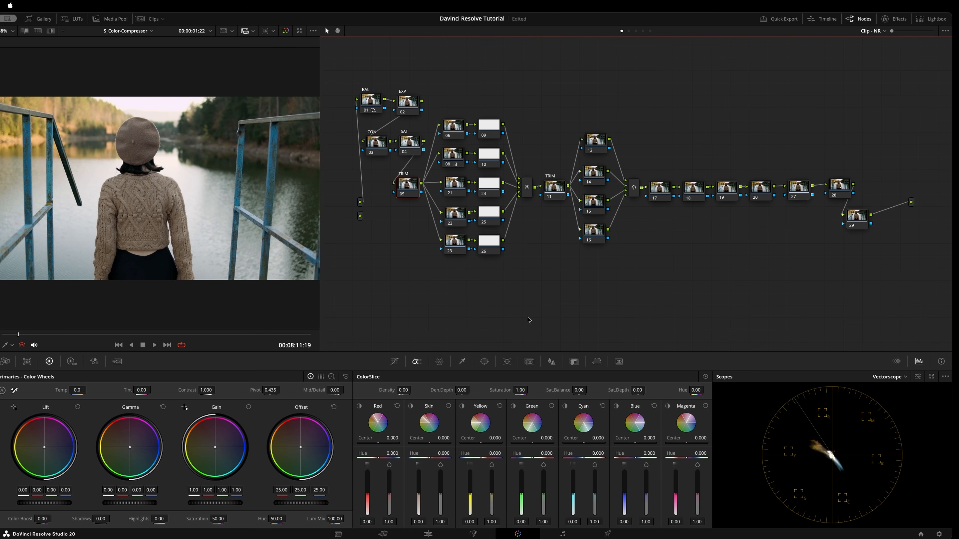
# Step: Move node 28 closer to node 27 and shift the whole node tree slightly to the right
pyautogui.moveTo(840, 188); pyautogui.dragTo(833, 188)
pyautogui.click(797, 187)
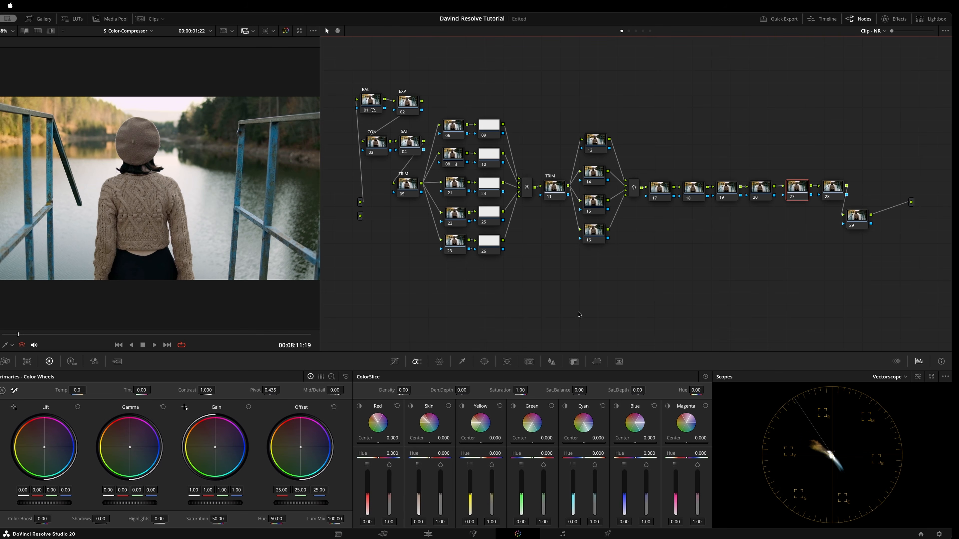
pyautogui.moveTo(377, 66); pyautogui.dragTo(840, 291)
pyautogui.moveTo(866, 218); pyautogui.dragTo(880, 215)
pyautogui.click(649, 323)
# Step: Tidy the first-stage layout by repositioning the BAL, EXP, CON, SAT and TRIM nodes
pyautogui.moveTo(376, 61); pyautogui.dragTo(424, 198)
pyautogui.moveTo(421, 185); pyautogui.dragTo(416, 191)
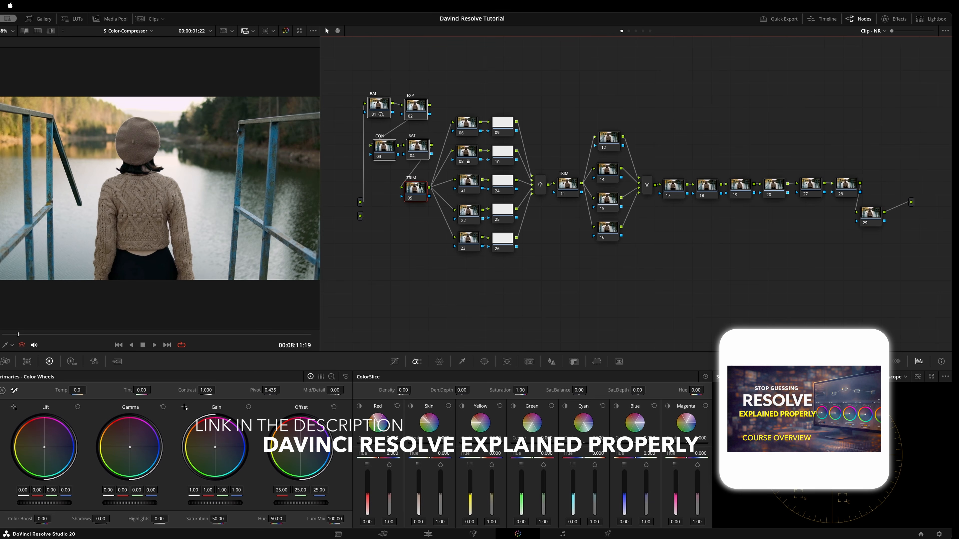
pyautogui.click(392, 77)
pyautogui.click(377, 109)
pyautogui.moveTo(377, 109); pyautogui.dragTo(417, 109)
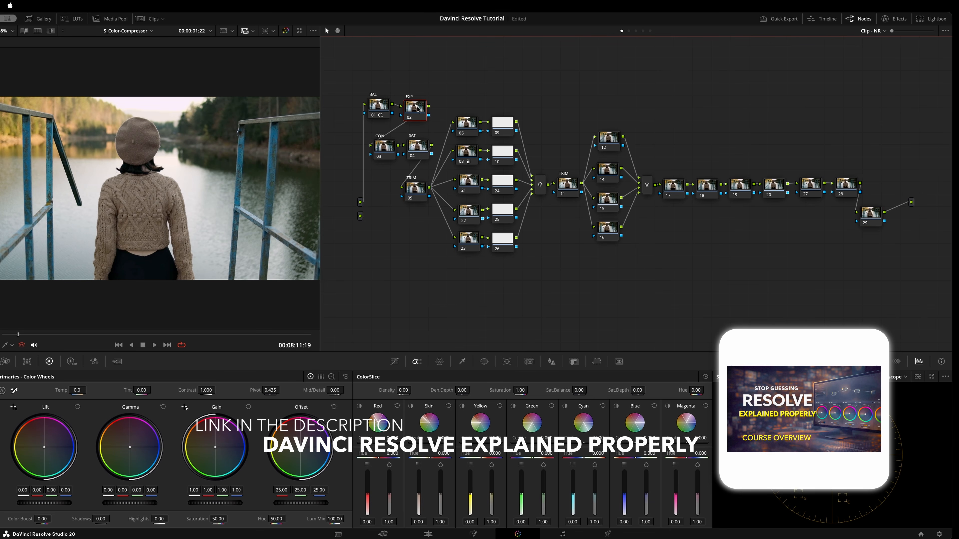
pyautogui.moveTo(385, 145); pyautogui.dragTo(415, 154)
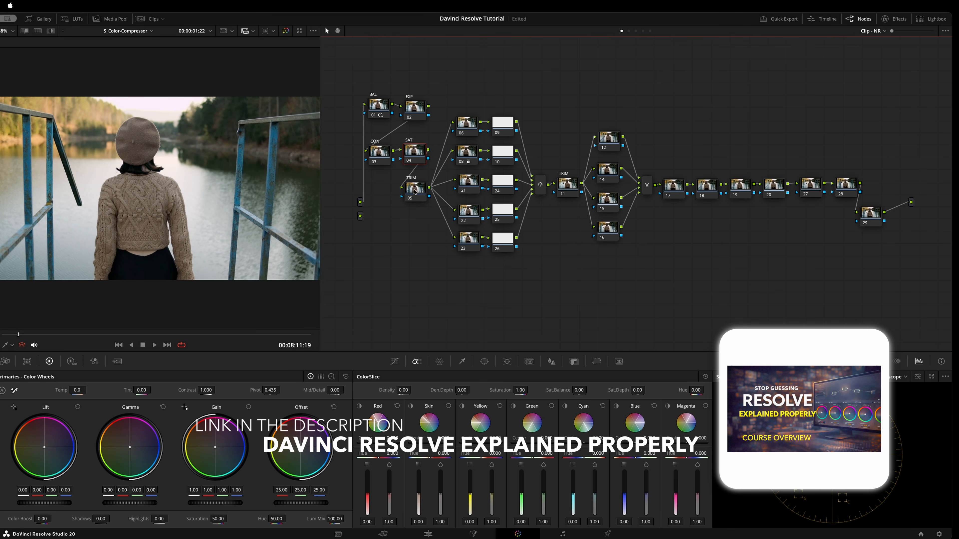
pyautogui.moveTo(414, 188); pyautogui.dragTo(423, 195)
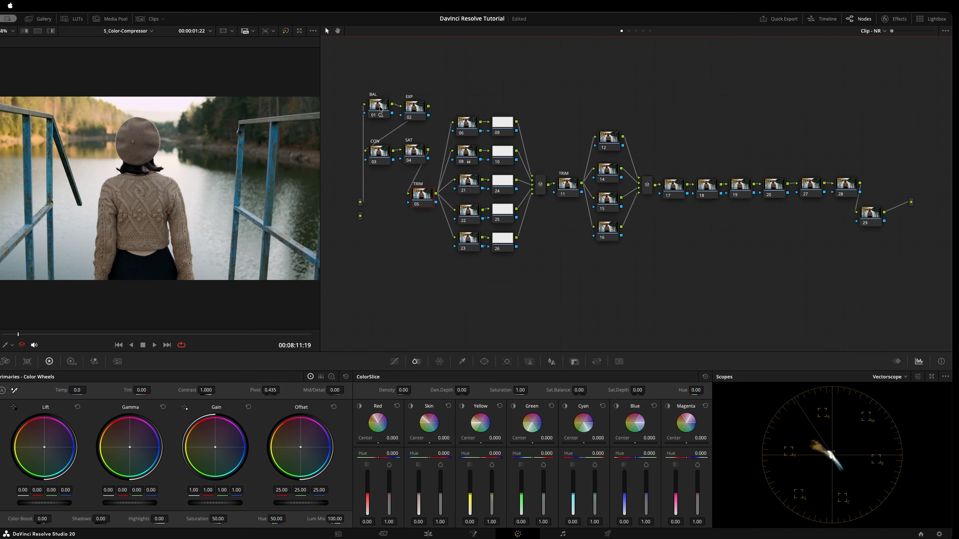
pyautogui.moveTo(380, 110); pyautogui.dragTo(379, 111)
# Step: On the CON node, set the High Dynamic Range pivot to 0.336 and contrast to 1.028
pyautogui.click(383, 156)
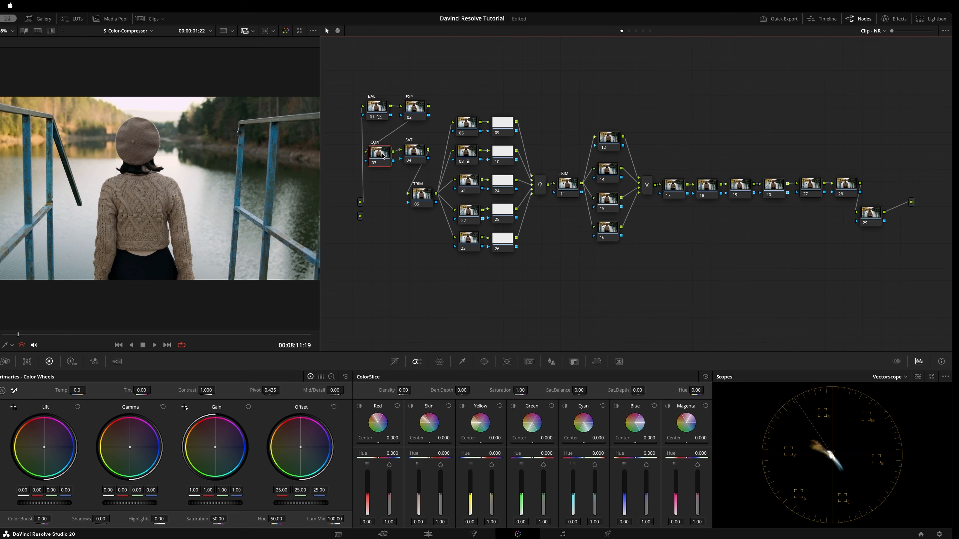
pyautogui.click(394, 362)
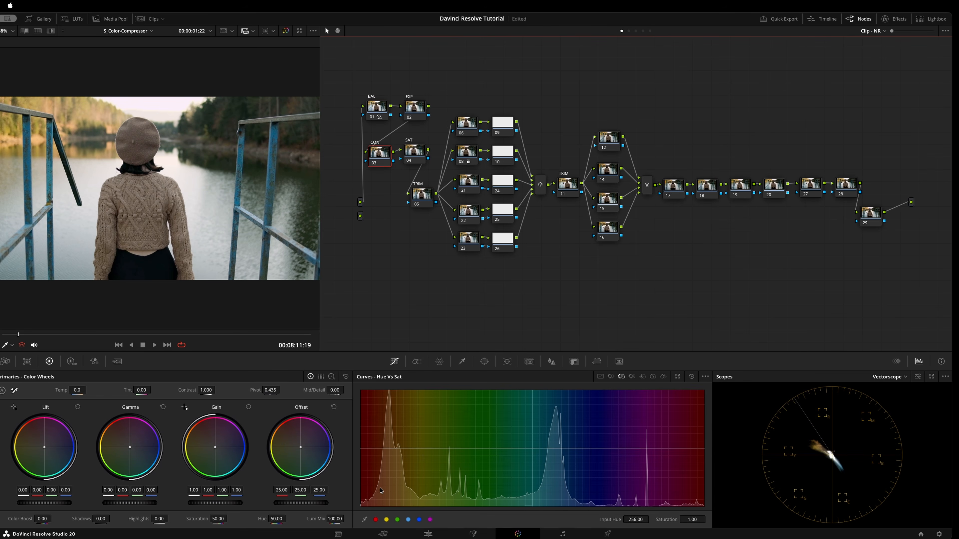
pyautogui.click(600, 377)
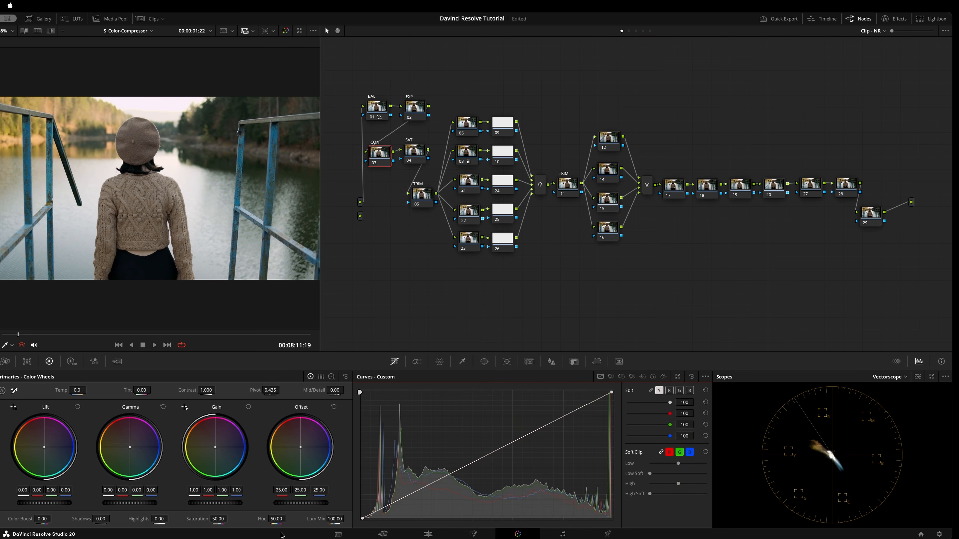
pyautogui.click(71, 361)
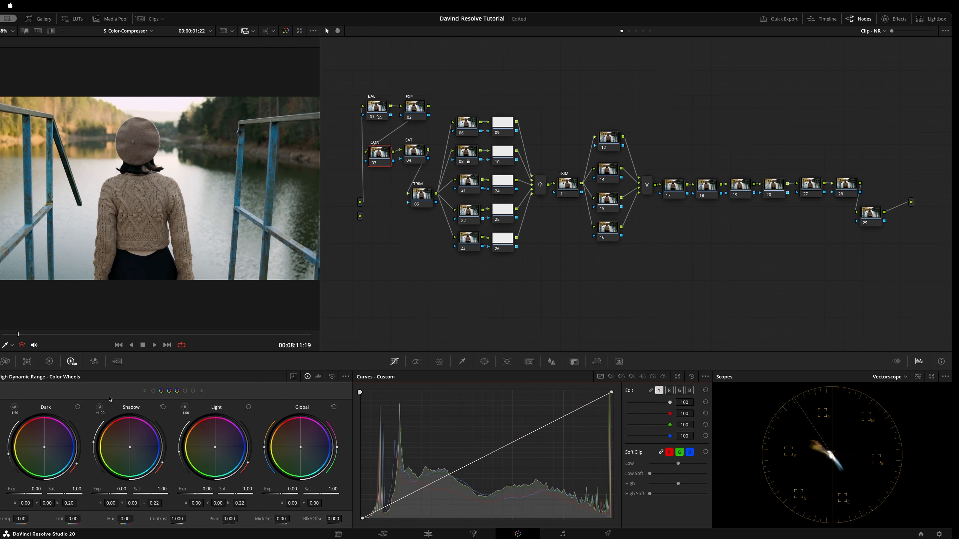
pyautogui.click(230, 519)
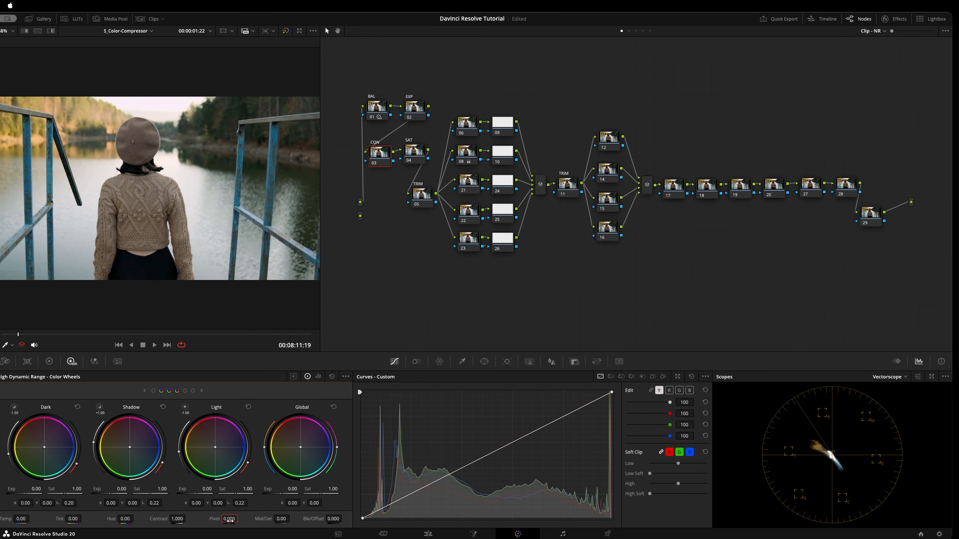
pyautogui.press('BackSpace')
pyautogui.write('.336')
pyautogui.press('Return')
pyautogui.moveTo(180, 519); pyautogui.dragTo(190, 518)
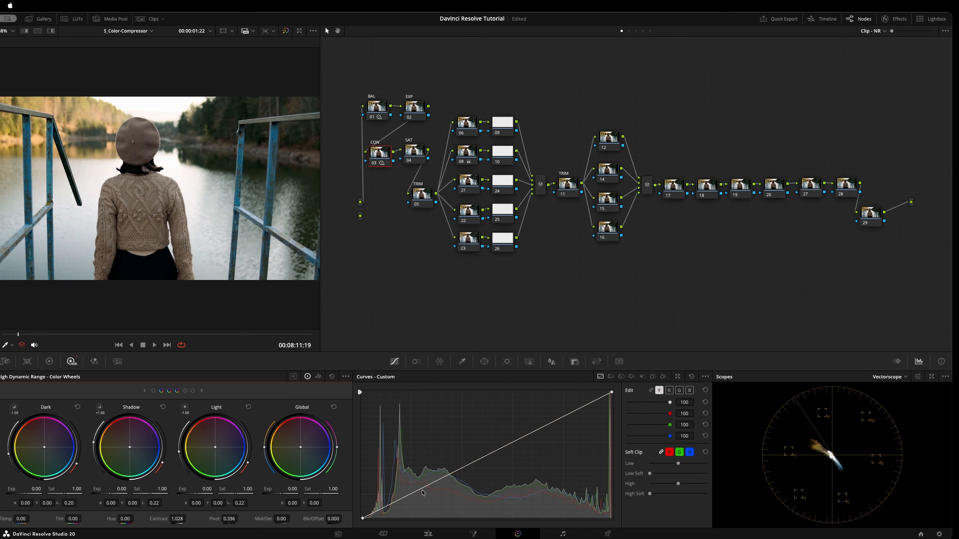
# Step: Shape the CON node's custom curve into an S-curve with lowered shadows and raised highlights
pyautogui.moveTo(422, 489); pyautogui.dragTo(420, 494)
pyautogui.moveTo(513, 444); pyautogui.dragTo(533, 407)
pyautogui.click(611, 393)
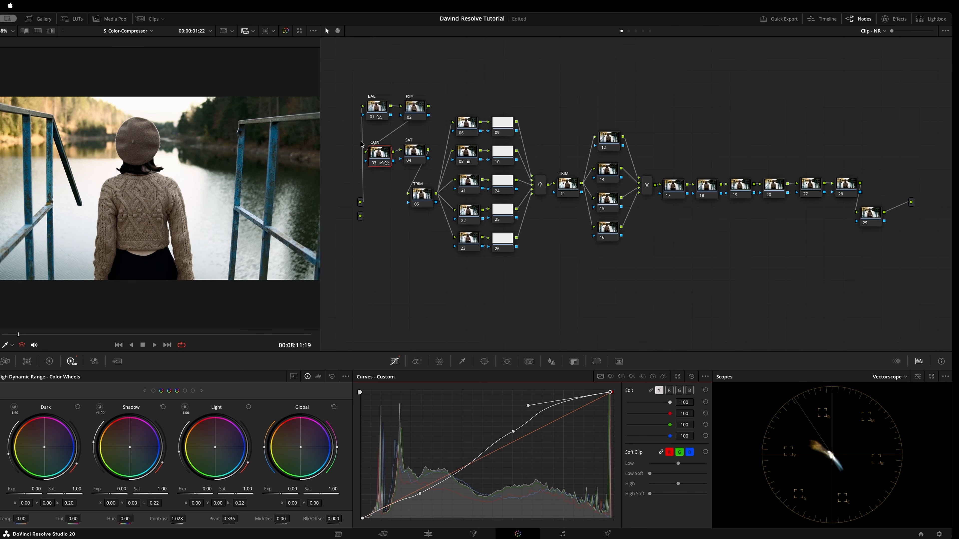
# Step: Move the playhead to clip time 00:00:06:20 and grab a still of the graded frame
pyautogui.moveTo(363, 75); pyautogui.dragTo(427, 185)
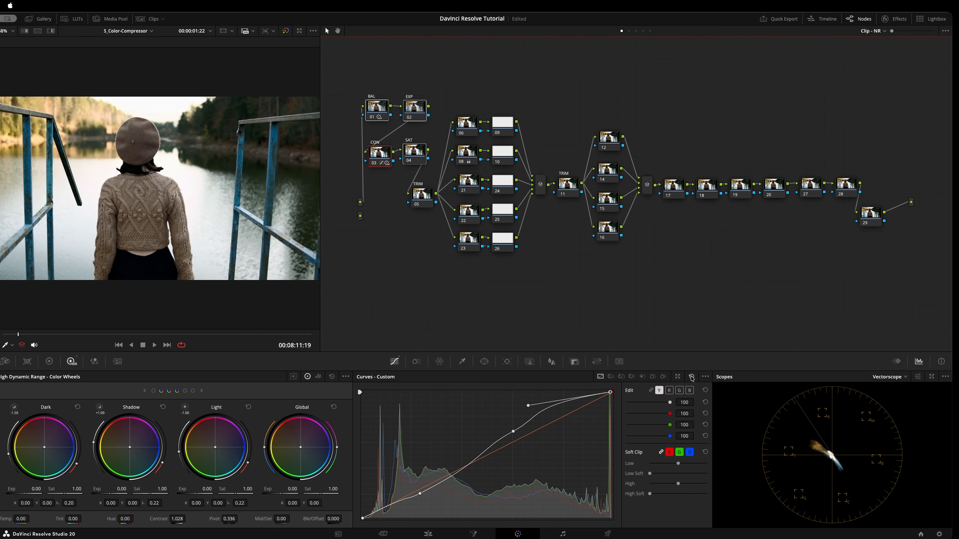
pyautogui.moveTo(147, 334); pyautogui.dragTo(74, 321)
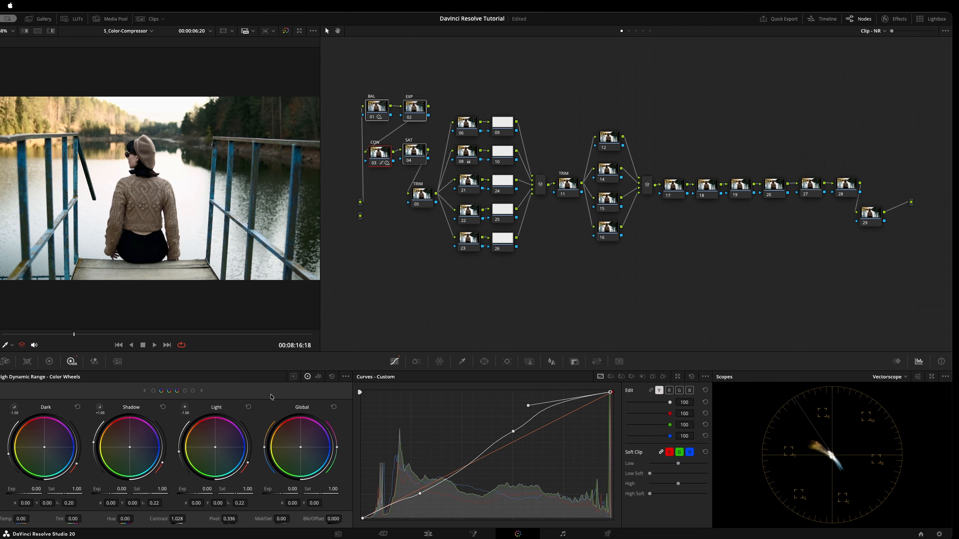
pyautogui.rightClick(170, 200)
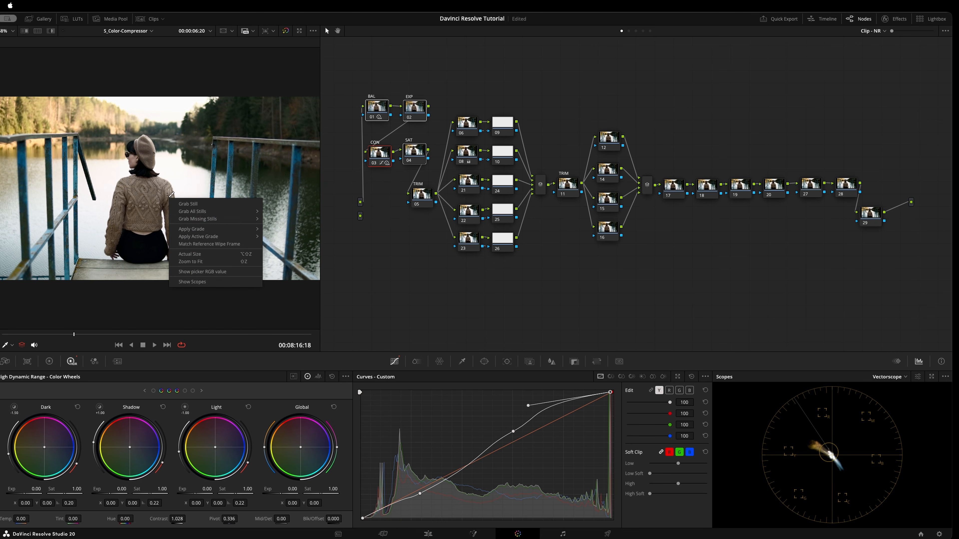
pyautogui.click(209, 204)
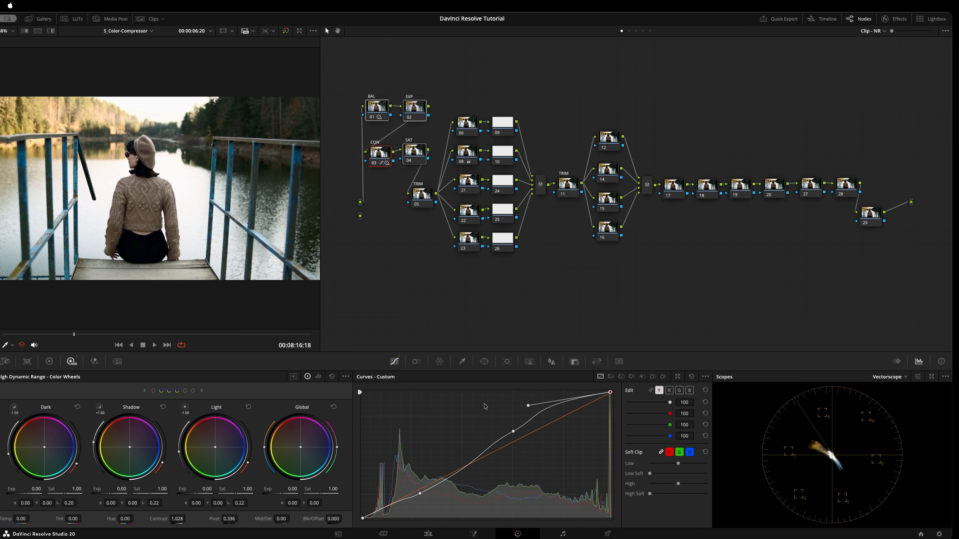
# Step: Reset the CON node's custom curve and High Dynamic Range contrast, and nudge the first four nodes
pyautogui.click(691, 377)
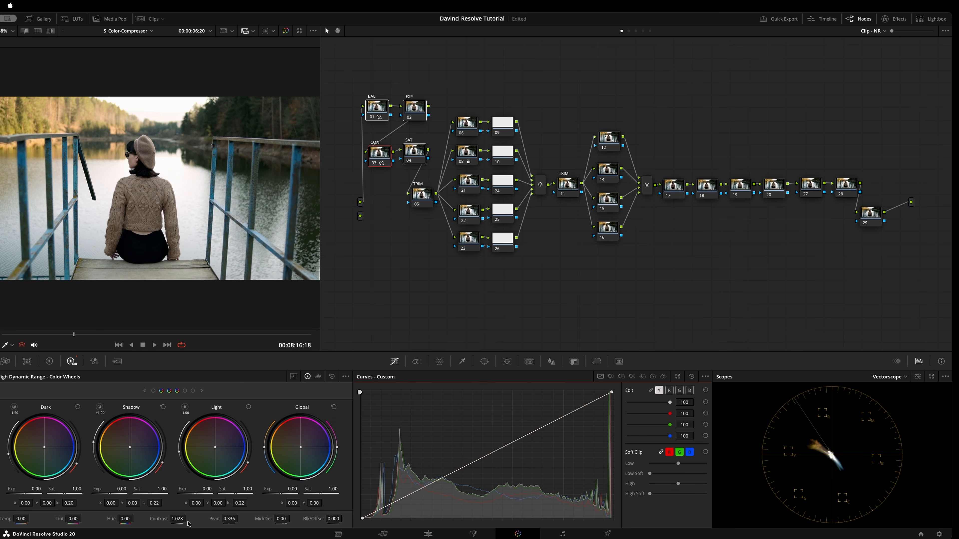
pyautogui.doubleClick(157, 520)
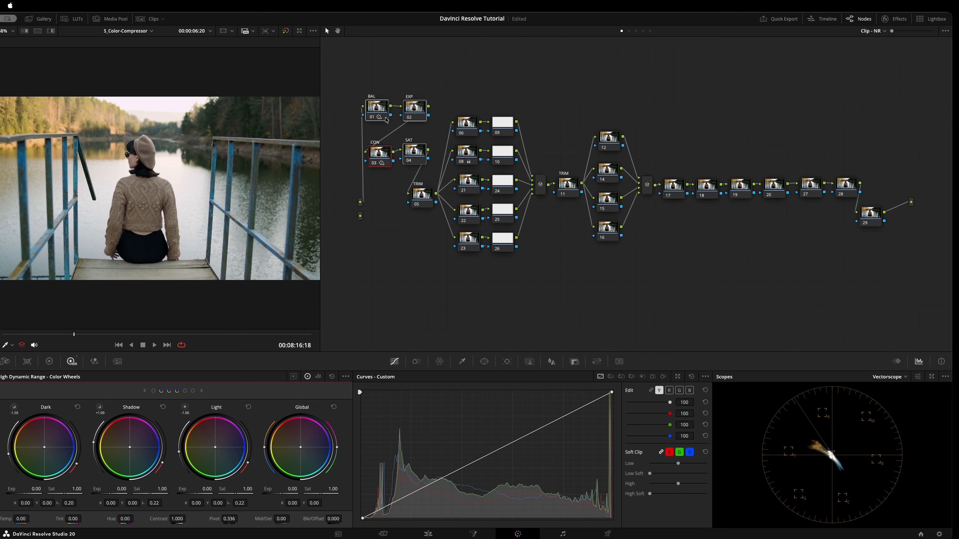
pyautogui.moveTo(379, 111); pyautogui.dragTo(377, 109)
pyautogui.click(400, 84)
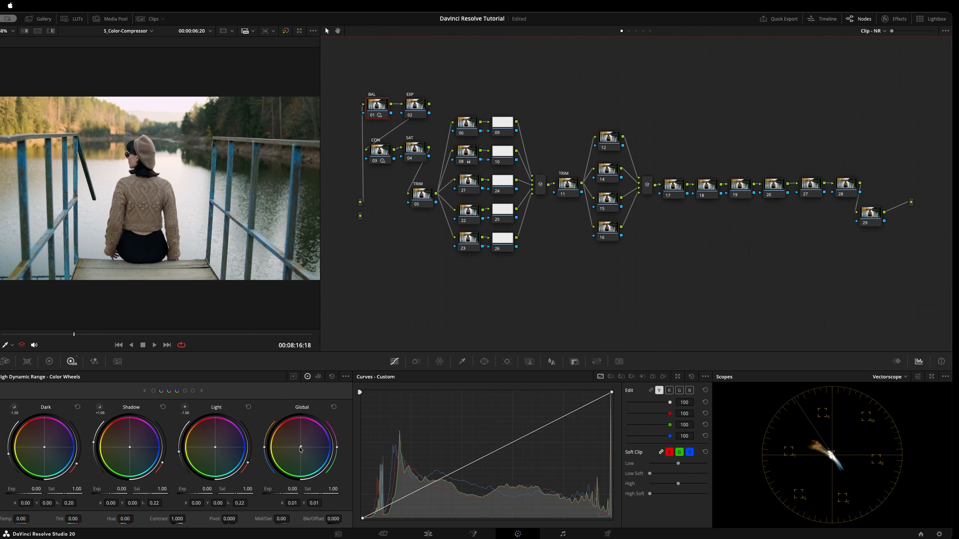
# Step: Try a slight Global wheel balance on the BAL node, bypass all grades for reference, and reset the wheel
pyautogui.moveTo(300, 447); pyautogui.dragTo(299, 447)
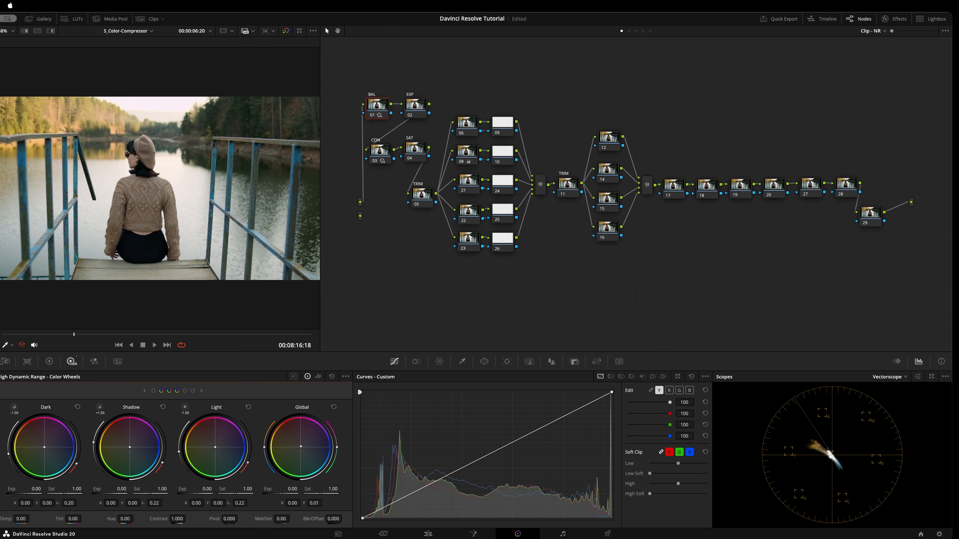
pyautogui.click(286, 31)
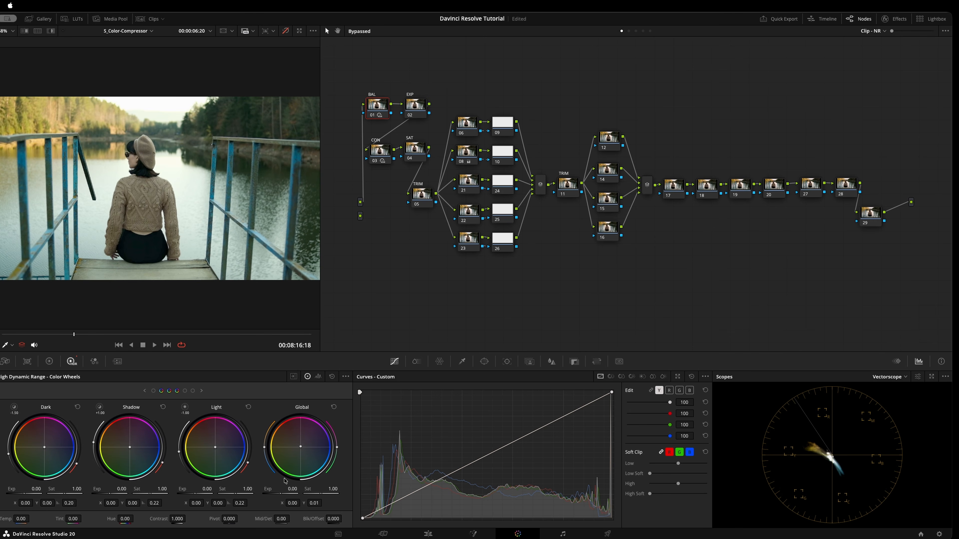
pyautogui.click(300, 448)
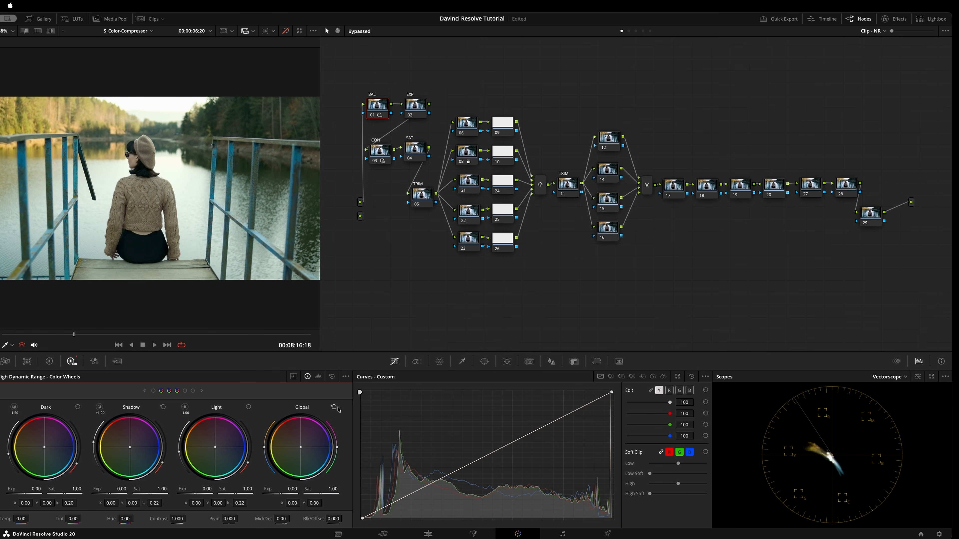
pyautogui.click(333, 406)
# Step: At clip time 00:00:12:02, try shifting the BAL node's Global wheel to X 0.01, Y 0.02
pyautogui.click(142, 335)
pyautogui.moveTo(142, 334)
pyautogui.mouseDown()
pyautogui.moveTo(104, 335)
pyautogui.moveTo(158, 335)
pyautogui.moveTo(137, 335)
pyautogui.mouseUp()
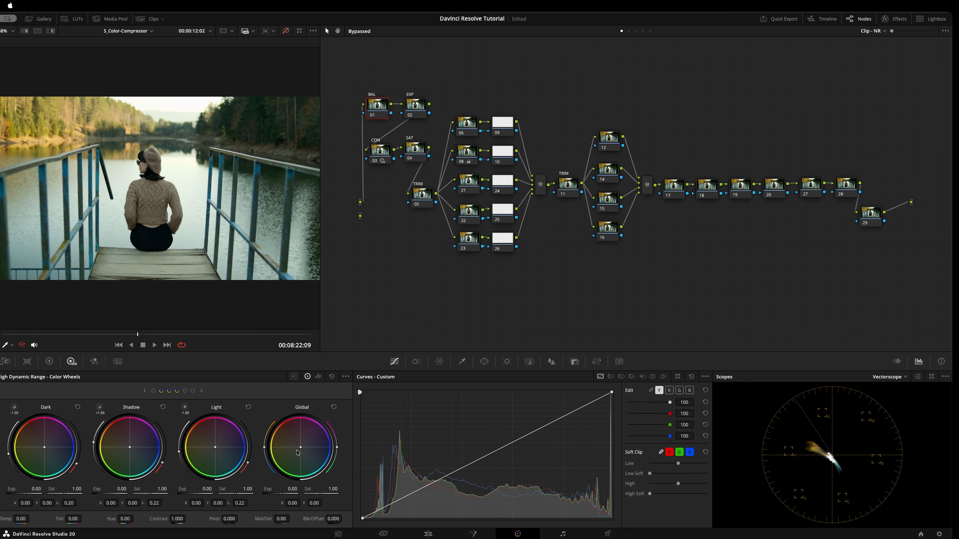
pyautogui.moveTo(300, 447); pyautogui.dragTo(300, 447)
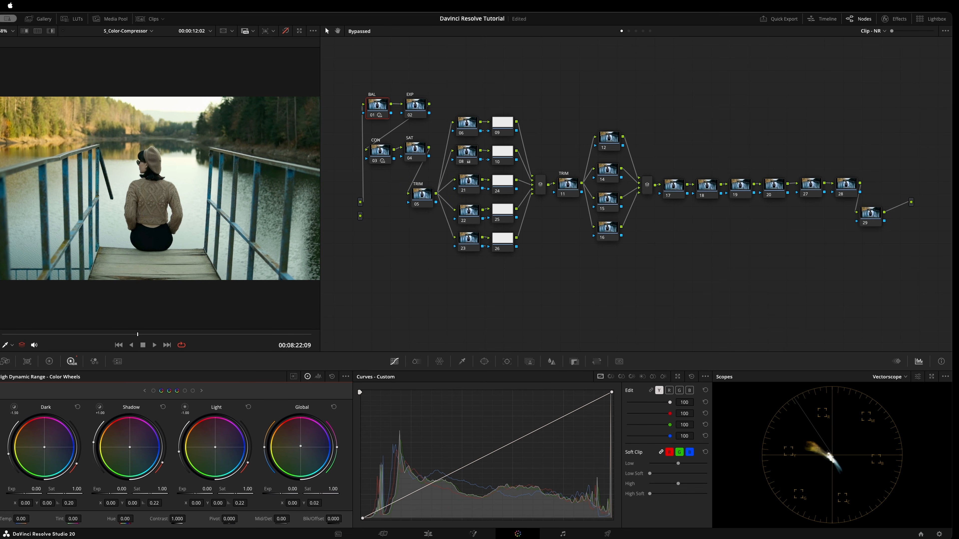
pyautogui.moveTo(303, 444); pyautogui.dragTo(302, 449)
pyautogui.click(334, 407)
pyautogui.moveTo(301, 447); pyautogui.dragTo(301, 446)
# Step: Compare the balanced image with the original by toggling the bypass of all grades
pyautogui.click(286, 32)
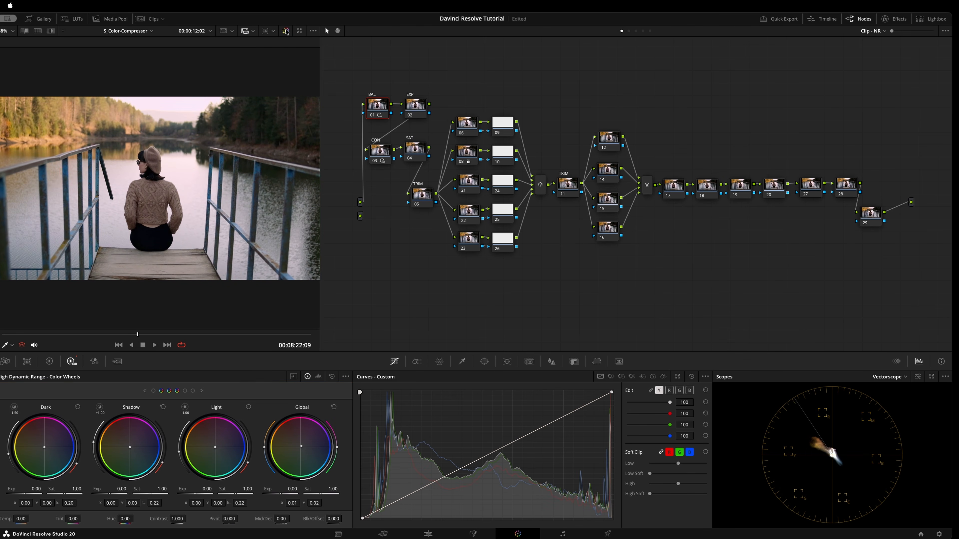
pyautogui.click(287, 32)
pyautogui.click(286, 32)
pyautogui.click(286, 32)
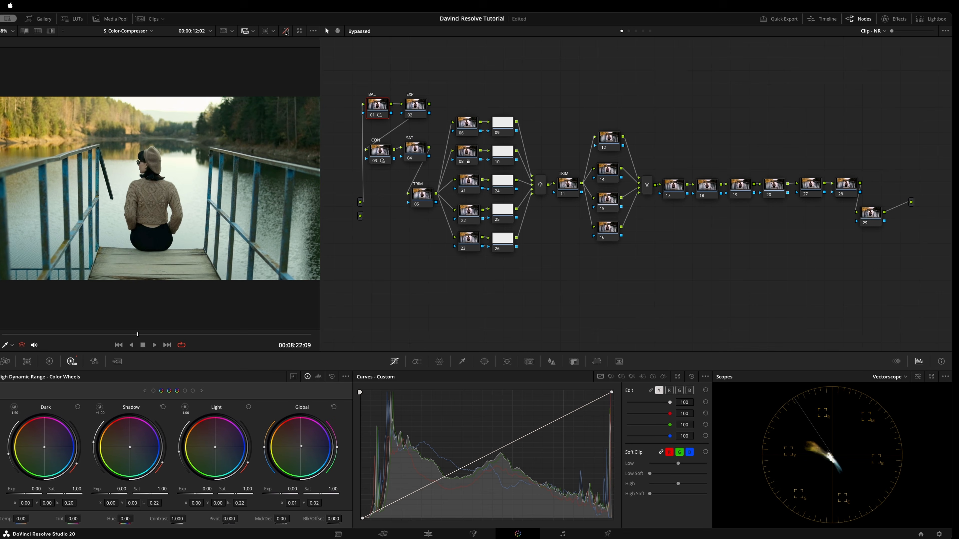
pyautogui.click(287, 31)
# Step: Reset the BAL node's Global wheel and rebalance the image with X 0.02 and Y 0.00
pyautogui.click(333, 407)
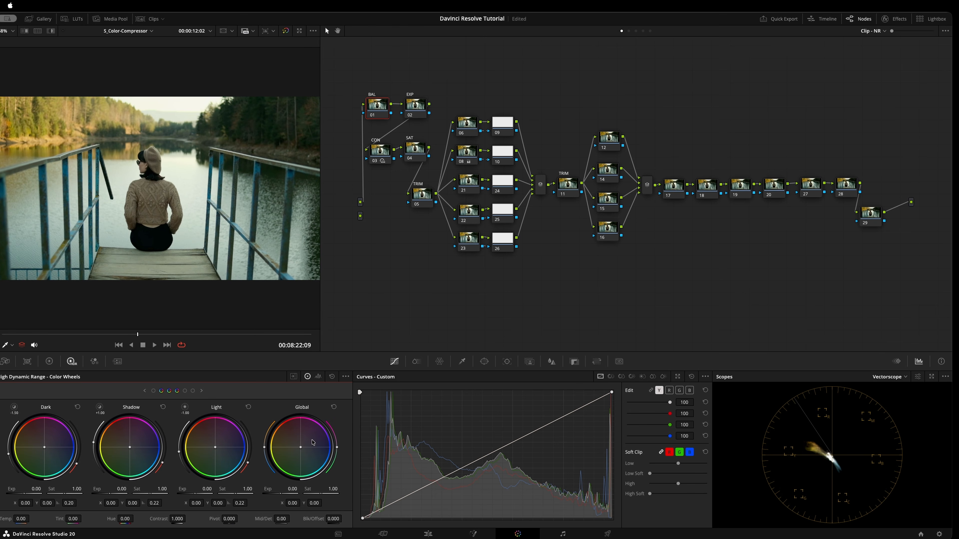
pyautogui.moveTo(301, 448); pyautogui.dragTo(302, 447)
pyautogui.click(334, 407)
pyautogui.moveTo(300, 447); pyautogui.dragTo(301, 447)
pyautogui.moveTo(301, 447); pyautogui.dragTo(302, 448)
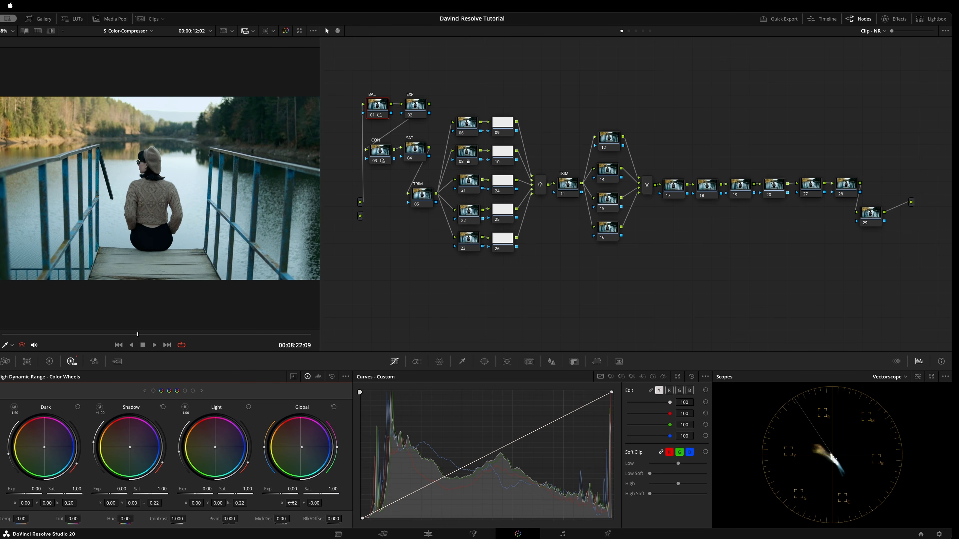
pyautogui.moveTo(293, 503); pyautogui.dragTo(317, 503)
# Step: Switch the BAL node off and on repeatedly to compare the image before and after balancing
pyautogui.moveTo(383, 104); pyautogui.dragTo(384, 103)
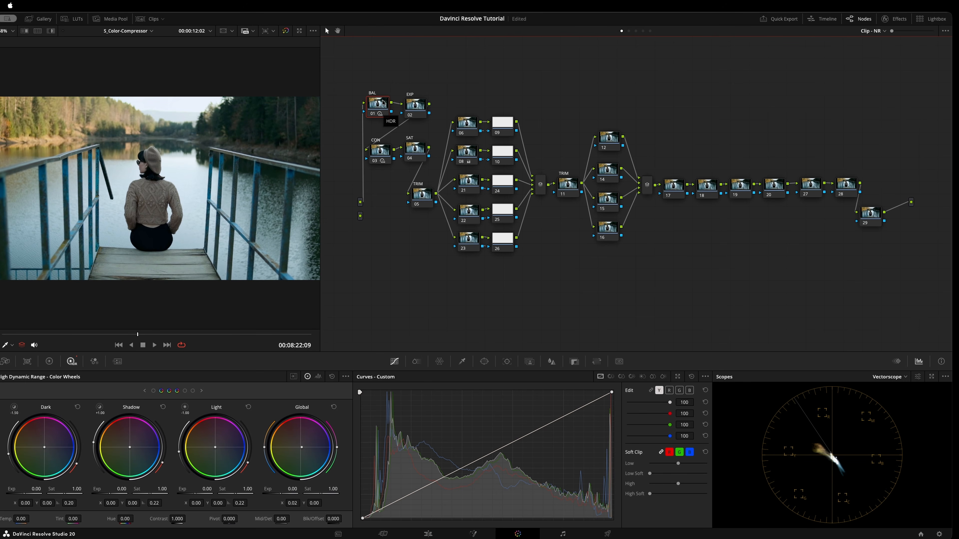
pyautogui.press('super+d')
pyautogui.press('super+d')
pyautogui.press('super+d')
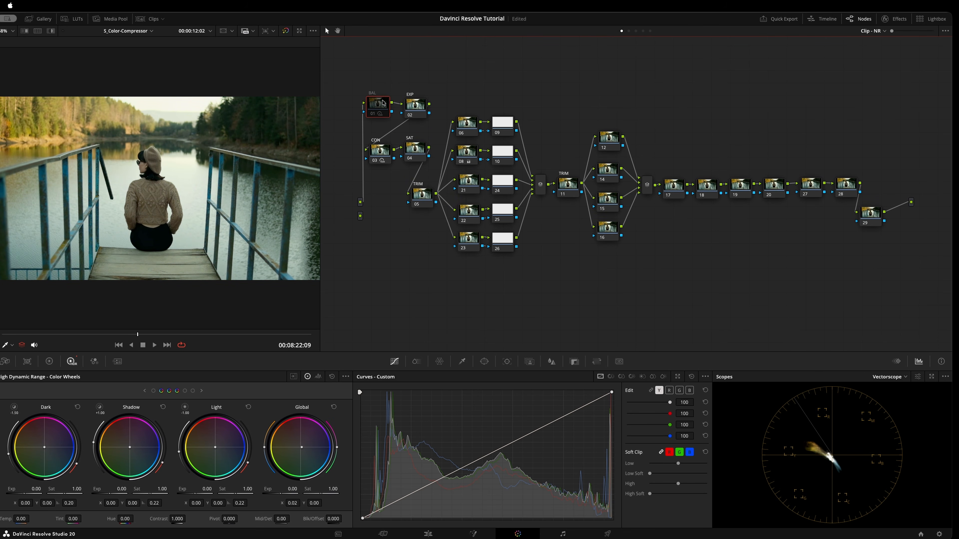
pyautogui.press('super+d')
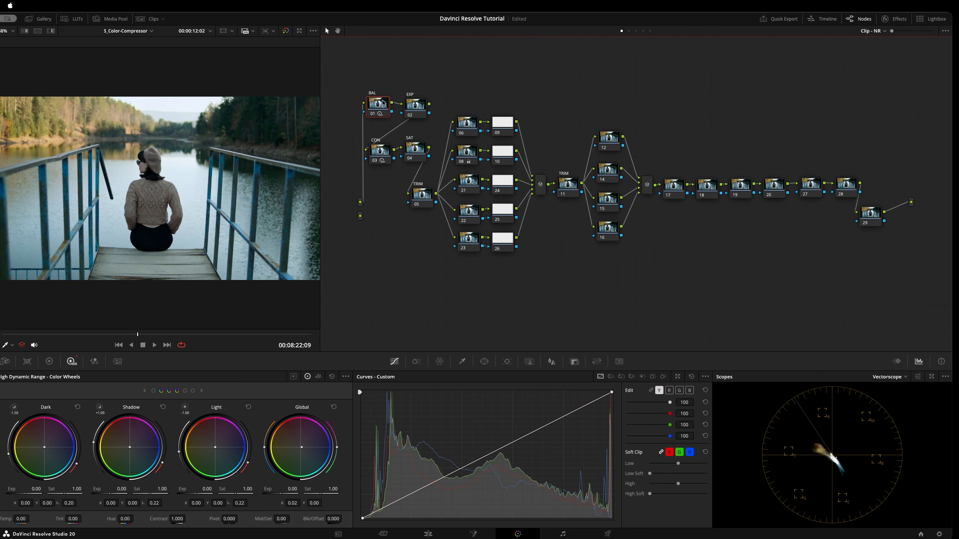
pyautogui.press('super+d')
pyautogui.press('super+d')
pyautogui.press('super+d')
pyautogui.press('super+d')
pyautogui.press('super+d')
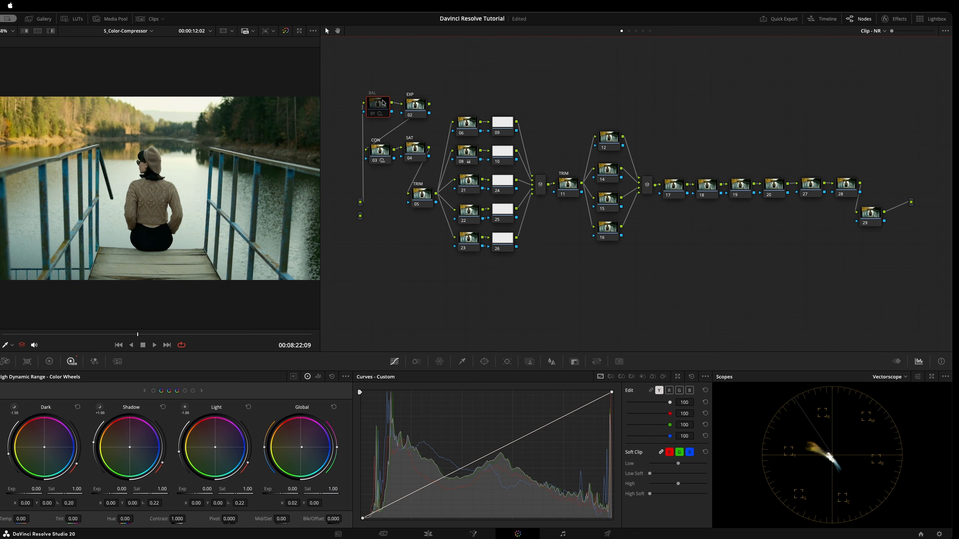
pyautogui.press('super+d')
pyautogui.press('super+d')
pyautogui.press('super+d')
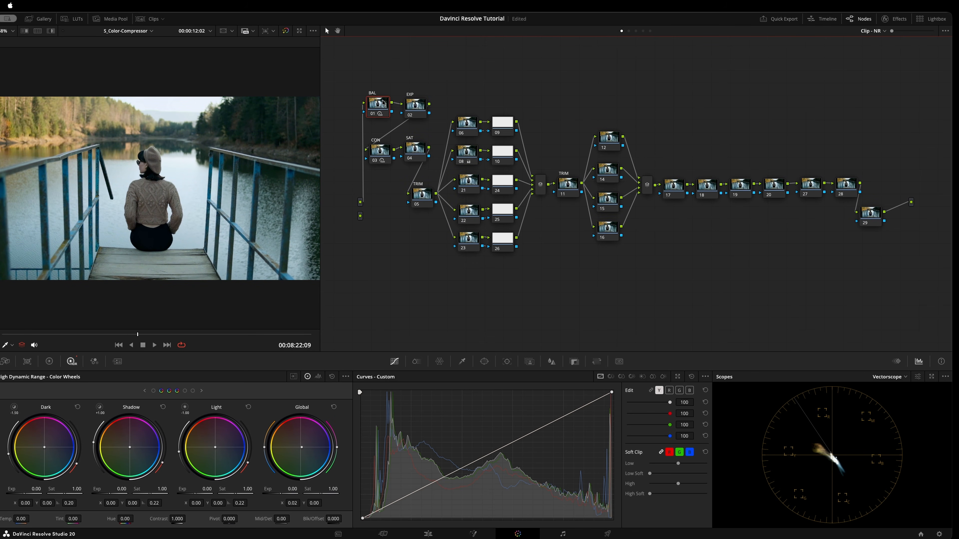
pyautogui.press('super+d')
pyautogui.press('super+d')
# Step: Move the playhead to clip time 00:00:06:18 and refine the BAL node's Global balance to X 0.02, Y 0.00
pyautogui.moveTo(139, 334); pyautogui.dragTo(76, 327)
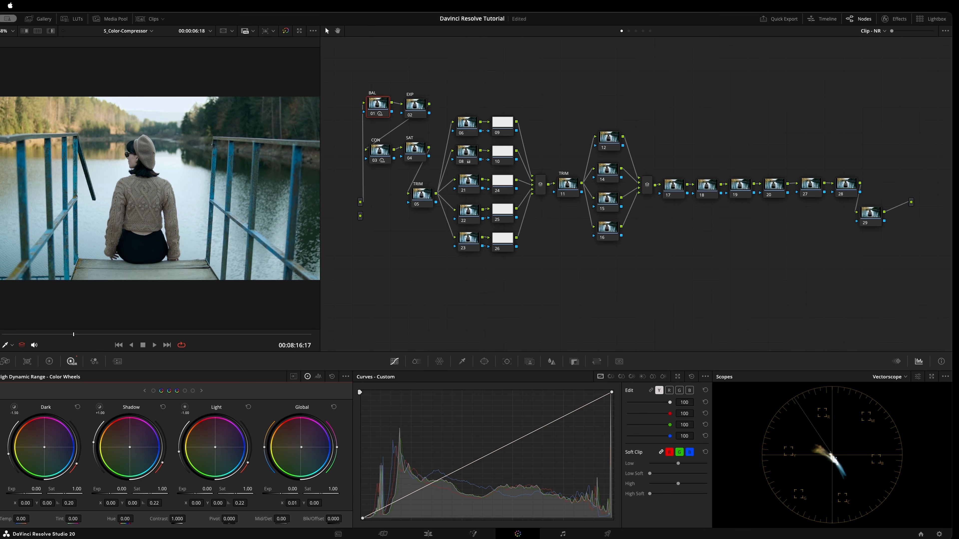
pyautogui.moveTo(301, 447); pyautogui.dragTo(301, 447)
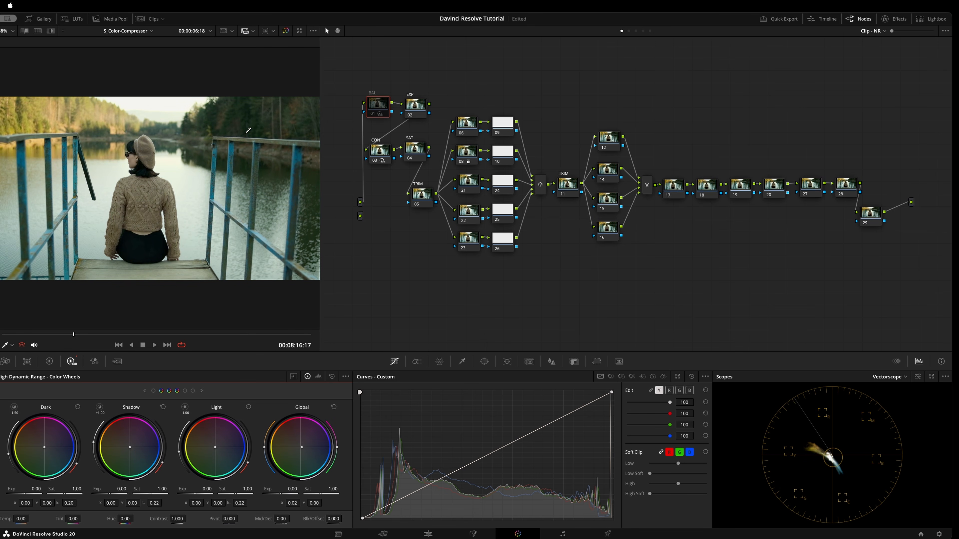
# Step: Compare the image with and without the BAL node's correction, and save the project
pyautogui.press('super+d')
pyautogui.press('super+d')
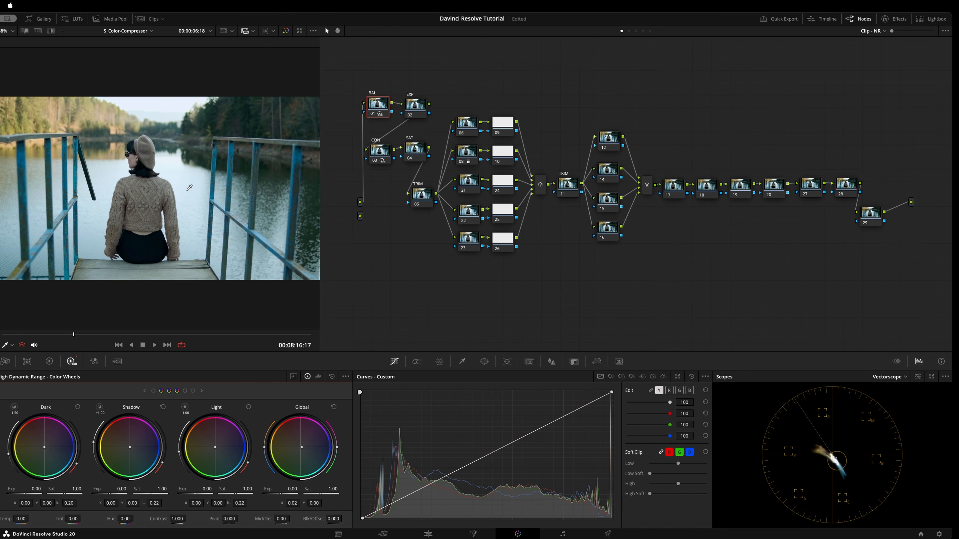
pyautogui.hotkey('ctrl', 'd')
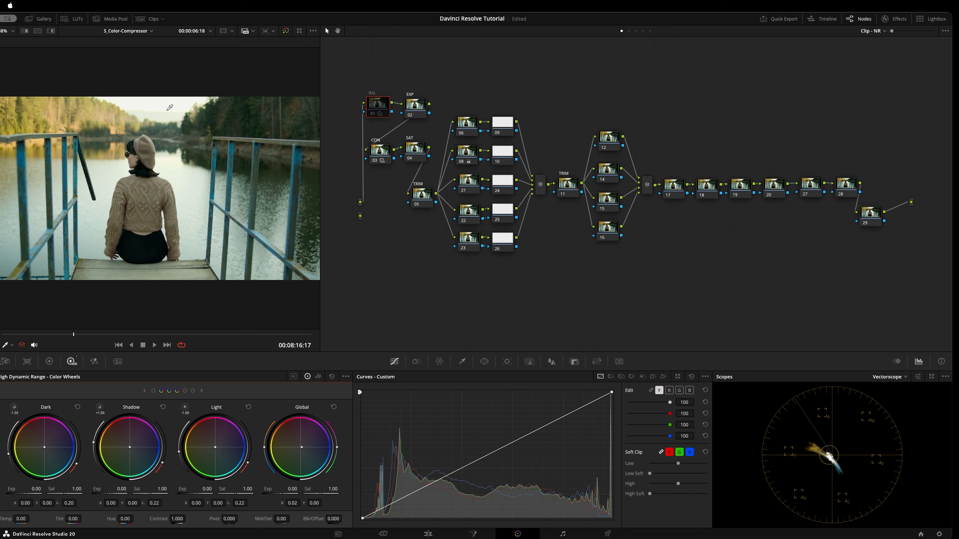
pyautogui.press('super+d')
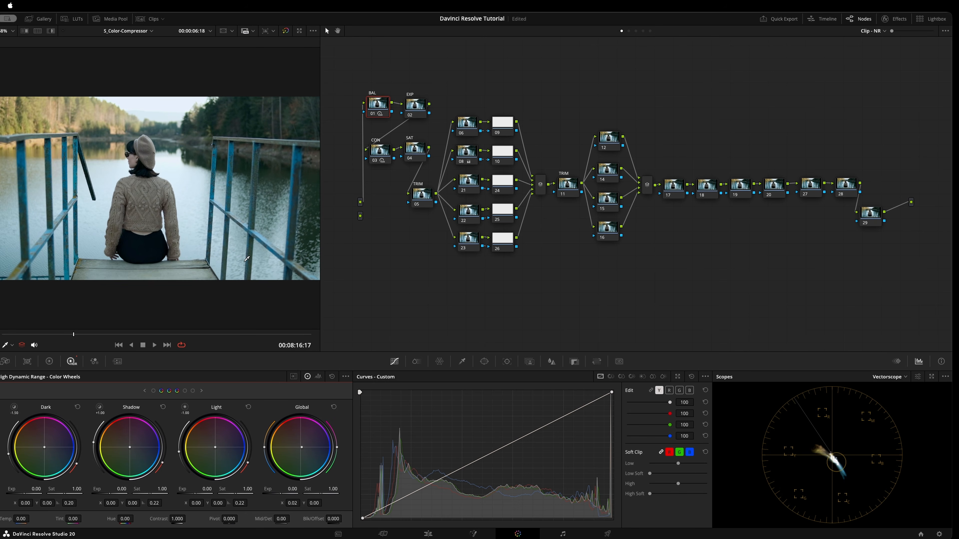
pyautogui.press('super+s')
# Step: Set the Global exposure on the EXP node to 0.03 using the High Dynamic Range wheels
pyautogui.click(414, 109)
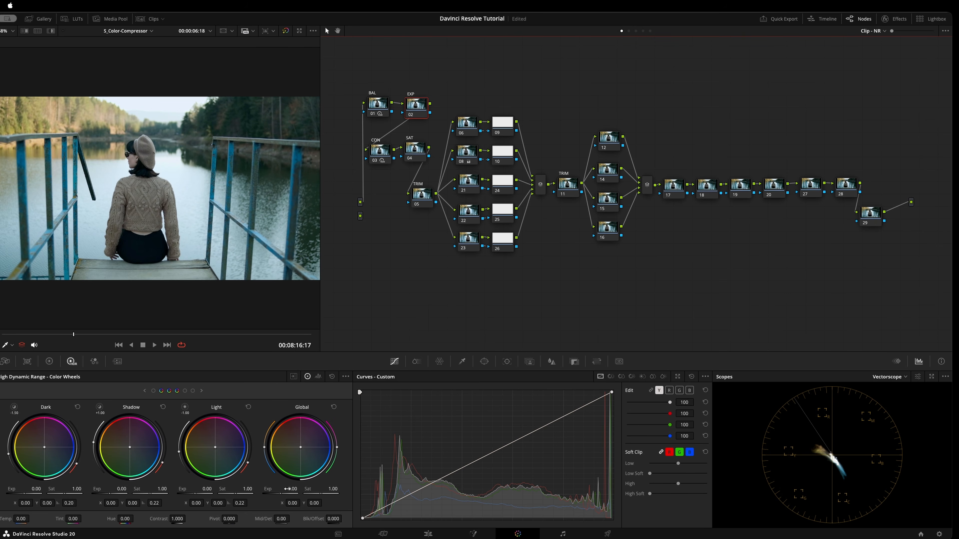
pyautogui.moveTo(287, 488)
pyautogui.mouseDown()
pyautogui.moveTo(296, 488)
pyautogui.moveTo(279, 488)
pyautogui.moveTo(296, 489)
pyautogui.moveTo(275, 488)
pyautogui.moveTo(298, 488)
pyautogui.moveTo(279, 489)
pyautogui.moveTo(290, 488)
pyautogui.mouseUp()
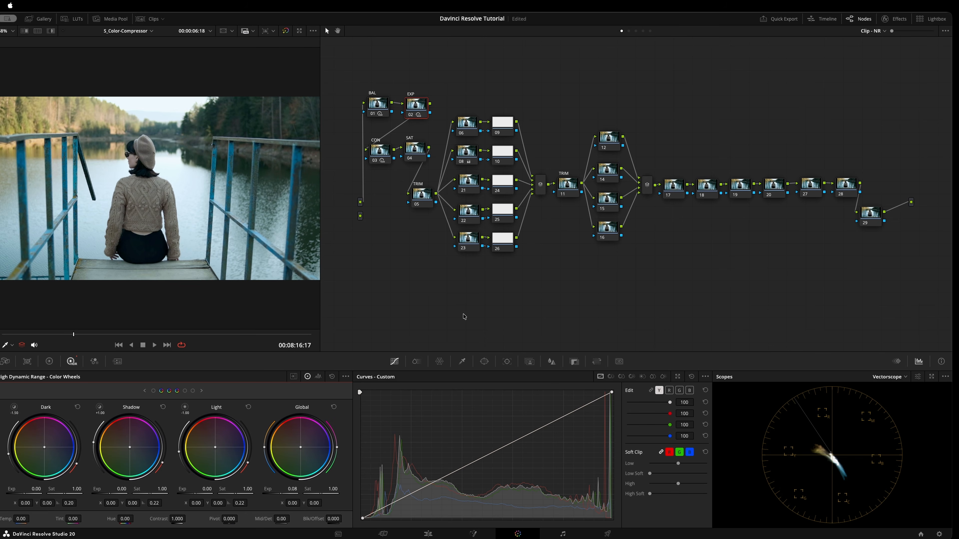
pyautogui.moveTo(417, 108); pyautogui.dragTo(416, 107)
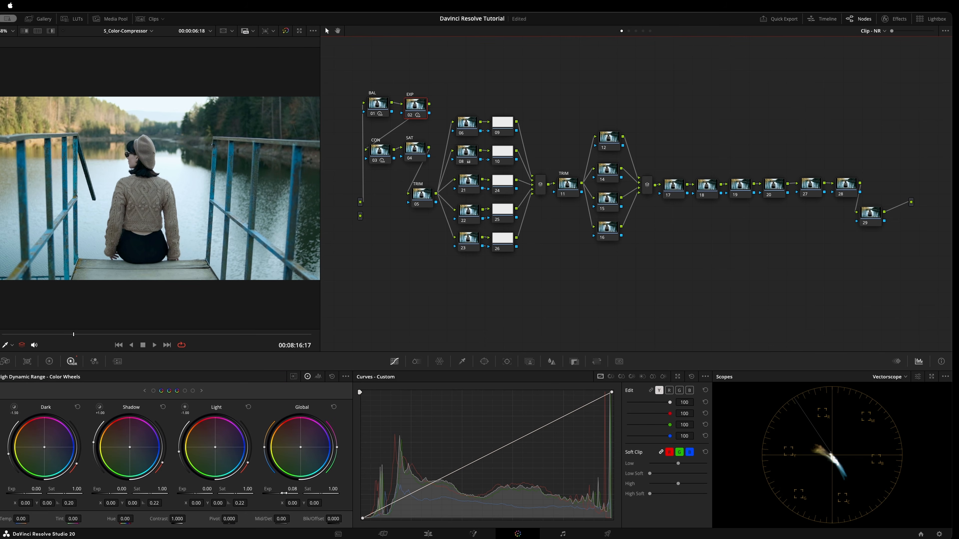
pyautogui.moveTo(284, 493); pyautogui.dragTo(280, 493)
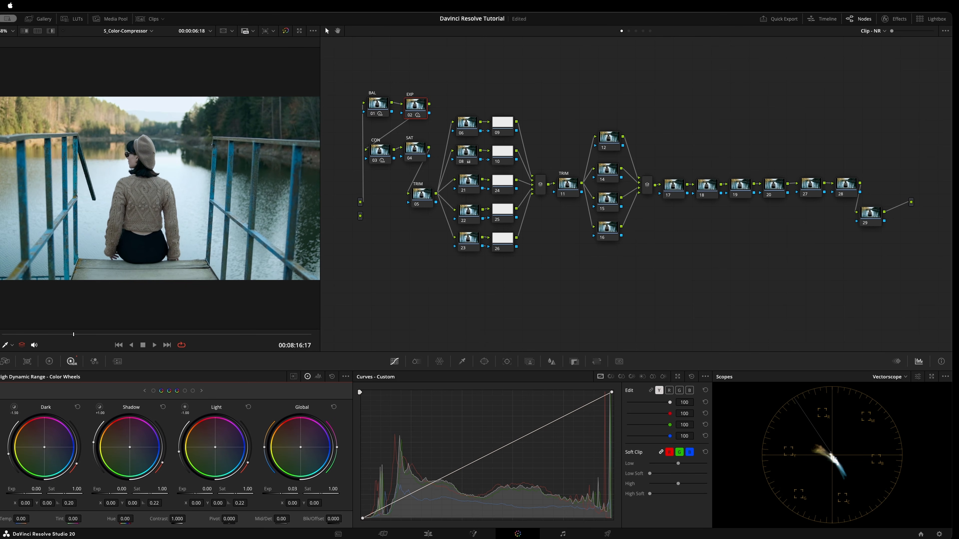
# Step: Switch the scopes to Parade and set the CON node's contrast to 0.816
pyautogui.click(380, 151)
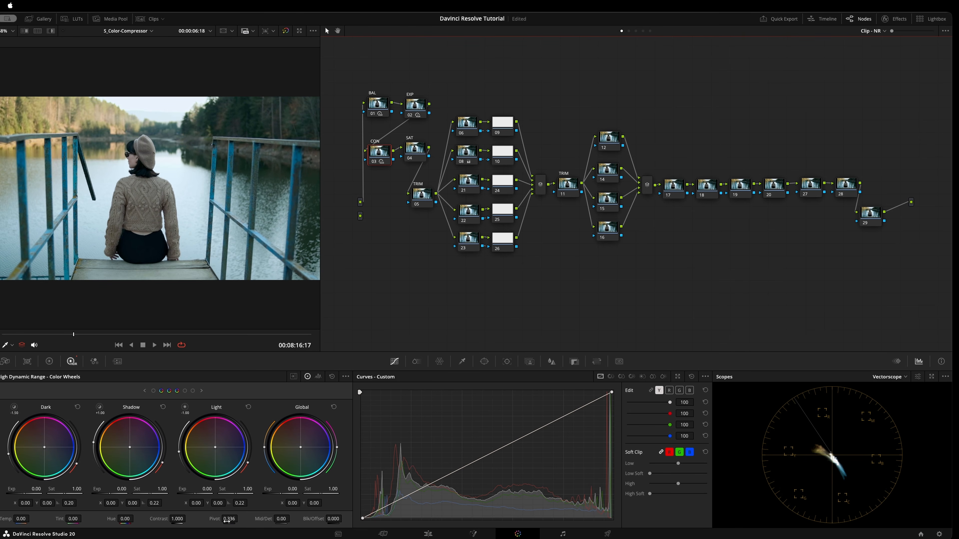
pyautogui.click(177, 519)
pyautogui.moveTo(188, 517); pyautogui.dragTo(188, 517)
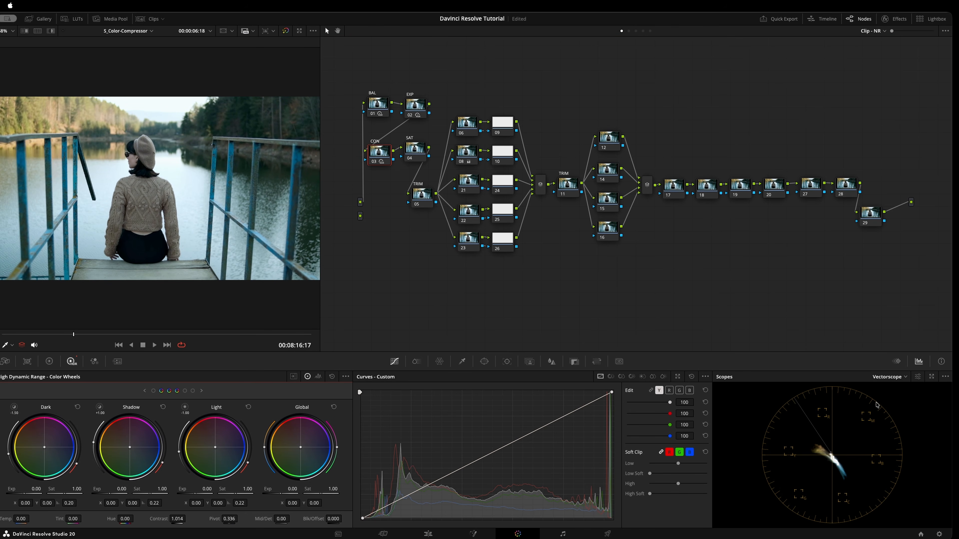
pyautogui.click(891, 377)
pyautogui.click(895, 388)
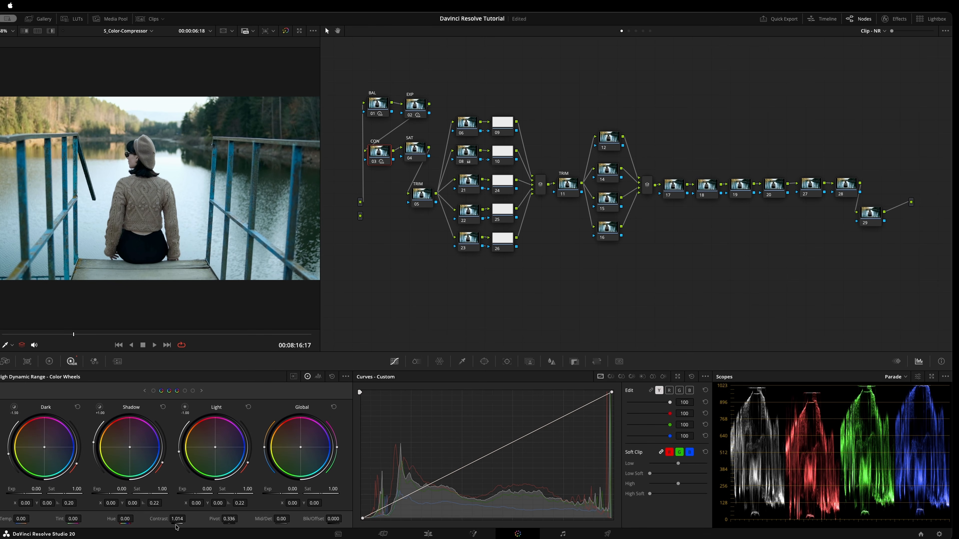
pyautogui.moveTo(188, 519); pyautogui.dragTo(190, 519)
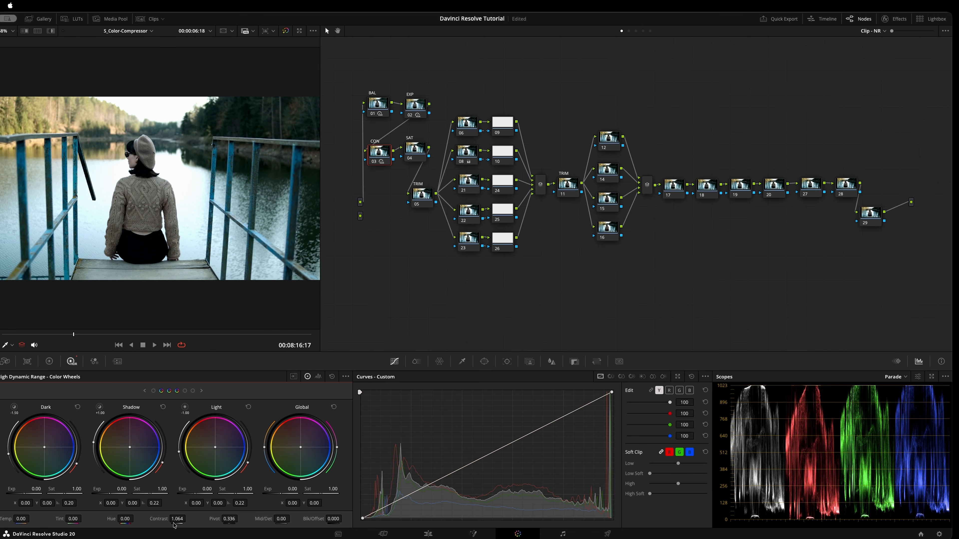
pyautogui.moveTo(177, 520)
pyautogui.mouseDown()
pyautogui.moveTo(187, 518)
pyautogui.moveTo(178, 518)
pyautogui.mouseUp()
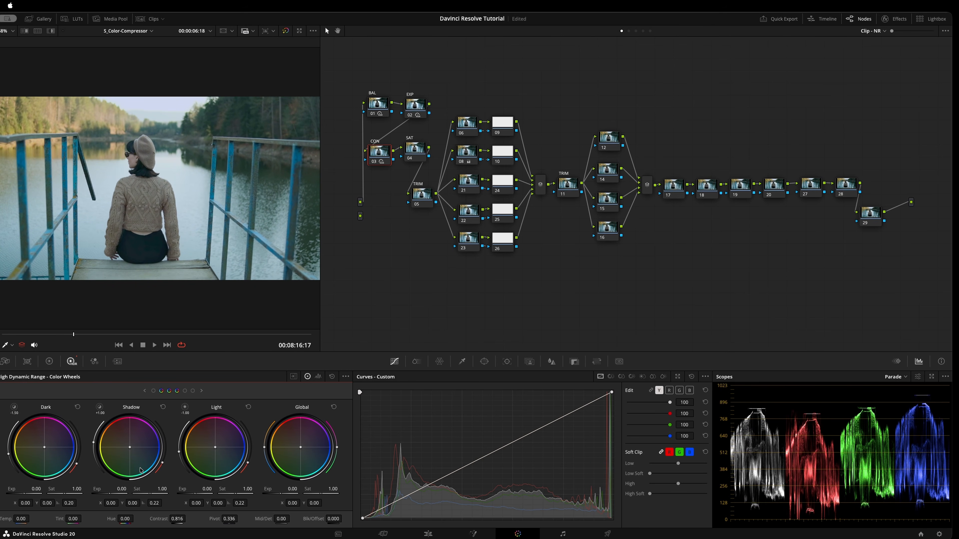
# Step: Examine the woman's dark clothing, sweater and hair up close and in the full frame, comparing the blacks against the Parade scope
pyautogui.scroll(3, 143, 246)
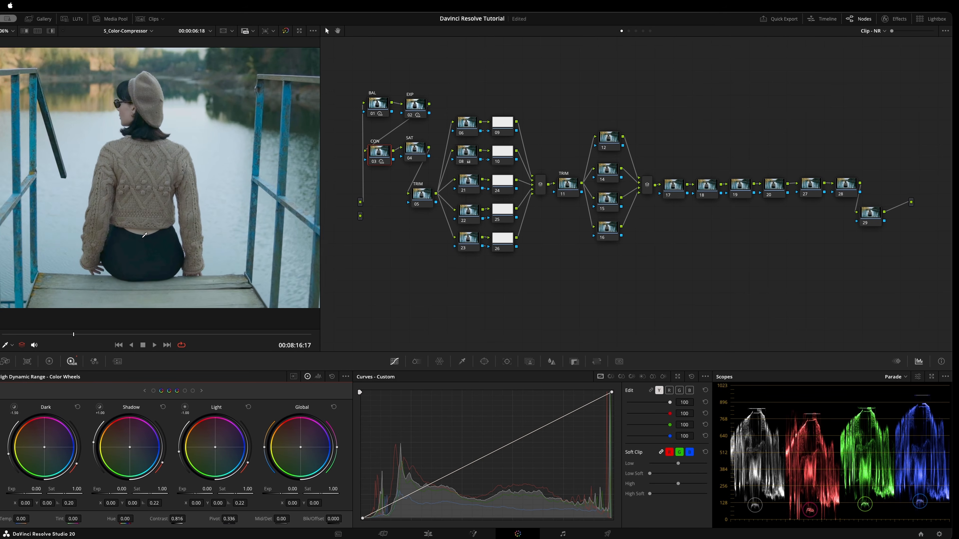
pyautogui.scroll(3, 143, 246)
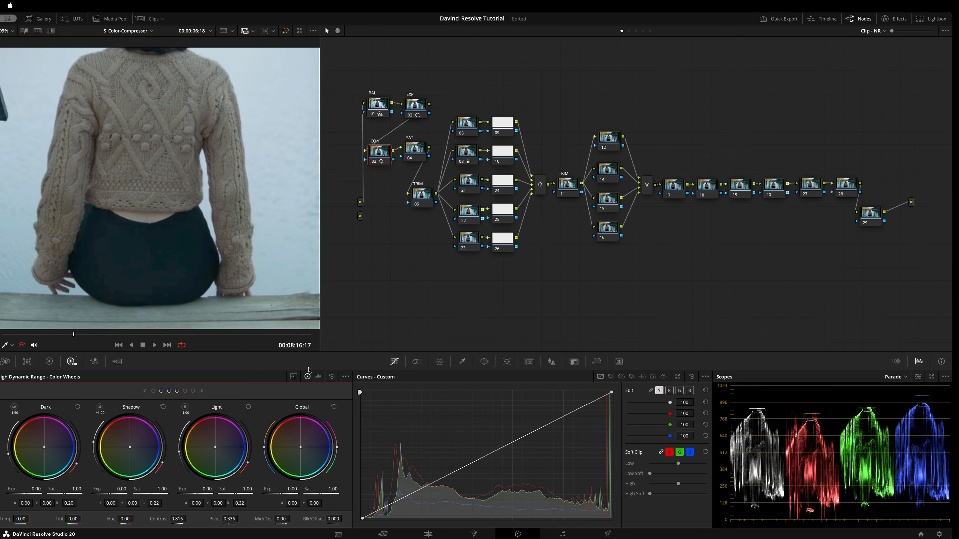
pyautogui.scroll(-3, 161, 231)
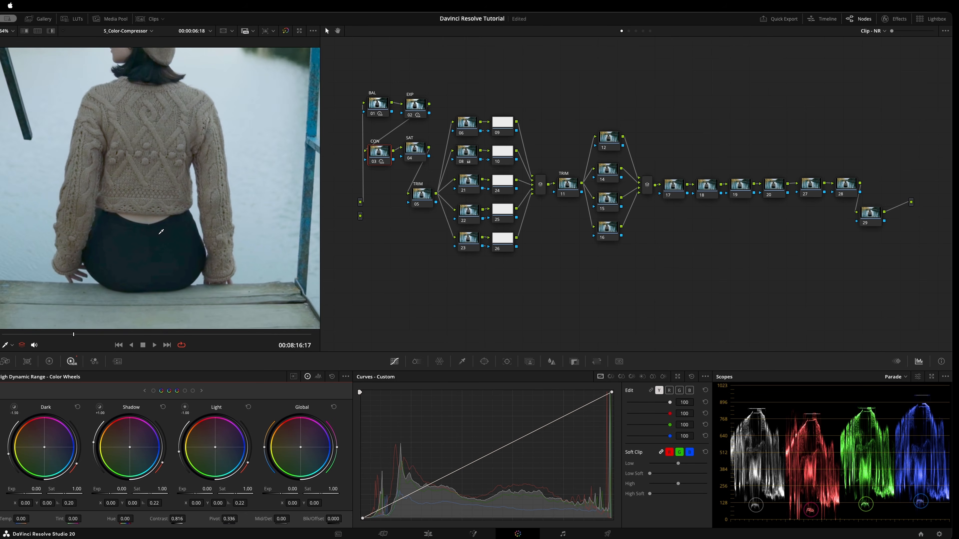
pyautogui.scroll(-5, 161, 232)
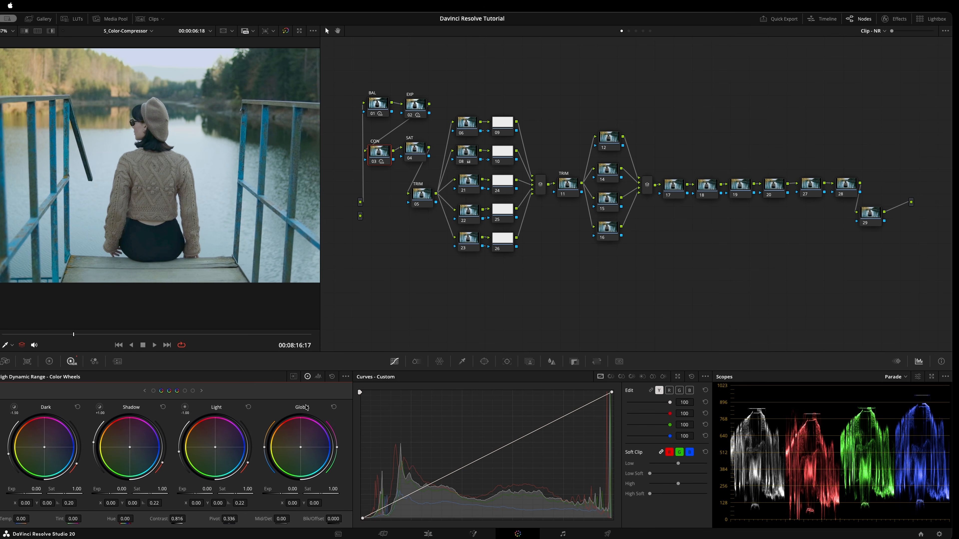
pyautogui.scroll(-3, 163, 273)
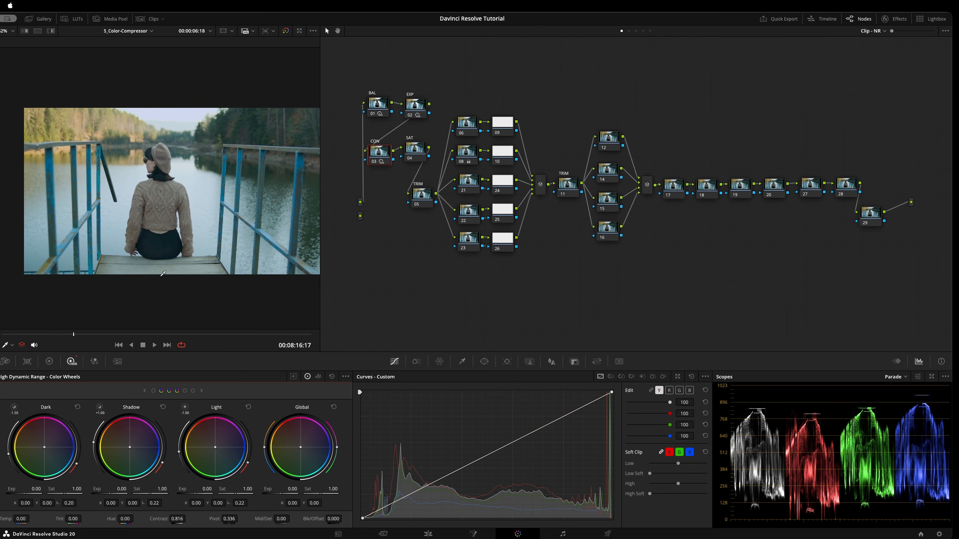
pyautogui.scroll(2, 155, 268)
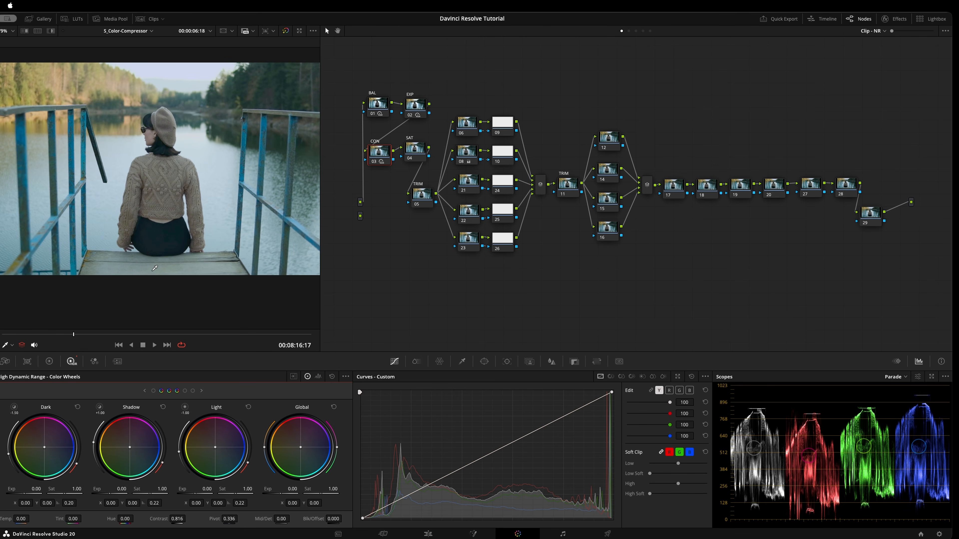
pyautogui.scroll(4, 155, 268)
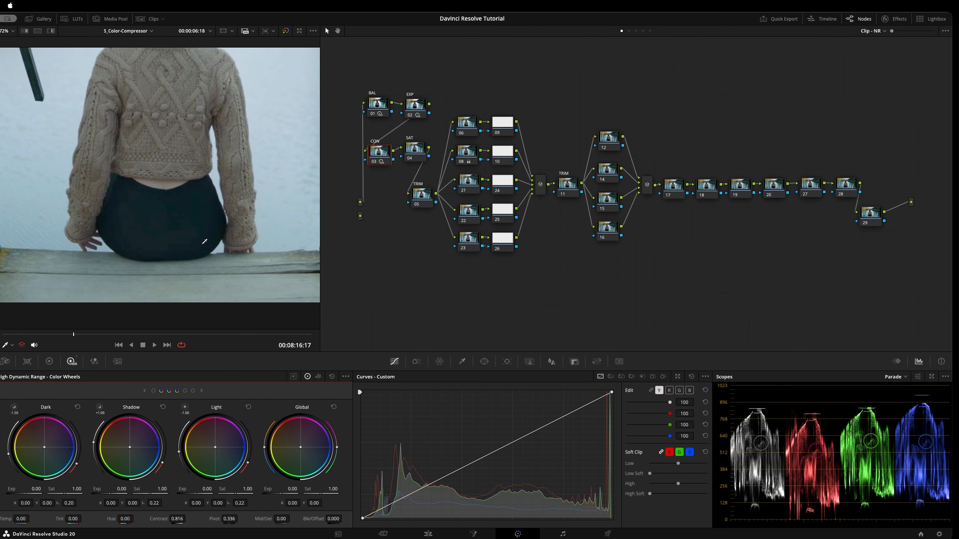
pyautogui.scroll(1, 189, 211)
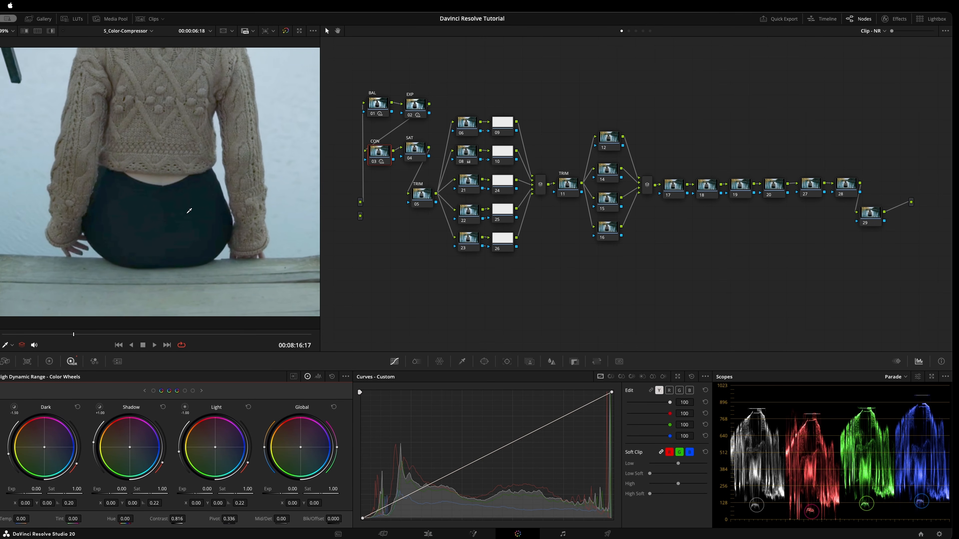
pyautogui.scroll(2, 189, 210)
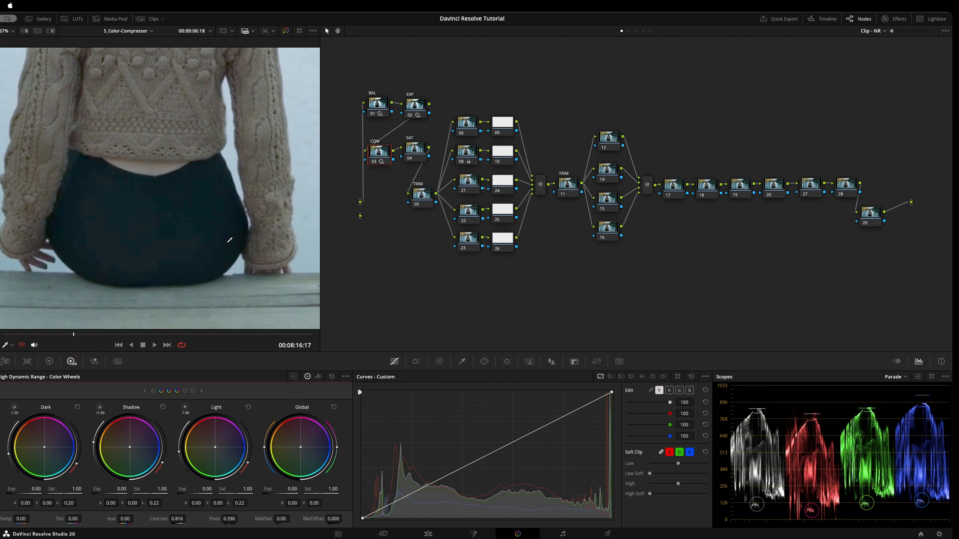
pyautogui.scroll(-3, 158, 221)
pyautogui.scroll(-2, 158, 221)
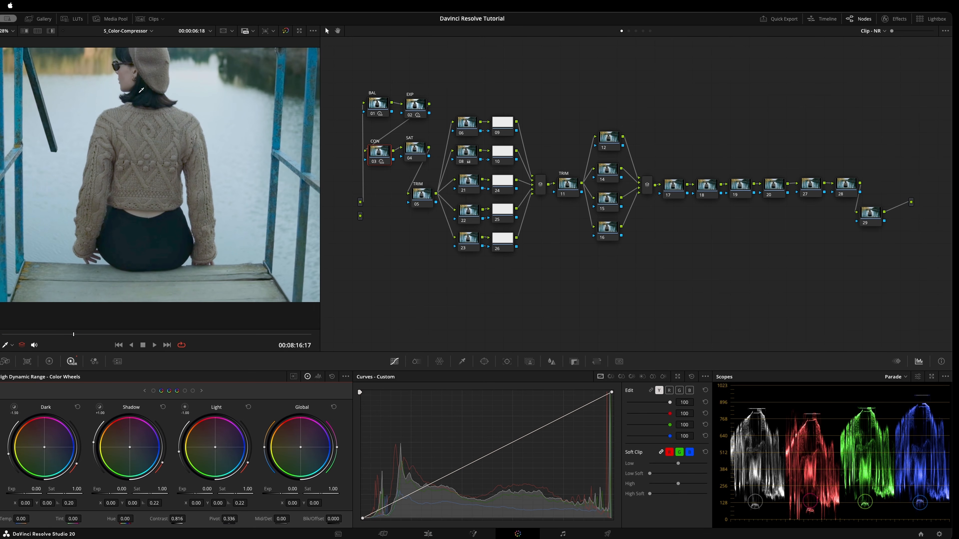
pyautogui.scroll(-2, 158, 262)
pyautogui.scroll(-3, 158, 262)
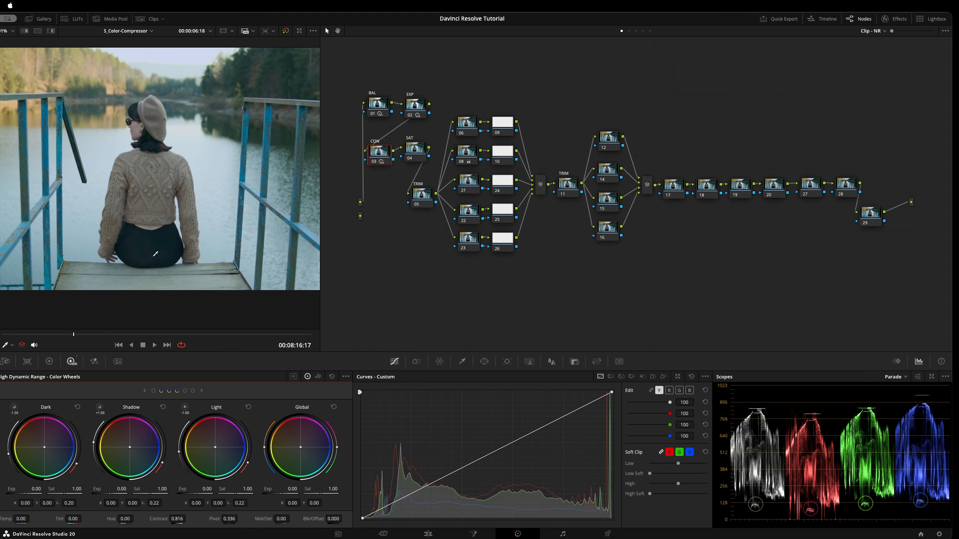
pyautogui.scroll(3, 122, 248)
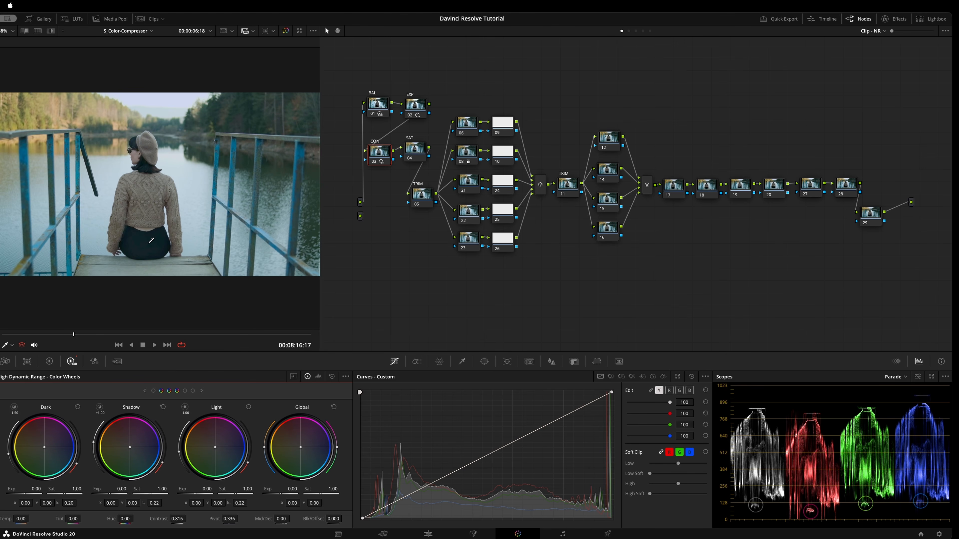
pyautogui.scroll(5, 137, 247)
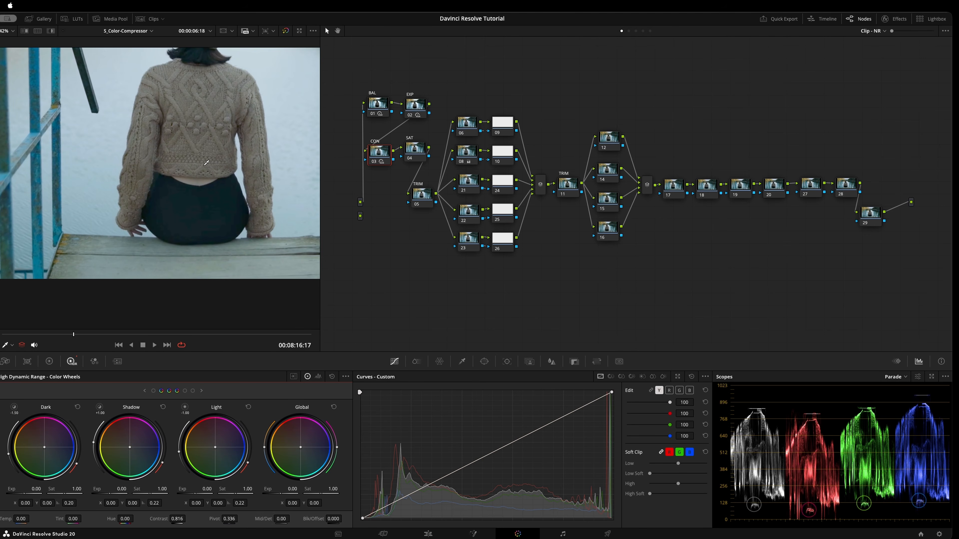
pyautogui.scroll(3, 220, 200)
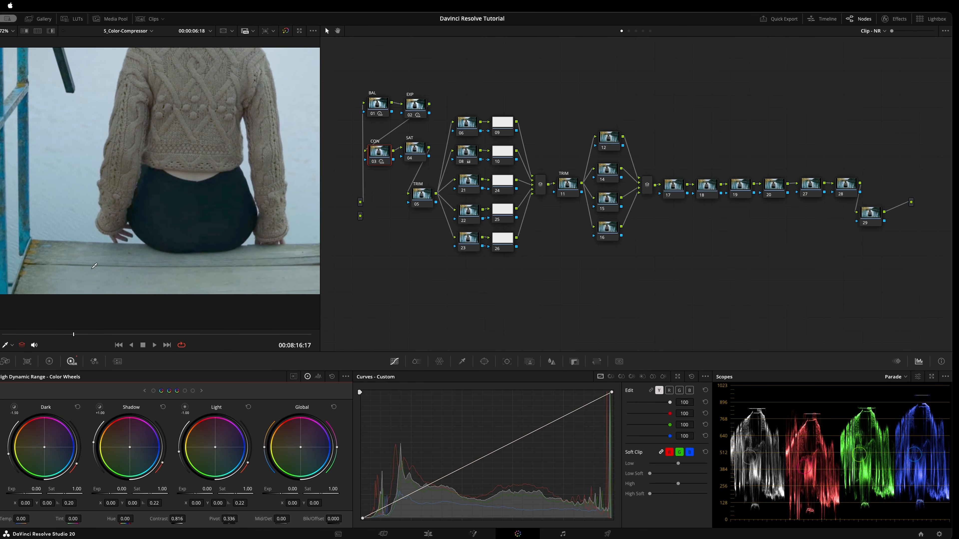
# Step: Move the playhead to clip time 00:00:05:42 and set the CON node's contrast to 0.850
pyautogui.moveTo(84, 335); pyautogui.dragTo(69, 309)
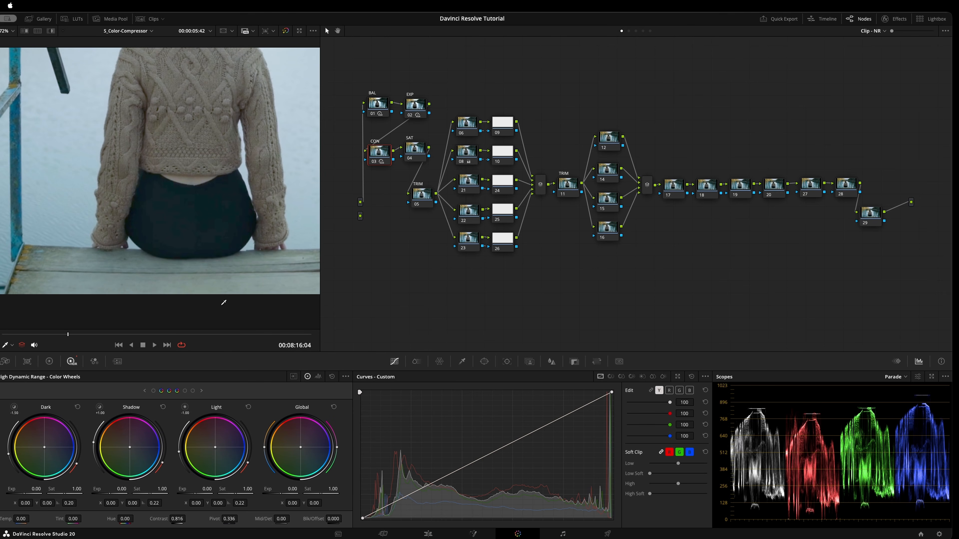
pyautogui.scroll(-2, 224, 296)
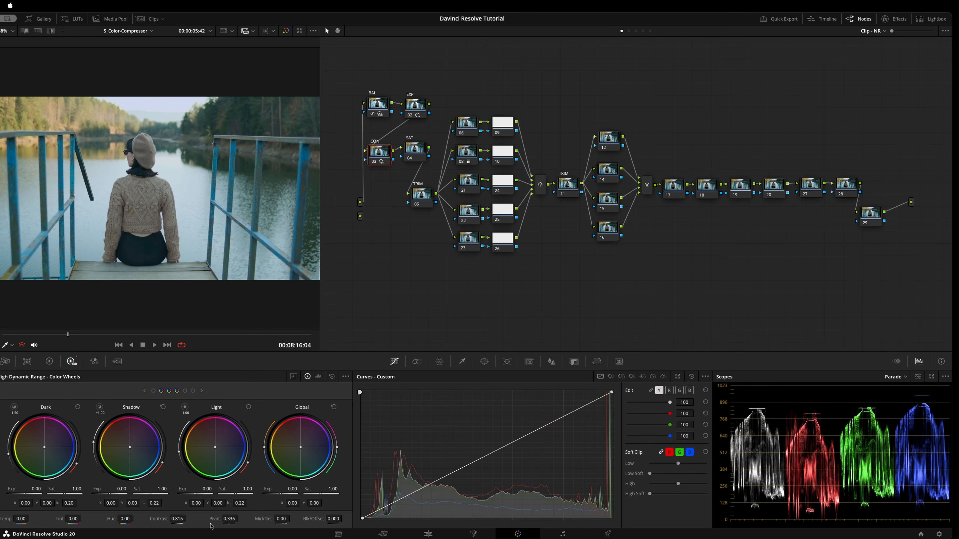
pyautogui.moveTo(176, 519); pyautogui.dragTo(185, 519)
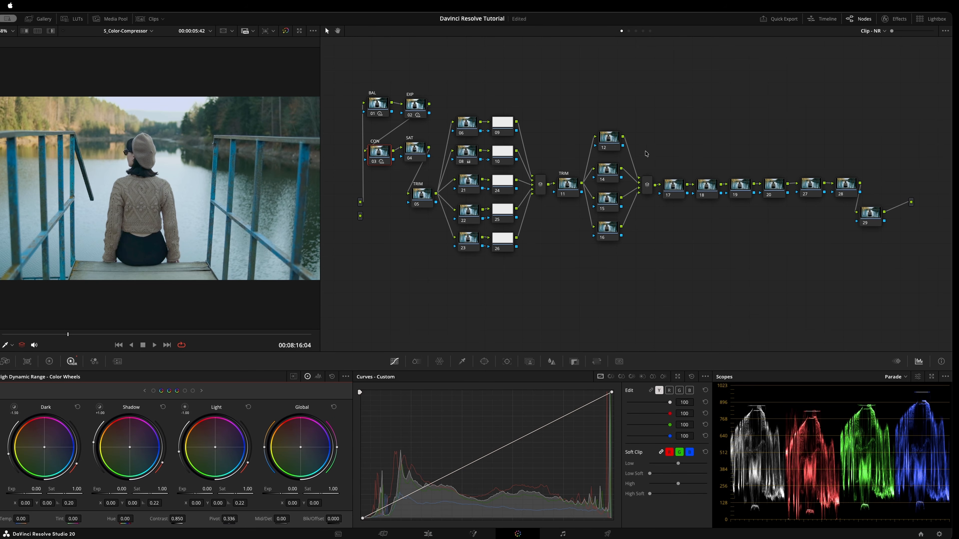
# Step: Reposition the SAT node level with the CON node in the node tree and save the project
pyautogui.moveTo(415, 149); pyautogui.dragTo(417, 162)
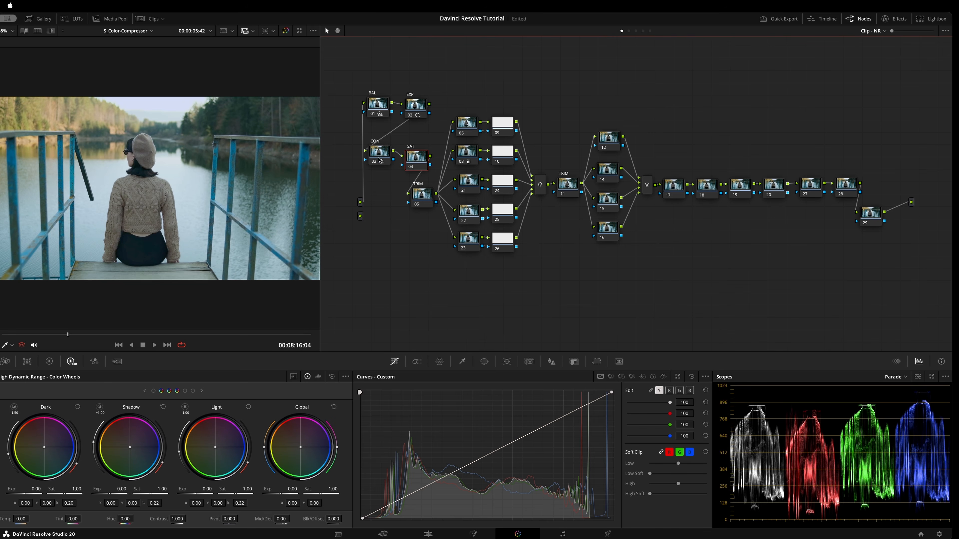
pyautogui.moveTo(415, 155); pyautogui.dragTo(416, 150)
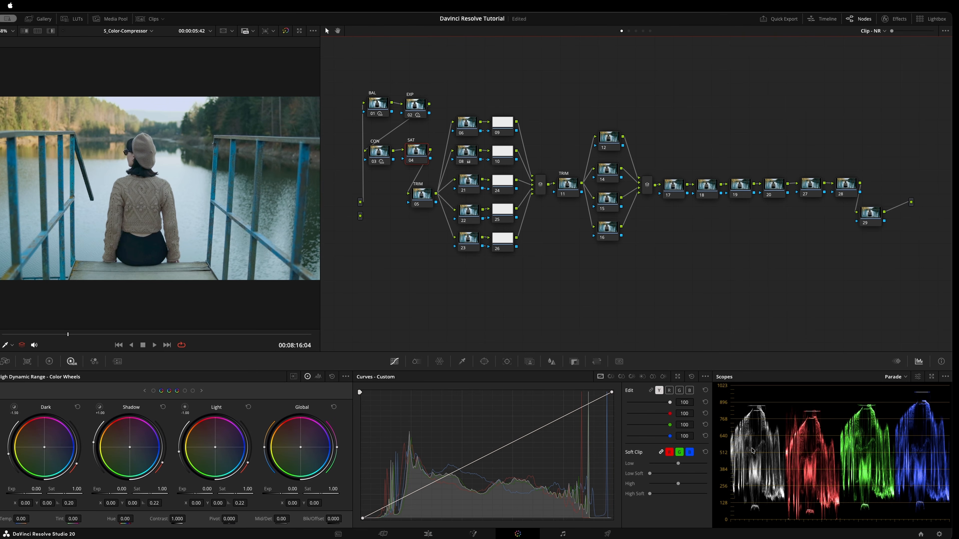
pyautogui.press('super+s')
# Step: Set the CON node's contrast to 1.072 for a stronger contrast across the image
pyautogui.click(379, 153)
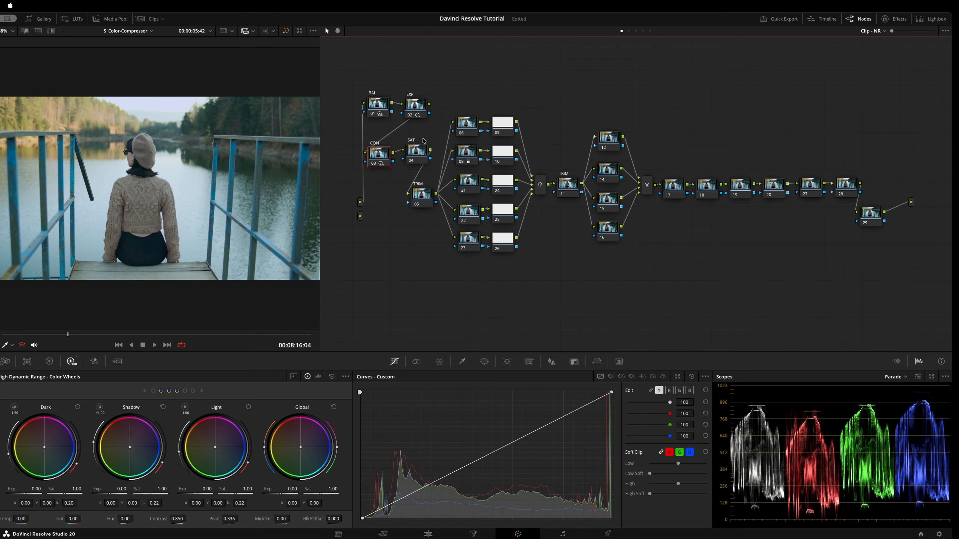
pyautogui.click(418, 154)
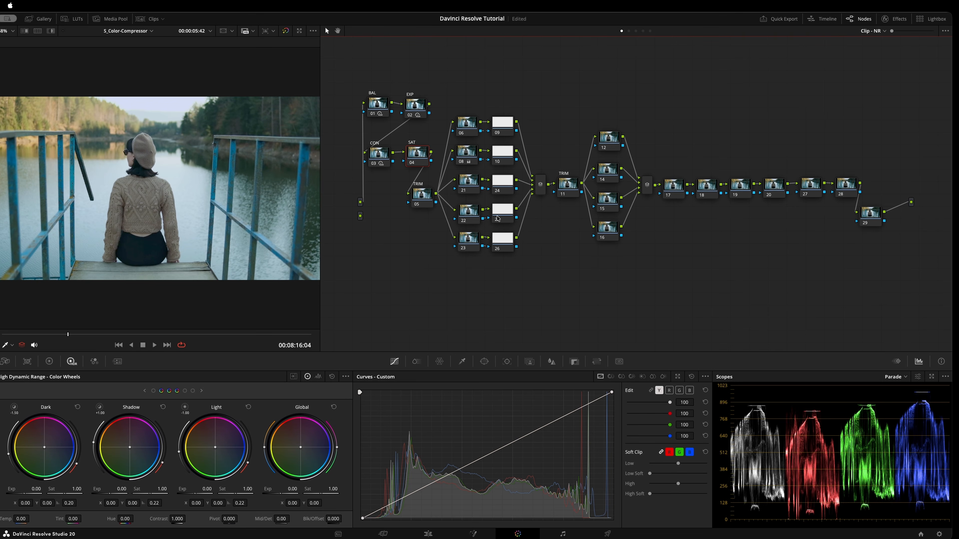
pyautogui.click(378, 159)
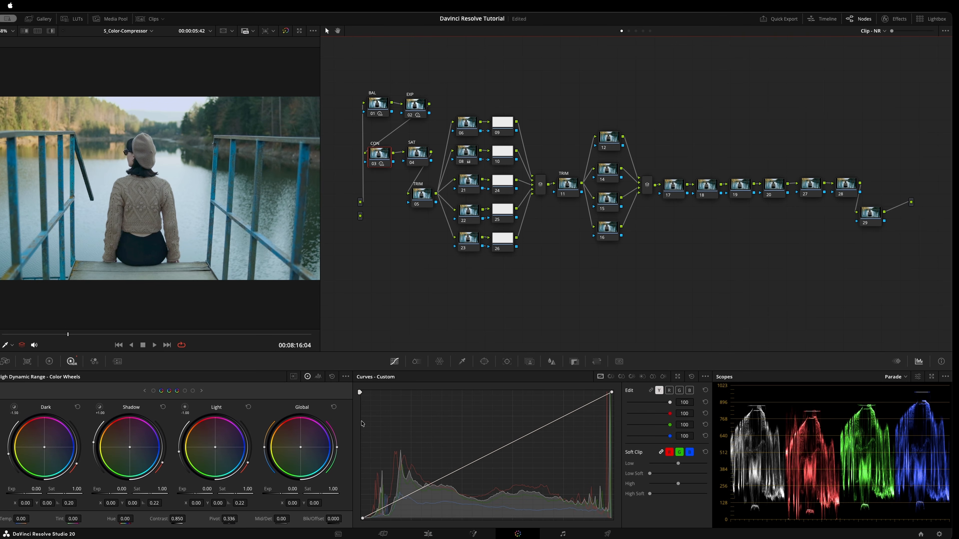
pyautogui.moveTo(176, 520)
pyautogui.mouseDown()
pyautogui.moveTo(149, 520)
pyautogui.moveTo(191, 519)
pyautogui.mouseUp()
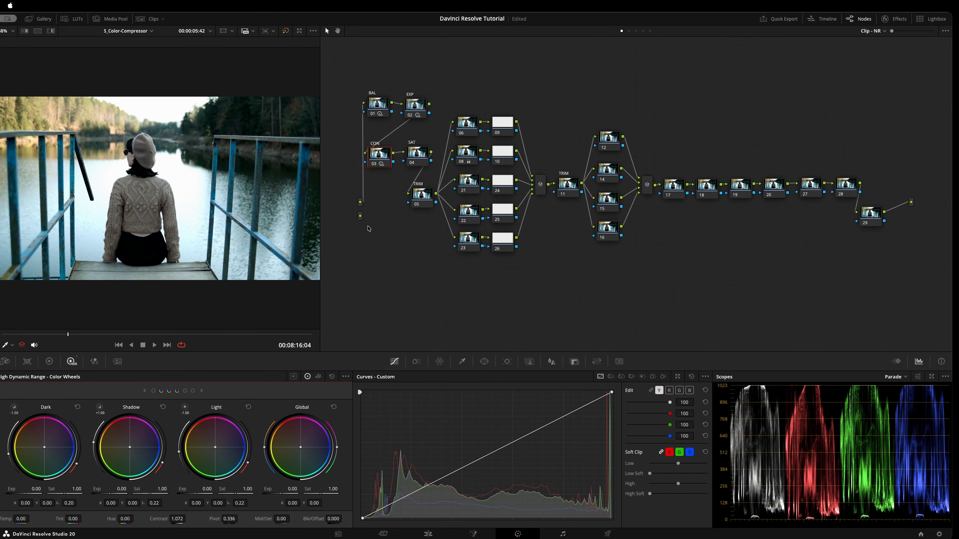
# Step: Lower the SAT node's Global saturation to 0.76
pyautogui.click(414, 163)
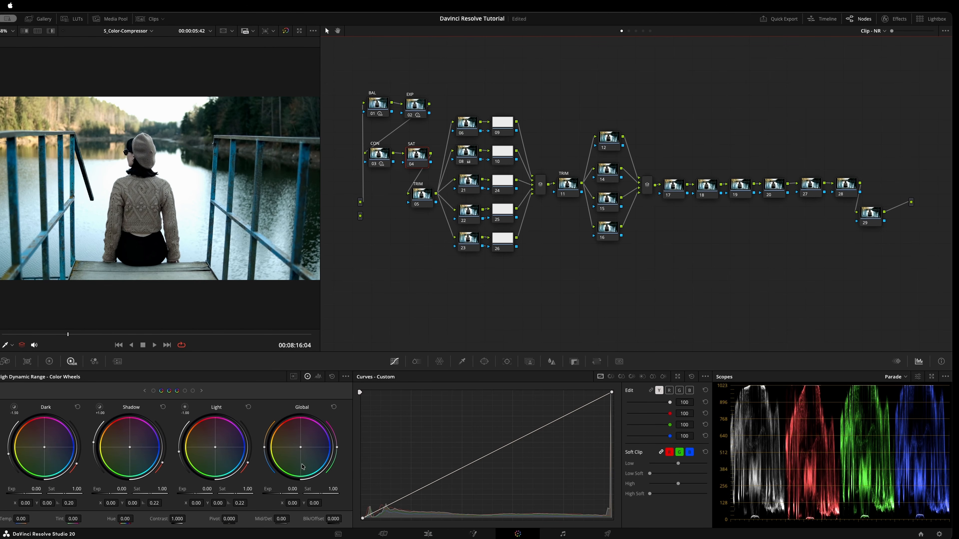
pyautogui.moveTo(325, 488); pyautogui.dragTo(322, 489)
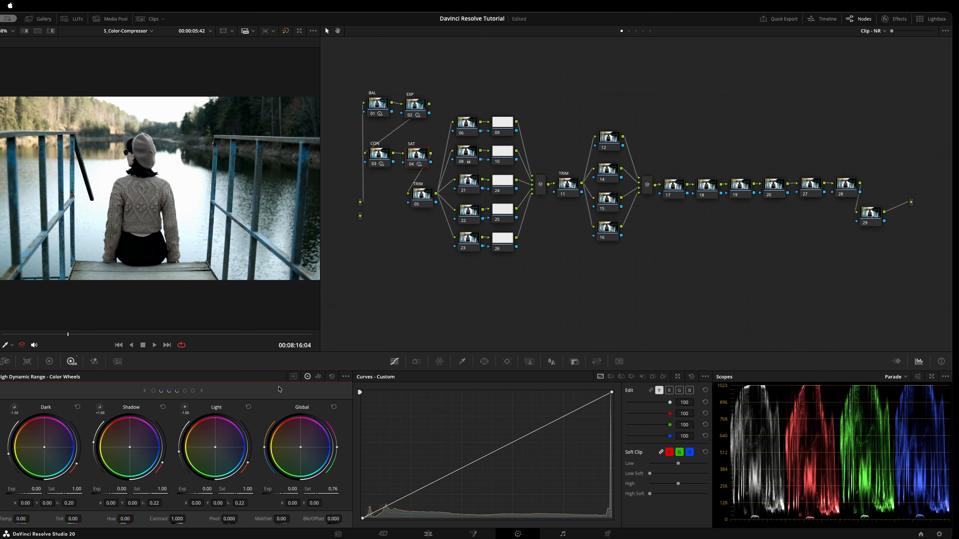
pyautogui.click(416, 157)
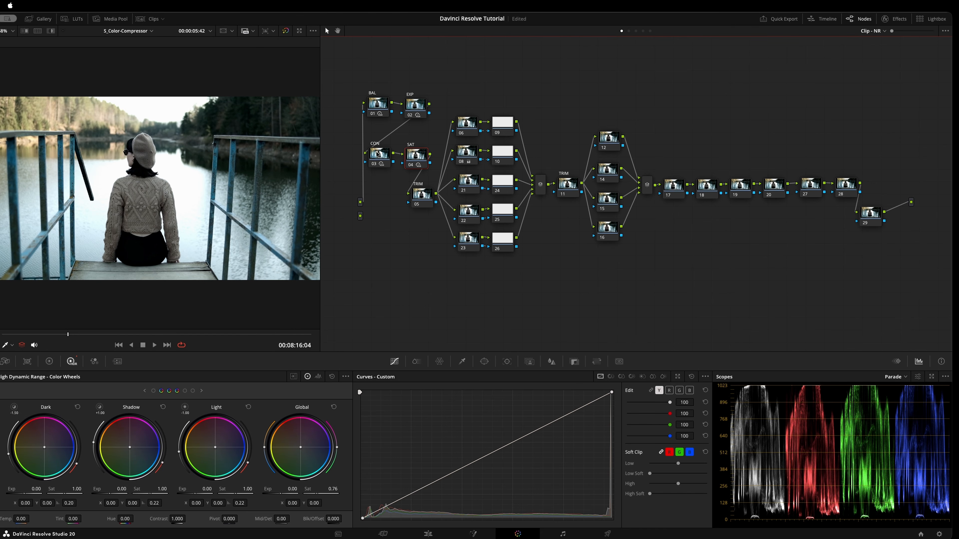
# Step: Nudge the CON, EXP and SAT nodes slightly closer together in the node tree
pyautogui.click(382, 158)
pyautogui.moveTo(380, 155); pyautogui.dragTo(384, 160)
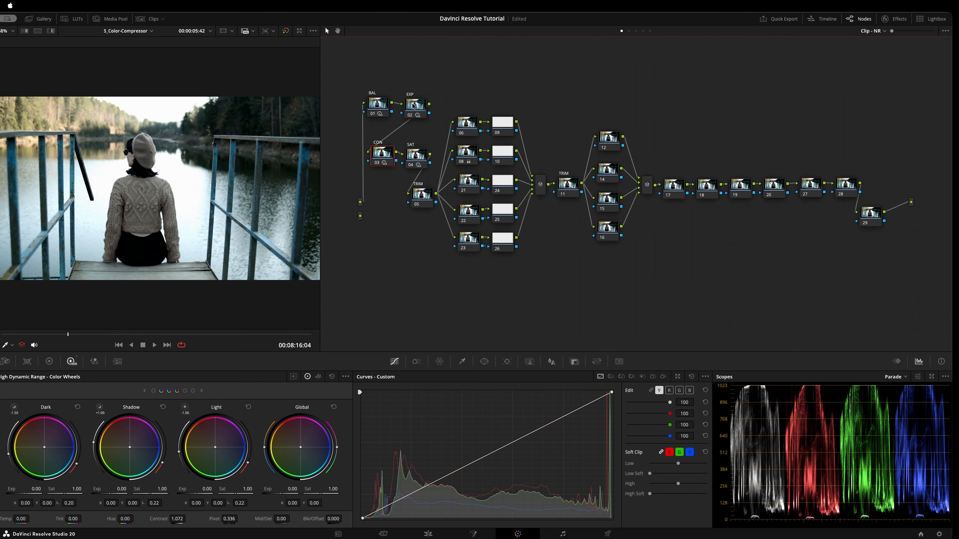
pyautogui.moveTo(414, 106); pyautogui.dragTo(412, 108)
pyautogui.click(377, 159)
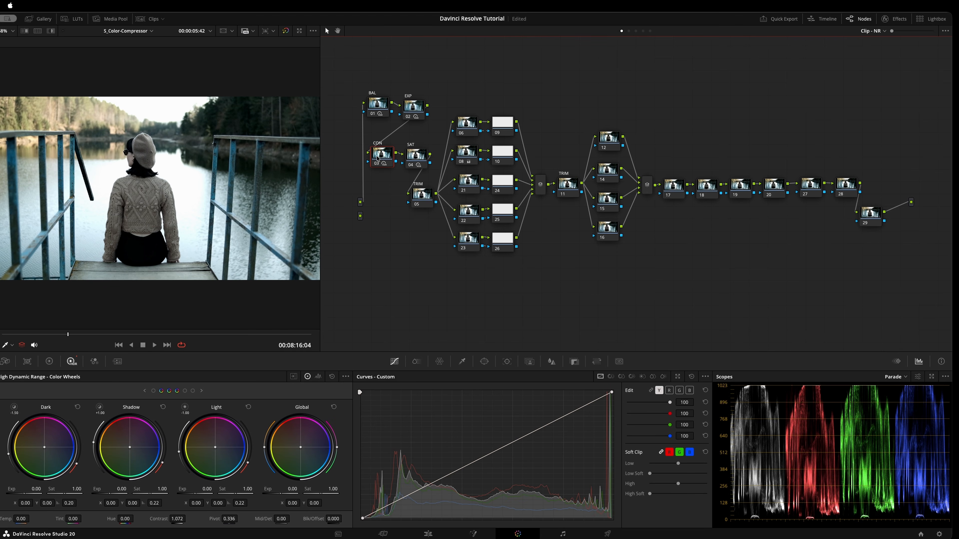
pyautogui.moveTo(378, 159); pyautogui.dragTo(382, 159)
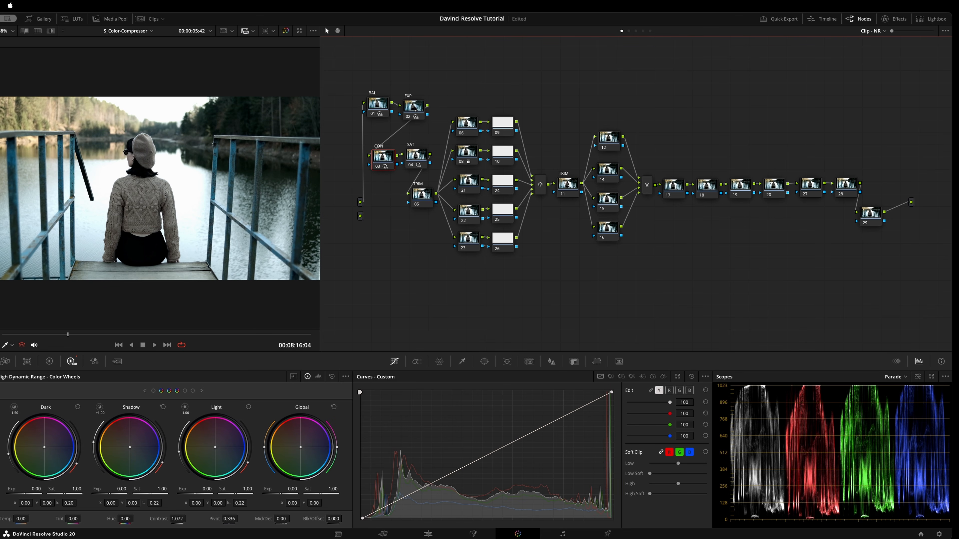
pyautogui.moveTo(414, 107); pyautogui.dragTo(413, 108)
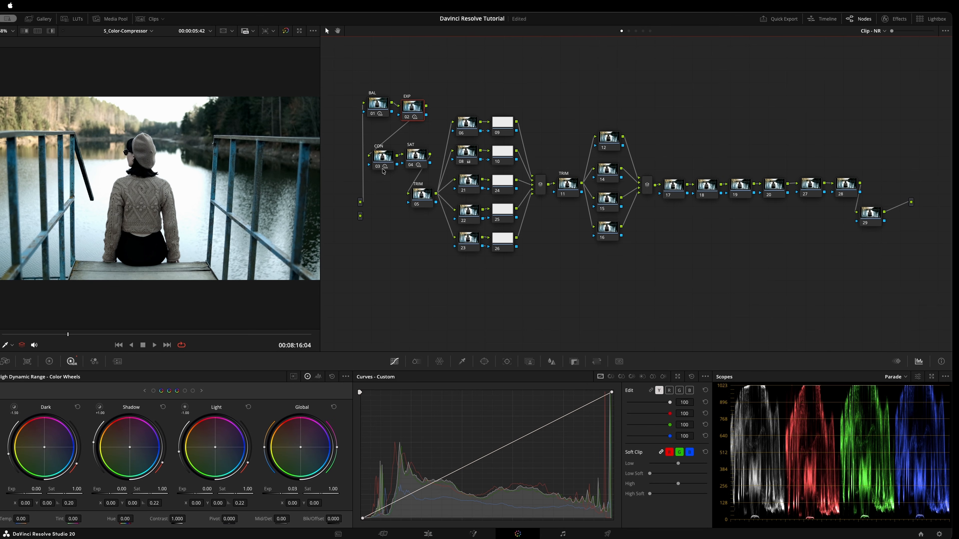
pyautogui.moveTo(380, 159); pyautogui.dragTo(380, 157)
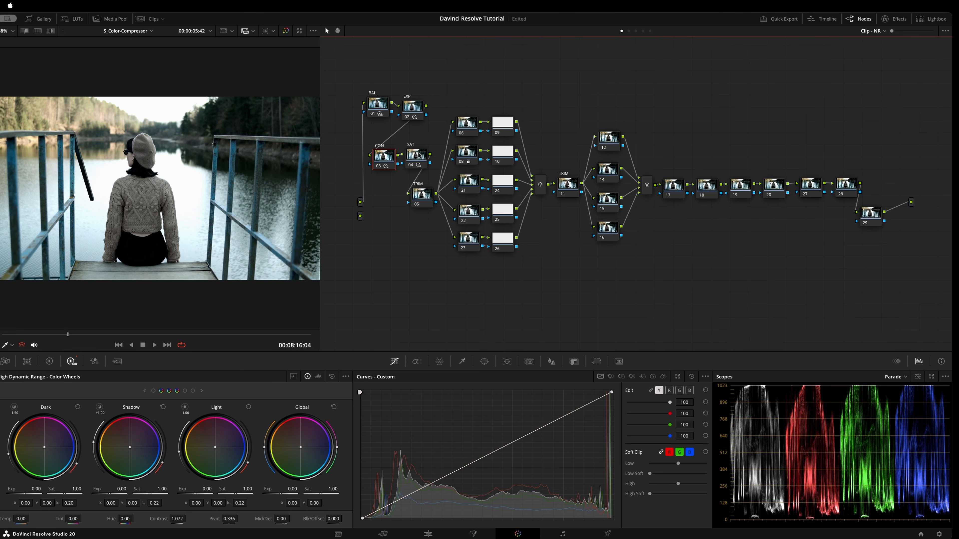
pyautogui.moveTo(421, 155); pyautogui.dragTo(421, 153)
# Step: Set the CON node's contrast to 0.850
pyautogui.click(382, 159)
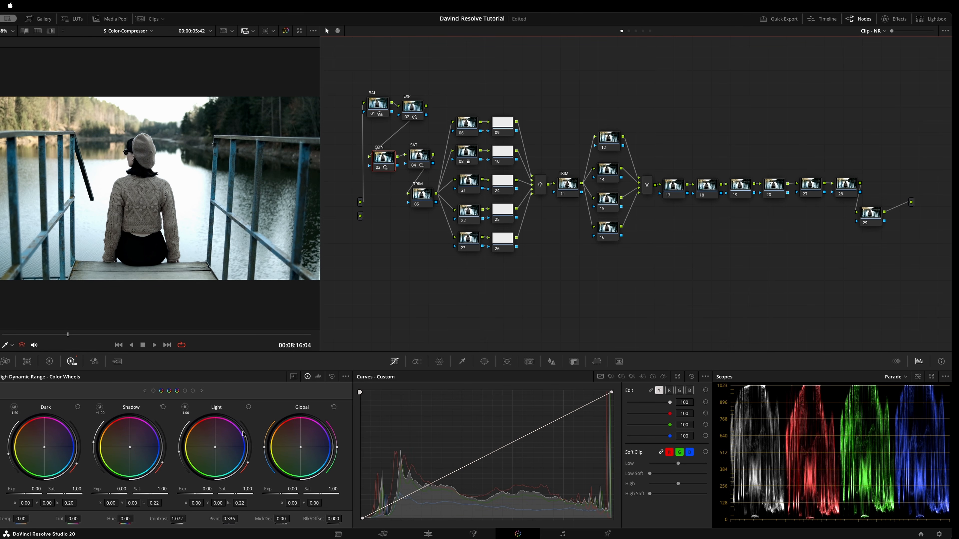
pyautogui.moveTo(164, 515); pyautogui.dragTo(160, 517)
pyautogui.doubleClick(177, 519)
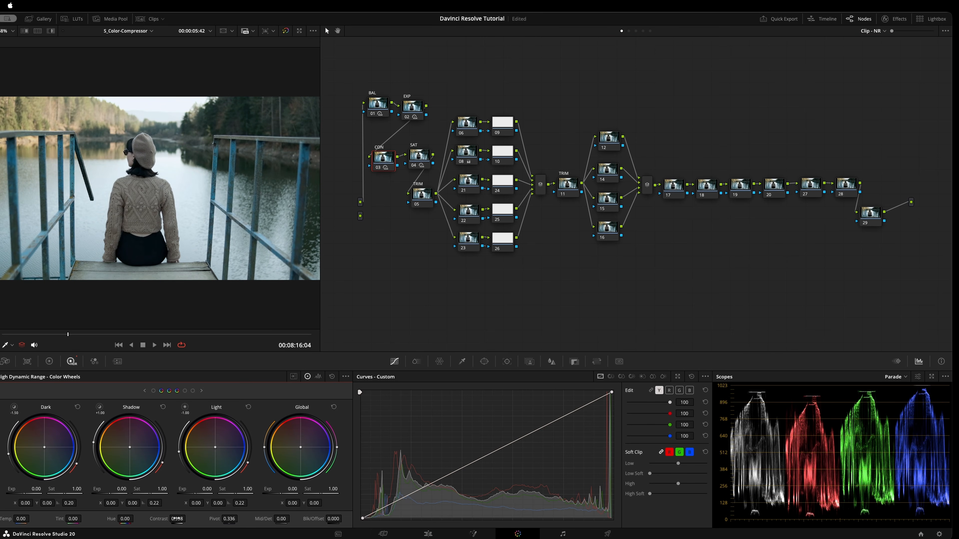
pyautogui.write('.85')
pyautogui.press('Return')
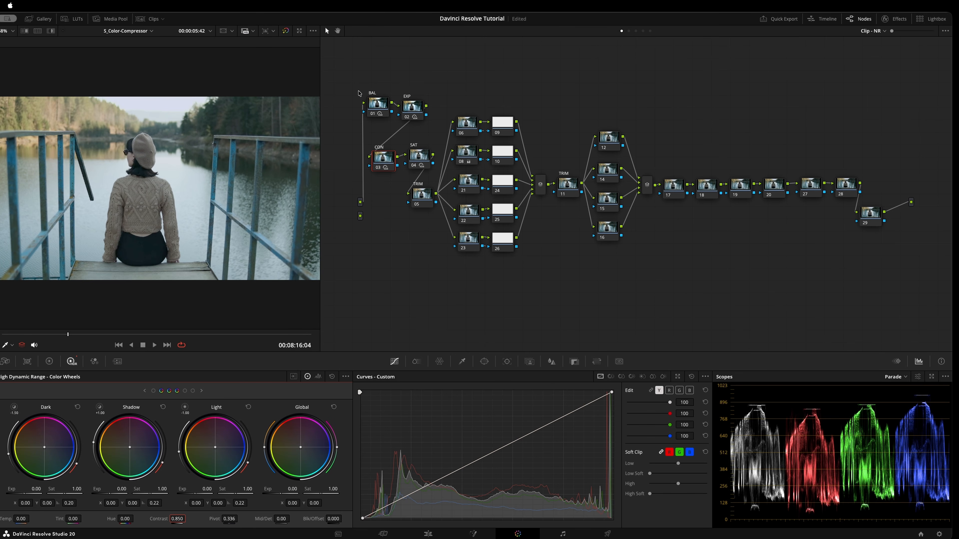
# Step: Align the BAL and EXP nodes in one row and the CON and SAT nodes below them, and save the project
pyautogui.moveTo(378, 104); pyautogui.dragTo(412, 106)
pyautogui.moveTo(384, 161); pyautogui.dragTo(385, 161)
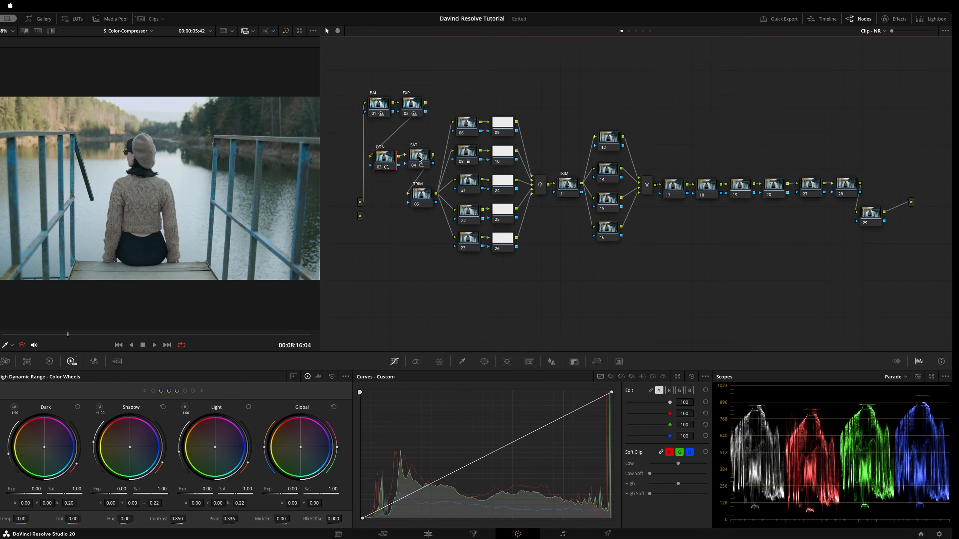
pyautogui.click(420, 160)
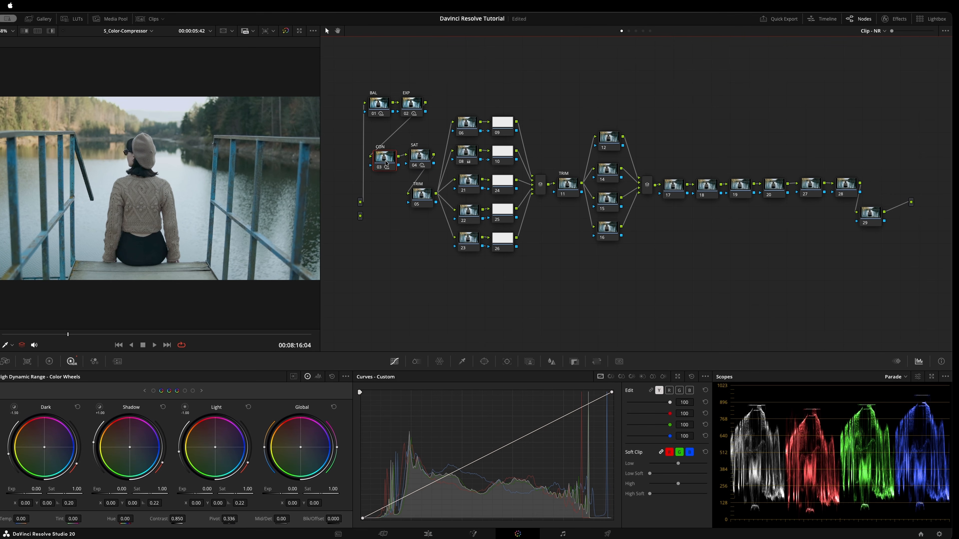
pyautogui.moveTo(385, 163); pyautogui.dragTo(421, 155)
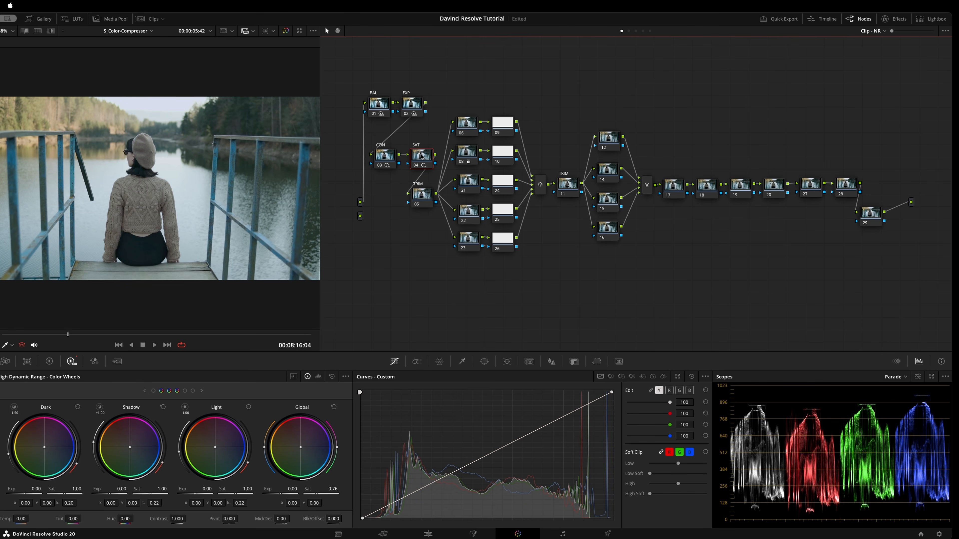
pyautogui.click(385, 154)
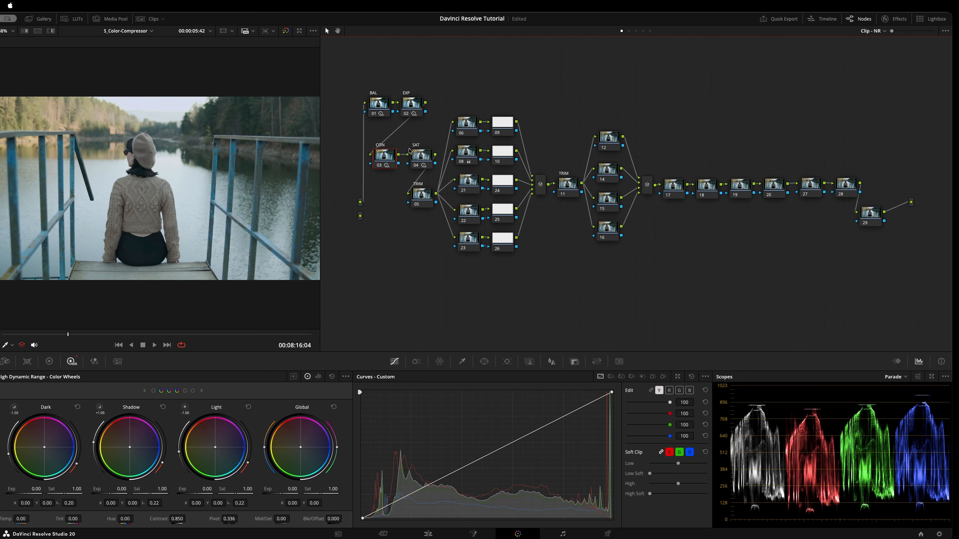
pyautogui.click(419, 158)
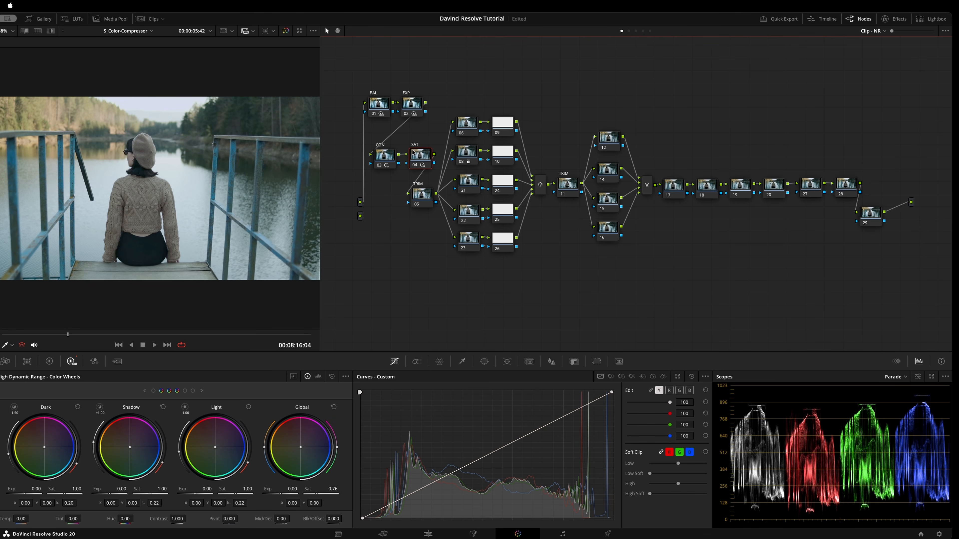
pyautogui.press('super+s')
# Step: Highlight all nodes after TRIM node 05, and view the Color Warper and ColorSlice palettes
pyautogui.moveTo(472, 78); pyautogui.dragTo(855, 277)
pyautogui.moveTo(460, 70); pyautogui.dragTo(857, 287)
pyautogui.moveTo(470, 95); pyautogui.dragTo(857, 306)
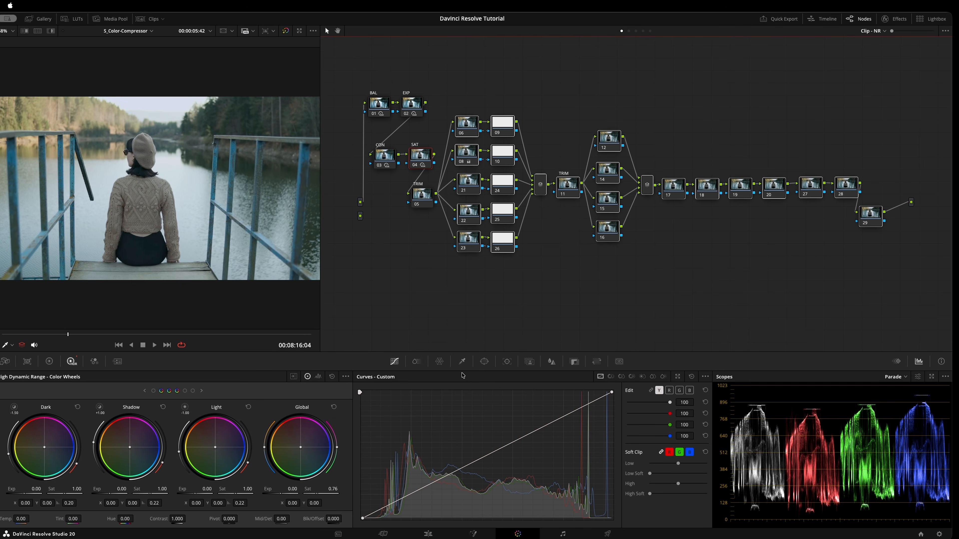
pyautogui.click(417, 362)
pyautogui.click(439, 362)
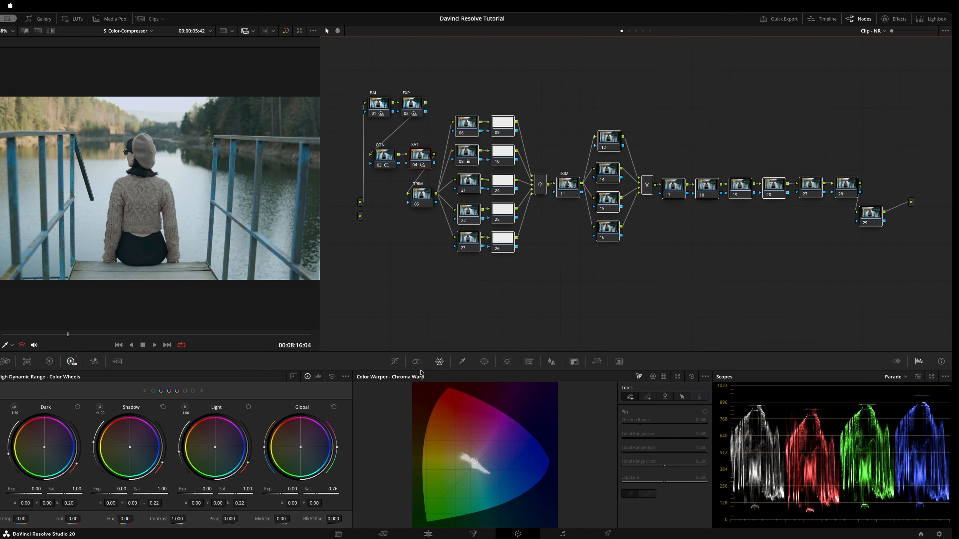
pyautogui.click(416, 362)
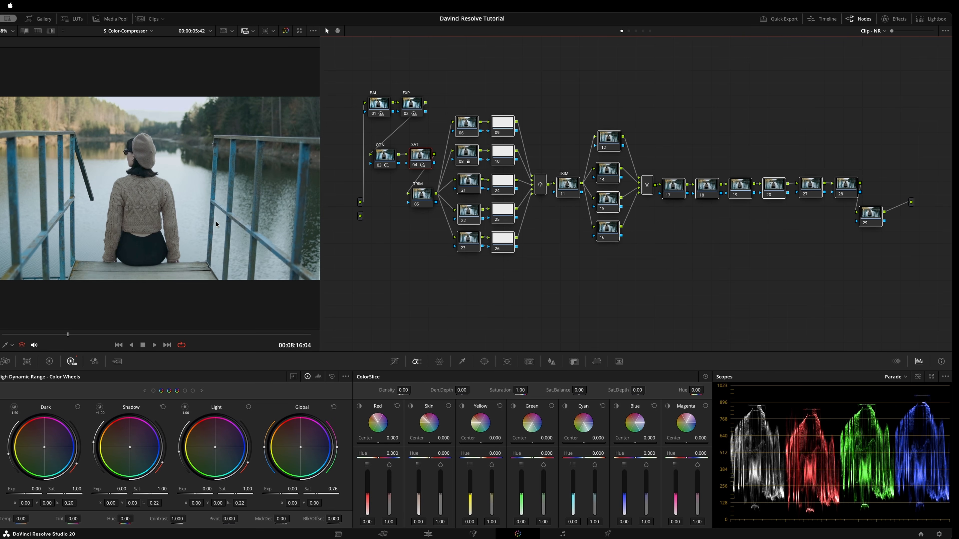
# Step: Try a Global exposure of -0.20 and a warmer Global color balance on TRIM node 05, and reset the wheels
pyautogui.click(420, 196)
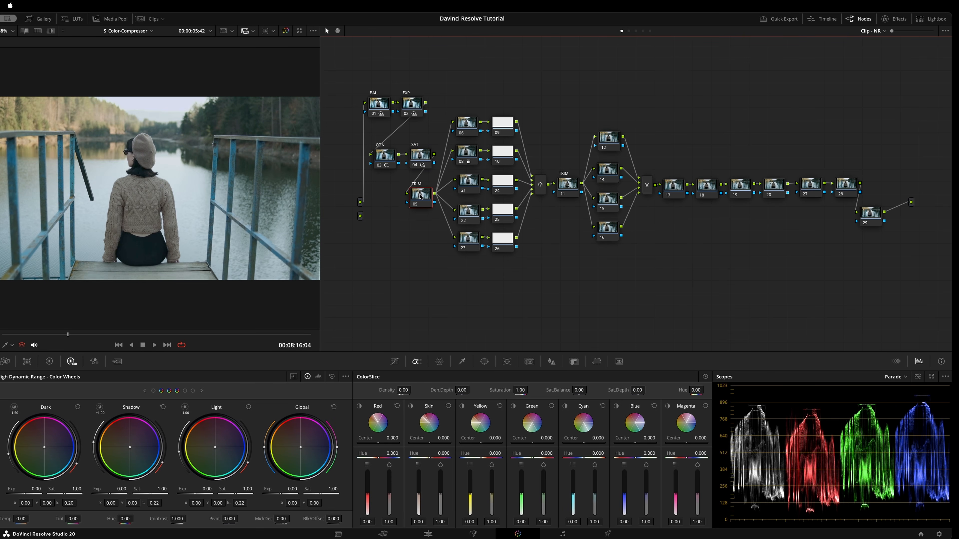
pyautogui.moveTo(419, 198); pyautogui.dragTo(427, 192)
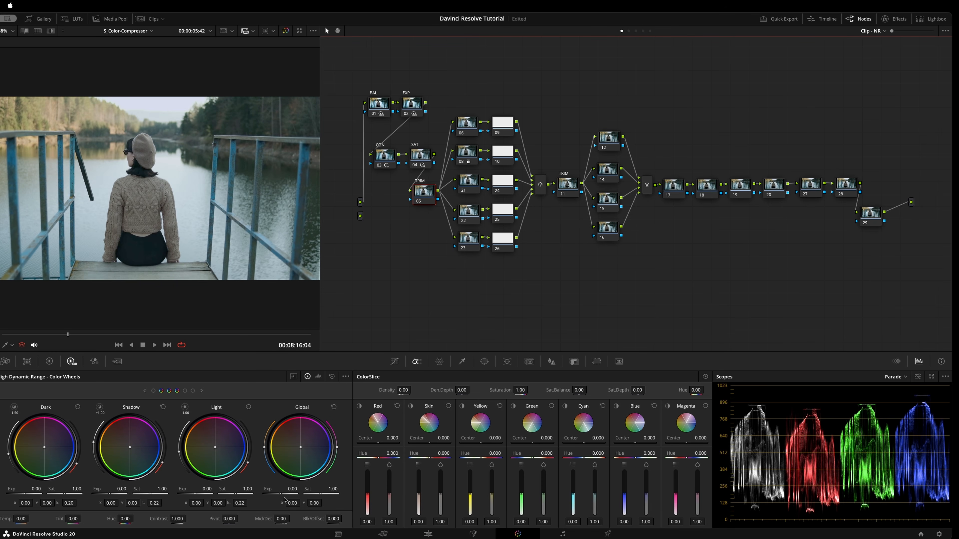
pyautogui.moveTo(289, 490); pyautogui.dragTo(279, 490)
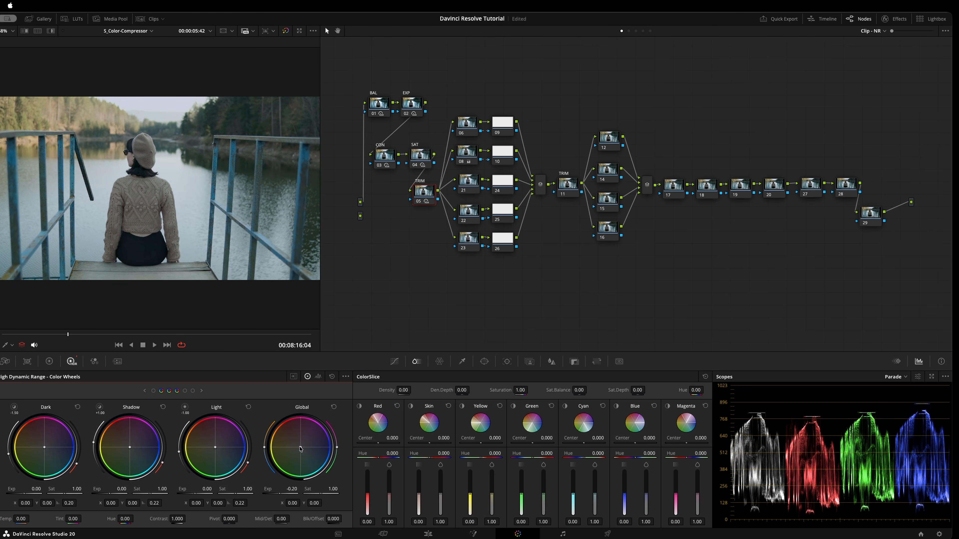
pyautogui.moveTo(300, 448); pyautogui.dragTo(197, 433)
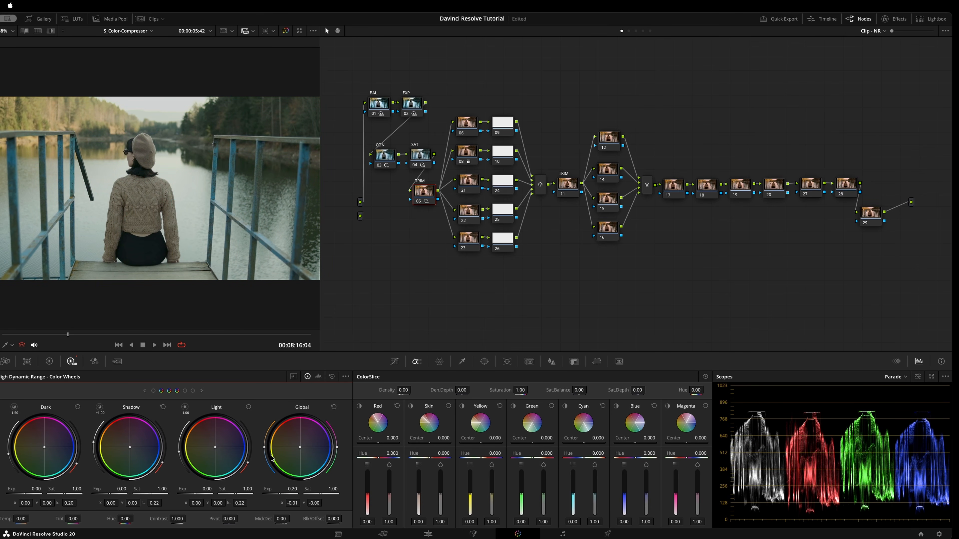
pyautogui.moveTo(425, 192); pyautogui.dragTo(427, 194)
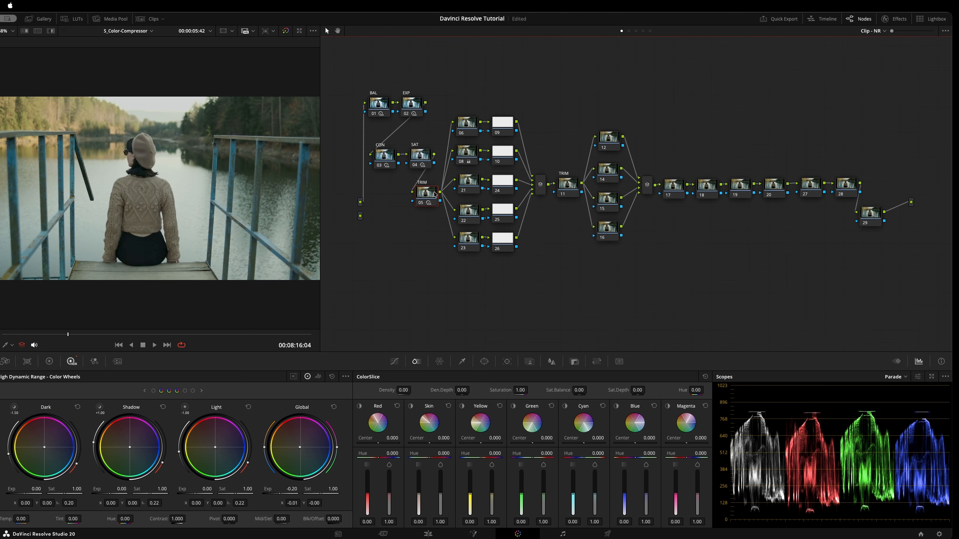
pyautogui.moveTo(432, 194); pyautogui.dragTo(438, 193)
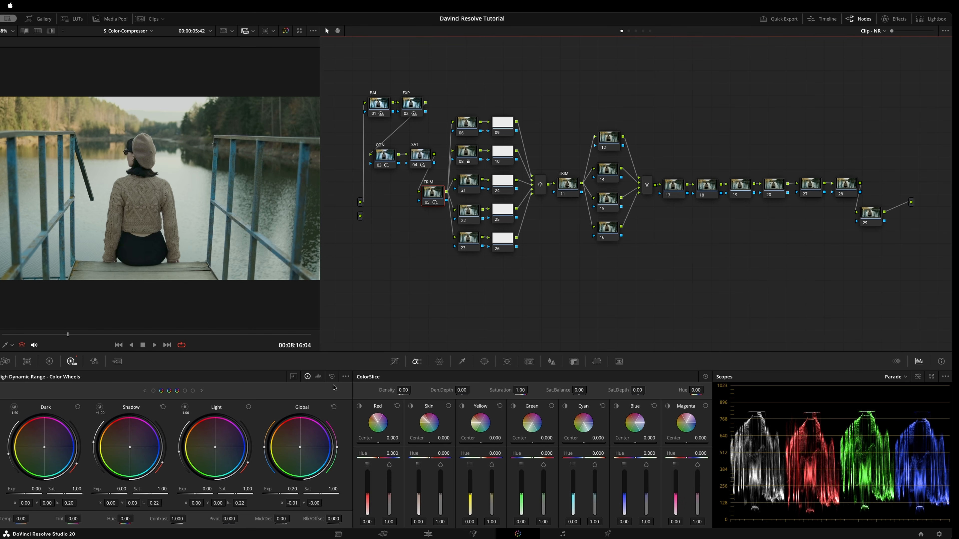
pyautogui.click(331, 376)
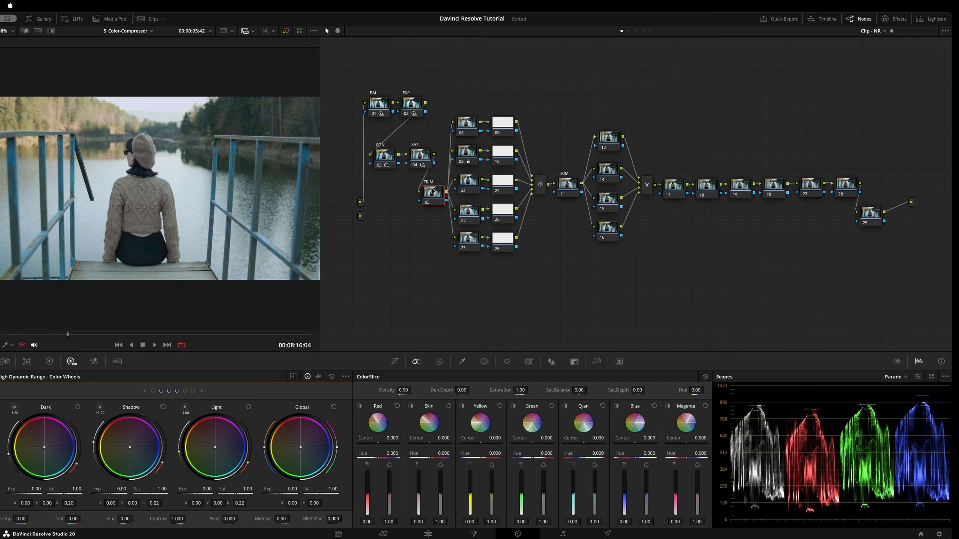
# Step: Move TRIM node 05 up beside the input side of the first parallel node group
pyautogui.moveTo(433, 191); pyautogui.dragTo(433, 187)
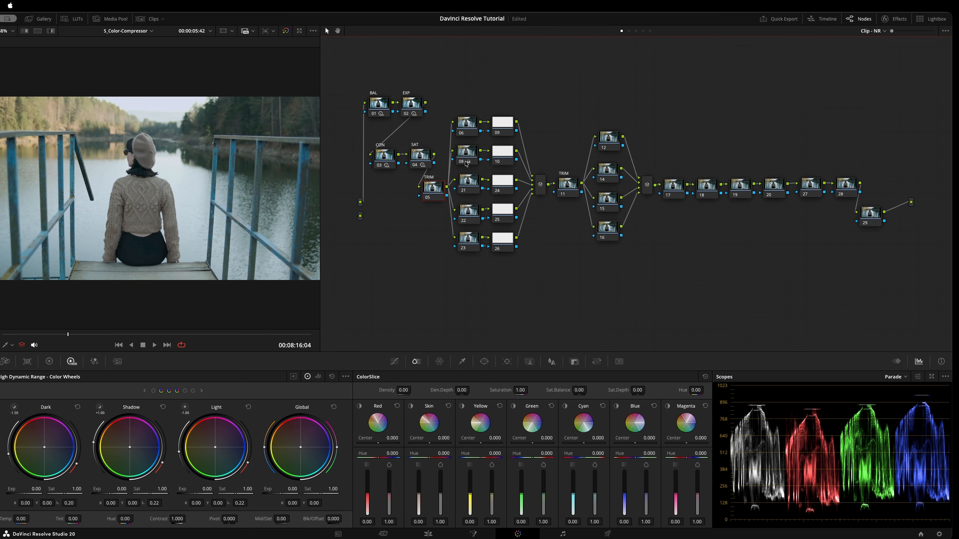
pyautogui.moveTo(432, 189); pyautogui.dragTo(433, 191)
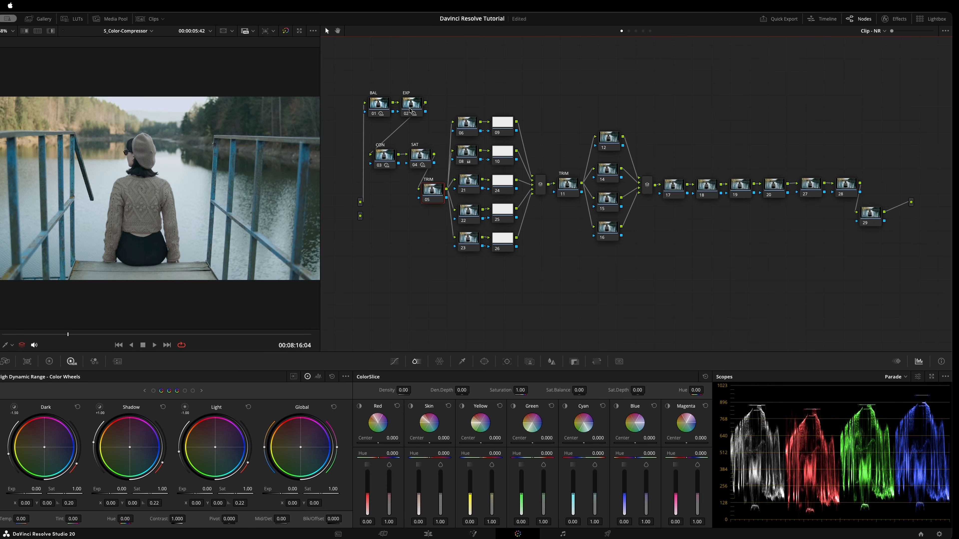
pyautogui.moveTo(436, 195); pyautogui.dragTo(439, 195)
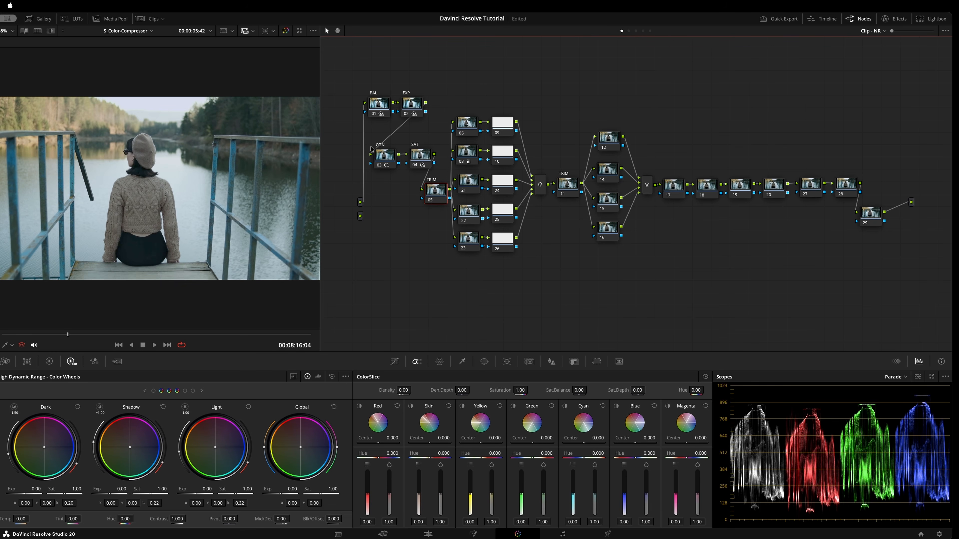
pyautogui.moveTo(438, 187); pyautogui.dragTo(437, 182)
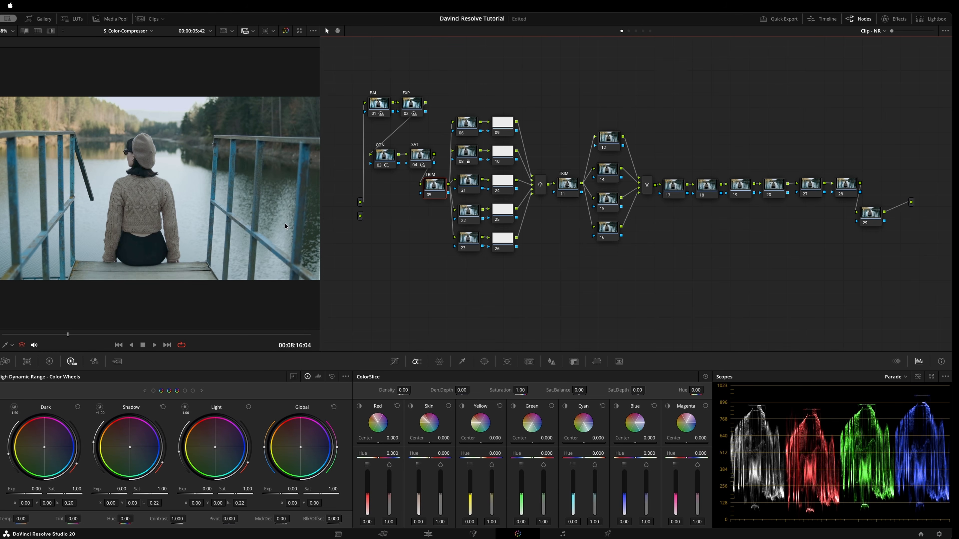
# Step: Highlight the first parallel node group and adjust the position of TRIM node 11 behind it
pyautogui.click(568, 181)
pyautogui.moveTo(462, 85); pyautogui.dragTo(532, 296)
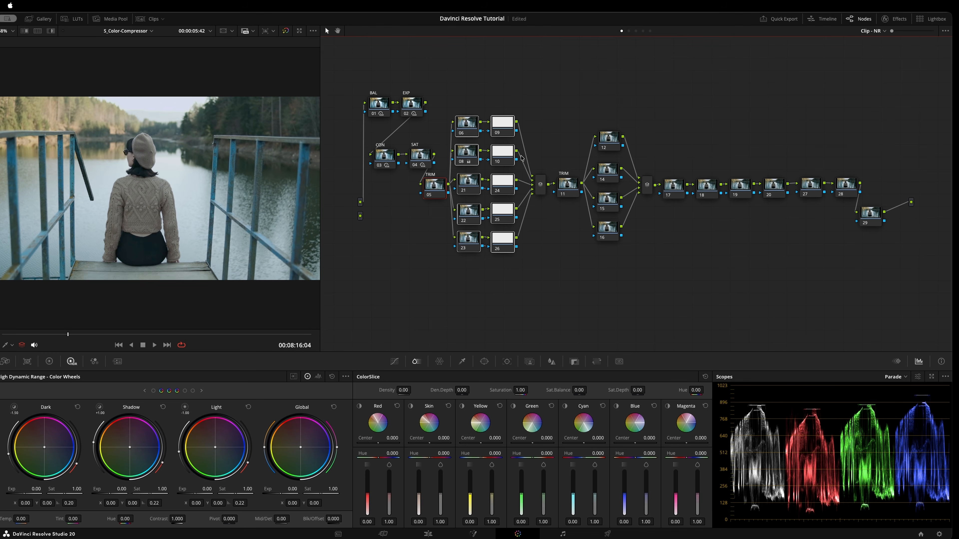
pyautogui.moveTo(570, 187); pyautogui.dragTo(567, 189)
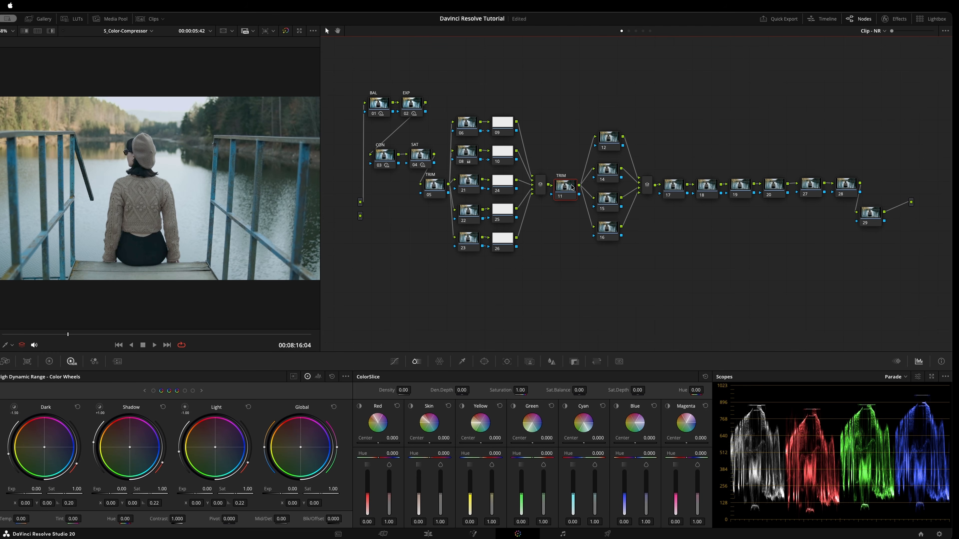
pyautogui.moveTo(570, 188); pyautogui.dragTo(571, 188)
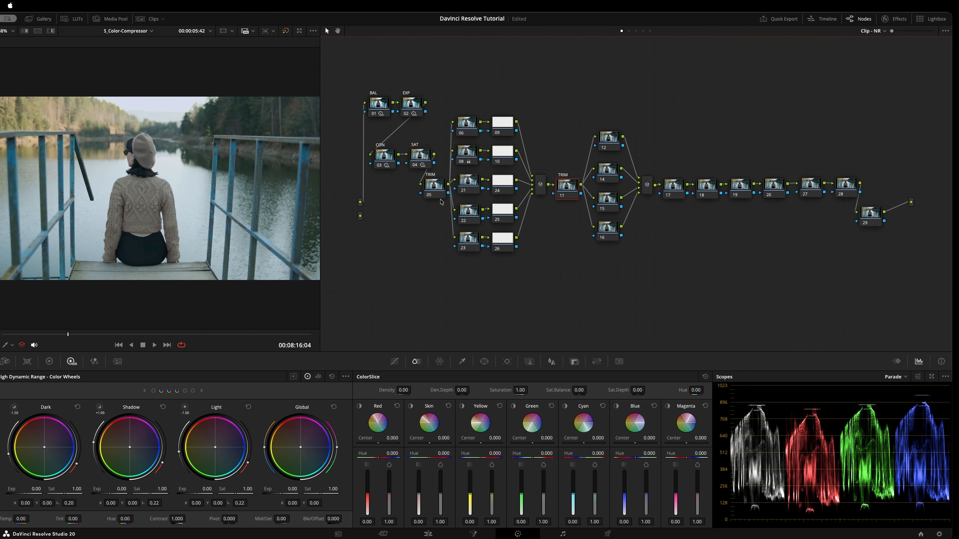
# Step: Shift TRIM node 05 and the whole first parallel node group slightly upward in the node tree
pyautogui.moveTo(435, 186); pyautogui.dragTo(432, 181)
pyautogui.moveTo(466, 125); pyautogui.dragTo(470, 123)
pyautogui.moveTo(465, 64); pyautogui.dragTo(517, 328)
pyautogui.moveTo(469, 124); pyautogui.dragTo(471, 121)
pyautogui.click(562, 109)
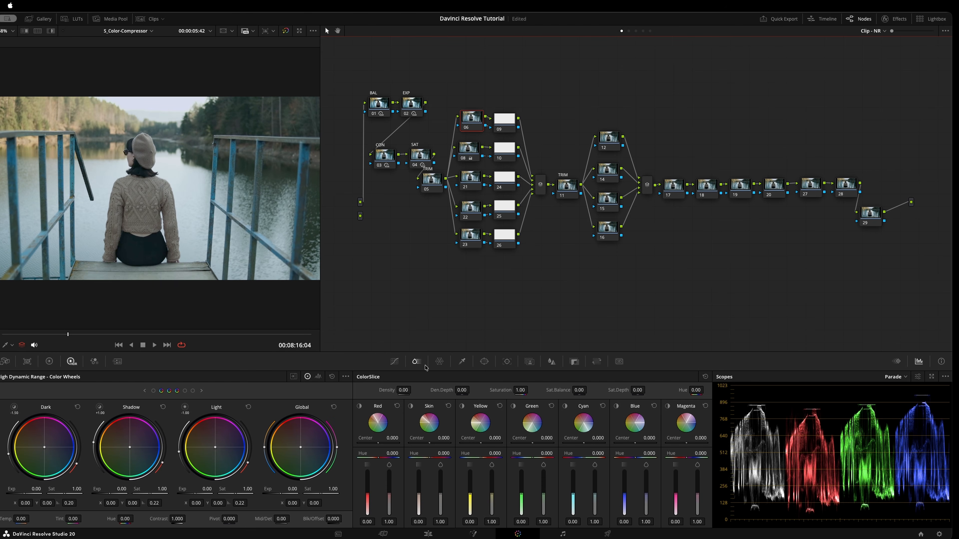
# Step: Open the window controls for node 06 and set the viewer's on-screen overlay to Power Window
pyautogui.click(485, 363)
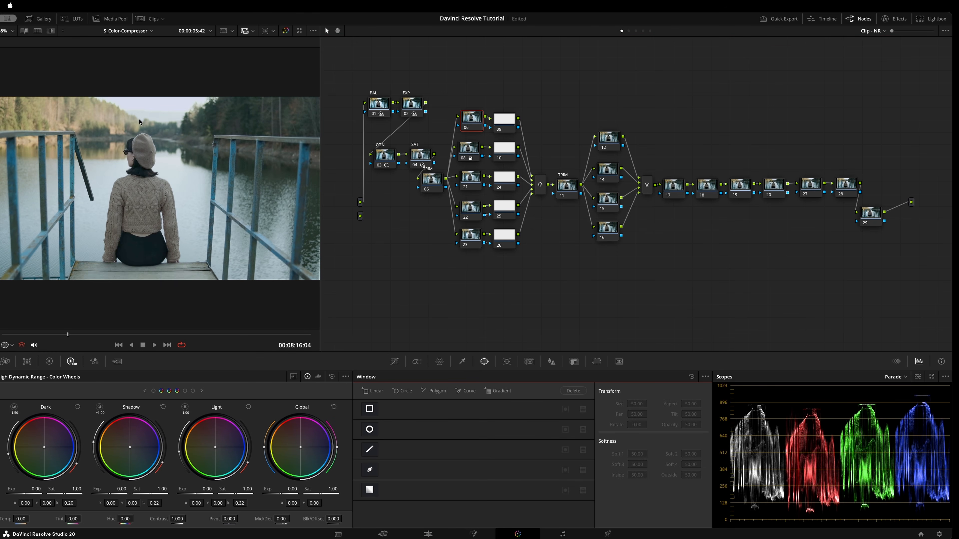
pyautogui.click(370, 473)
pyautogui.click(11, 345)
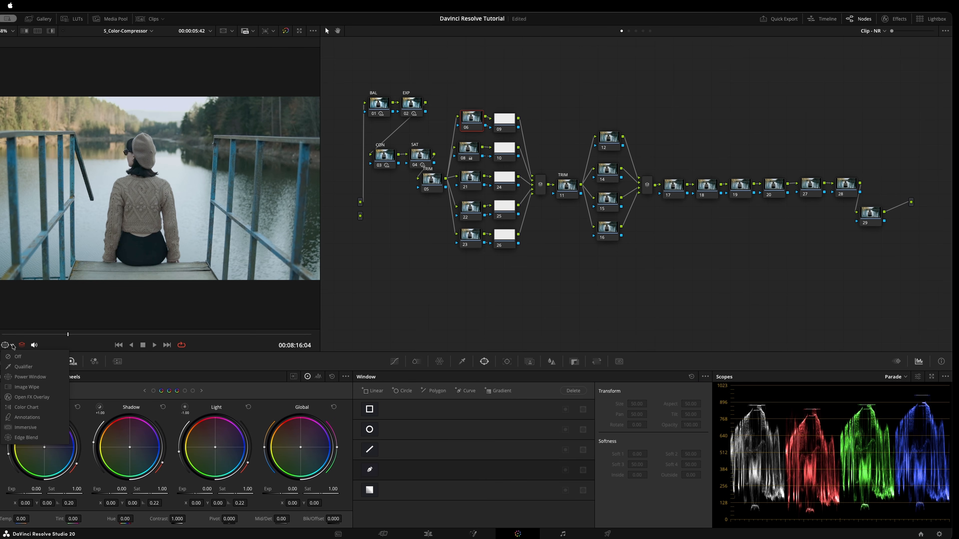
pyautogui.click(25, 377)
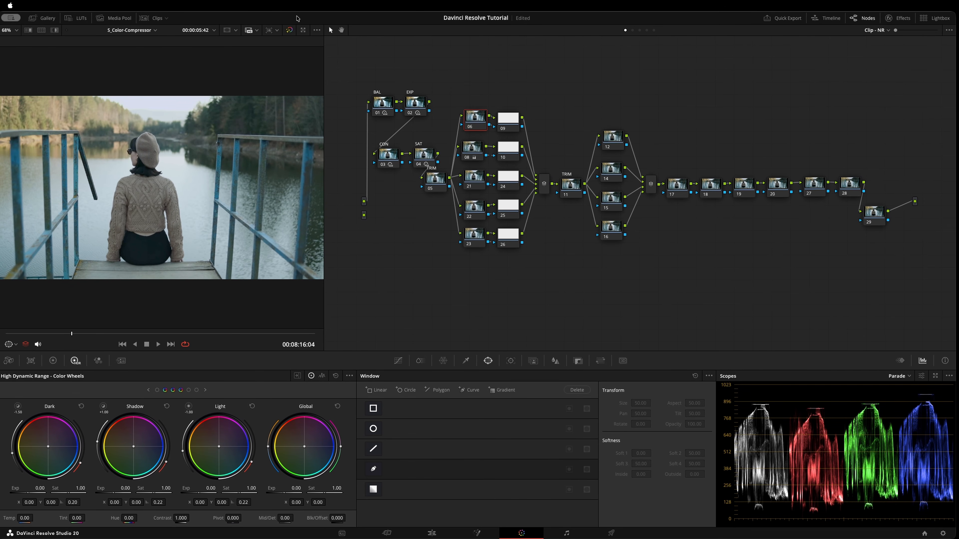
# Step: Draw a closed four-point Curve window on node 06 over the trees in the image's upper left area
pyautogui.click(374, 470)
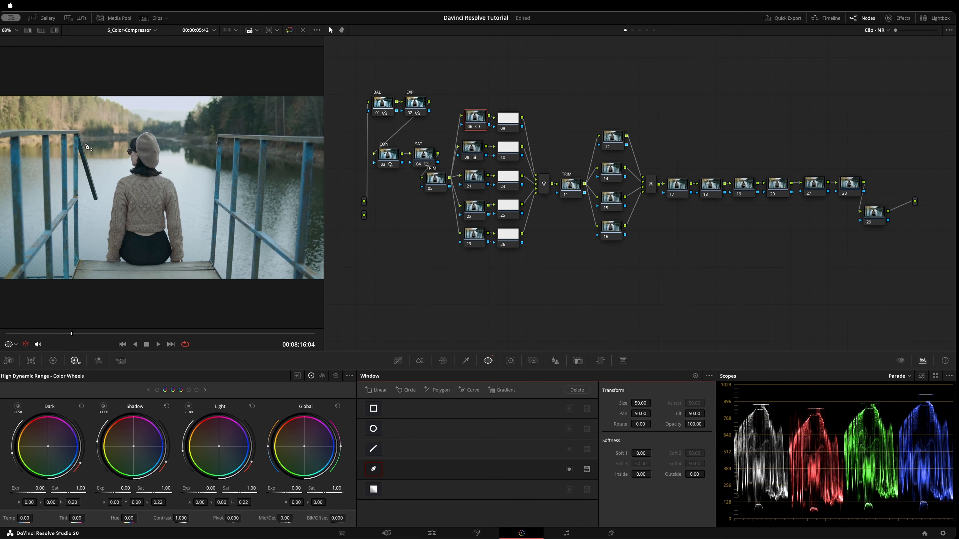
pyautogui.click(140, 132)
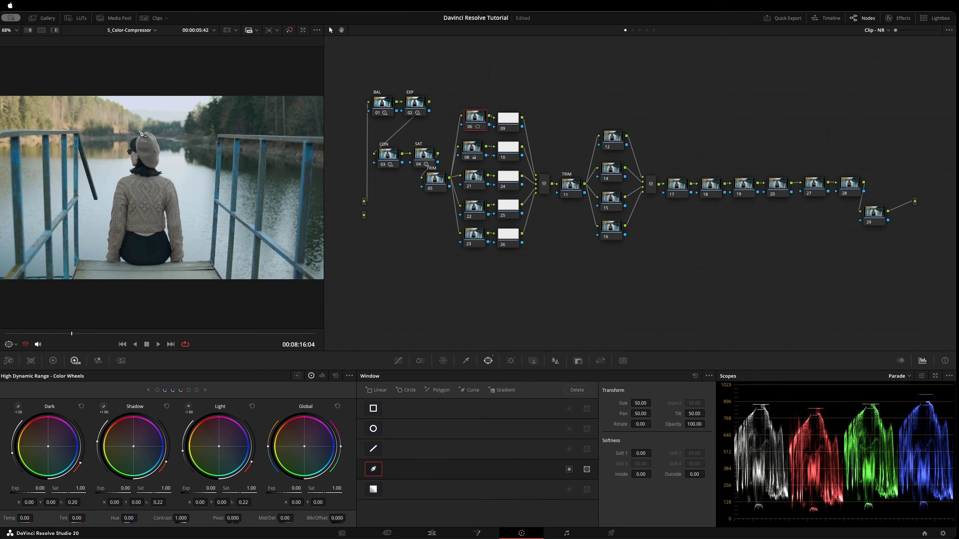
pyautogui.click(143, 114)
pyautogui.click(10, 75)
pyautogui.scroll(-2, 5, 139)
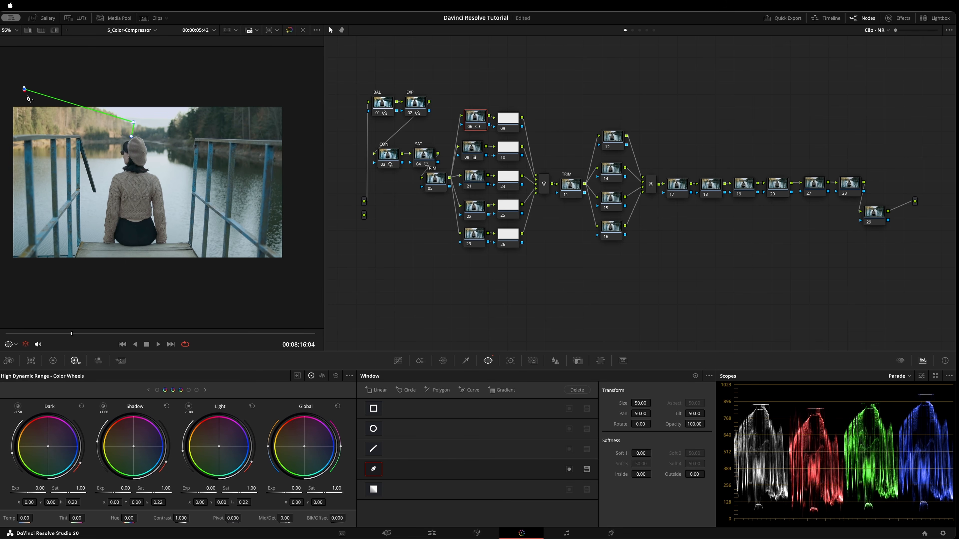
pyautogui.click(7, 148)
pyautogui.moveTo(24, 89); pyautogui.dragTo(5, 92)
pyautogui.moveTo(133, 122); pyautogui.dragTo(148, 126)
pyautogui.click(131, 136)
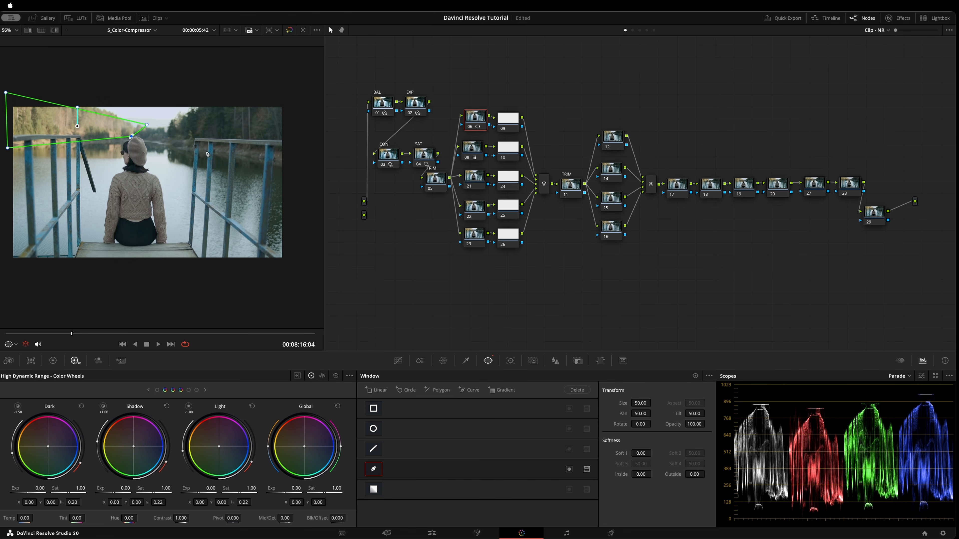
# Step: Set Global exposure on node 06 to -1.28 and pull the curve window's upper corner beside the woman's head up to the image edge
pyautogui.moveTo(284, 488); pyautogui.dragTo(246, 489)
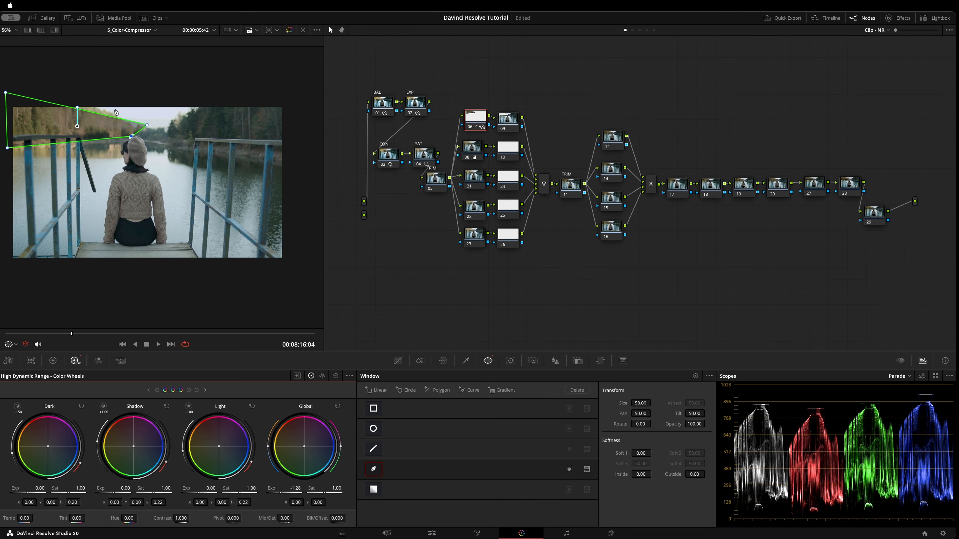
pyautogui.moveTo(147, 125); pyautogui.dragTo(137, 109)
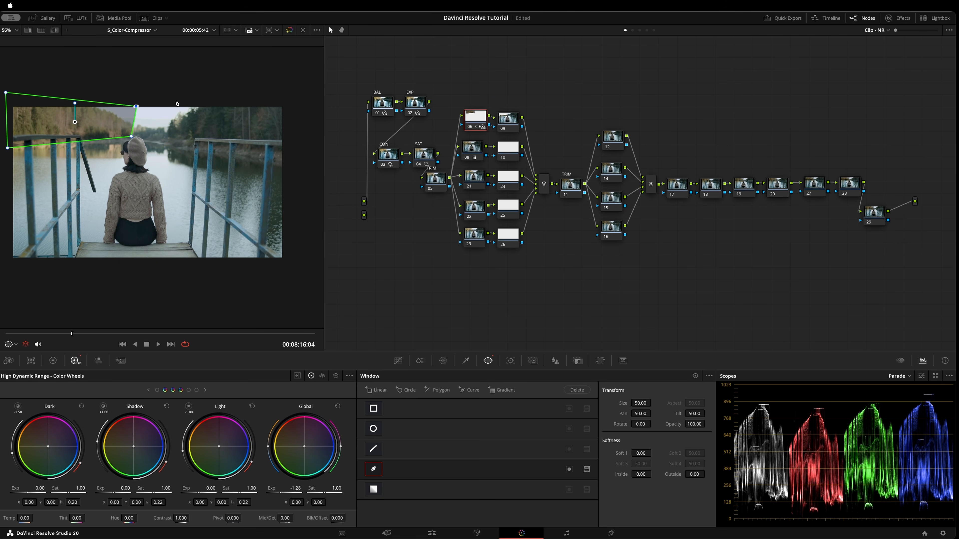
# Step: Select nodes 08, 21, 22 and 23 one after another, followed by TRIM node 11
pyautogui.click(476, 157)
pyautogui.click(475, 181)
pyautogui.click(474, 210)
pyautogui.click(474, 238)
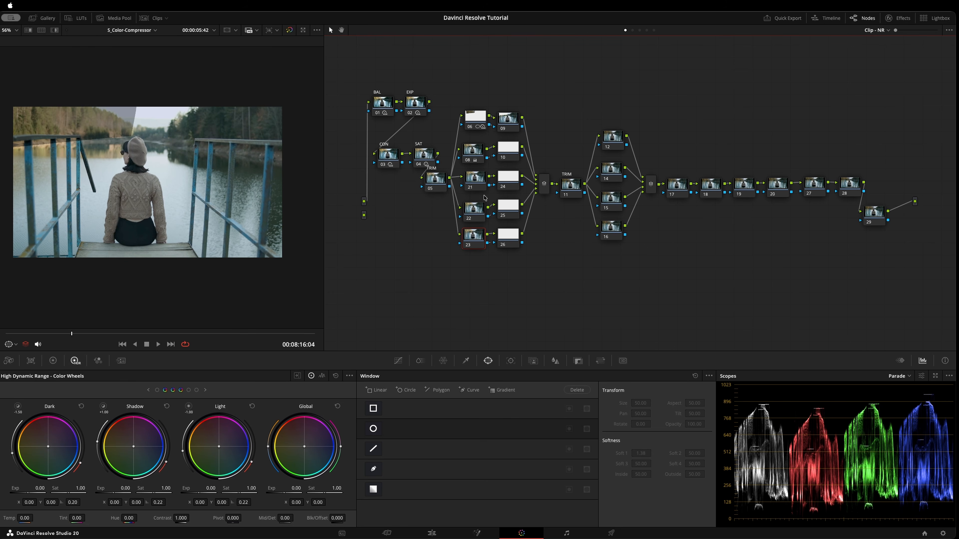
pyautogui.click(575, 181)
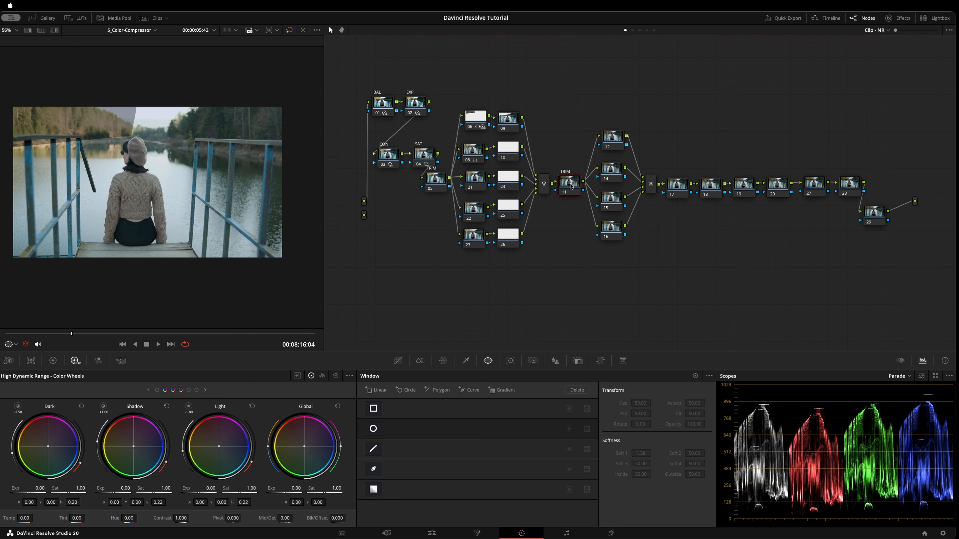
# Step: Spread out the second parallel group by shifting nodes 12, 14, 15 and 16 slightly up and moving their mixer closer to node 17
pyautogui.moveTo(610, 86); pyautogui.dragTo(618, 289)
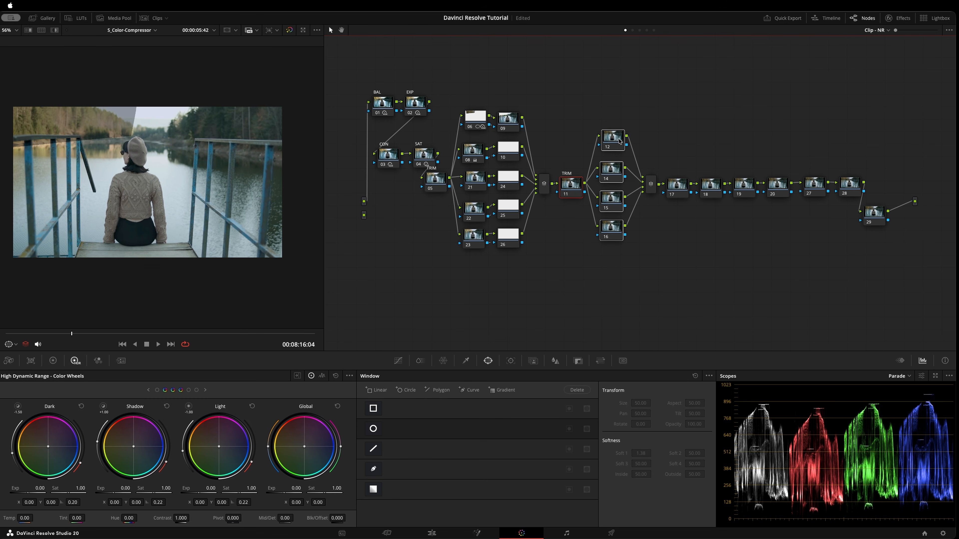
pyautogui.moveTo(613, 146); pyautogui.dragTo(610, 139)
pyautogui.moveTo(652, 185); pyautogui.dragTo(657, 185)
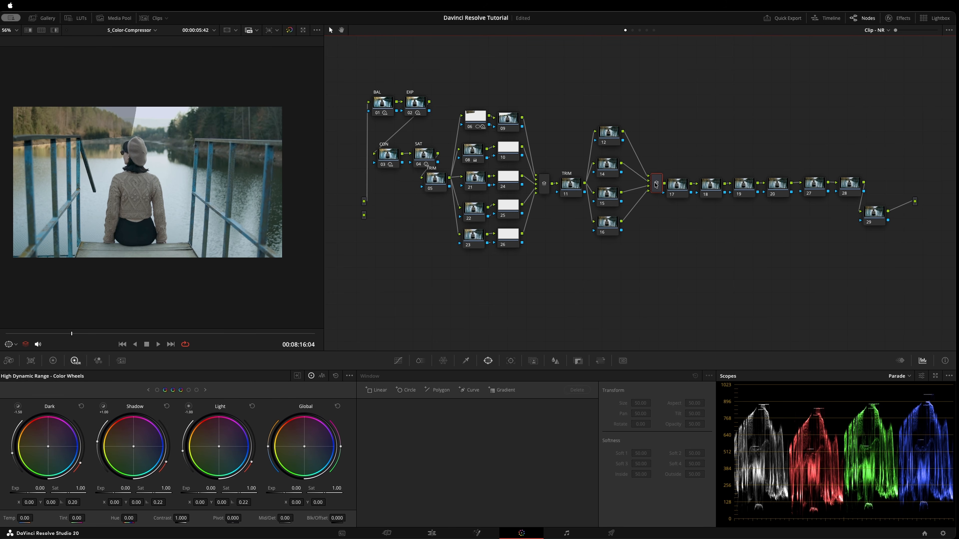
pyautogui.click(611, 136)
pyautogui.moveTo(611, 136); pyautogui.dragTo(606, 134)
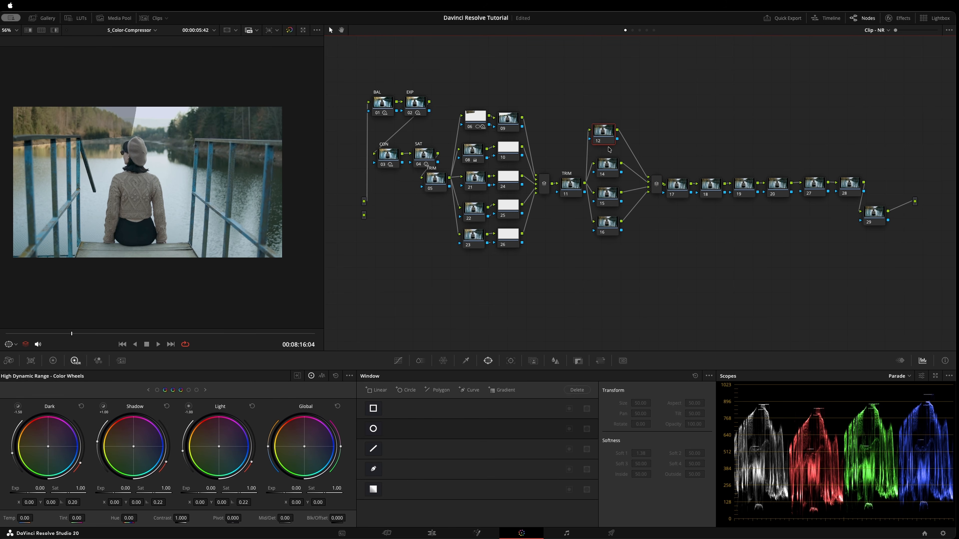
# Step: Highlight the first parallel node group and the second parallel node group for comparison
pyautogui.click(609, 172)
pyautogui.moveTo(461, 70); pyautogui.dragTo(525, 307)
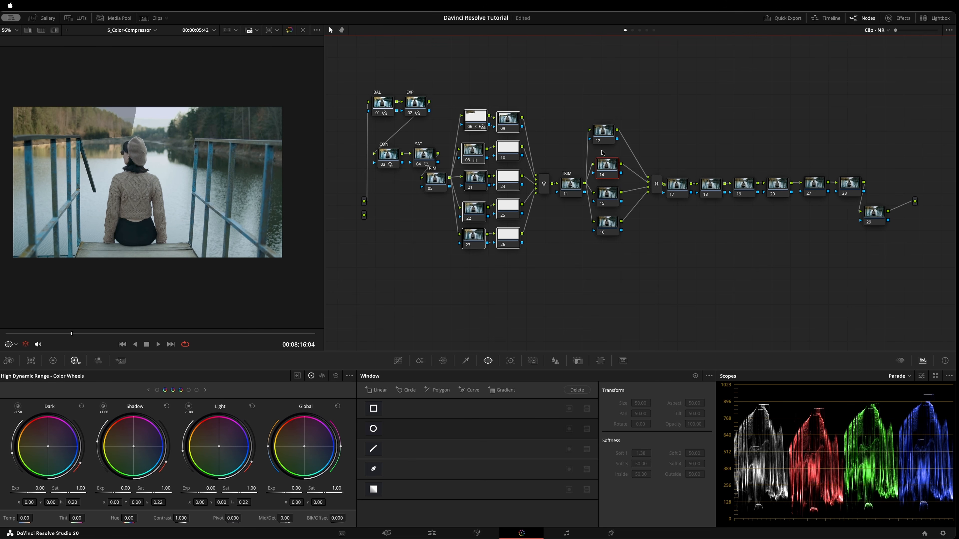
pyautogui.moveTo(608, 274); pyautogui.dragTo(607, 86)
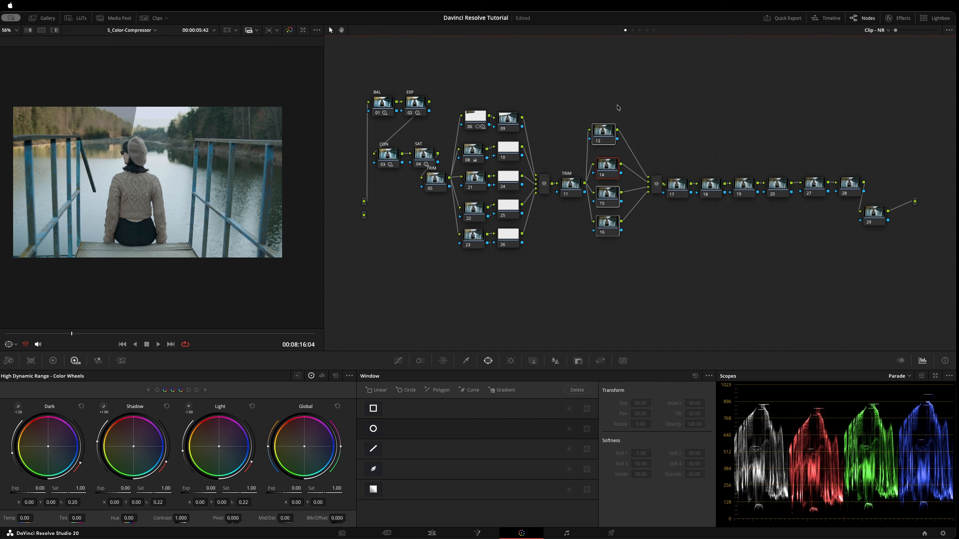
# Step: Move the serial chain from node 17 to node 29 away from the second parallel mixer and slightly down
pyautogui.moveTo(669, 92); pyautogui.dragTo(875, 278)
pyautogui.moveTo(689, 196); pyautogui.dragTo(703, 196)
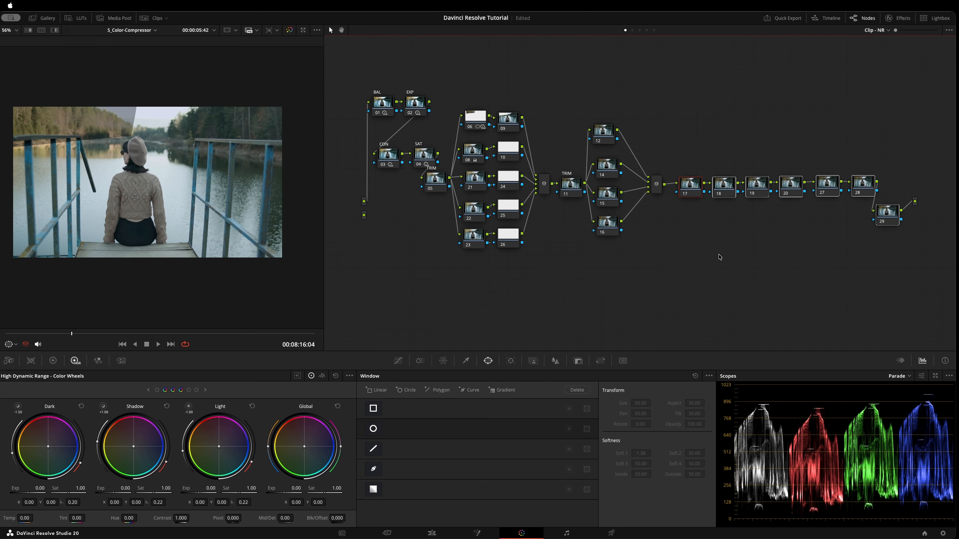
pyautogui.click(718, 253)
pyautogui.moveTo(690, 144); pyautogui.dragTo(869, 264)
pyautogui.moveTo(720, 188); pyautogui.dragTo(722, 195)
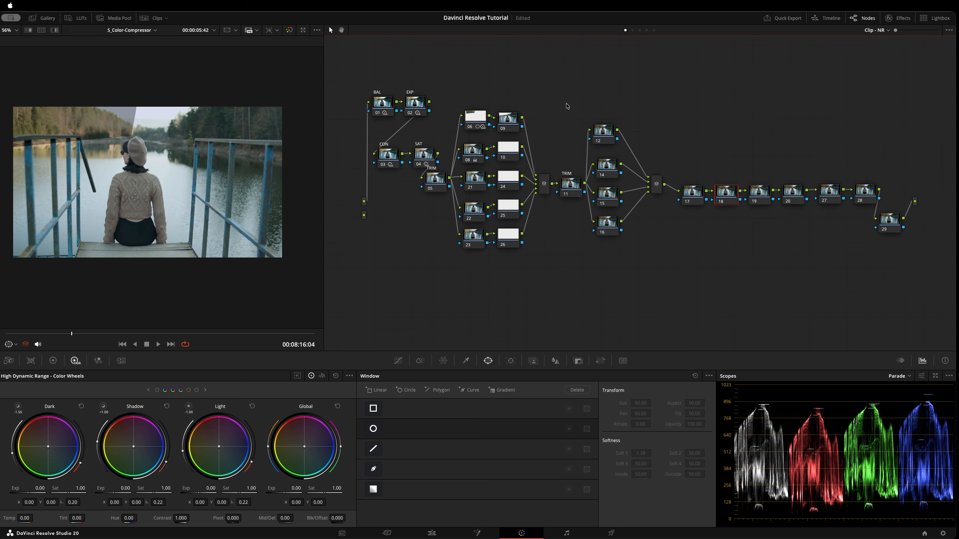
# Step: Highlight the whole node tree from BAL node 01 to node 29 and clear the selection
pyautogui.moveTo(368, 68); pyautogui.dragTo(899, 293)
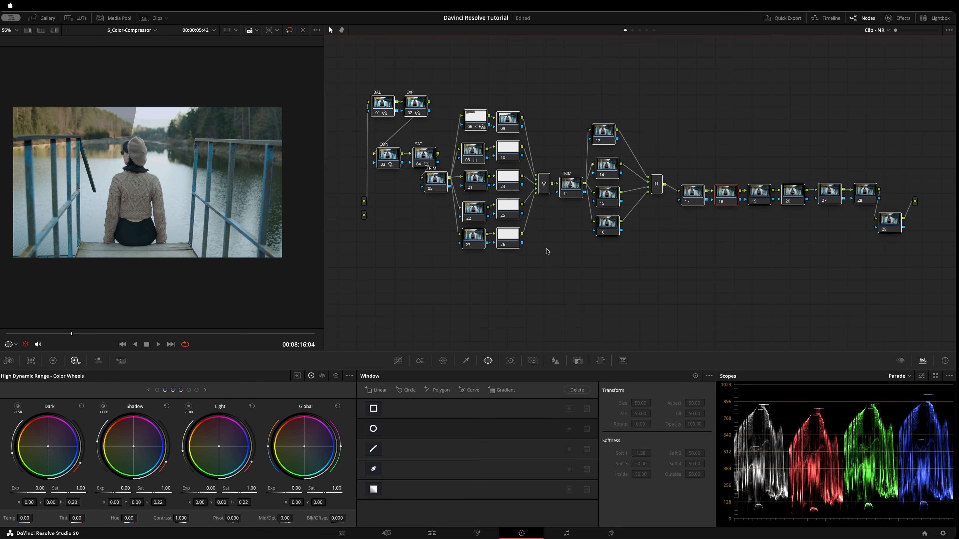
pyautogui.click(559, 272)
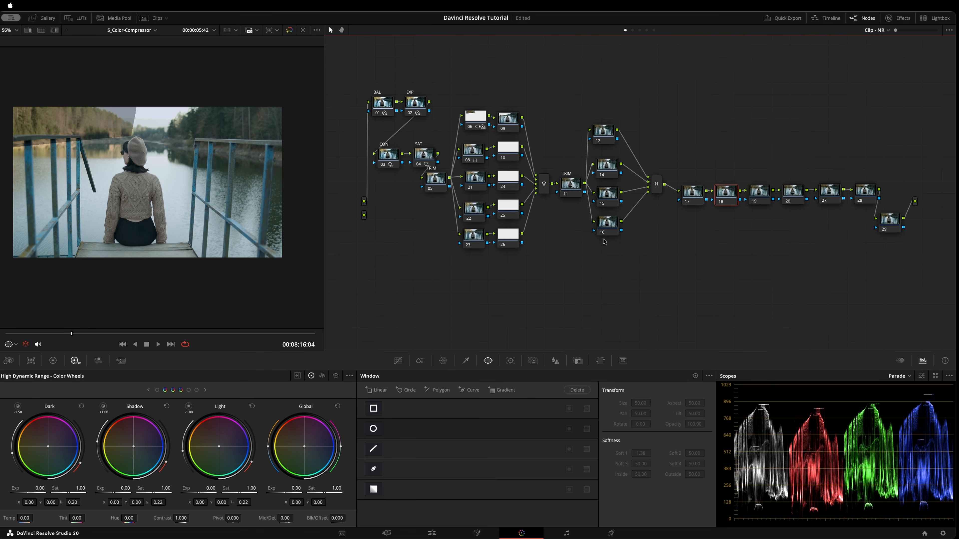
# Step: Turn off the curve window on node 06 and reset the node's grade
pyautogui.click(461, 119)
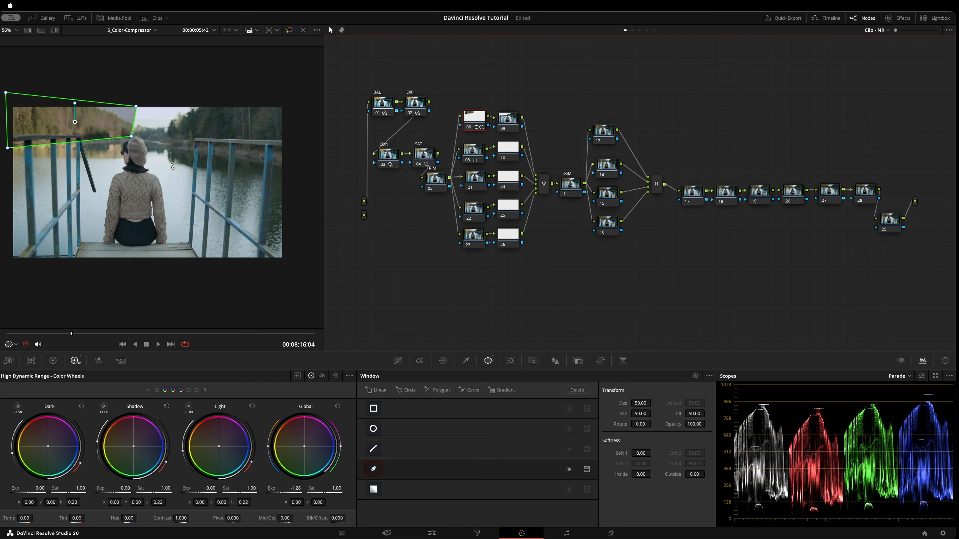
pyautogui.click(377, 474)
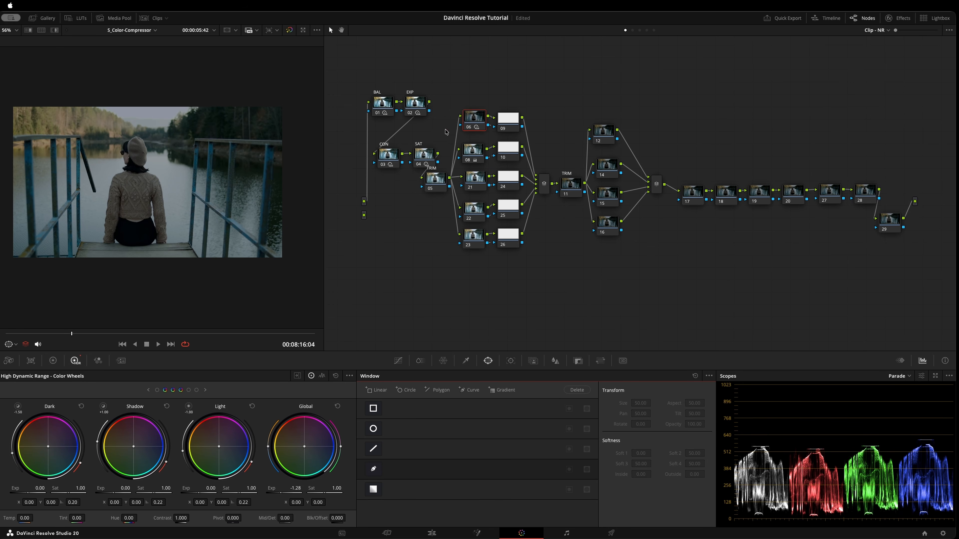
pyautogui.click(474, 119)
pyautogui.rightClick(470, 117)
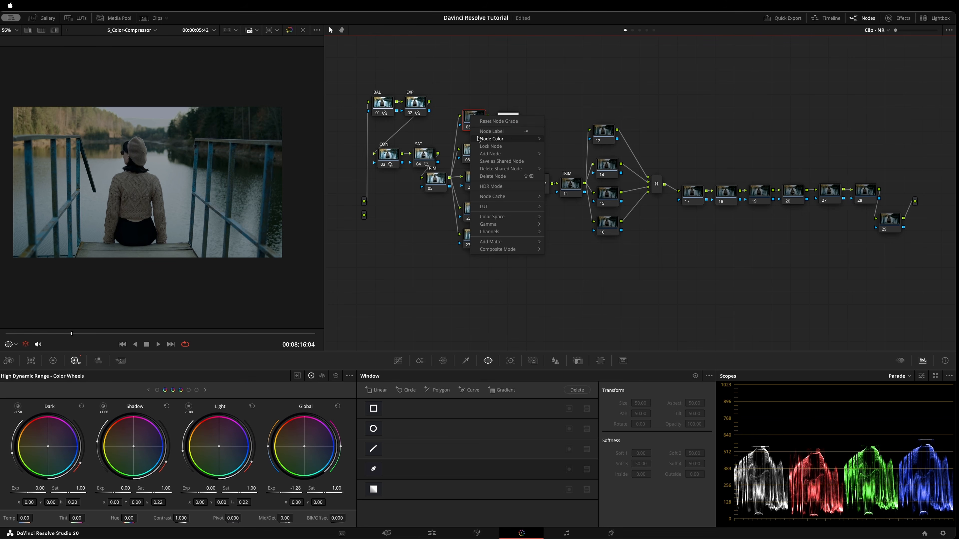
pyautogui.click(498, 122)
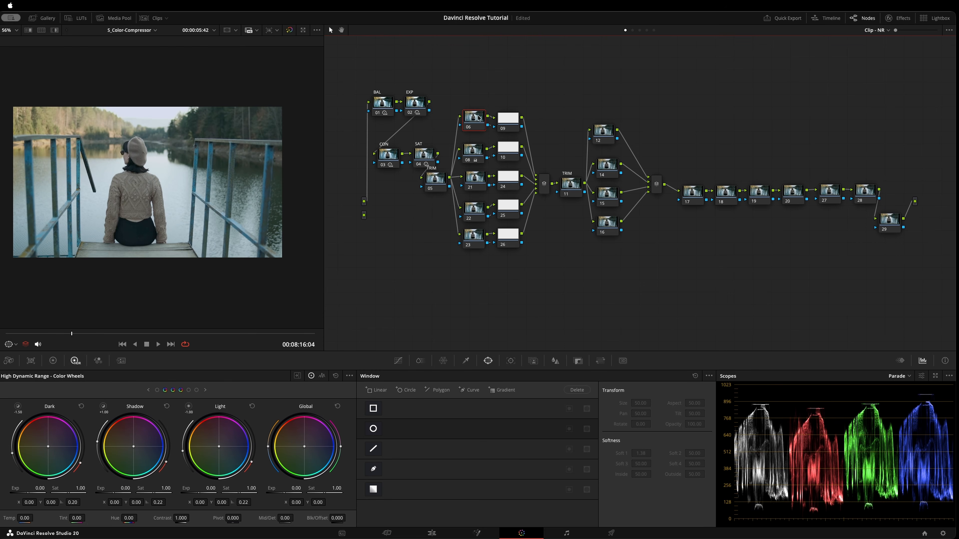
pyautogui.moveTo(479, 118); pyautogui.dragTo(477, 119)
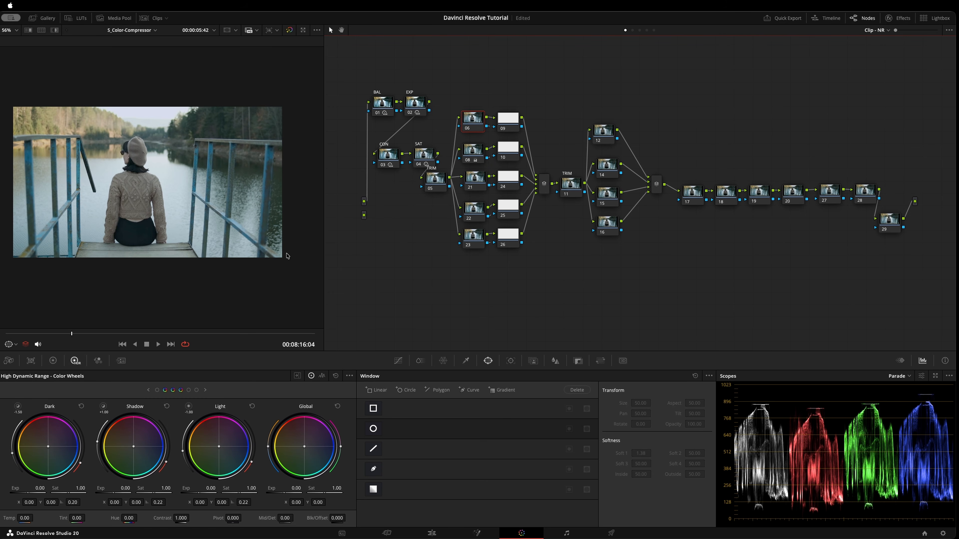
# Step: Highlight the second parallel group together with the serial nodes behind it, and clear the selection
pyautogui.moveTo(609, 84); pyautogui.dragTo(857, 292)
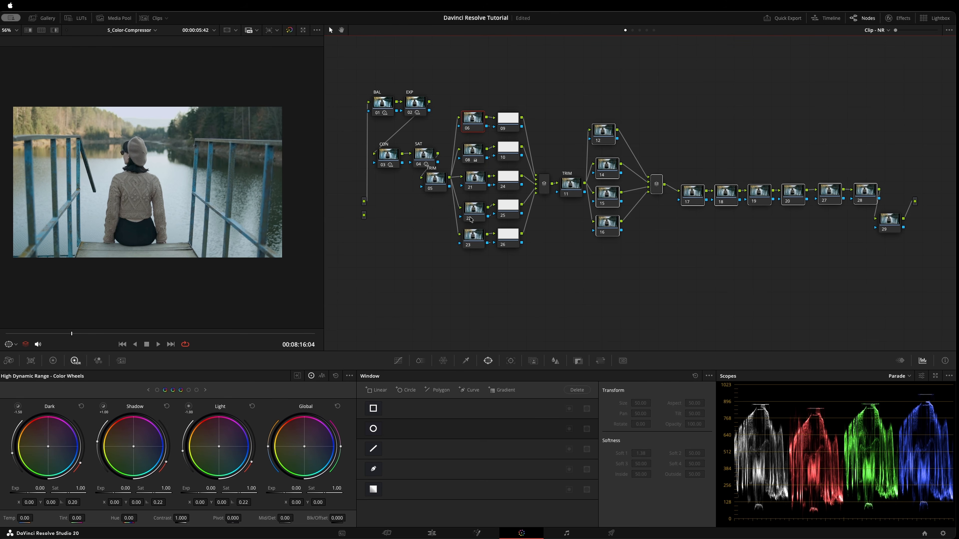
pyautogui.moveTo(614, 59); pyautogui.dragTo(638, 215)
pyautogui.click(475, 268)
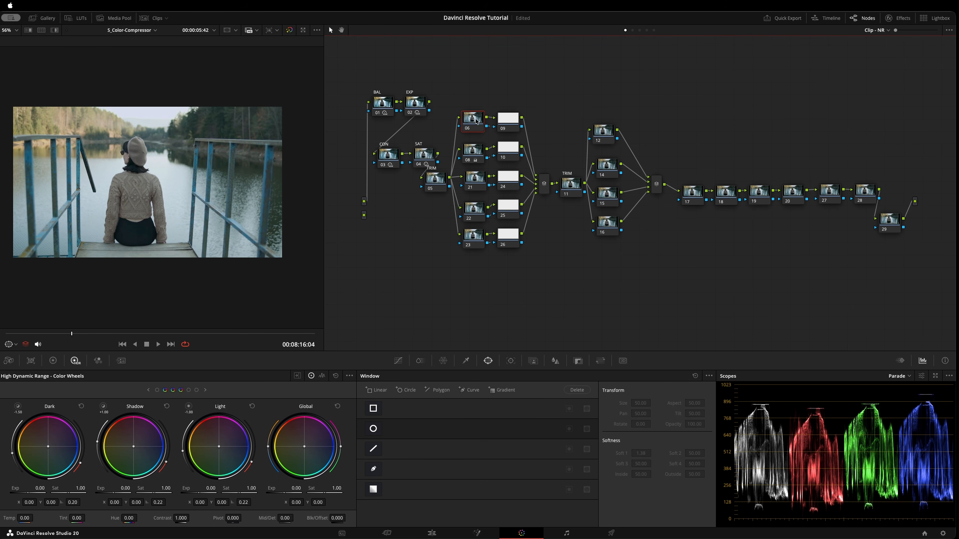
# Step: Add a Circle window to node 06, shaped as a tall ellipse around the seated woman with aspect about 29.72 and softness about 4.50
pyautogui.moveTo(474, 120); pyautogui.dragTo(475, 120)
pyautogui.click(373, 429)
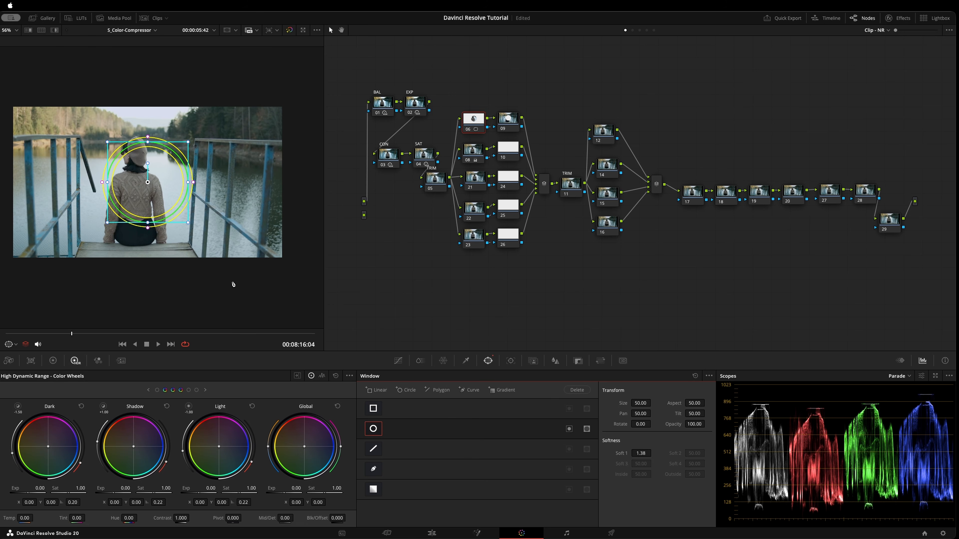
pyautogui.moveTo(148, 226); pyautogui.dragTo(137, 251)
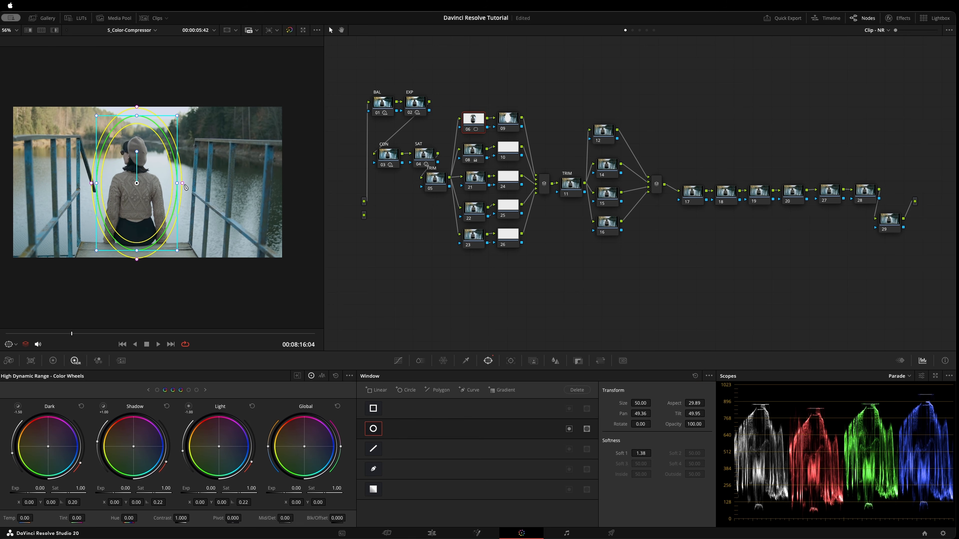
pyautogui.moveTo(182, 183)
pyautogui.mouseDown()
pyautogui.moveTo(192, 184)
pyautogui.moveTo(177, 183)
pyautogui.mouseUp()
# Step: Darken the surroundings on outside node 09 by trying a Global exposure of -1.44, resetting it, and settling on -0.89
pyautogui.moveTo(510, 118); pyautogui.dragTo(512, 121)
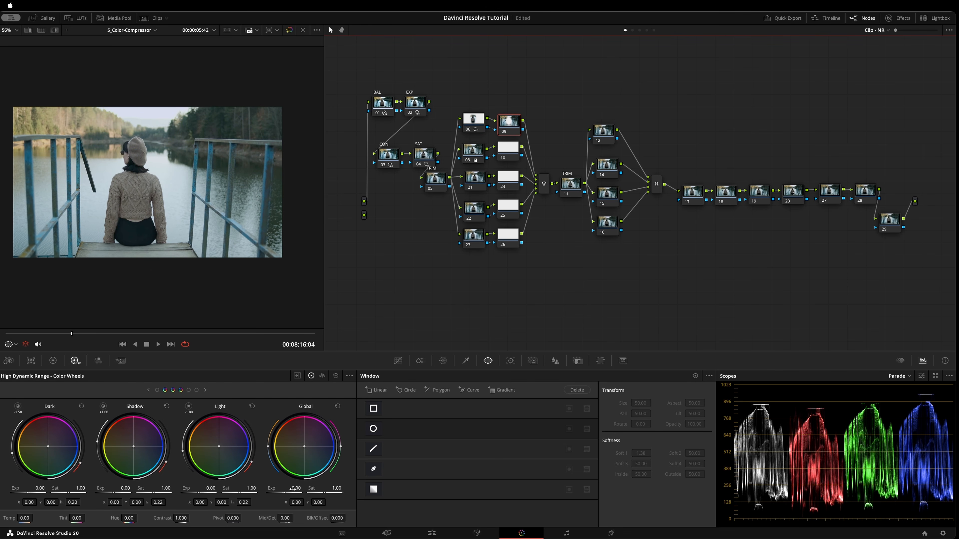
pyautogui.moveTo(293, 489); pyautogui.dragTo(265, 489)
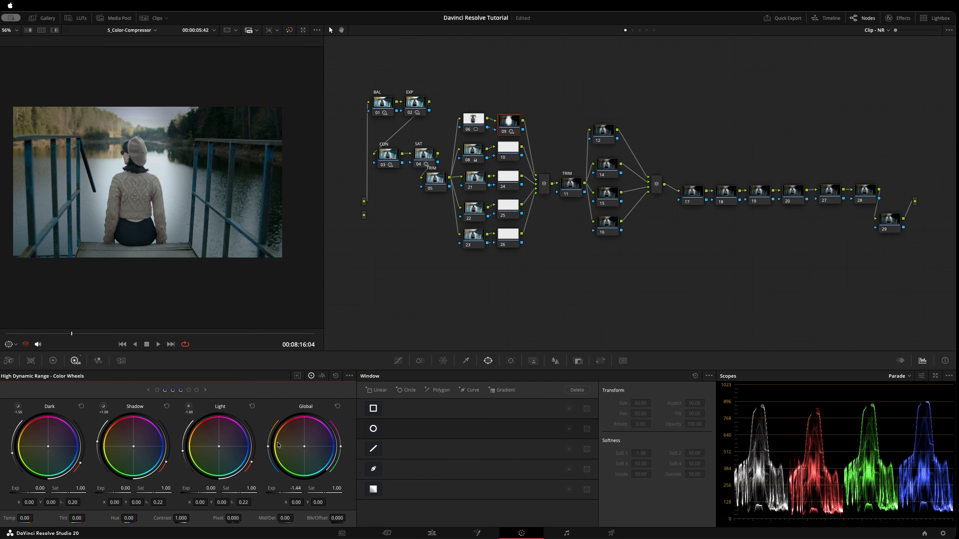
pyautogui.doubleClick(271, 489)
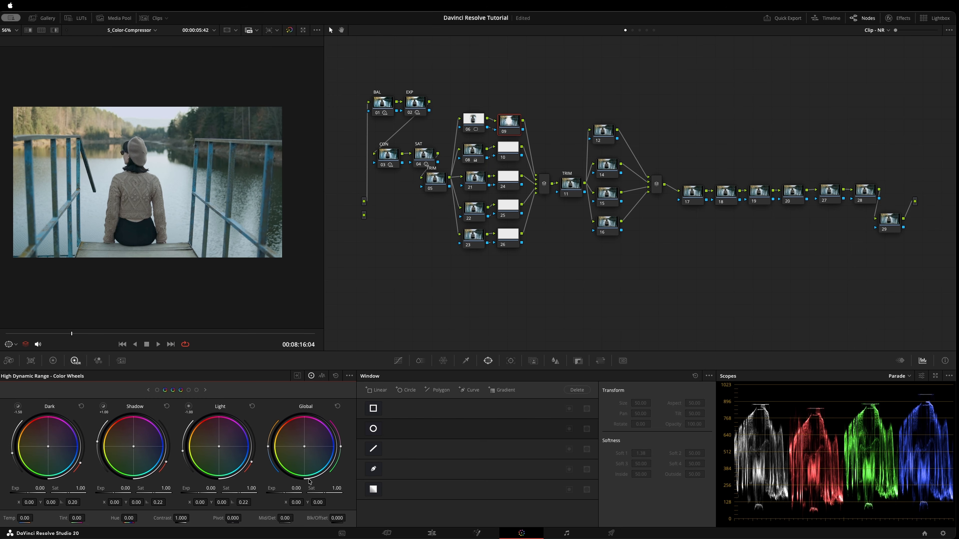
pyautogui.moveTo(297, 489); pyautogui.dragTo(279, 489)
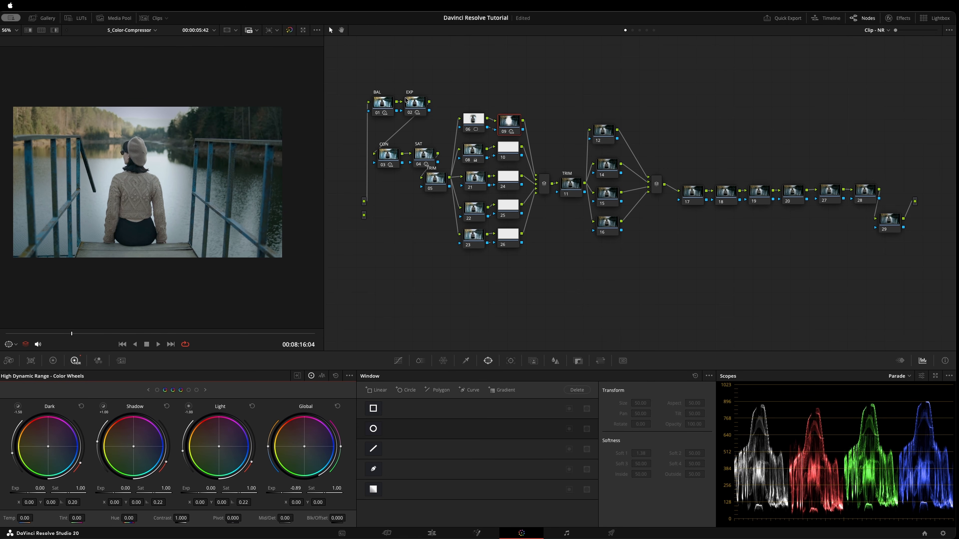
# Step: Raise the contrast on the CON node to 0.986
pyautogui.click(474, 120)
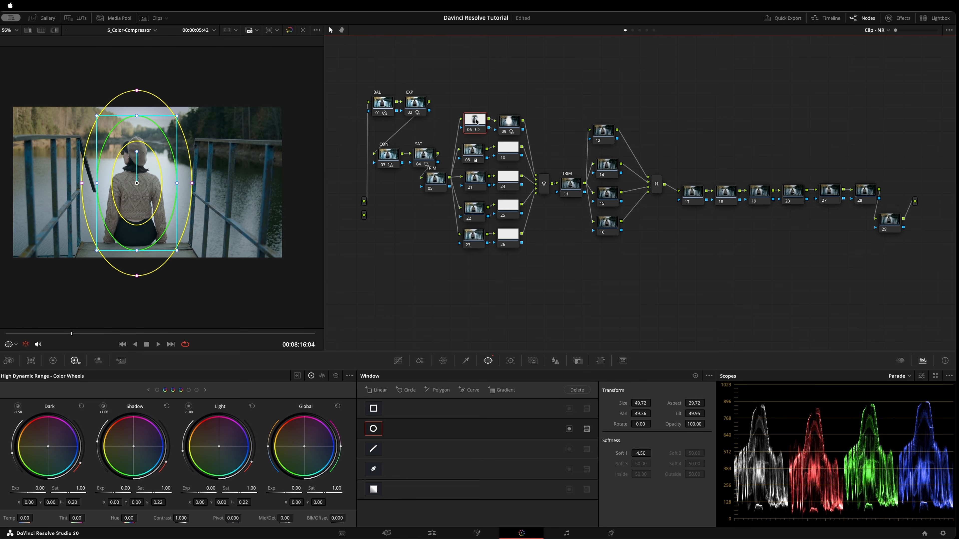
pyautogui.click(388, 155)
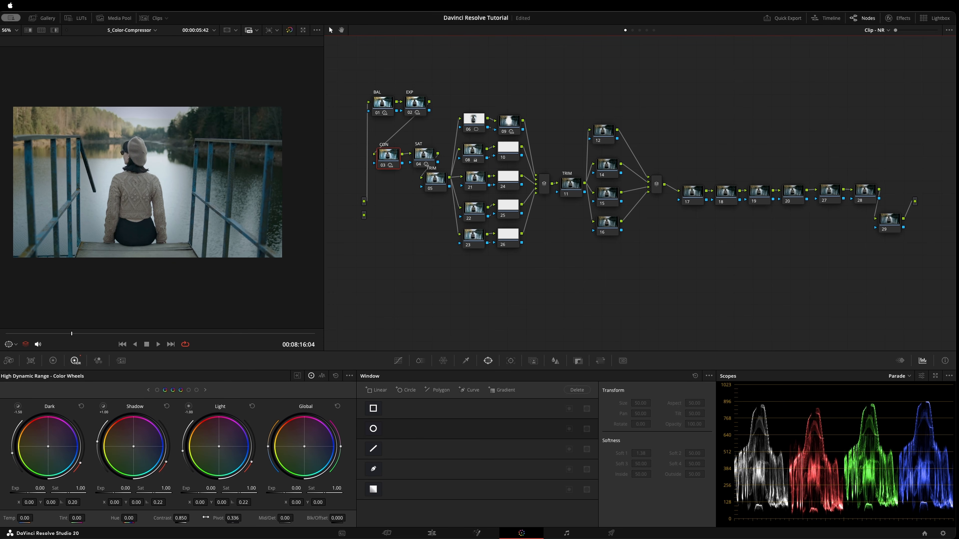
pyautogui.moveTo(181, 518)
pyautogui.mouseDown()
pyautogui.moveTo(166, 518)
pyautogui.moveTo(191, 518)
pyautogui.mouseUp()
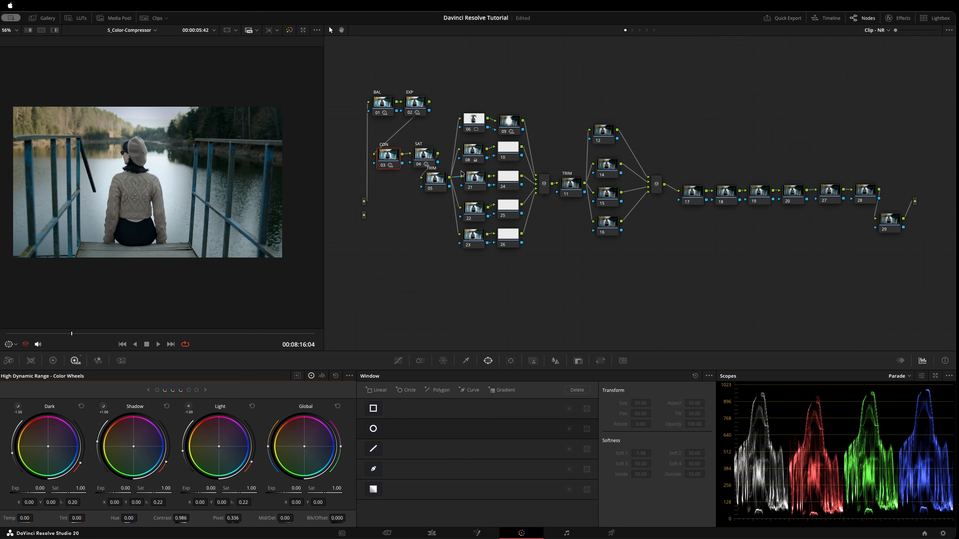
# Step: Shift node 06's Circle window down, enlarge it around the seated woman, and widen its softness to about 5.67
pyautogui.click(474, 121)
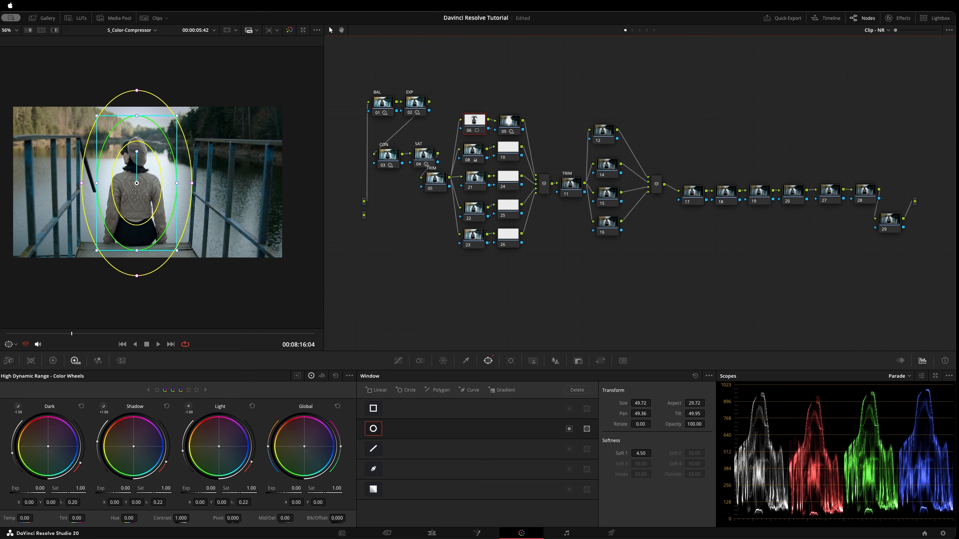
pyautogui.moveTo(136, 190)
pyautogui.mouseDown()
pyautogui.moveTo(135, 182)
pyautogui.moveTo(135, 196)
pyautogui.mouseUp()
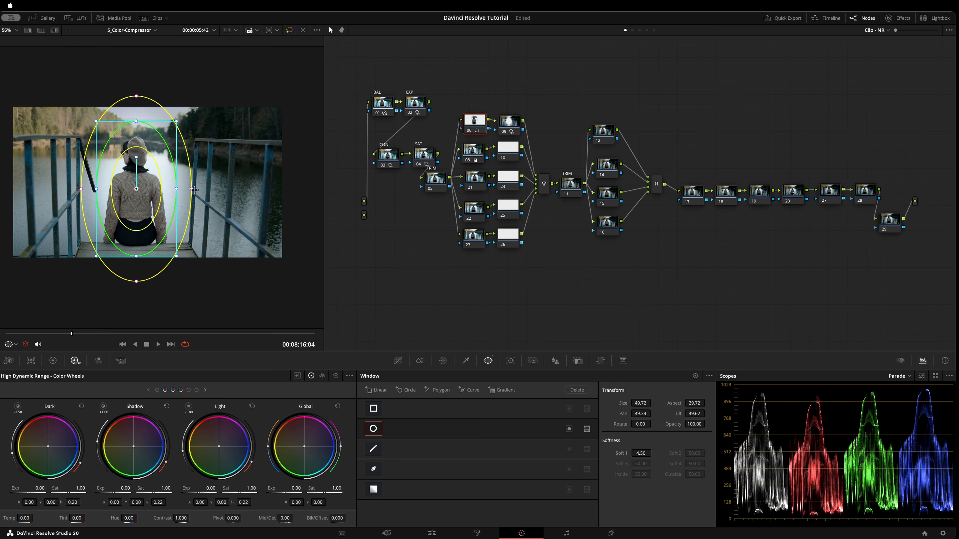
pyautogui.moveTo(176, 256); pyautogui.dragTo(187, 274)
pyautogui.moveTo(204, 189); pyautogui.dragTo(208, 189)
# Step: Compare the image with and without the window on node 06 by disabling and re-enabling that node
pyautogui.click(474, 151)
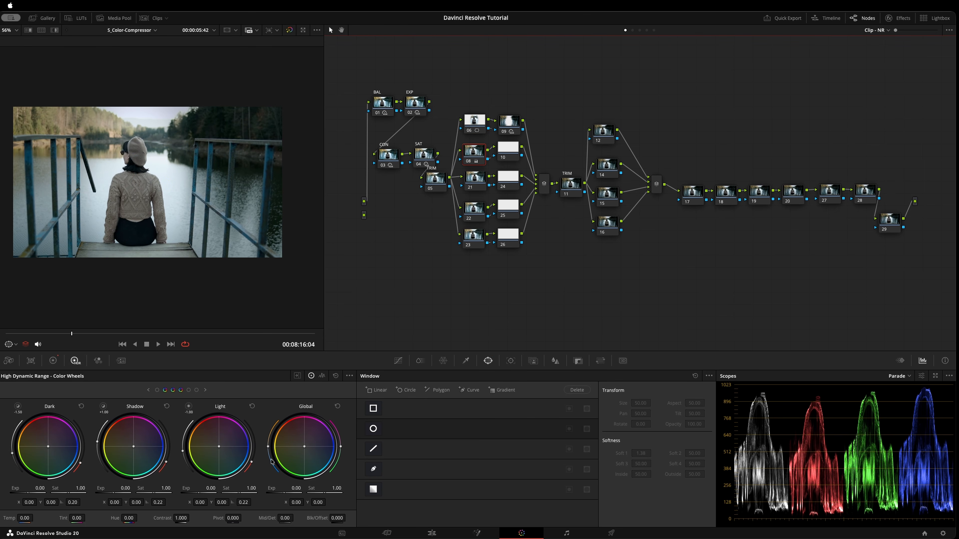
pyautogui.click(472, 121)
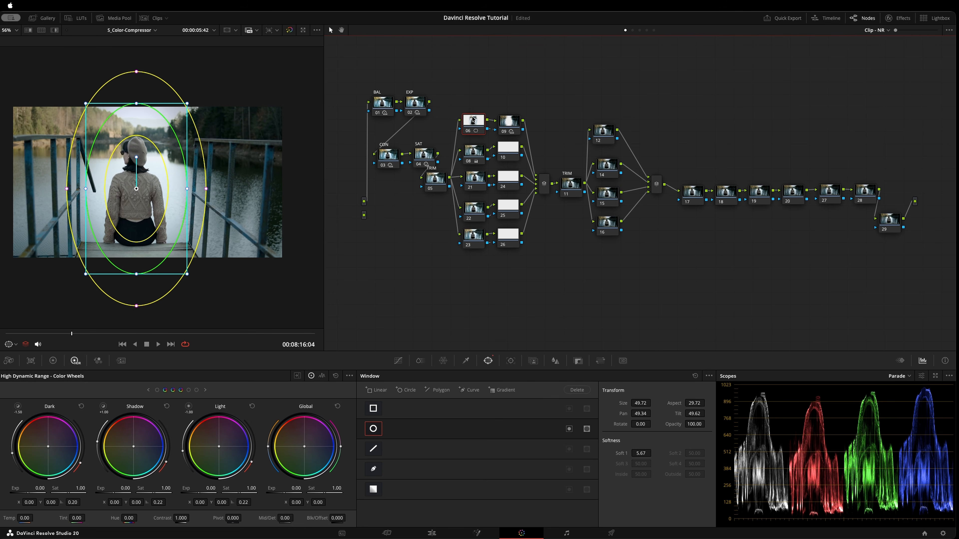
pyautogui.press('super+d')
pyautogui.press('super+d')
pyautogui.press('super+d')
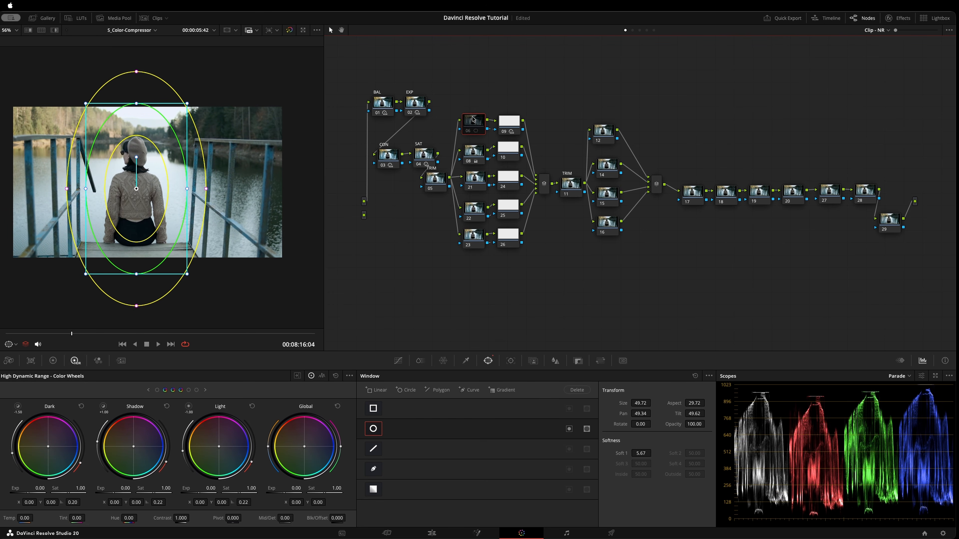
pyautogui.press('super+d')
# Step: Add a Circle window to node 08 around the woman's head, with size about 22.78 and aspect about 47.24
pyautogui.click(473, 154)
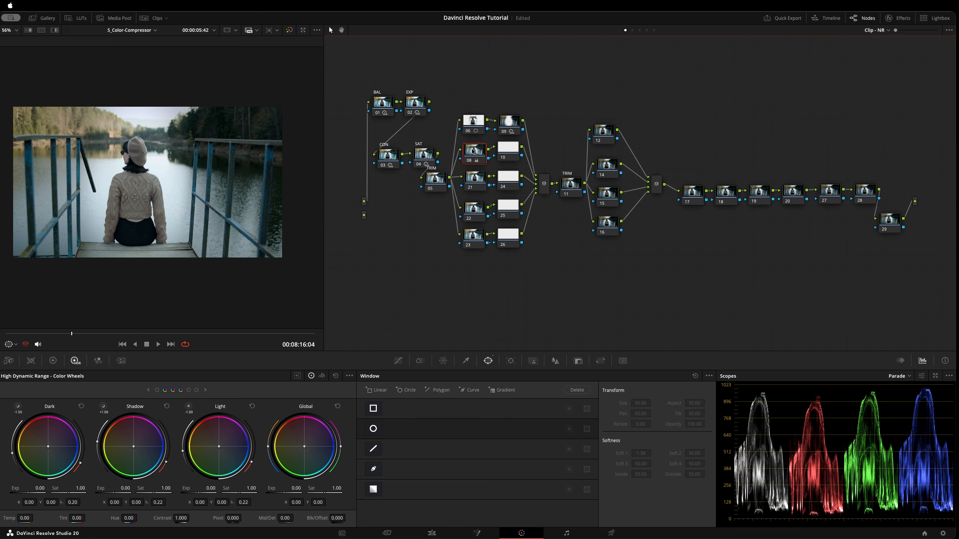
pyautogui.click(373, 429)
pyautogui.moveTo(148, 184); pyautogui.dragTo(170, 163)
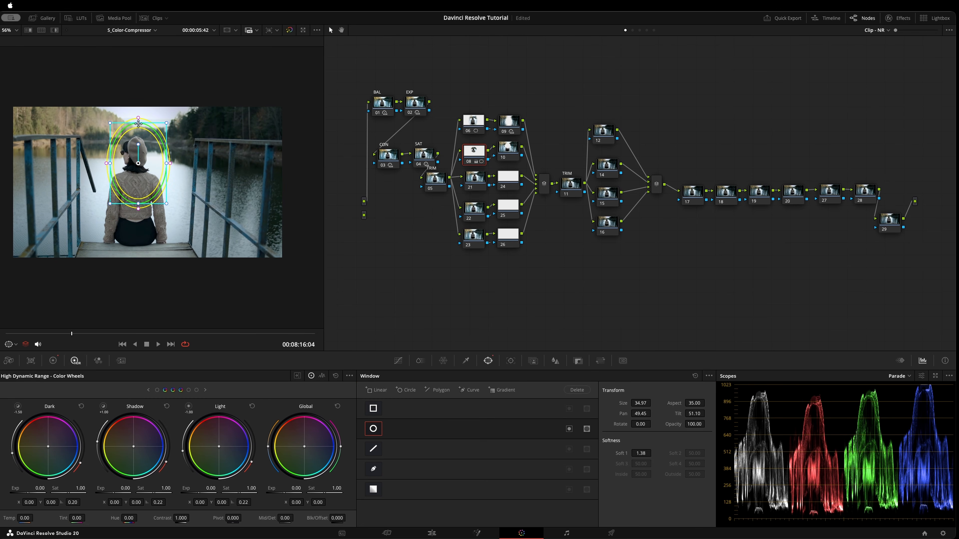
pyautogui.moveTo(138, 124)
pyautogui.mouseDown()
pyautogui.moveTo(139, 146)
pyautogui.moveTo(139, 137)
pyautogui.mouseUp()
pyautogui.moveTo(139, 178); pyautogui.dragTo(155, 158)
# Step: Add a marker named "m" at 00:08:16:04
pyautogui.press('m')
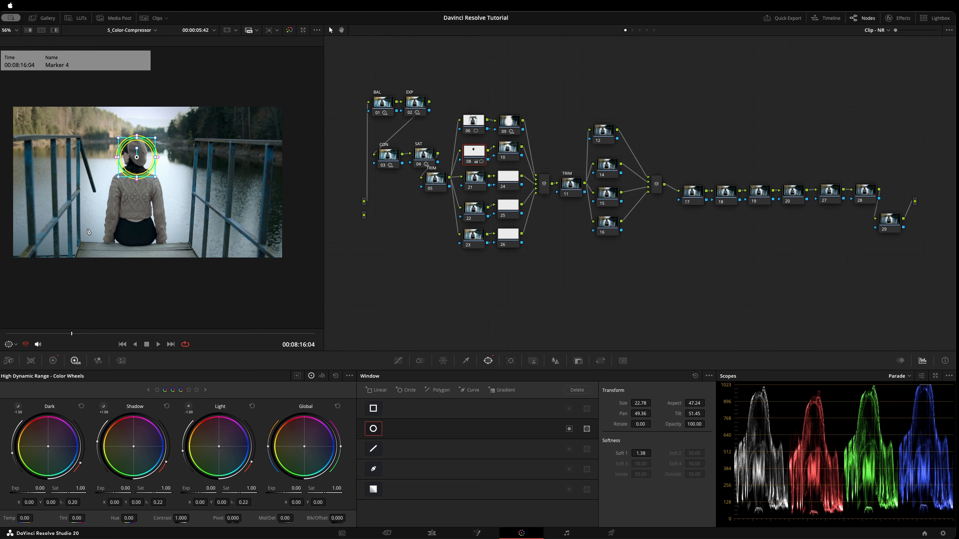
pyautogui.write('mm')
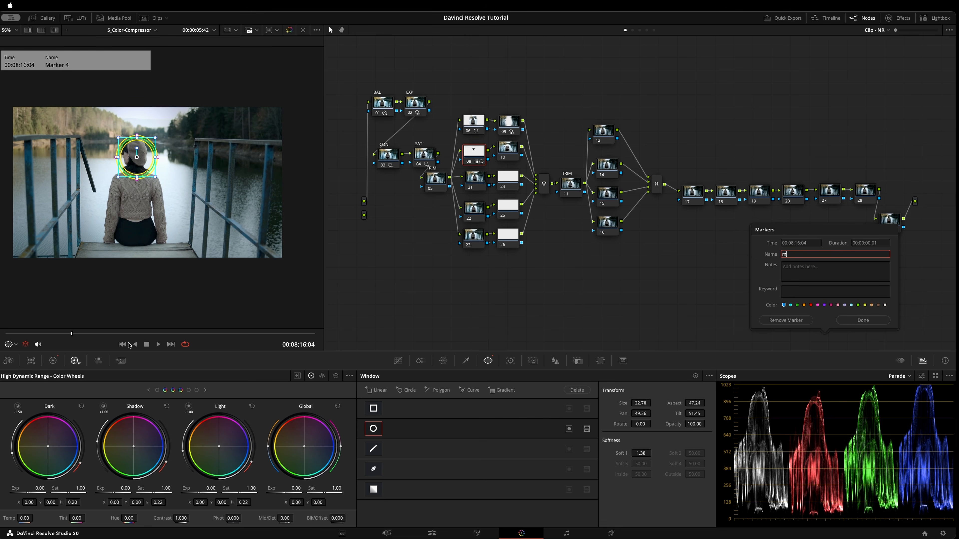
pyautogui.moveTo(73, 334); pyautogui.dragTo(83, 334)
pyautogui.hotkey('shift', 'Up')
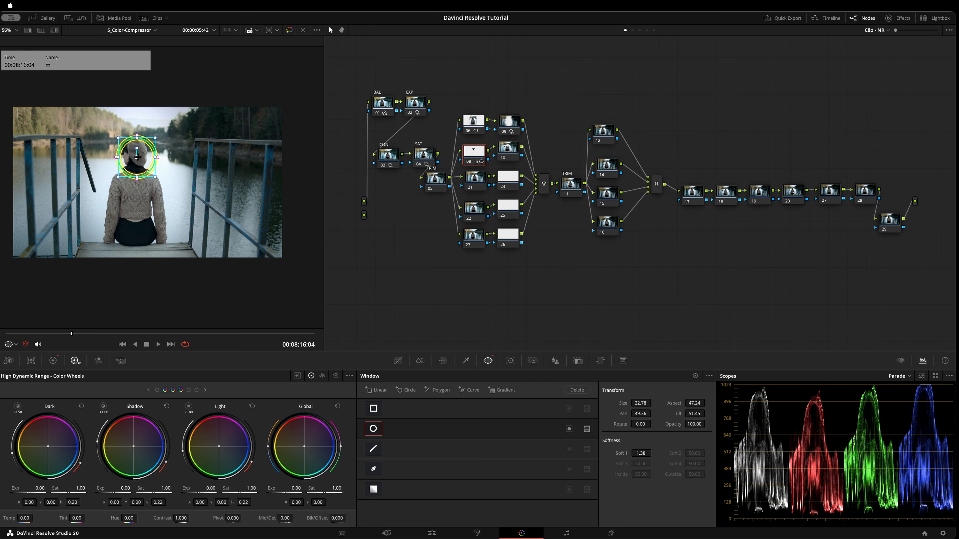
# Step: Refine node 08's head window to aspect about 39.62 and softness about 2.66, and check it against node 06's window
pyautogui.moveTo(143, 167)
pyautogui.mouseDown()
pyautogui.moveTo(133, 178)
pyautogui.moveTo(157, 157)
pyautogui.mouseUp()
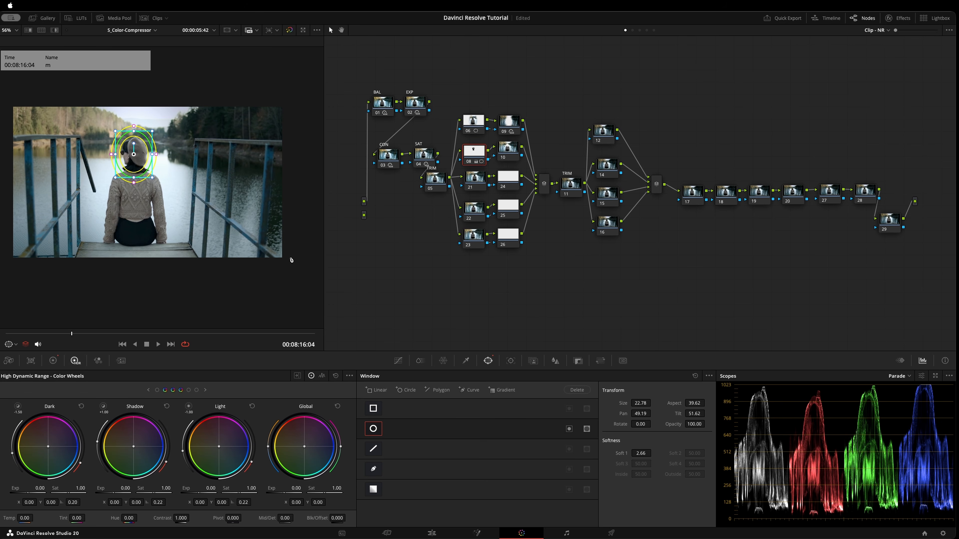
pyautogui.click(478, 121)
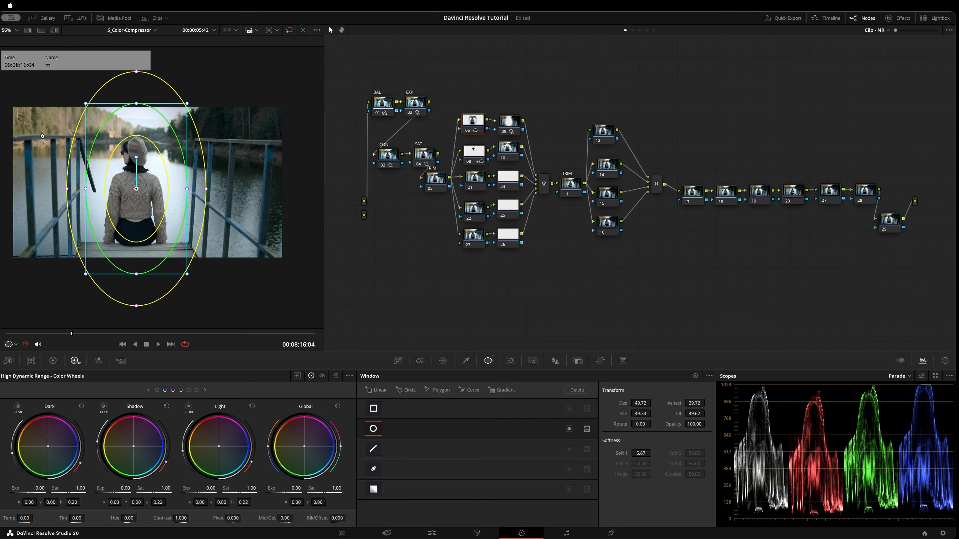
pyautogui.click(474, 152)
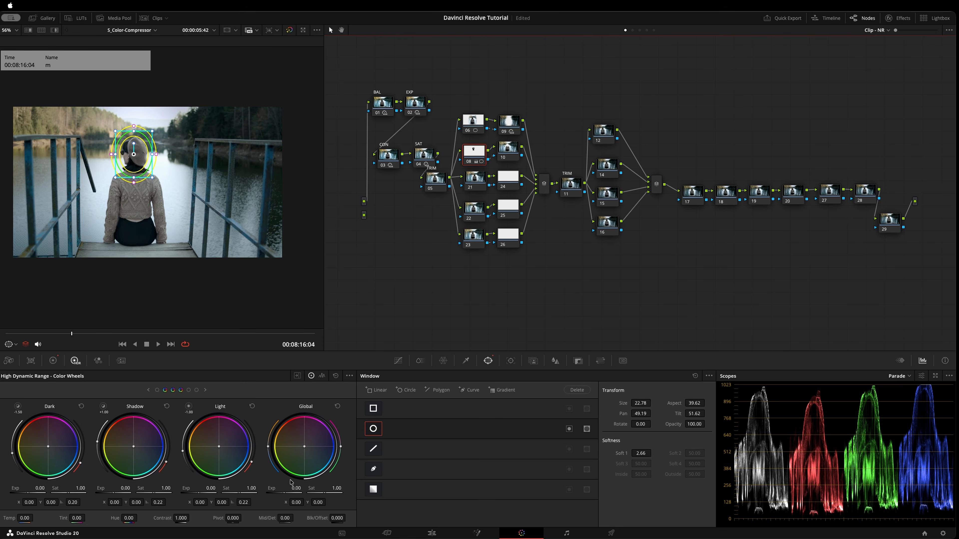
# Step: Darken everything outside the head window by setting the Global exposure on outside node 10 to -0.40
pyautogui.moveTo(292, 488); pyautogui.dragTo(341, 476)
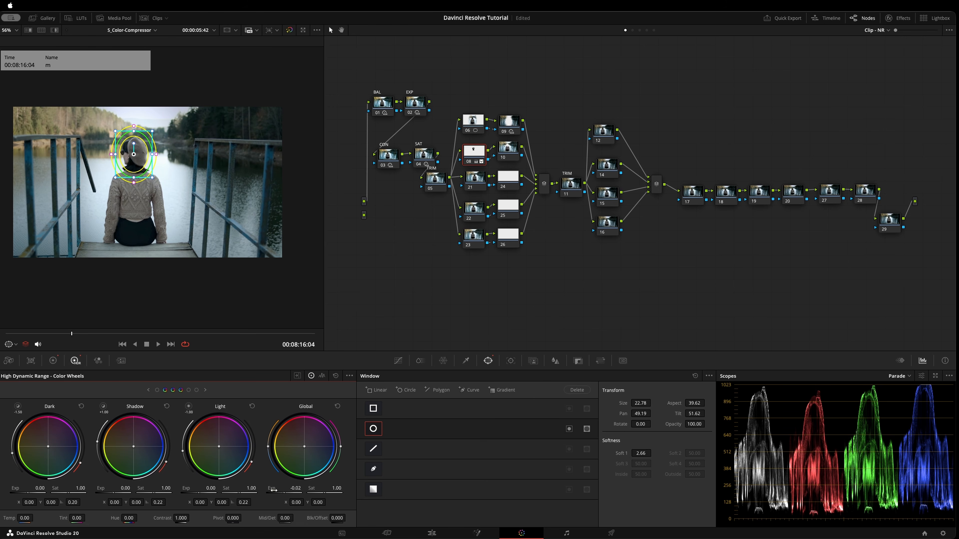
pyautogui.click(507, 151)
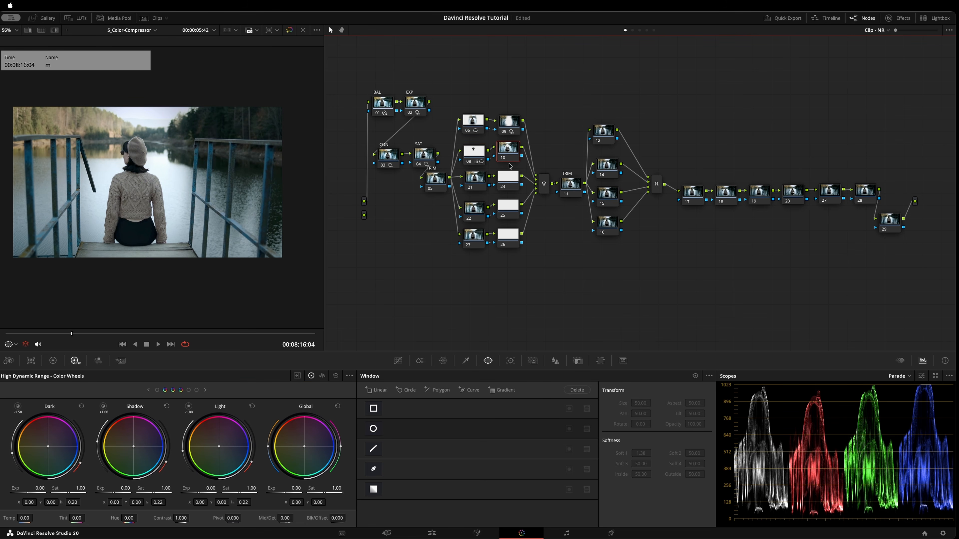
pyautogui.moveTo(296, 488); pyautogui.dragTo(281, 488)
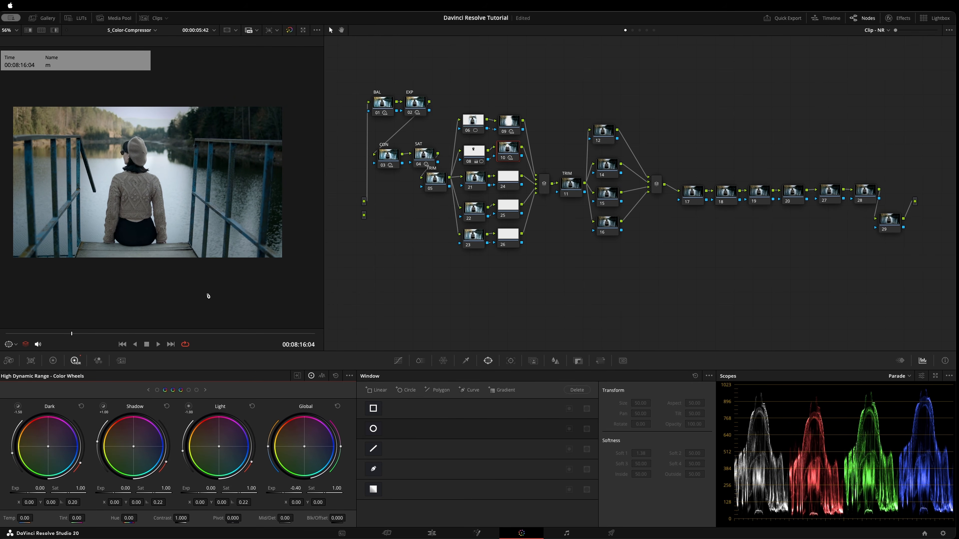
# Step: Compare the Circle windows of nodes 06 and 08 by switching between the two nodes
pyautogui.click(475, 153)
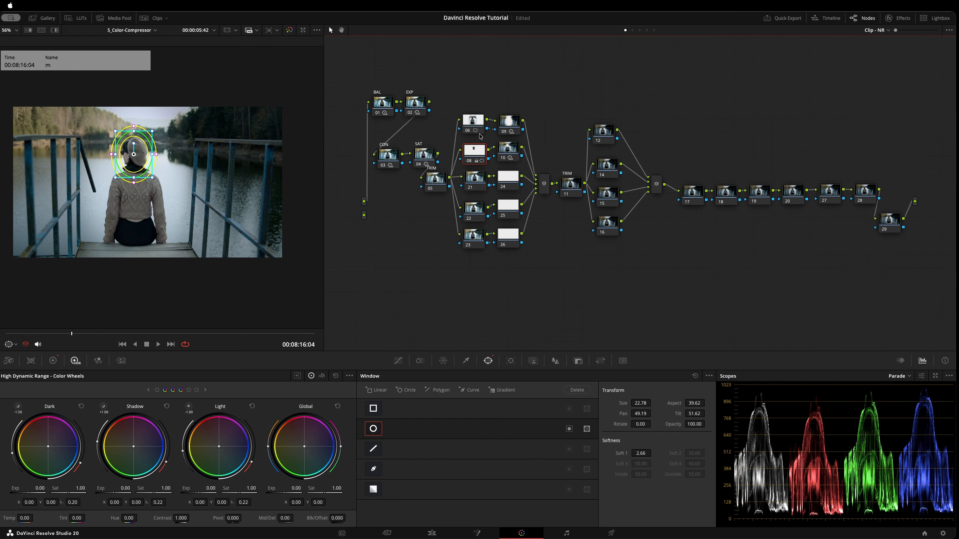
pyautogui.click(474, 121)
pyautogui.click(474, 152)
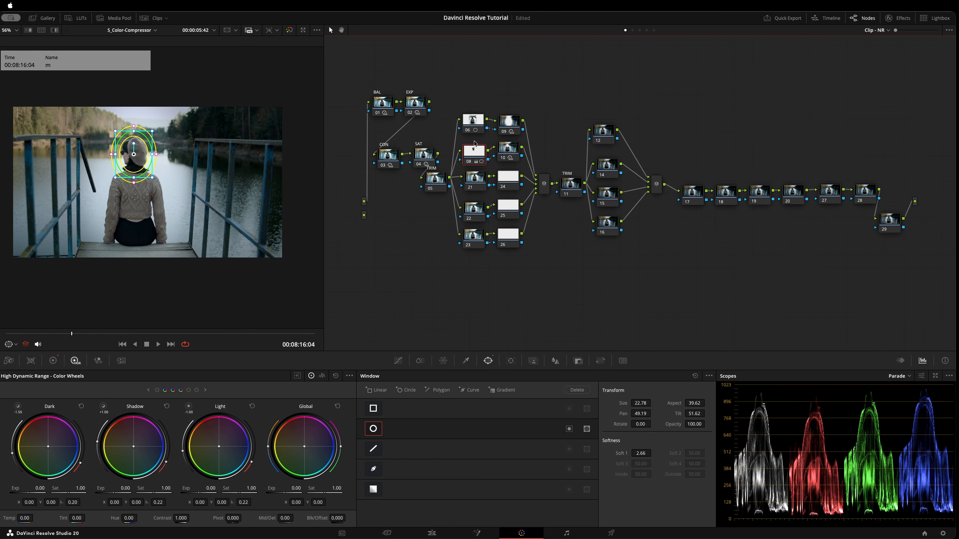
pyautogui.click(476, 122)
pyautogui.click(474, 152)
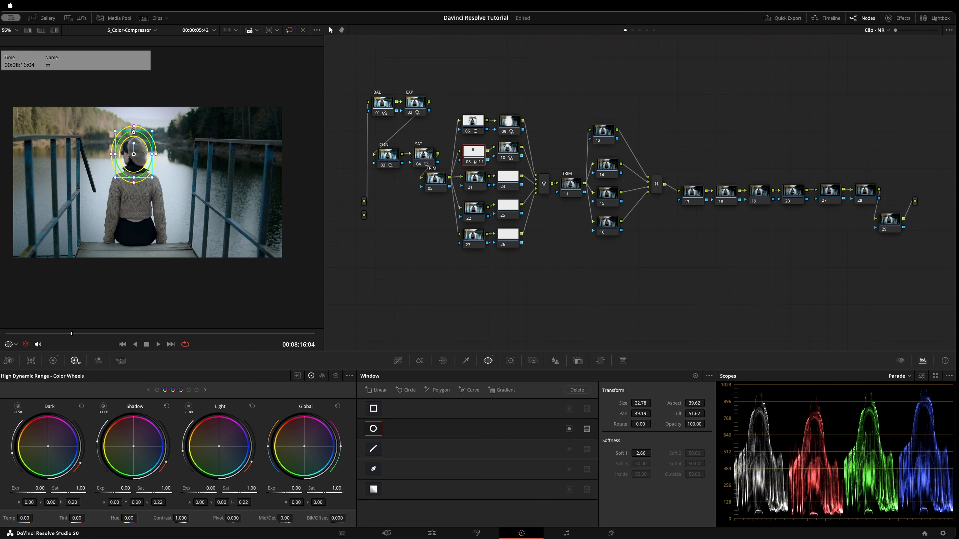
# Step: Try a Cyan density of 0.06 and a Blue density change with ColorSlice on node 21, and reset both
pyautogui.click(475, 182)
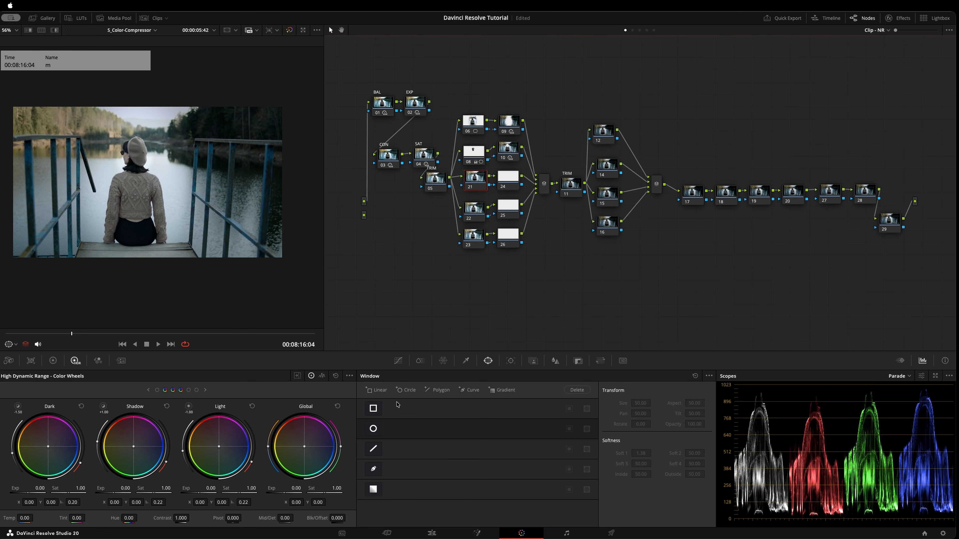
pyautogui.click(420, 362)
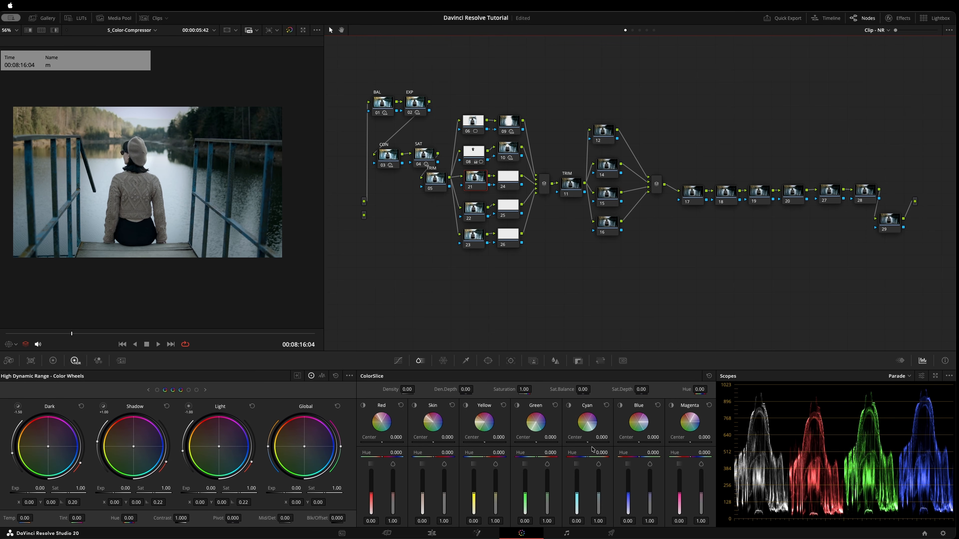
pyautogui.moveTo(580, 492)
pyautogui.mouseDown()
pyautogui.moveTo(577, 470)
pyautogui.moveTo(577, 492)
pyautogui.mouseUp()
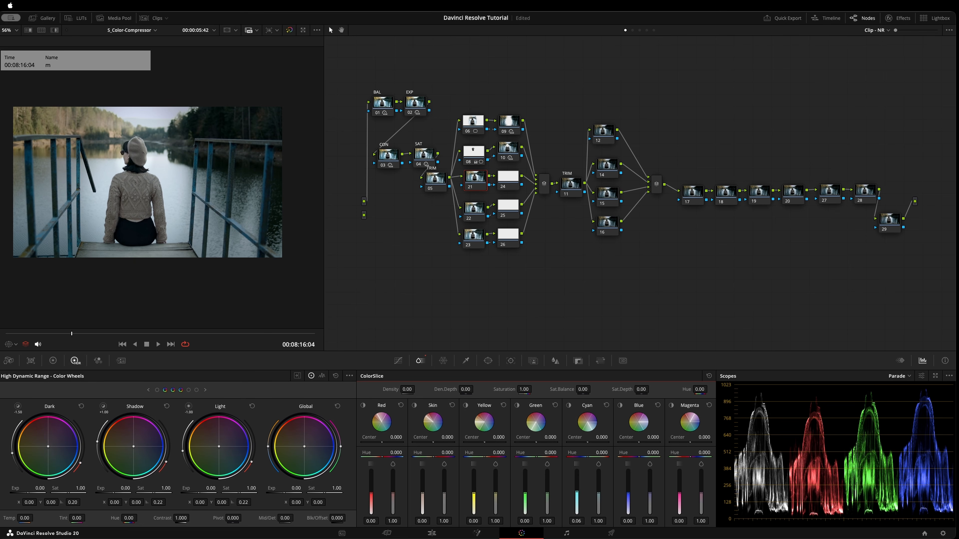
pyautogui.doubleClick(577, 464)
pyautogui.moveTo(628, 489)
pyautogui.mouseDown()
pyautogui.moveTo(628, 501)
pyautogui.moveTo(628, 484)
pyautogui.moveTo(628, 492)
pyautogui.mouseUp()
pyautogui.doubleClick(628, 464)
# Step: Draw a Curve window on node 21 around the bright sky between the trees at the clip's end, 00:08:37:18
pyautogui.click(487, 362)
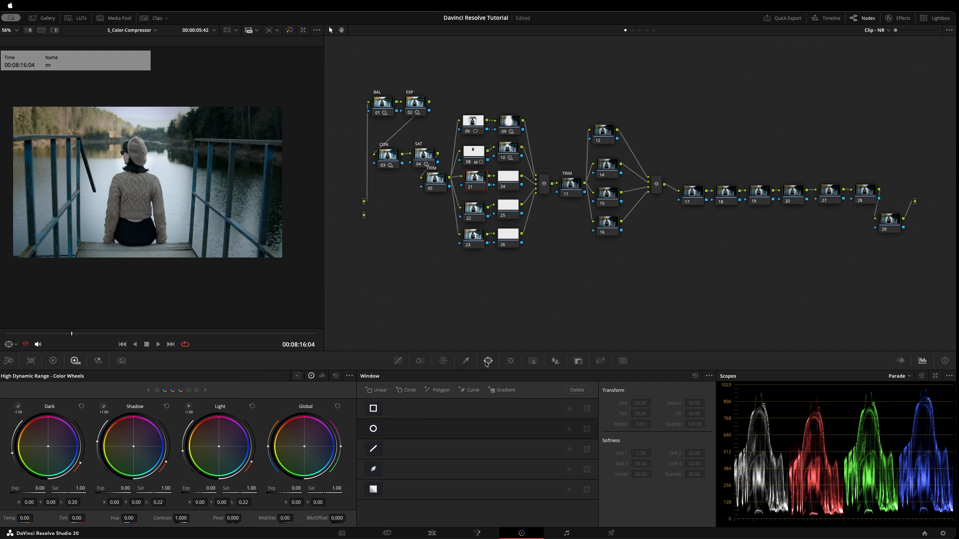
pyautogui.click(374, 471)
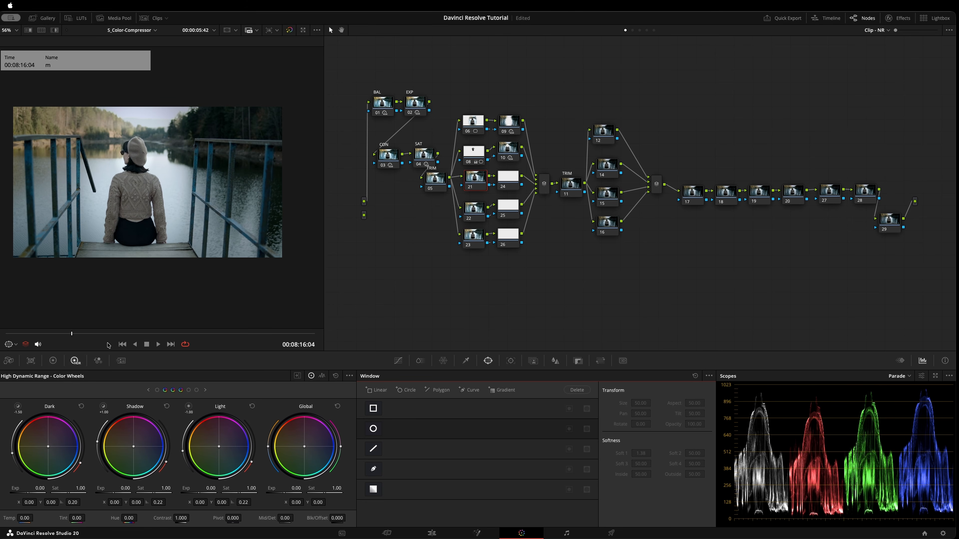
pyautogui.moveTo(118, 334)
pyautogui.mouseDown()
pyautogui.moveTo(295, 337)
pyautogui.moveTo(368, 325)
pyautogui.moveTo(114, 307)
pyautogui.moveTo(3, 282)
pyautogui.moveTo(402, 287)
pyautogui.mouseUp()
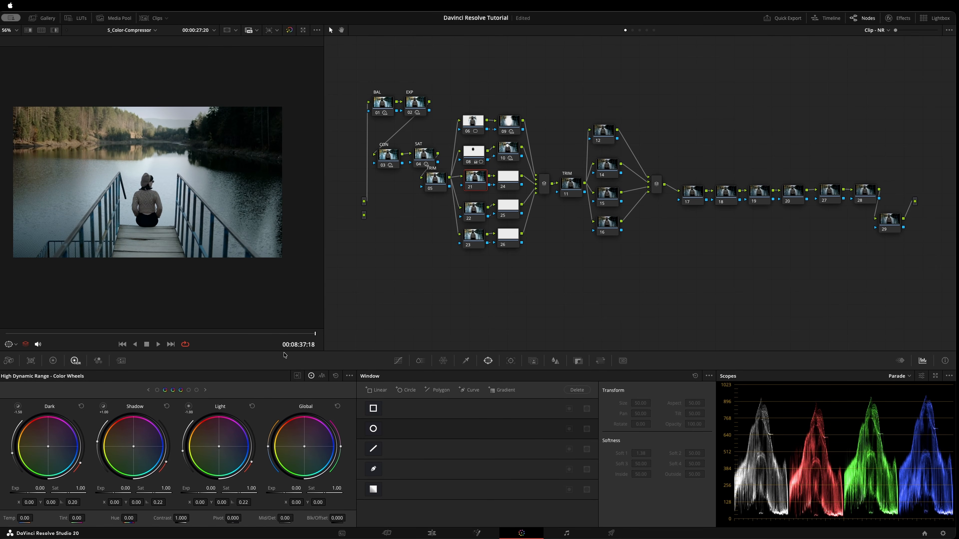
pyautogui.click(374, 468)
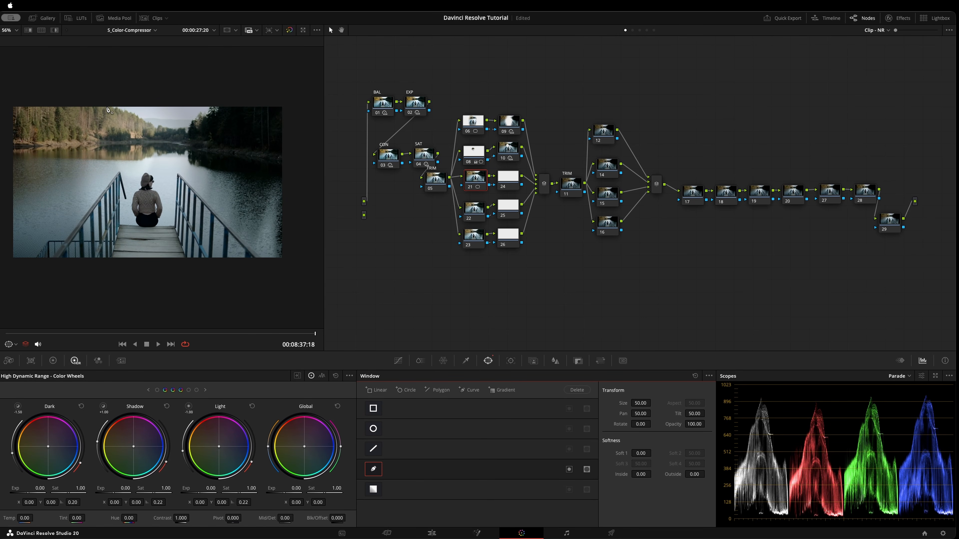
pyautogui.click(105, 100)
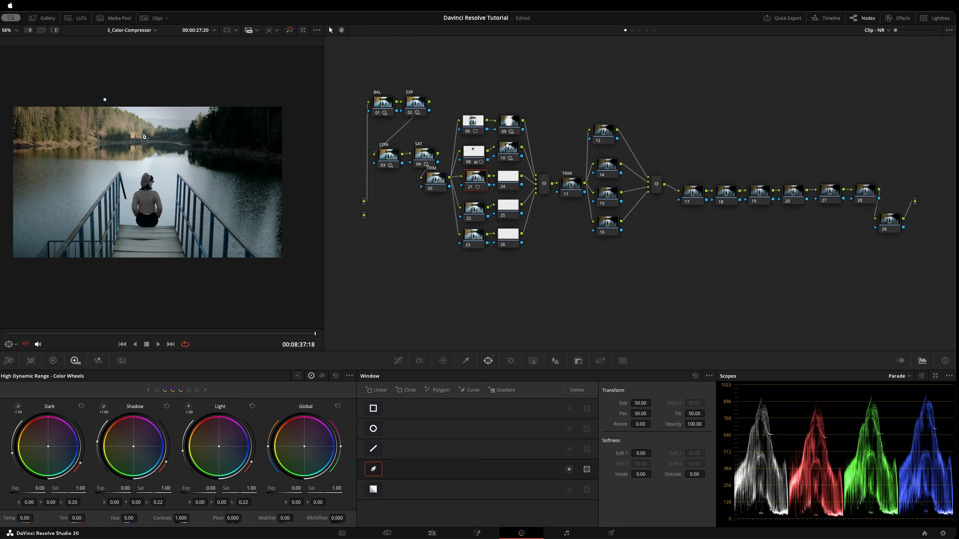
pyautogui.click(155, 130)
pyautogui.moveTo(188, 133); pyautogui.dragTo(204, 130)
pyautogui.click(231, 97)
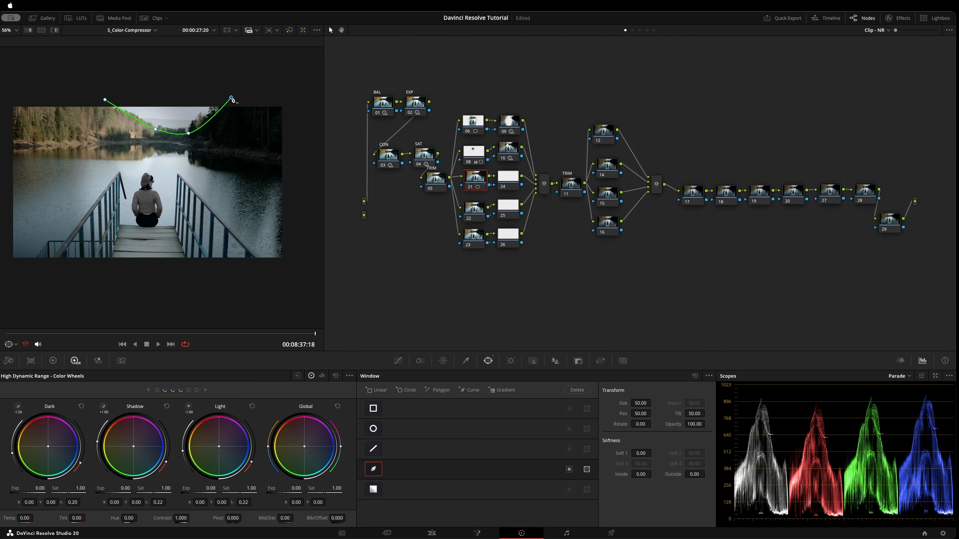
pyautogui.click(105, 100)
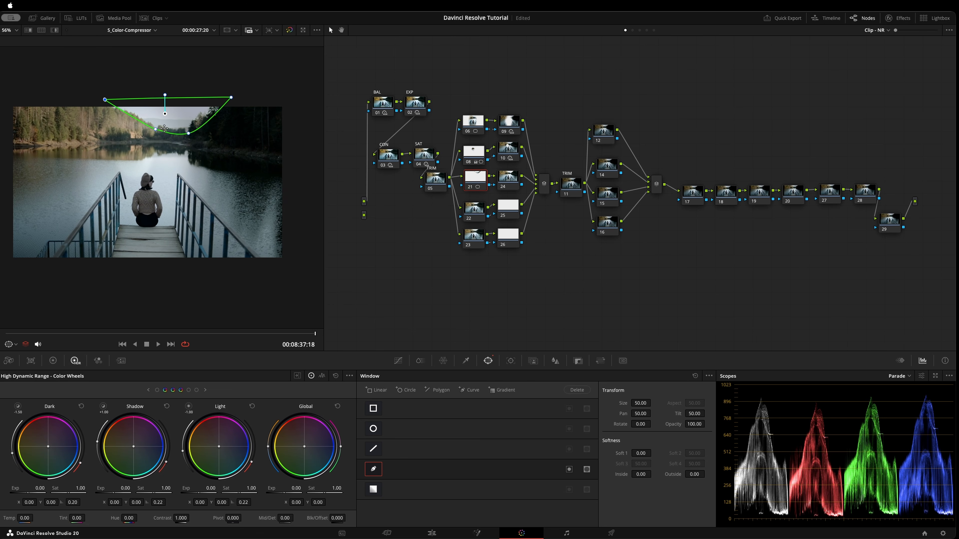
pyautogui.moveTo(155, 129); pyautogui.dragTo(152, 132)
# Step: Track node 21's sky window forward and backward through the clip with pan, zoom and rotate, using the Cloud Tracker
pyautogui.click(509, 361)
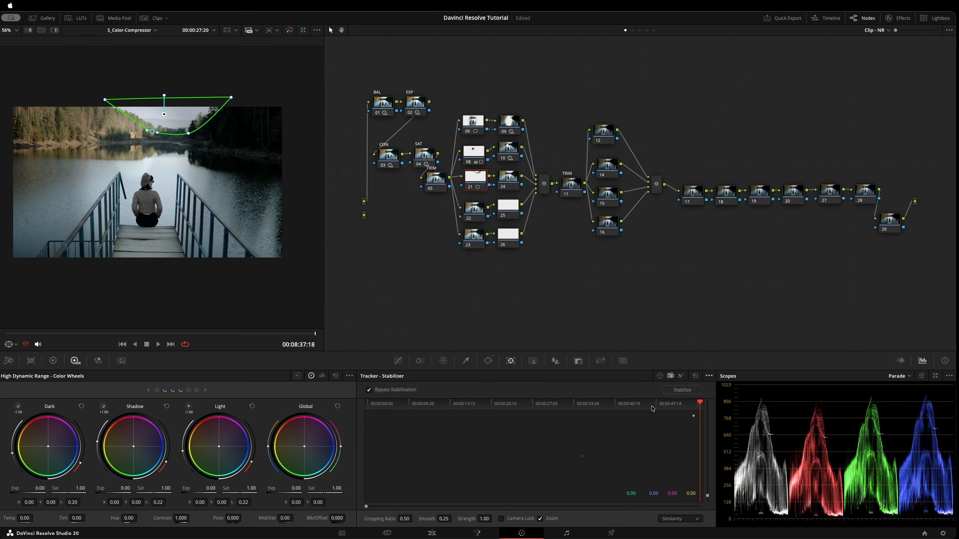
pyautogui.click(660, 375)
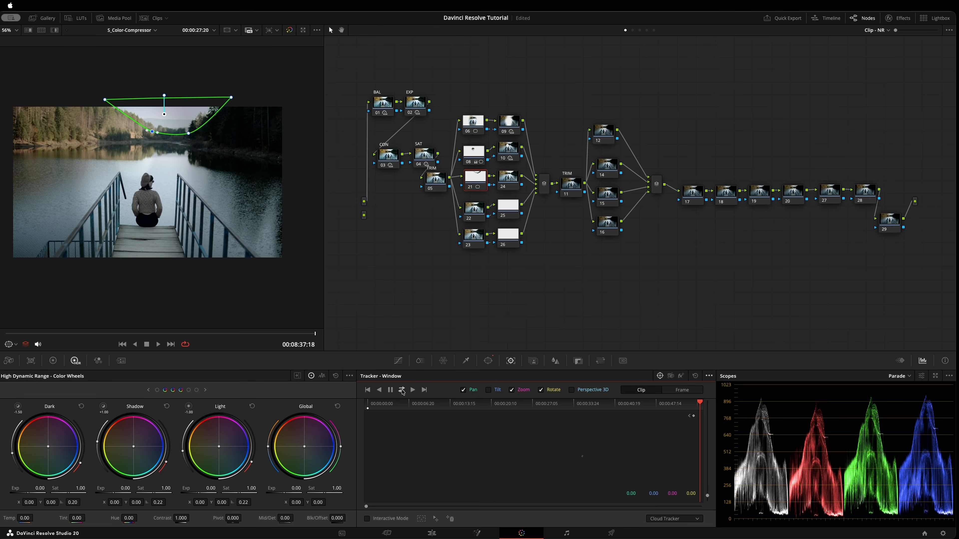
pyautogui.click(402, 390)
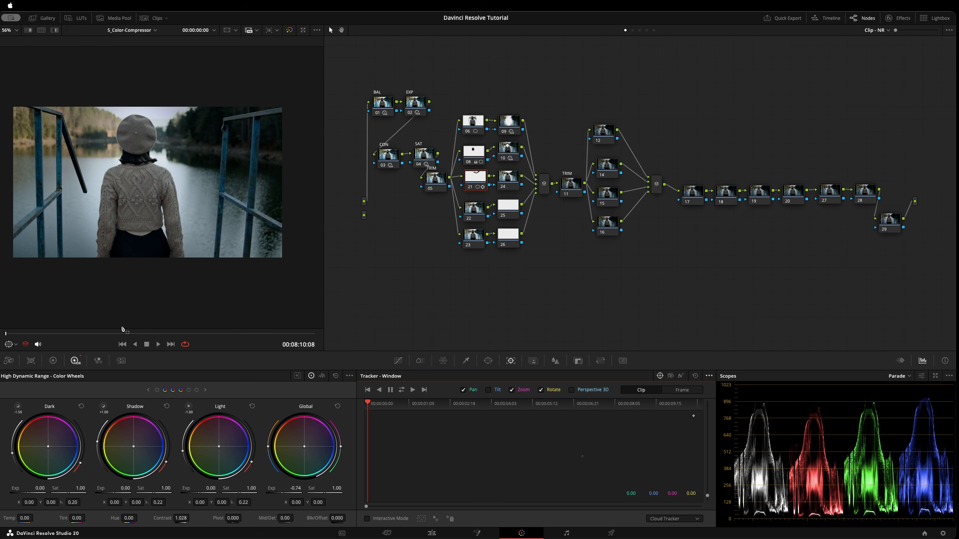
# Step: Switch the scopes to Vectorscope and shift node 21's Global HDR color balance to X 0.01 at marker 00:08:16:04
pyautogui.click(122, 329)
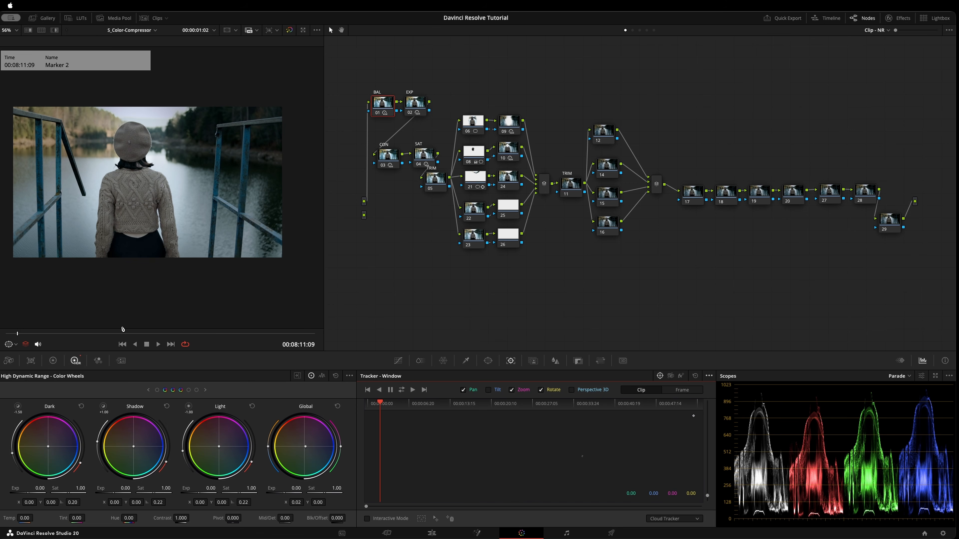
pyautogui.moveTo(79, 334); pyautogui.dragTo(94, 334)
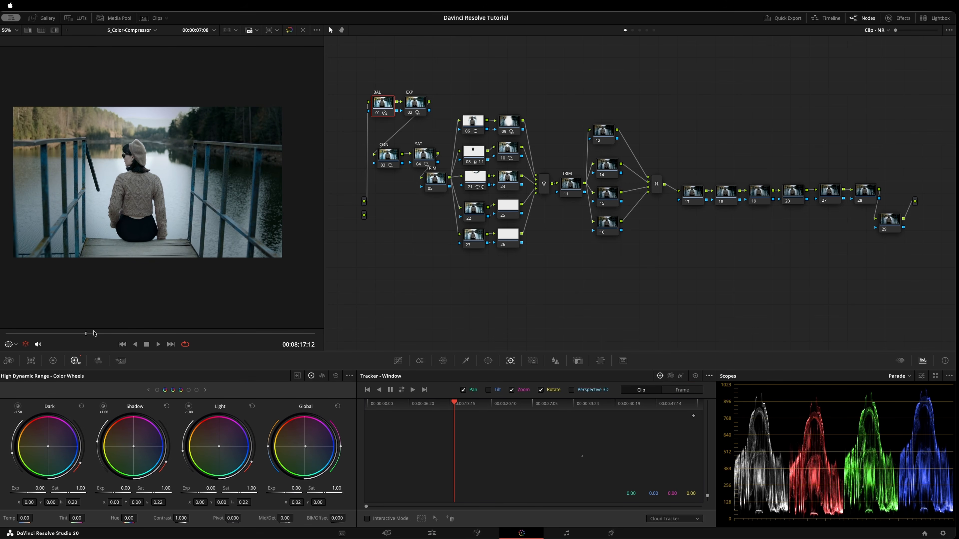
pyautogui.hotkey('shift', 'Up')
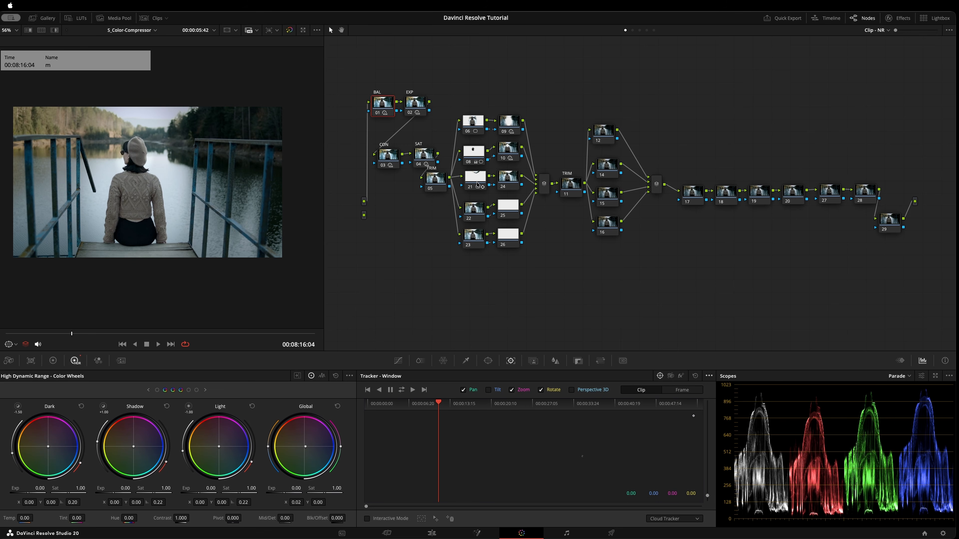
pyautogui.click(488, 362)
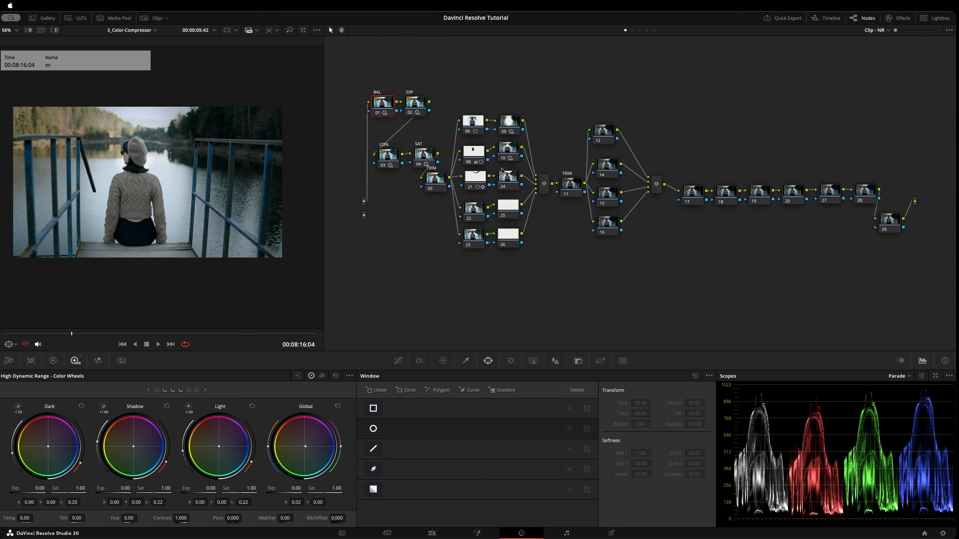
pyautogui.click(472, 189)
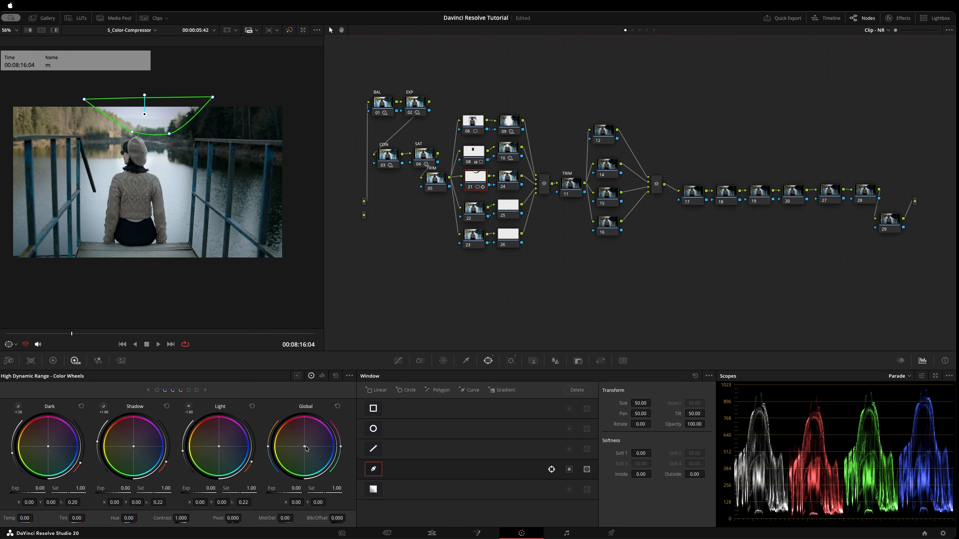
pyautogui.click(899, 376)
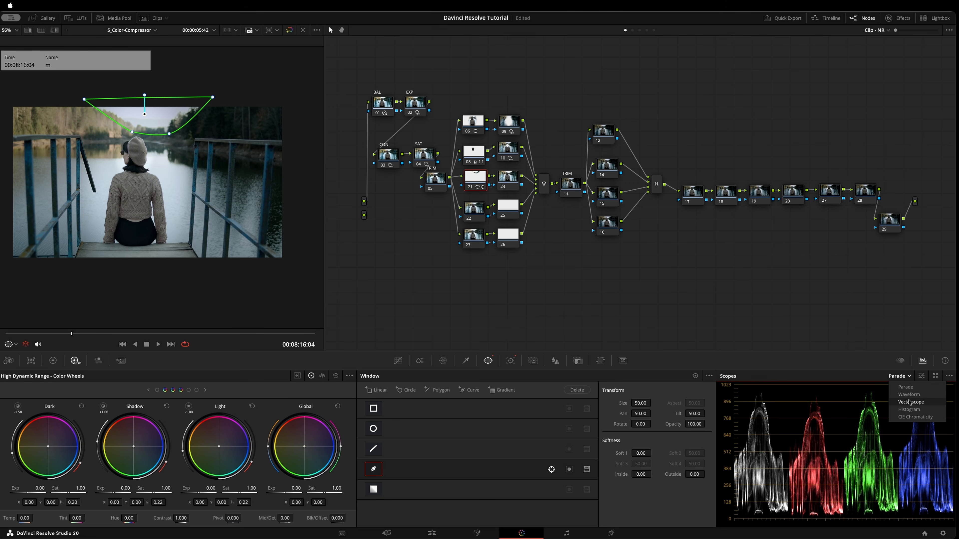
pyautogui.click(898, 408)
pyautogui.moveTo(305, 447); pyautogui.dragTo(304, 446)
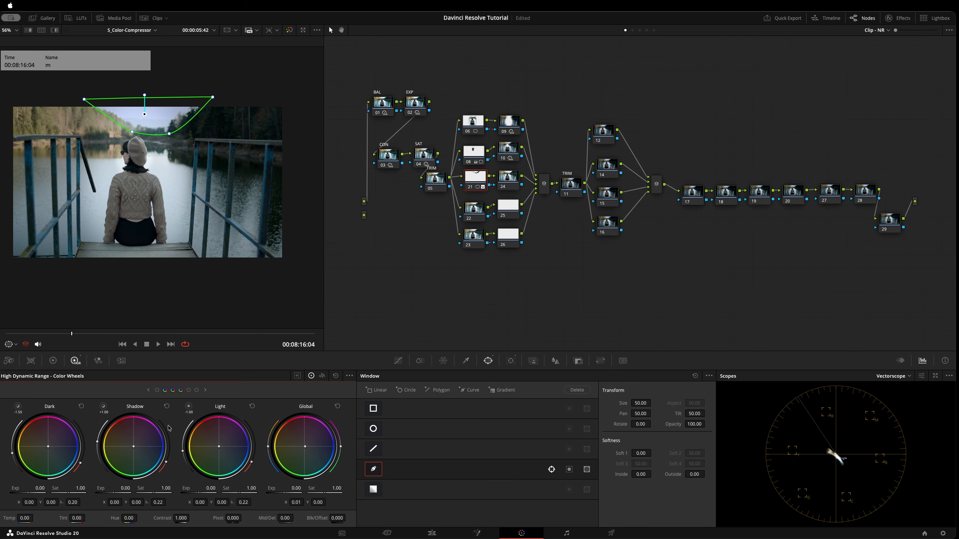
# Step: Draw a second Curve window on node 21 around the woman's hat at the clip's first frame, 00:08:10:08
pyautogui.moveTo(145, 333)
pyautogui.mouseDown()
pyautogui.moveTo(245, 342)
pyautogui.moveTo(91, 302)
pyautogui.moveTo(2, 311)
pyautogui.mouseUp()
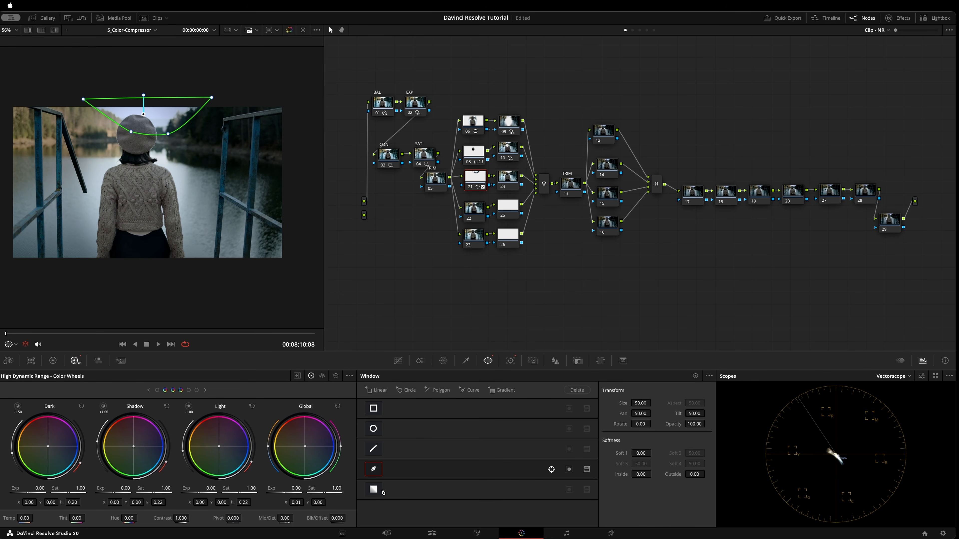
pyautogui.click(473, 392)
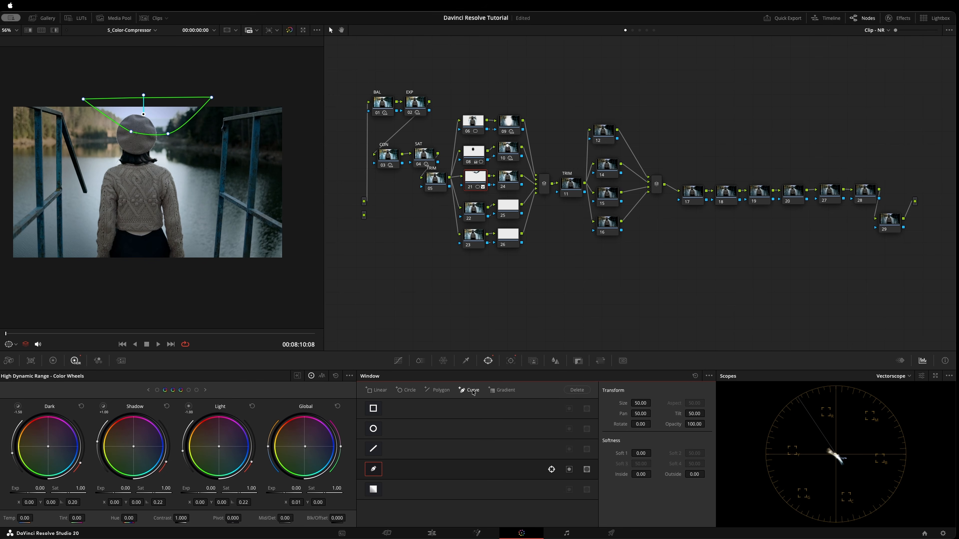
pyautogui.click(117, 135)
pyautogui.moveTo(139, 115); pyautogui.dragTo(158, 120)
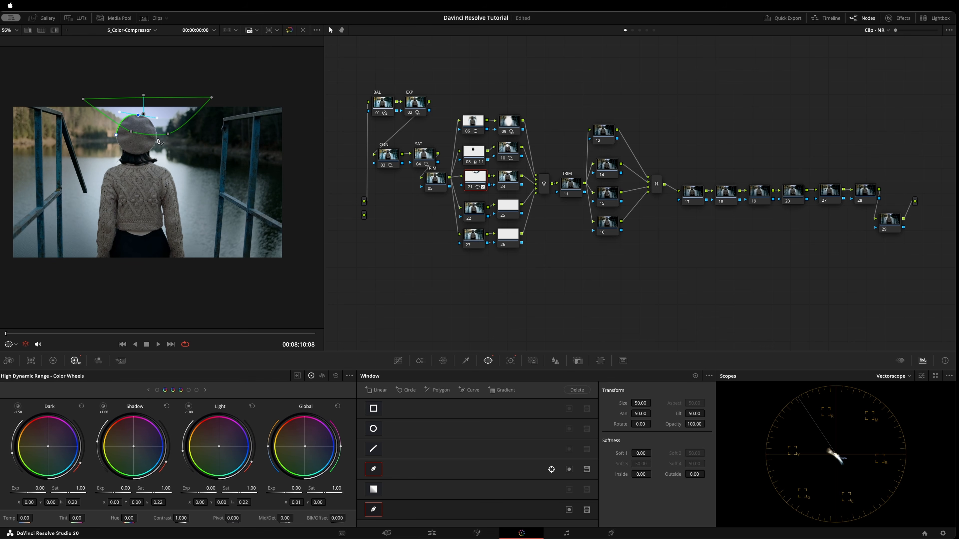
pyautogui.click(157, 137)
pyautogui.click(135, 154)
pyautogui.click(116, 135)
pyautogui.moveTo(118, 137); pyautogui.dragTo(133, 160)
pyautogui.moveTo(138, 115); pyautogui.dragTo(162, 113)
pyautogui.moveTo(114, 135); pyautogui.dragTo(112, 137)
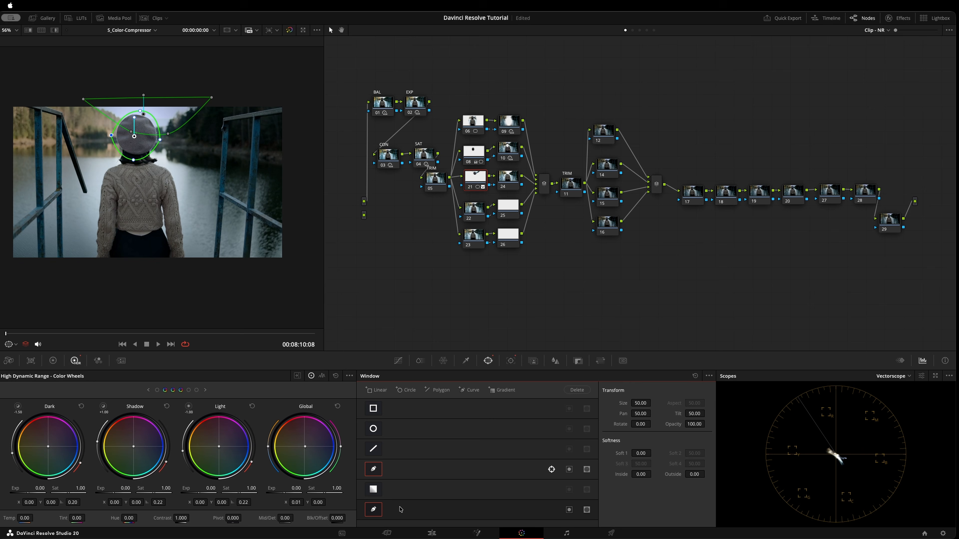
# Step: Name node 21's new Curve window HAT
pyautogui.doubleClick(401, 508)
pyautogui.press('capslock')
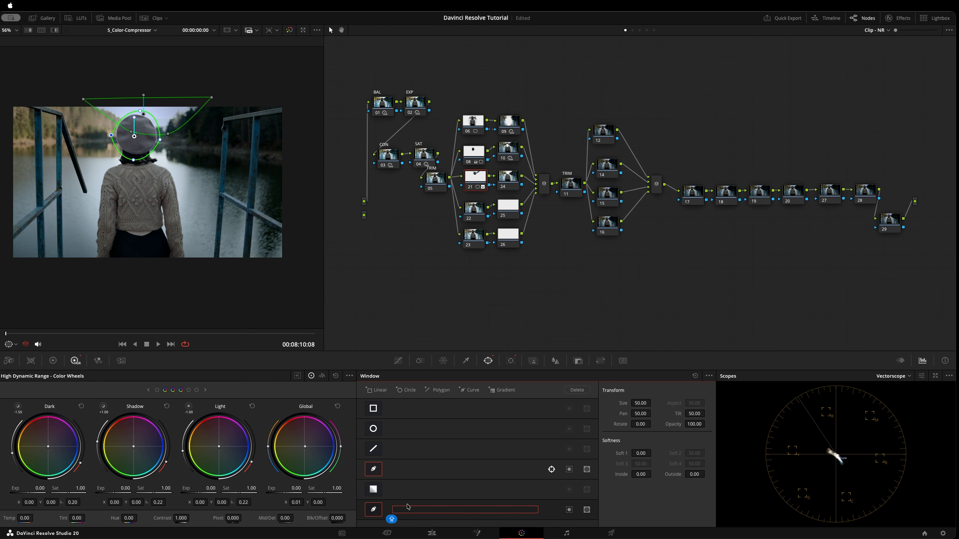
pyautogui.press('Escape')
pyautogui.hotkey('shift', 'l')
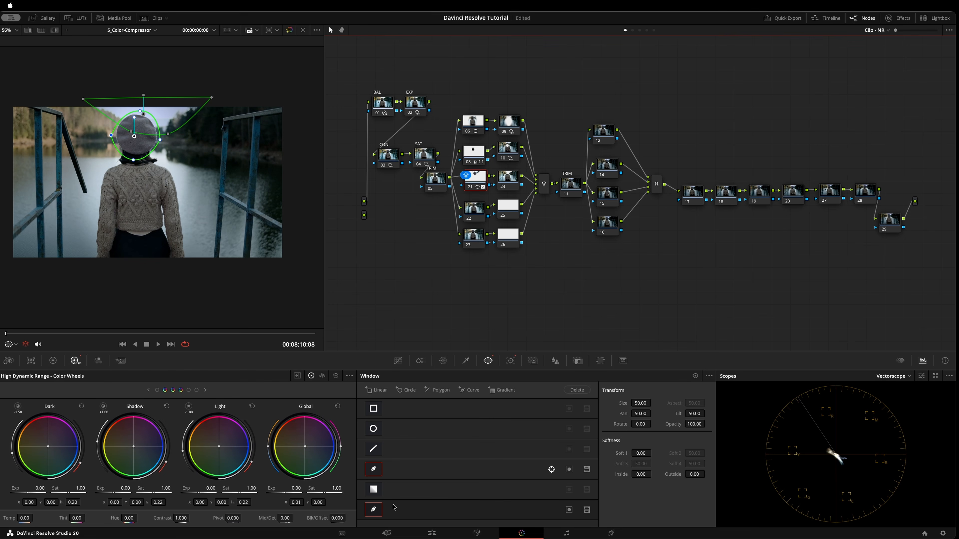
pyautogui.doubleClick(394, 508)
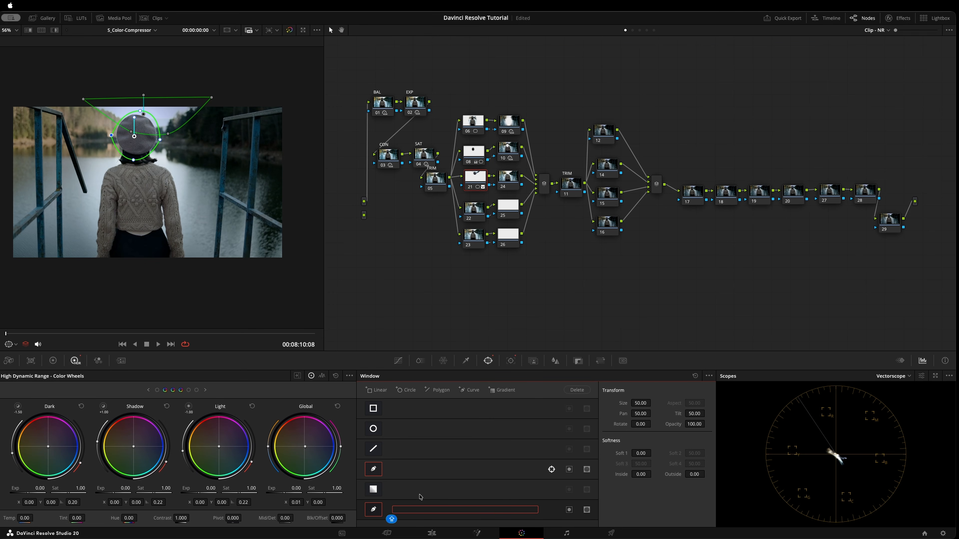
pyautogui.write('HAT')
pyautogui.press('Return')
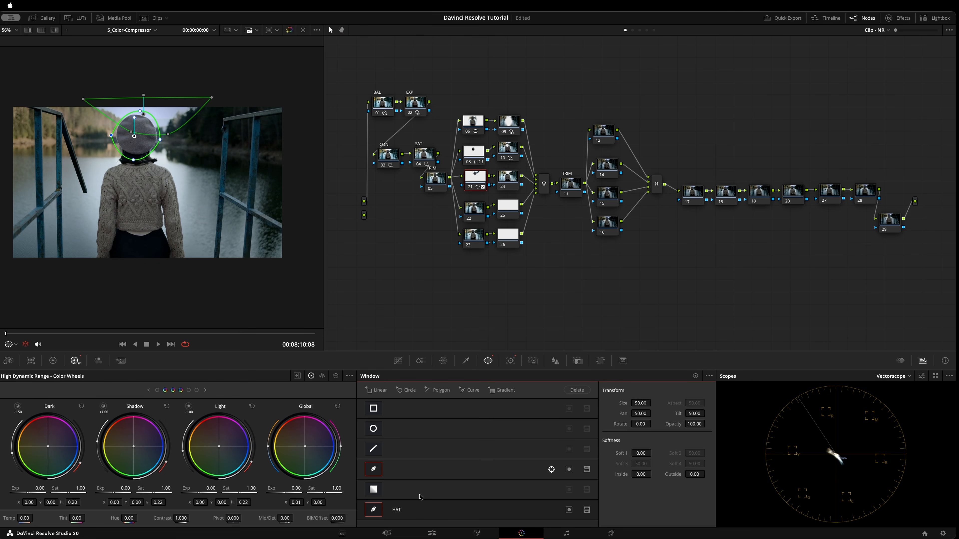
# Step: Compare the sky window and the HAT window of node 21 by switching between them
pyautogui.click(402, 469)
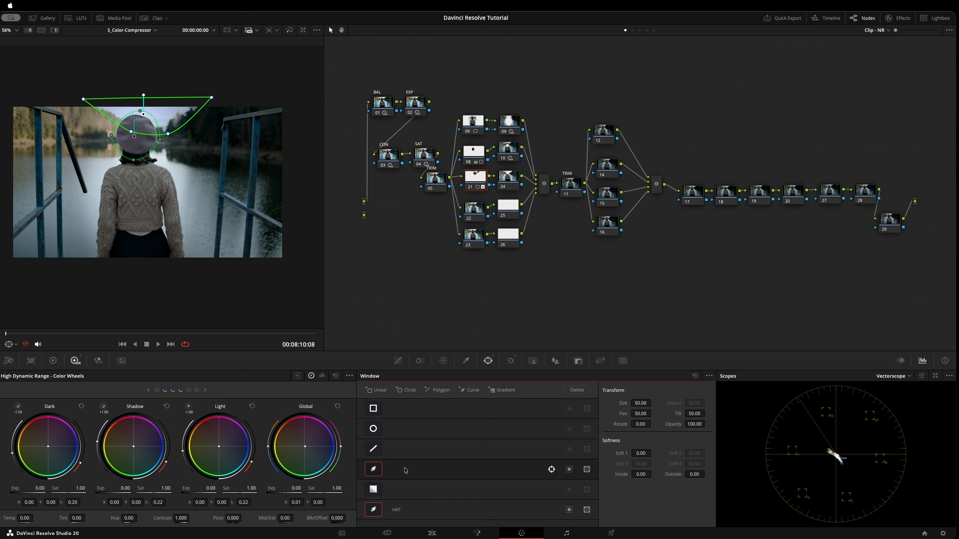
pyautogui.click(394, 513)
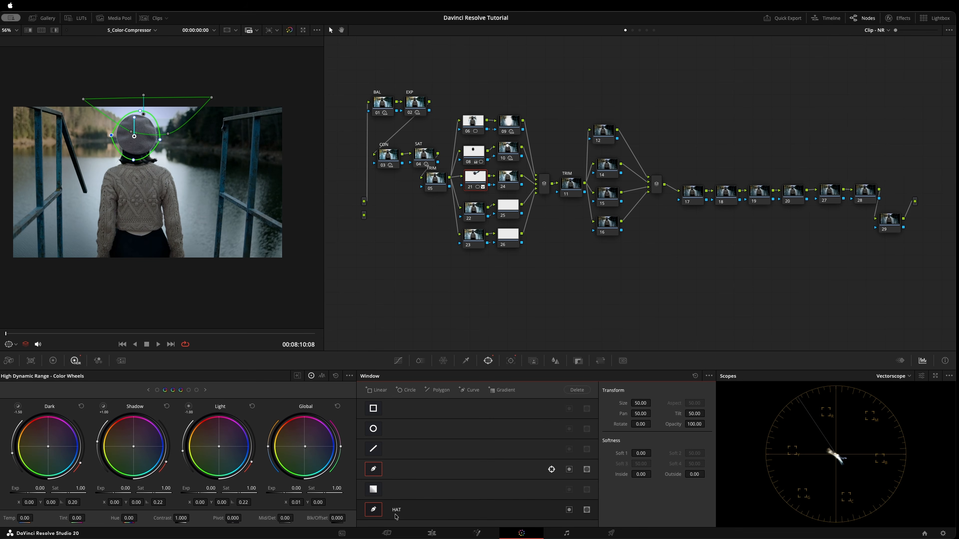
pyautogui.click(399, 471)
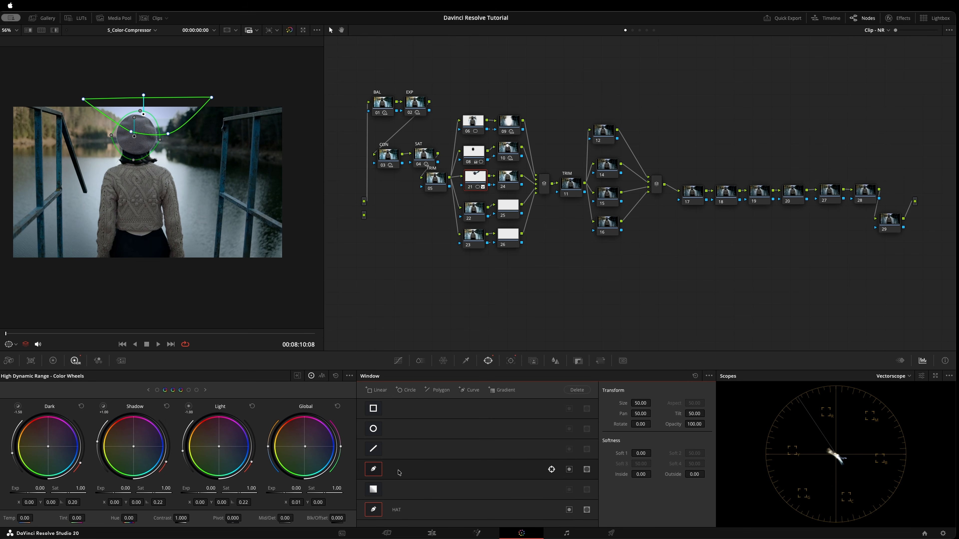
pyautogui.doubleClick(399, 470)
pyautogui.click(399, 516)
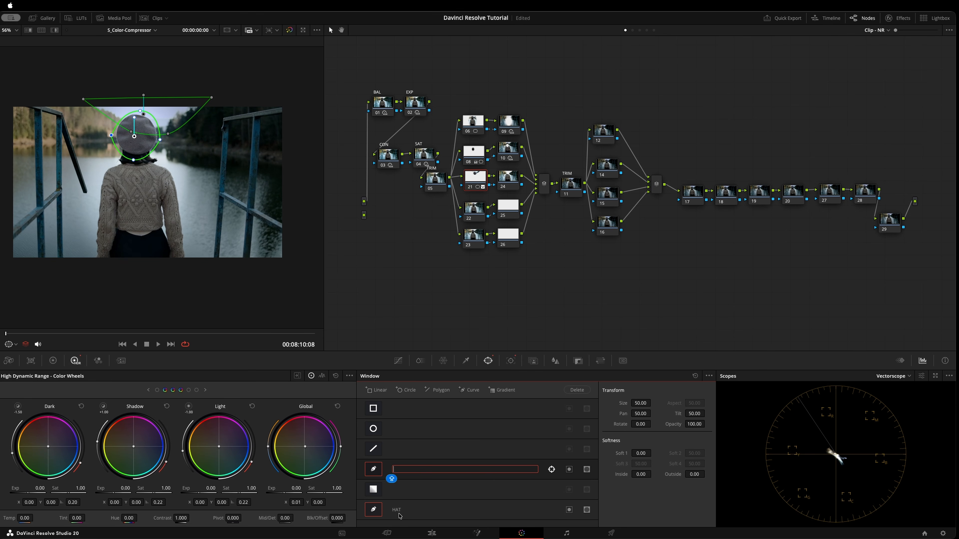
pyautogui.click(397, 473)
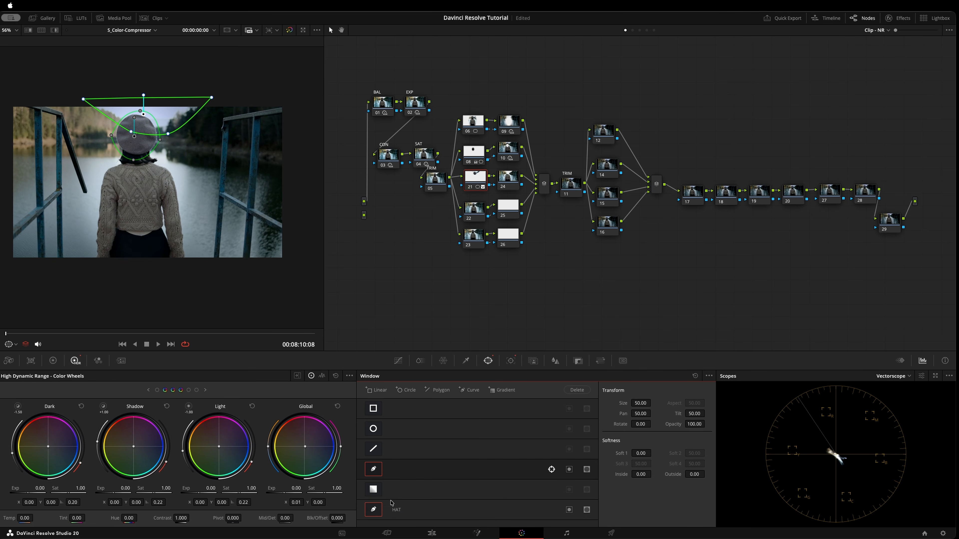
pyautogui.click(395, 515)
pyautogui.click(392, 473)
pyautogui.click(397, 515)
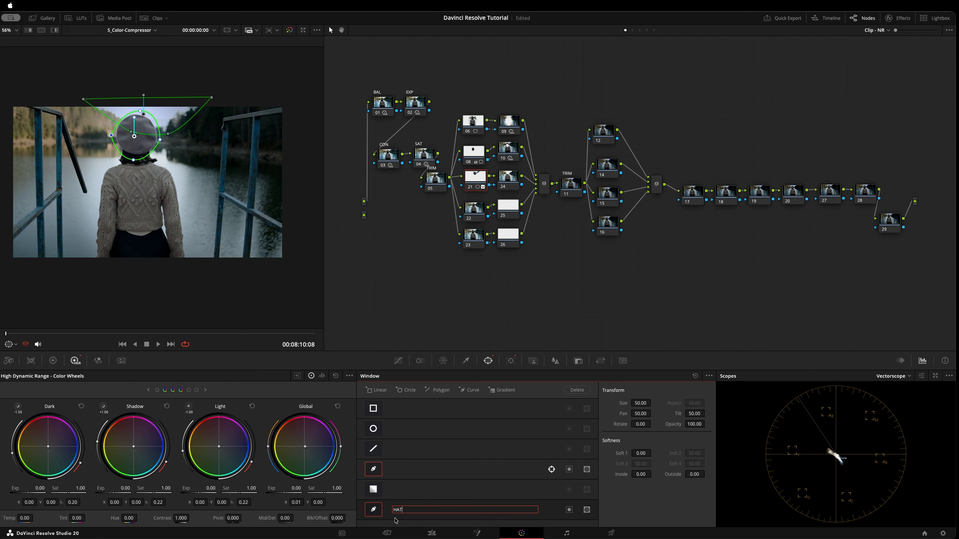
pyautogui.click(400, 472)
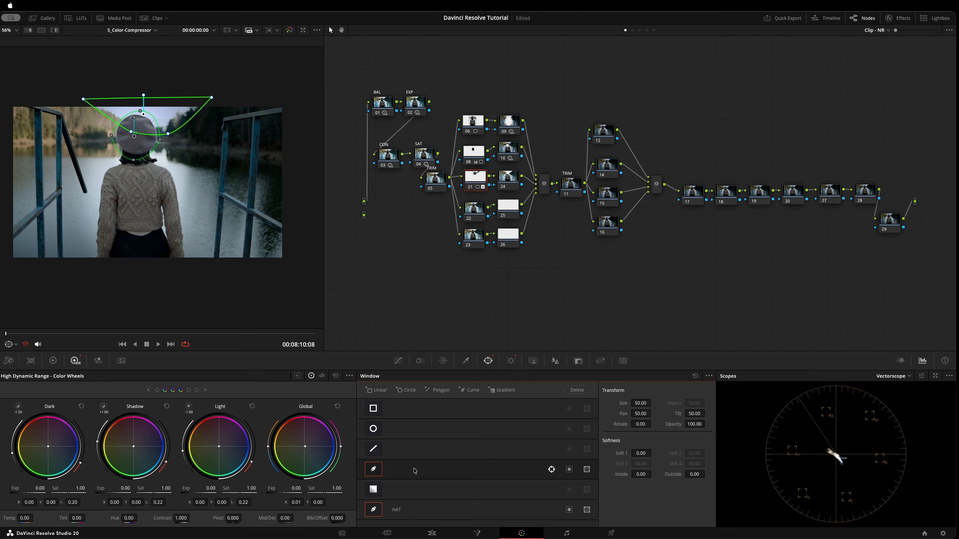
pyautogui.doubleClick(414, 471)
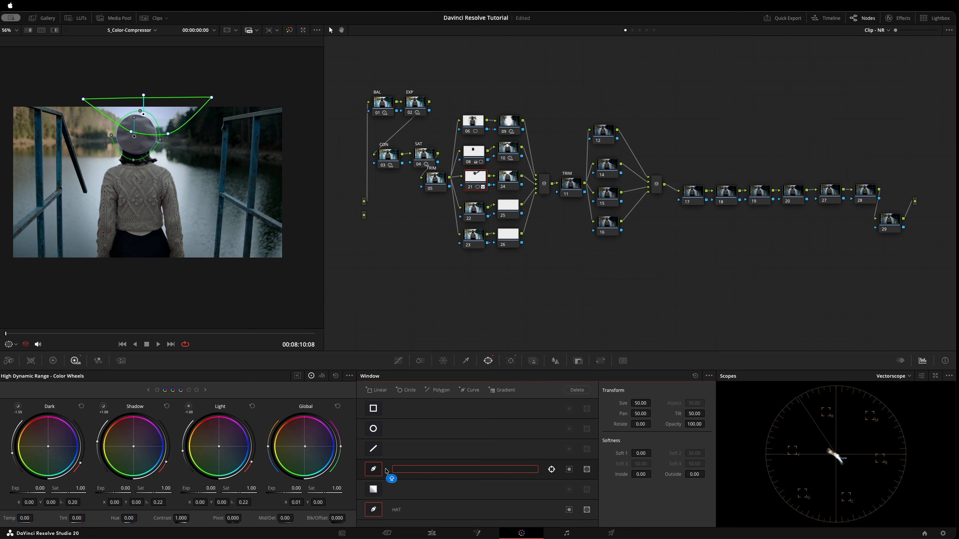
pyautogui.click(421, 460)
pyautogui.click(409, 469)
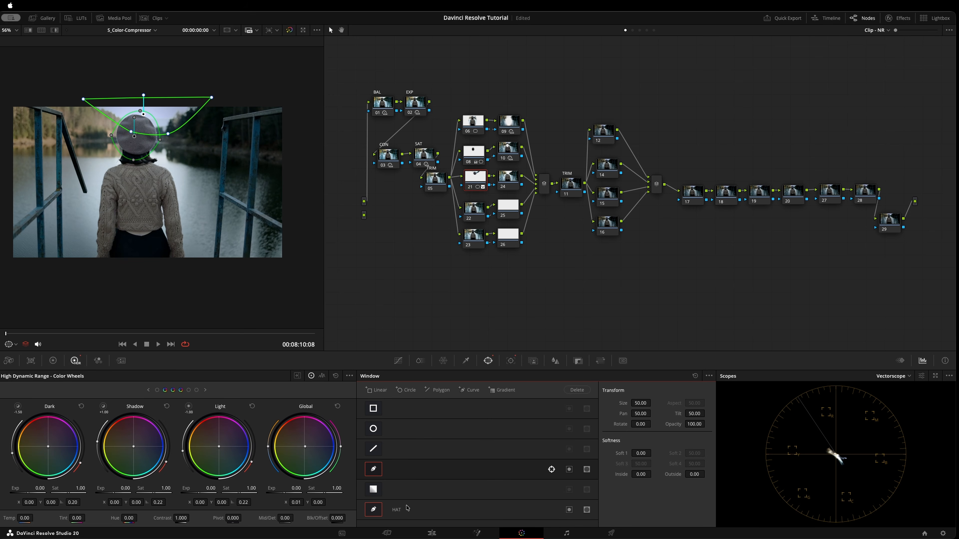
pyautogui.click(402, 511)
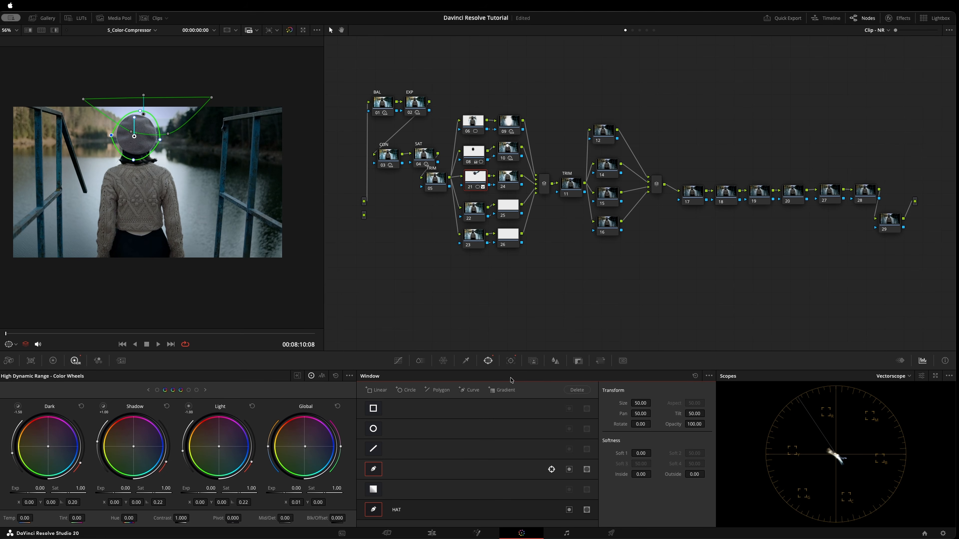
# Step: Track the HAT window from the clip's first frame with the Cloud Tracker, stop at 00:08:32:10, and undo a trial reset of the tracking
pyautogui.click(511, 362)
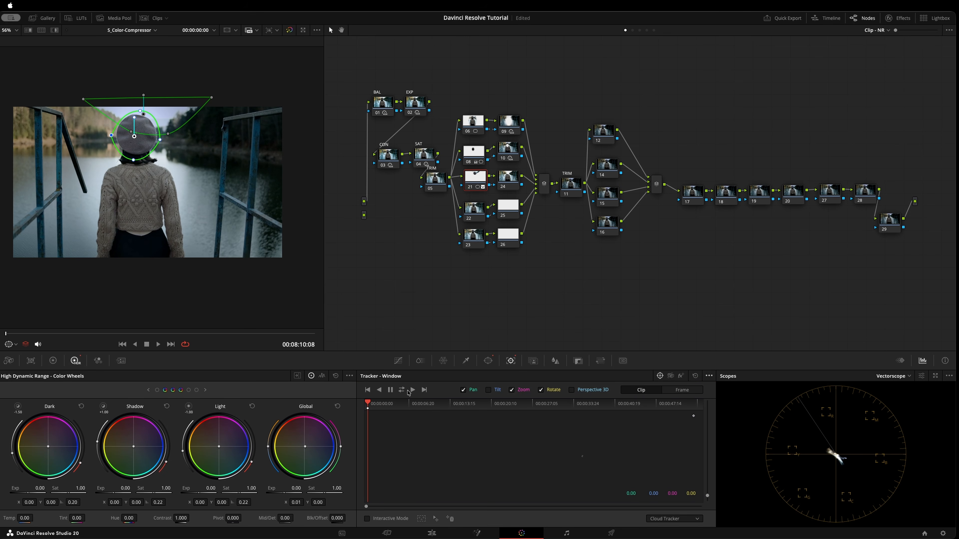
pyautogui.click(403, 391)
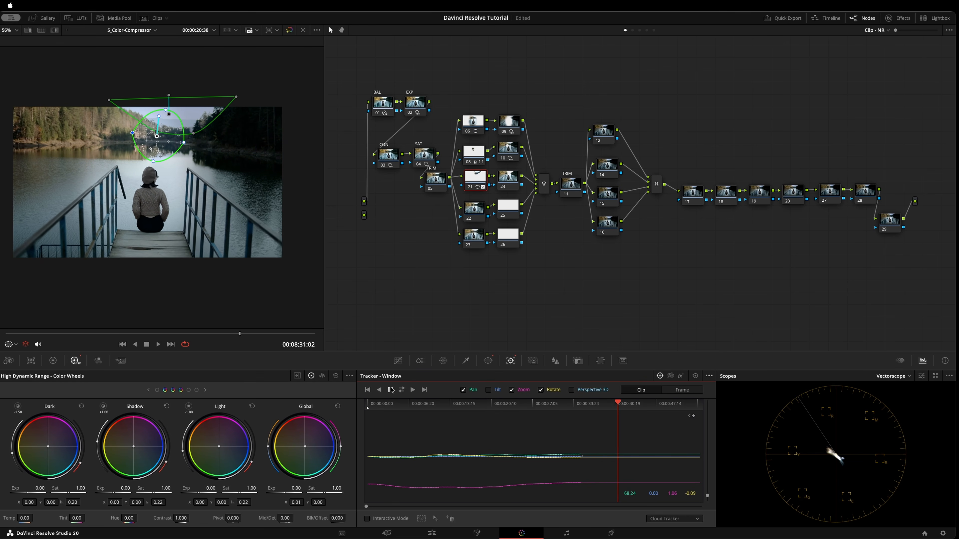
pyautogui.click(399, 392)
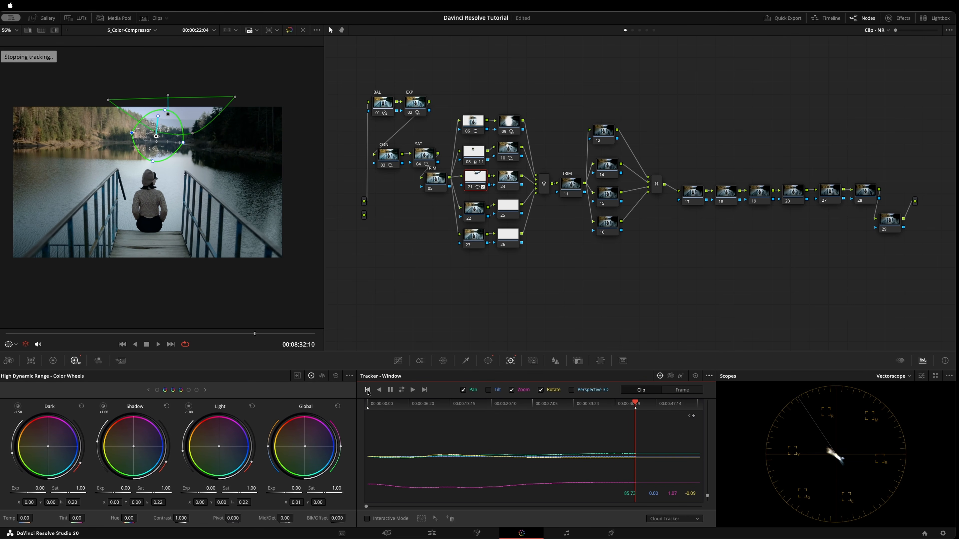
pyautogui.click(368, 391)
pyautogui.click(695, 376)
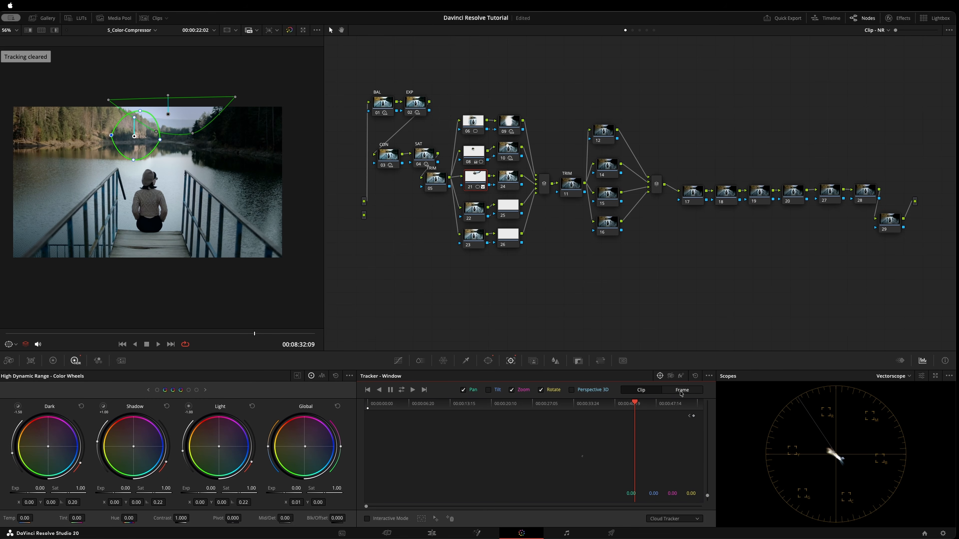
pyautogui.press('super+z')
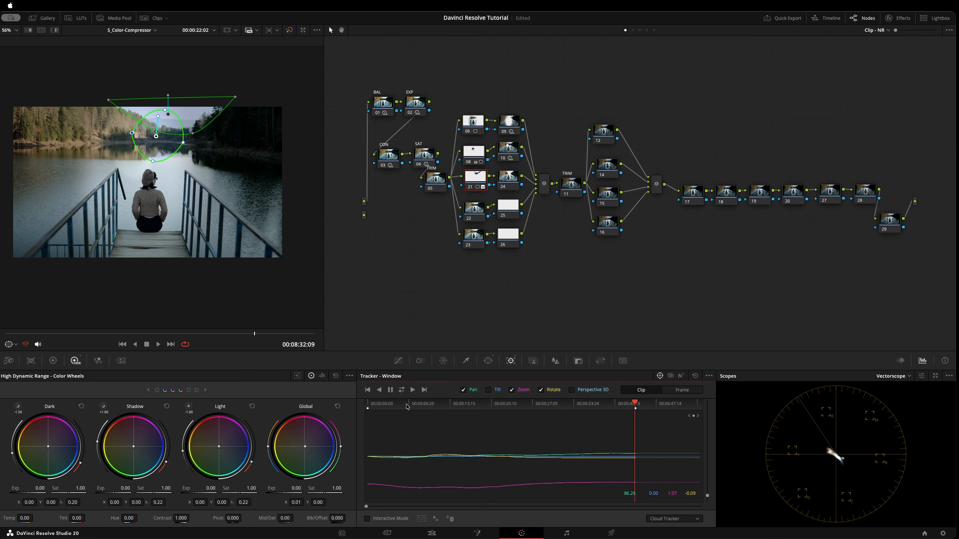
# Step: Move and shrink node 21's HAT window to fit closely around the woman's hat at Marker 2, 00:08:11:09
pyautogui.hotkey('shift', 'Up')
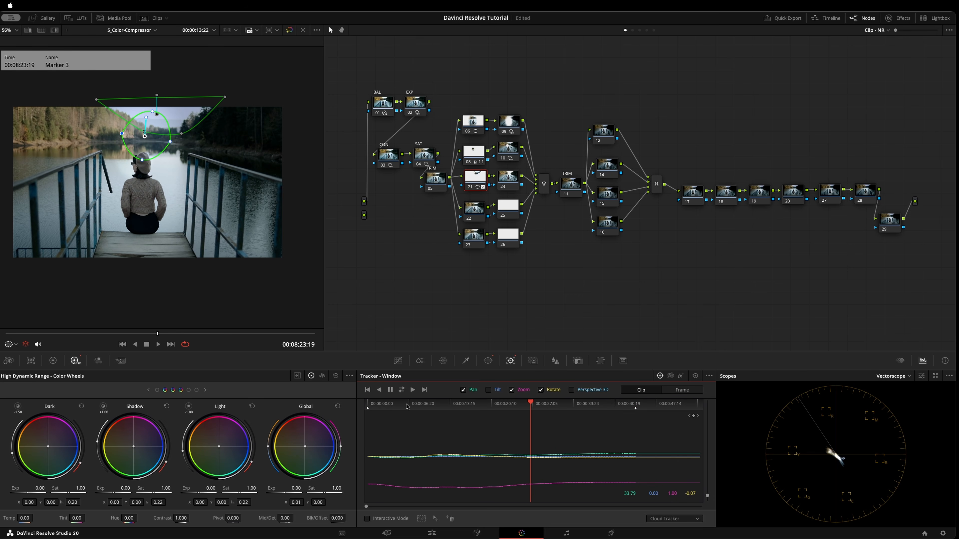
pyautogui.hotkey('shift', 'Up')
pyautogui.hotkey('shift', 'Up')
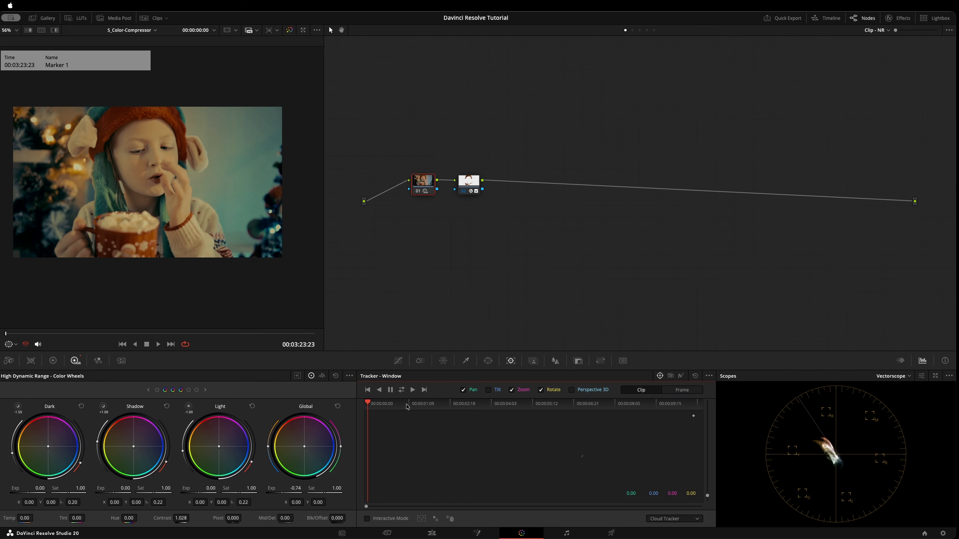
pyautogui.hotkey('shift', 'Down')
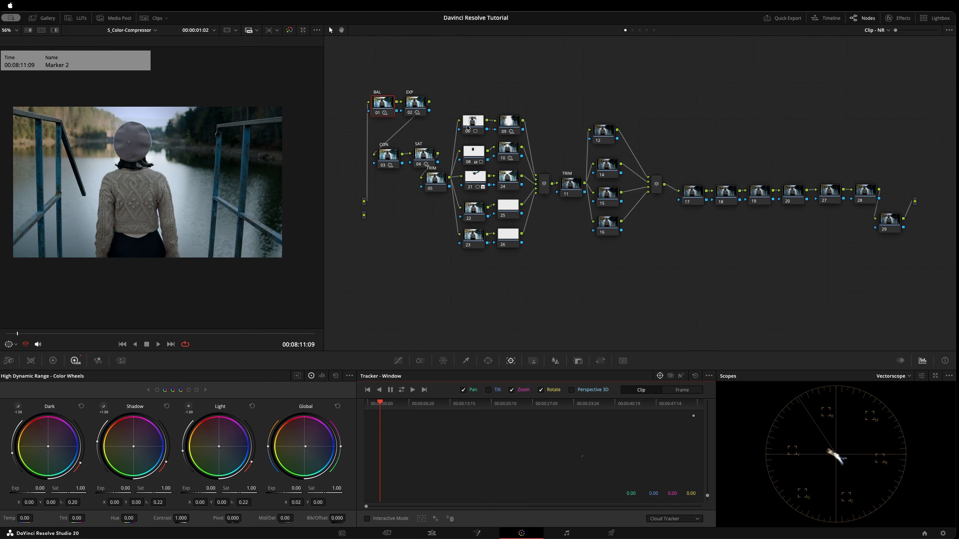
pyautogui.click(475, 121)
pyautogui.click(475, 180)
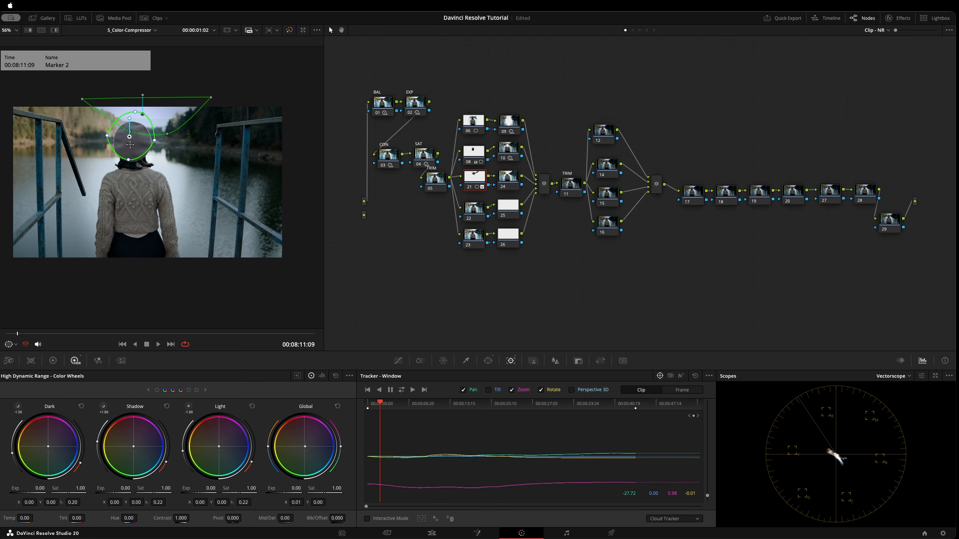
pyautogui.moveTo(130, 145); pyautogui.dragTo(133, 152)
pyautogui.moveTo(155, 146); pyautogui.dragTo(131, 167)
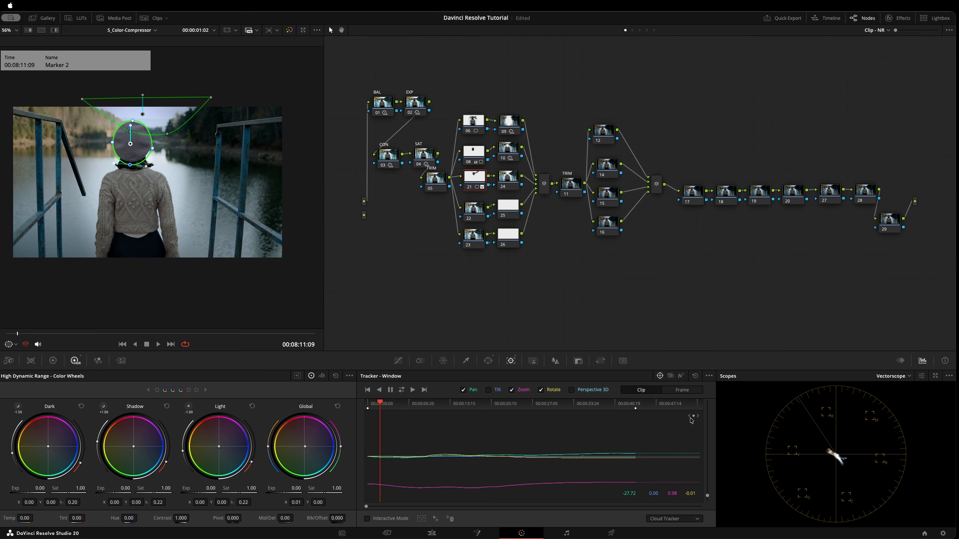
# Step: Clear the HAT window's tracking and realign it over the woman's hat at 00:08:11:09 for Frame mode tracking
pyautogui.click(695, 376)
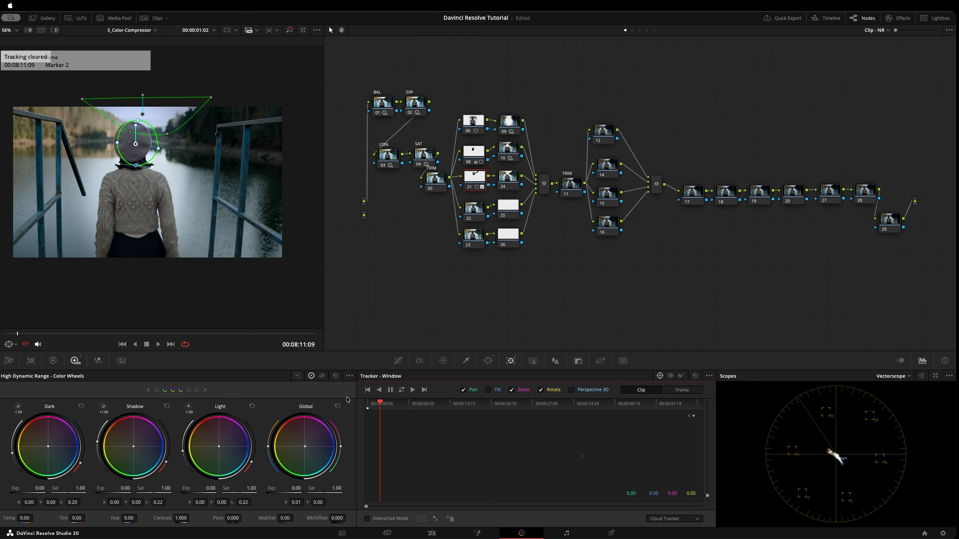
pyautogui.moveTo(135, 144); pyautogui.dragTo(130, 144)
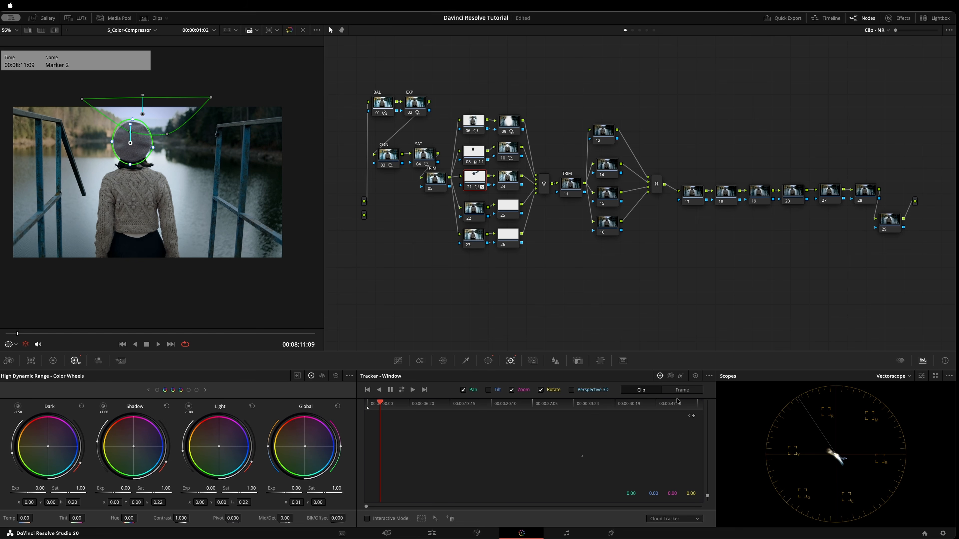
pyautogui.click(682, 390)
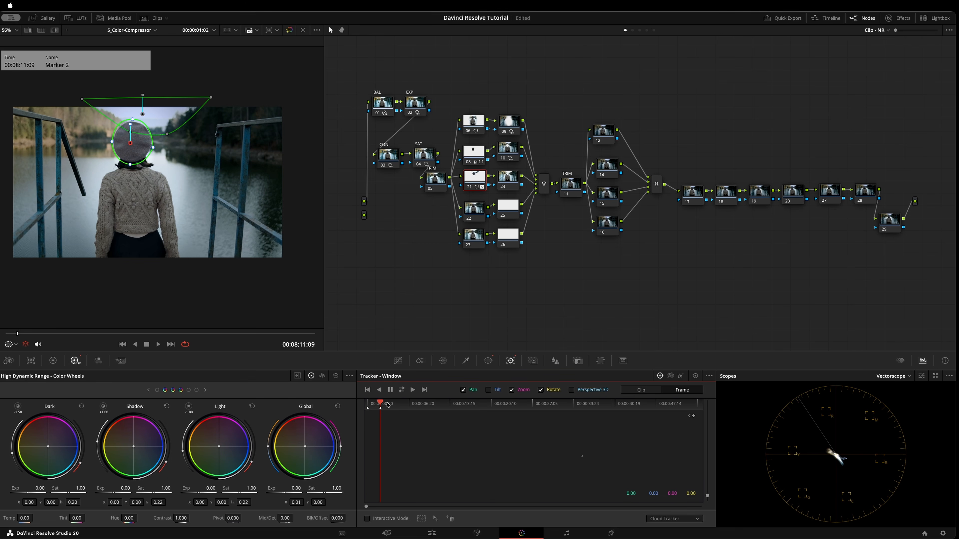
# Step: Move and reshape the HAT window to fit the woman's hat at 00:08:15:07, keeping the tracker in Frame mode
pyautogui.moveTo(381, 403); pyautogui.dragTo(563, 404)
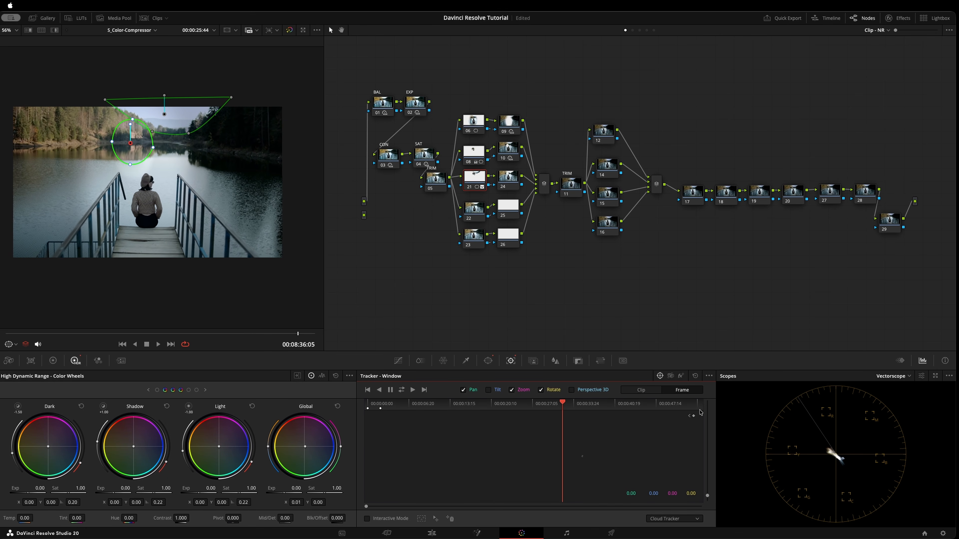
pyautogui.click(700, 412)
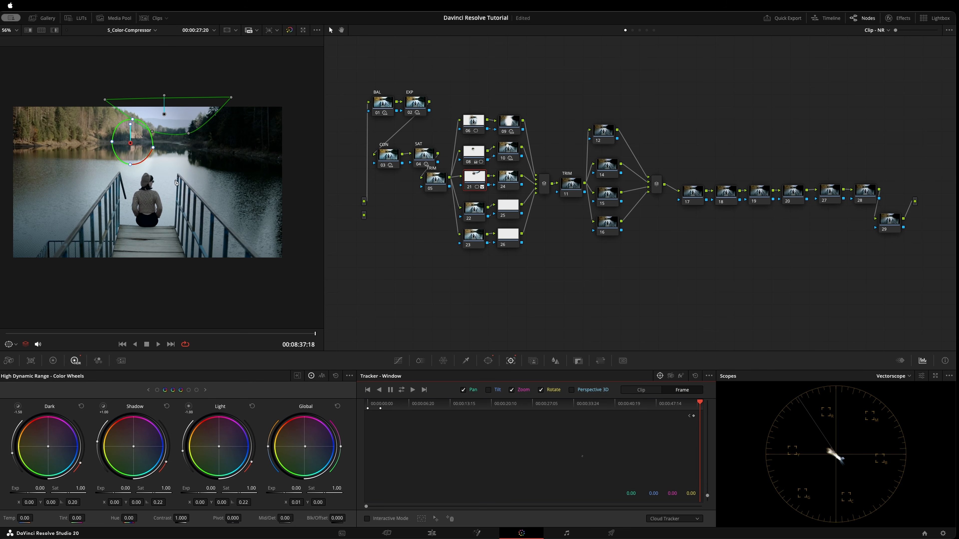
pyautogui.moveTo(700, 403); pyautogui.dragTo(427, 402)
pyautogui.moveTo(134, 143); pyautogui.dragTo(133, 154)
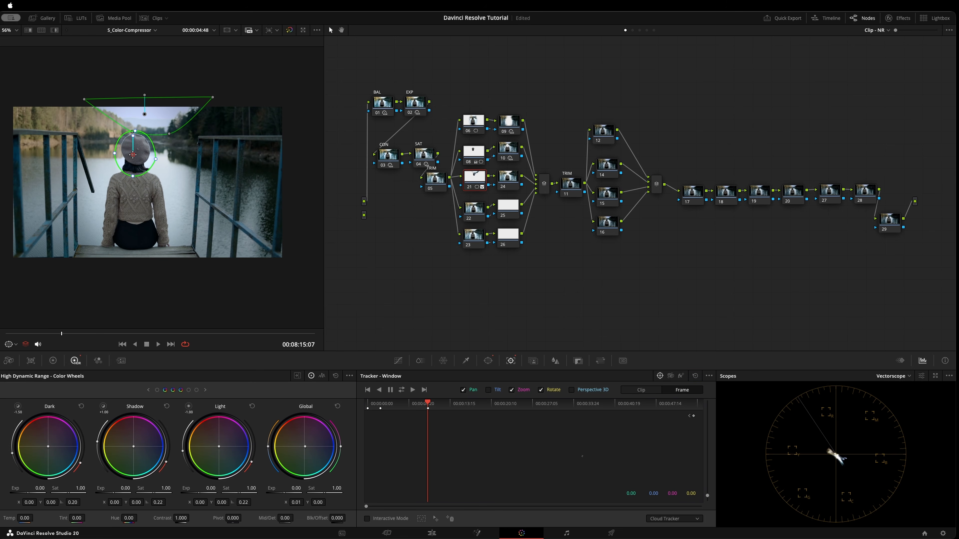
pyautogui.moveTo(133, 154); pyautogui.dragTo(135, 155)
pyautogui.click(647, 391)
pyautogui.moveTo(157, 159); pyautogui.dragTo(137, 133)
pyautogui.click(137, 131)
pyautogui.click(151, 157)
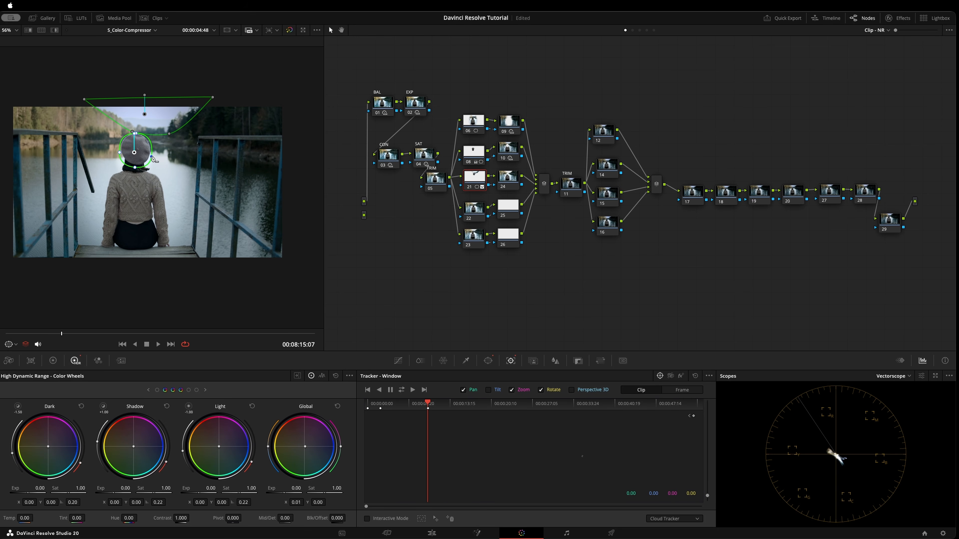
pyautogui.click(135, 167)
pyautogui.click(121, 152)
pyautogui.click(681, 392)
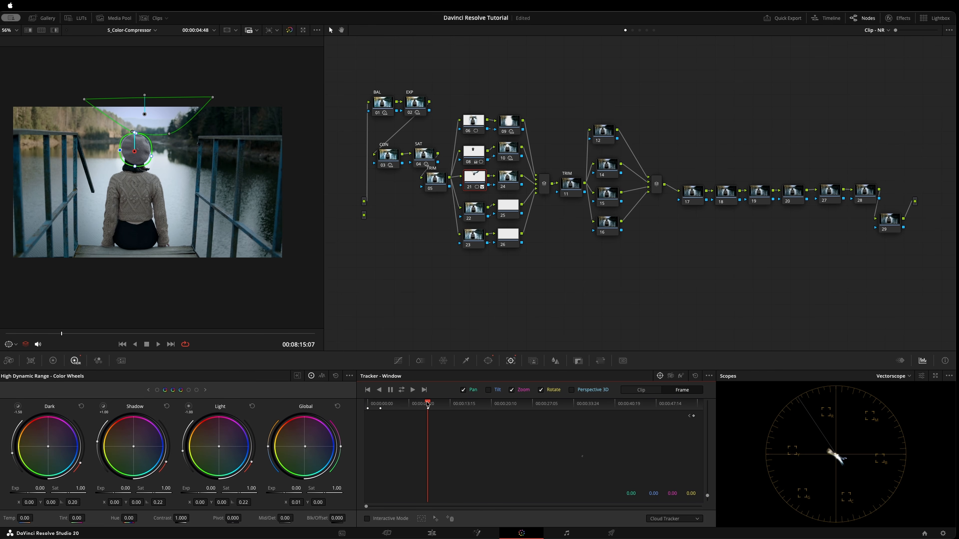
# Step: Reshape the HAT window's curve to follow the hat outline closely on the clip's first frame, 00:08:10:08
pyautogui.moveTo(428, 402); pyautogui.dragTo(363, 404)
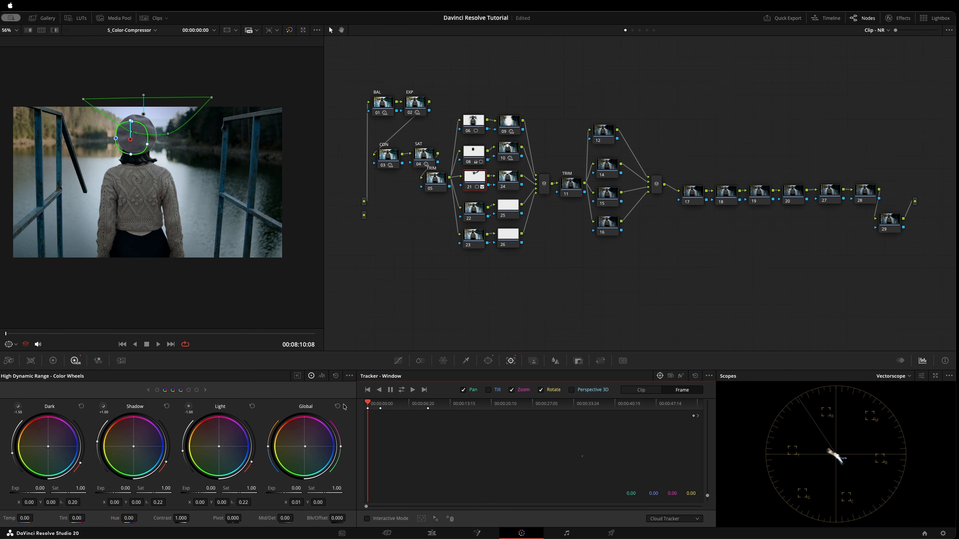
pyautogui.moveTo(125, 137)
pyautogui.mouseDown()
pyautogui.moveTo(157, 142)
pyautogui.moveTo(131, 154)
pyautogui.moveTo(116, 133)
pyautogui.moveTo(156, 142)
pyautogui.moveTo(117, 133)
pyautogui.mouseUp()
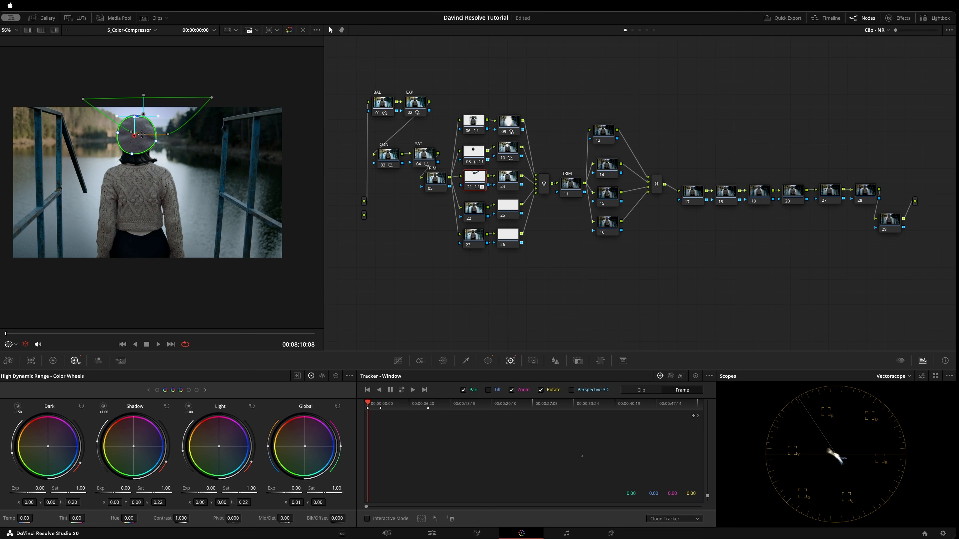
pyautogui.scroll(5, 129, 148)
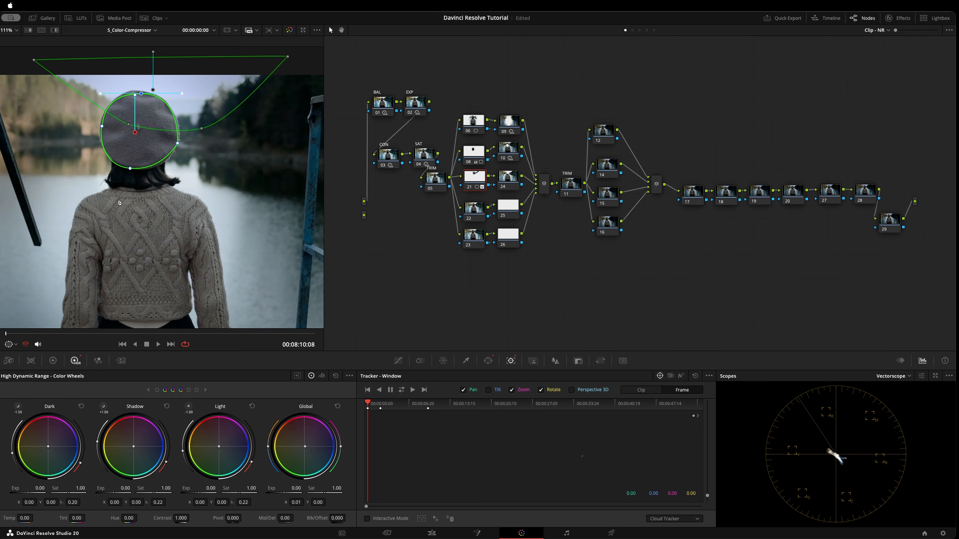
pyautogui.moveTo(130, 169); pyautogui.dragTo(134, 168)
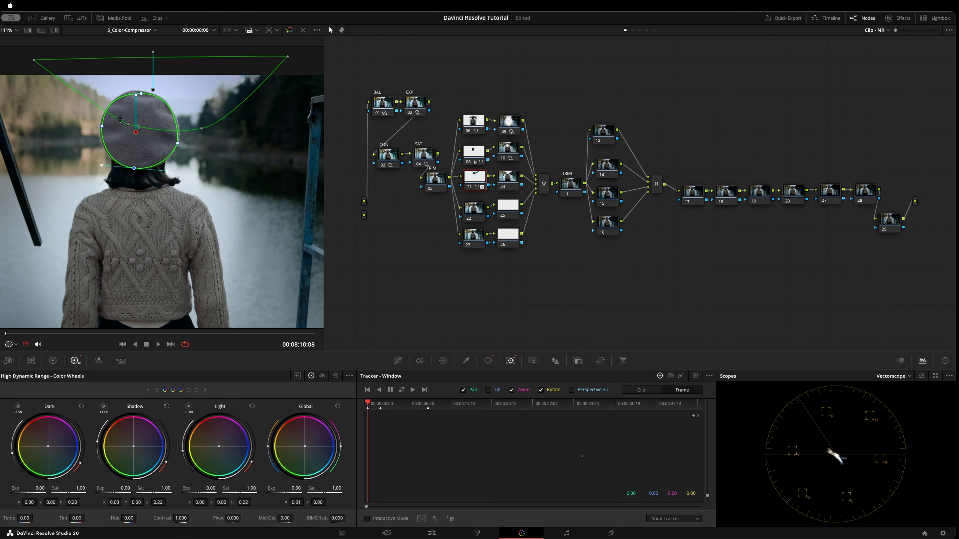
pyautogui.click(140, 95)
# Step: Fit the HAT window to the hat outline at 00:08:12:24 and save the project
pyautogui.moveTo(368, 403); pyautogui.dragTo(400, 411)
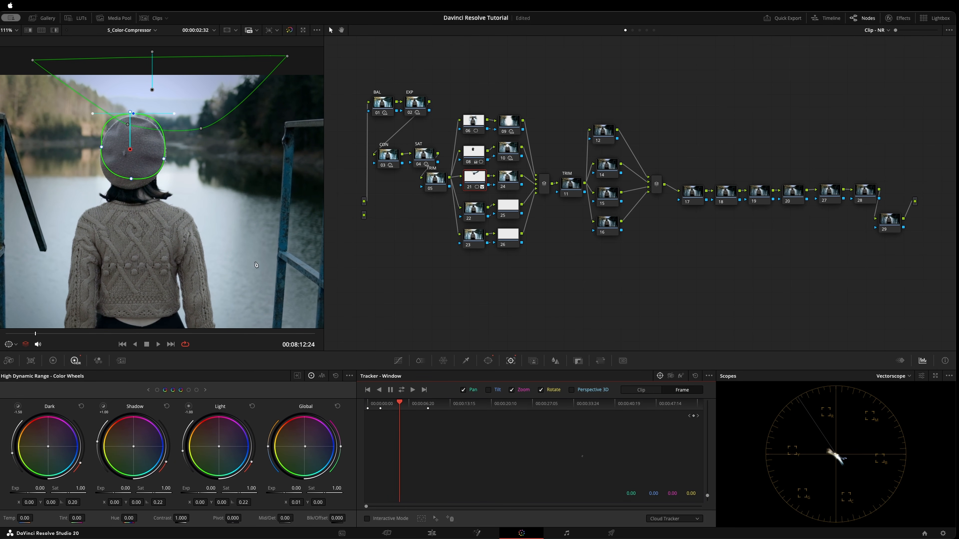
pyautogui.moveTo(130, 141); pyautogui.dragTo(105, 160)
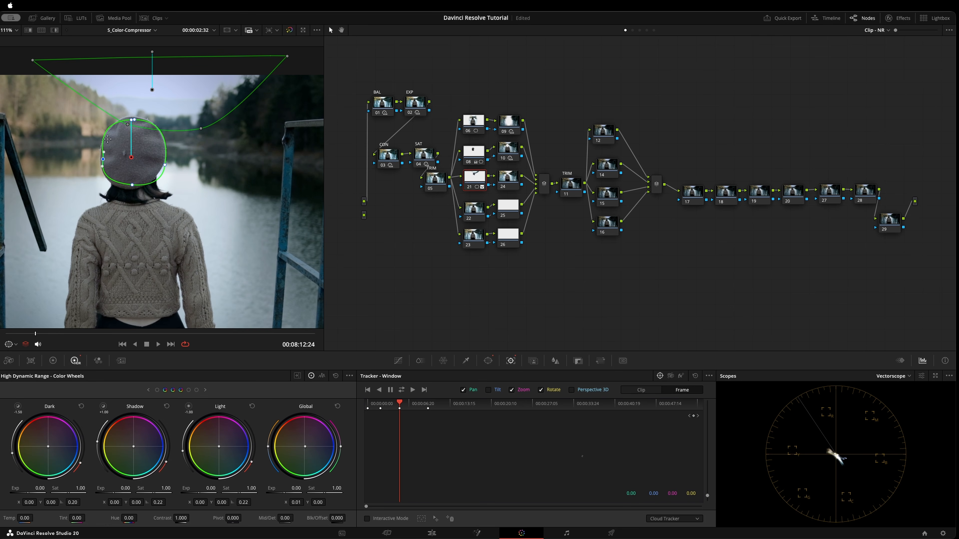
pyautogui.moveTo(105, 153); pyautogui.dragTo(104, 151)
pyautogui.moveTo(135, 121); pyautogui.dragTo(100, 120)
pyautogui.press('super+s')
# Step: Adjust the HAT window's curve points to match the hat at 00:08:11:13, and check the fit at 00:08:13:06
pyautogui.moveTo(401, 407); pyautogui.dragTo(382, 406)
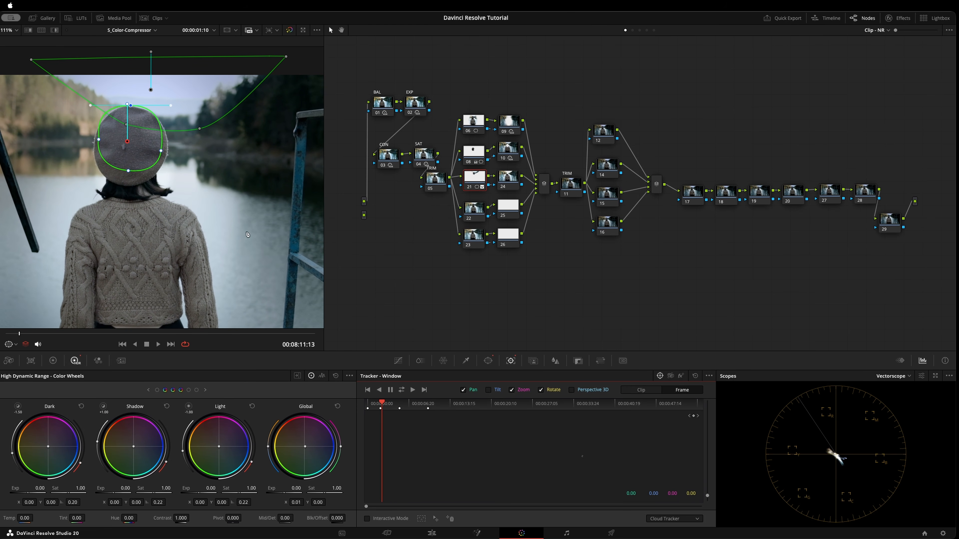
pyautogui.moveTo(161, 151); pyautogui.dragTo(166, 154)
pyautogui.moveTo(99, 140)
pyautogui.mouseDown()
pyautogui.moveTo(97, 154)
pyautogui.moveTo(97, 144)
pyautogui.mouseUp()
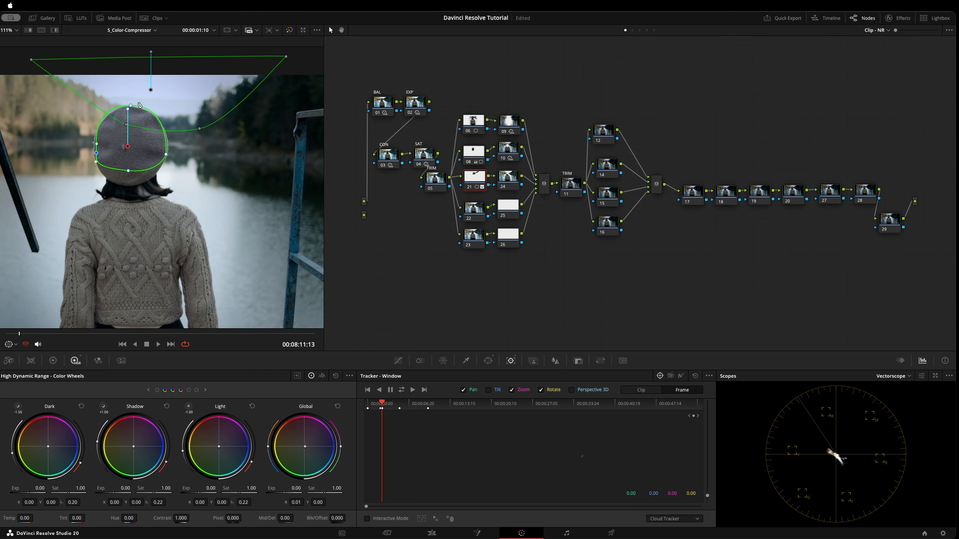
pyautogui.moveTo(130, 105); pyautogui.dragTo(103, 107)
pyautogui.click(97, 153)
pyautogui.moveTo(129, 172); pyautogui.dragTo(127, 185)
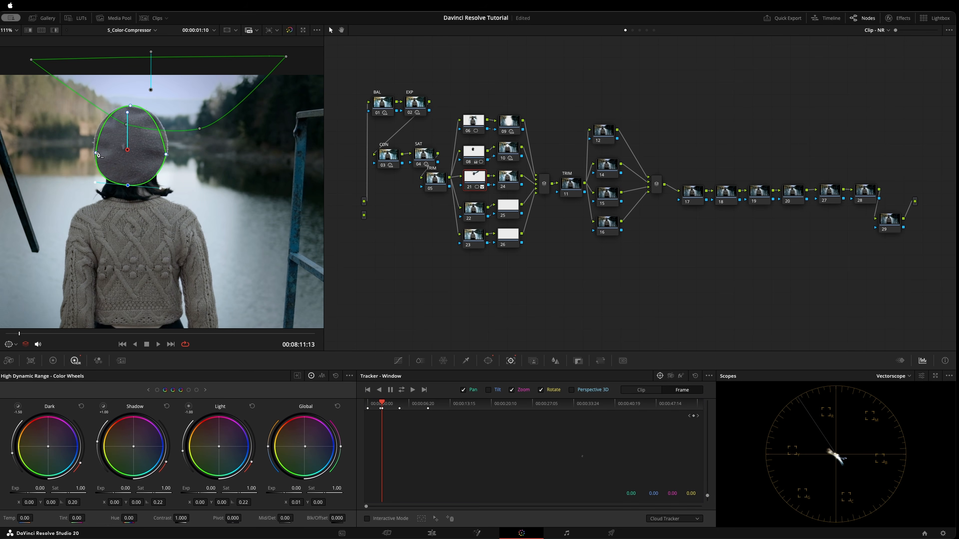
pyautogui.moveTo(96, 153); pyautogui.dragTo(94, 148)
pyautogui.moveTo(166, 154)
pyautogui.mouseDown()
pyautogui.moveTo(165, 140)
pyautogui.moveTo(167, 154)
pyautogui.mouseUp()
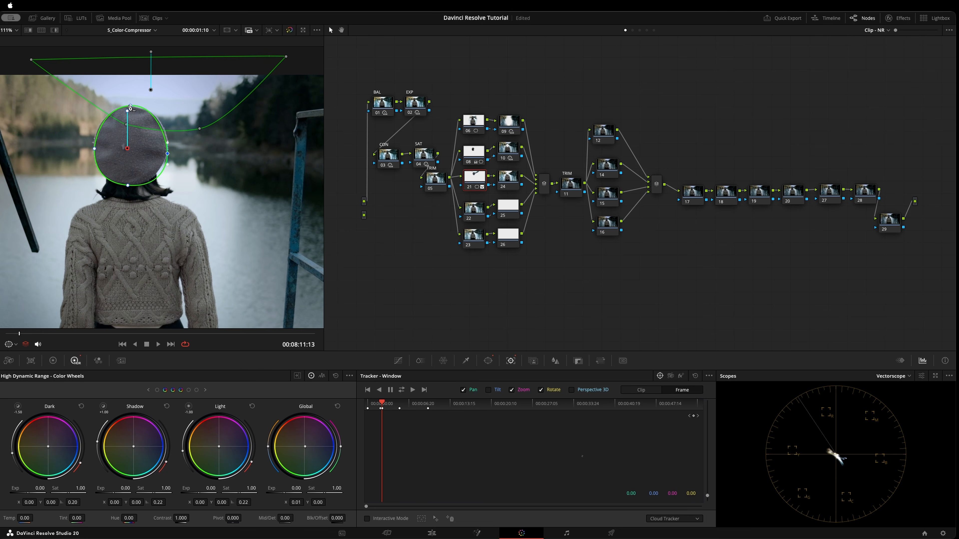
pyautogui.moveTo(129, 108); pyautogui.dragTo(139, 108)
pyautogui.moveTo(381, 404); pyautogui.dragTo(403, 405)
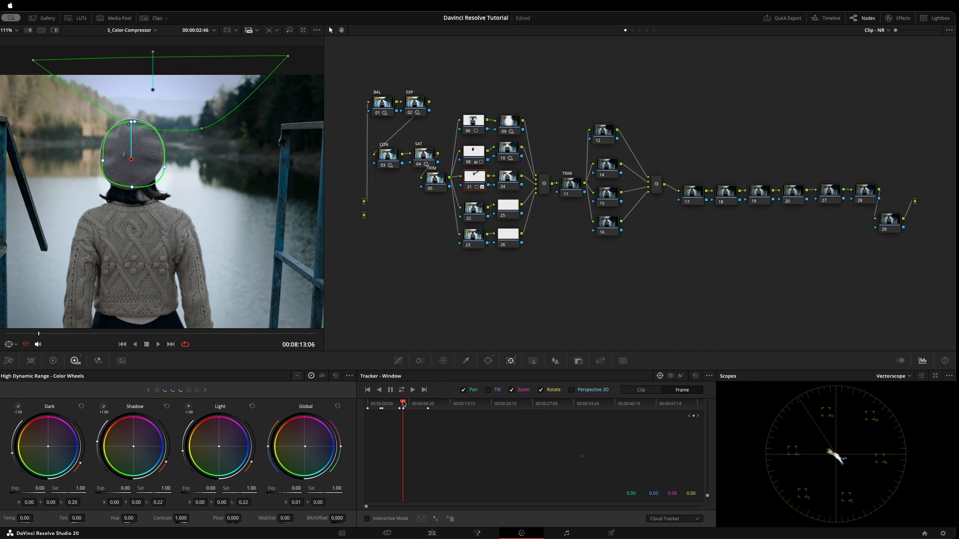
# Step: Move the HAT window outside the picture on the last frame and at 00:08:15:08, and play back the animation
pyautogui.moveTo(403, 404); pyautogui.dragTo(774, 393)
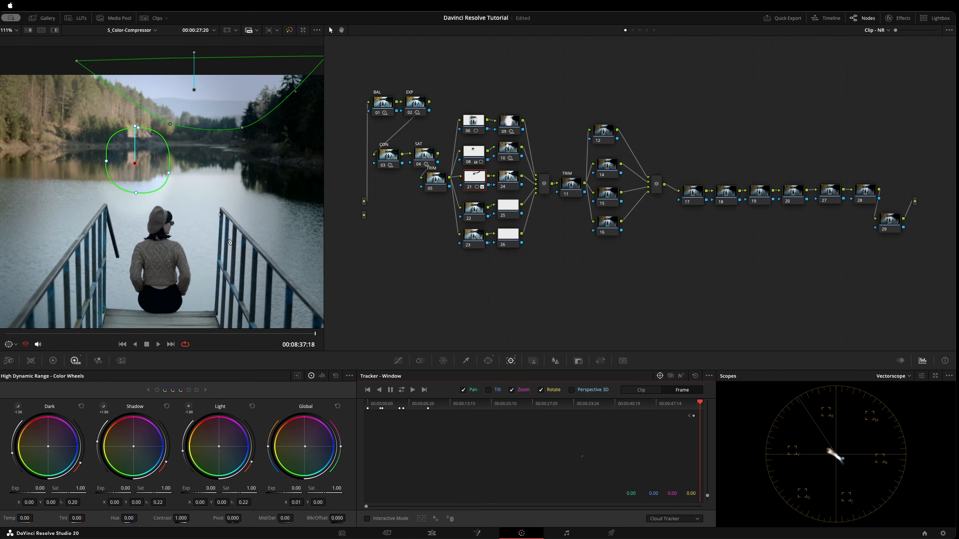
pyautogui.scroll(-6, 229, 242)
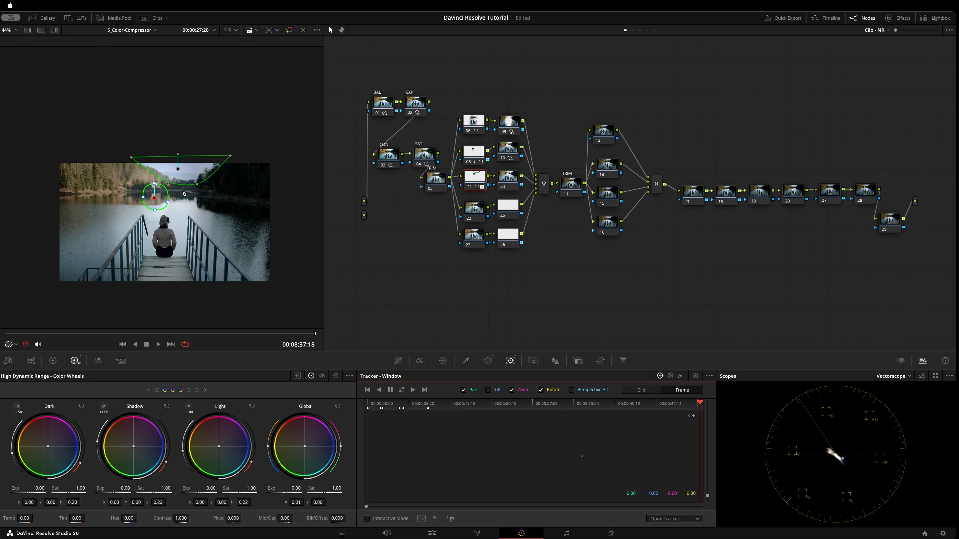
pyautogui.moveTo(154, 202); pyautogui.dragTo(294, 212)
pyautogui.moveTo(700, 403); pyautogui.dragTo(428, 402)
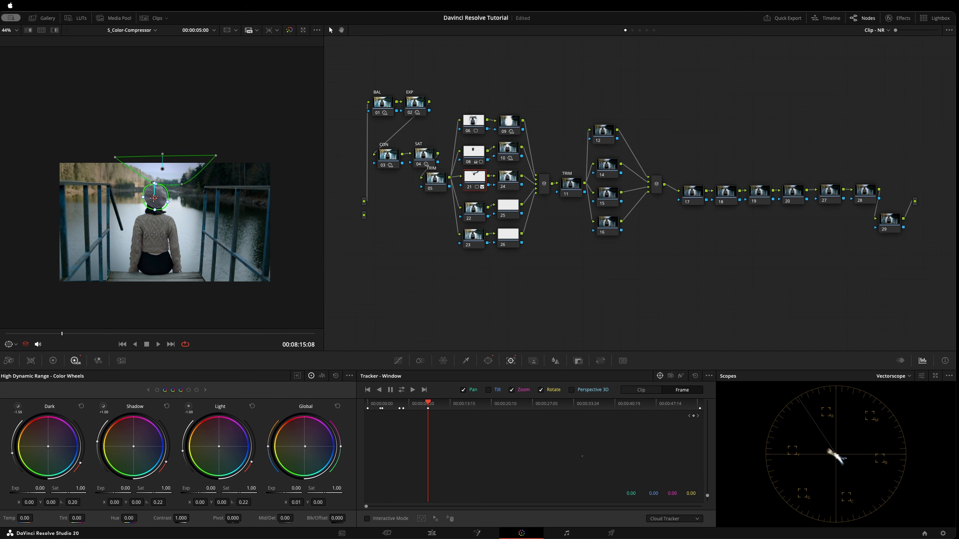
pyautogui.moveTo(153, 196); pyautogui.dragTo(300, 208)
pyautogui.press('space')
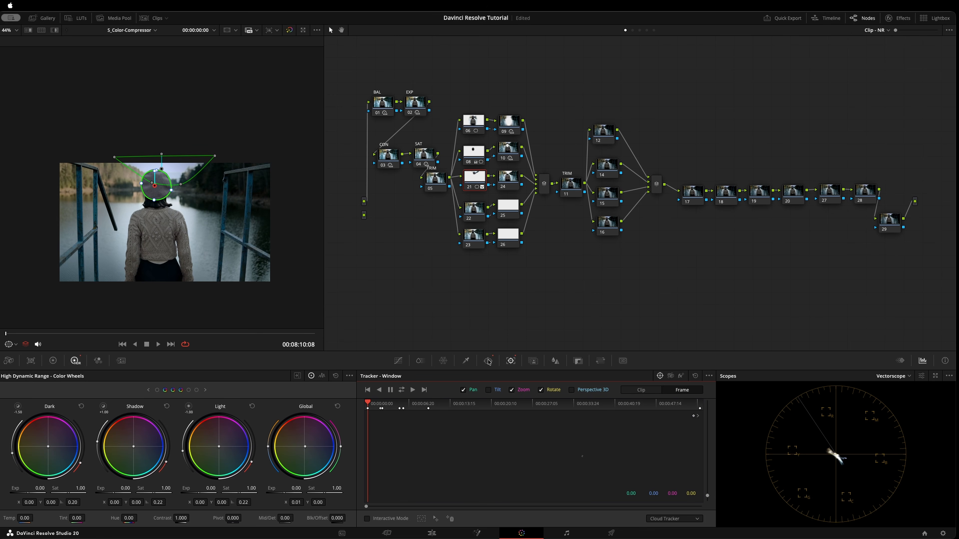
# Step: Inspect node 21's combined sky and HAT window mask in its key preview and as a highlight in the viewer
pyautogui.click(489, 361)
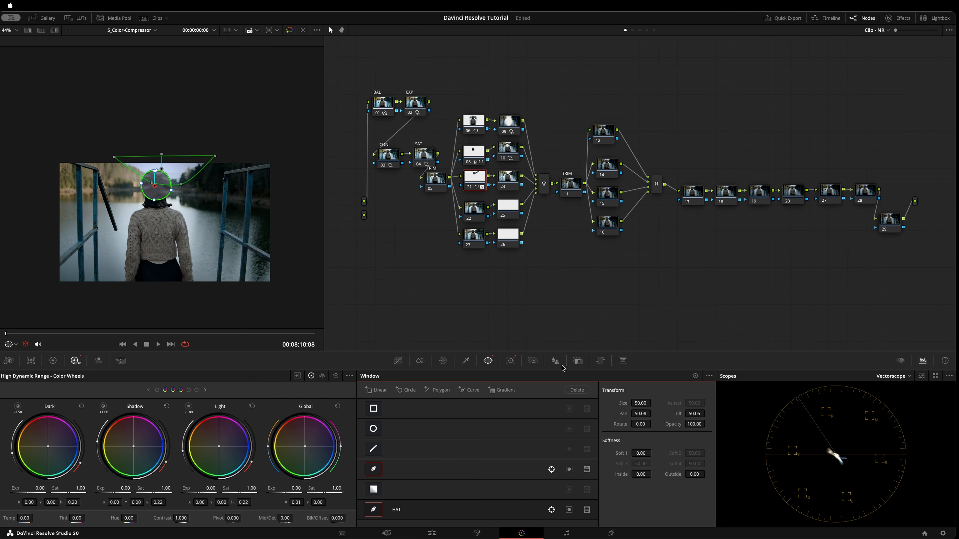
pyautogui.click(578, 361)
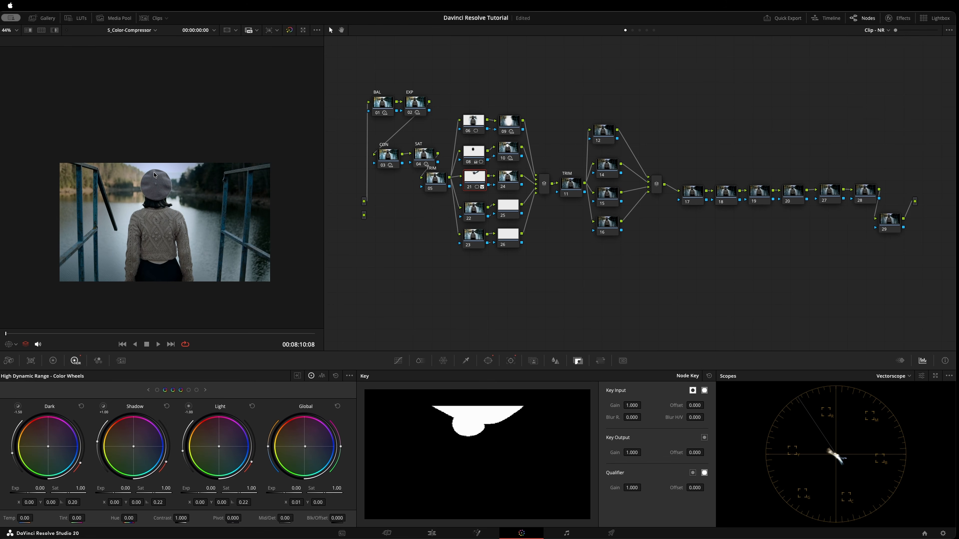
pyautogui.hotkey('shift', 'h')
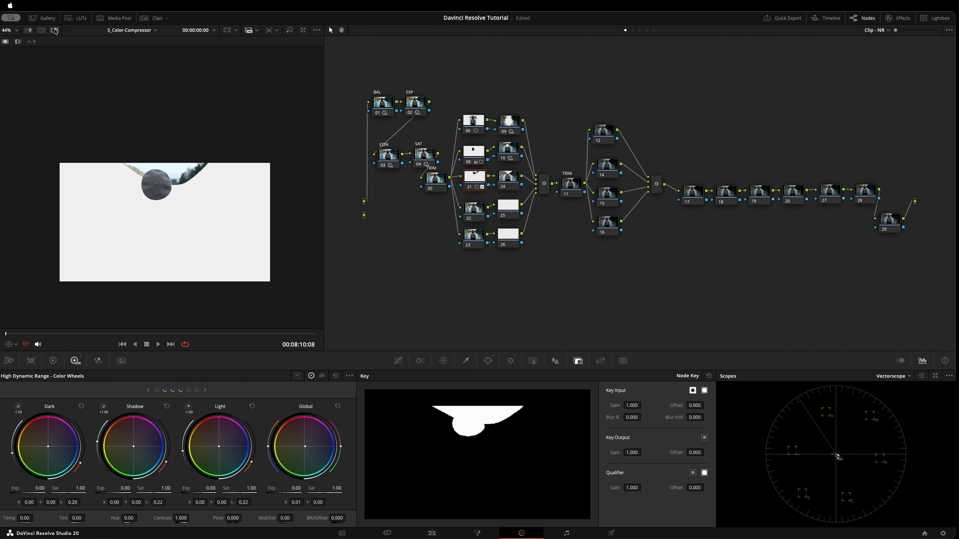
pyautogui.click(54, 30)
pyautogui.click(54, 30)
# Step: Try inverting the HAT window, revert that, and set it to subtract the hat from node 21's sky mask
pyautogui.click(488, 361)
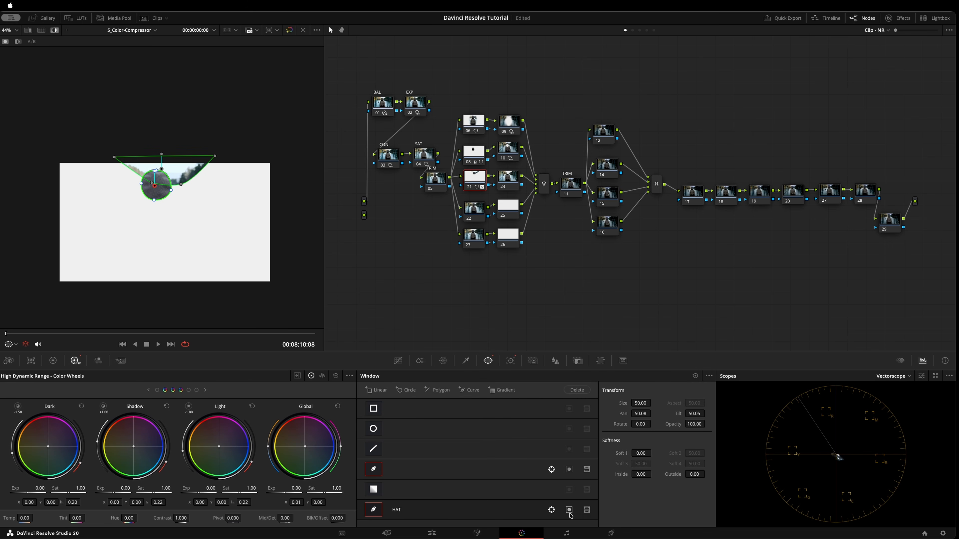
pyautogui.click(569, 511)
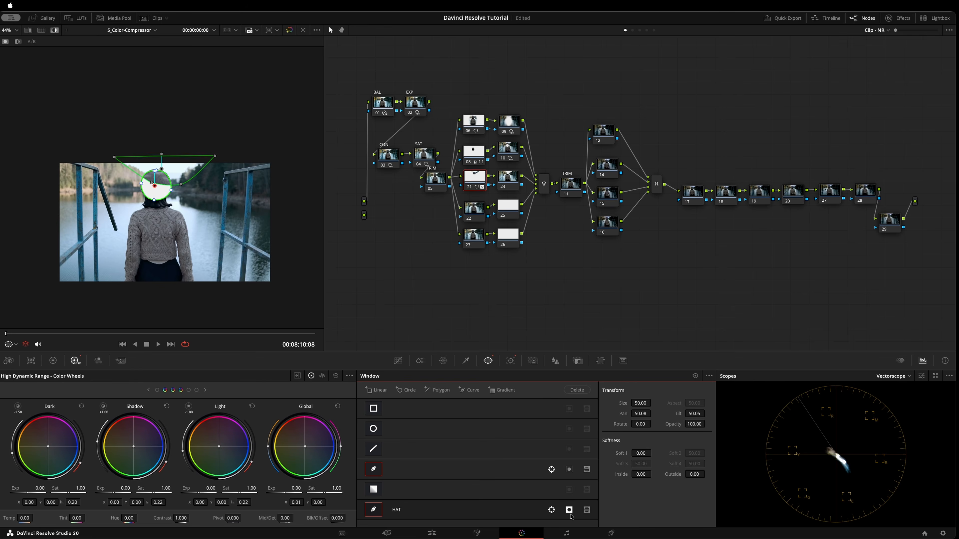
pyautogui.click(570, 511)
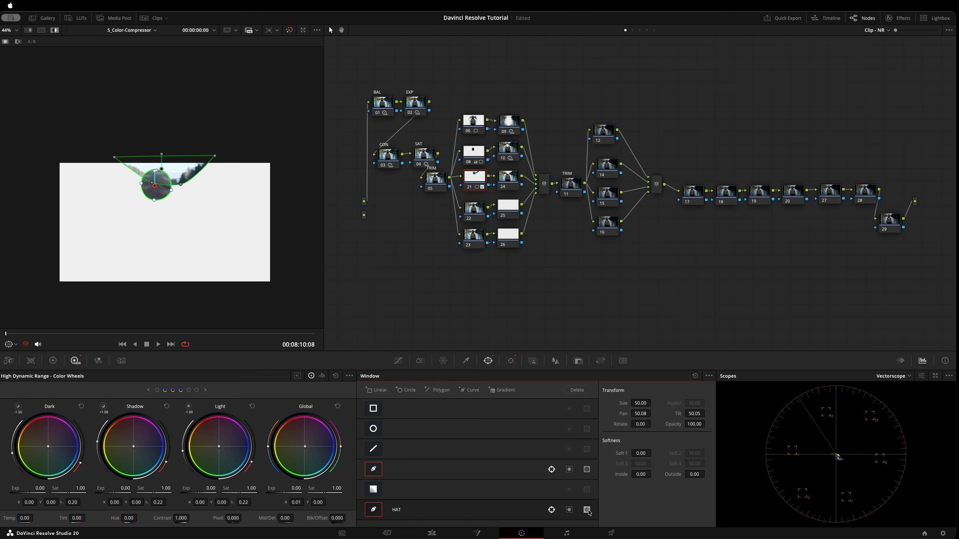
pyautogui.click(588, 511)
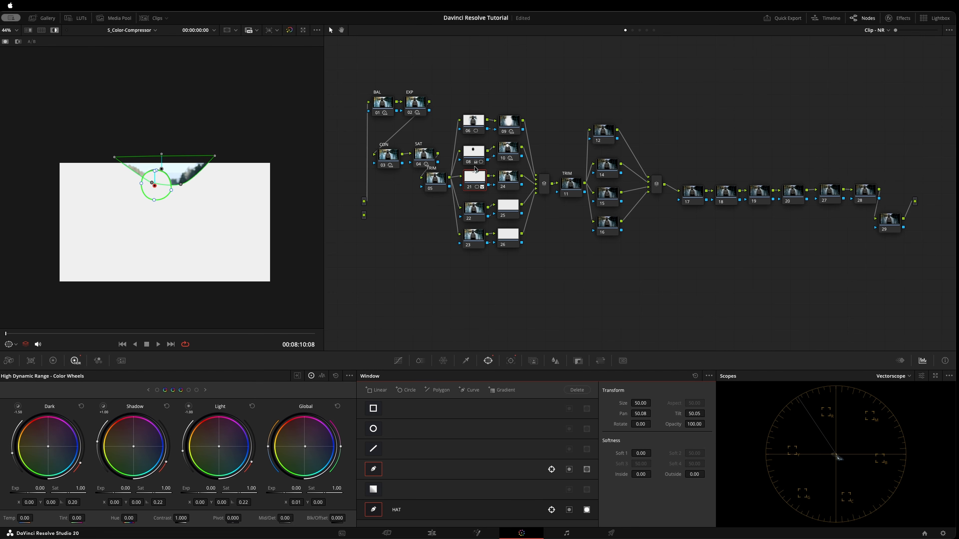
pyautogui.moveTo(475, 181); pyautogui.dragTo(473, 181)
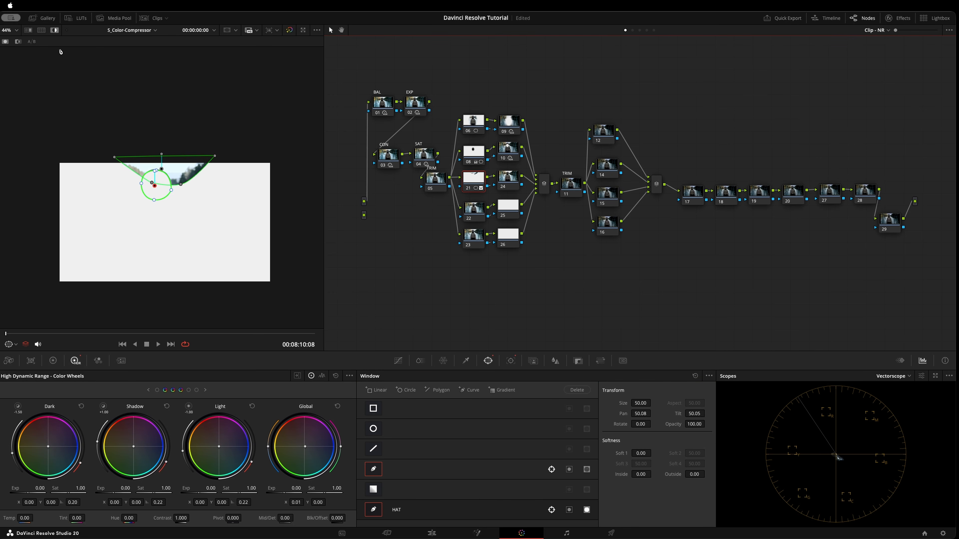
pyautogui.click(54, 31)
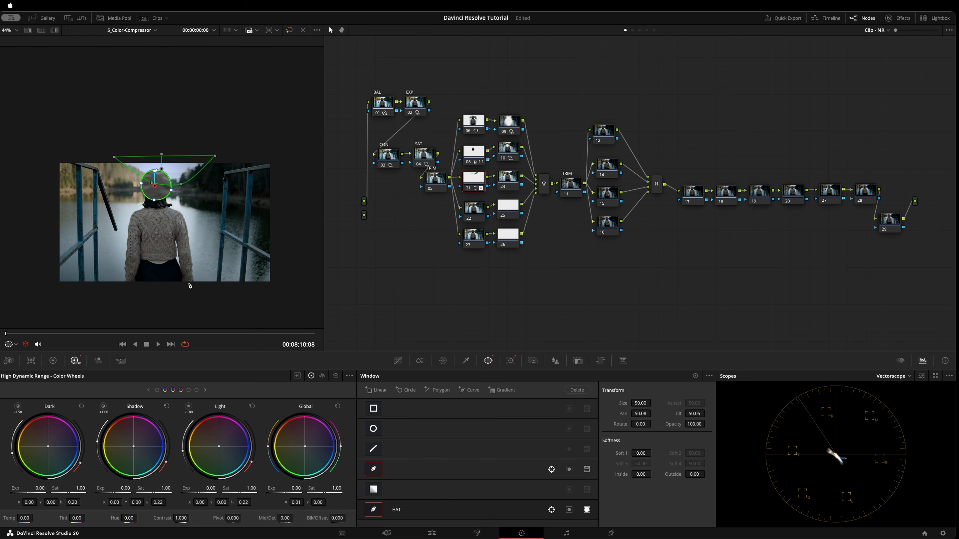
# Step: Push node 21's Global HDR wheel towards orange at X -0.20, Y 0.04 and hide the window outlines
pyautogui.scroll(2, 245, 311)
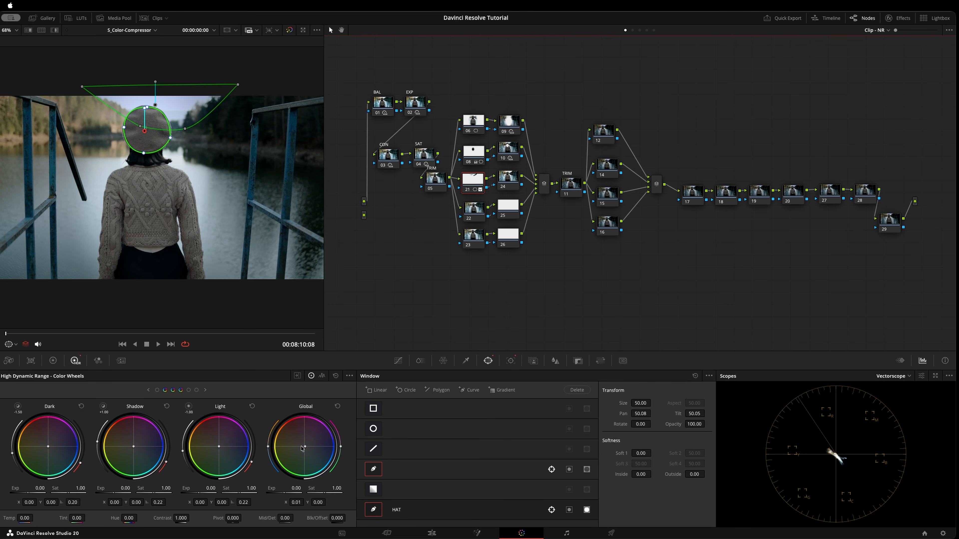
pyautogui.moveTo(303, 447); pyautogui.dragTo(292, 444)
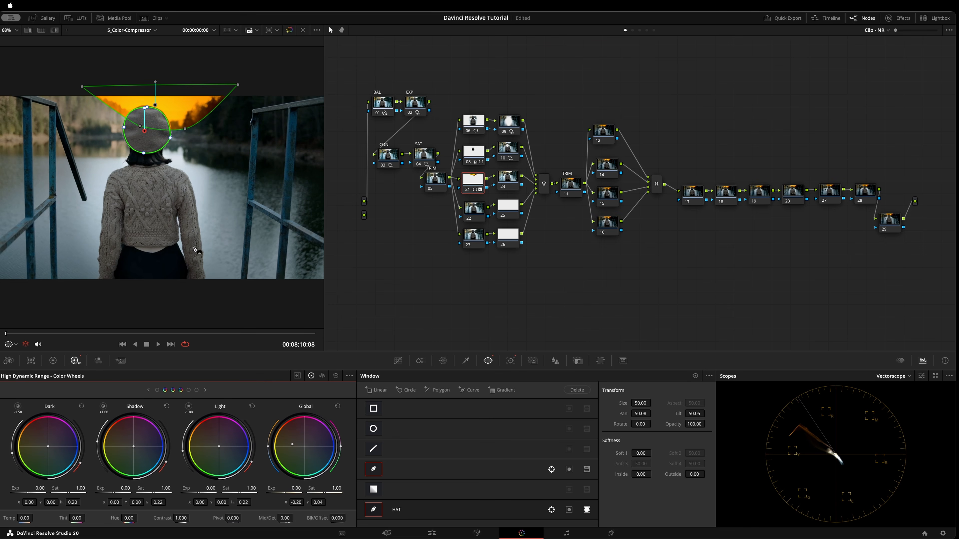
pyautogui.hotkey('shift', '`')
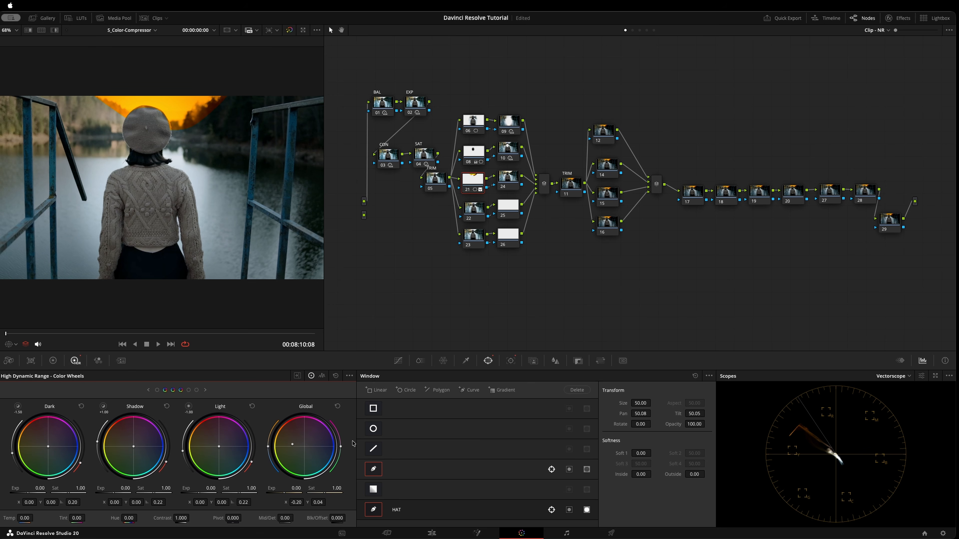
# Step: Undo the orange push on node 21 and soften the HAT window with Inside 0.72 and Outside 1.08
pyautogui.press('super+z')
pyautogui.press('super+z')
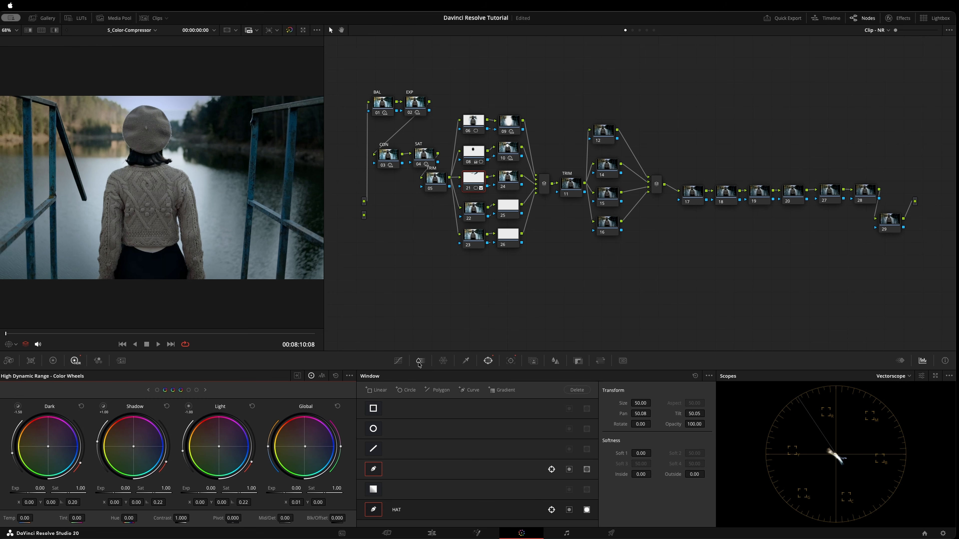
pyautogui.click(389, 514)
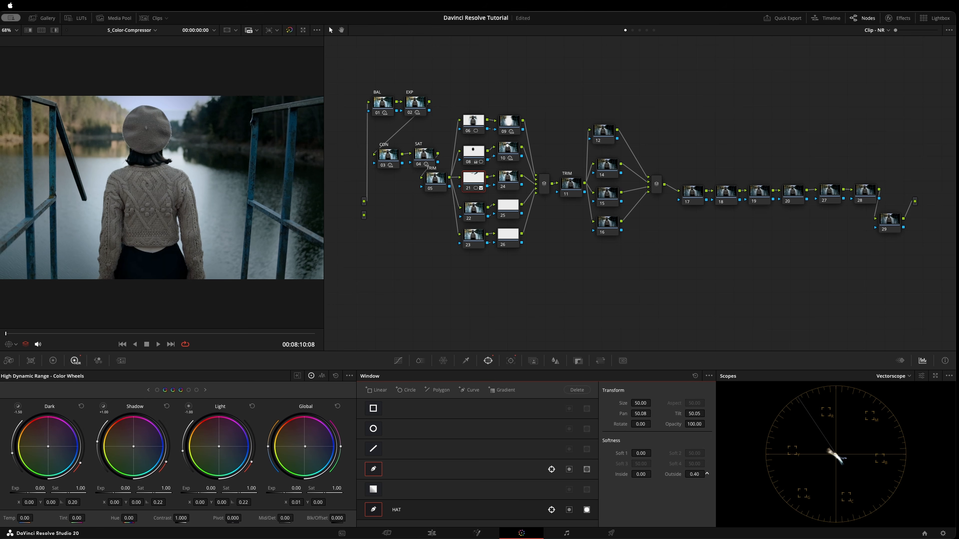
pyautogui.moveTo(707, 474); pyautogui.dragTo(709, 473)
pyautogui.hotkey('shift', '`')
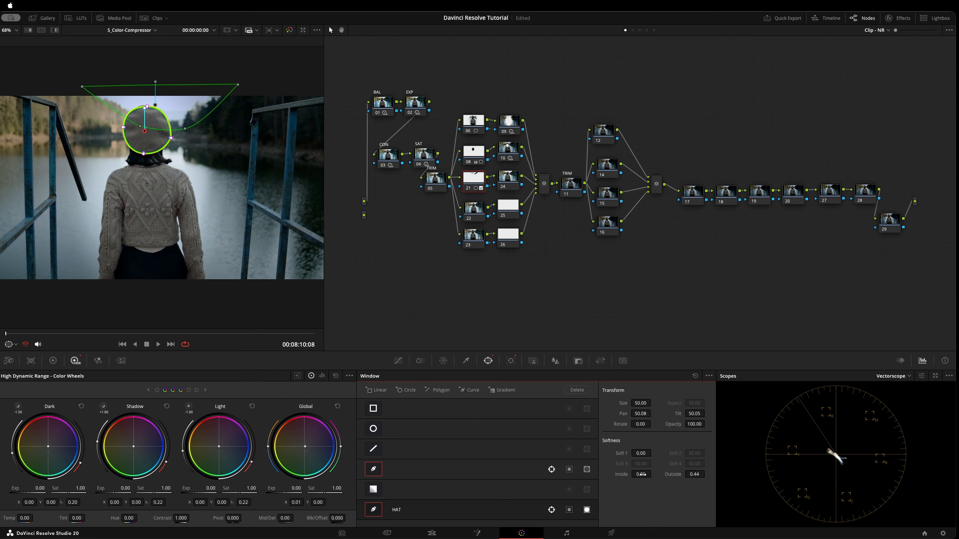
pyautogui.moveTo(621, 474); pyautogui.dragTo(708, 475)
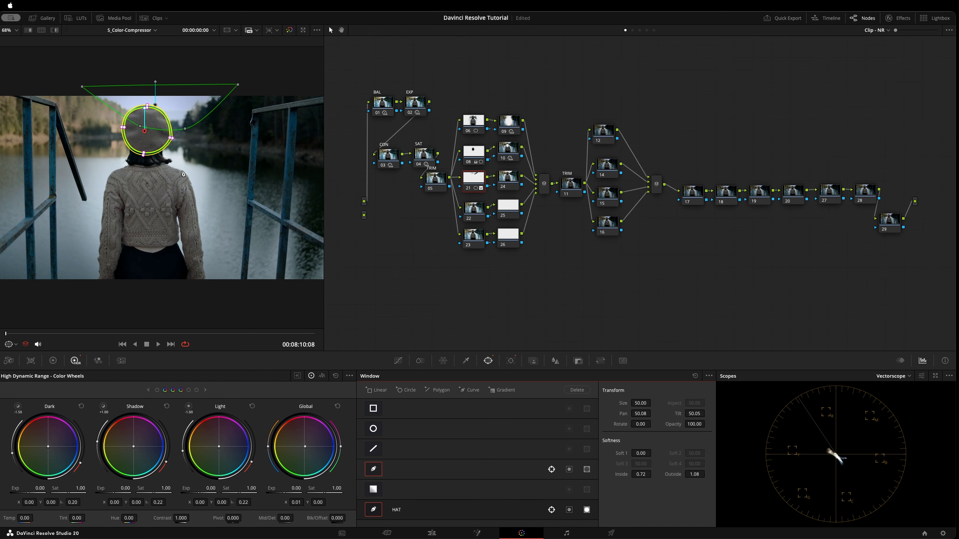
pyautogui.hotkey('shift', '`')
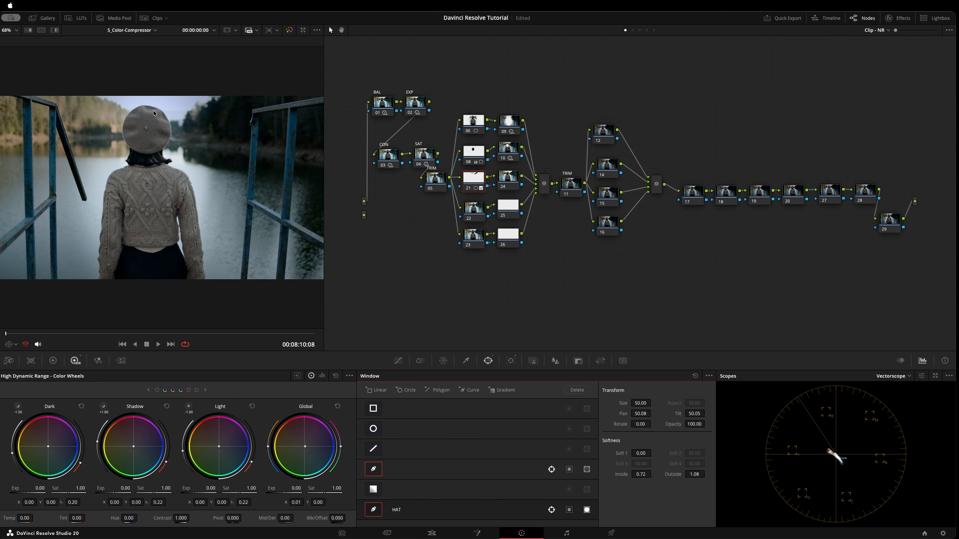
# Step: Check the mask edge around the hat up close by temporarily pushing node 21's Global wheel towards yellow at X -0.10, and undo it
pyautogui.scroll(5, 154, 113)
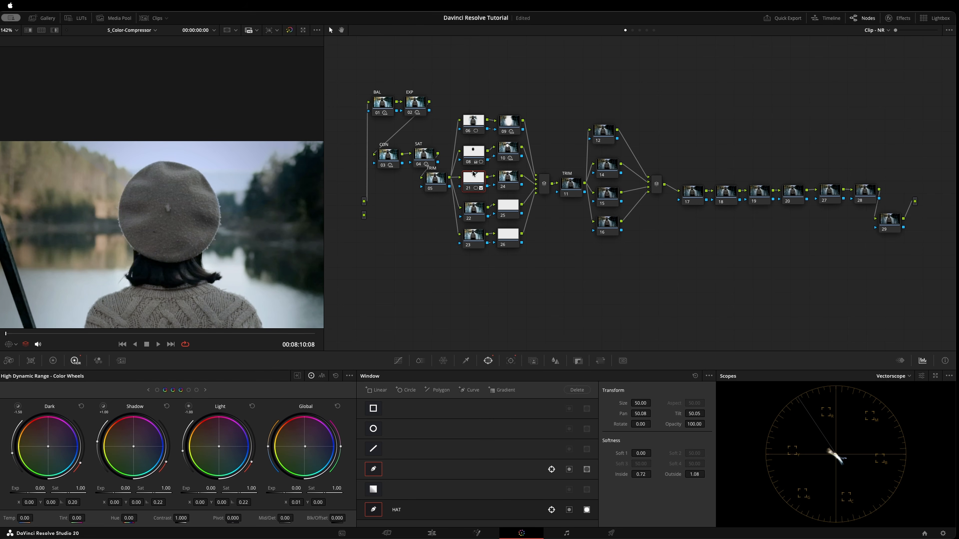
pyautogui.click(475, 180)
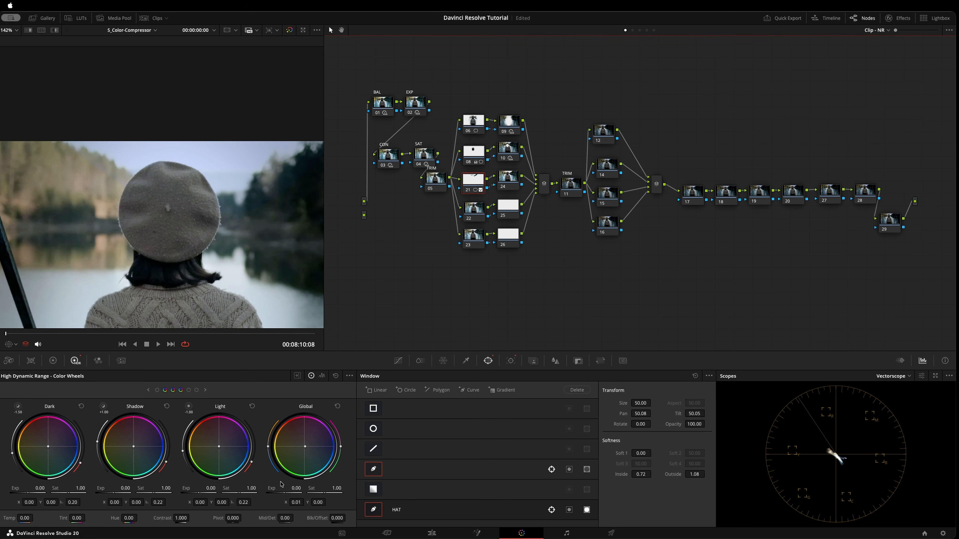
pyautogui.moveTo(302, 448); pyautogui.dragTo(295, 448)
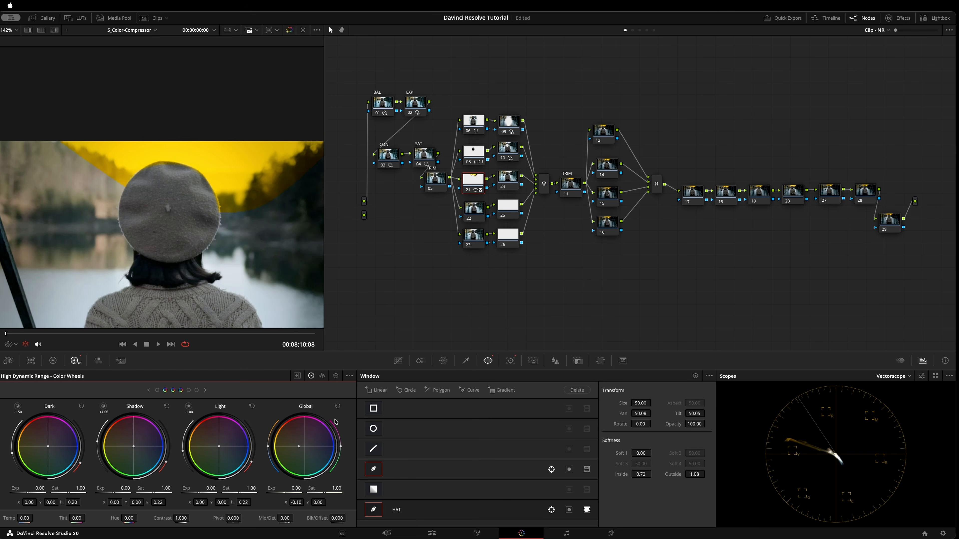
pyautogui.press('super+z')
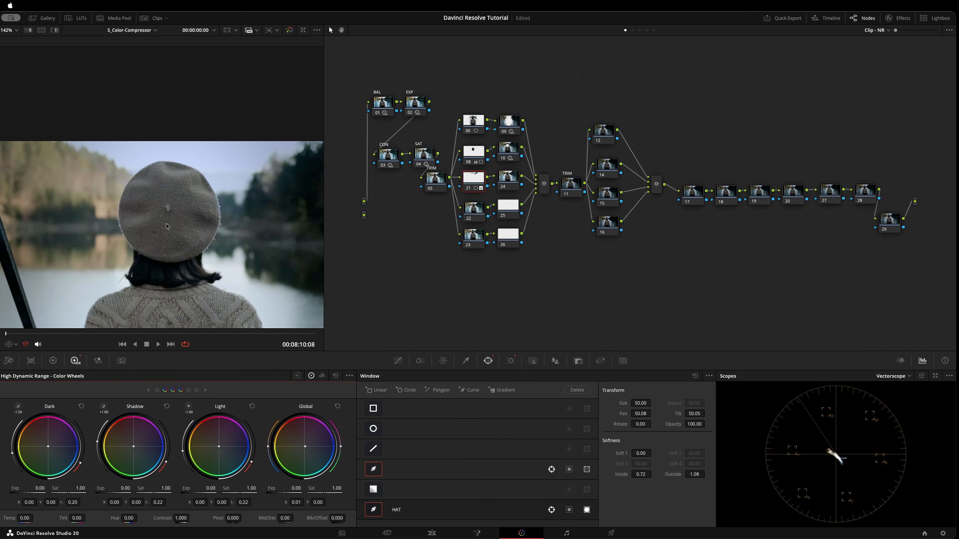
pyautogui.scroll(-5, 198, 157)
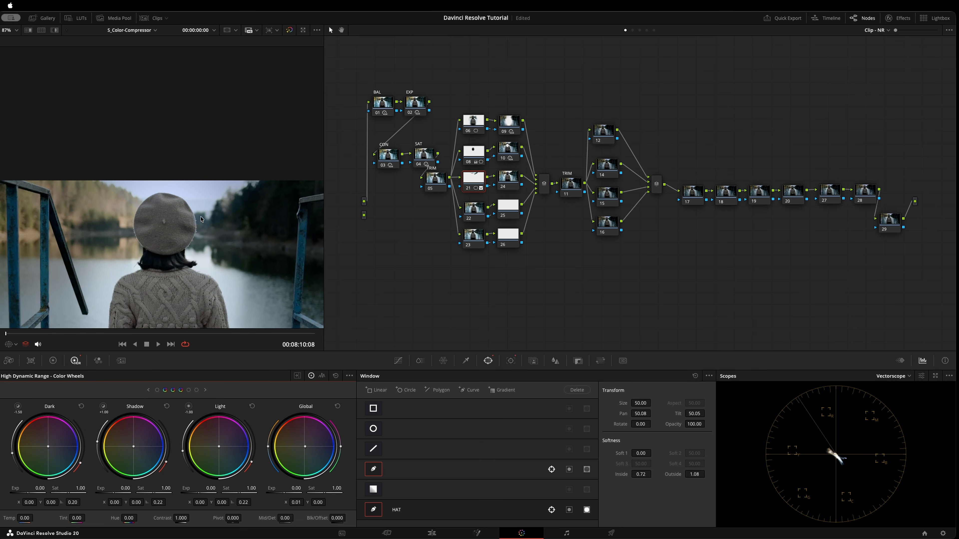
pyautogui.scroll(-1, 198, 157)
pyautogui.scroll(-1, 121, 140)
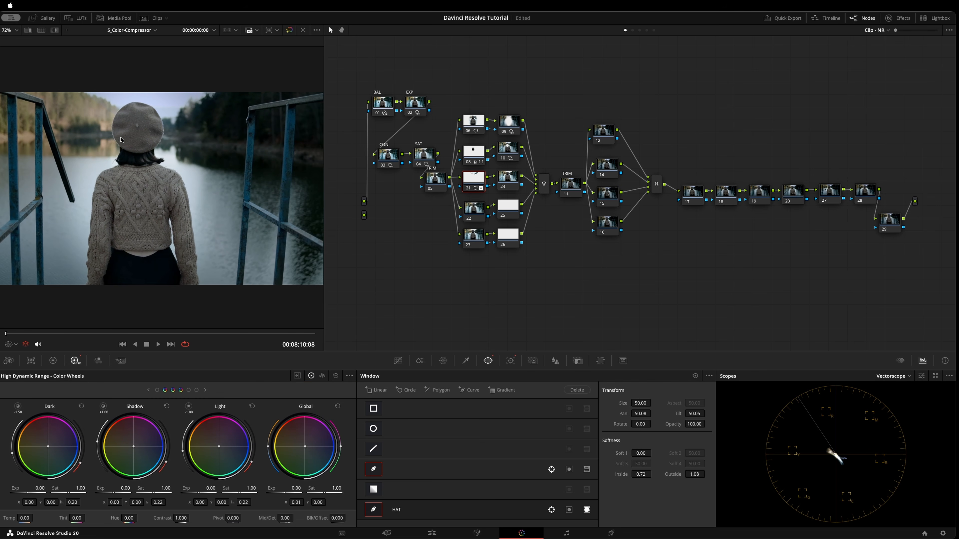
pyautogui.scroll(-2, 111, 197)
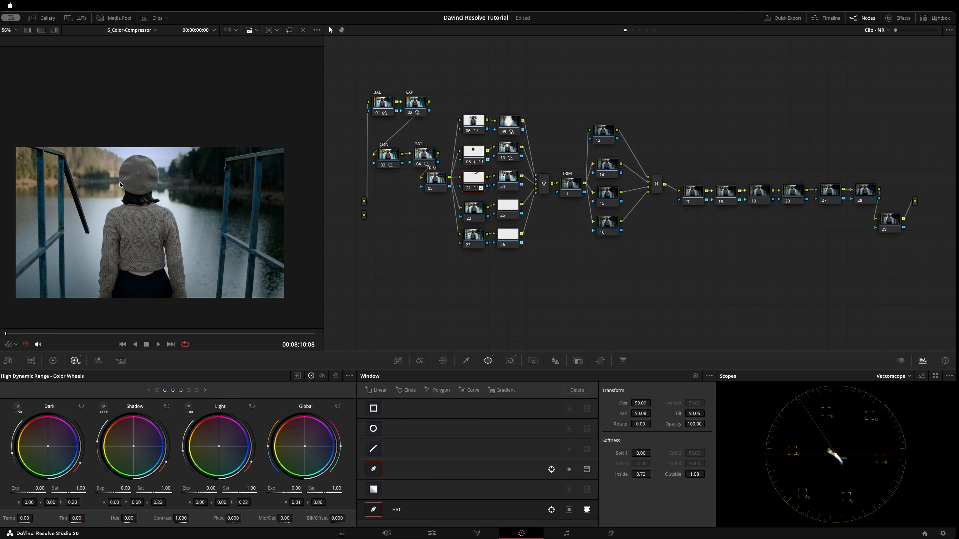
pyautogui.scroll(1, 154, 200)
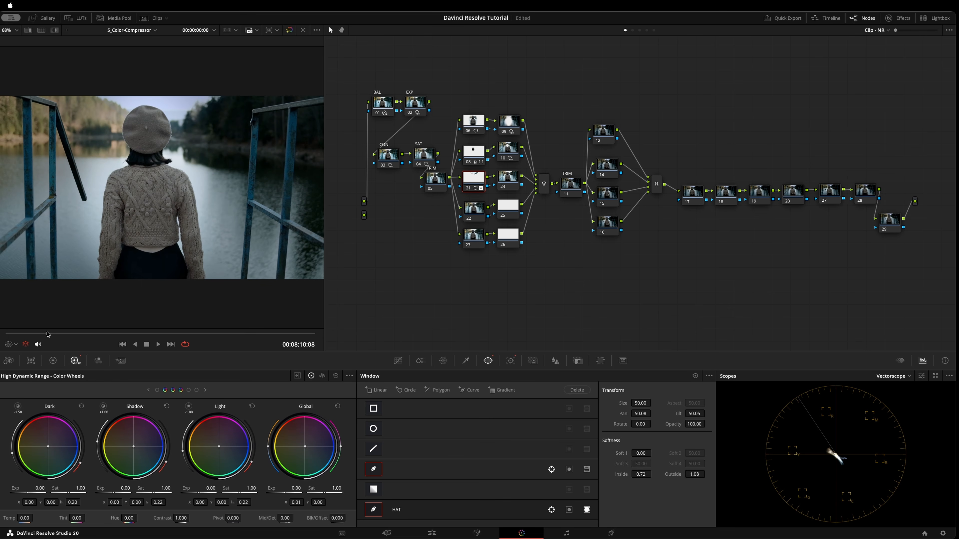
# Step: Go to 00:08:24:24 in the clip and lower node 21's Global HDR exposure to -0.38
pyautogui.moveTo(47, 333); pyautogui.dragTo(171, 334)
pyautogui.moveTo(167, 284); pyautogui.dragTo(171, 251)
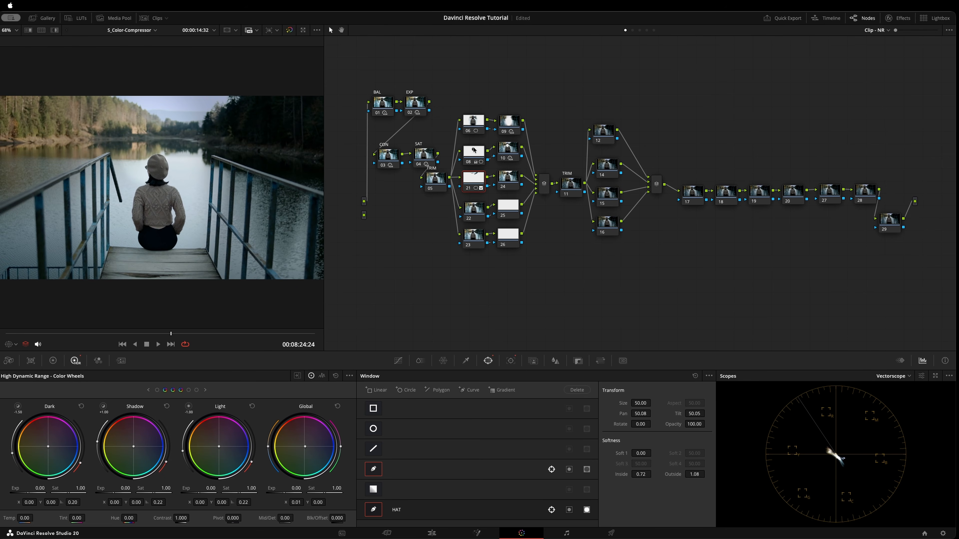
pyautogui.click(474, 181)
pyautogui.moveTo(287, 490); pyautogui.dragTo(274, 490)
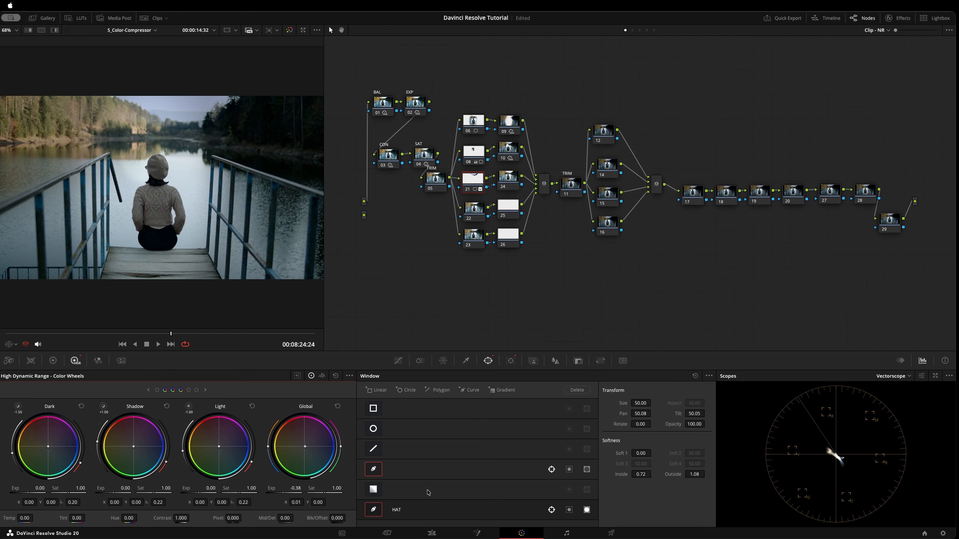
# Step: Name node 21's unnamed sky window SKY
pyautogui.click(443, 473)
pyautogui.doubleClick(417, 468)
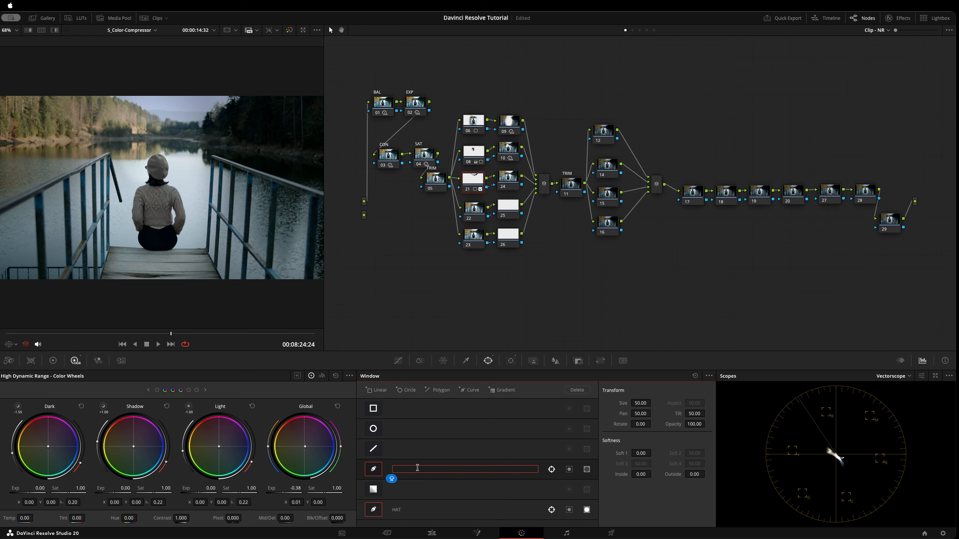
pyautogui.write('SKY')
pyautogui.press('Return')
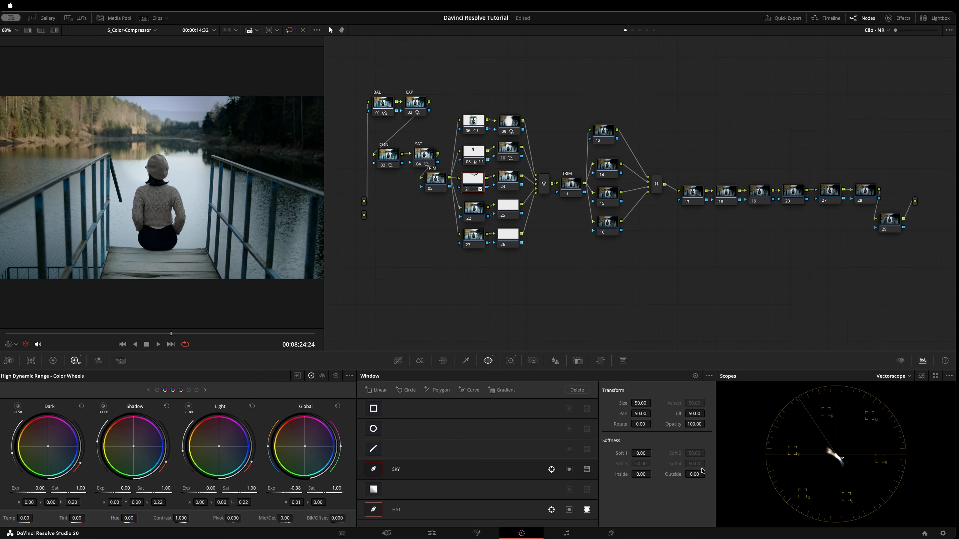
# Step: Soften the SKY window with Inside 2.20 and Outside 2.14, and reset node 21's Global exposure
pyautogui.moveTo(701, 470); pyautogui.dragTo(707, 474)
pyautogui.hotkey('shift', '`')
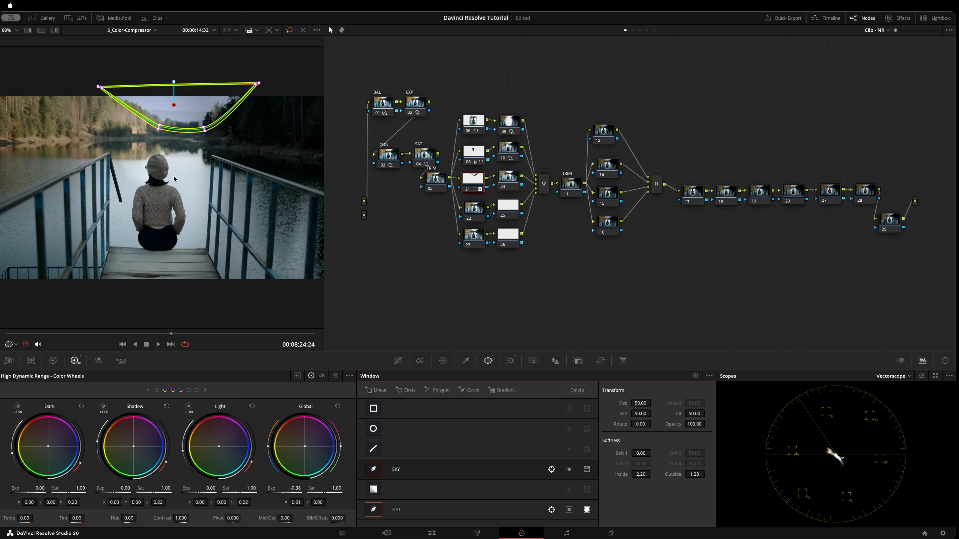
pyautogui.hotkey('shift', '`')
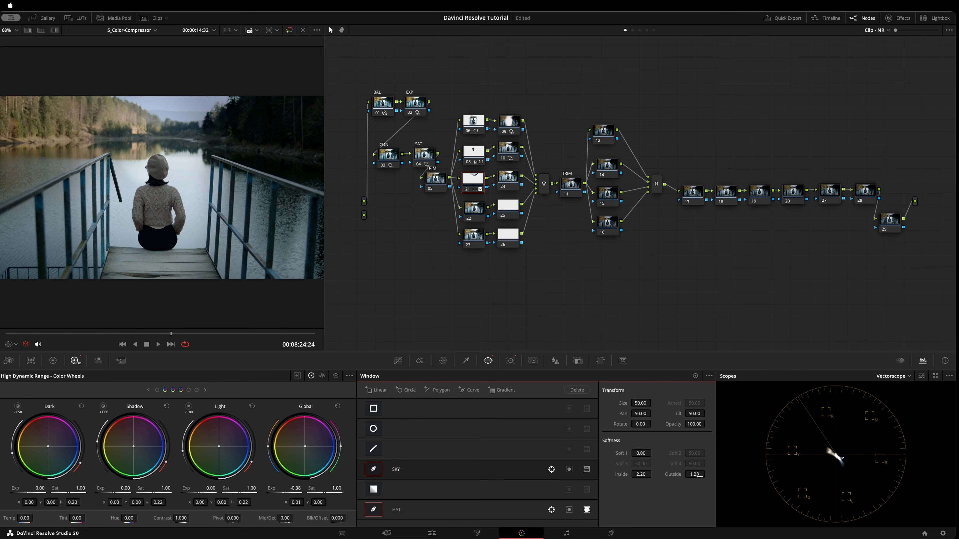
pyautogui.moveTo(694, 474); pyautogui.dragTo(706, 472)
pyautogui.moveTo(299, 491)
pyautogui.mouseDown()
pyautogui.moveTo(264, 491)
pyautogui.moveTo(295, 491)
pyautogui.mouseUp()
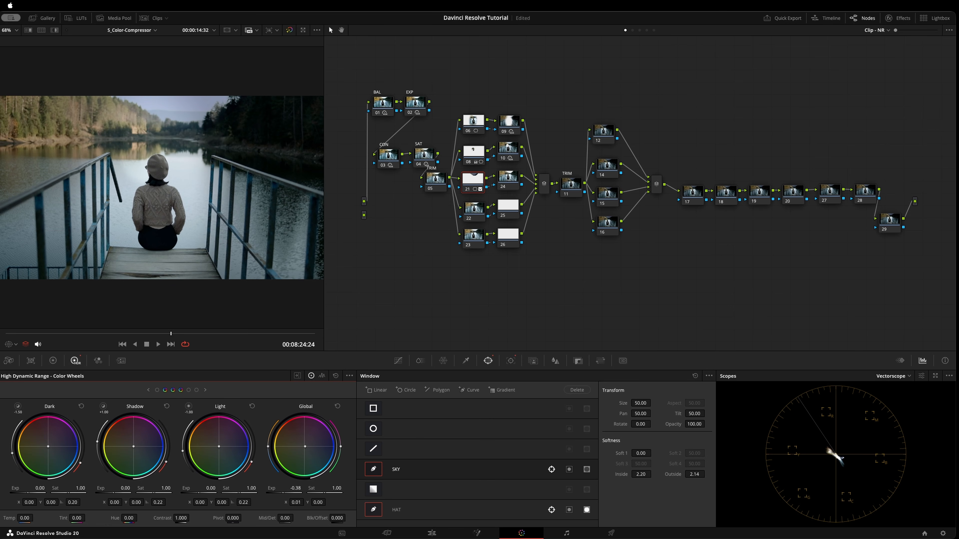
pyautogui.doubleClick(271, 490)
# Step: Select node 22 and look through its curves, including Custom, Hue Vs Hue and Sat Vs Sat
pyautogui.click(477, 212)
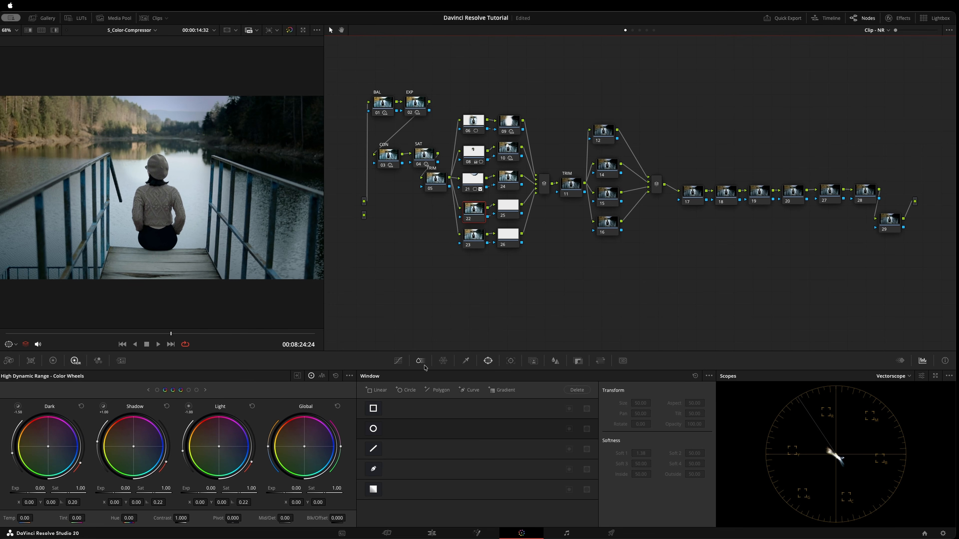
pyautogui.click(398, 361)
pyautogui.click(398, 362)
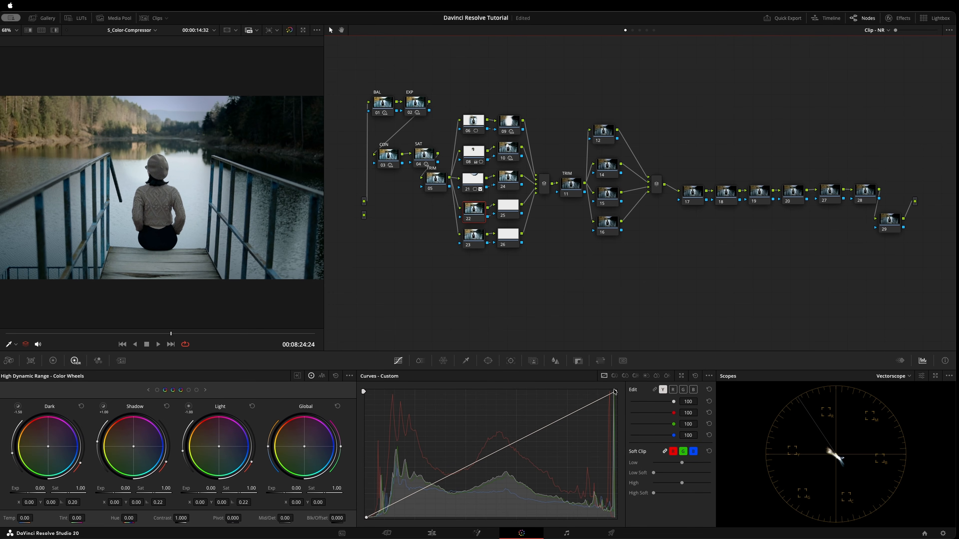
pyautogui.click(615, 376)
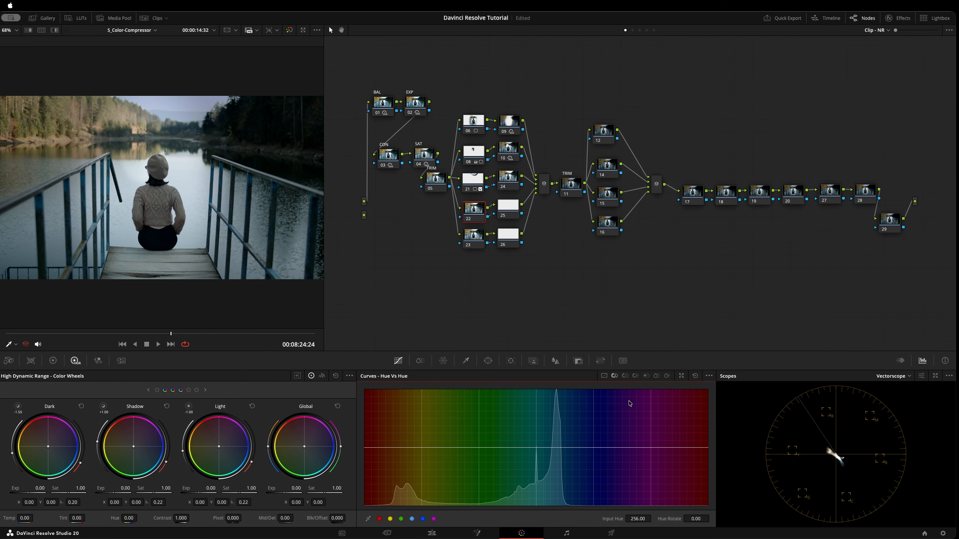
pyautogui.click(657, 376)
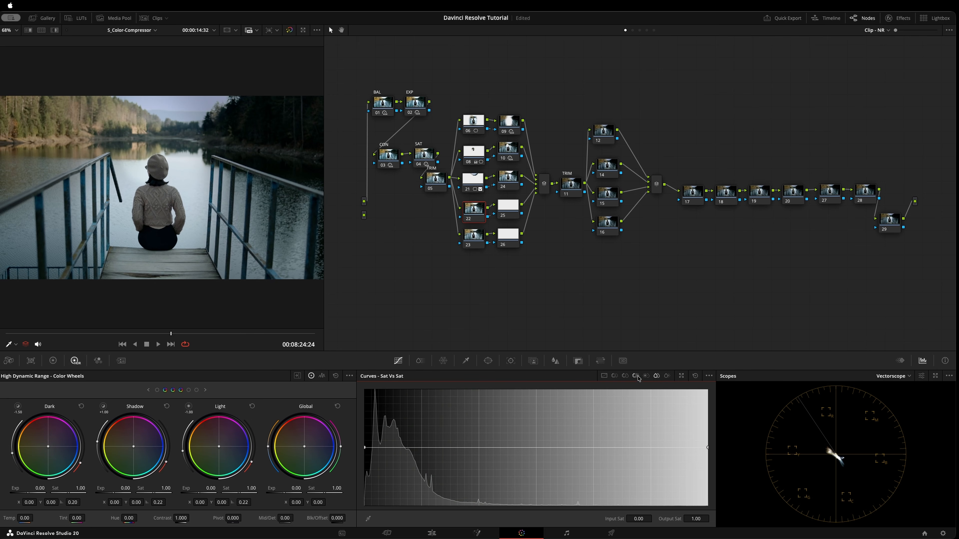
pyautogui.click(666, 378)
pyautogui.click(656, 376)
# Step: Lower node 22's Light exposure to -0.15 and switch the scope to Parade after viewing the Waveform
pyautogui.moveTo(208, 488); pyautogui.dragTo(203, 488)
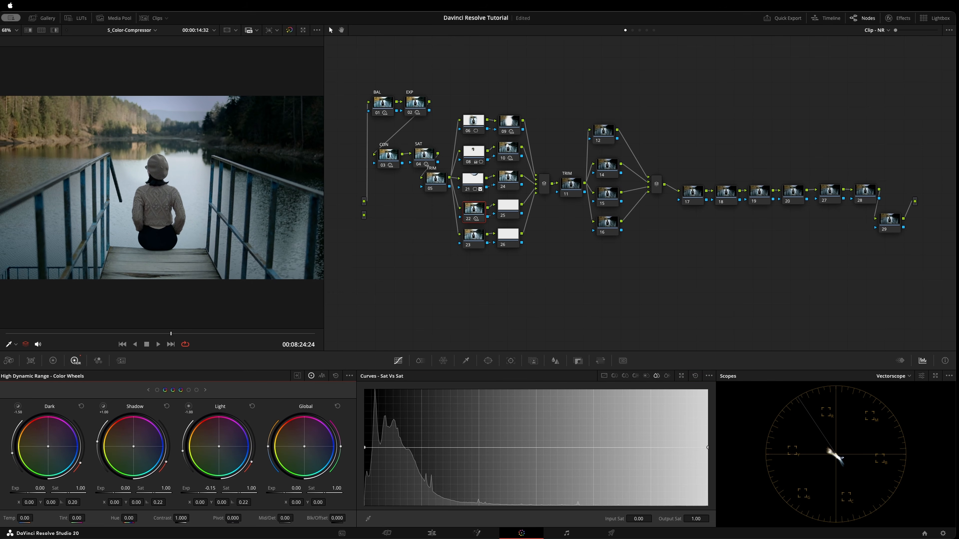
pyautogui.click(891, 376)
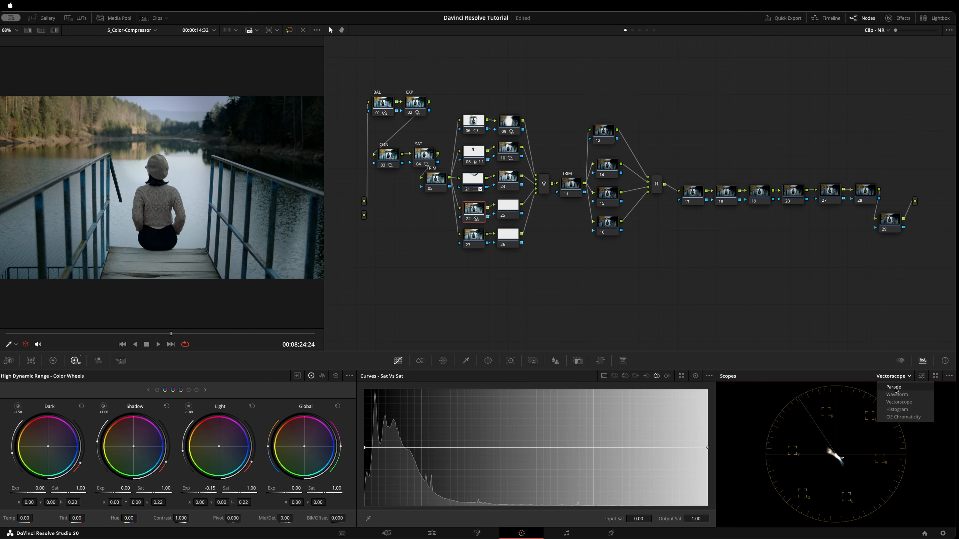
pyautogui.click(901, 394)
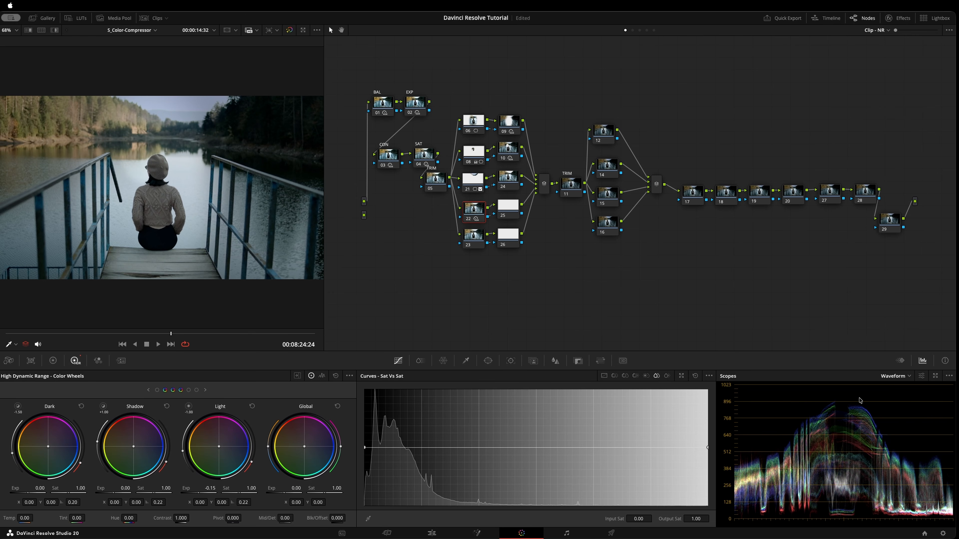
pyautogui.click(894, 376)
pyautogui.click(897, 386)
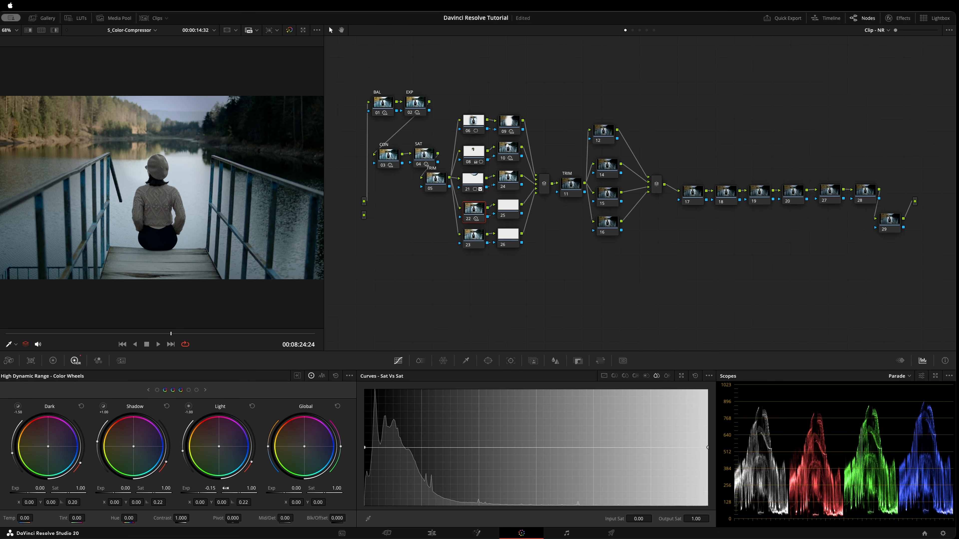
# Step: Try Light exposure -0.70 with Shadow exposure 0.15, and Highlight exposure -0.12, on node 22, resetting the HDR wheels after each attempt
pyautogui.moveTo(210, 488); pyautogui.dragTo(131, 489)
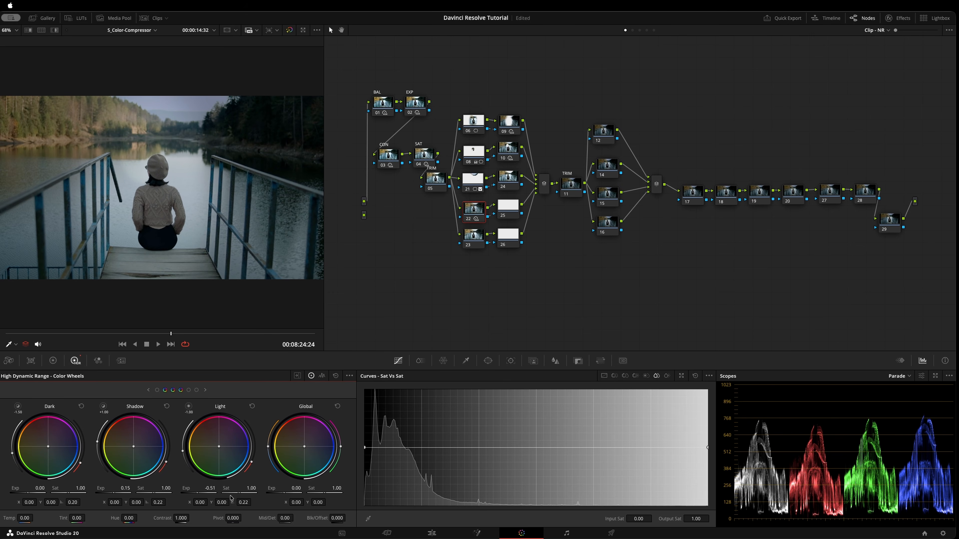
pyautogui.moveTo(215, 490); pyautogui.dragTo(185, 489)
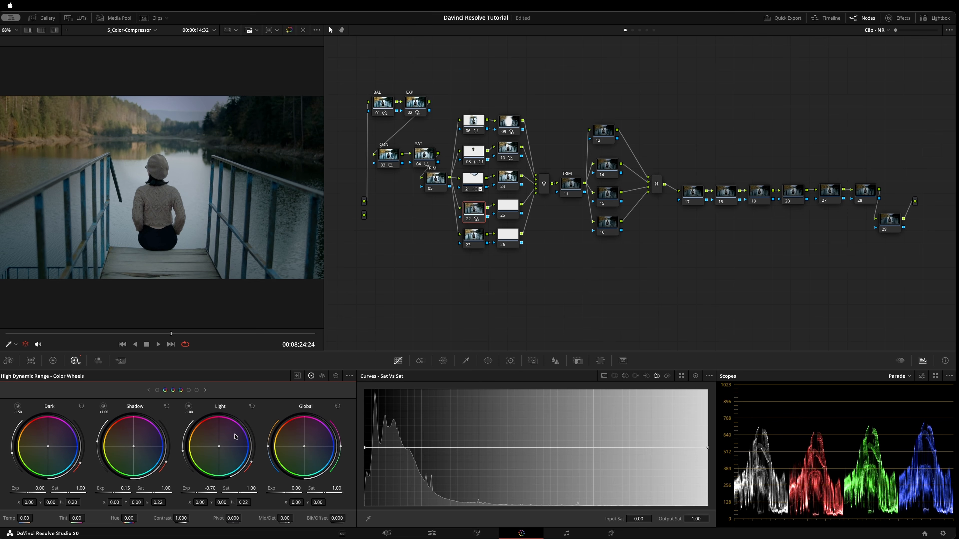
pyautogui.click(336, 376)
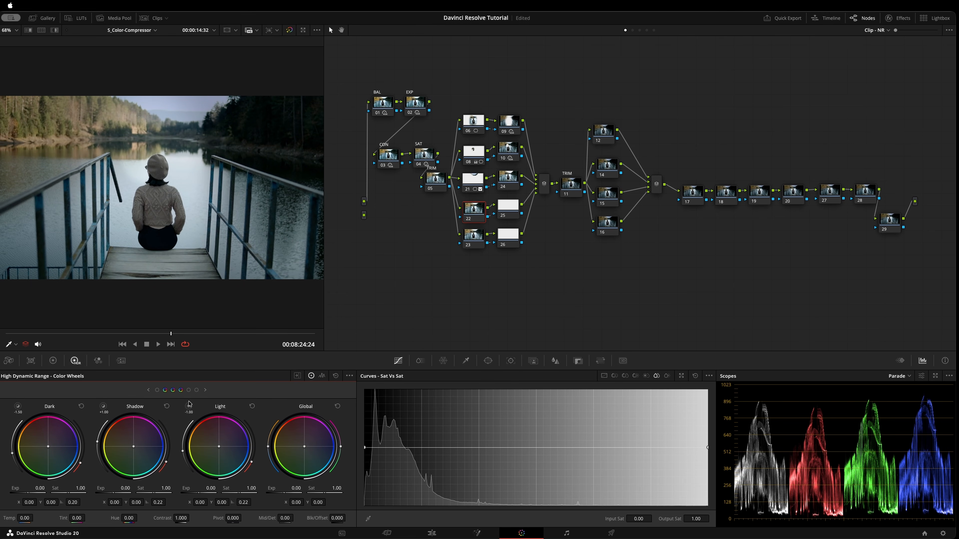
pyautogui.click(189, 389)
pyautogui.moveTo(210, 488); pyautogui.dragTo(231, 489)
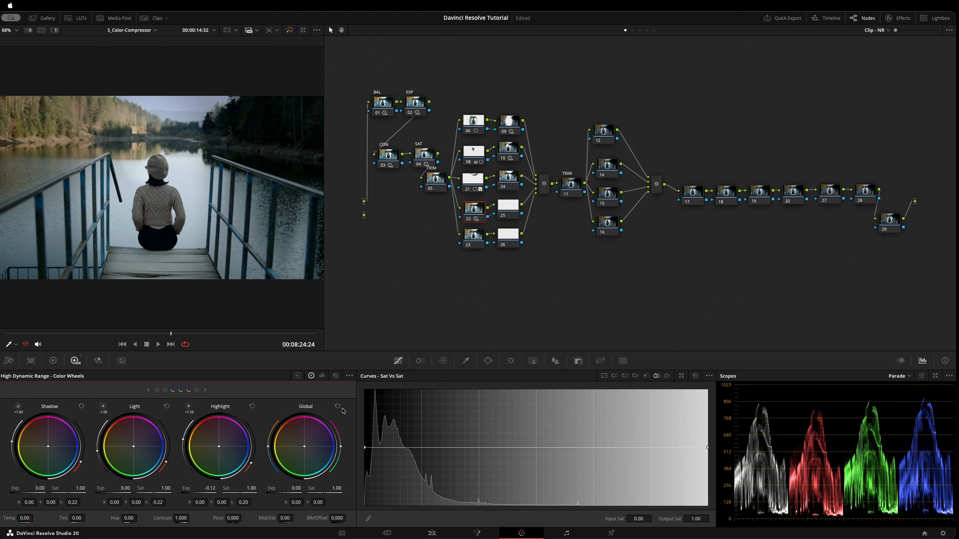
pyautogui.click(335, 376)
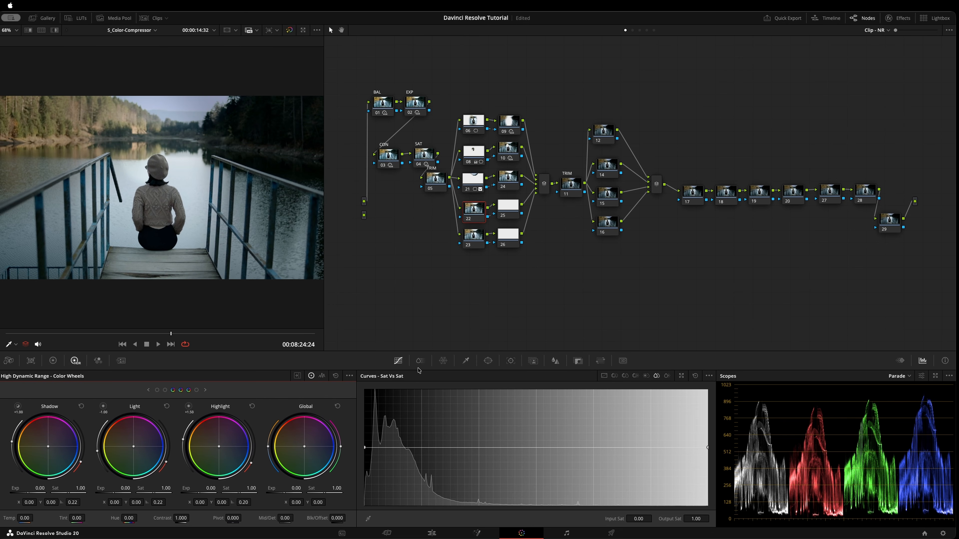
# Step: Lower node 22's Highlights to -0.75 in the Primaries Log Wheels
pyautogui.click(53, 361)
pyautogui.click(336, 377)
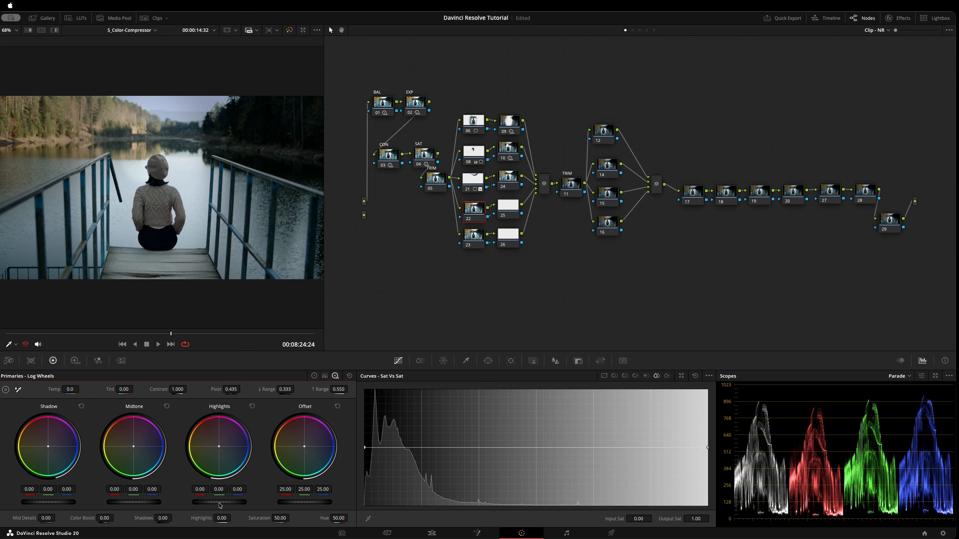
pyautogui.moveTo(219, 502); pyautogui.dragTo(210, 502)
pyautogui.moveTo(219, 503)
pyautogui.mouseDown()
pyautogui.moveTo(239, 502)
pyautogui.moveTo(203, 503)
pyautogui.mouseUp()
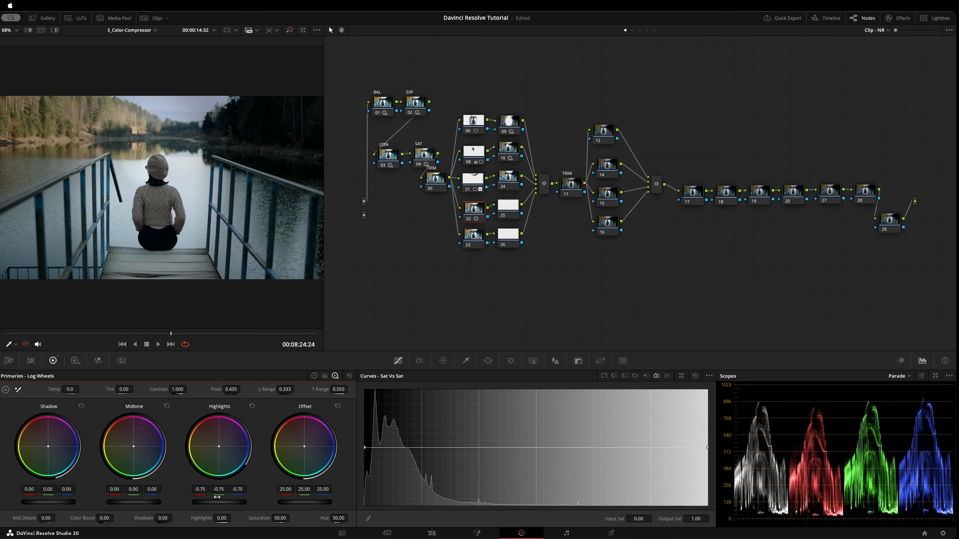
# Step: Try a pivot of .366 and a brighter Highlights wheel on node 22 in the Log Wheels
pyautogui.click(231, 390)
pyautogui.write('.')
pyautogui.press('capslock')
pyautogui.write('366')
pyautogui.moveTo(231, 504); pyautogui.dragTo(247, 503)
pyautogui.moveTo(227, 502)
pyautogui.mouseDown()
pyautogui.moveTo(217, 502)
pyautogui.moveTo(233, 503)
pyautogui.mouseUp()
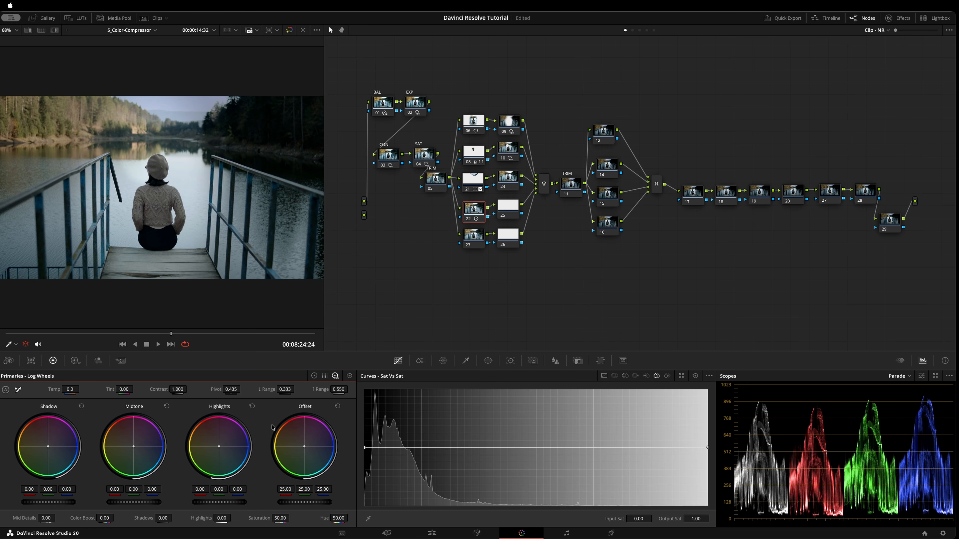
# Step: Bring up the HDR color wheels and look through the Lum Vs Sat and Hue Vs Lum curves
pyautogui.click(75, 361)
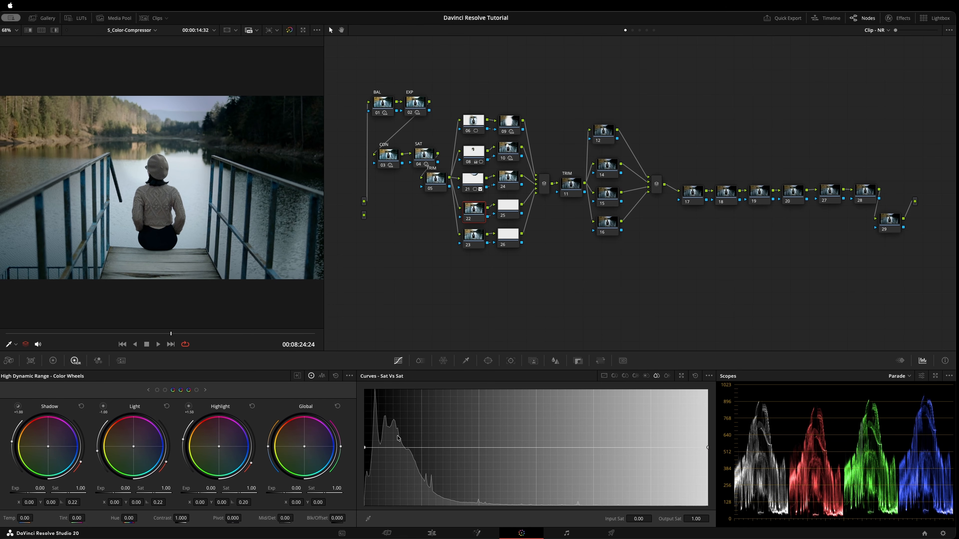
pyautogui.click(645, 376)
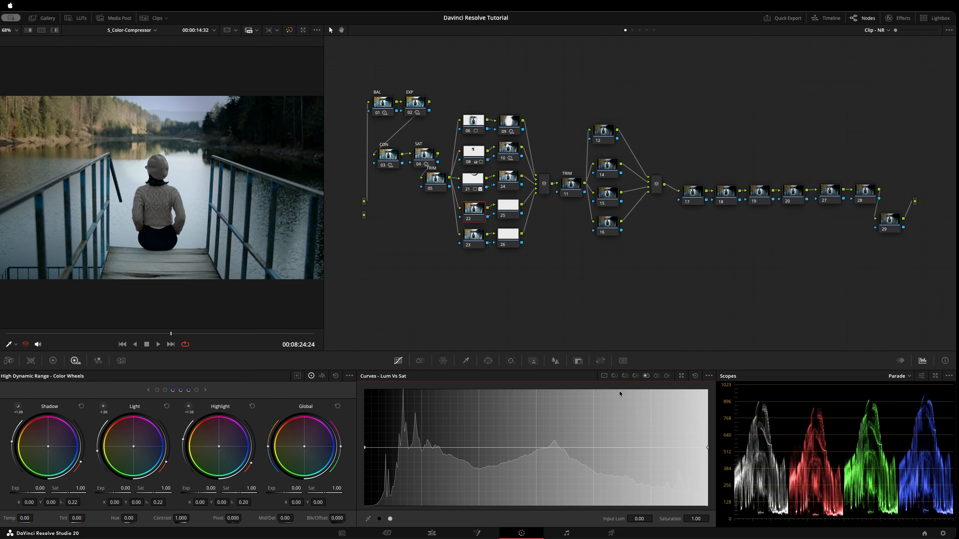
pyautogui.click(636, 376)
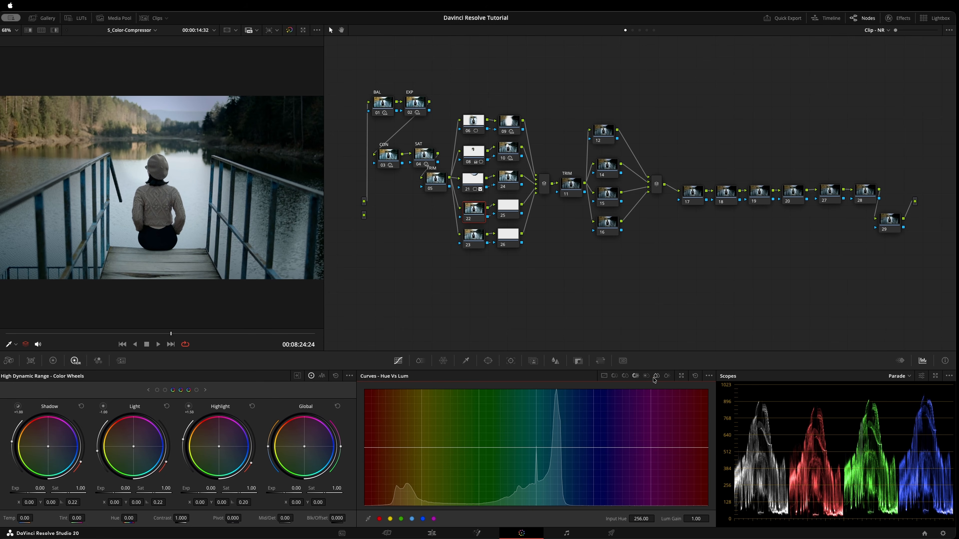
# Step: Try sampling the treeline onto node 22's Custom curve and pulling the white endpoint down, then reset the curve
pyautogui.click(605, 378)
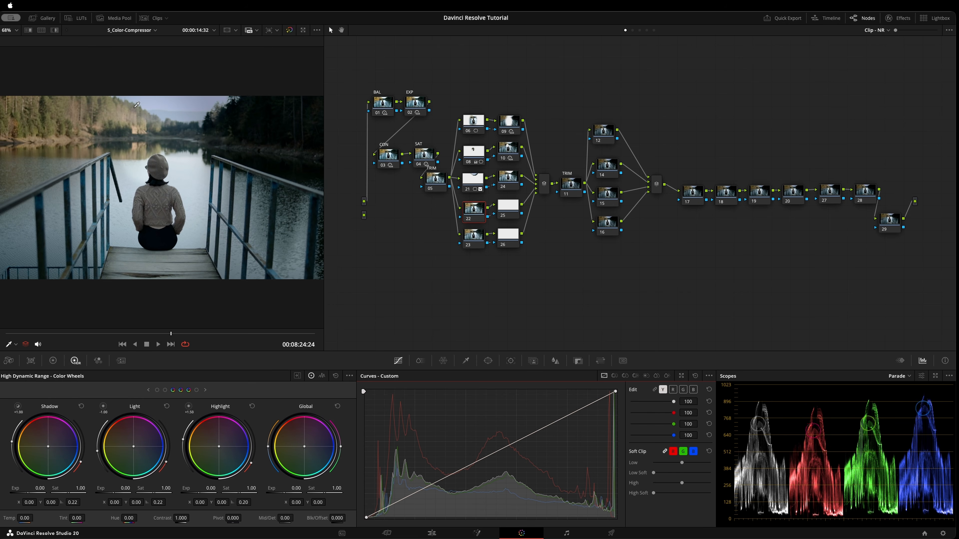
pyautogui.click(110, 110)
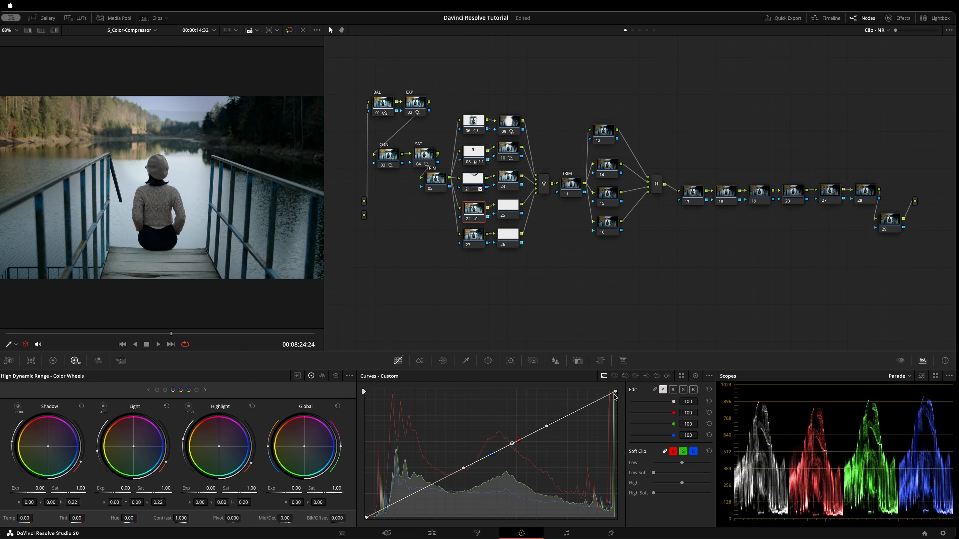
pyautogui.moveTo(617, 394); pyautogui.dragTo(600, 413)
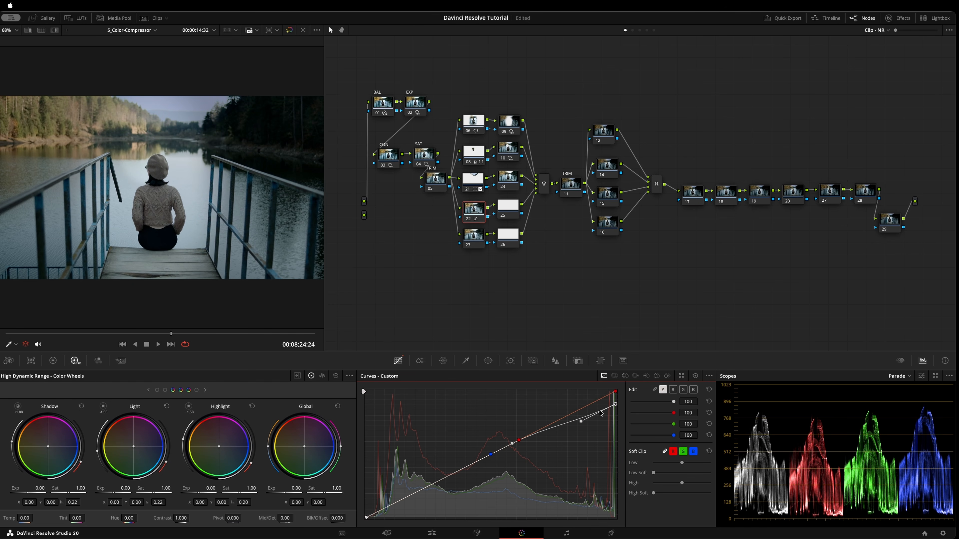
pyautogui.click(709, 390)
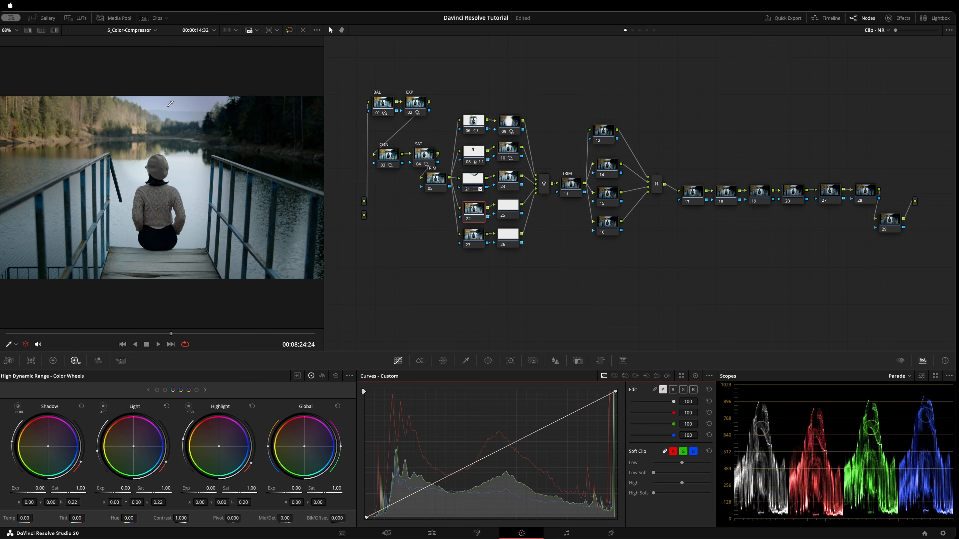
# Step: Try Custom curve points sampled from the sky, trees and sweater, raising the shadow and midtone points, then reset the curves
pyautogui.click(176, 104)
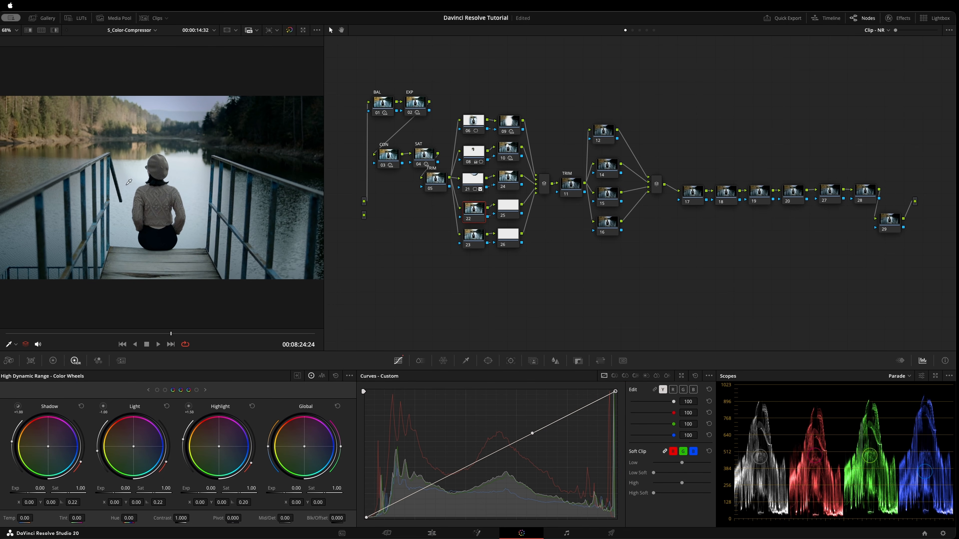
pyautogui.click(104, 110)
pyautogui.click(542, 429)
pyautogui.click(158, 201)
pyautogui.moveTo(423, 490); pyautogui.dragTo(423, 481)
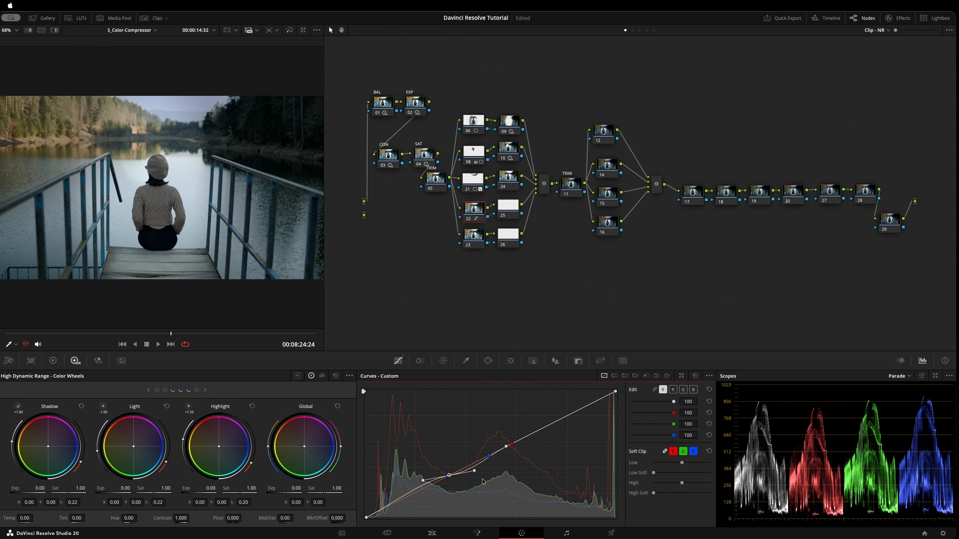
pyautogui.press('super+z')
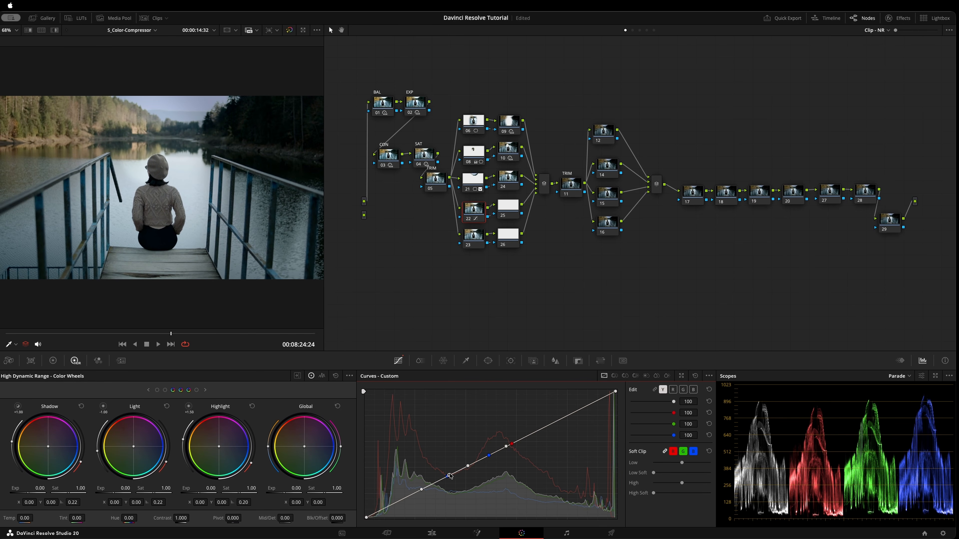
pyautogui.moveTo(450, 476); pyautogui.dragTo(451, 470)
pyautogui.moveTo(506, 446); pyautogui.dragTo(510, 440)
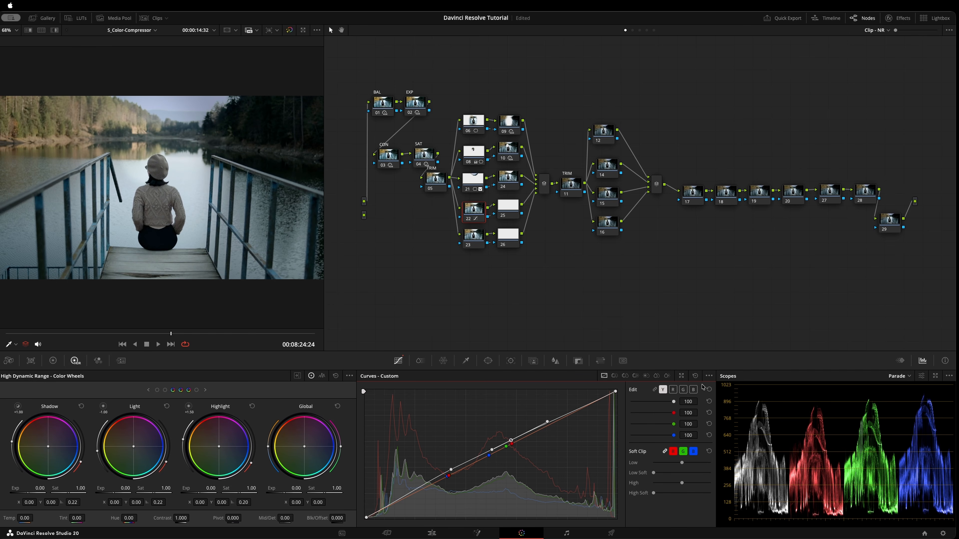
pyautogui.click(695, 376)
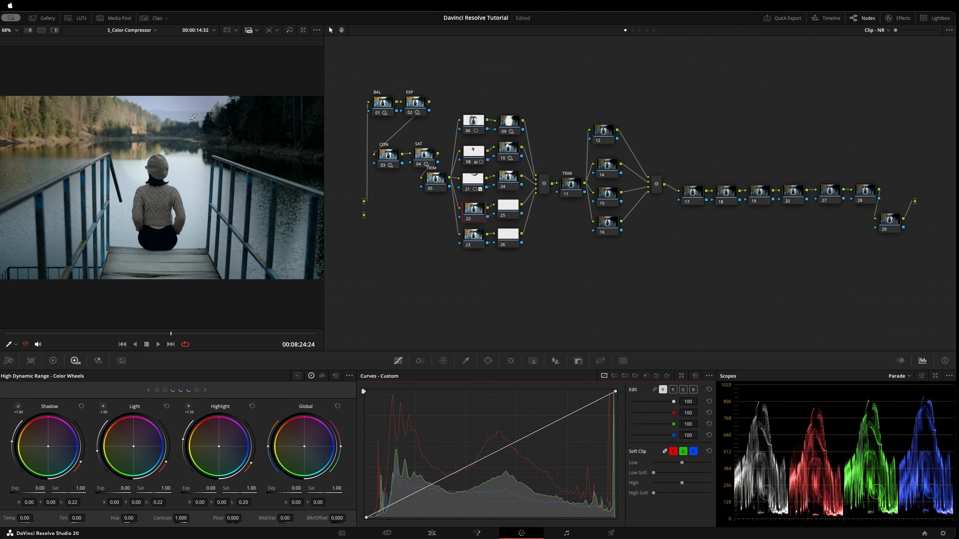
# Step: Try sampling new points onto node 22's Custom curve, pulling the midtone point down and lifting the shadow point
pyautogui.click(193, 111)
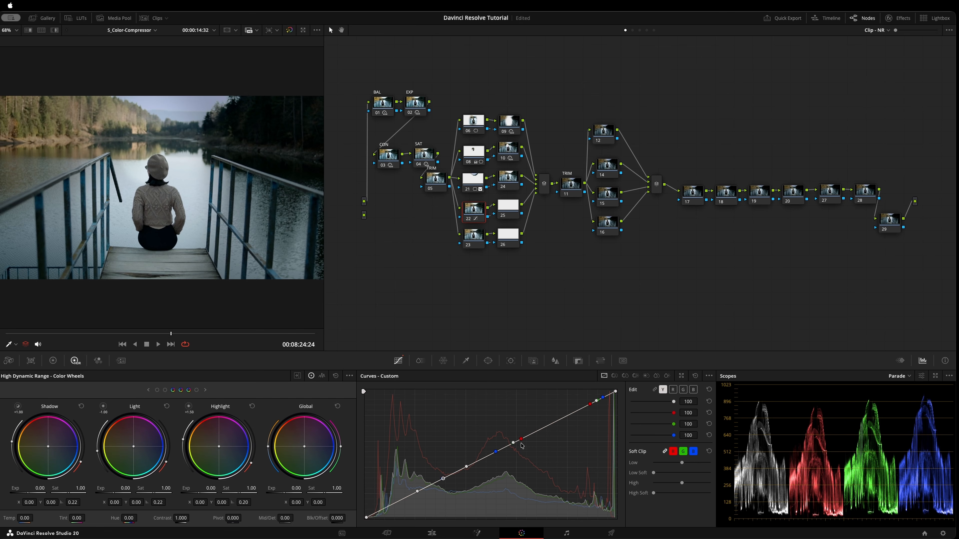
pyautogui.moveTo(514, 443); pyautogui.dragTo(515, 450)
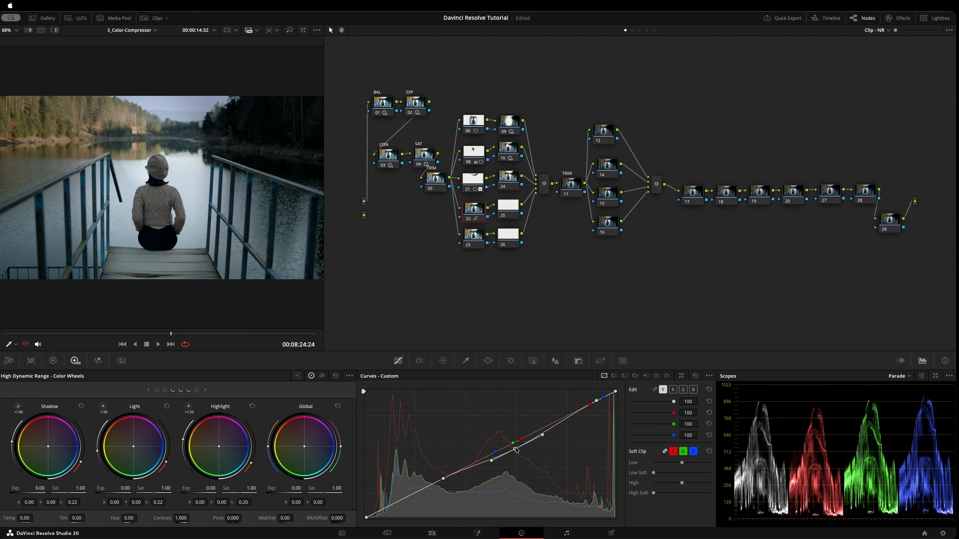
pyautogui.moveTo(515, 449); pyautogui.dragTo(516, 452)
pyautogui.moveTo(443, 478); pyautogui.dragTo(442, 474)
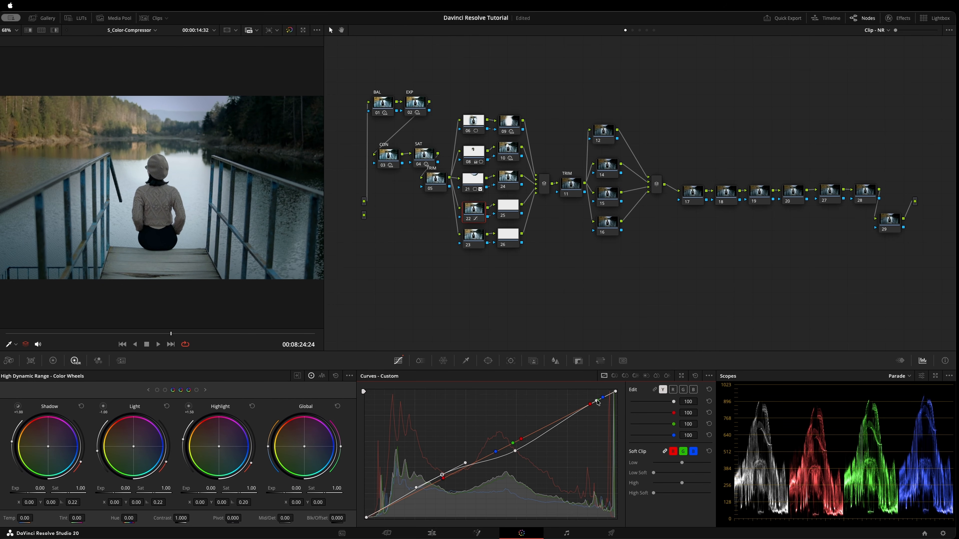
# Step: Try lifting the Custom curve's highlight point and easing the midtone and shadow points back toward the diagonal
pyautogui.click(616, 392)
pyautogui.click(597, 400)
pyautogui.moveTo(596, 400); pyautogui.dragTo(596, 399)
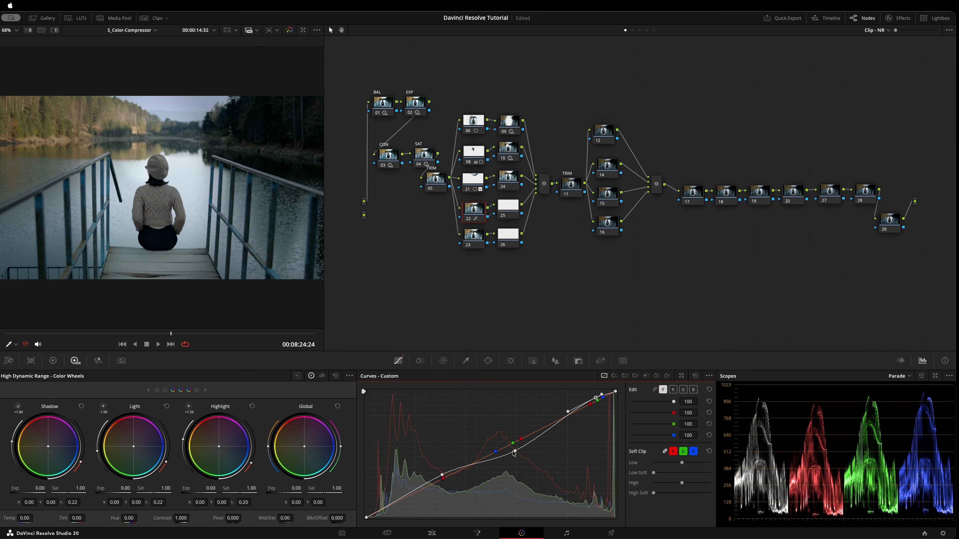
pyautogui.moveTo(515, 453); pyautogui.dragTo(516, 452)
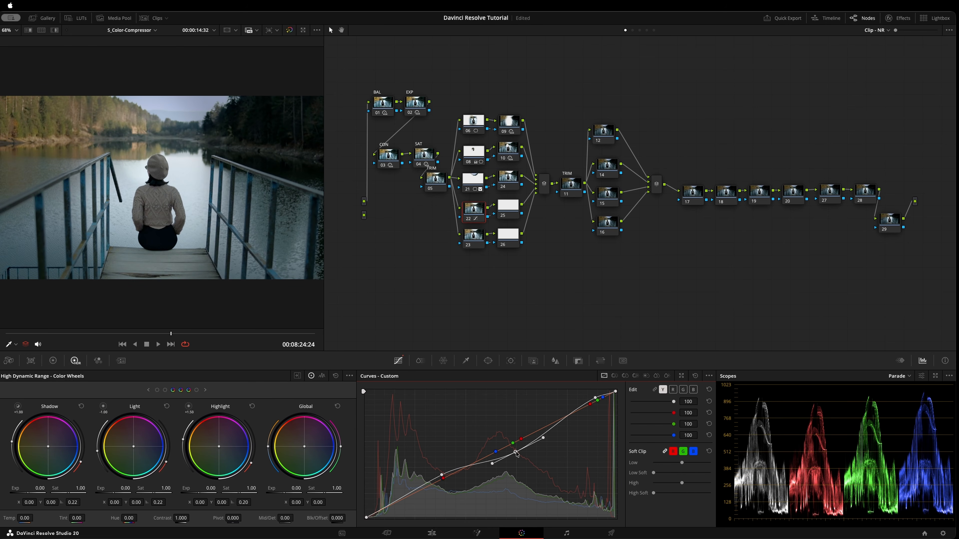
pyautogui.moveTo(515, 451); pyautogui.dragTo(514, 447)
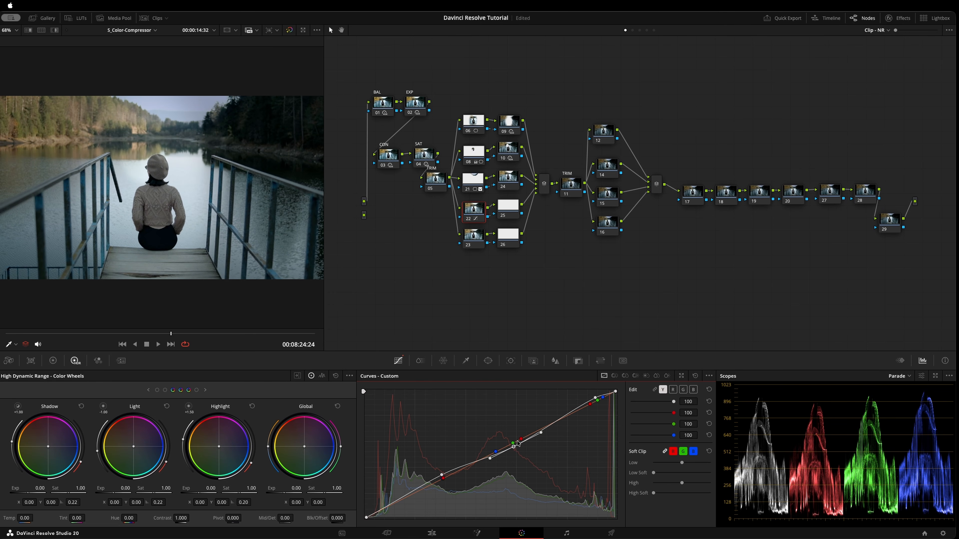
pyautogui.moveTo(442, 475); pyautogui.dragTo(445, 477)
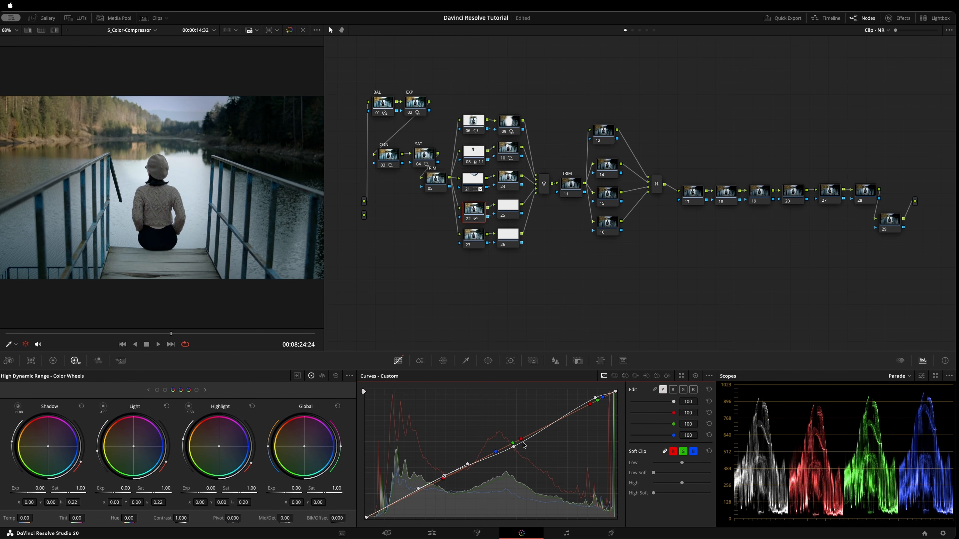
# Step: Save the project, try lowering the Custom curve's highlight point slightly, and reset node 22's curves
pyautogui.press('super+s')
pyautogui.click(591, 399)
pyautogui.moveTo(591, 399); pyautogui.dragTo(586, 402)
pyautogui.click(695, 377)
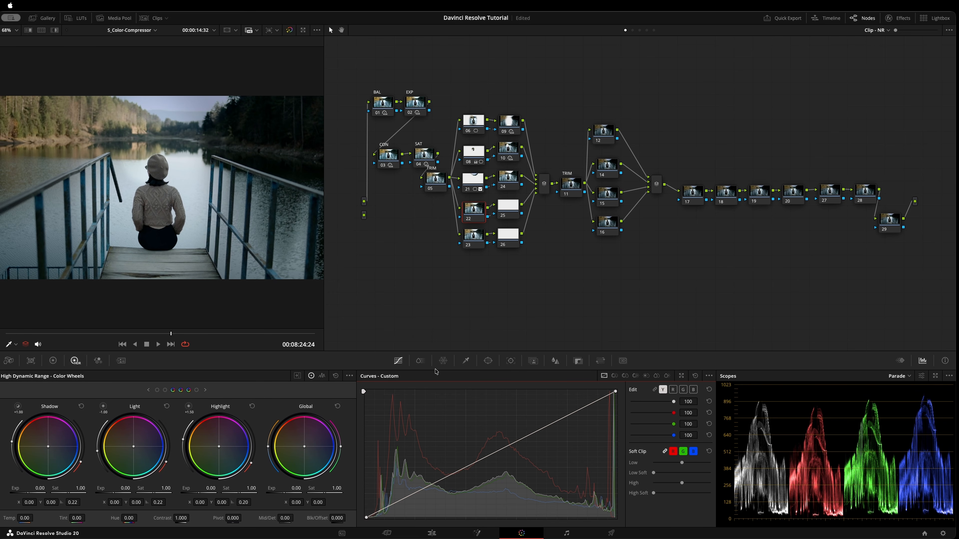
# Step: Sample the treeline on node 22 with the HSL Qualifier and turn on the selection highlight in the viewer
pyautogui.click(423, 363)
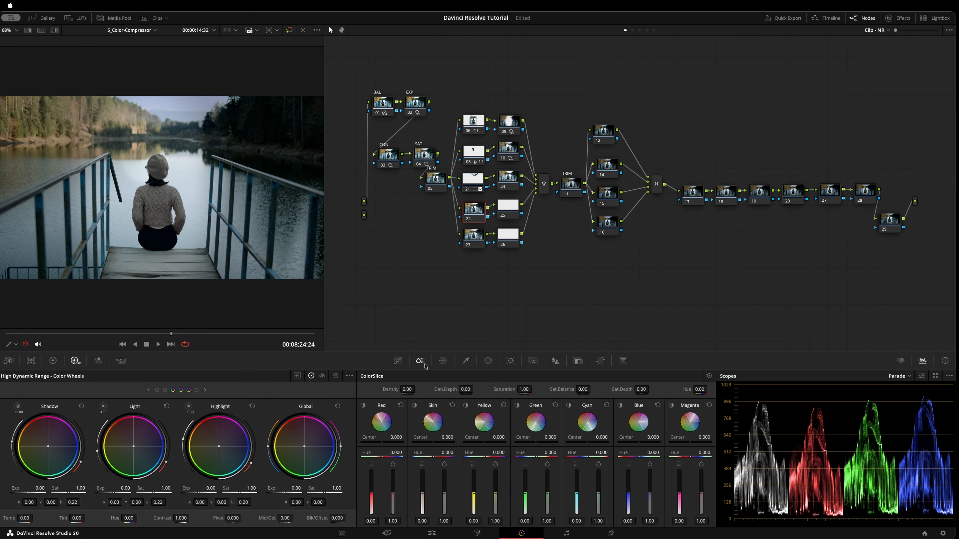
pyautogui.click(400, 364)
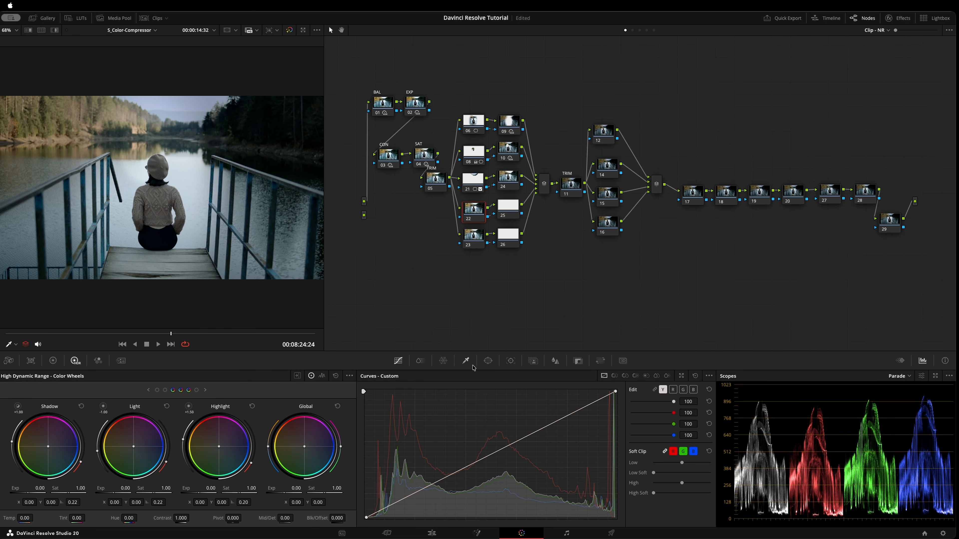
pyautogui.click(466, 361)
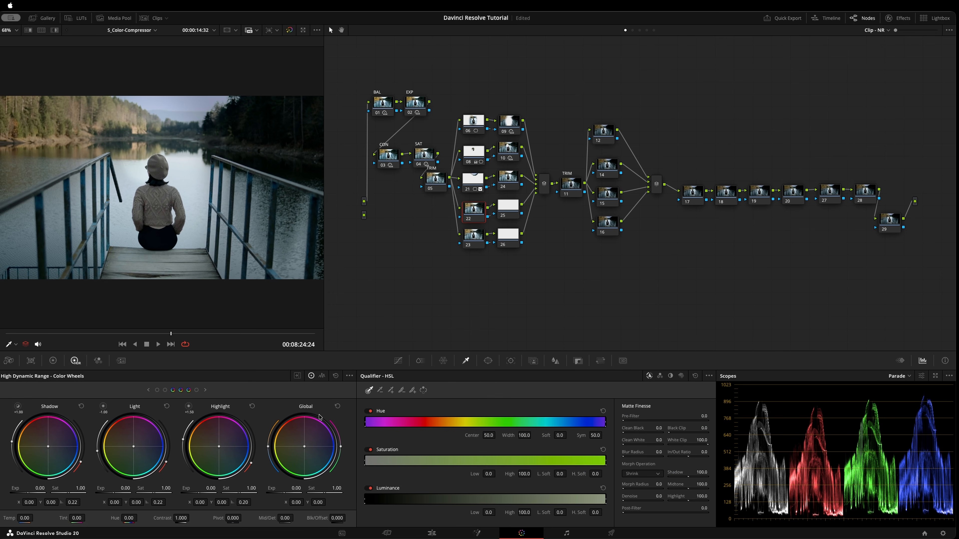
pyautogui.click(102, 113)
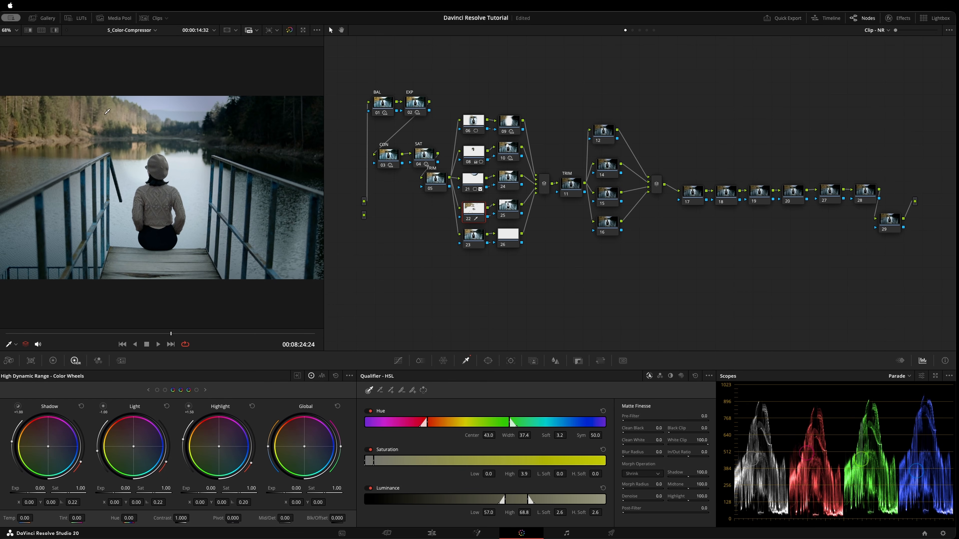
pyautogui.hotkey('shift', 'h')
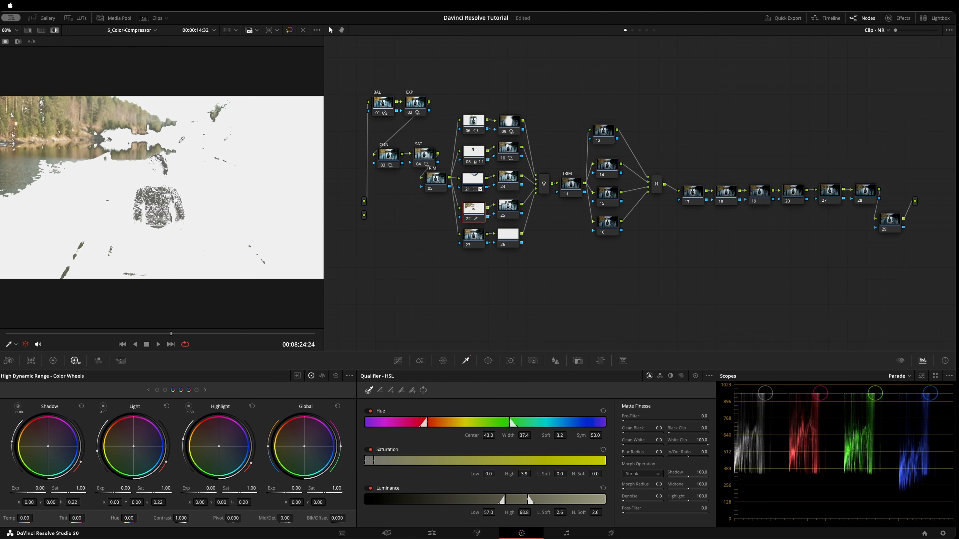
# Step: Compare the key with the Hue and Saturation qualifiers off and on, then set the Saturation L. Soft to 2.9
pyautogui.click(371, 412)
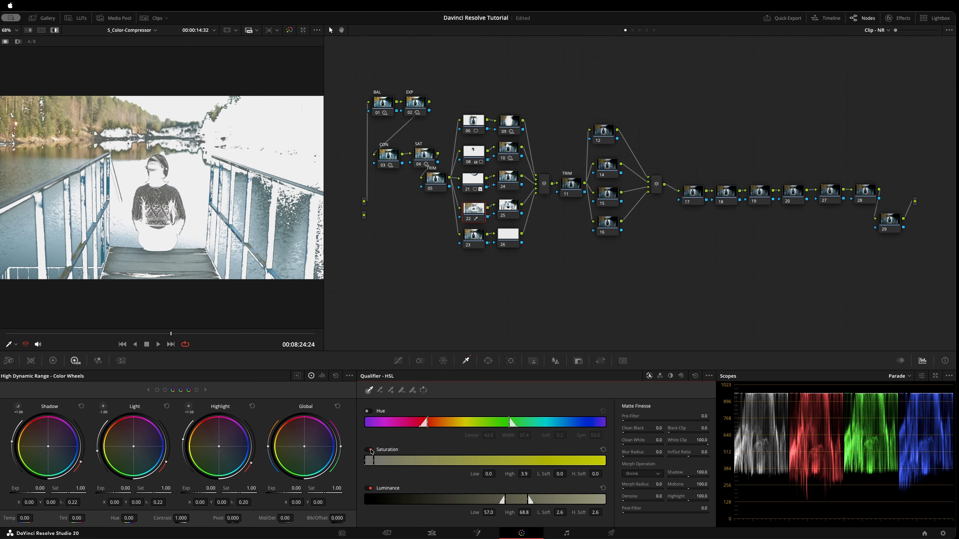
pyautogui.click(370, 450)
pyautogui.click(370, 450)
pyautogui.click(371, 412)
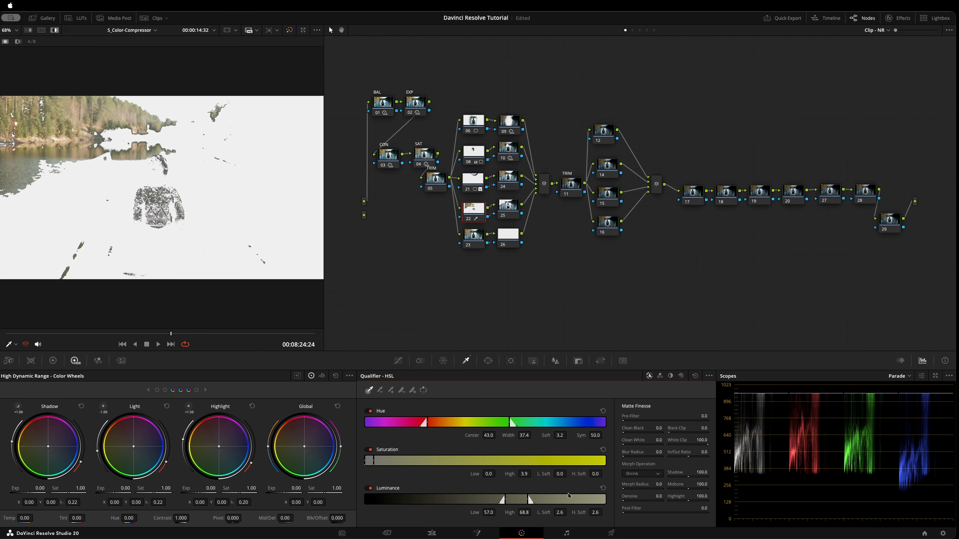
pyautogui.moveTo(559, 474); pyautogui.dragTo(568, 474)
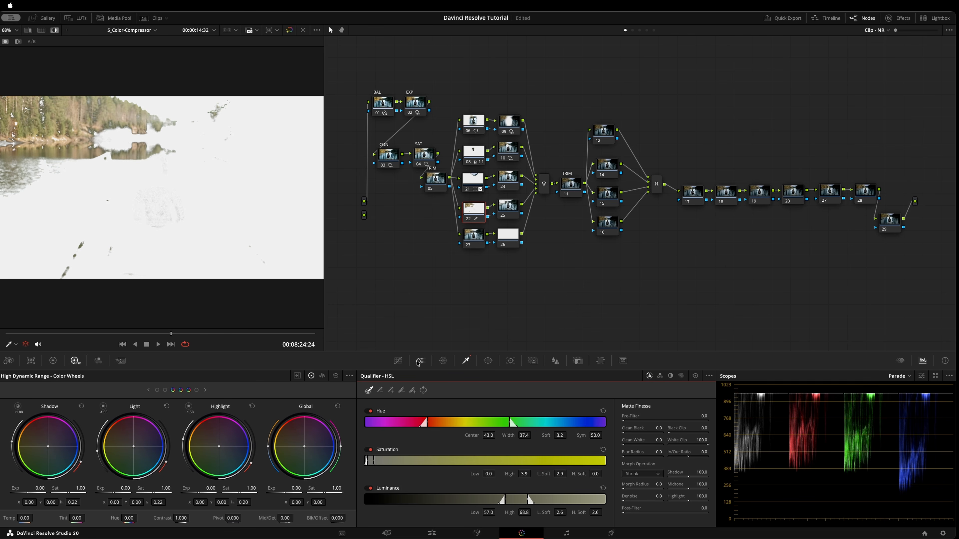
# Step: Lower node 22's Global exposure to -1.35 in the HDR wheels, judging the darkened treeline without the selection highlight
pyautogui.click(284, 489)
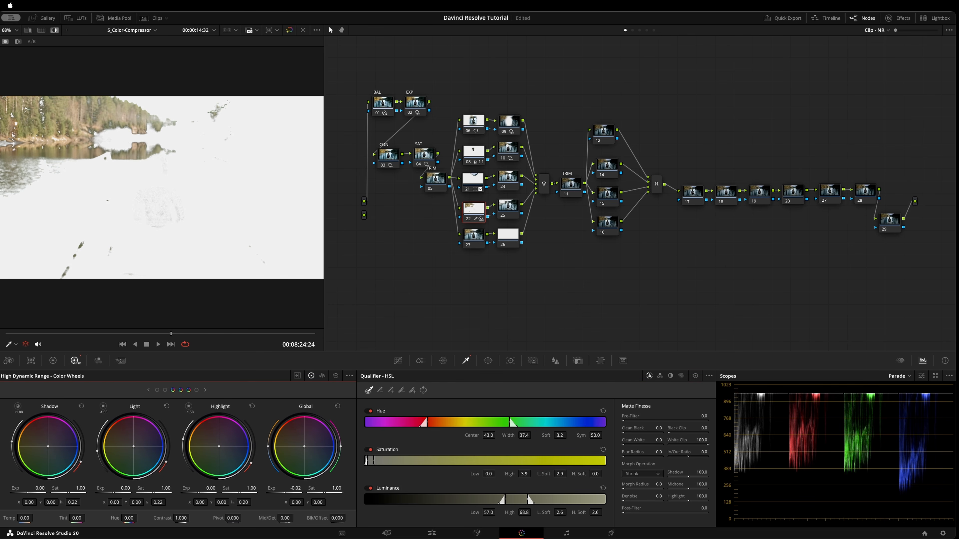
pyautogui.moveTo(282, 488); pyautogui.dragTo(256, 489)
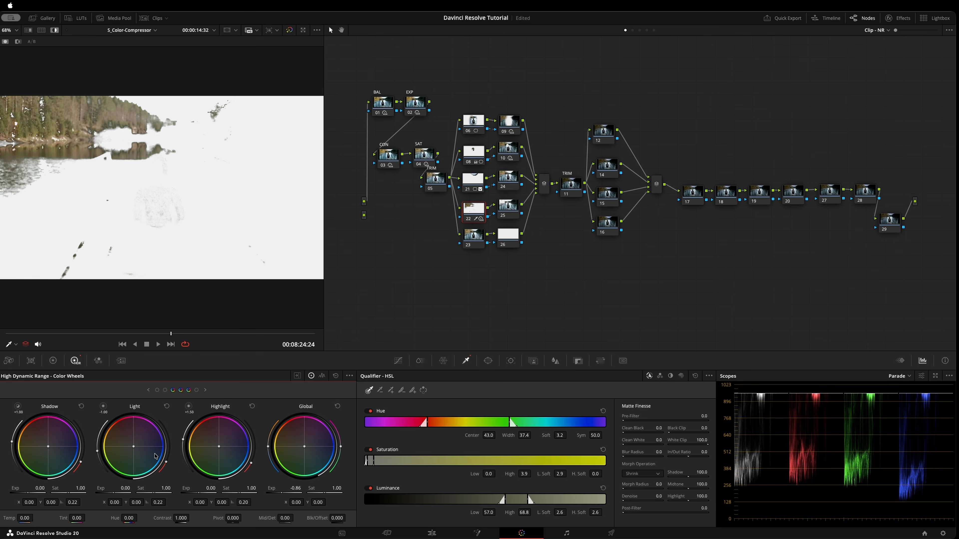
pyautogui.hotkey('shift', 'h')
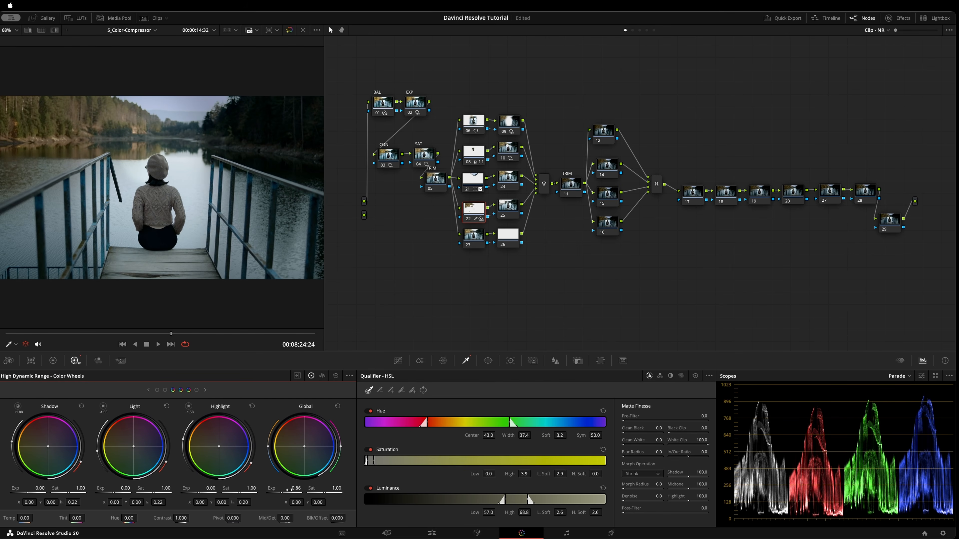
pyautogui.moveTo(296, 489); pyautogui.dragTo(277, 488)
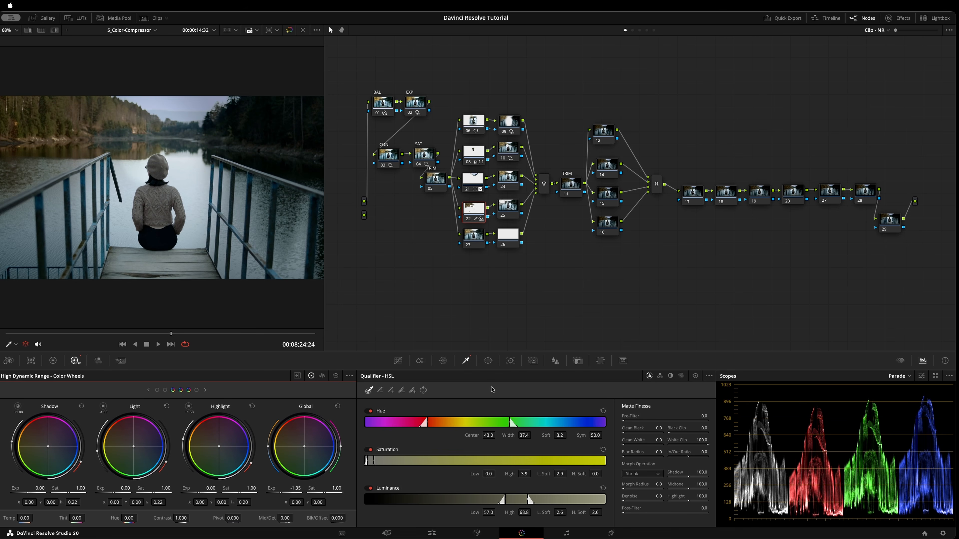
# Step: Turn on node 22's selection highlight and refine the treeline key with Pre-Filter 13.0 and Clean Black 7.8 in Matte Finesse
pyautogui.hotkey('shift', 'h')
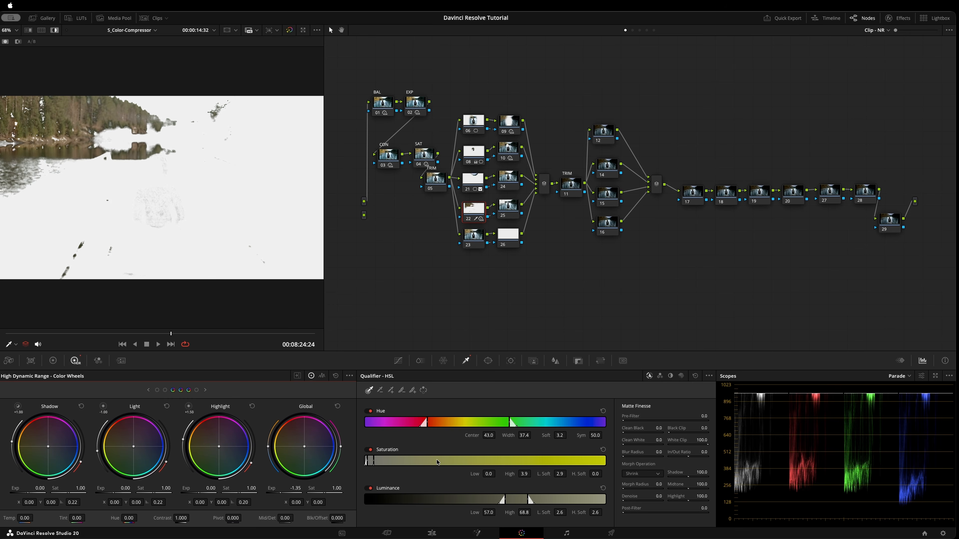
pyautogui.moveTo(632, 420); pyautogui.dragTo(635, 420)
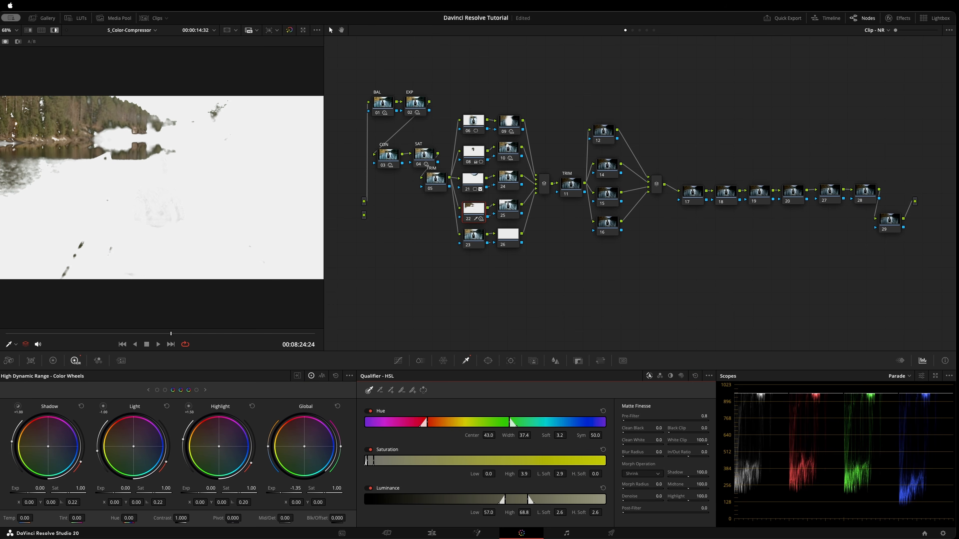
pyautogui.moveTo(638, 420); pyautogui.dragTo(646, 420)
pyautogui.scroll(4, 97, 155)
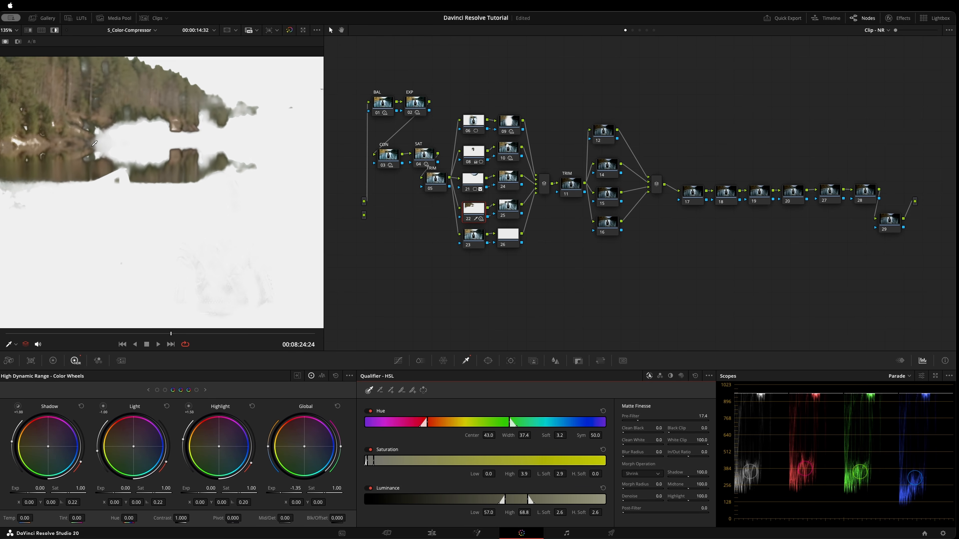
pyautogui.scroll(1, 94, 143)
pyautogui.moveTo(120, 185); pyautogui.dragTo(154, 253)
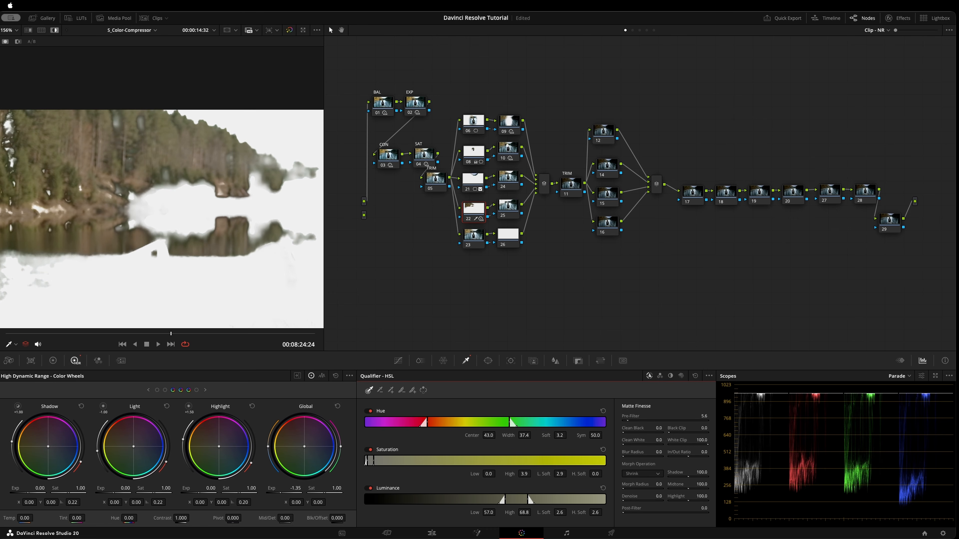
pyautogui.moveTo(637, 414); pyautogui.dragTo(624, 416)
pyautogui.moveTo(659, 428)
pyautogui.mouseDown()
pyautogui.moveTo(694, 428)
pyautogui.moveTo(621, 429)
pyautogui.moveTo(668, 426)
pyautogui.mouseUp()
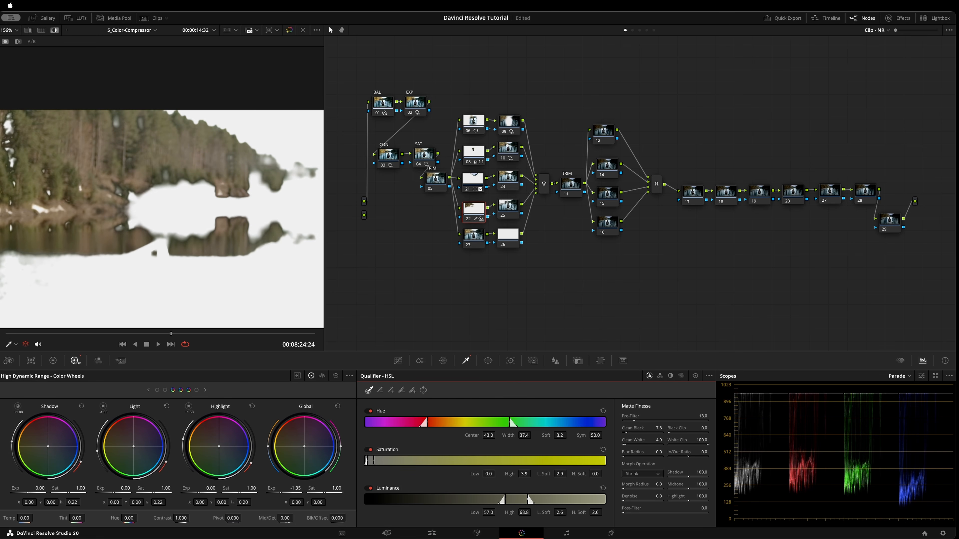
# Step: Raise the matte's Clean White to 27.6, Blur Radius to 9.2 and Black Clip to 18.8
pyautogui.moveTo(658, 440); pyautogui.dragTo(665, 440)
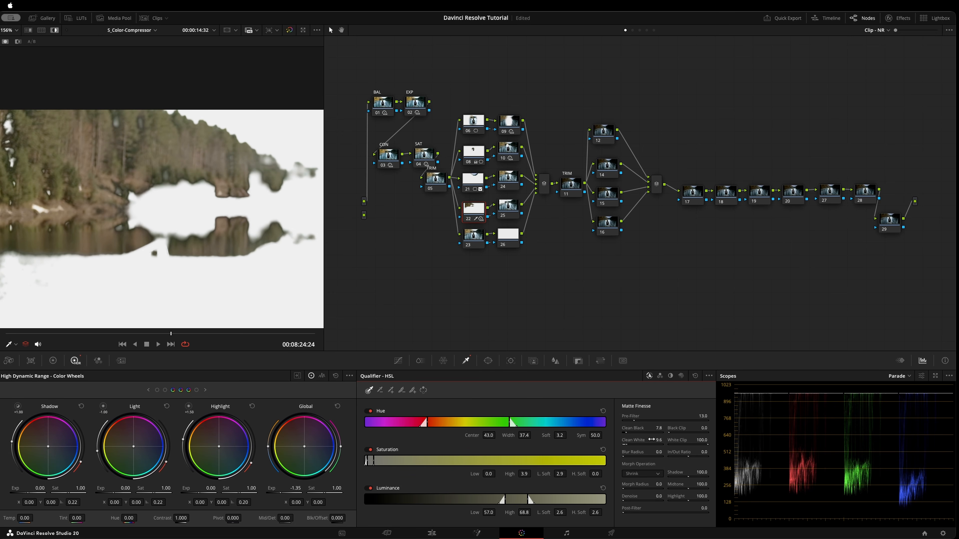
pyautogui.moveTo(658, 440); pyautogui.dragTo(694, 440)
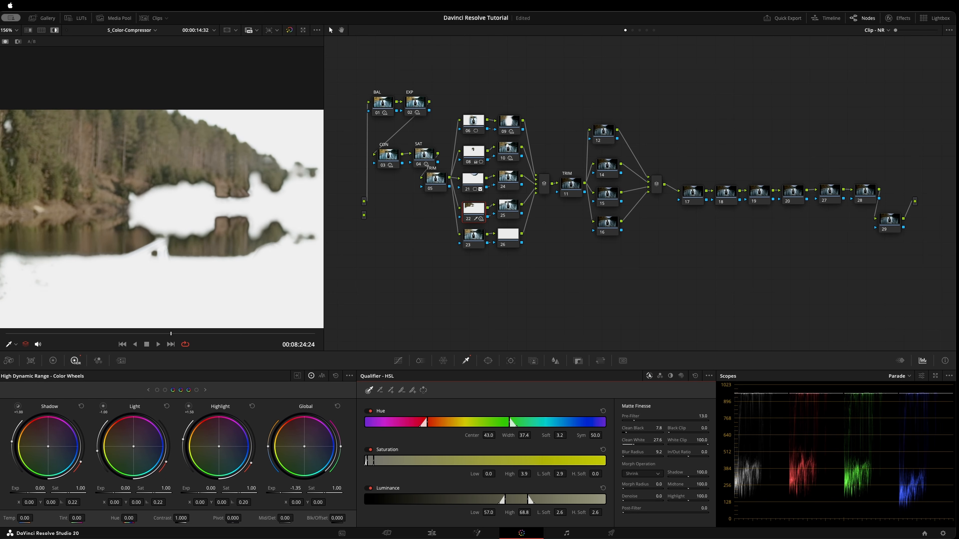
pyautogui.moveTo(676, 428); pyautogui.dragTo(663, 429)
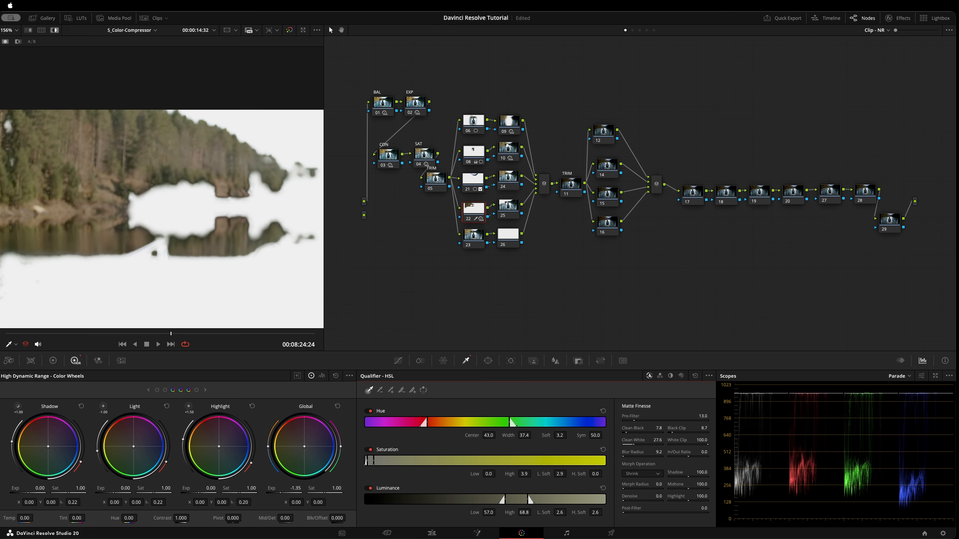
pyautogui.moveTo(676, 428); pyautogui.dragTo(696, 429)
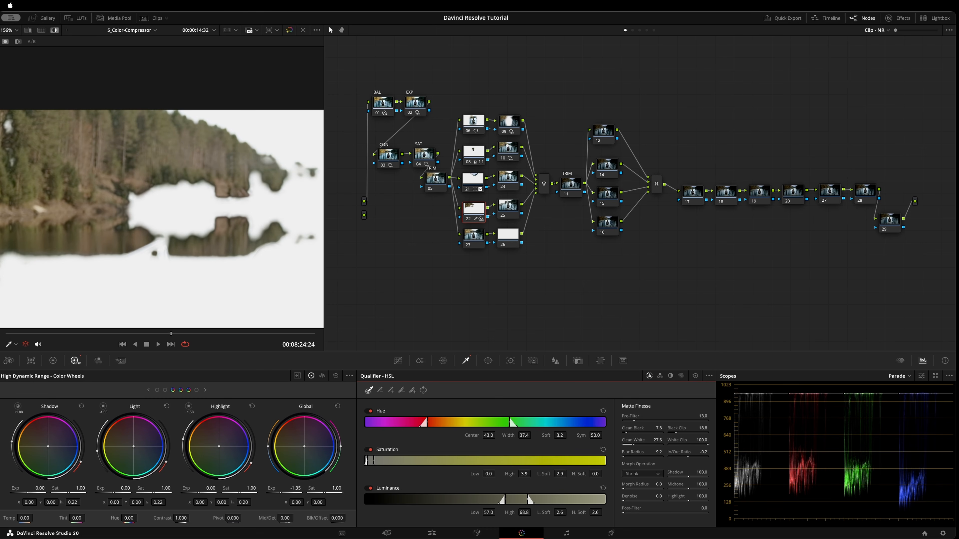
# Step: Try negative and positive In/Out Ratio values between -27.5 and 7.0 on the treeline matte and reset the ratio
pyautogui.moveTo(678, 452)
pyautogui.mouseDown()
pyautogui.moveTo(693, 452)
pyautogui.moveTo(670, 450)
pyautogui.mouseUp()
pyautogui.moveTo(686, 452); pyautogui.dragTo(683, 452)
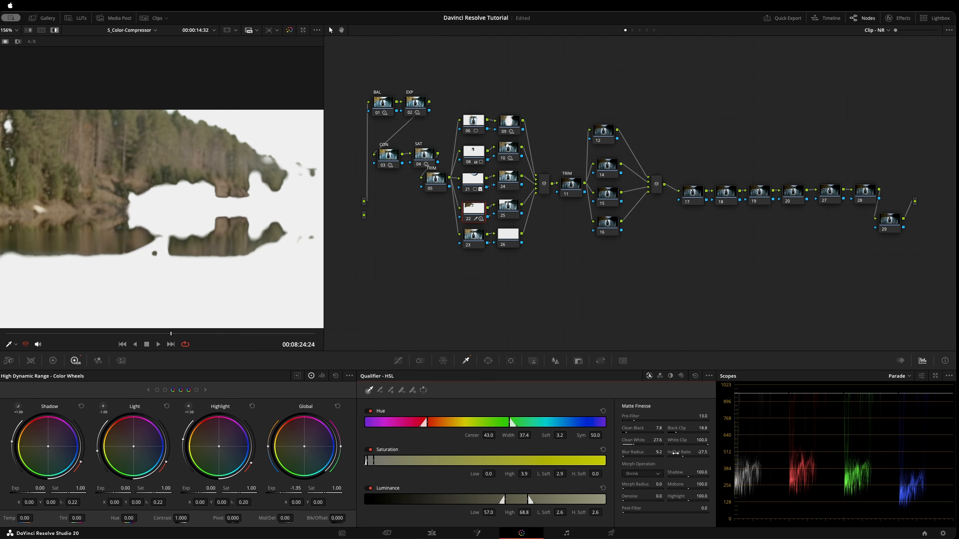
pyautogui.moveTo(683, 457)
pyautogui.mouseDown()
pyautogui.moveTo(669, 457)
pyautogui.moveTo(707, 457)
pyautogui.moveTo(689, 457)
pyautogui.mouseUp()
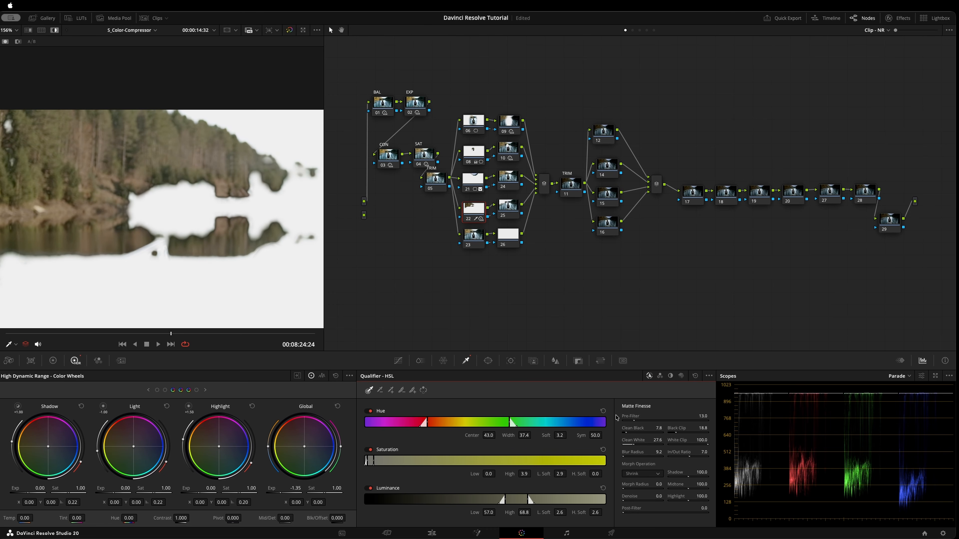
pyautogui.doubleClick(672, 452)
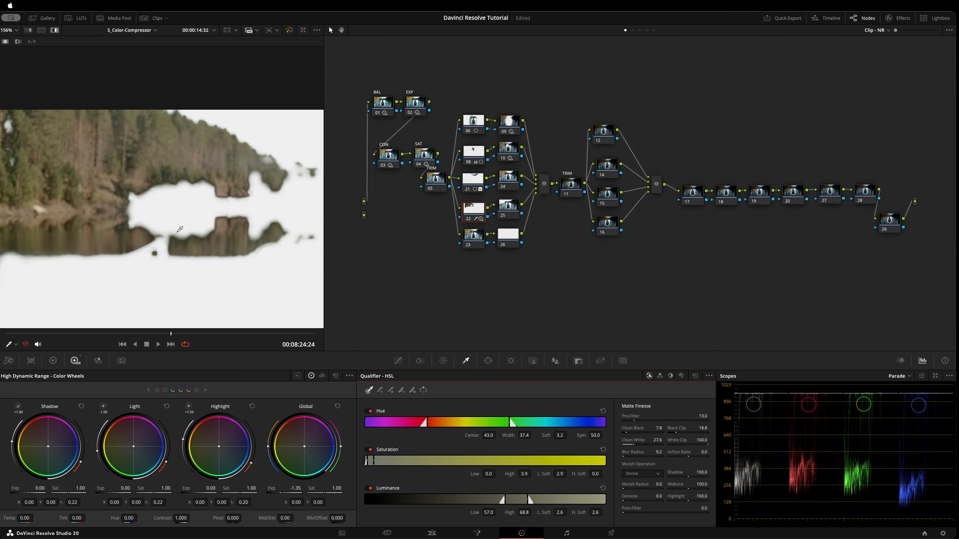
# Step: Lower node 22's Global exposure to -2.03 in the HDR wheels and turn off the selection highlight
pyautogui.hotkey('shift', 'z')
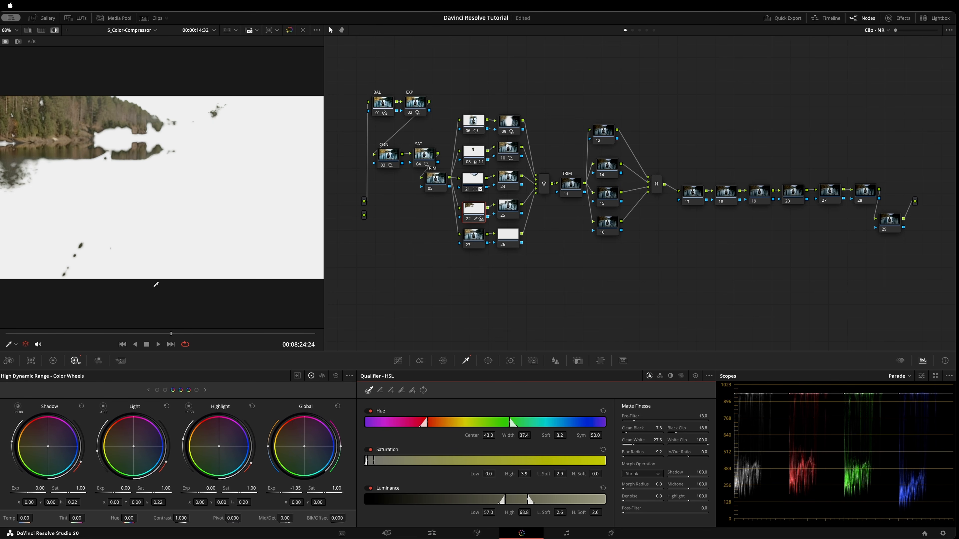
pyautogui.moveTo(290, 491); pyautogui.dragTo(263, 491)
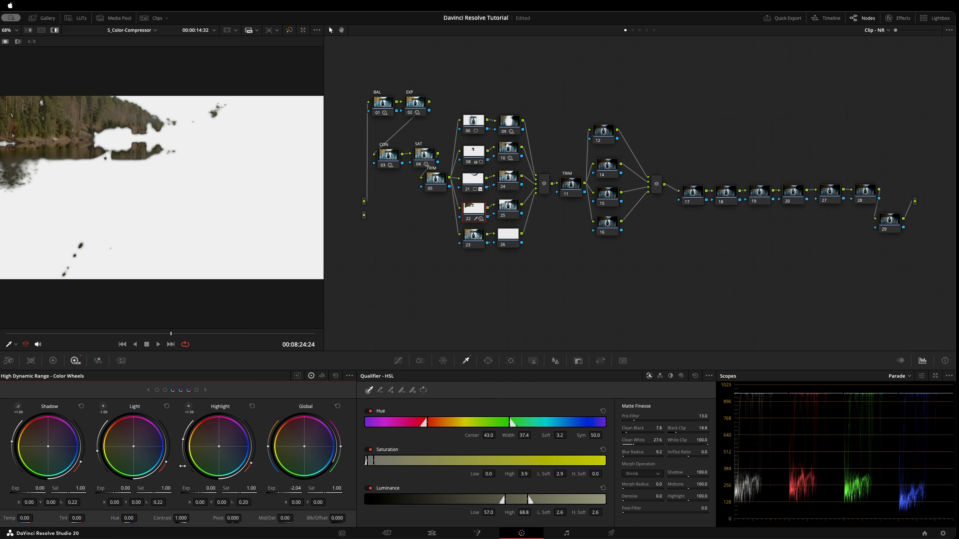
pyautogui.moveTo(182, 466); pyautogui.dragTo(183, 466)
pyautogui.hotkey('shift', 'h')
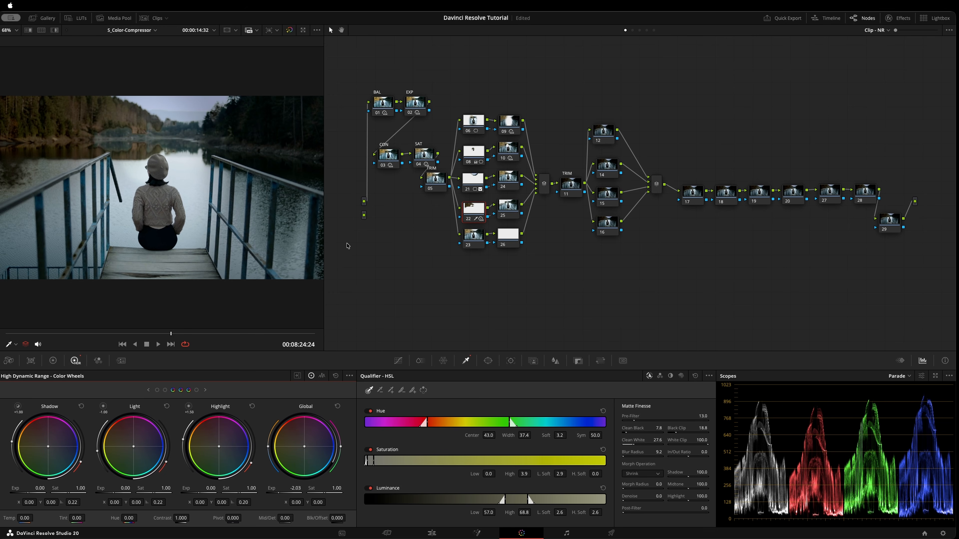
# Step: Compare the darkened treeline with node 22 disabled and enabled
pyautogui.press('super+d')
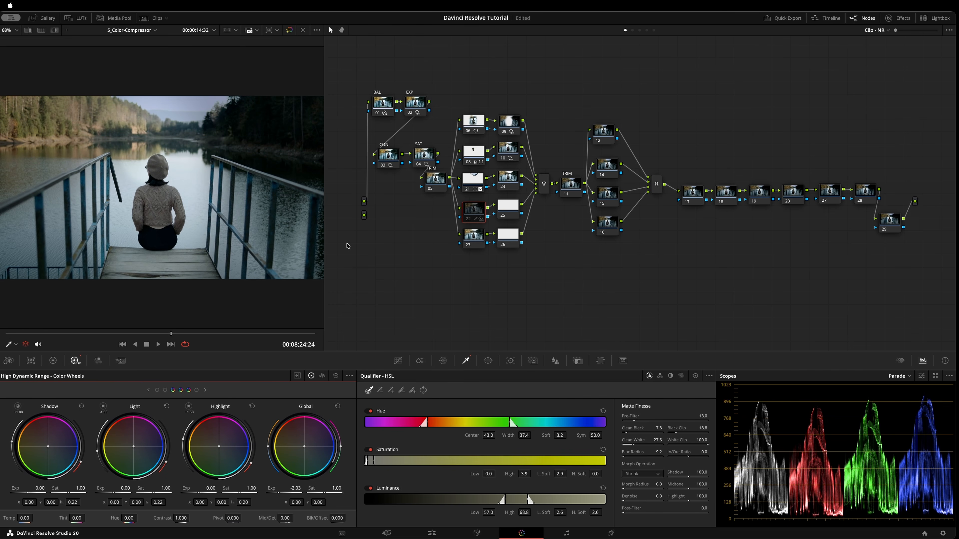
pyautogui.press('super+d')
pyautogui.press('super+d')
pyautogui.press('super+d')
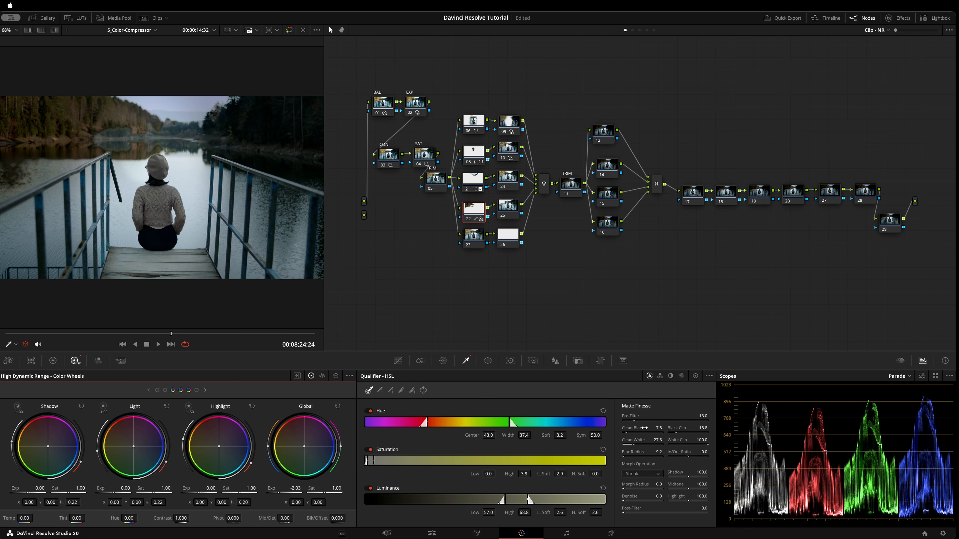
# Step: Reset node 22's Matte Finesse values, including Pre-Filter, Clean Black, Clean White, Blur Radius and Black Clip, to 0.0
pyautogui.doubleClick(630, 429)
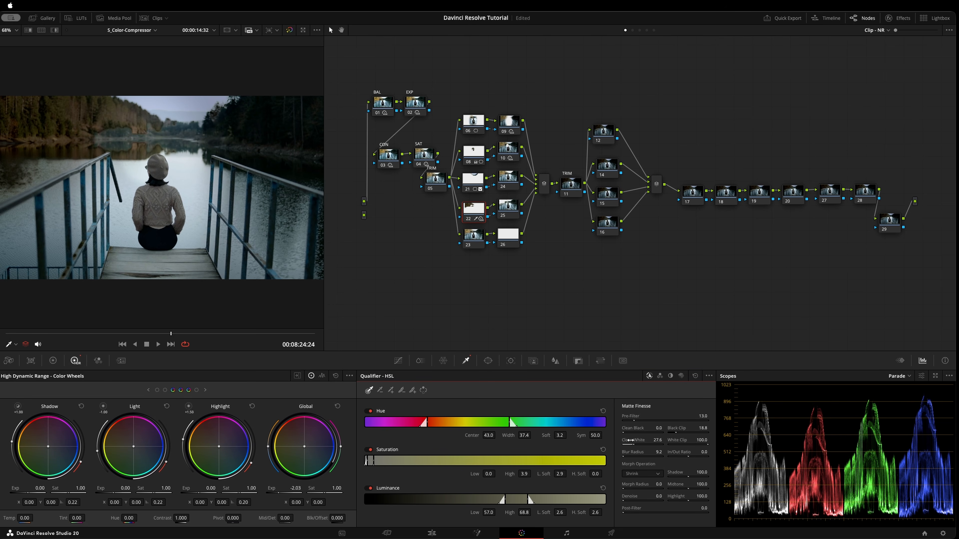
pyautogui.doubleClick(630, 441)
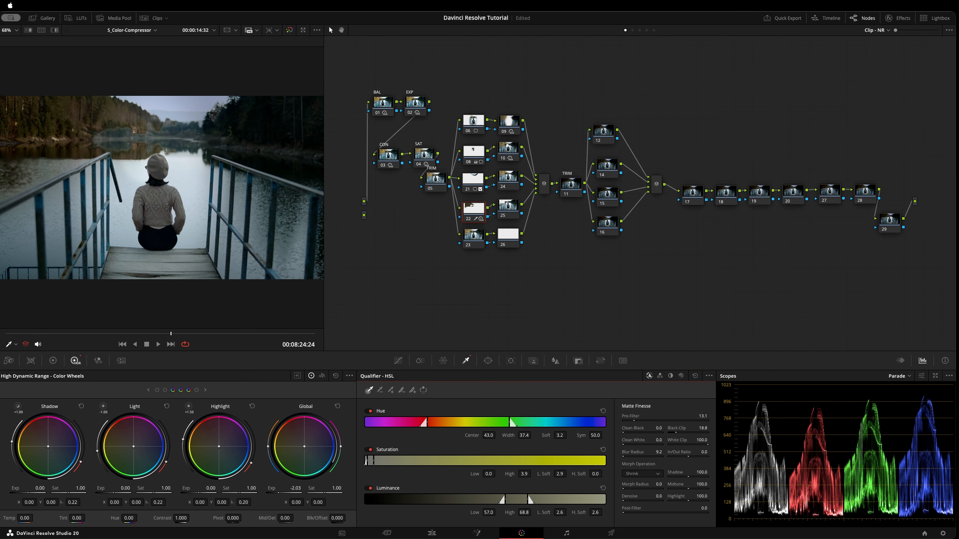
pyautogui.doubleClick(629, 417)
pyautogui.doubleClick(703, 431)
pyautogui.doubleClick(676, 429)
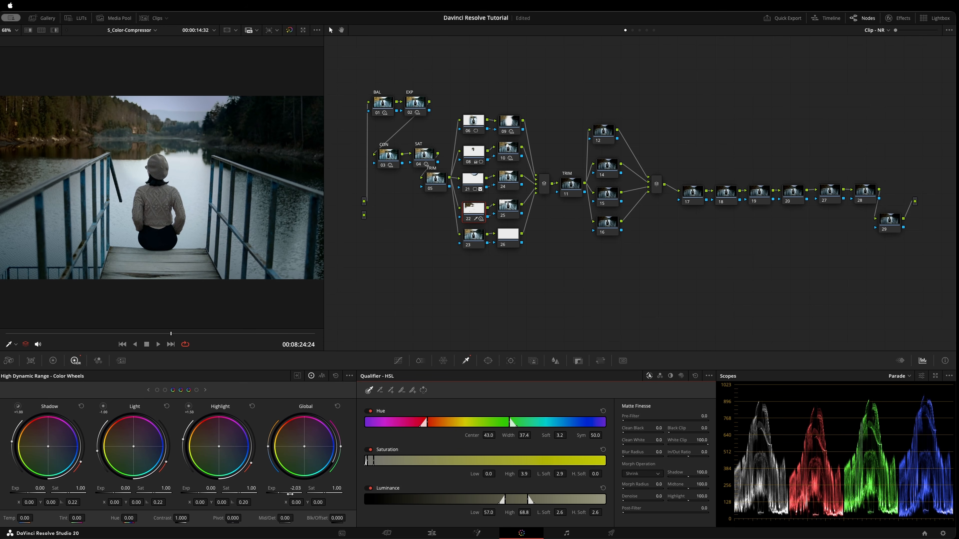
# Step: Raise node 22's Global exposure to -1.27 and set Clean Black to 2.6, Clean White to 2.0 and Blur Radius to 1.5
pyautogui.moveTo(290, 494); pyautogui.dragTo(322, 494)
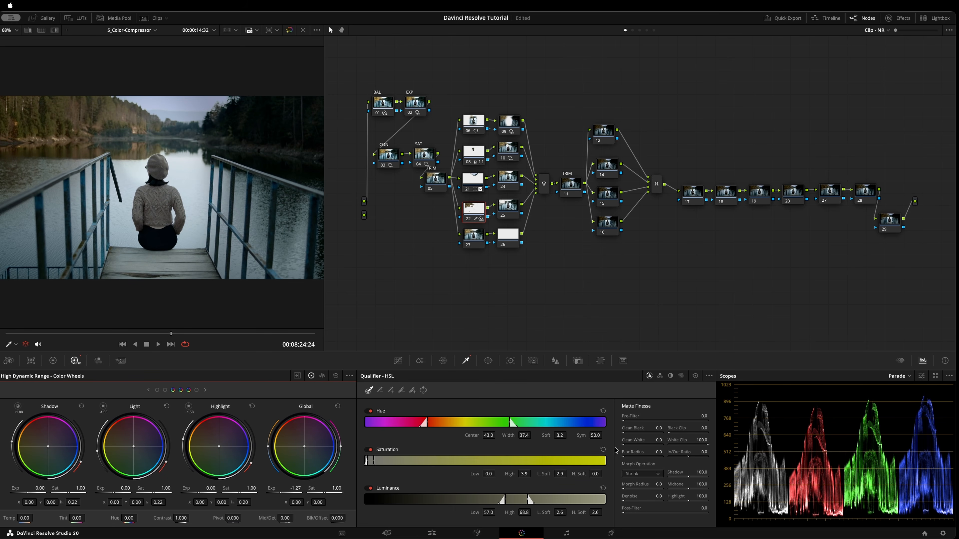
pyautogui.moveTo(635, 430); pyautogui.dragTo(637, 430)
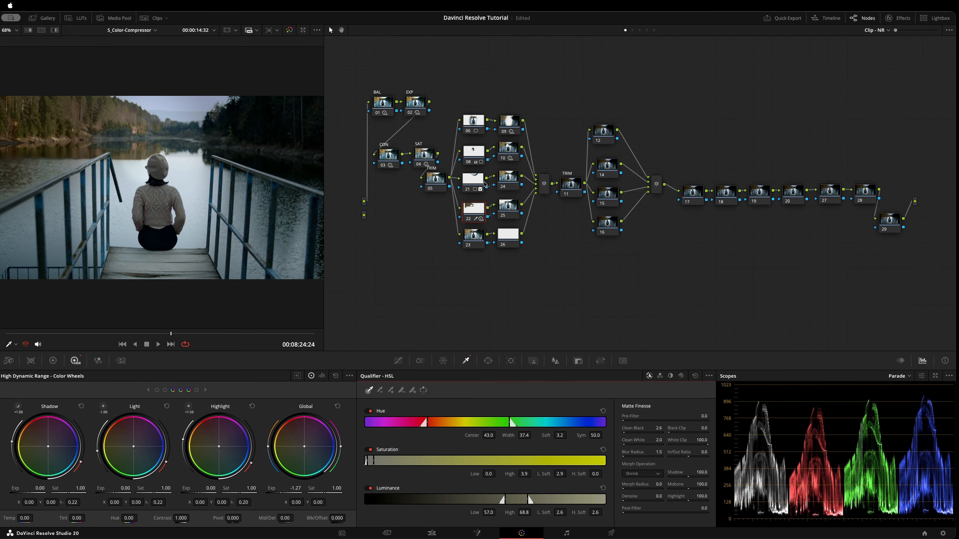
# Step: Toggle node 22 off and on repeatedly to judge the softer darkening of the treeline
pyautogui.moveTo(474, 212); pyautogui.dragTo(477, 211)
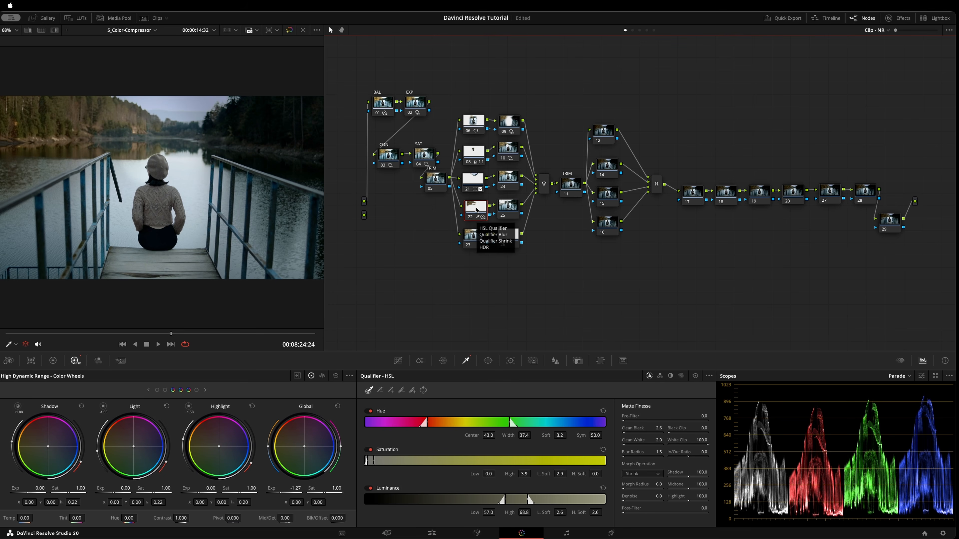
pyautogui.press('super+d')
pyautogui.press('super+d')
pyautogui.press('super+d')
pyautogui.press('super+d')
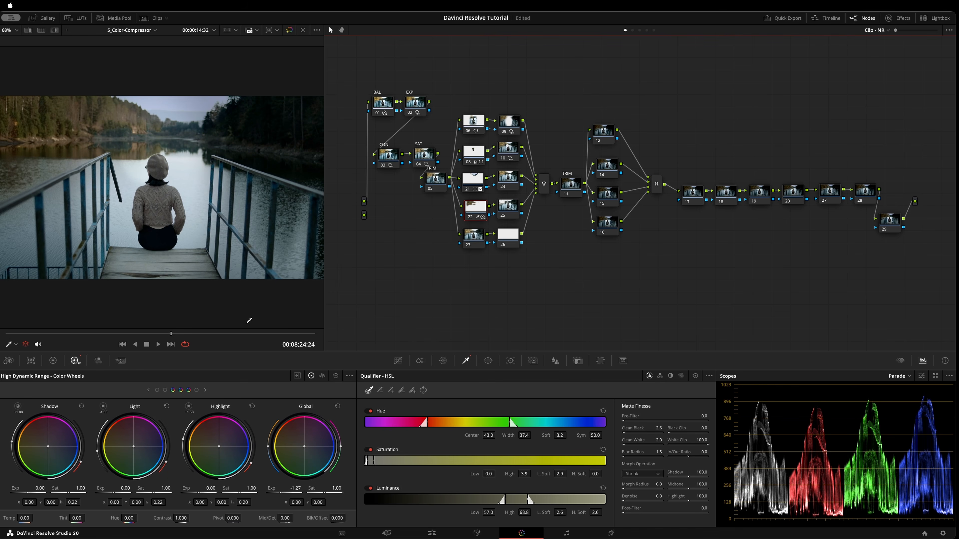
pyautogui.press('super+d')
pyautogui.press('super+d')
# Step: Inspect the shoreline up close and raise the treeline matte's Clean Black to 32.8
pyautogui.scroll(5, 91, 133)
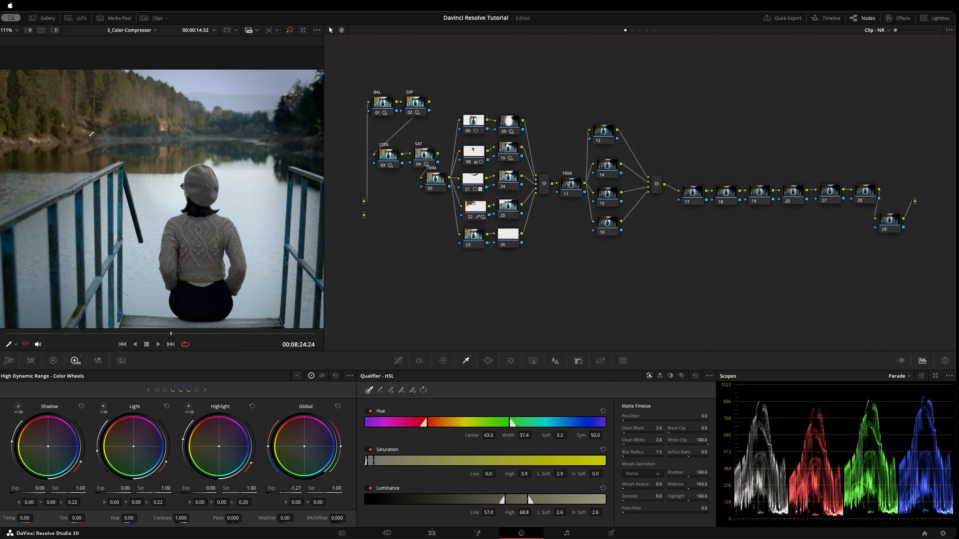
pyautogui.scroll(3, 91, 134)
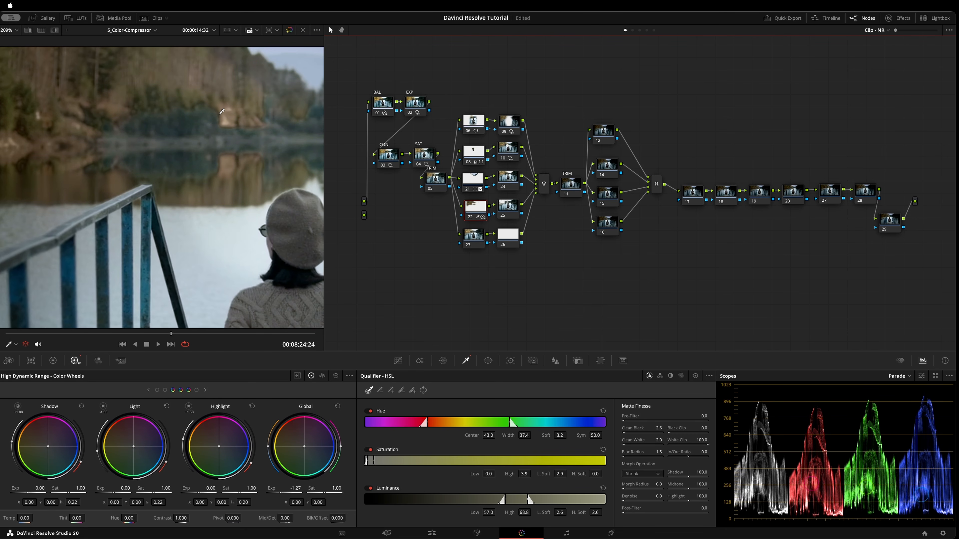
pyautogui.doubleClick(638, 429)
pyautogui.moveTo(638, 429); pyautogui.dragTo(647, 429)
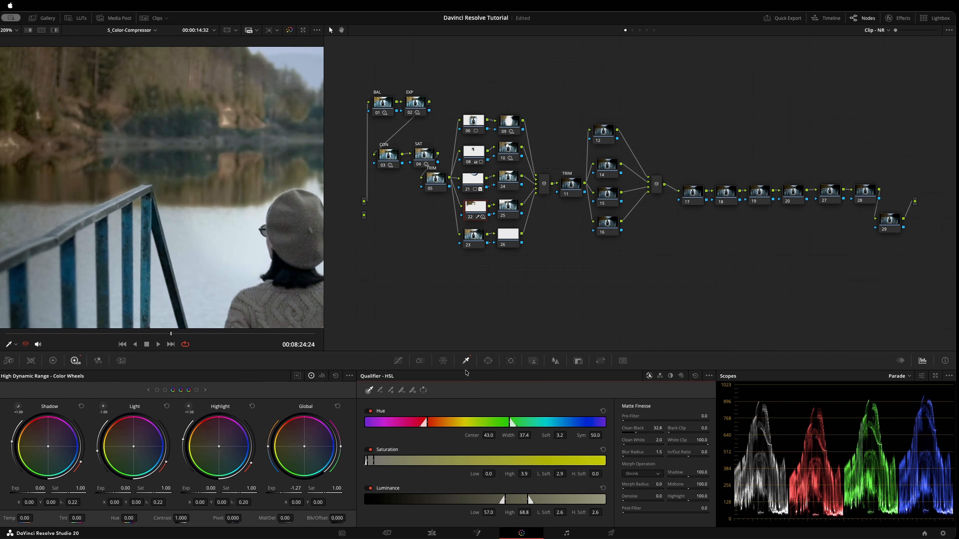
# Step: Compare the enlarged shoreline with node 22 disabled and enabled to check the key's edges
pyautogui.press('super+d')
pyautogui.press('super+d')
pyautogui.press('super+d')
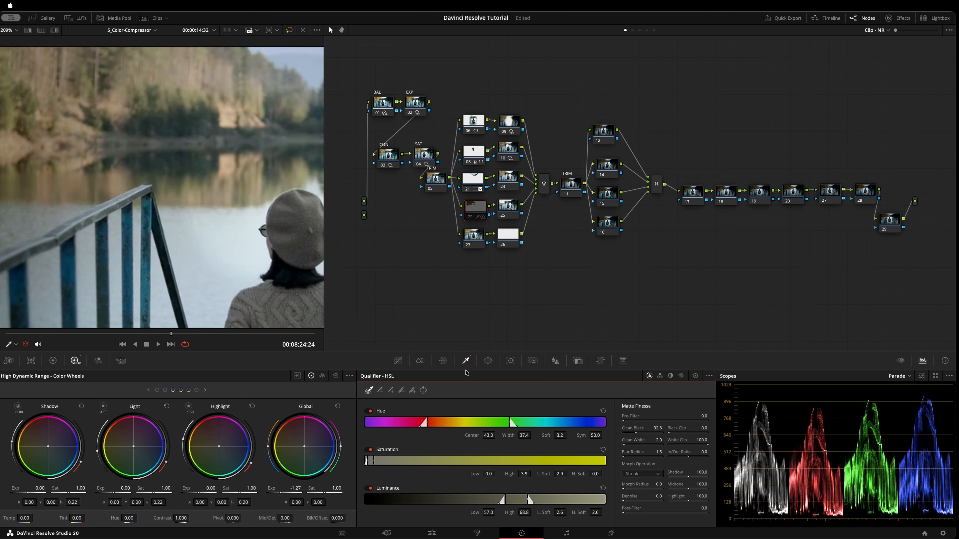
pyautogui.press('super+d')
pyautogui.press('super+d')
pyautogui.press('super+d')
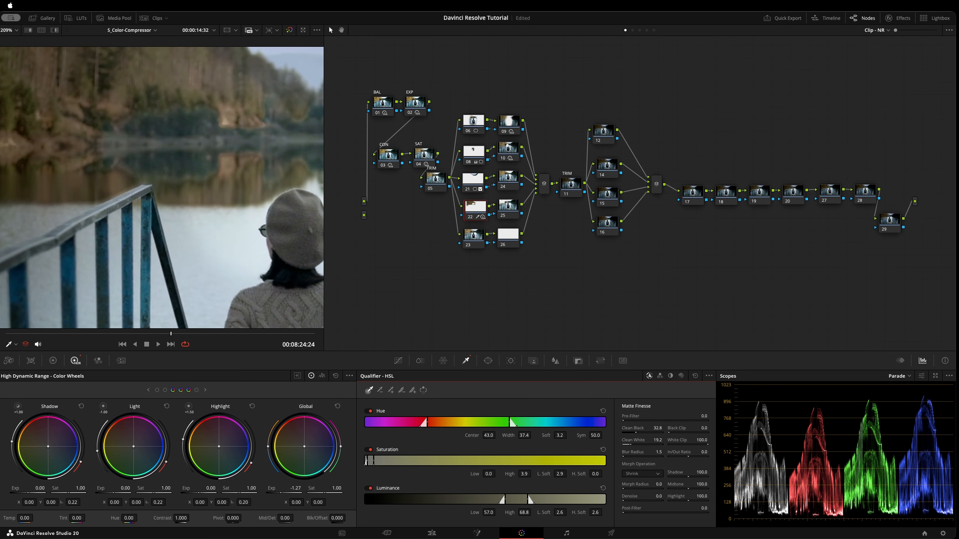
# Step: Set the treeline matte's Clean White to 30.2, Clean Black to 50.9 and Blur Radius to 46.6, and view the whole frame
pyautogui.moveTo(658, 441); pyautogui.dragTo(671, 441)
pyautogui.moveTo(657, 428)
pyautogui.mouseDown()
pyautogui.moveTo(644, 428)
pyautogui.moveTo(666, 428)
pyautogui.mouseUp()
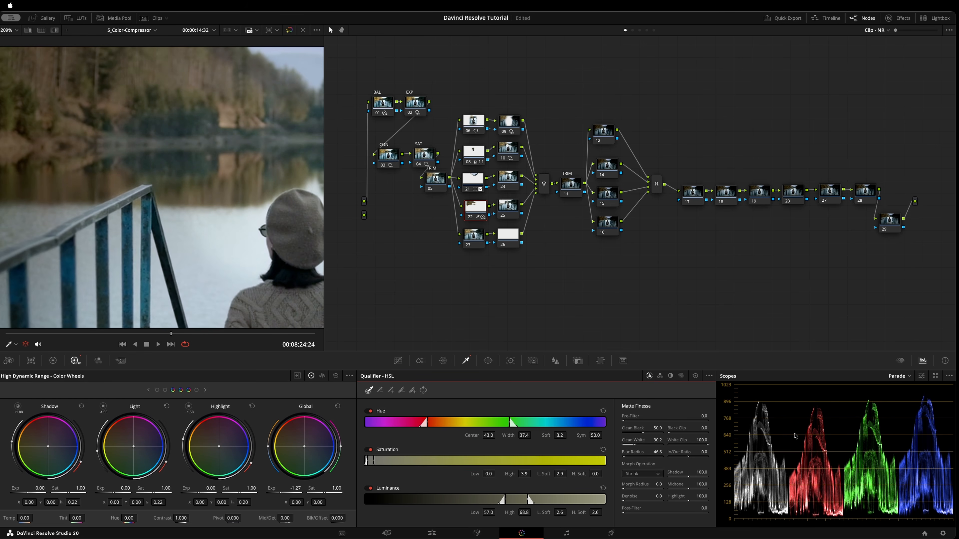
pyautogui.hotkey('shift', 'z')
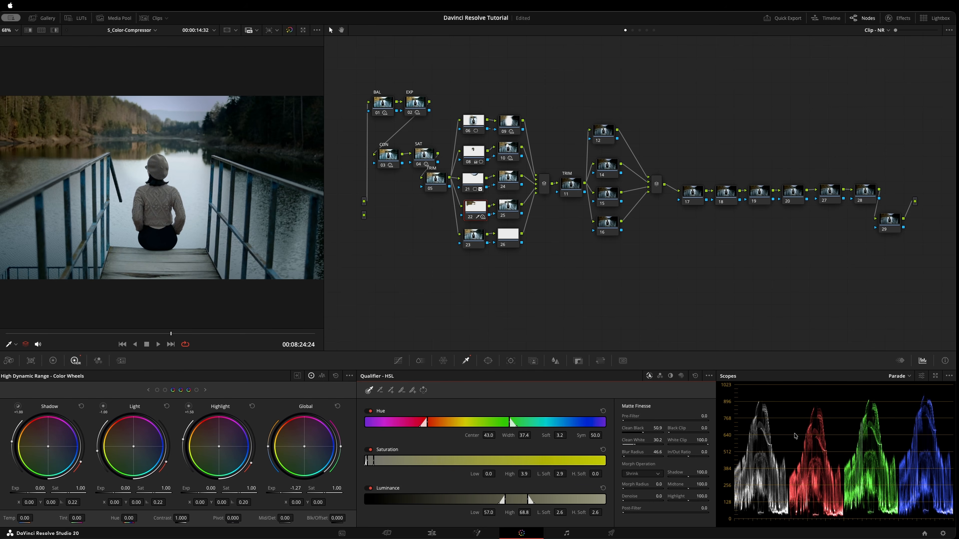
# Step: Save the project and compare the full frame with node 22 off and on
pyautogui.press('super+s')
pyautogui.press('super+d')
pyautogui.press('super+d')
pyautogui.press('super+d')
pyautogui.press('super+d')
pyautogui.press('super+d')
pyautogui.press('super+d')
pyautogui.press('super+s')
# Step: Compare the graded shot with the original by bypassing all grades twice, leaving the grades enabled
pyautogui.click(288, 30)
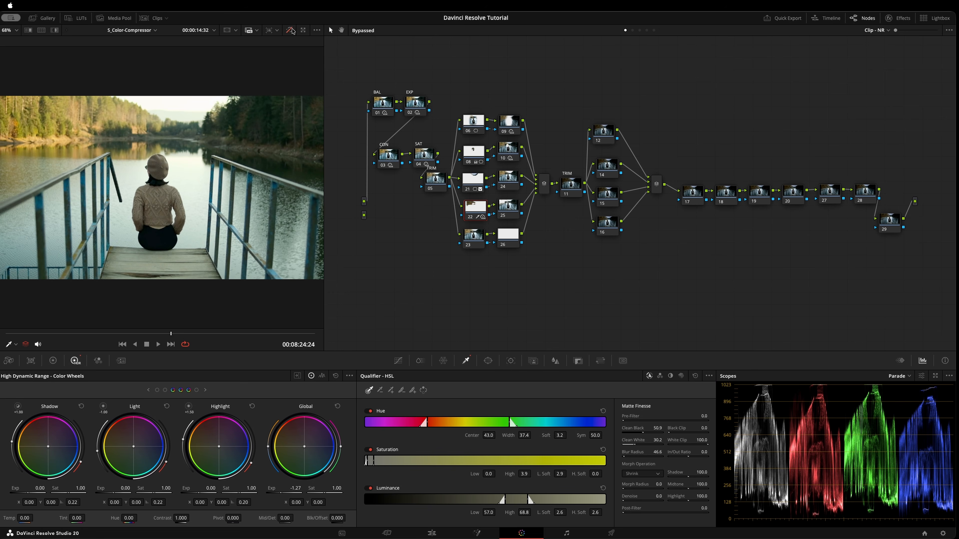
pyautogui.click(289, 30)
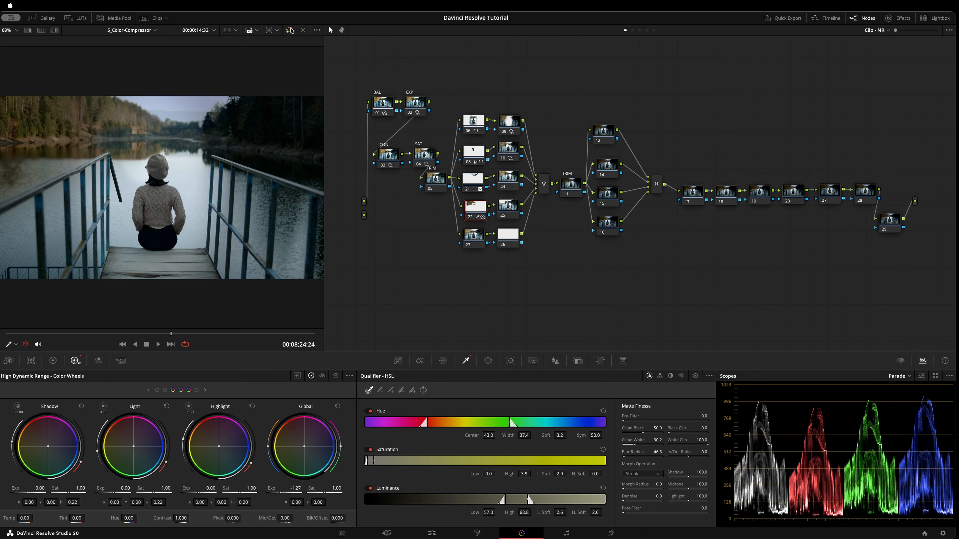
pyautogui.click(290, 31)
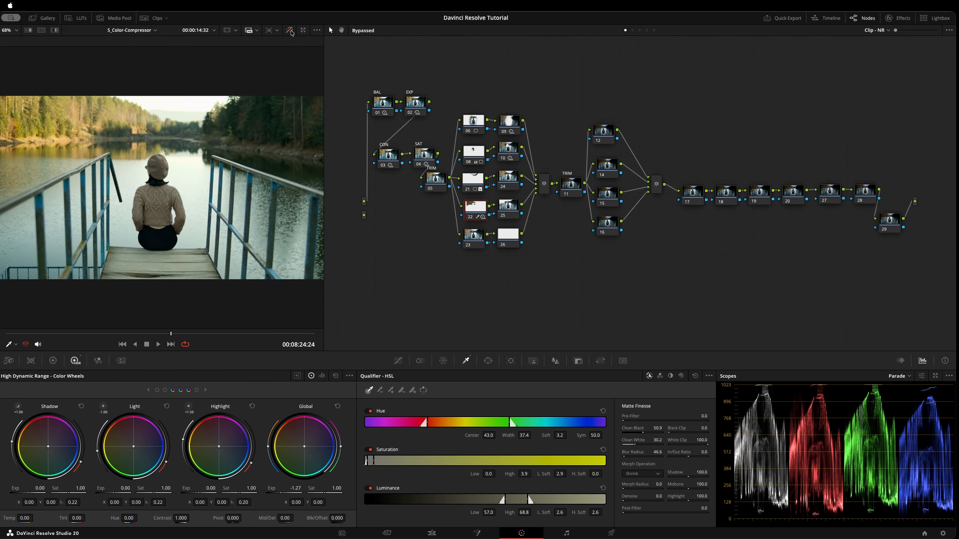
pyautogui.click(290, 30)
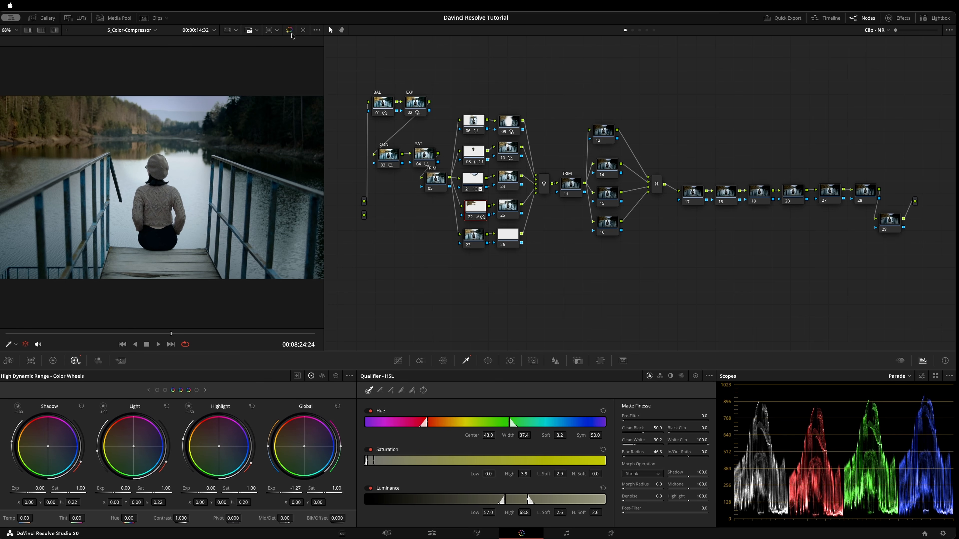
# Step: Toggle the bypass of all grades several times to judge the graded shot against the original, leaving the grades on
pyautogui.click(289, 30)
pyautogui.click(291, 31)
pyautogui.click(290, 30)
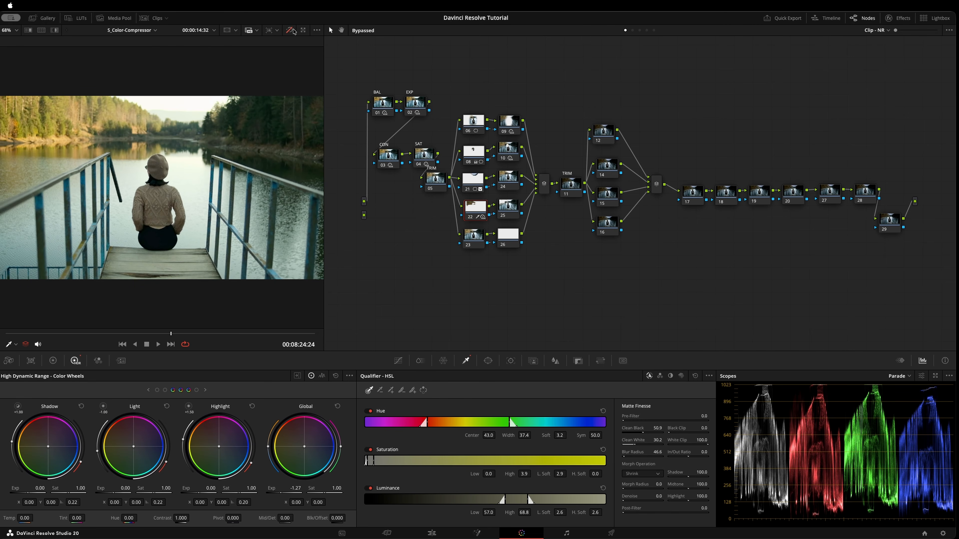
pyautogui.click(294, 31)
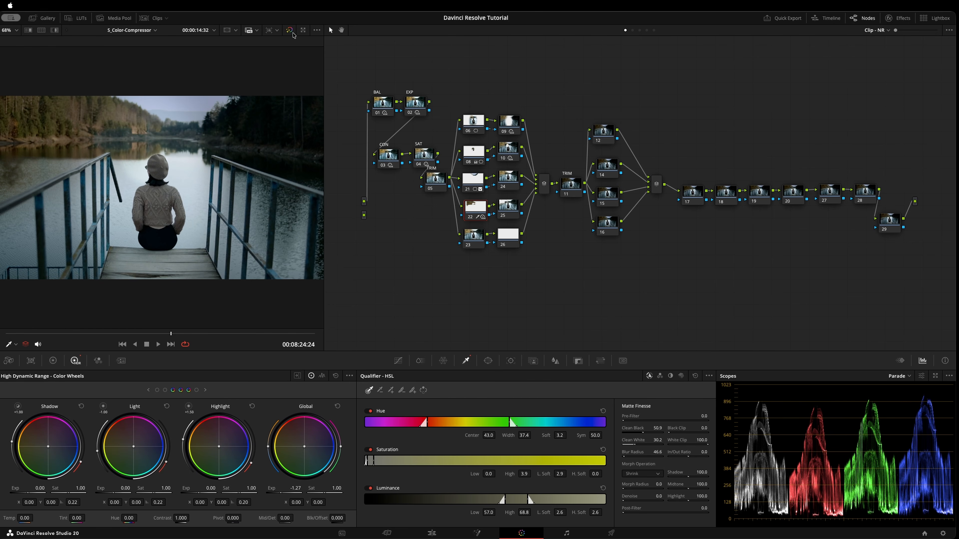
pyautogui.click(290, 31)
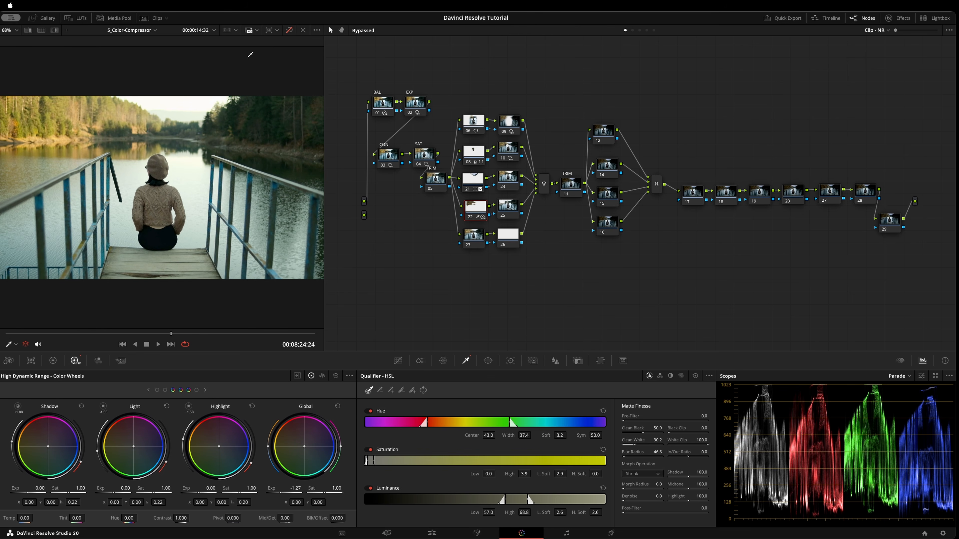
pyautogui.click(293, 33)
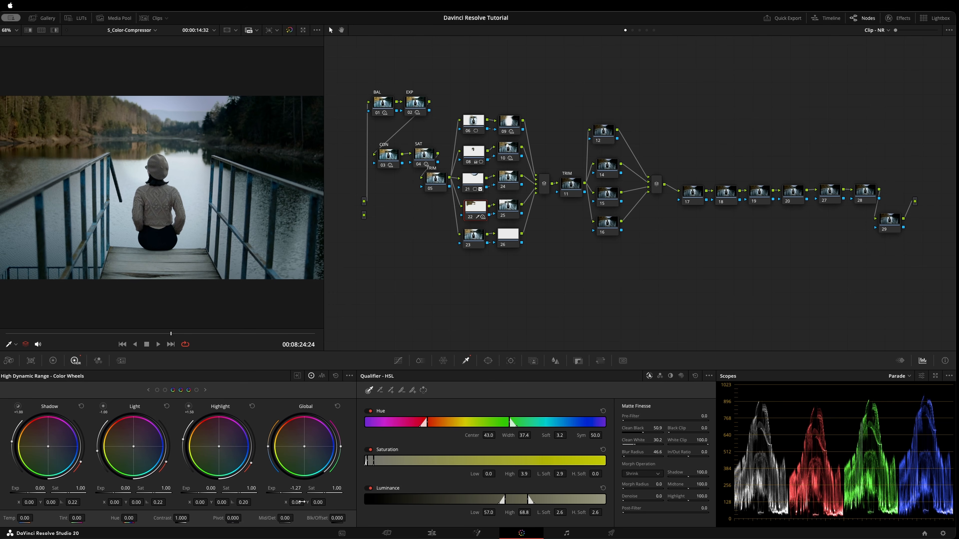
# Step: Lower node 22's HDR Global saturation to 0.74 and save the project
pyautogui.moveTo(330, 489); pyautogui.dragTo(327, 489)
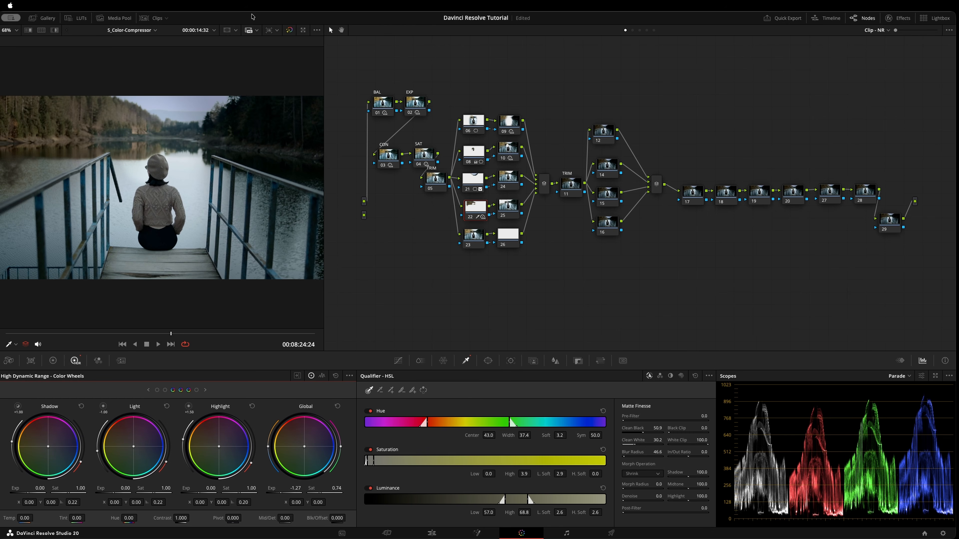
pyautogui.press('super+s')
# Step: Select all nodes of the first parallel group and compare the frame with all grades bypassed and enabled
pyautogui.moveTo(460, 80); pyautogui.dragTo(524, 326)
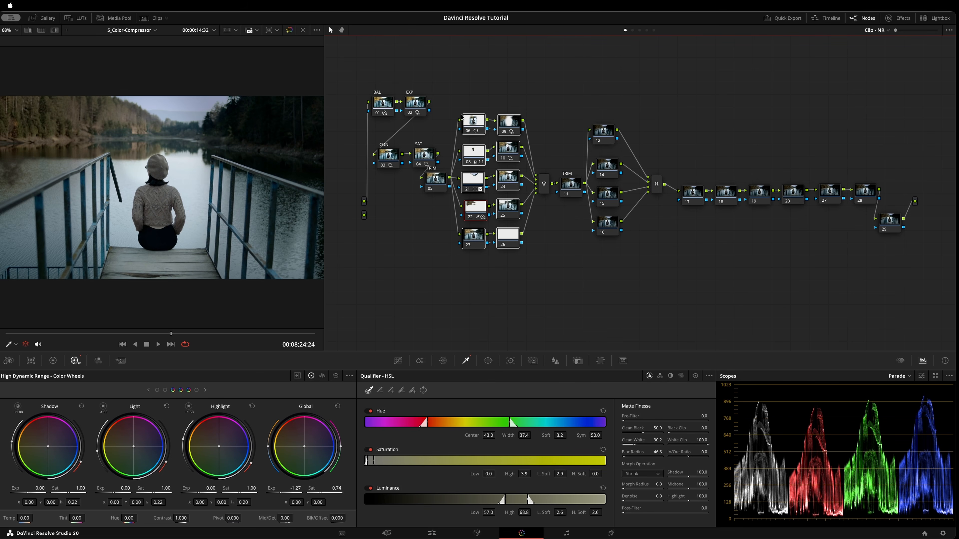
pyautogui.click(290, 31)
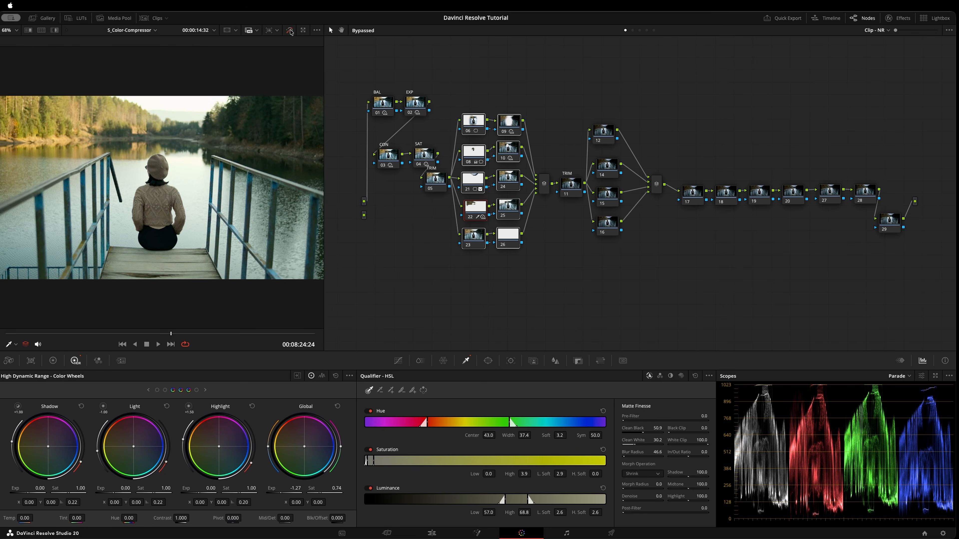
pyautogui.click(290, 31)
pyautogui.click(290, 31)
pyautogui.click(290, 30)
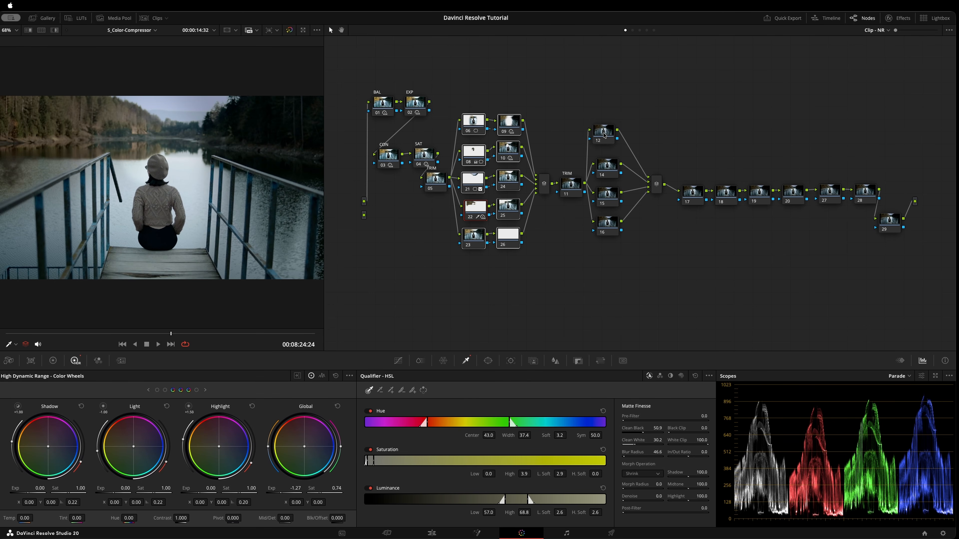
# Step: Shift parallel nodes 12, 14, 15 and 16 farther from TRIM node 11, lined up in one column
pyautogui.moveTo(603, 133); pyautogui.dragTo(608, 132)
pyautogui.moveTo(600, 82); pyautogui.dragTo(626, 223)
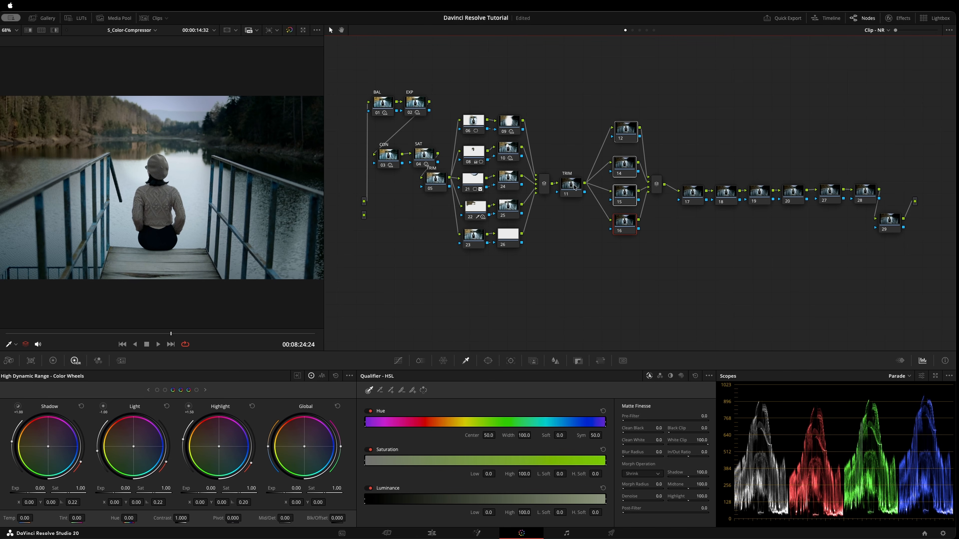
# Step: Try HDR Global colour shifts on TRIM node 11, viewing an earlier frame as well, and reset the Global wheel
pyautogui.click(570, 185)
pyautogui.moveTo(271, 447); pyautogui.dragTo(304, 446)
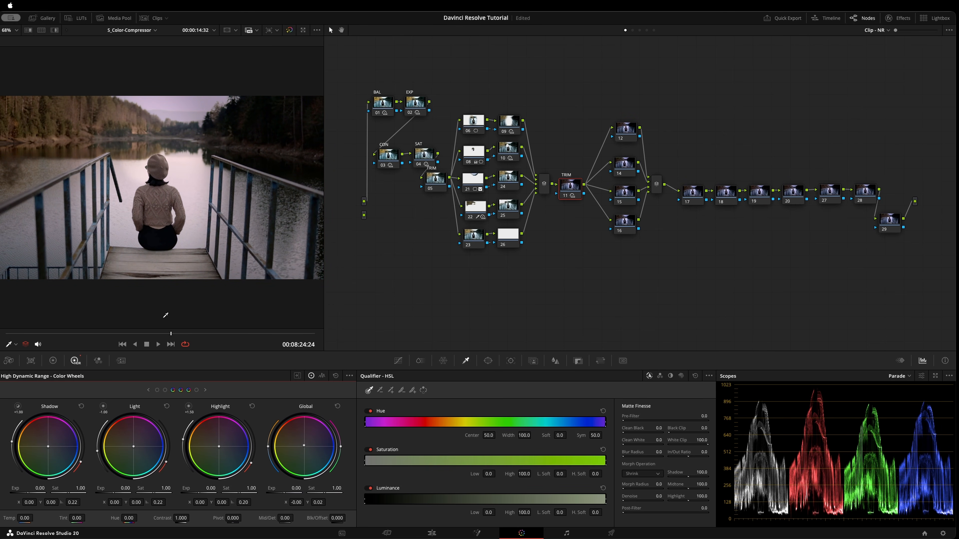
pyautogui.moveTo(155, 333); pyautogui.dragTo(79, 333)
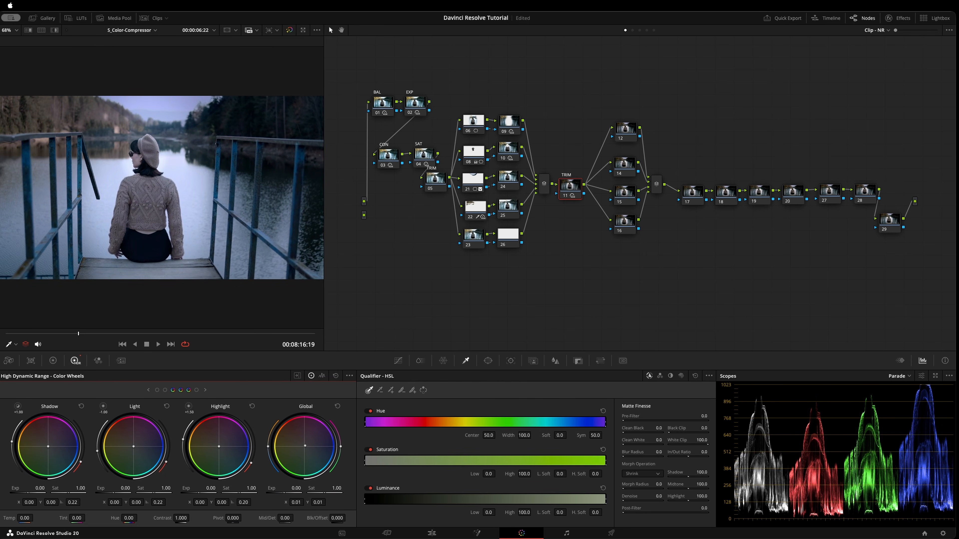
pyautogui.moveTo(303, 446); pyautogui.dragTo(304, 443)
pyautogui.click(337, 406)
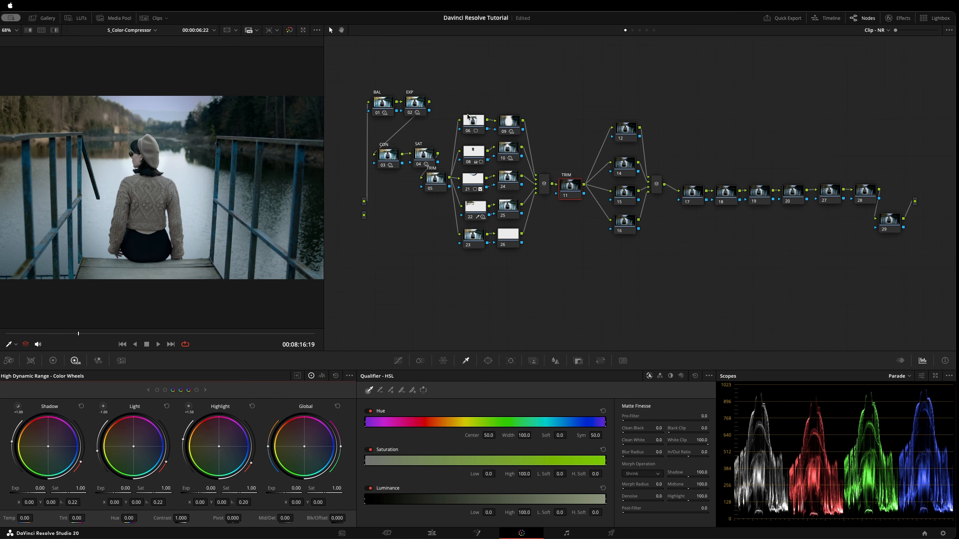
# Step: Label node 23 SKIN, and spread out the second parallel group by moving node 12 and the group's mixer apart
pyautogui.moveTo(475, 238); pyautogui.dragTo(475, 243)
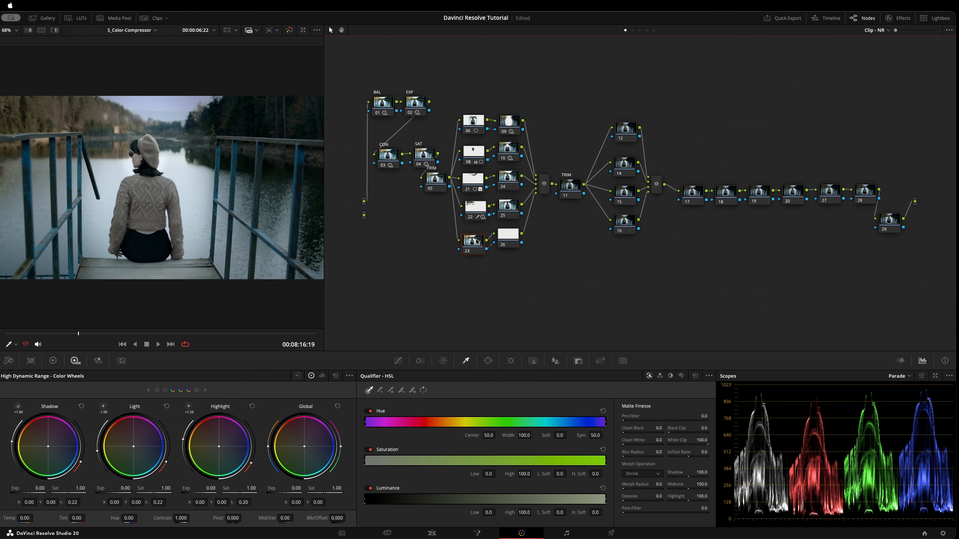
pyautogui.press('F2')
pyautogui.write('SKIN')
pyautogui.press('Return')
pyautogui.moveTo(635, 137); pyautogui.dragTo(626, 137)
pyautogui.click(663, 188)
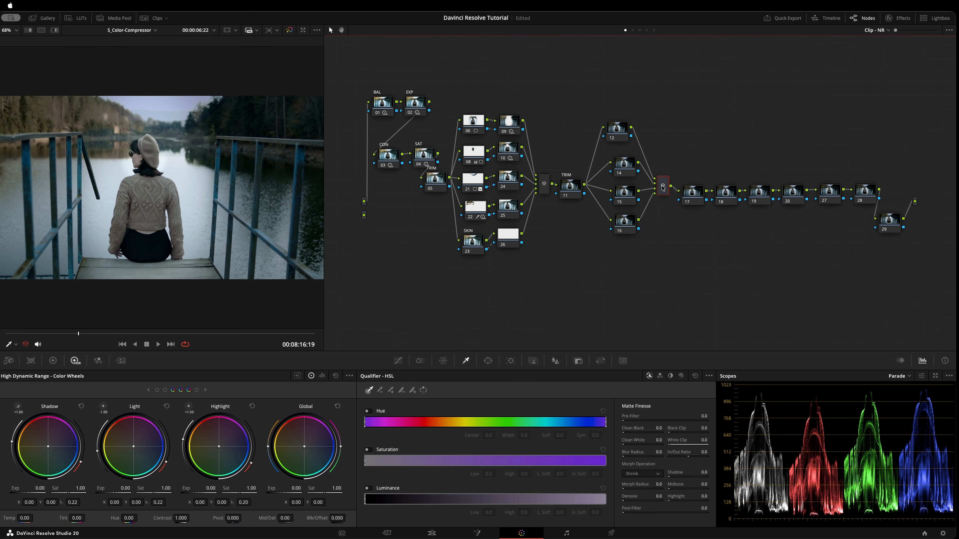
# Step: Switch the scopes to Vectorscope and tint node 12 blue-violet by shifting its HDR Global balance to X 0.02, Y 0.01
pyautogui.click(620, 133)
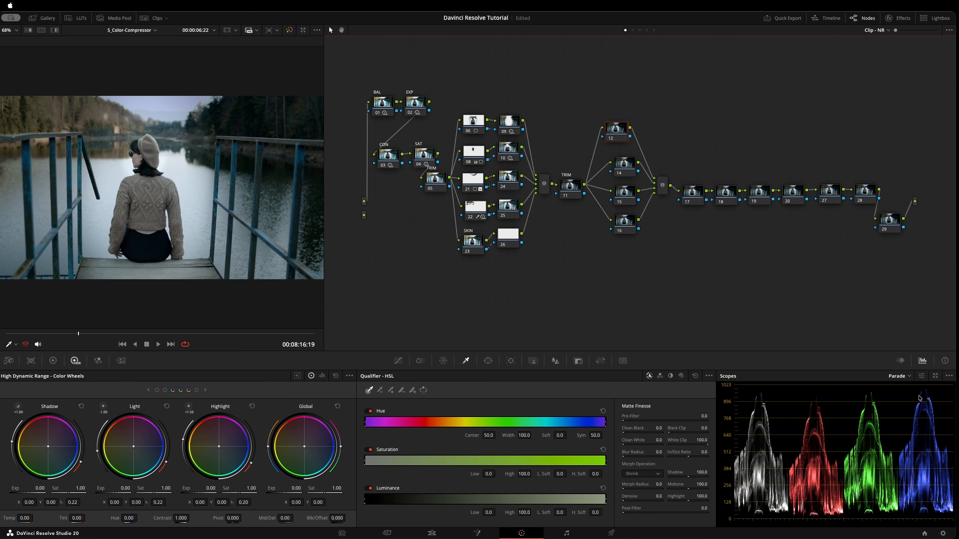
pyautogui.click(908, 376)
pyautogui.click(910, 402)
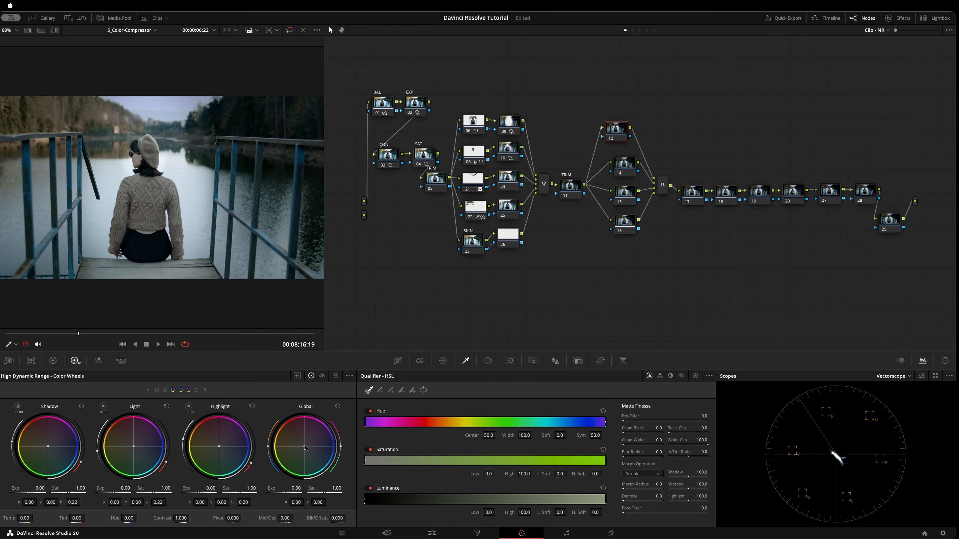
pyautogui.moveTo(305, 448); pyautogui.dragTo(305, 447)
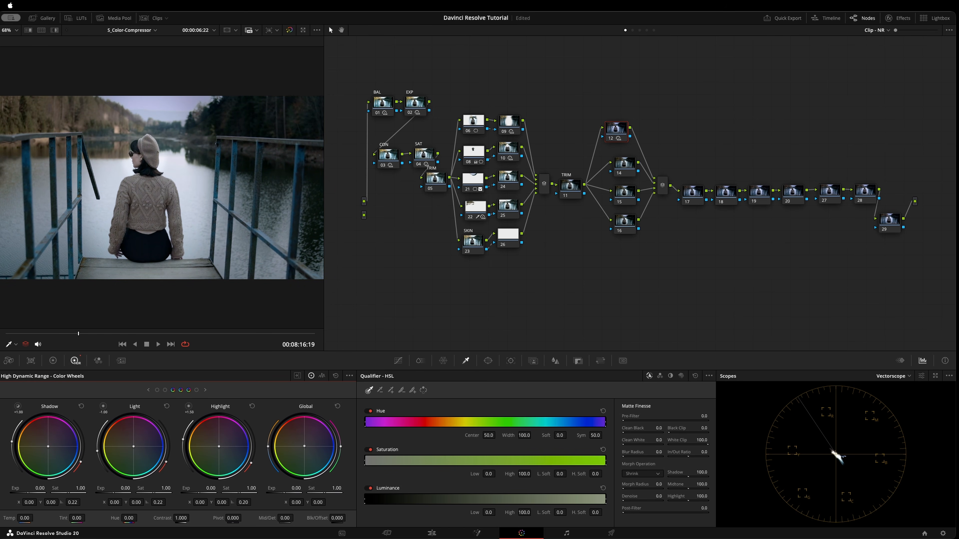
pyautogui.moveTo(304, 446); pyautogui.dragTo(306, 446)
pyautogui.scroll(1, 186, 258)
pyautogui.scroll(-3, 168, 208)
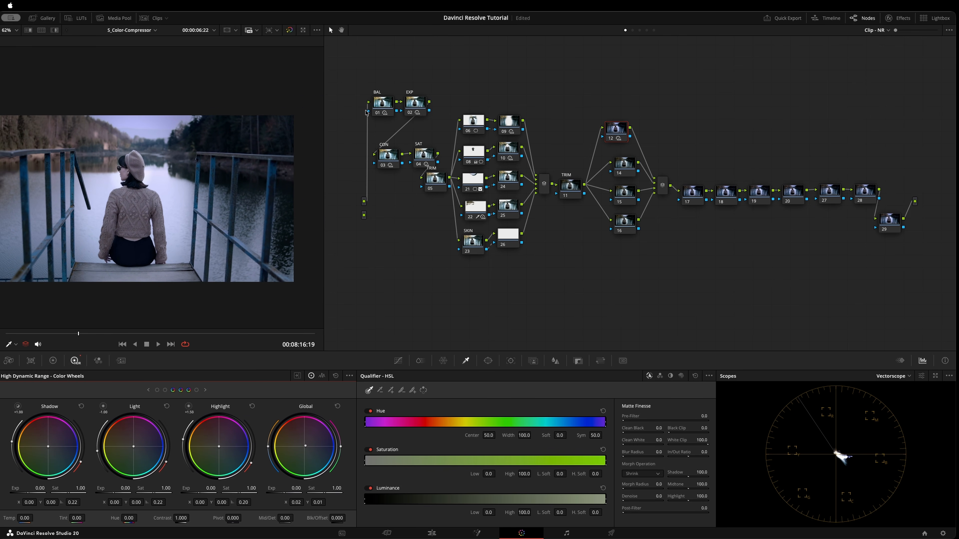
pyautogui.moveTo(167, 209)
pyautogui.mouseDown()
pyautogui.moveTo(199, 198)
pyautogui.moveTo(176, 207)
pyautogui.mouseUp()
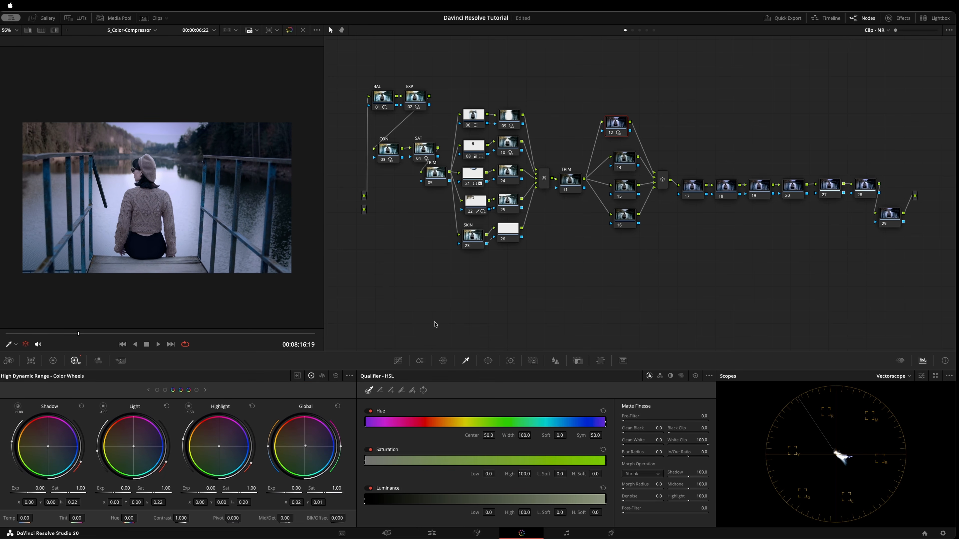
# Step: Line up node 14 beneath node 12 and add the DCTL effect to it
pyautogui.moveTo(631, 161); pyautogui.dragTo(622, 162)
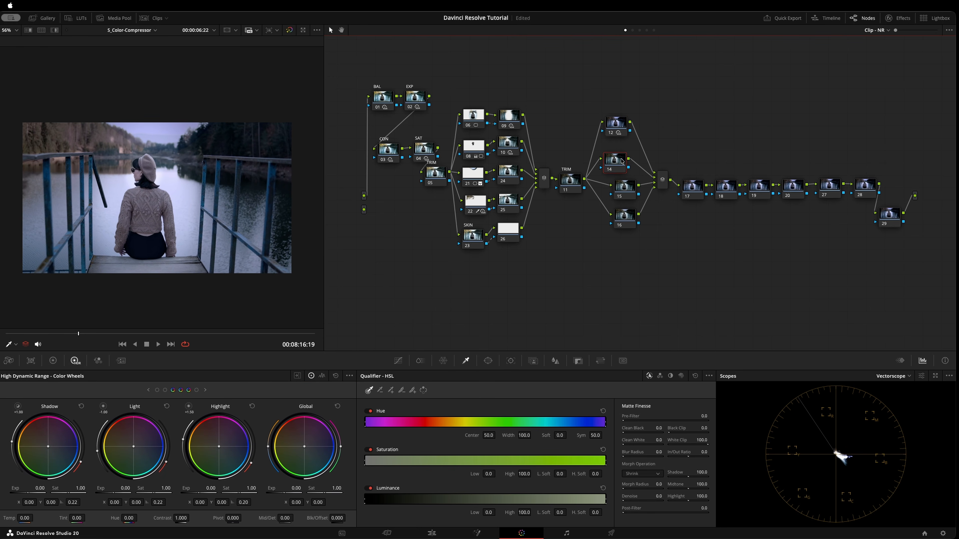
pyautogui.hotkey('shift', 'space')
pyautogui.write('DCTL')
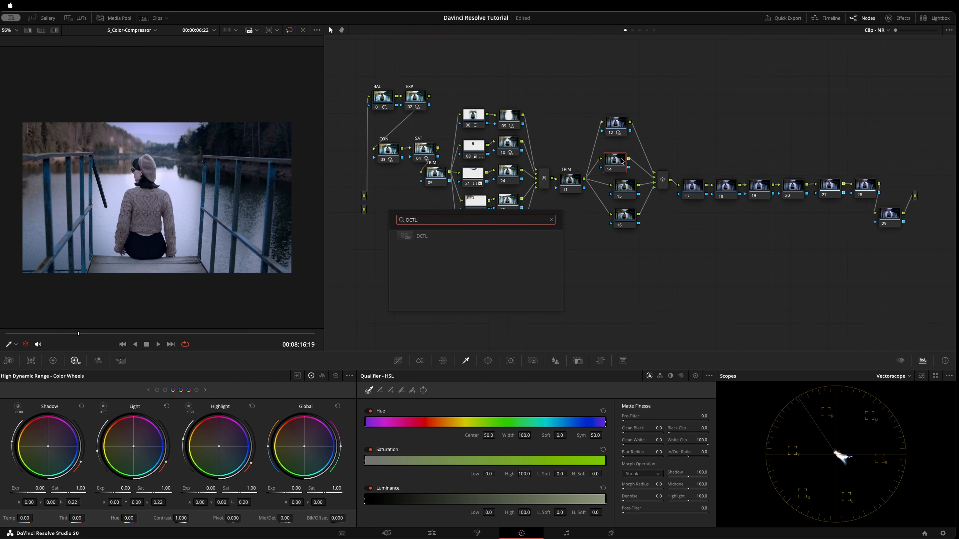
pyautogui.press('shift')
pyautogui.press('Return')
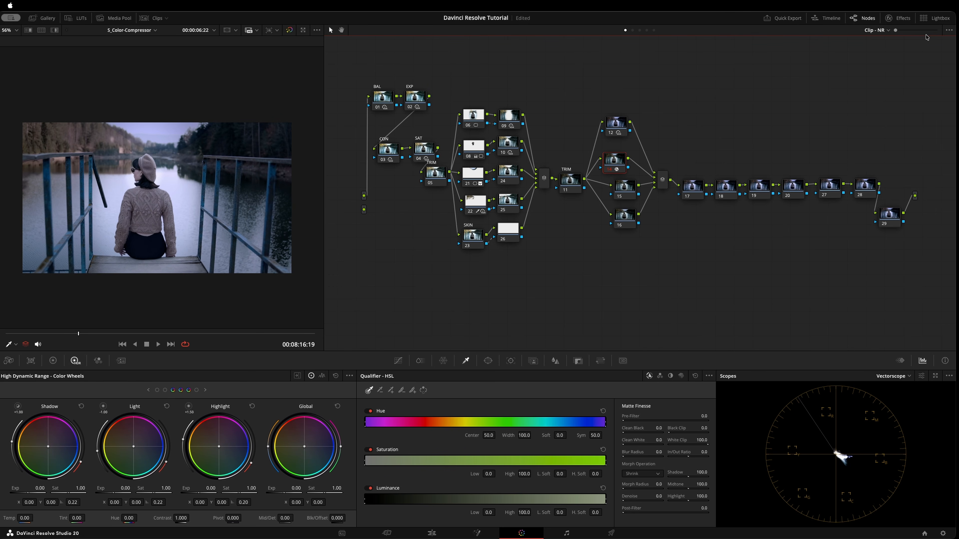
# Step: Open the effect settings of node 14 and load the SPLIT_TONE_v1_02 DCTL
pyautogui.click(898, 18)
pyautogui.click(883, 54)
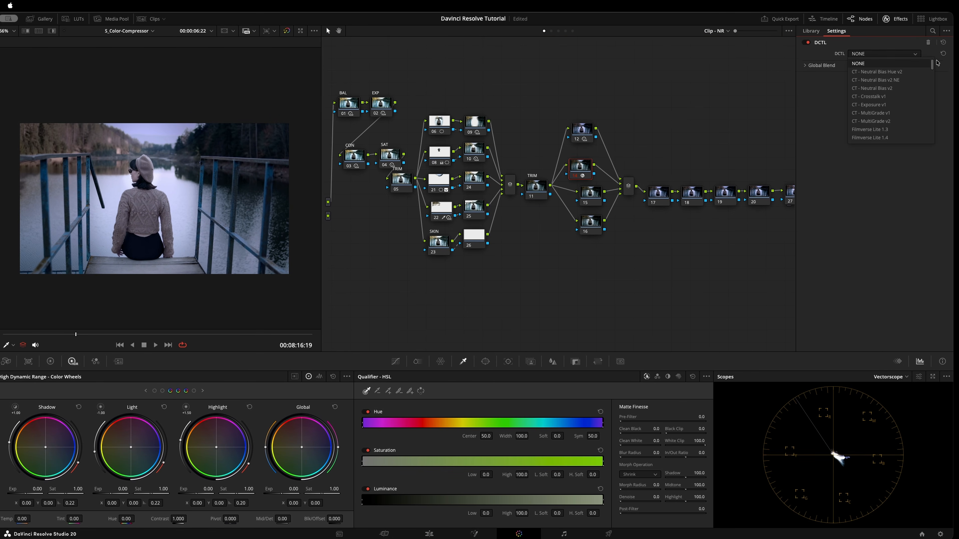
pyautogui.moveTo(932, 64); pyautogui.dragTo(917, 203)
pyautogui.click(891, 123)
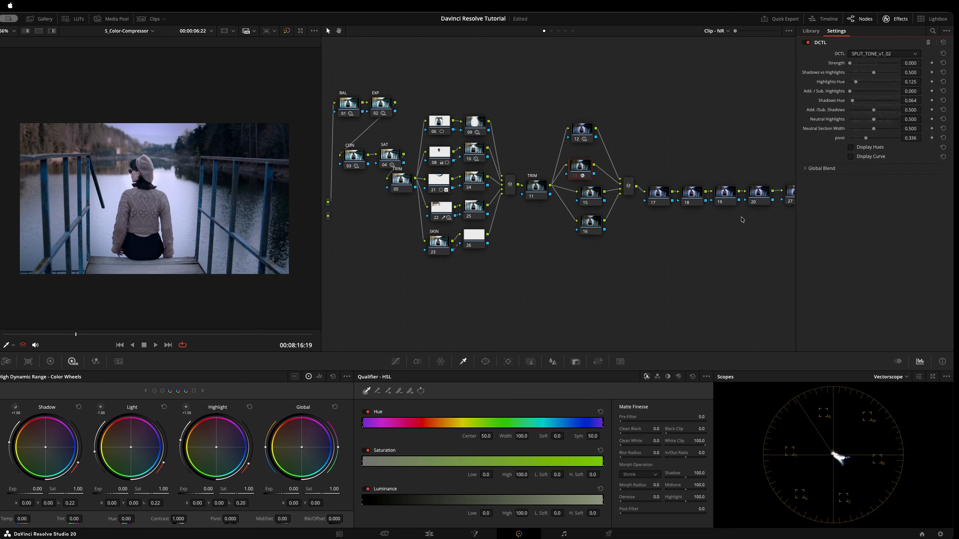
pyautogui.click(580, 174)
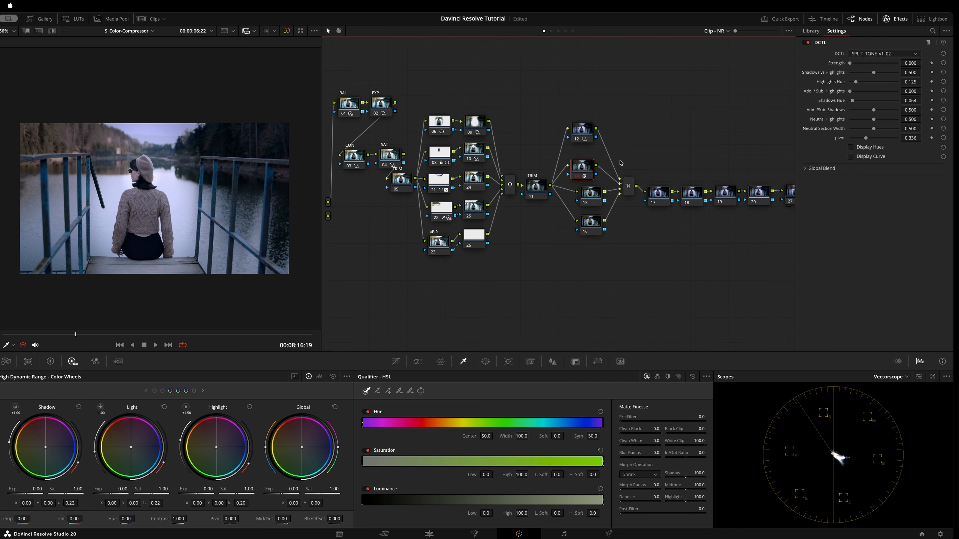
# Step: Display the split-tone curve and set Strength to 0.372, Shadows Hue to 0.062, Neutral Section Width to 0.698 and pivot to 0.271
pyautogui.click(851, 157)
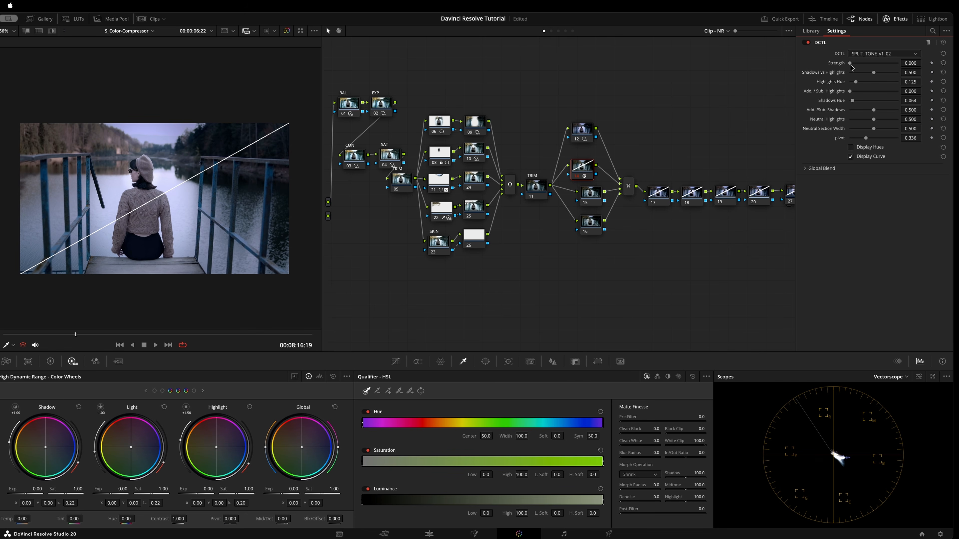
pyautogui.moveTo(850, 63); pyautogui.dragTo(867, 64)
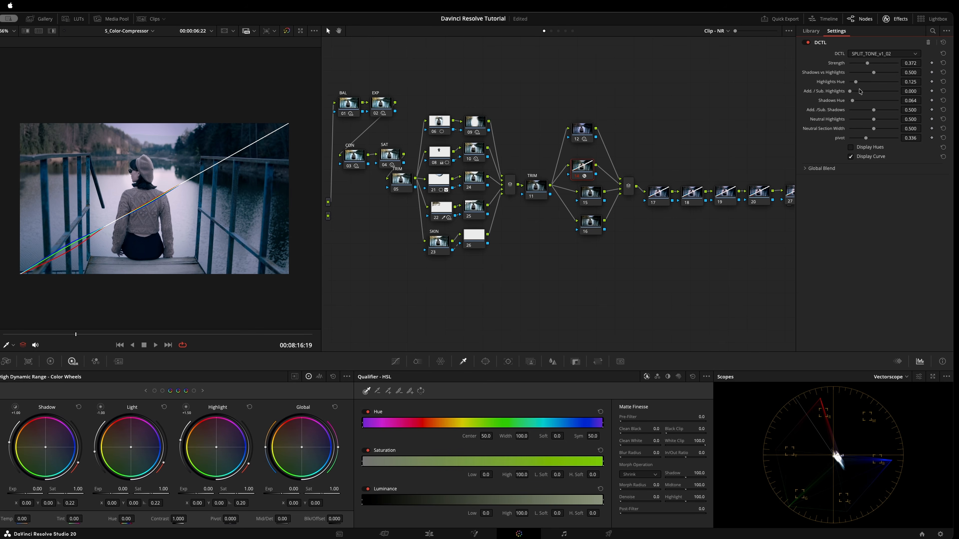
pyautogui.moveTo(854, 105); pyautogui.dragTo(853, 103)
pyautogui.moveTo(887, 128); pyautogui.dragTo(863, 146)
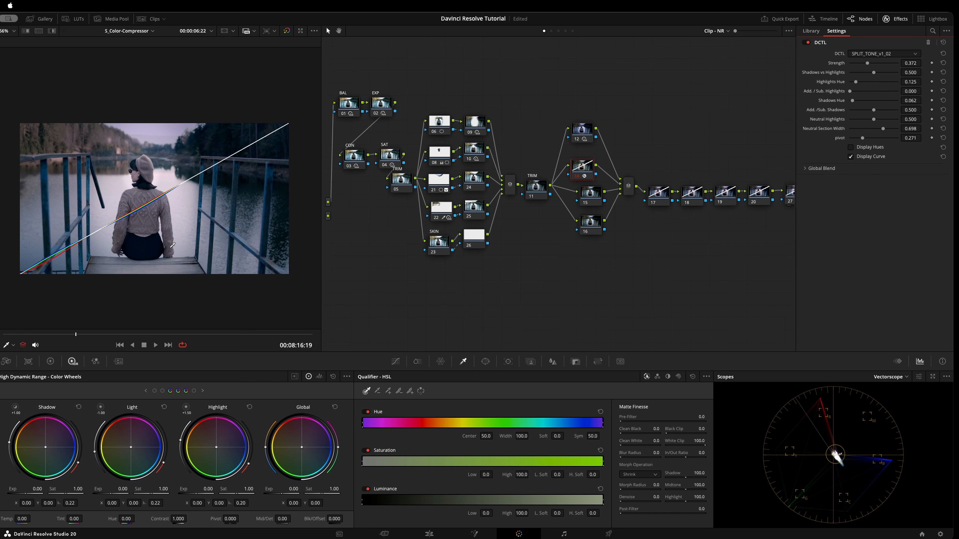
# Step: Disable node 12 and refine node 14's split-tone pivot to 0.318 while viewing the woman enlarged
pyautogui.scroll(5, 173, 244)
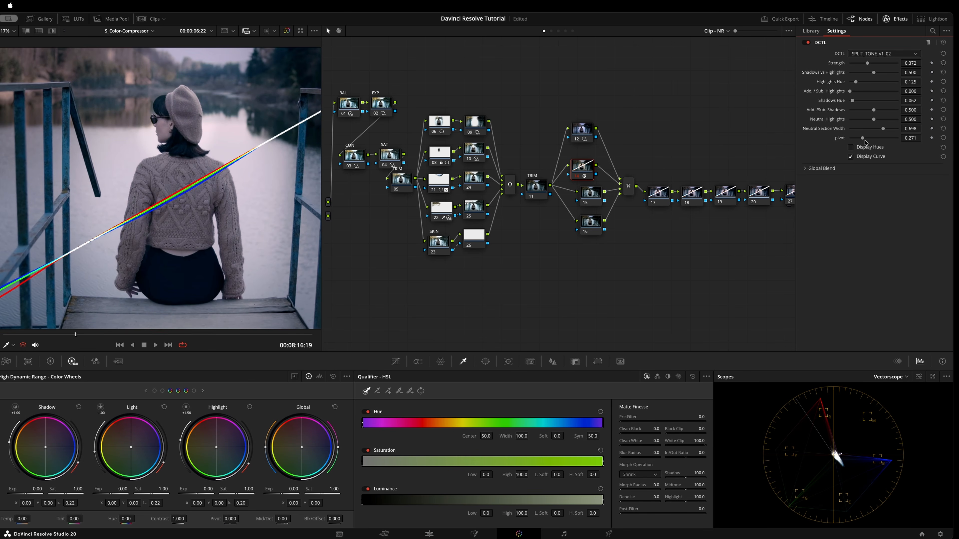
pyautogui.moveTo(862, 139); pyautogui.dragTo(867, 139)
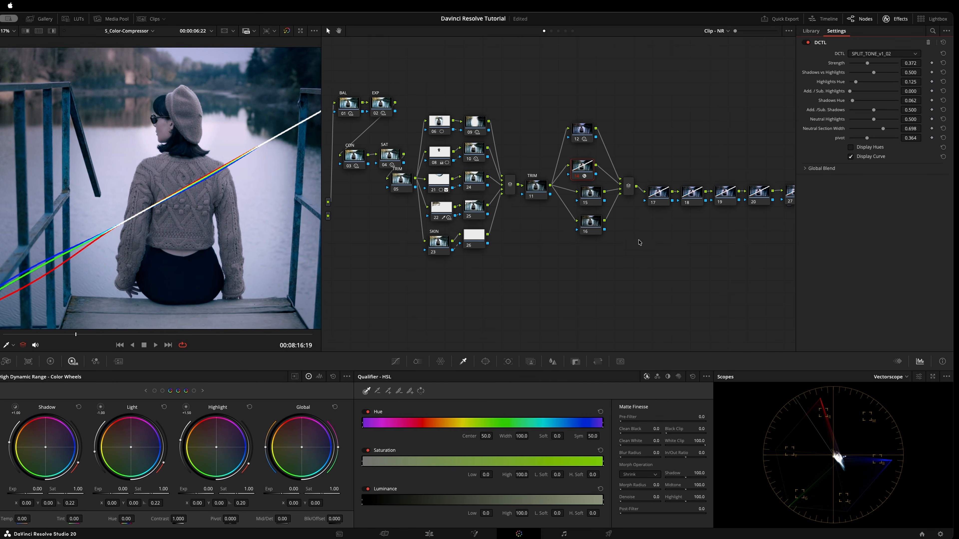
pyautogui.click(581, 131)
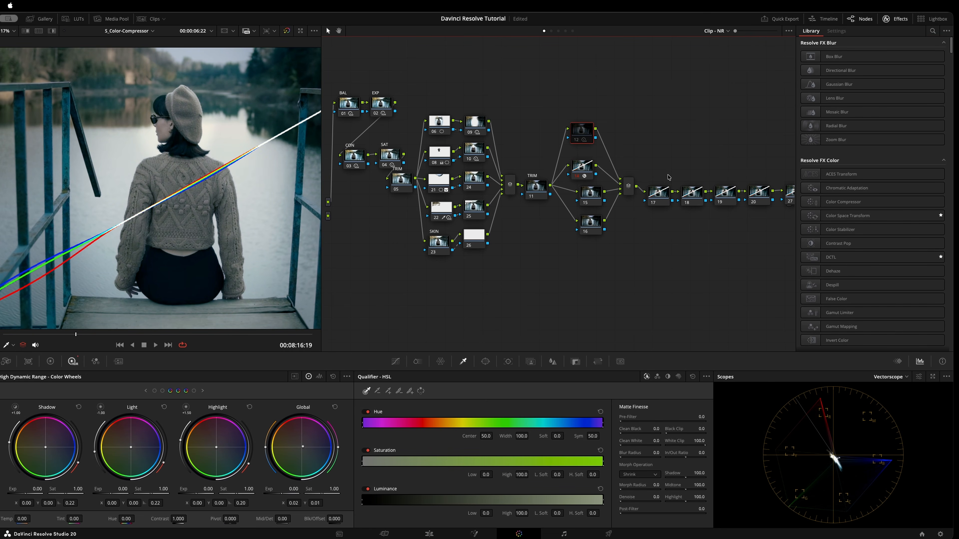
pyautogui.click(579, 178)
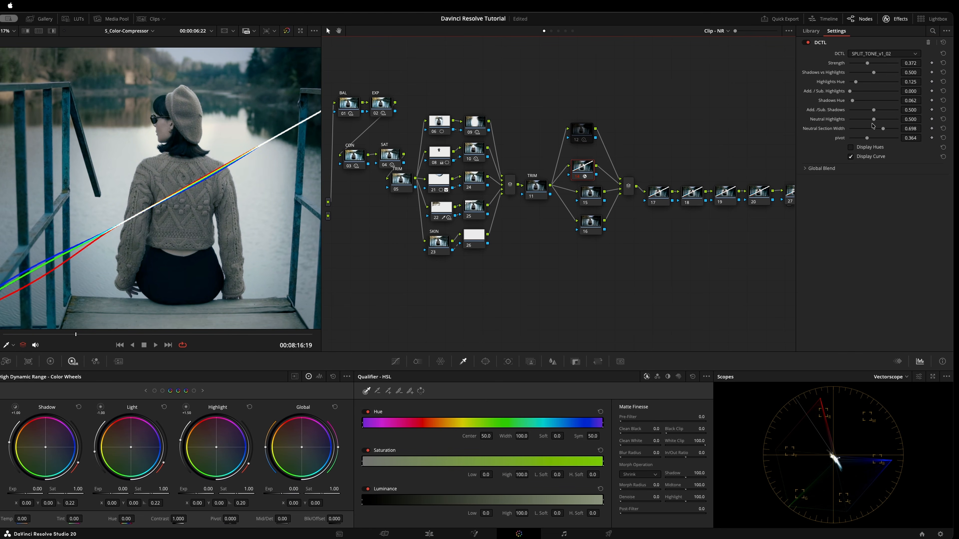
pyautogui.moveTo(867, 139); pyautogui.dragTo(867, 142)
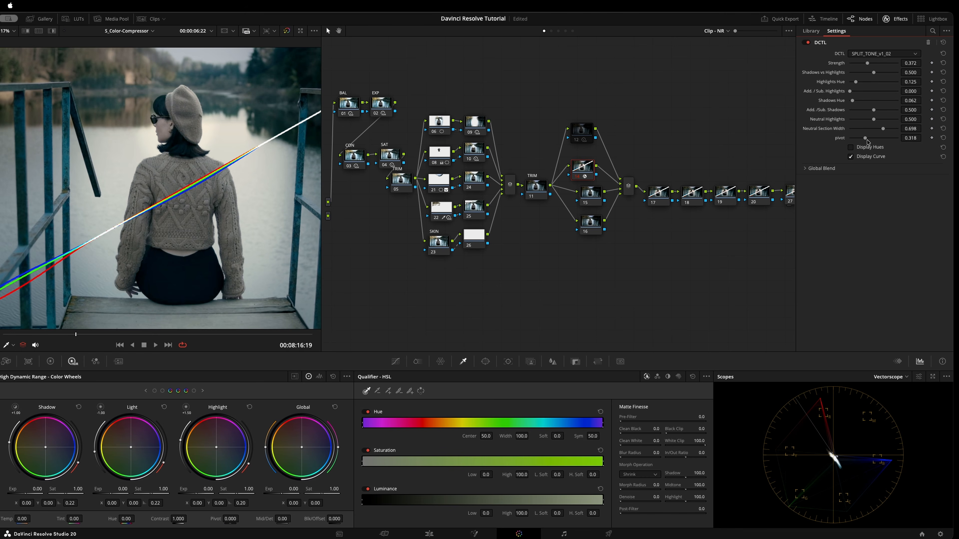
# Step: Compare the split-toned image with the original by bypassing the grade and restoring it
pyautogui.moveTo(865, 139); pyautogui.dragTo(865, 142)
pyautogui.scroll(-2, 193, 231)
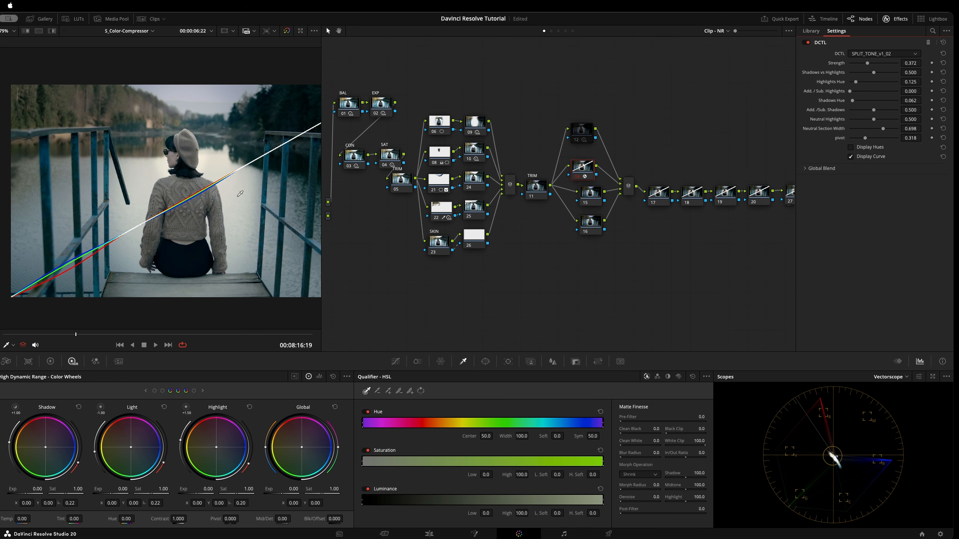
pyautogui.scroll(-2, 216, 227)
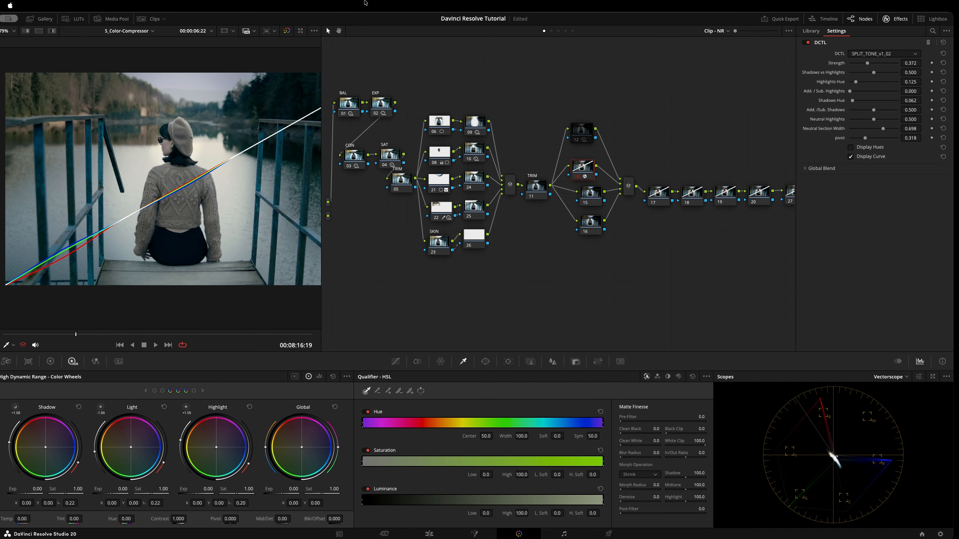
pyautogui.click(288, 31)
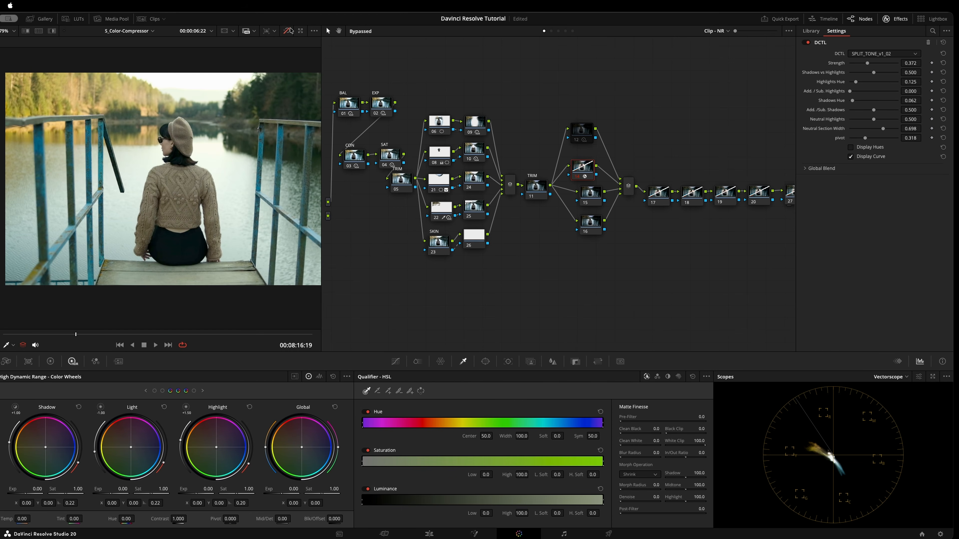
pyautogui.click(288, 31)
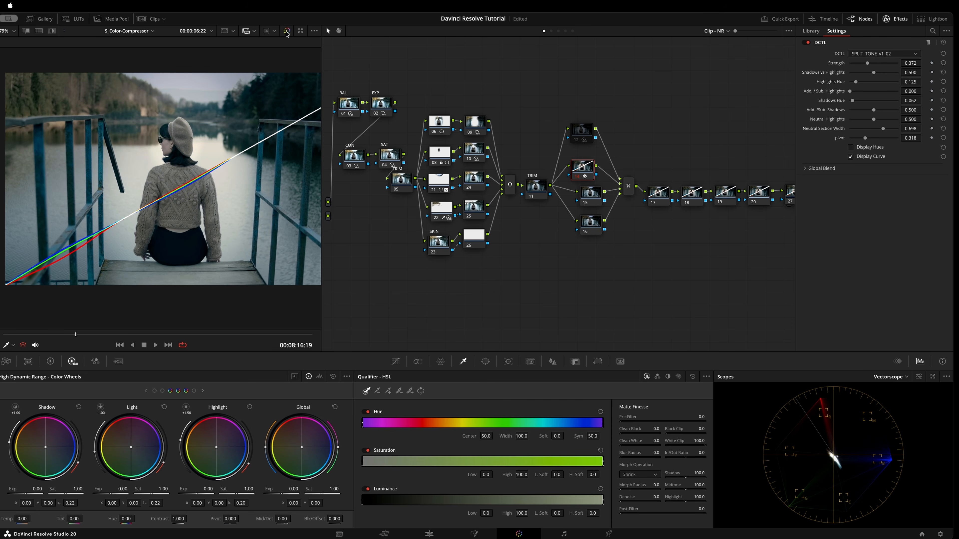
# Step: Move node 16 lower in the parallel group and set the split tone Strength on the node above node 15 to 0.233
pyautogui.click(587, 200)
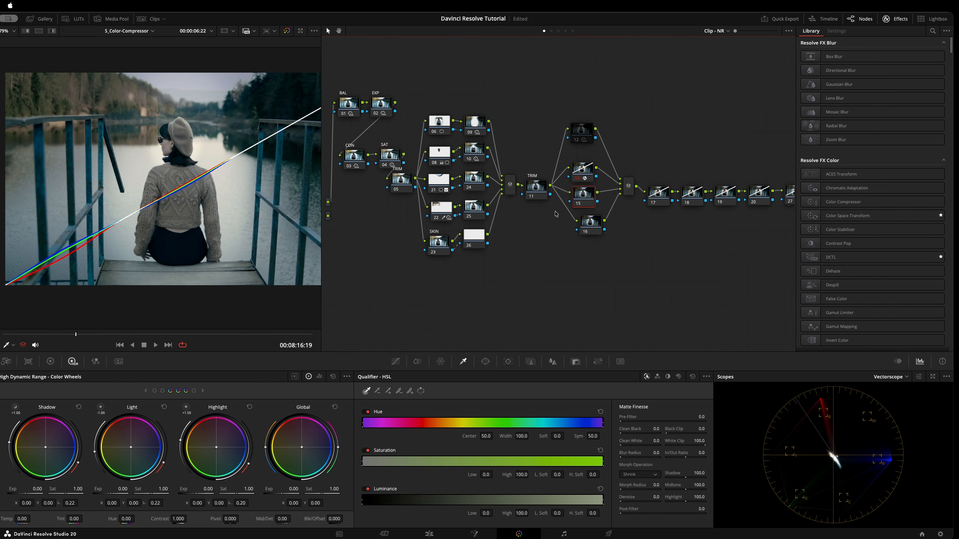
pyautogui.moveTo(589, 231); pyautogui.dragTo(578, 246)
pyautogui.click(583, 172)
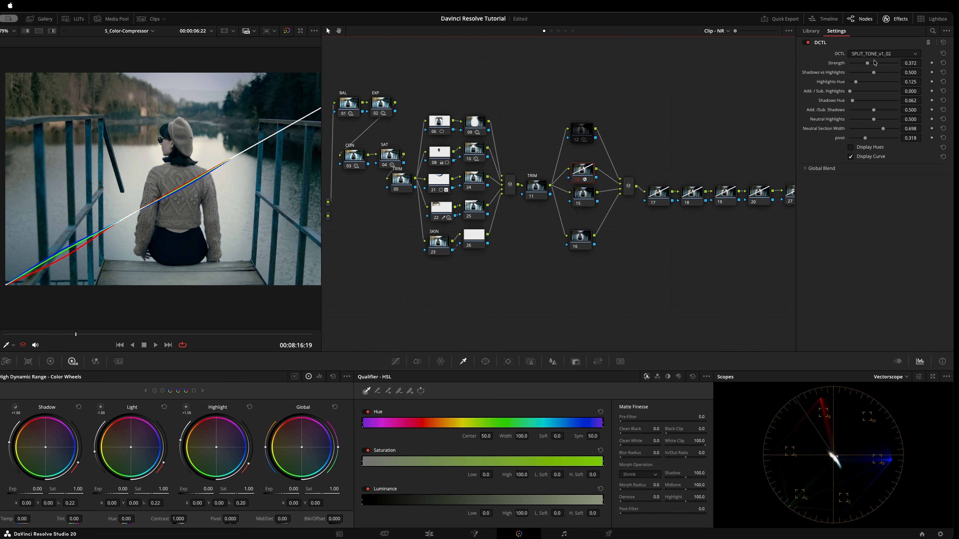
pyautogui.moveTo(868, 63); pyautogui.dragTo(862, 69)
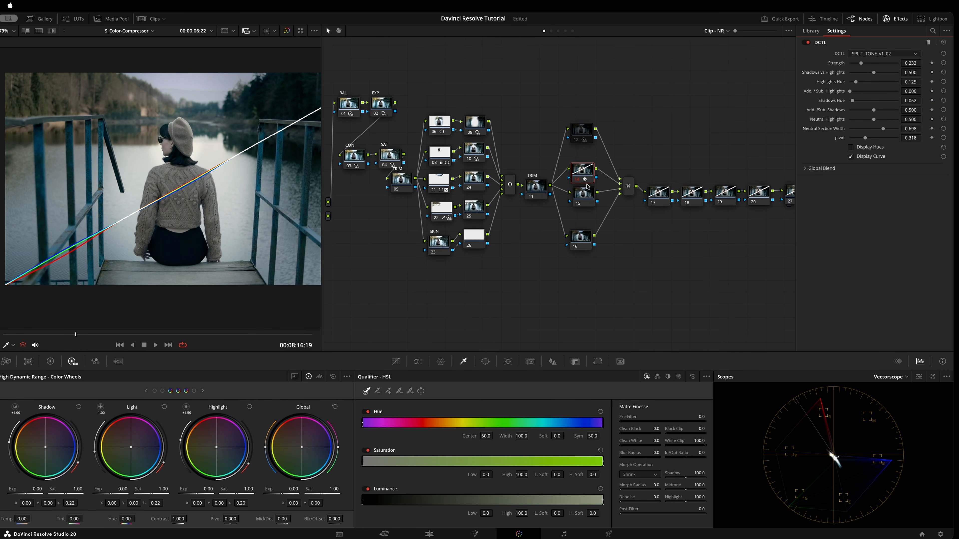
pyautogui.moveTo(582, 175); pyautogui.dragTo(582, 171)
# Step: Add a DCTL effect to node 15
pyautogui.click(581, 196)
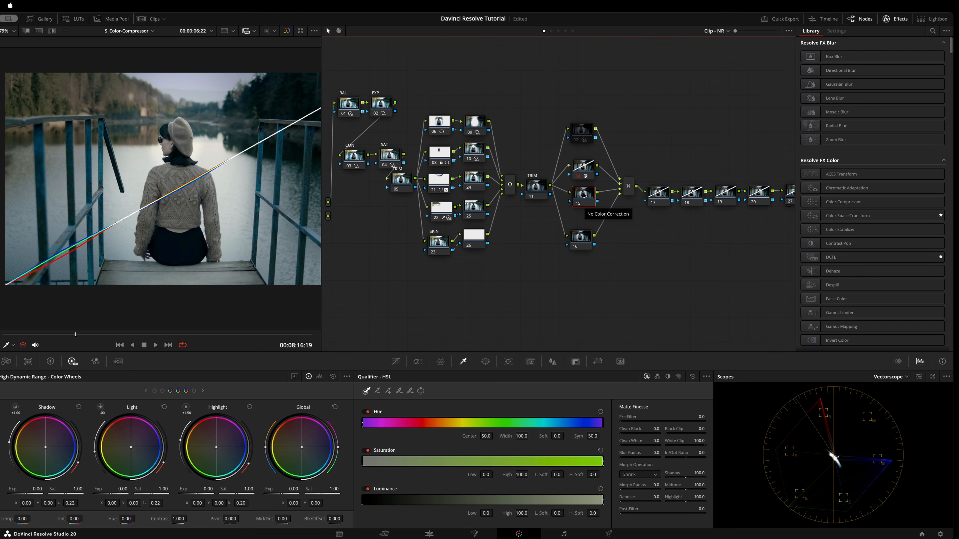
pyautogui.hotkey('shift', 'space')
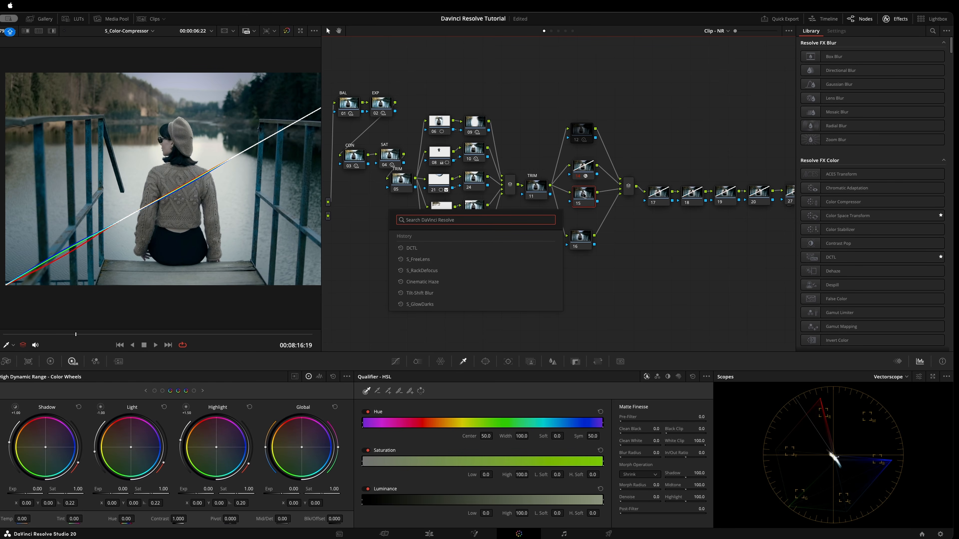
pyautogui.click(412, 249)
pyautogui.press('Return')
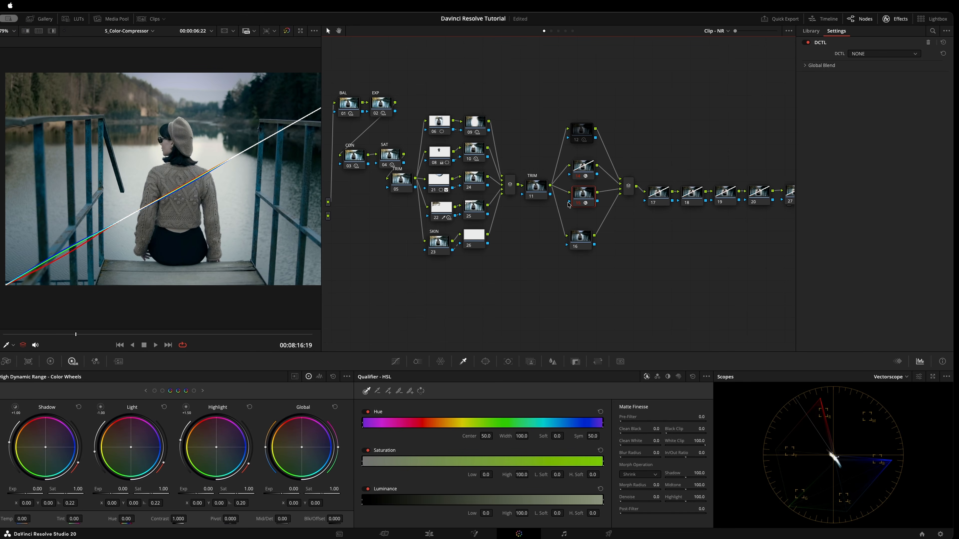
# Step: Load CT - MultiGrade v2 into node 15's DCTL and raise its Contrast to 1.271
pyautogui.click(879, 57)
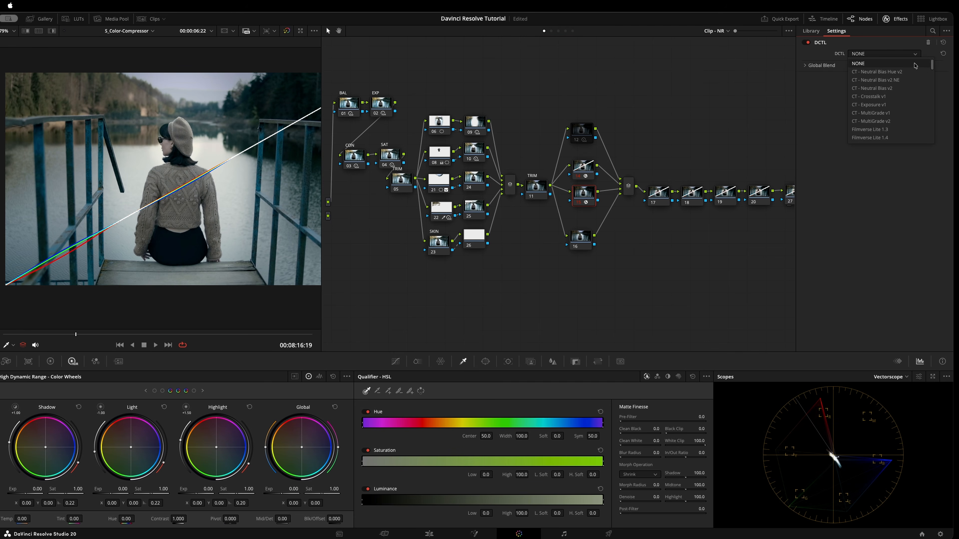
pyautogui.click(931, 68)
pyautogui.click(915, 57)
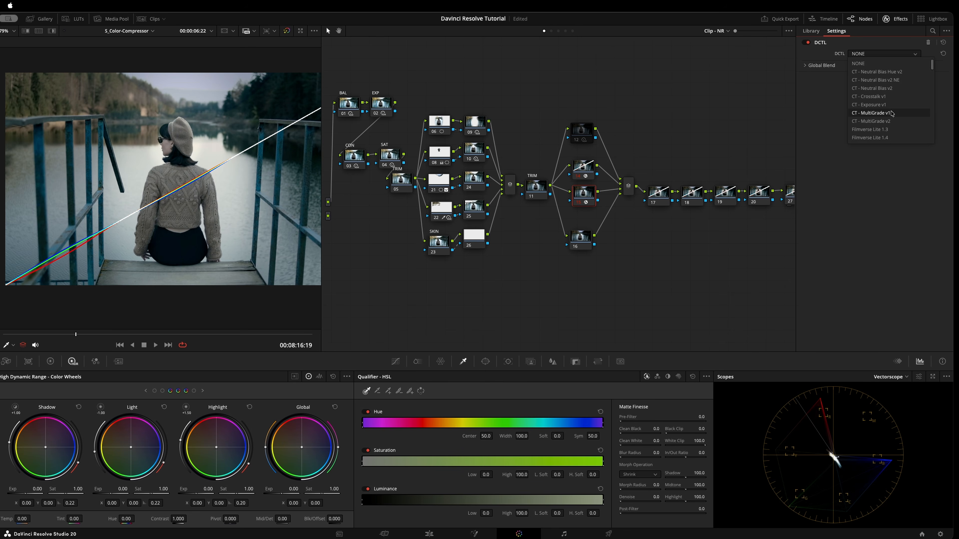
pyautogui.scroll(-1, 902, 91)
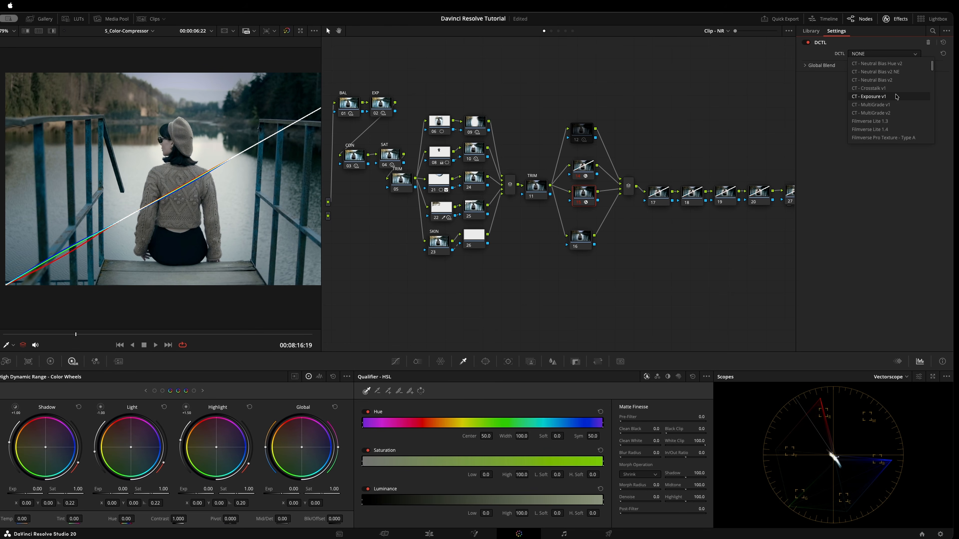
pyautogui.click(897, 113)
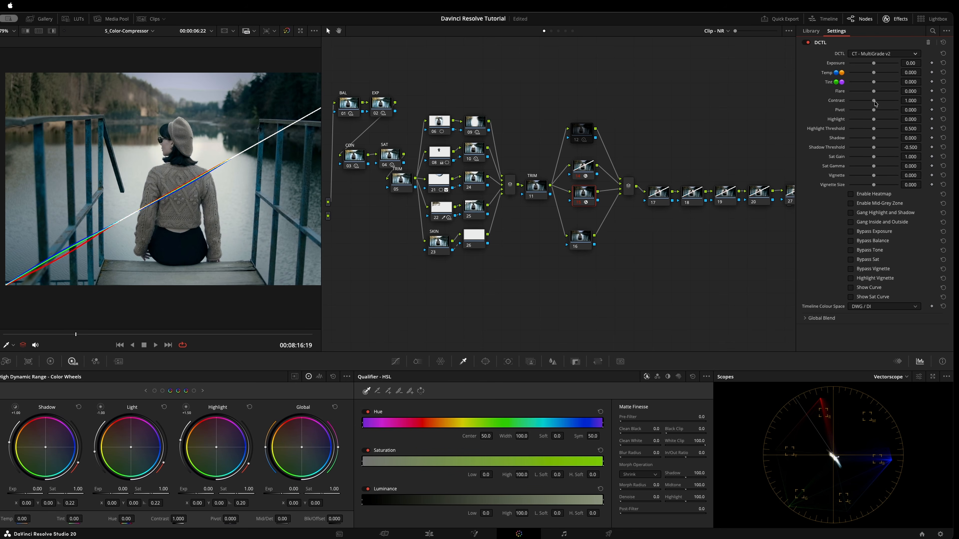
pyautogui.moveTo(875, 103); pyautogui.dragTo(881, 104)
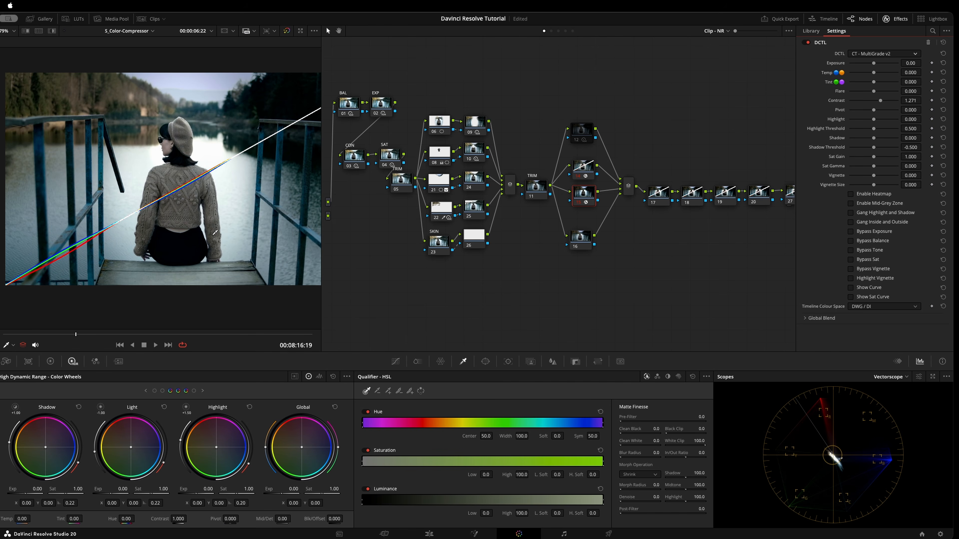
pyautogui.hotkey('shift', 'z')
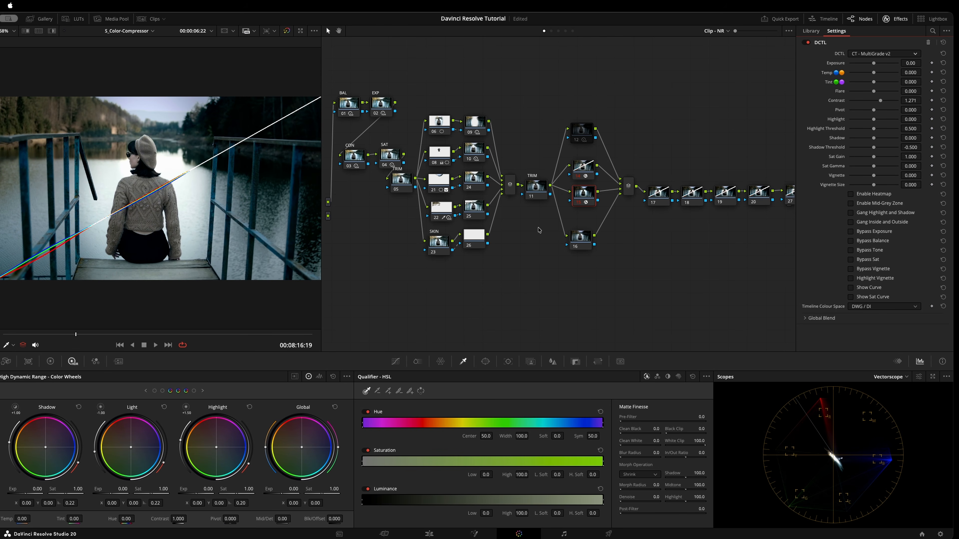
# Step: Lower the overall ColorSlice Saturation on node 16 to 0.82
pyautogui.click(582, 237)
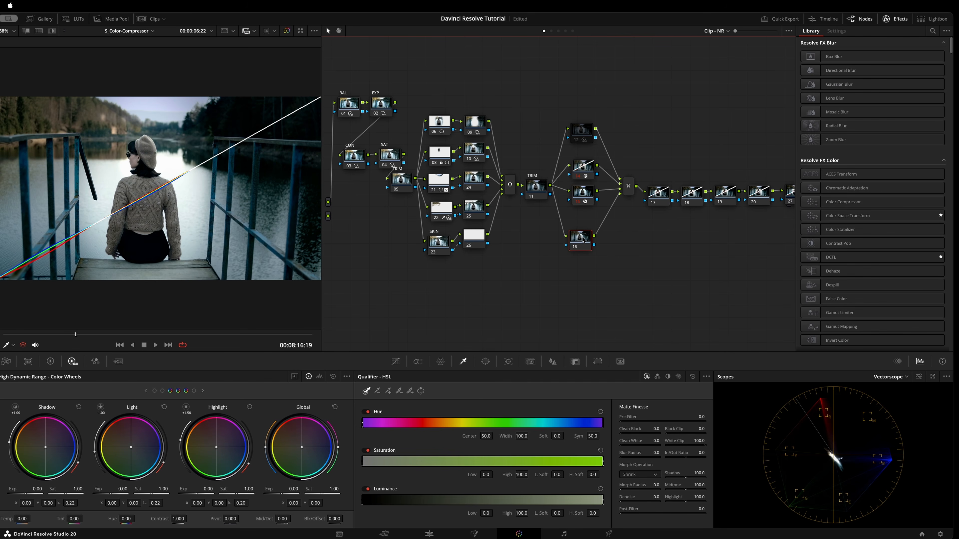
pyautogui.moveTo(582, 237); pyautogui.dragTo(581, 236)
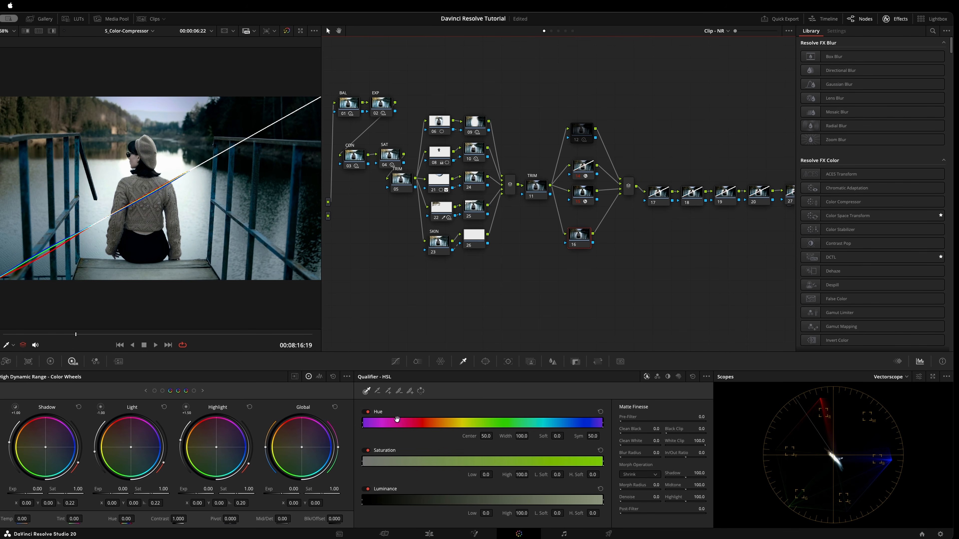
pyautogui.click(417, 362)
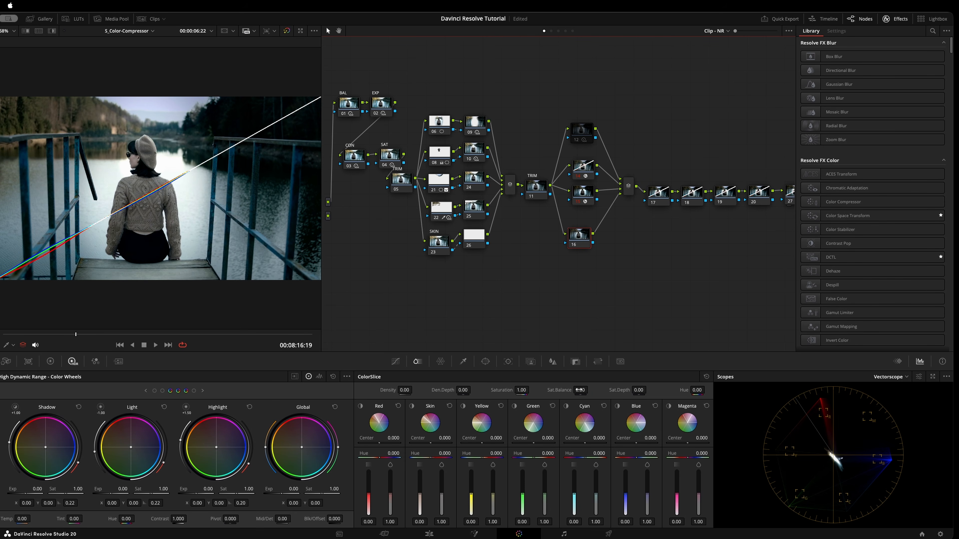
pyautogui.click(521, 390)
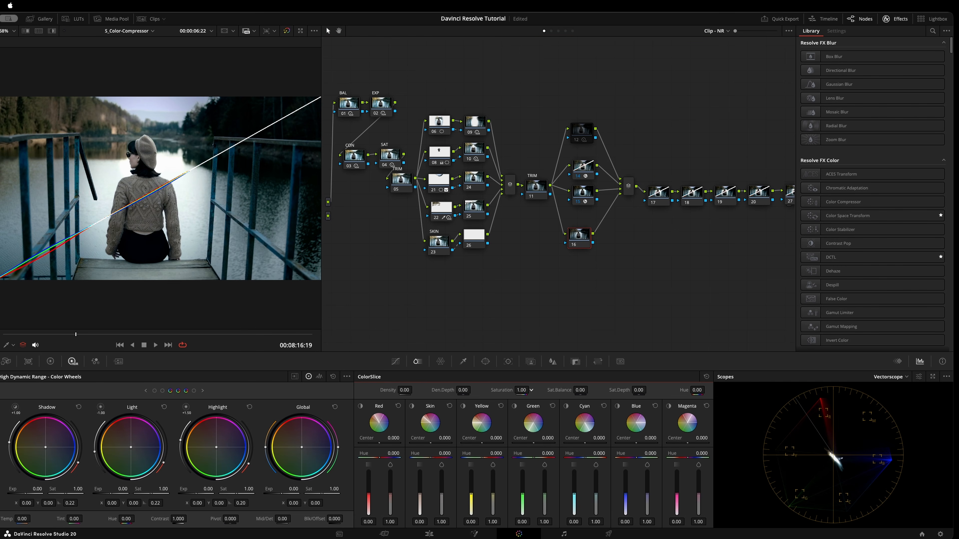
pyautogui.moveTo(521, 390); pyautogui.dragTo(501, 389)
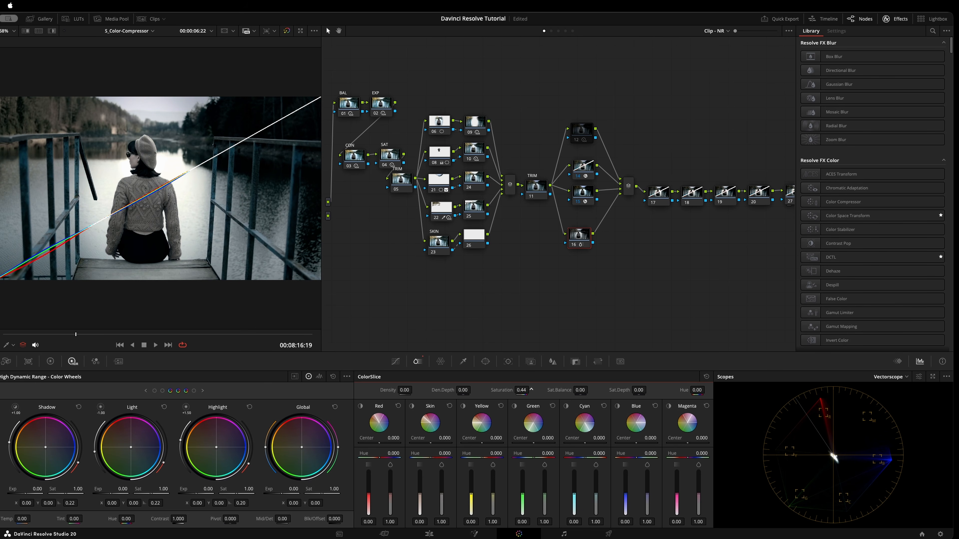
pyautogui.moveTo(522, 390); pyautogui.dragTo(536, 390)
pyautogui.scroll(-3, 195, 159)
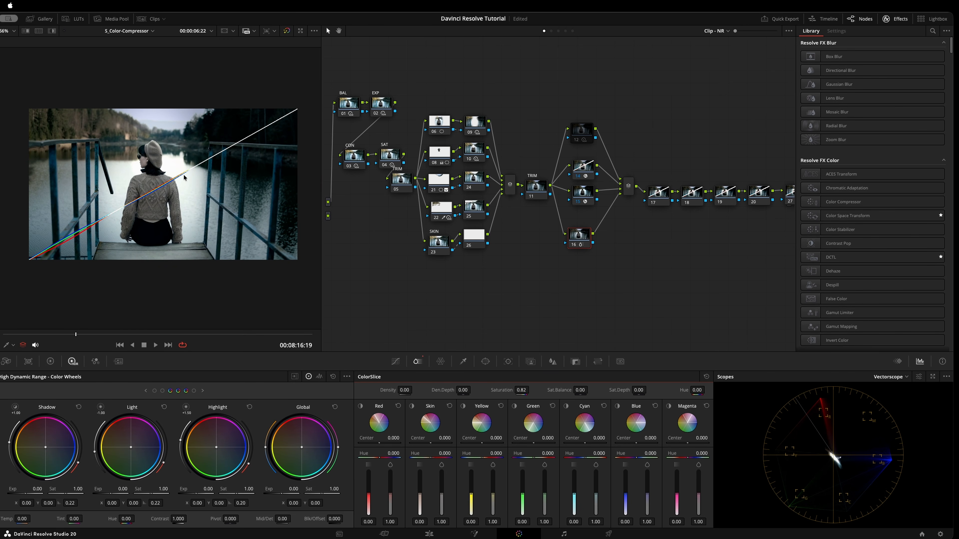
pyautogui.scroll(2, 178, 226)
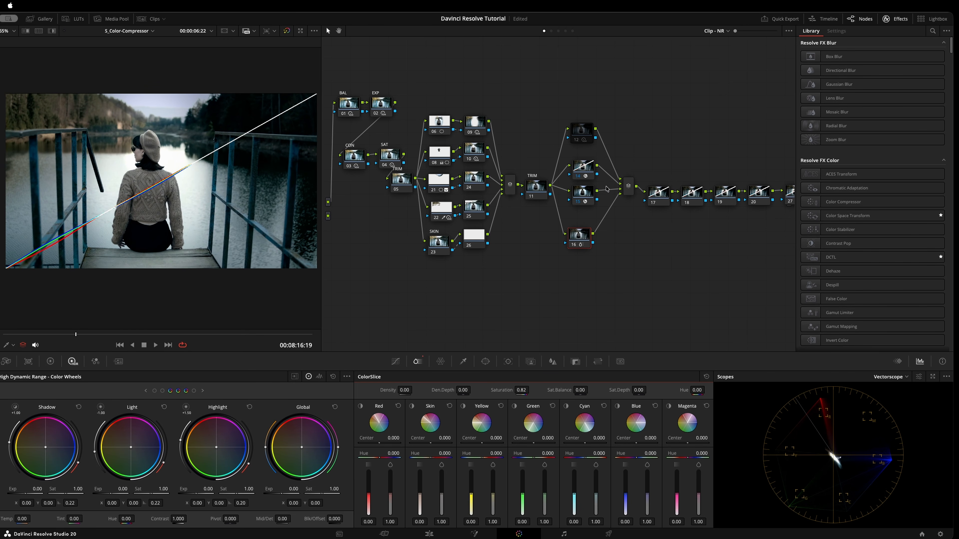
# Step: Reduce the MultiGrade Contrast on node 15
pyautogui.click(582, 194)
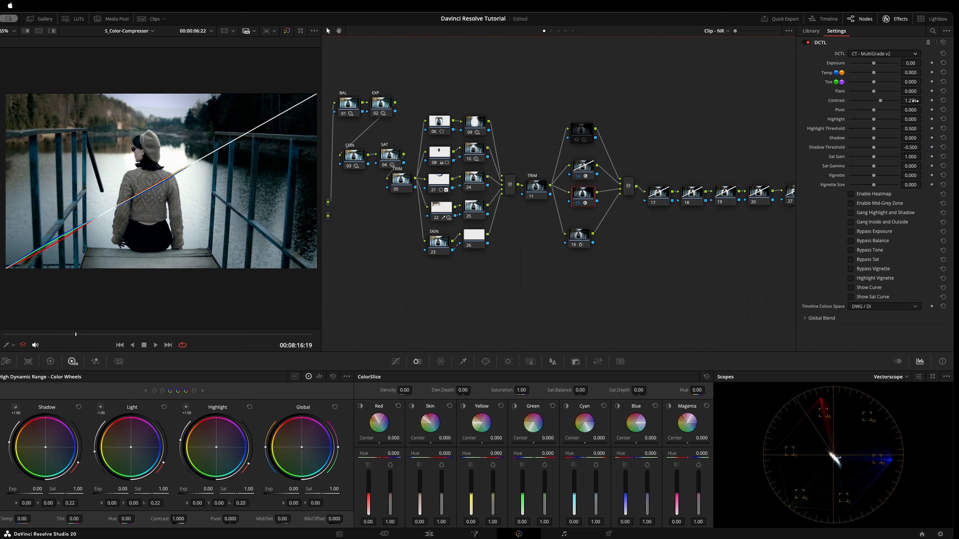
pyautogui.moveTo(915, 101); pyautogui.dragTo(915, 101)
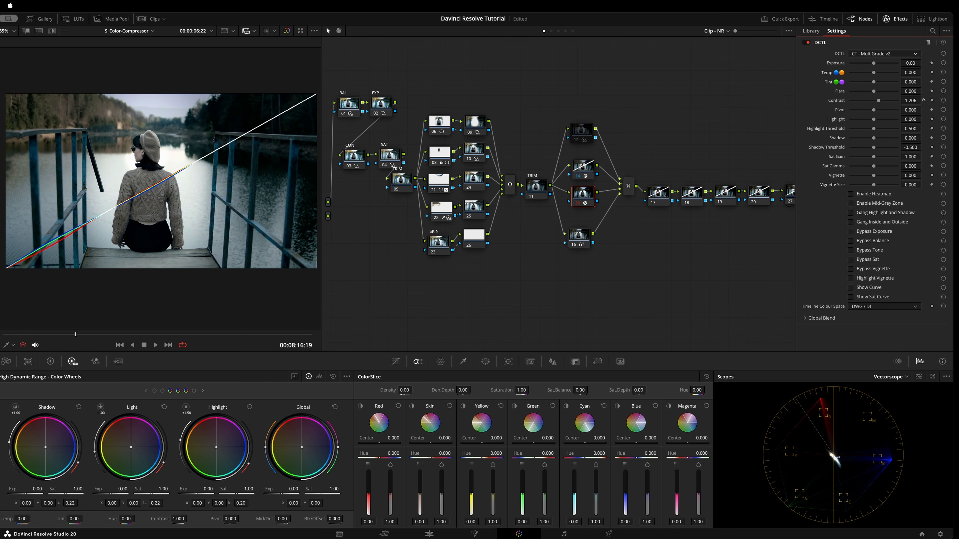
pyautogui.moveTo(913, 100); pyautogui.dragTo(902, 101)
# Step: Turn off Display Curve in the split tone DCTL and compare the image with the grade bypassed
pyautogui.click(583, 166)
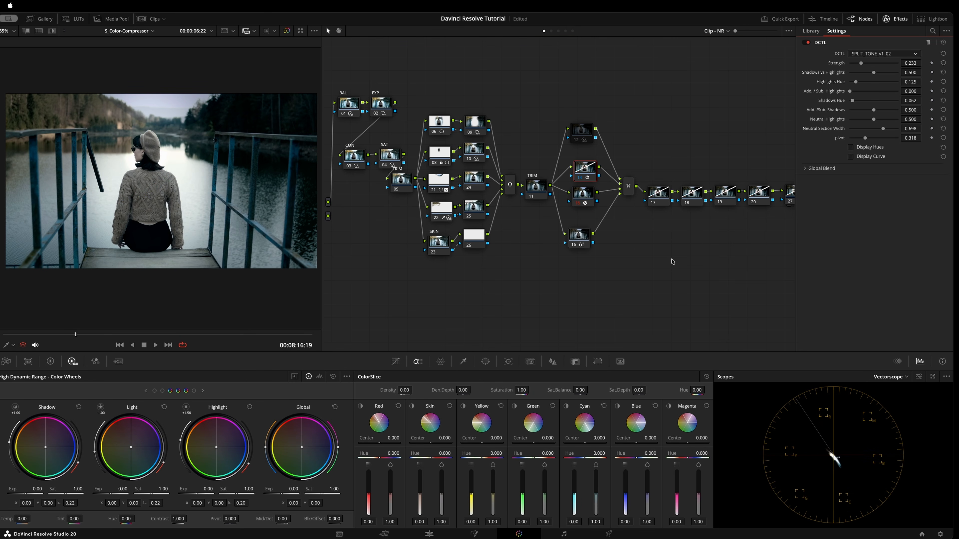
pyautogui.click(287, 32)
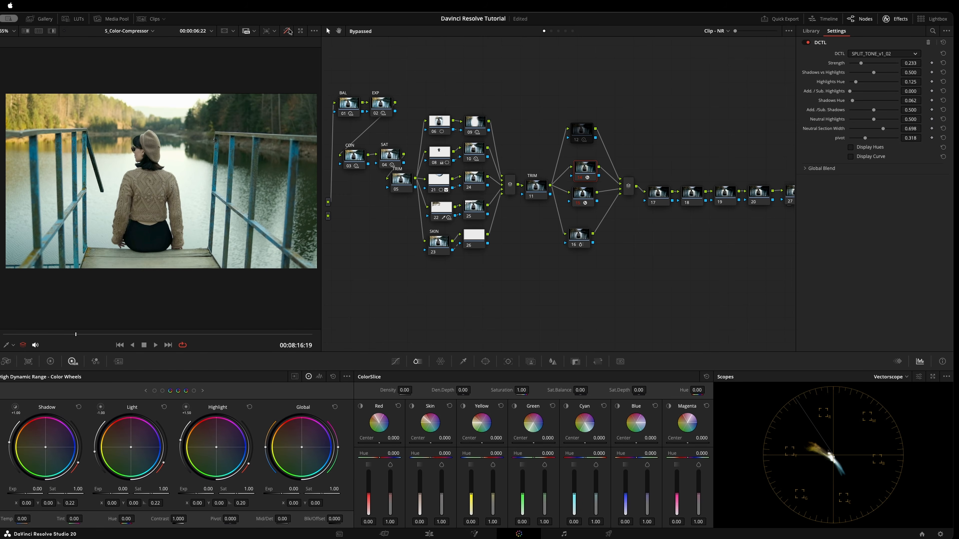
pyautogui.click(288, 31)
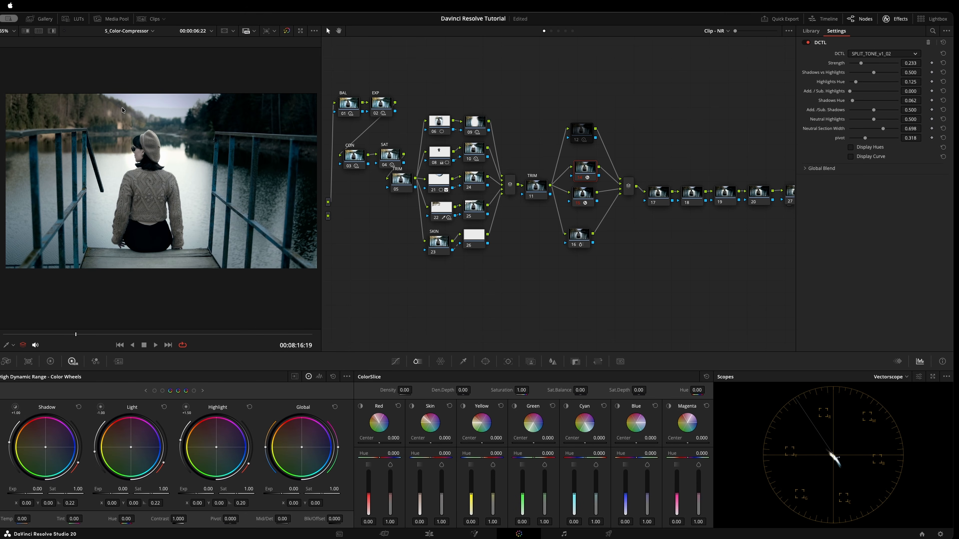
# Step: Scrub through the clip to review the grade on frames from its start onward
pyautogui.moveTo(122, 334); pyautogui.dragTo(328, 293)
pyautogui.moveTo(261, 290); pyautogui.dragTo(3, 274)
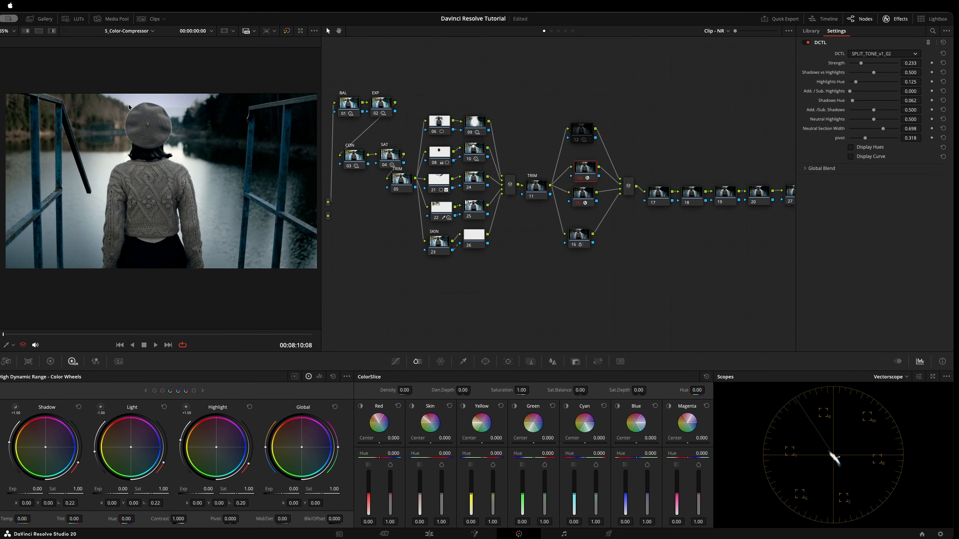
pyautogui.moveTo(42, 336); pyautogui.dragTo(82, 250)
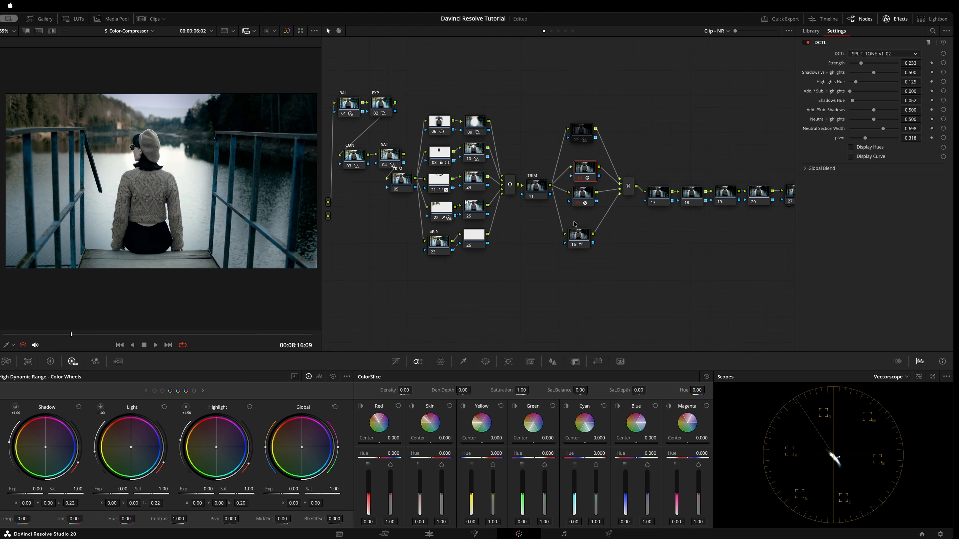
# Step: Enable node 12, the disabled node at the top of the parallel group
pyautogui.moveTo(571, 87); pyautogui.dragTo(570, 280)
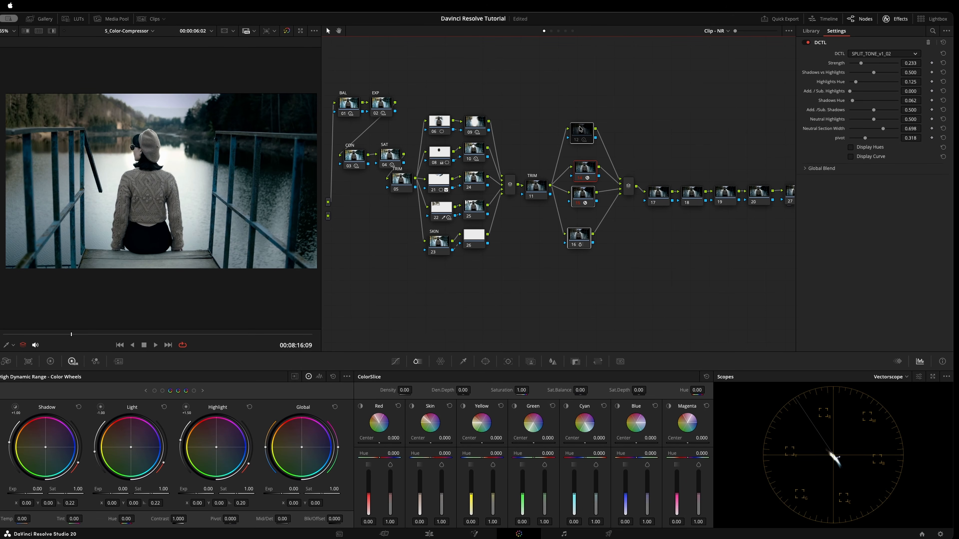
pyautogui.moveTo(579, 129); pyautogui.dragTo(585, 126)
pyautogui.click(580, 128)
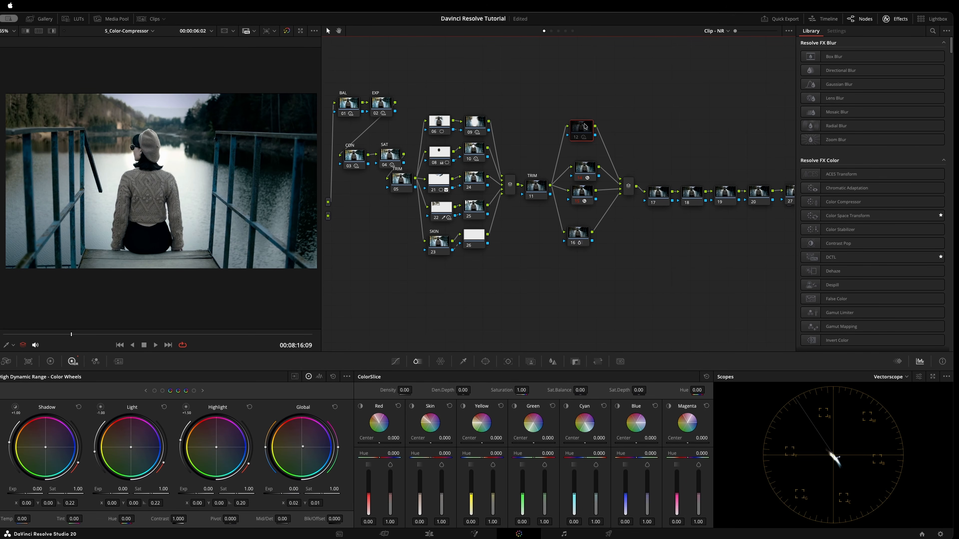
pyautogui.hotkey('ctrl', 'd')
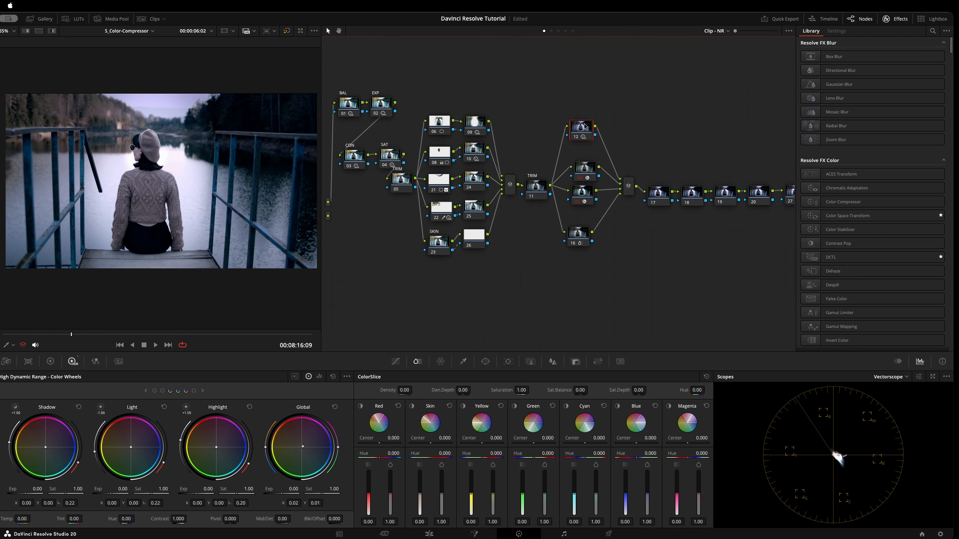
pyautogui.moveTo(586, 128); pyautogui.dragTo(586, 127)
# Step: Fine-tune the Global color wheel on node 12 to X 0.02 and Y 0.00
pyautogui.moveTo(302, 446); pyautogui.dragTo(302, 447)
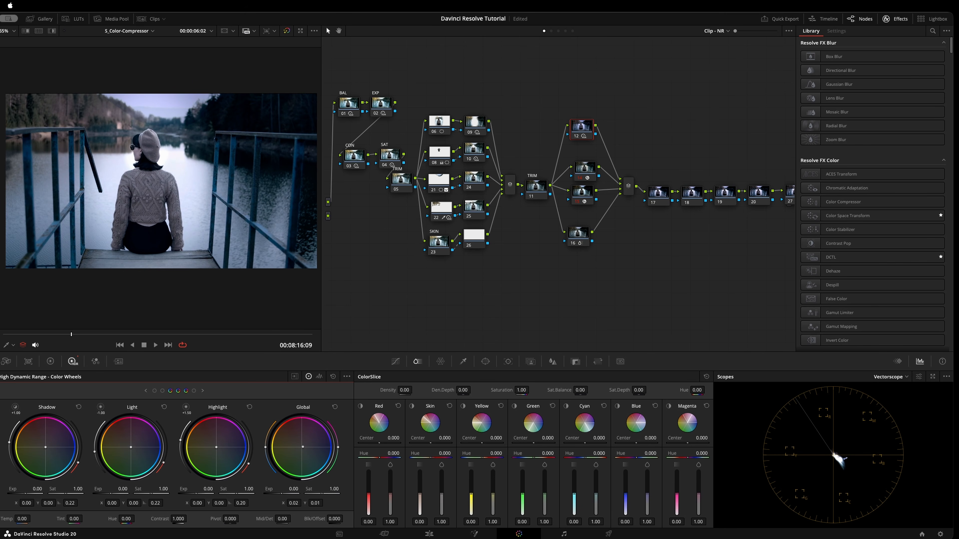
pyautogui.moveTo(303, 447); pyautogui.dragTo(303, 447)
pyautogui.moveTo(579, 139); pyautogui.dragTo(576, 139)
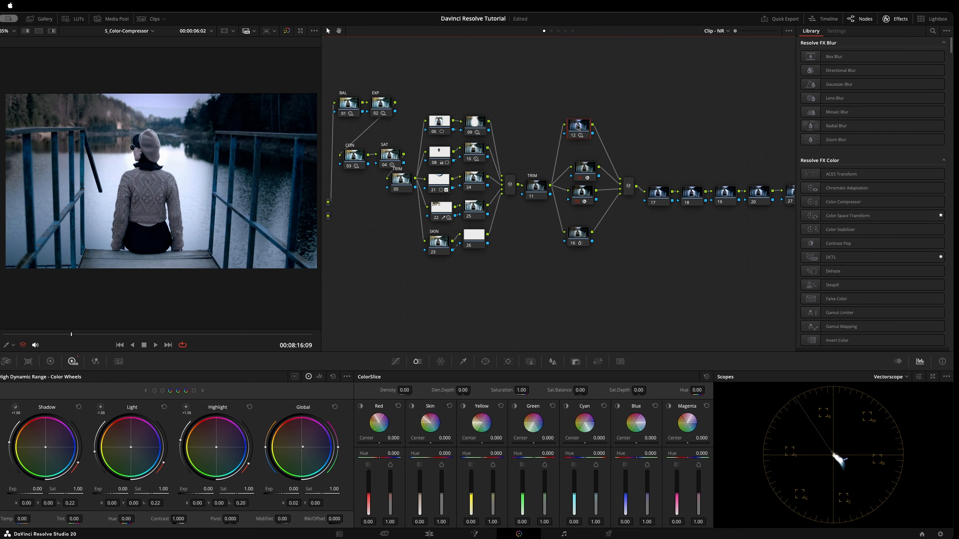
# Step: Set the composite mode of node 12 to Multiply
pyautogui.rightClick(579, 128)
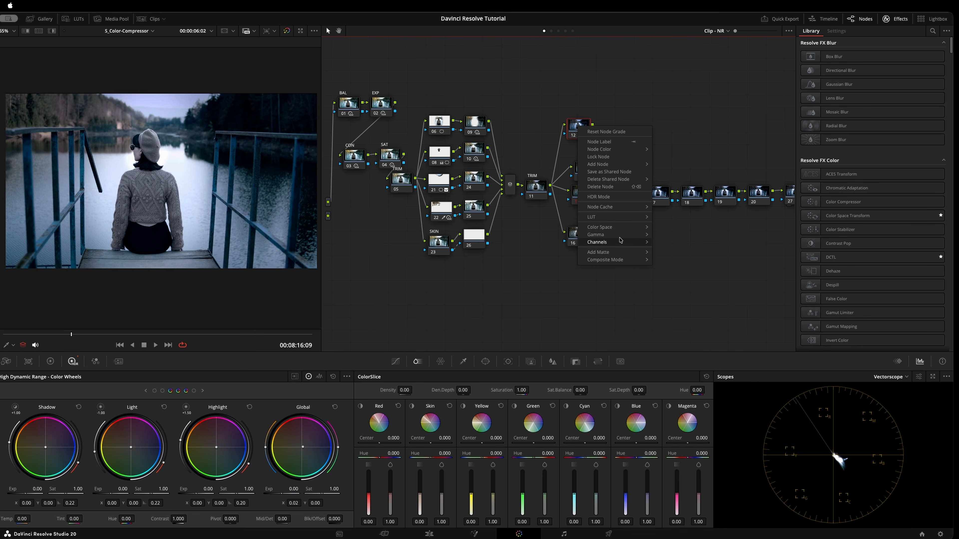
pyautogui.moveTo(629, 261)
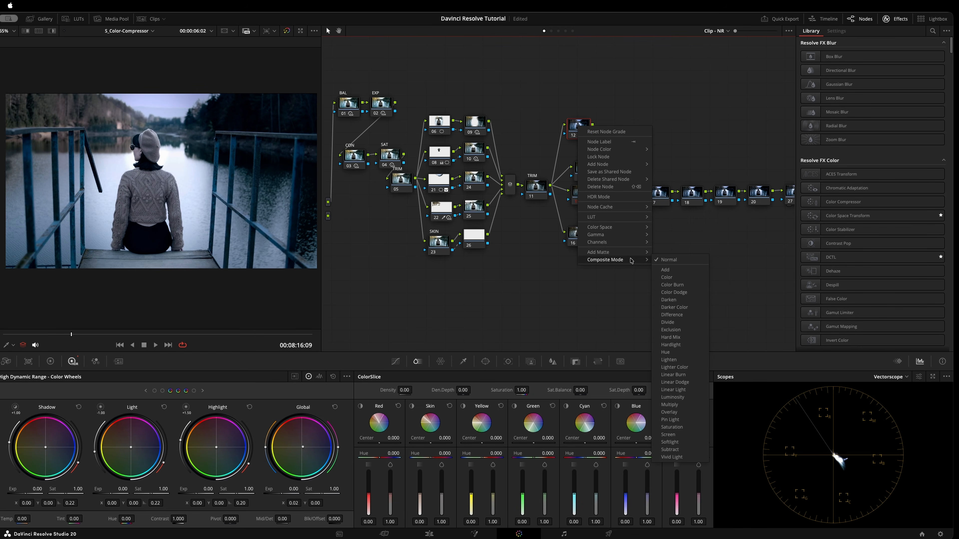
pyautogui.click(684, 405)
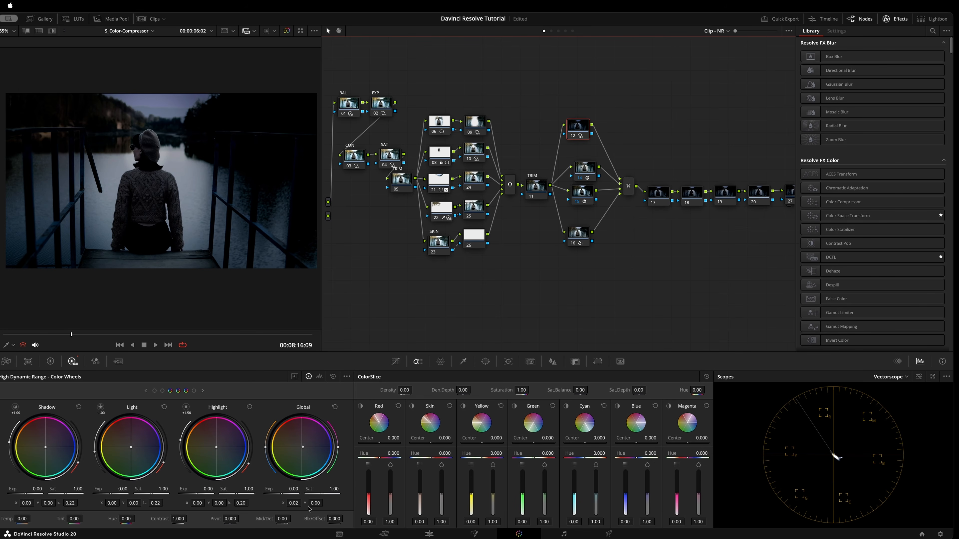
# Step: Raise node 12's Global exposure to 3.39 and compare the image with the node disabled and enabled
pyautogui.moveTo(283, 488); pyautogui.dragTo(321, 489)
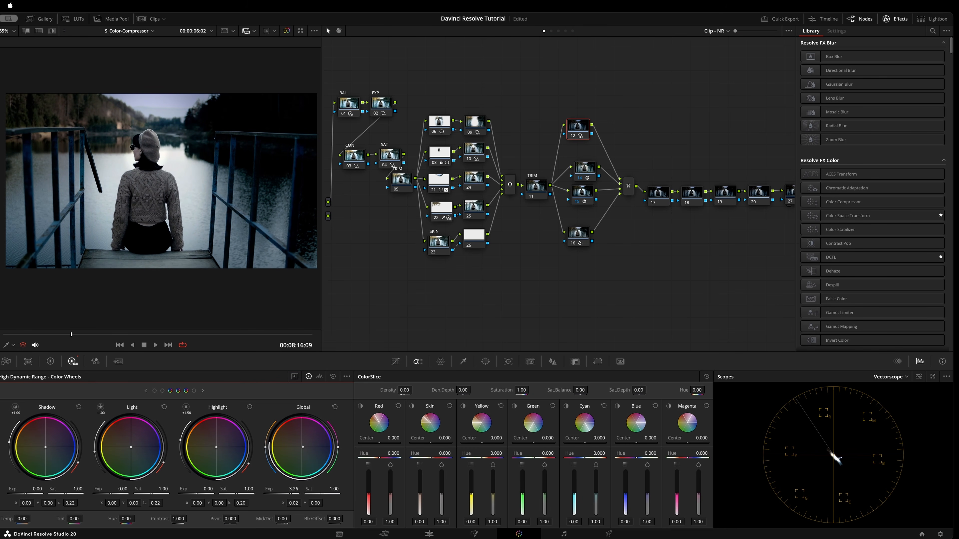
pyautogui.moveTo(337, 489); pyautogui.dragTo(338, 489)
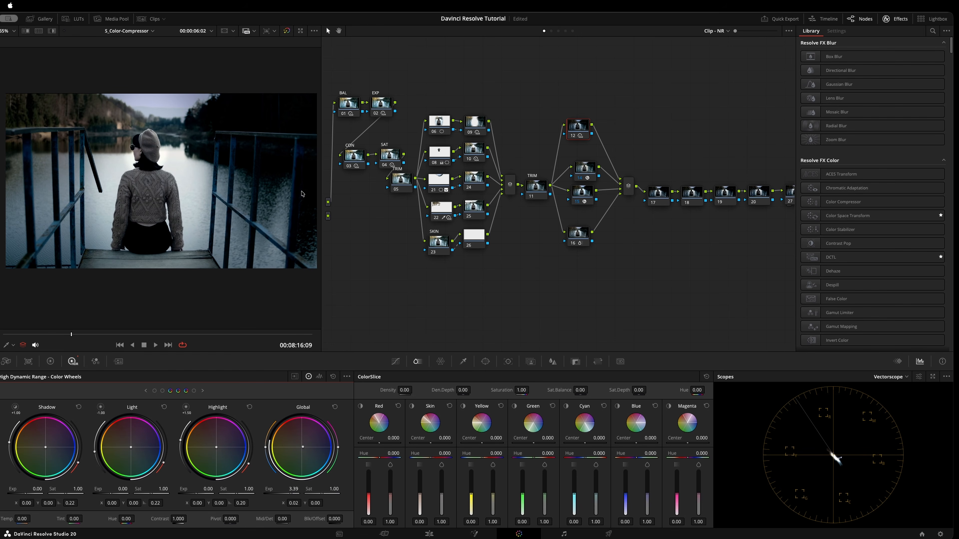
pyautogui.click(581, 122)
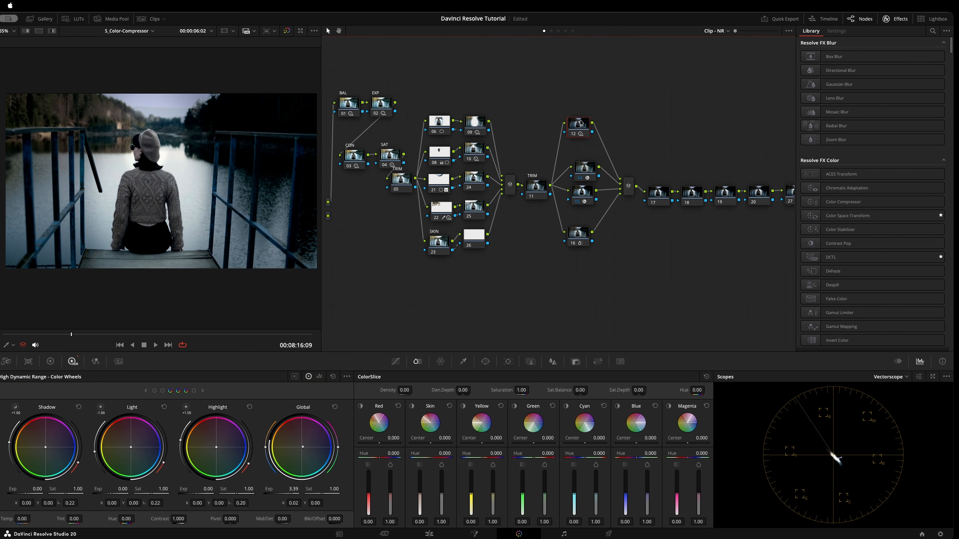
pyautogui.press('super+d')
pyautogui.press('super+d')
pyautogui.press('super+d')
pyautogui.press('super+d')
pyautogui.press('super+d')
pyautogui.press('super+d')
pyautogui.press('super+d')
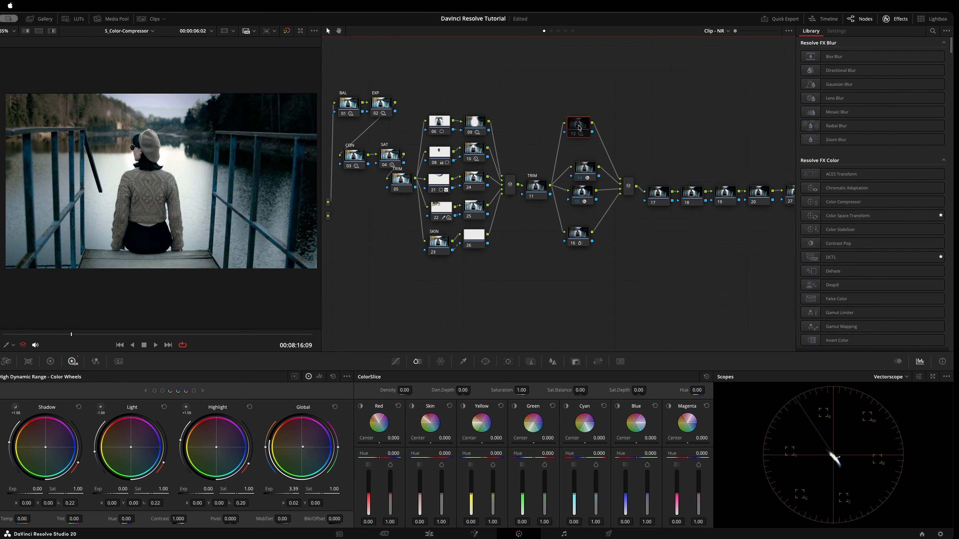
pyautogui.press('super+d')
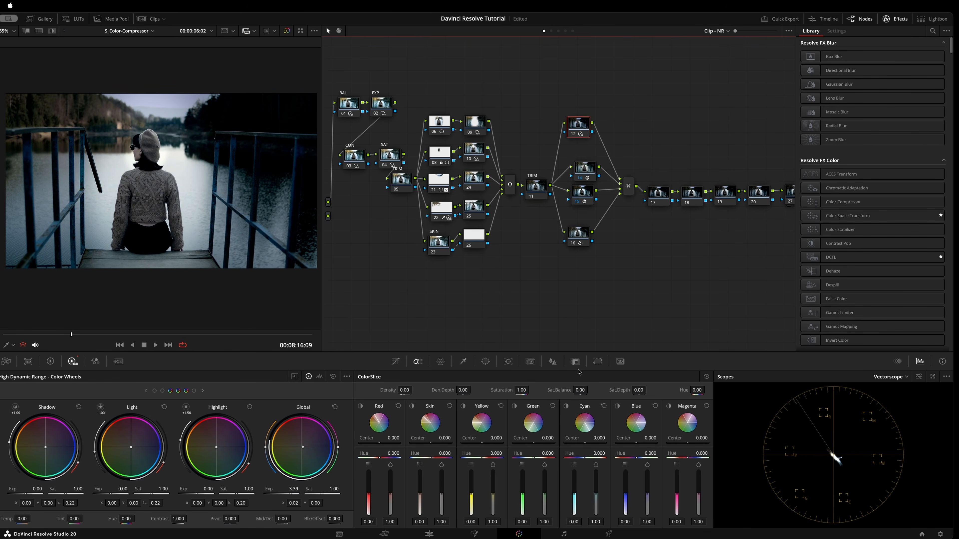
# Step: Reset node 12's Global color wheel and lower its key output gain to 0.334, comparing the image with the node bypassed
pyautogui.click(334, 407)
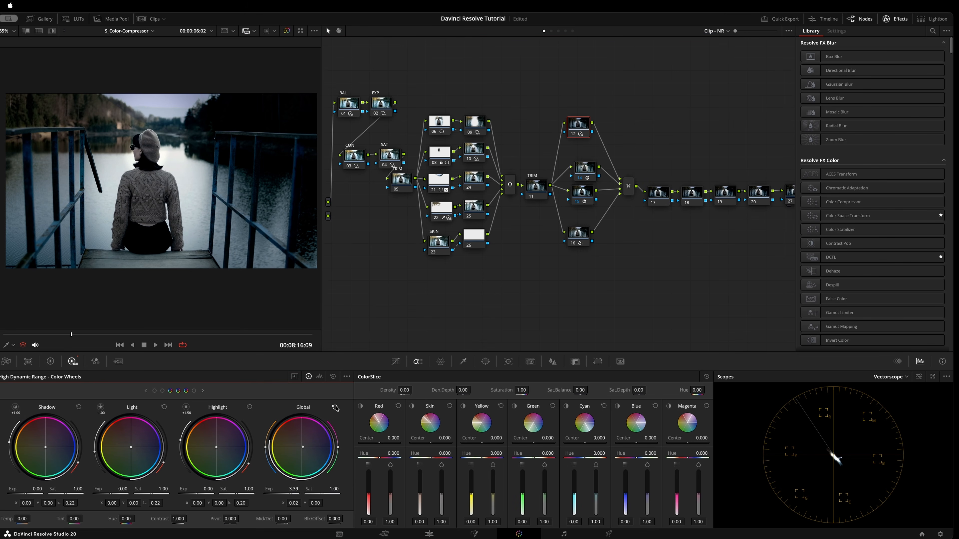
pyautogui.moveTo(582, 129); pyautogui.dragTo(583, 132)
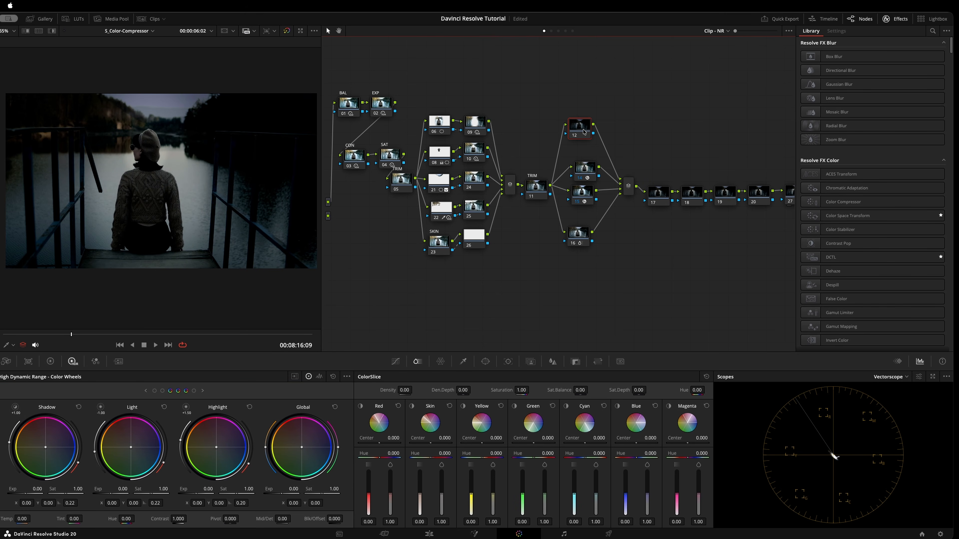
pyautogui.click(576, 362)
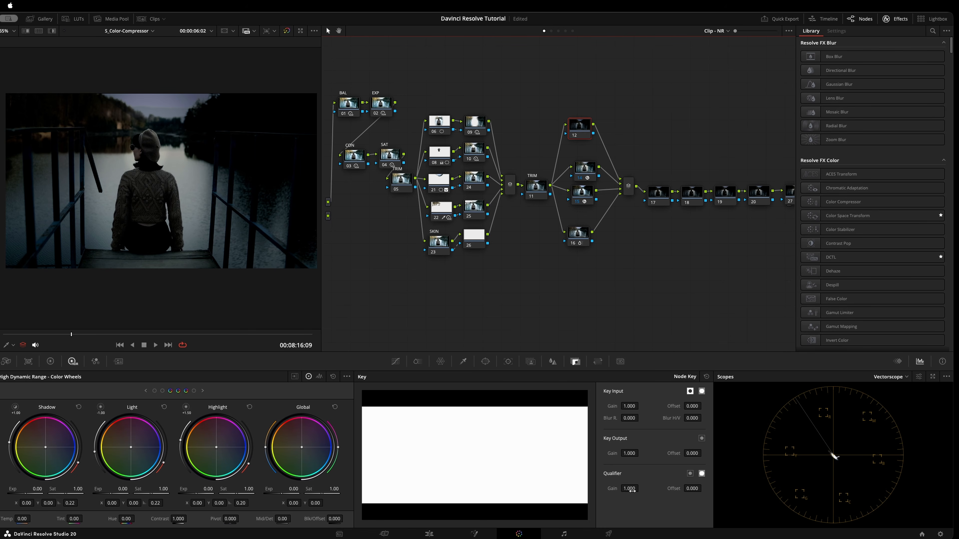
pyautogui.moveTo(631, 454)
pyautogui.mouseDown()
pyautogui.moveTo(641, 454)
pyautogui.moveTo(629, 454)
pyautogui.mouseUp()
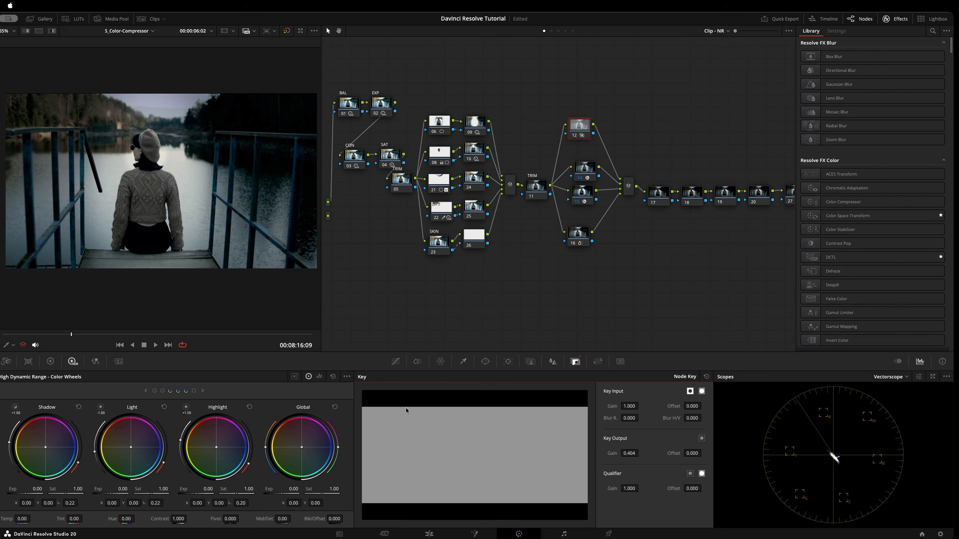
pyautogui.press('super+d')
pyautogui.press('super+d')
pyautogui.press('super+d')
pyautogui.press('super+d')
pyautogui.moveTo(629, 453); pyautogui.dragTo(627, 453)
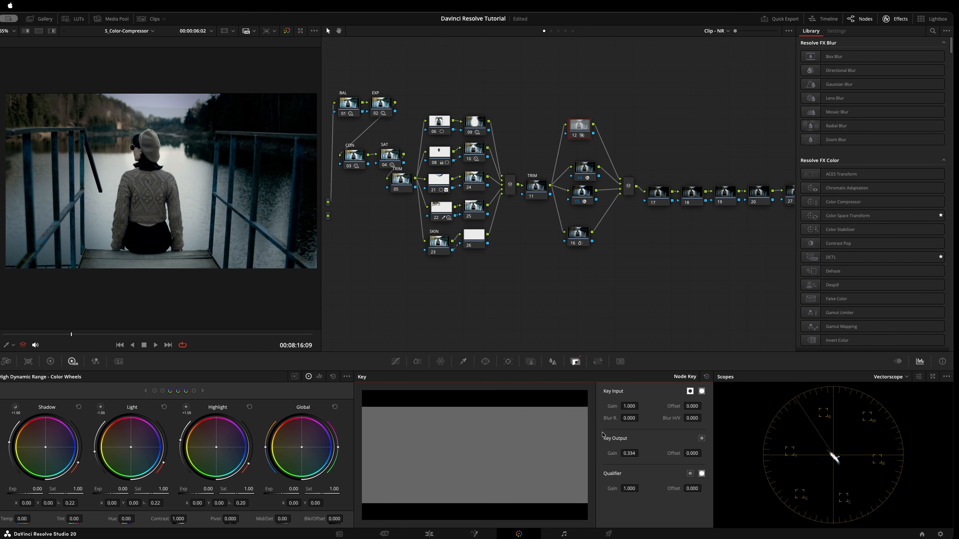
# Step: Compare the image with node 12 off and on, and review the grade at about 10 seconds into the clip
pyautogui.press('super+d')
pyautogui.press('super+d')
pyautogui.press('super+d')
pyautogui.press('super+d')
pyautogui.moveTo(134, 334); pyautogui.dragTo(118, 247)
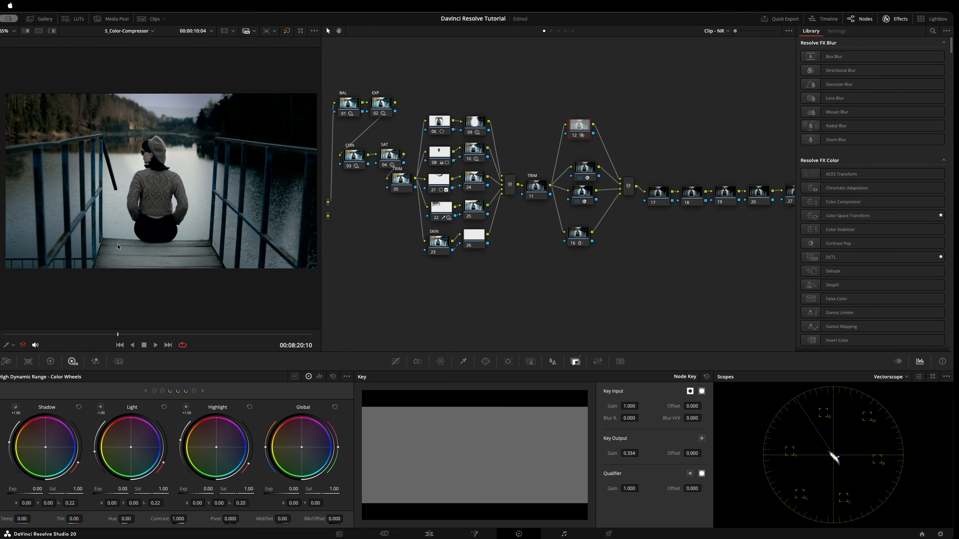
# Step: Switch the scopes to Parade and slightly reposition nodes 03, 12, 16 and 17 in the node graph
pyautogui.click(353, 157)
pyautogui.moveTo(354, 156); pyautogui.dragTo(352, 156)
pyautogui.moveTo(583, 123); pyautogui.dragTo(585, 124)
pyautogui.click(888, 378)
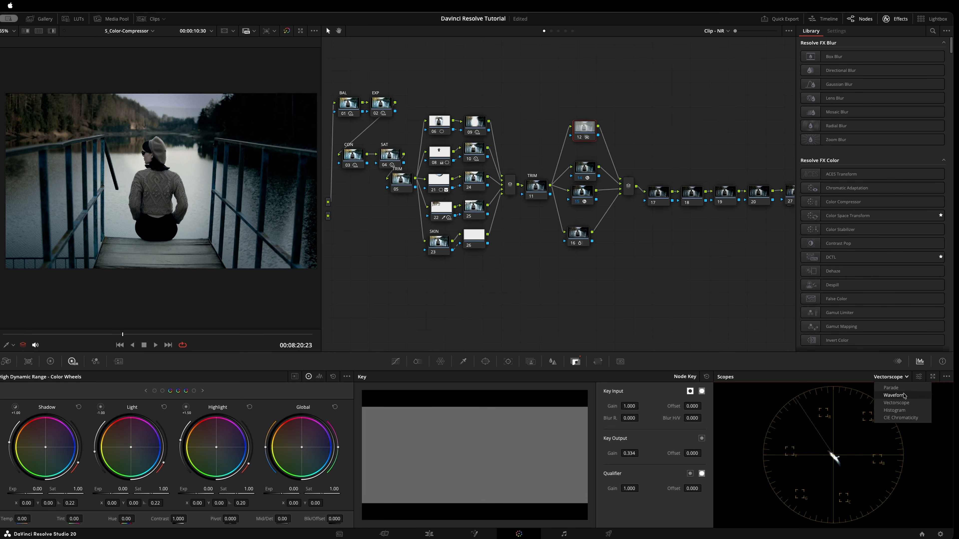
pyautogui.click(895, 388)
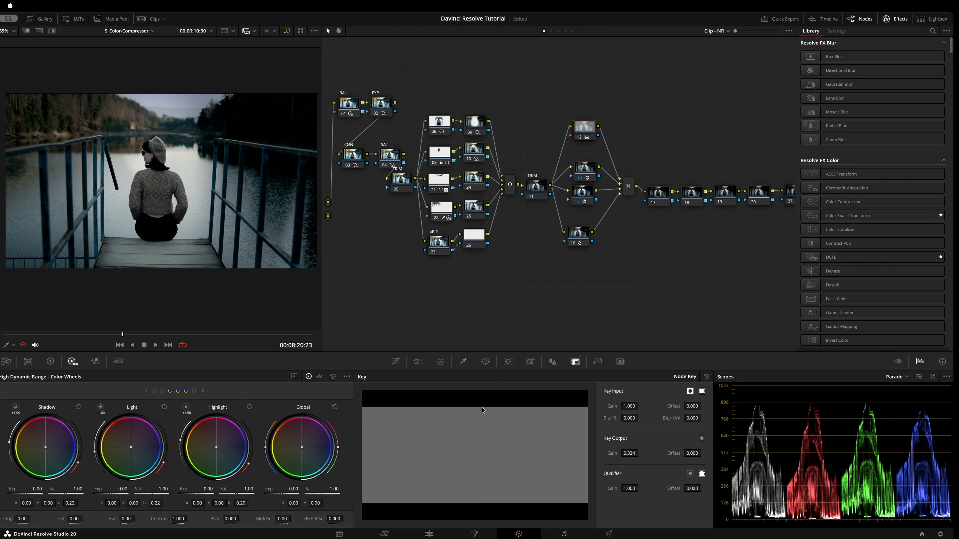
pyautogui.moveTo(576, 241); pyautogui.dragTo(581, 242)
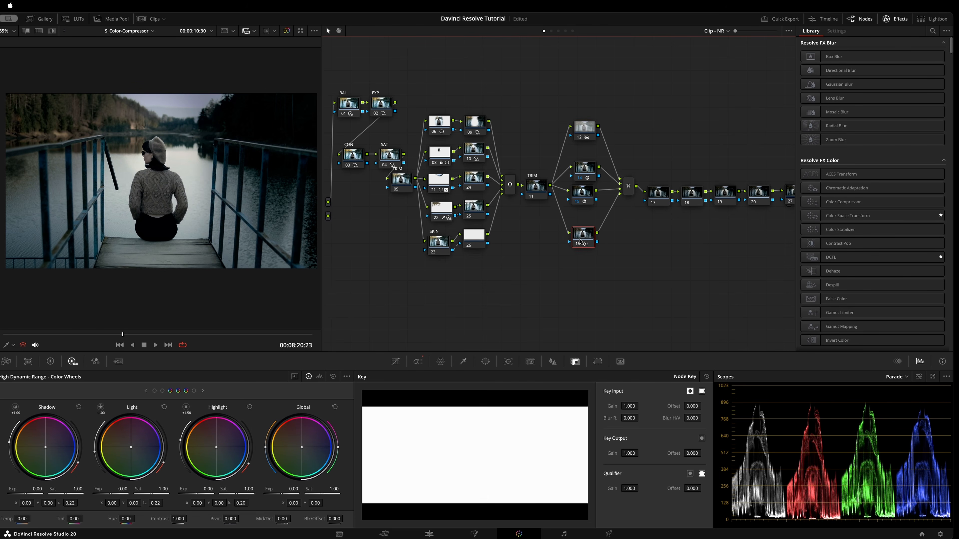
pyautogui.moveTo(658, 195); pyautogui.dragTo(658, 190)
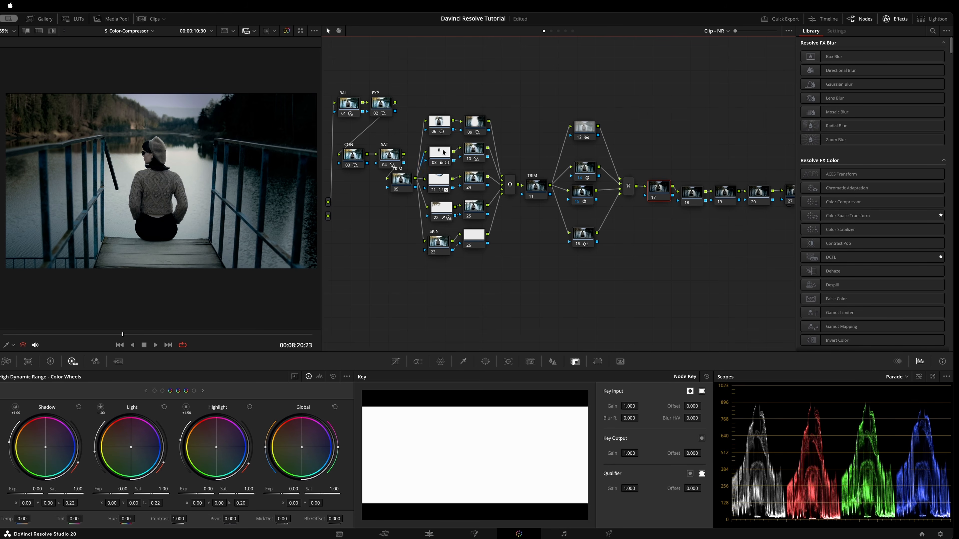
# Step: Try lifting the black point of node 17's custom curve while lowering a single midtone anchor, and reset the curve
pyautogui.click(396, 362)
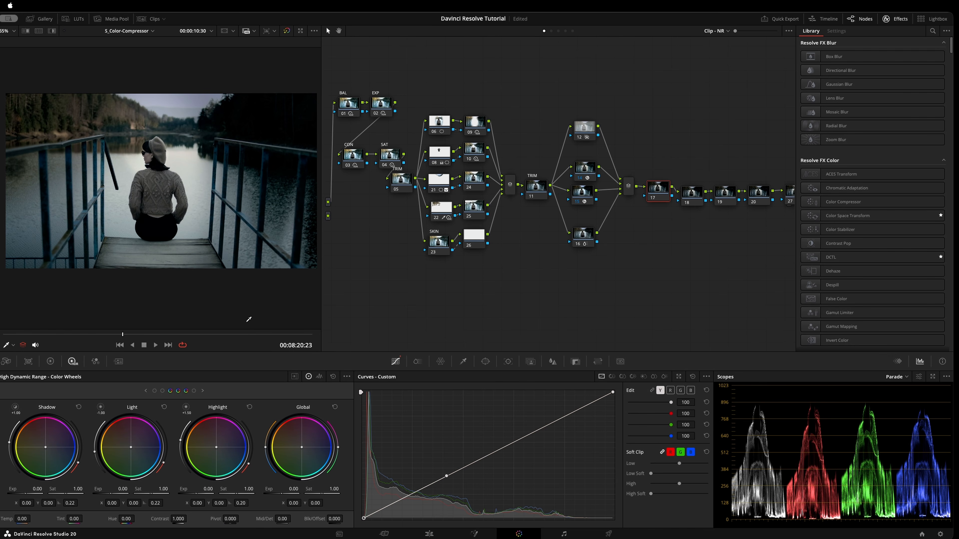
pyautogui.click(447, 476)
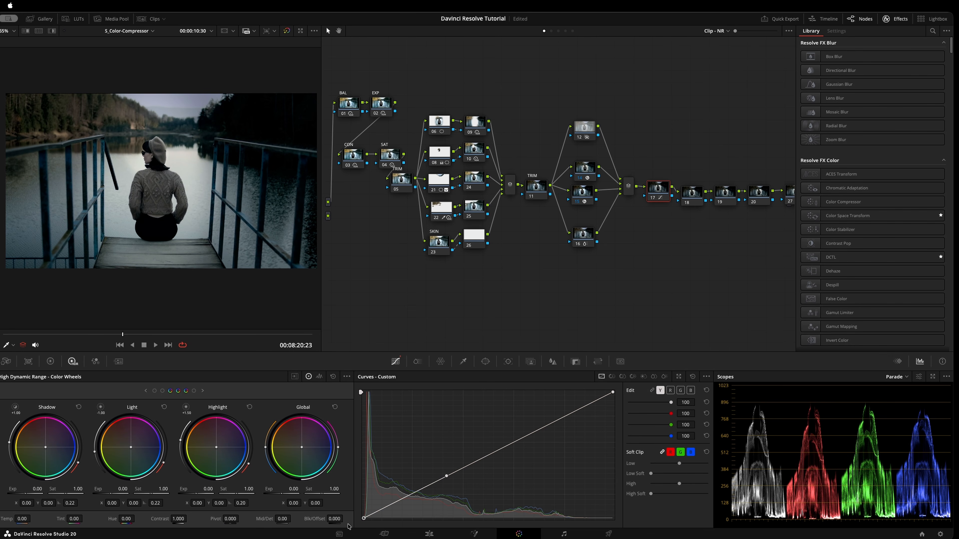
pyautogui.moveTo(364, 522); pyautogui.dragTo(359, 514)
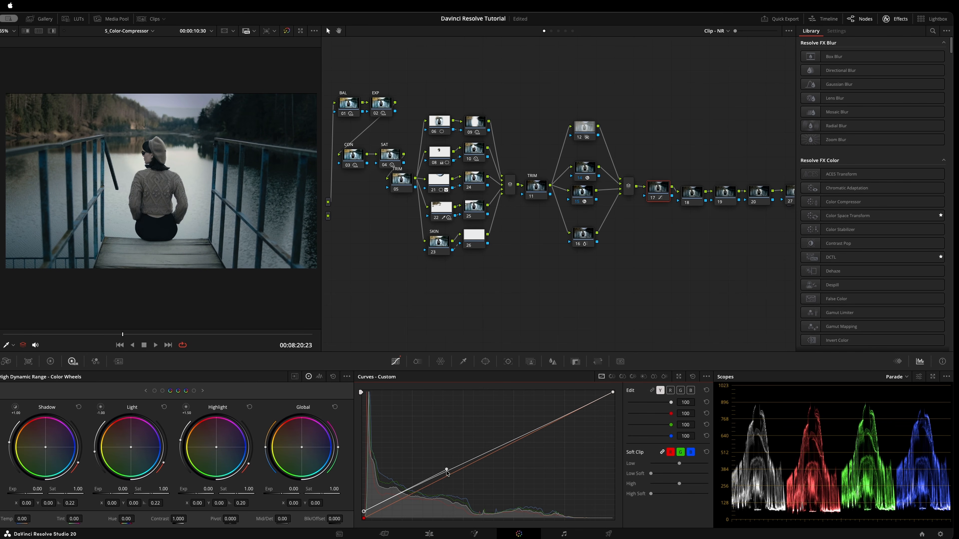
pyautogui.moveTo(447, 471); pyautogui.dragTo(448, 477)
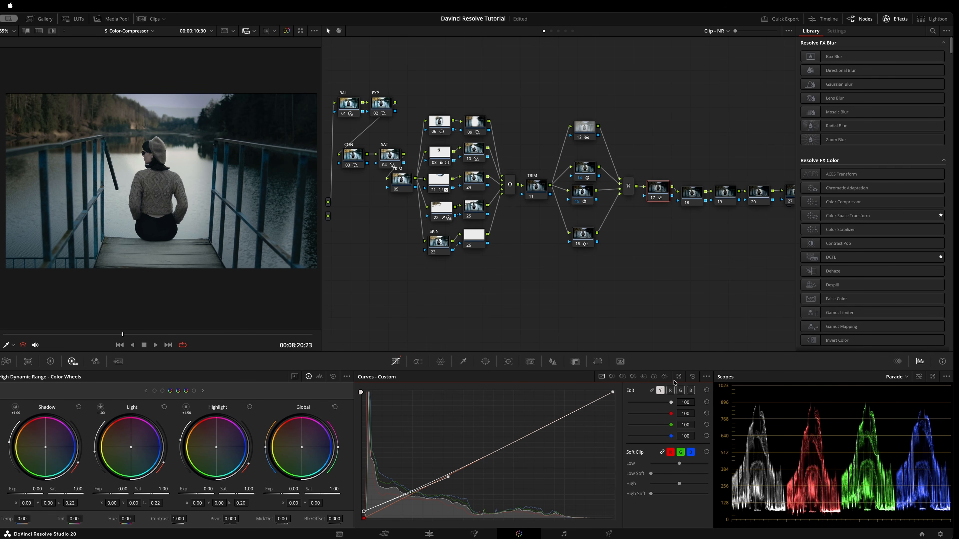
pyautogui.click(706, 391)
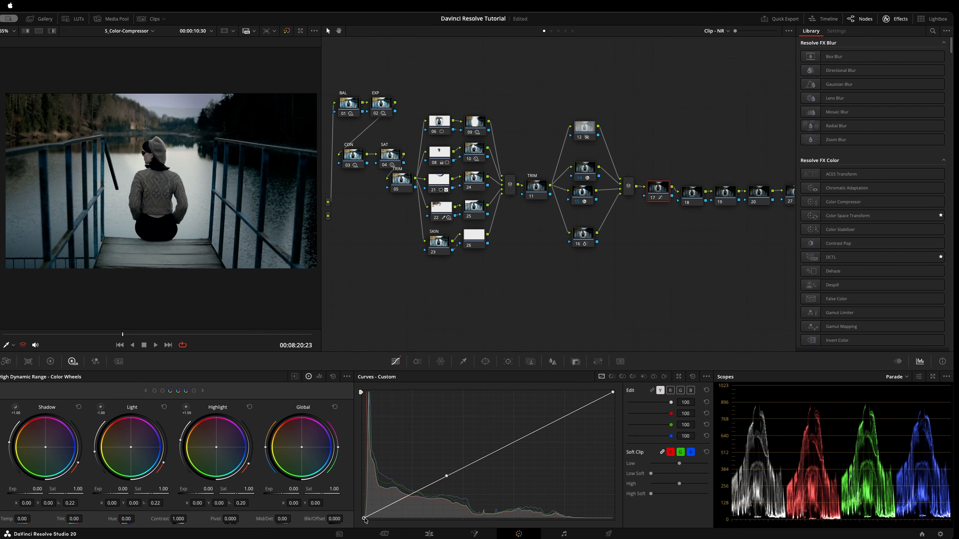
pyautogui.moveTo(363, 520); pyautogui.dragTo(363, 513)
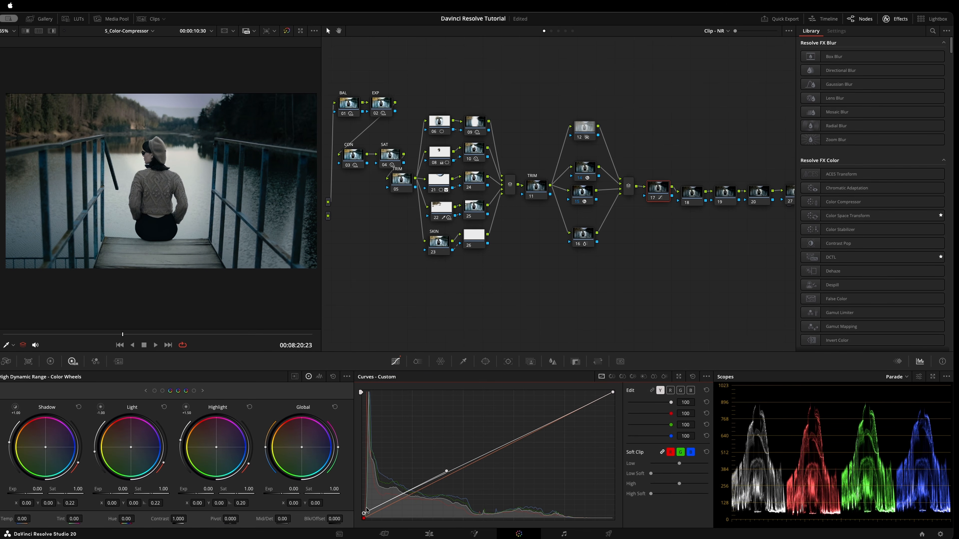
pyautogui.moveTo(447, 473); pyautogui.dragTo(449, 481)
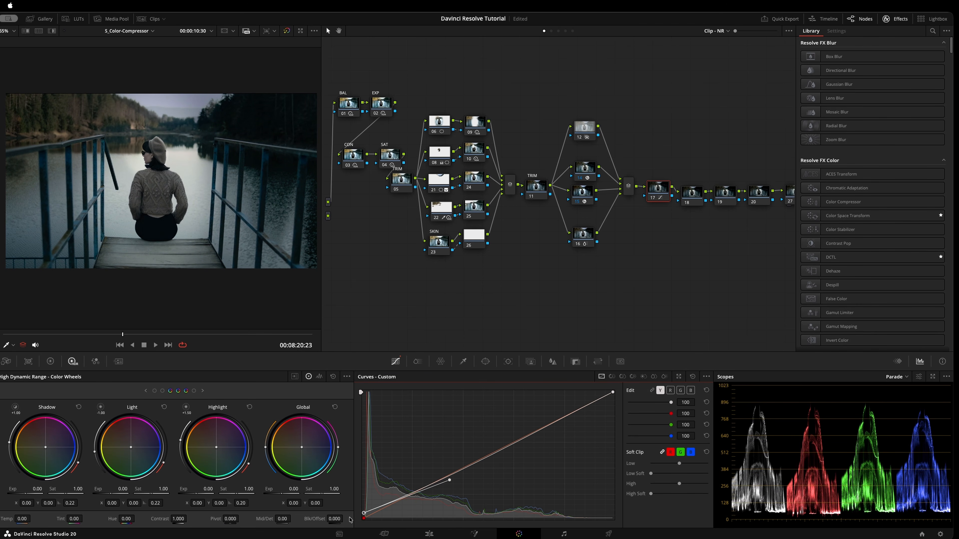
pyautogui.moveTo(363, 513); pyautogui.dragTo(363, 518)
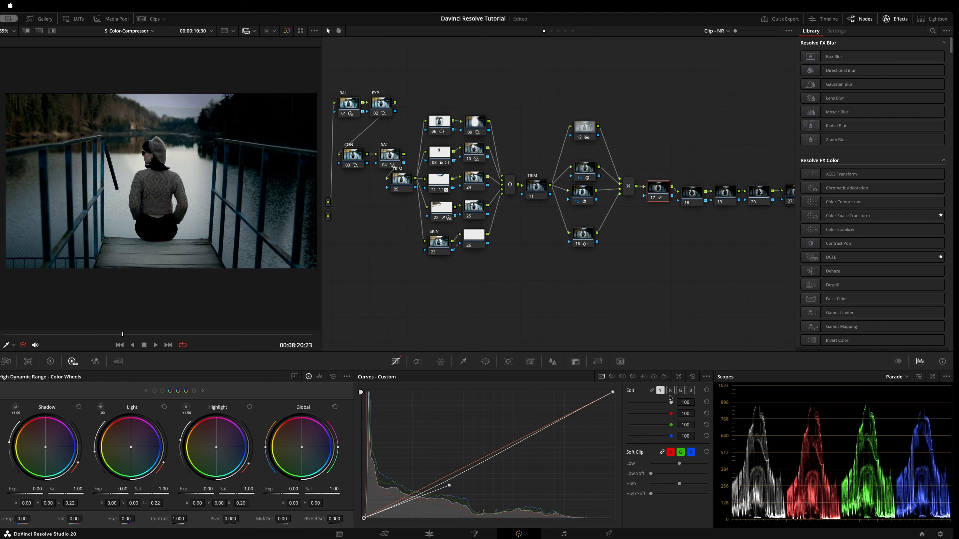
pyautogui.click(692, 377)
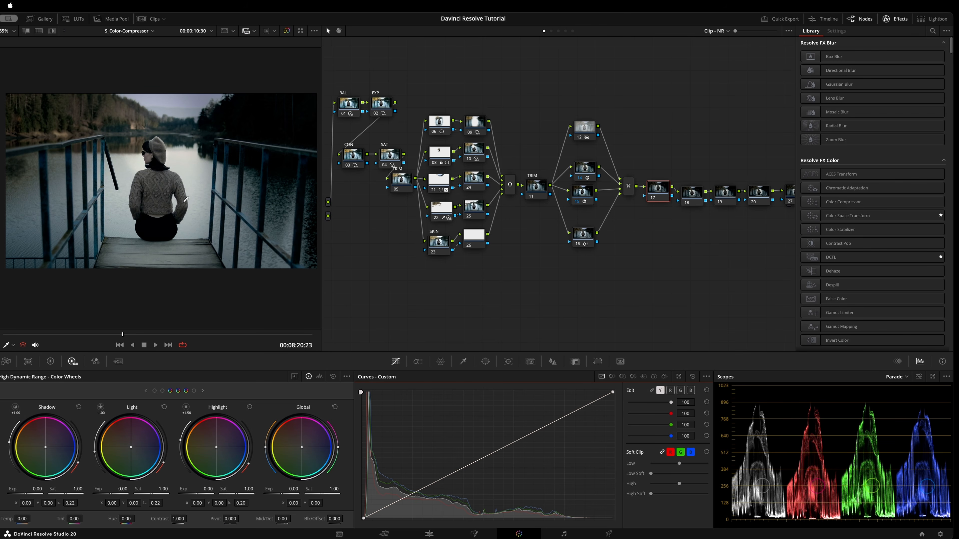
# Step: Lift the black point of node 17's custom curve, anchor the shadows and midtones with control points, and compare before and after
pyautogui.click(425, 487)
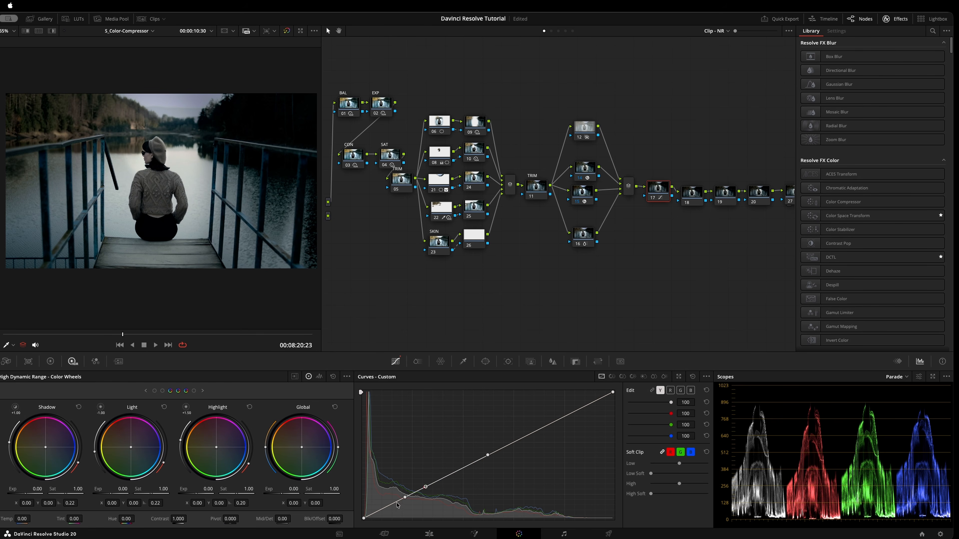
pyautogui.moveTo(363, 518); pyautogui.dragTo(386, 507)
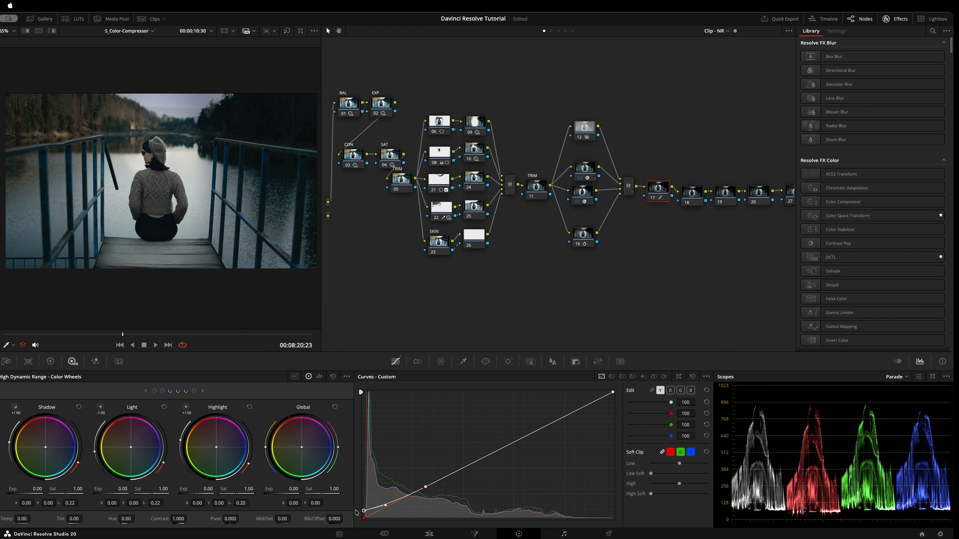
pyautogui.moveTo(363, 513); pyautogui.dragTo(360, 512)
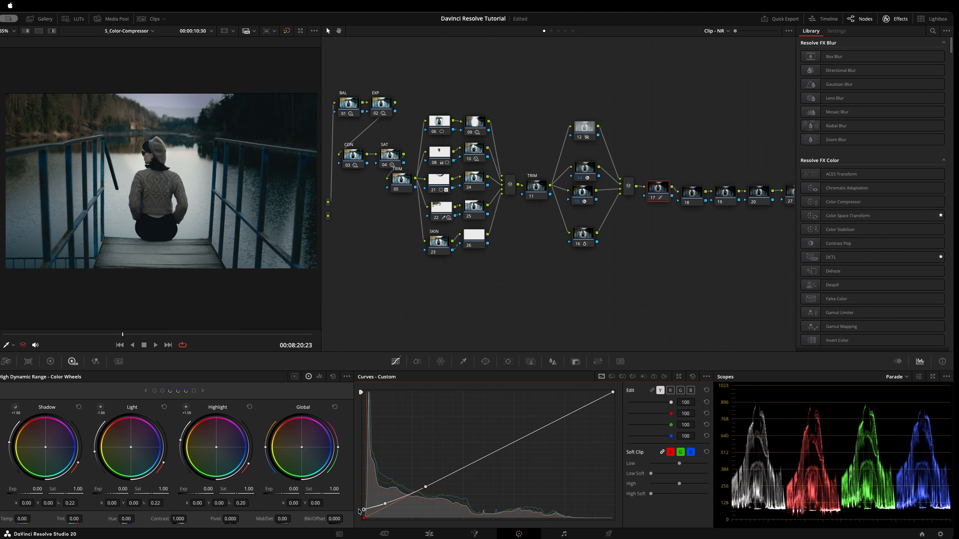
pyautogui.moveTo(425, 488); pyautogui.dragTo(412, 498)
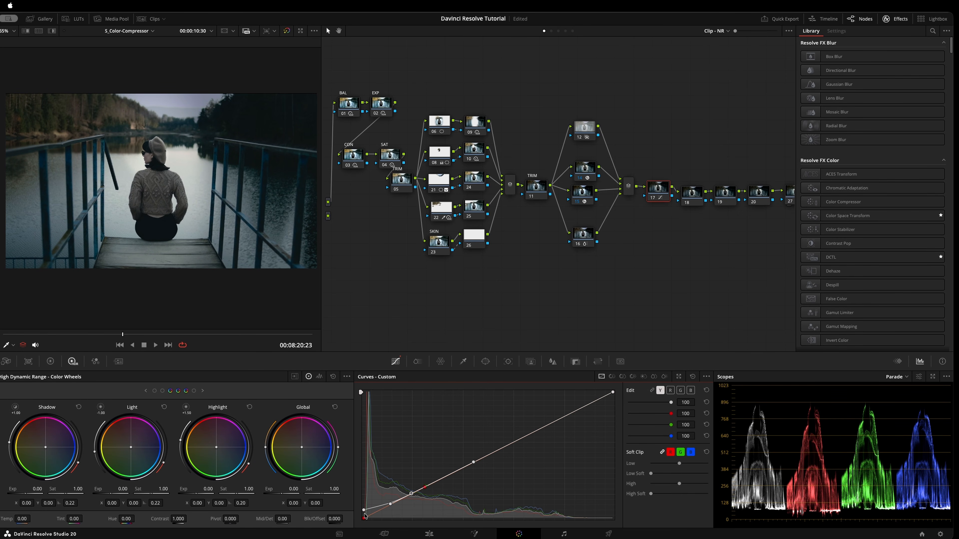
pyautogui.moveTo(363, 511); pyautogui.dragTo(362, 513)
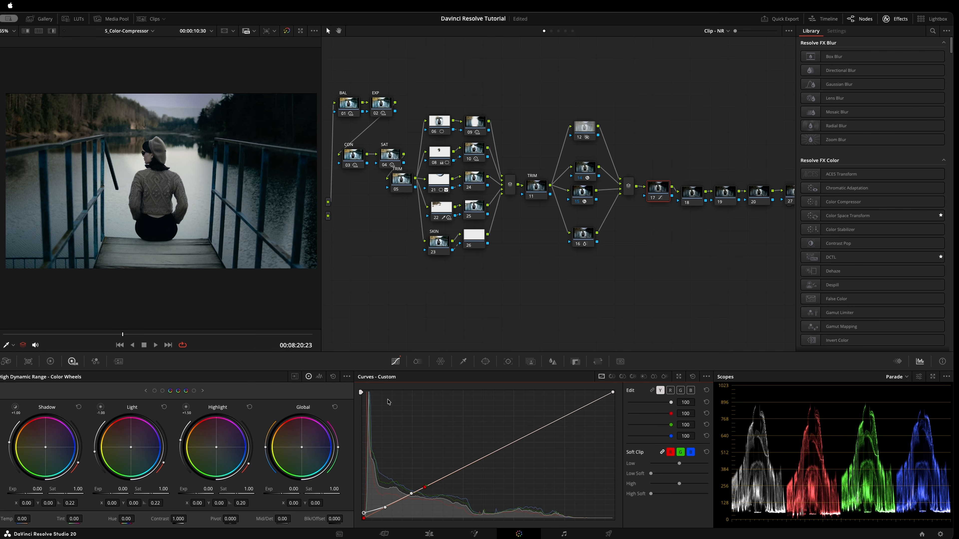
pyautogui.hotkey('ctrl', 'd')
pyautogui.hotkey('ctrl', 'd')
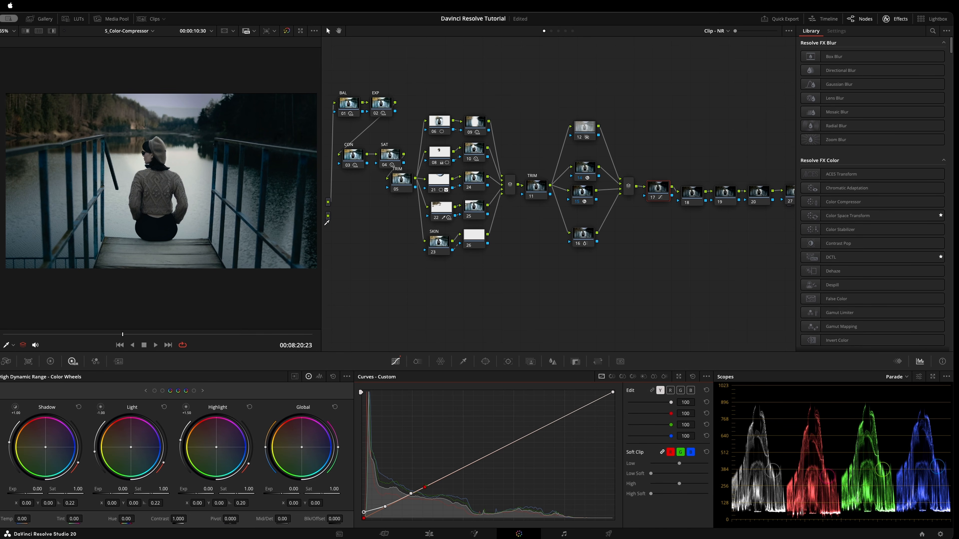
# Step: Label node 17 as LIFT
pyautogui.click(665, 188)
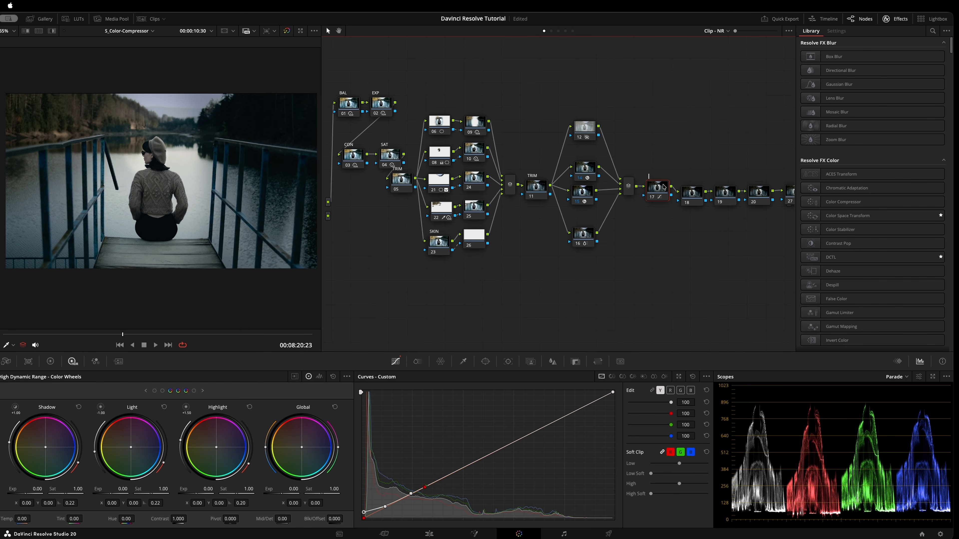
pyautogui.write('Li')
pyautogui.press('Return')
# Step: Label the contrast DCTL node CON and the split-tone DCTL node SPLIT in the parallel group
pyautogui.click(585, 210)
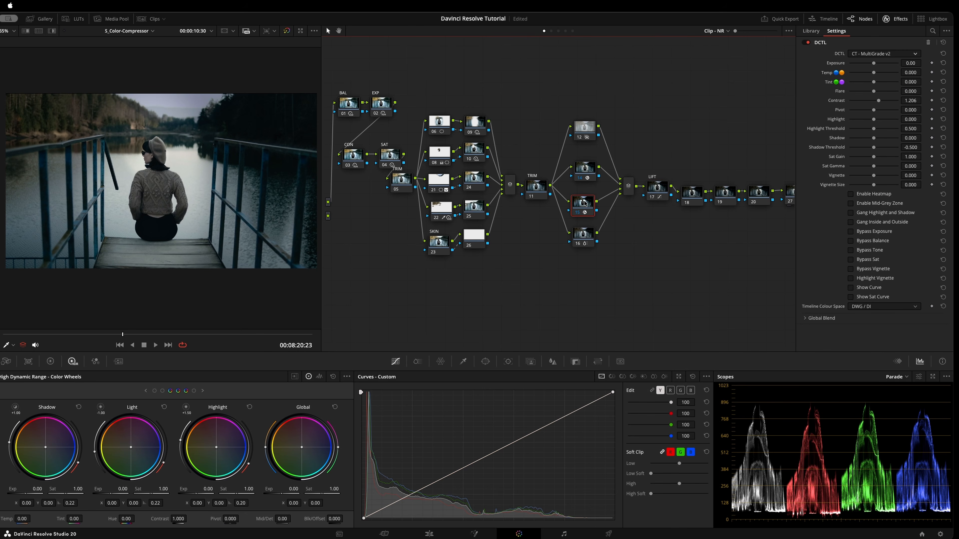
pyautogui.moveTo(581, 204)
pyautogui.write('CON')
pyautogui.click(586, 171)
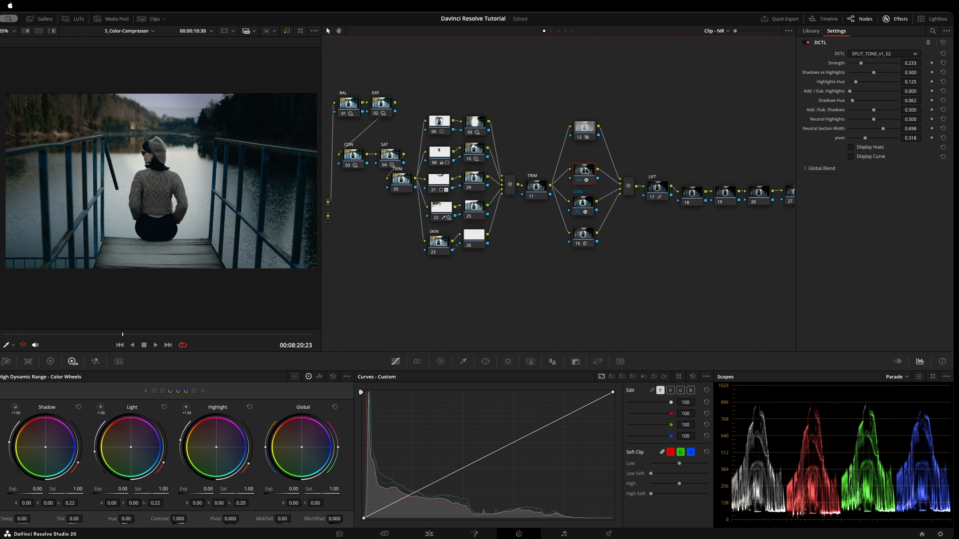
pyautogui.write('SPLIT')
pyautogui.press('Return')
# Step: Label node 12 as MULT and toggle it off and on to compare its effect
pyautogui.click(585, 131)
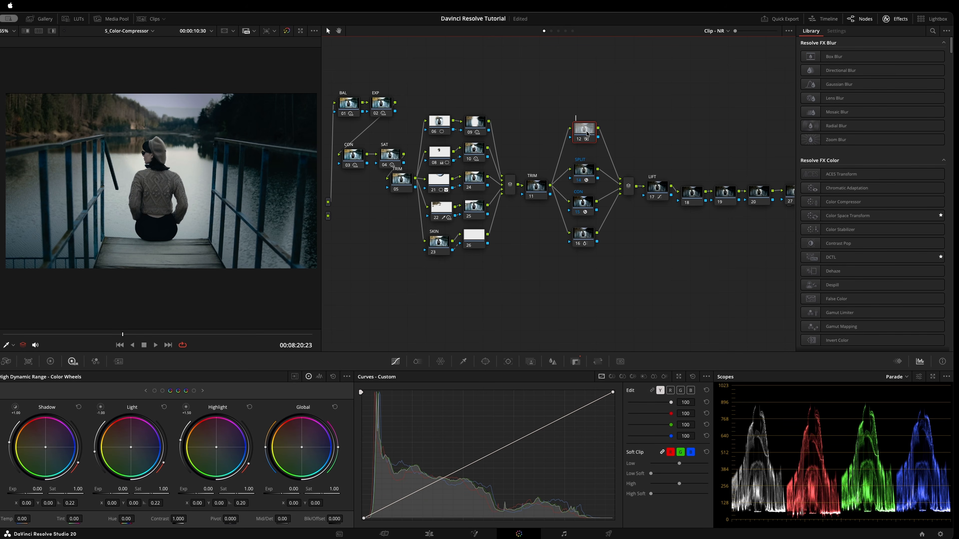
pyautogui.write('MULT')
pyautogui.press('super+d')
pyautogui.press('super+d')
pyautogui.press('super+d')
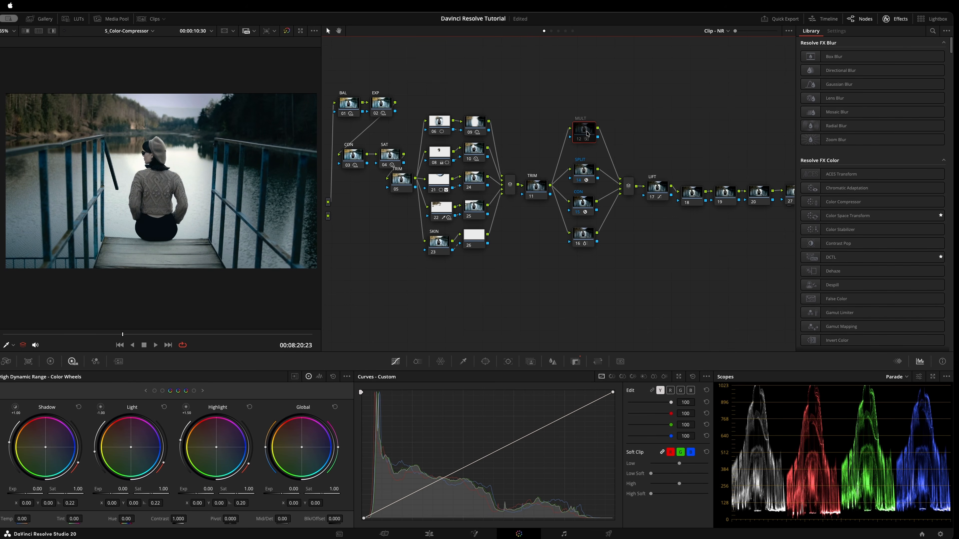
pyautogui.press('super+d')
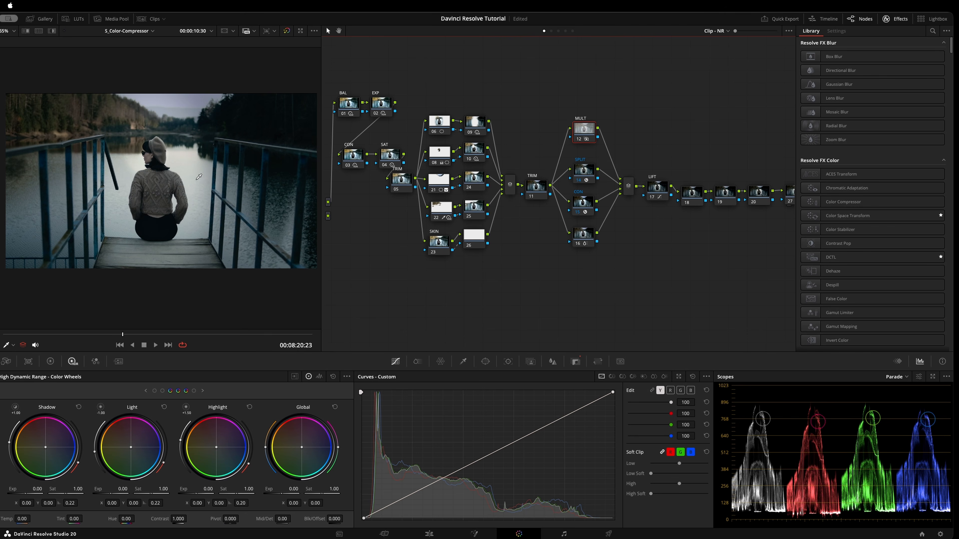
# Step: Scrub through the clip to check the grade at different points, marking the two parallel node groups for reference
pyautogui.moveTo(184, 335); pyautogui.dragTo(184, 291)
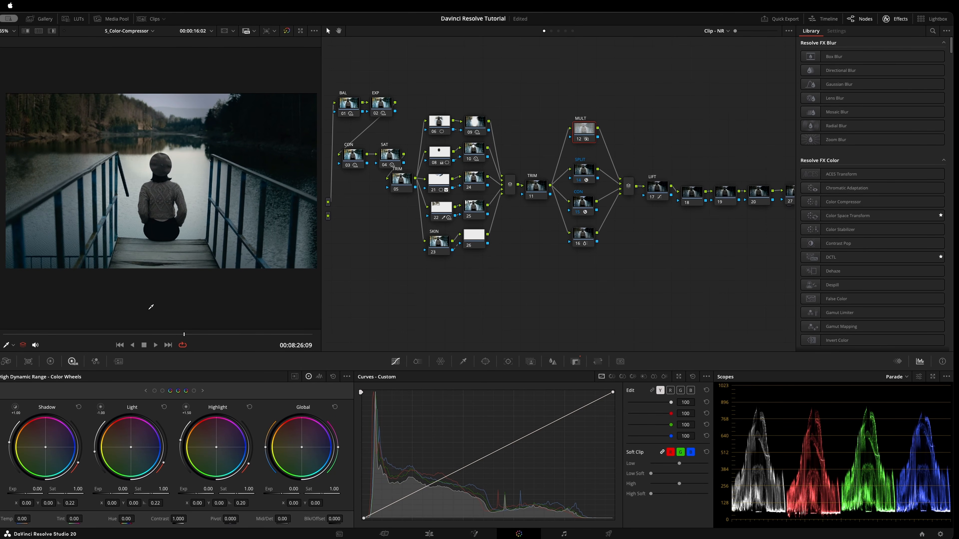
pyautogui.moveTo(119, 335); pyautogui.dragTo(63, 326)
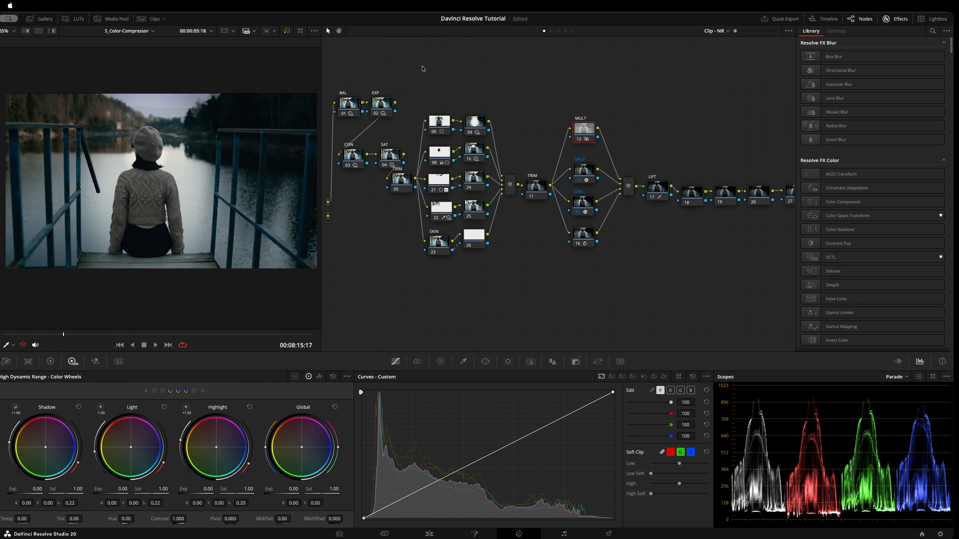
pyautogui.moveTo(423, 69); pyautogui.dragTo(508, 308)
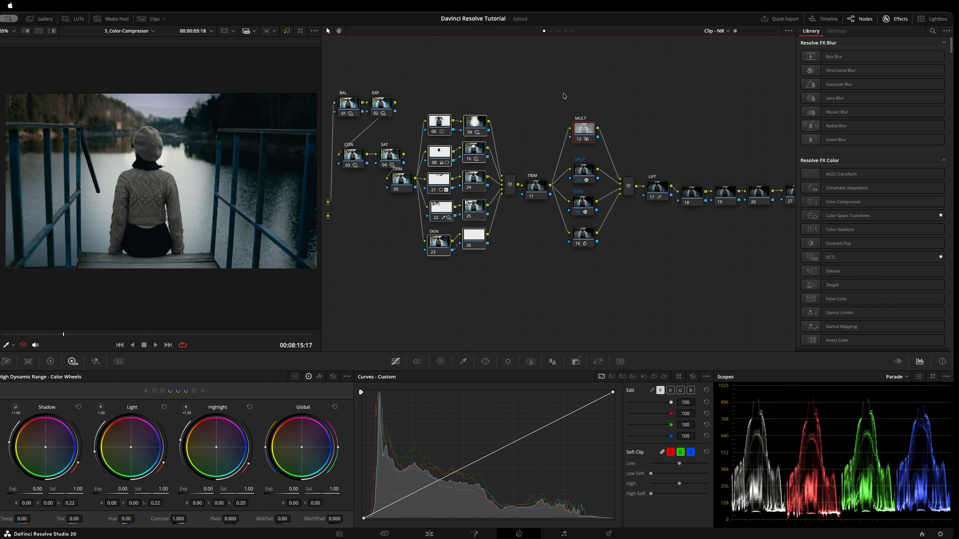
pyautogui.moveTo(564, 94); pyautogui.dragTo(611, 278)
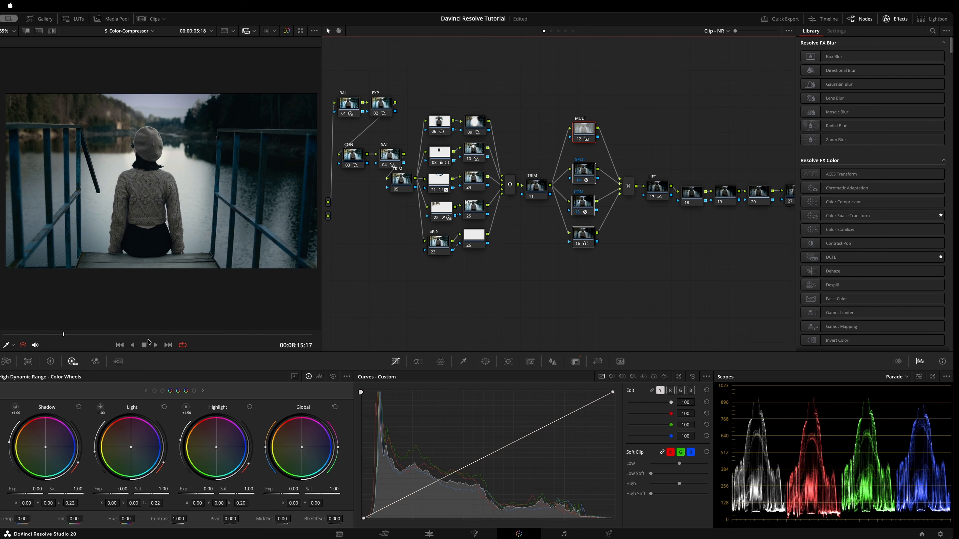
pyautogui.moveTo(134, 333); pyautogui.dragTo(173, 334)
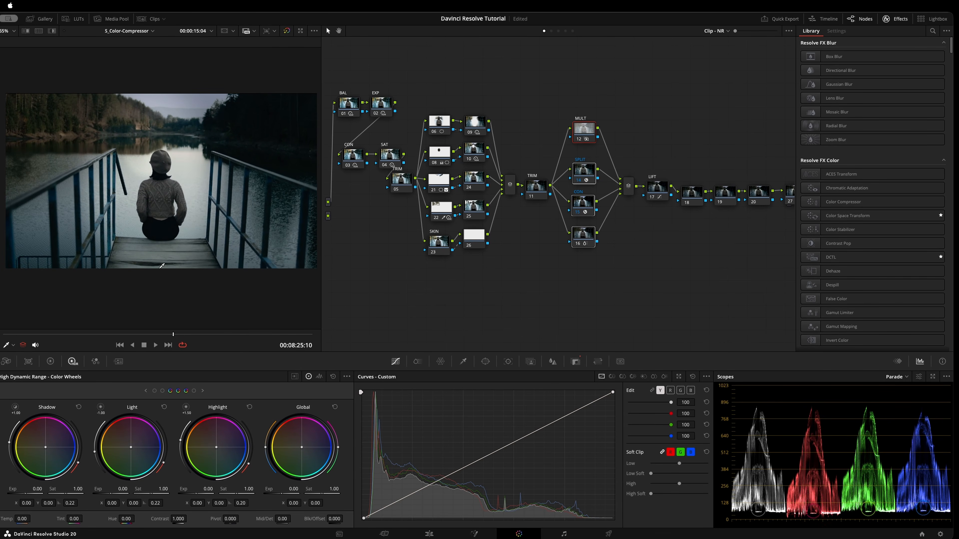
pyautogui.click(90, 330)
pyautogui.moveTo(89, 330); pyautogui.dragTo(2, 332)
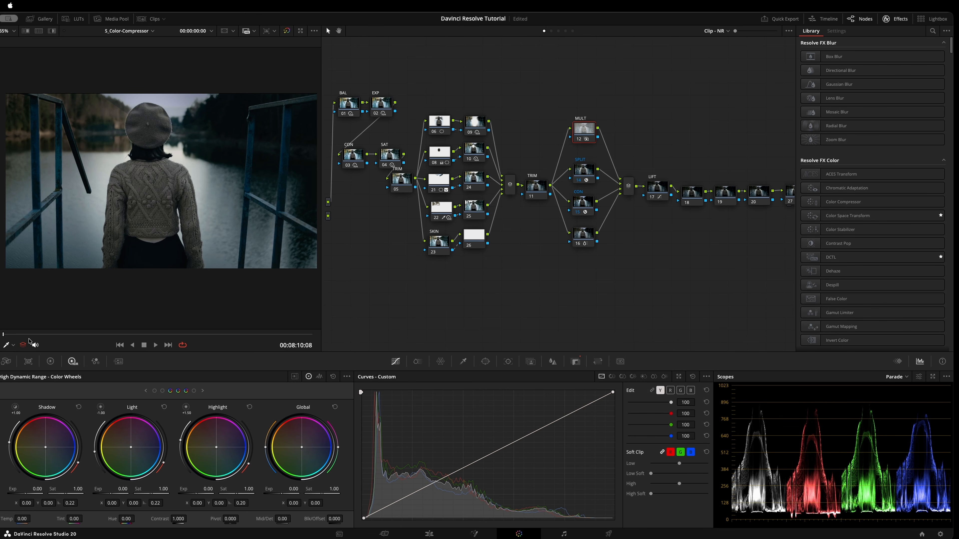
pyautogui.click(49, 331)
pyautogui.moveTo(54, 332); pyautogui.dragTo(89, 331)
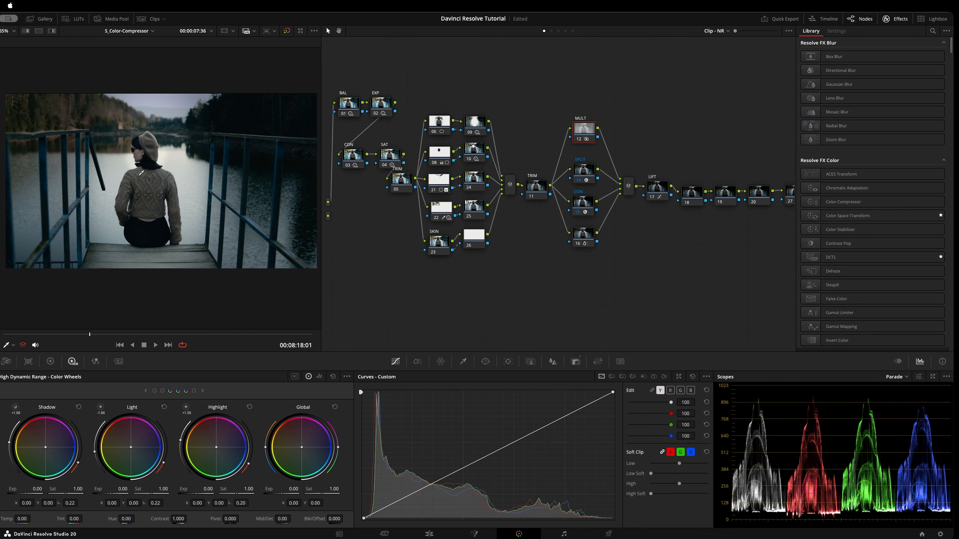
# Step: Zoom in on the woman, open ColorSlice and view the SKIN node's output in highlight mode
pyautogui.scroll(6, 140, 174)
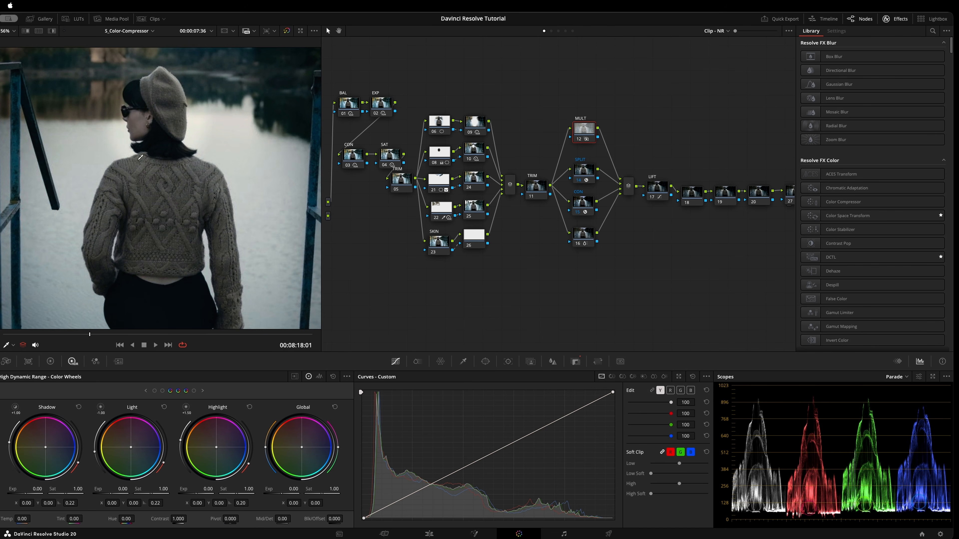
pyautogui.click(418, 362)
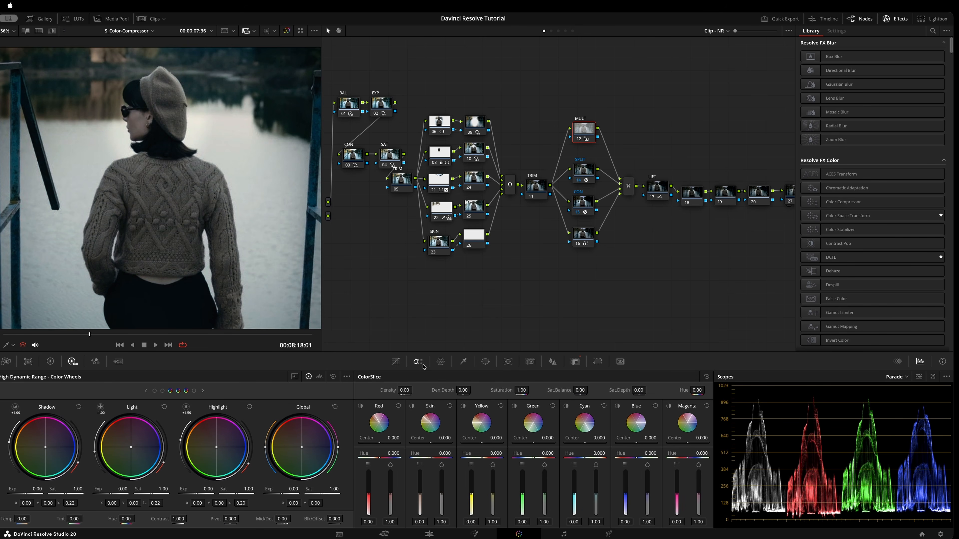
pyautogui.moveTo(441, 241); pyautogui.dragTo(444, 242)
pyautogui.hotkey('shift', 'h')
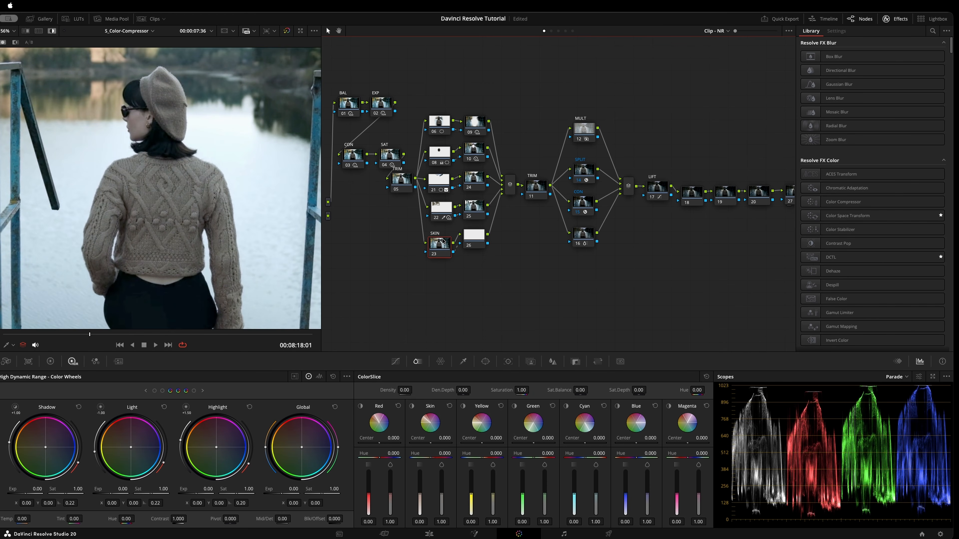
pyautogui.moveTo(435, 244); pyautogui.dragTo(433, 241)
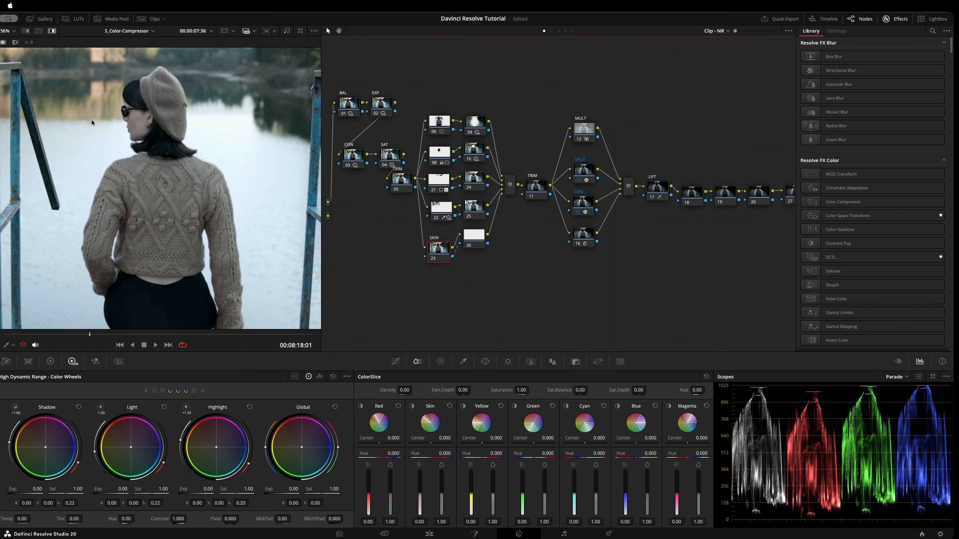
pyautogui.moveTo(437, 247); pyautogui.dragTo(435, 244)
# Step: Inspect the highlighted masks of nodes 22, 21, 08 and 06 in turn, and return to the SKIN node
pyautogui.click(439, 208)
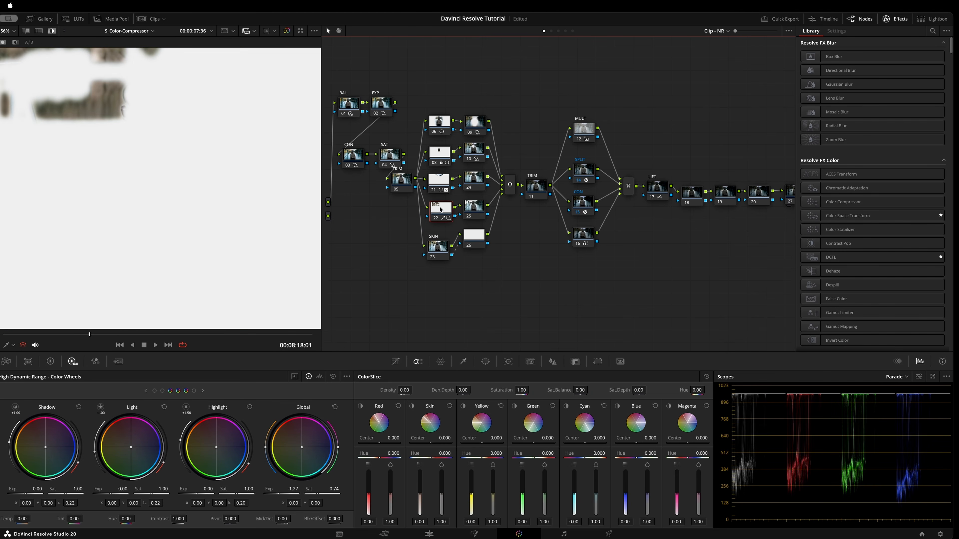
pyautogui.click(437, 176)
pyautogui.click(446, 152)
pyautogui.click(438, 123)
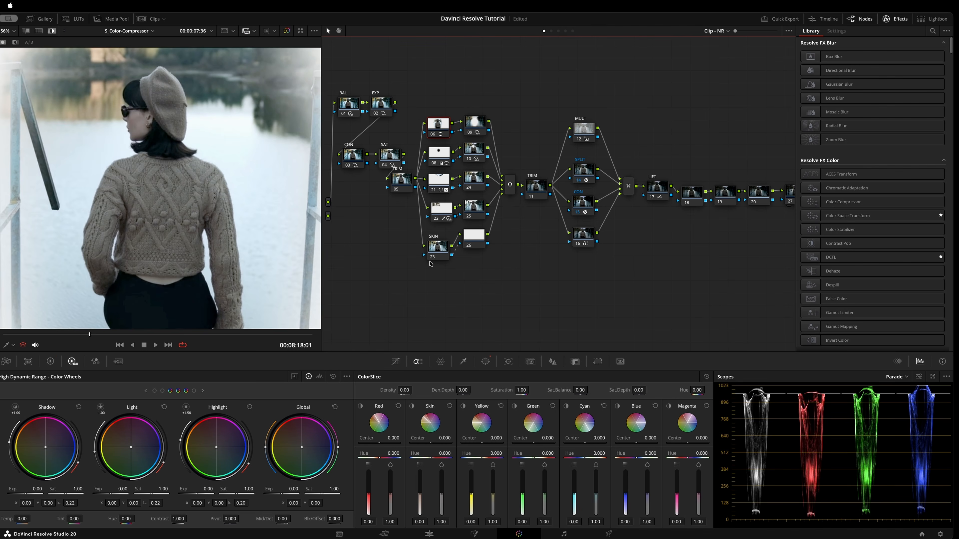
pyautogui.click(436, 252)
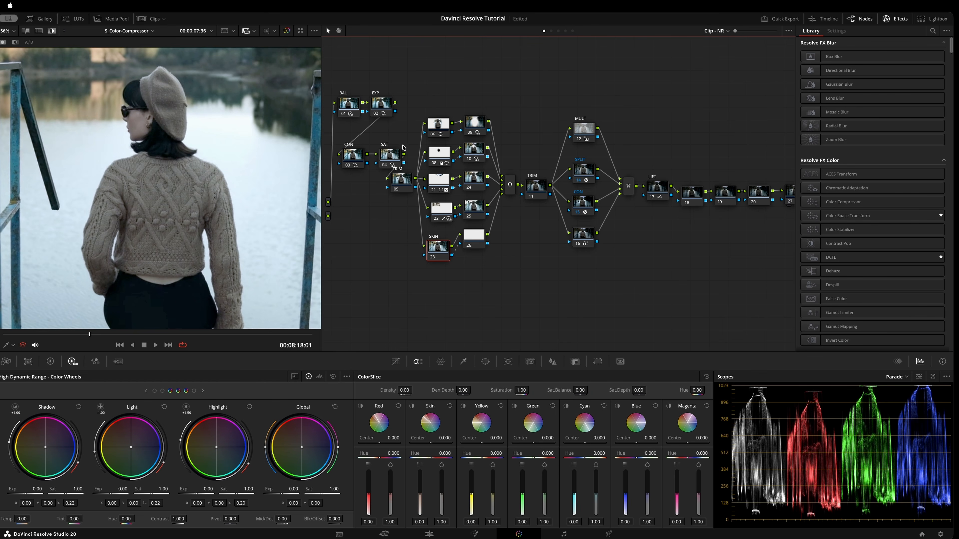
pyautogui.moveTo(438, 252); pyautogui.dragTo(437, 249)
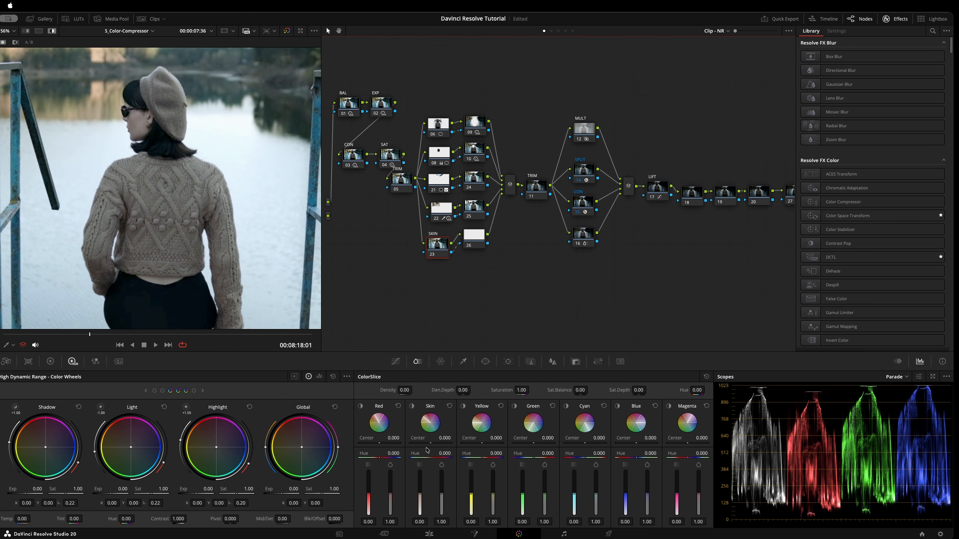
# Step: Try raising the Skin slice's saturation to 1.57 on the SKIN node, checking the image without the highlight view
pyautogui.moveTo(441, 495); pyautogui.dragTo(441, 489)
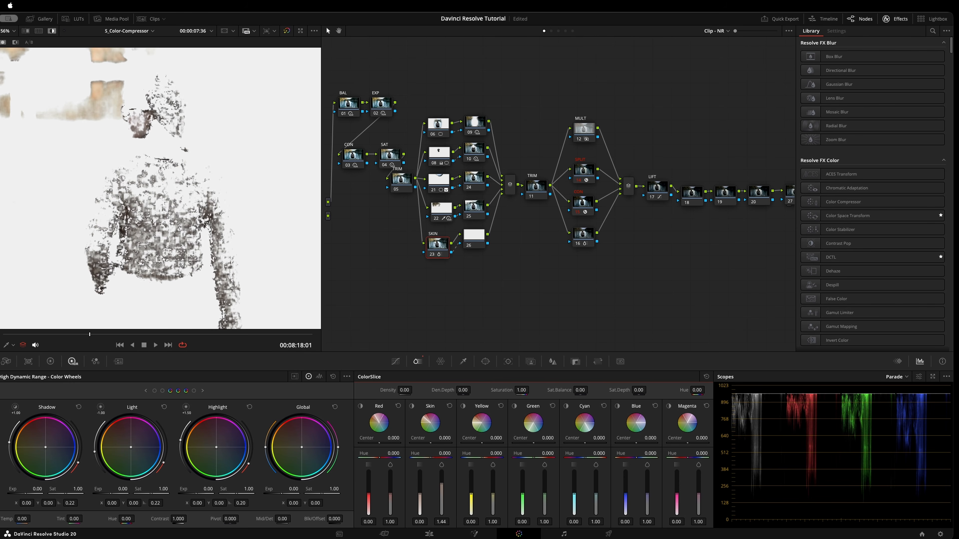
pyautogui.moveTo(442, 486); pyautogui.dragTo(442, 481)
pyautogui.click(53, 32)
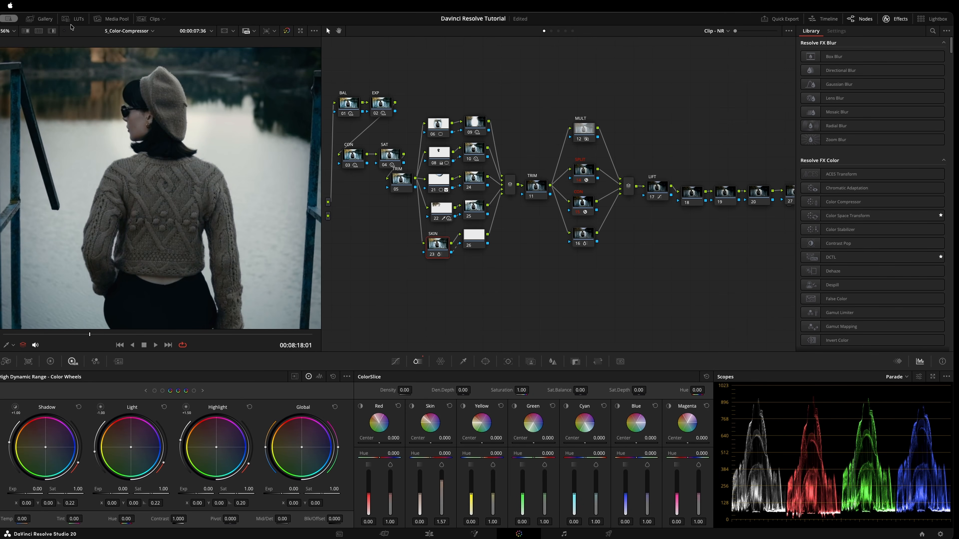
pyautogui.click(51, 31)
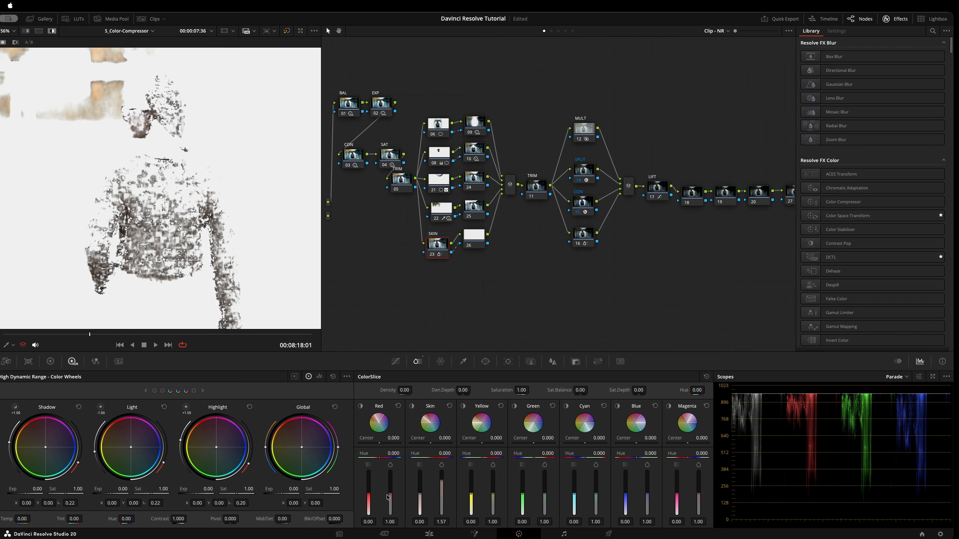
# Step: Try saturation values of 1.37 for the Red slice and 1.64 for the Skin slice, and reset both slices
pyautogui.moveTo(442, 482)
pyautogui.mouseDown()
pyautogui.moveTo(442, 498)
pyautogui.moveTo(441, 484)
pyautogui.mouseUp()
pyautogui.moveTo(389, 498); pyautogui.dragTo(441, 483)
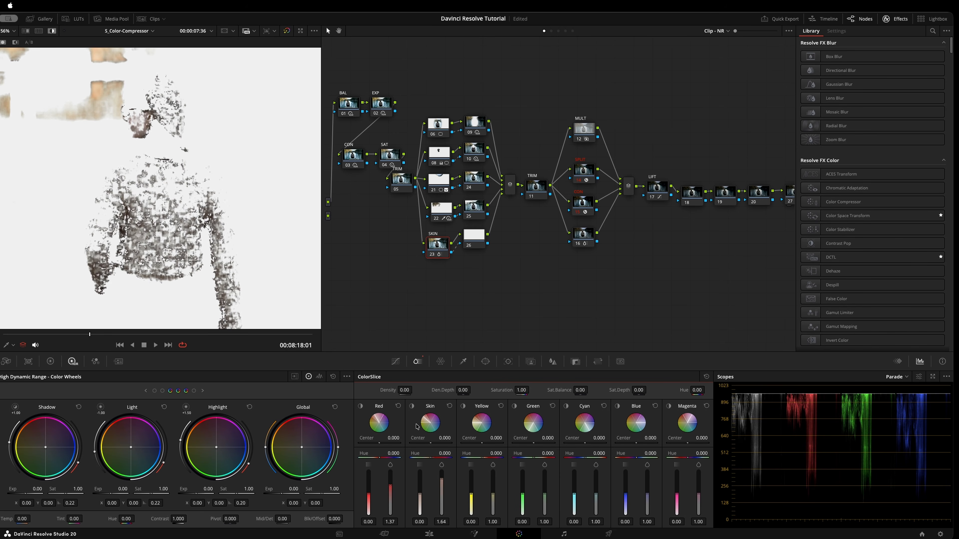
pyautogui.click(398, 406)
pyautogui.click(449, 406)
# Step: Set the Skin slice's center to -0.996 and its saturation to 1.73, and leave the highlight view
pyautogui.moveTo(434, 446); pyautogui.dragTo(409, 443)
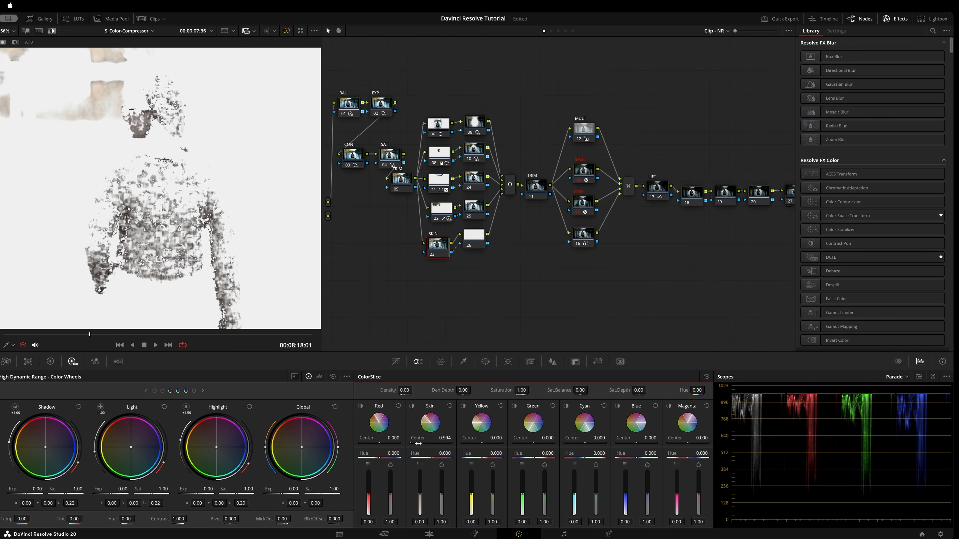
pyautogui.moveTo(412, 443); pyautogui.dragTo(428, 444)
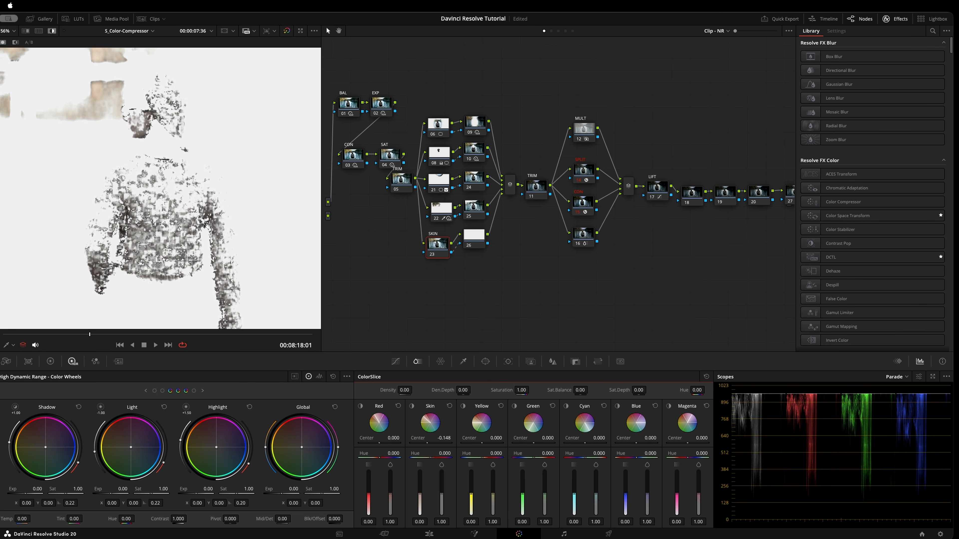
pyautogui.moveTo(417, 443); pyautogui.dragTo(435, 444)
pyautogui.moveTo(444, 438); pyautogui.dragTo(428, 438)
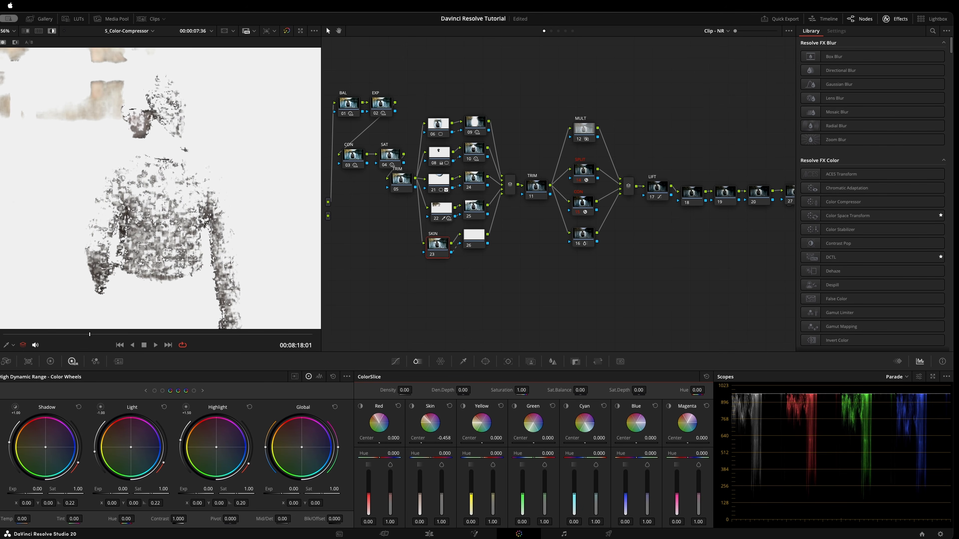
pyautogui.moveTo(444, 438); pyautogui.dragTo(434, 438)
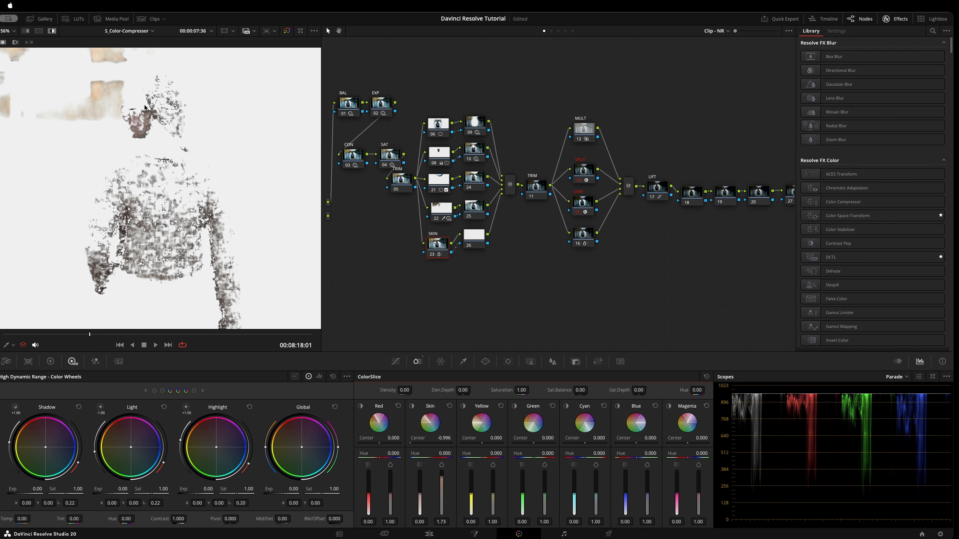
pyautogui.hotkey('shift', 'd')
pyautogui.hotkey('shift', 'd')
pyautogui.hotkey('shift', 'h')
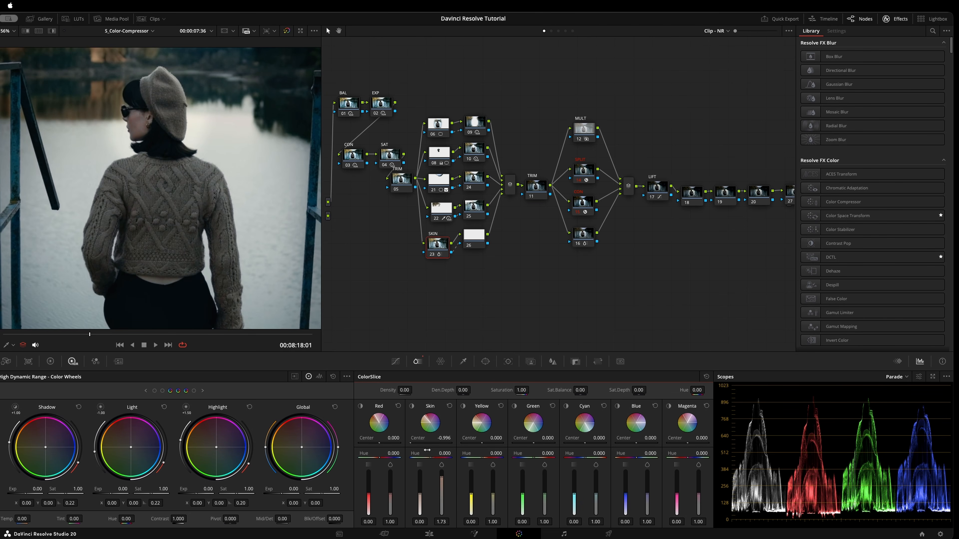
# Step: Toggle the SKIN node off and on to compare the skin adjustment on the woman's face
pyautogui.click(439, 249)
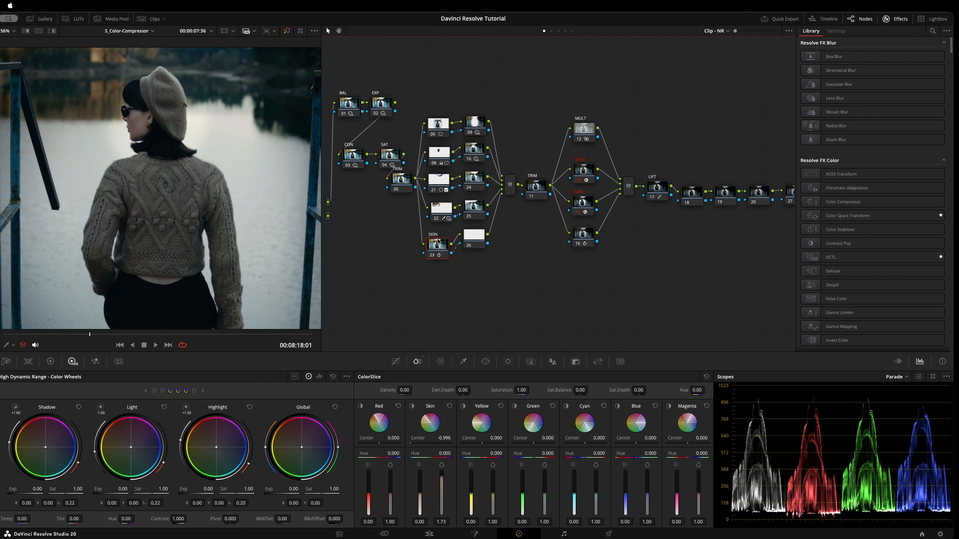
pyautogui.hotkey('ctrl', 'd')
pyautogui.hotkey('ctrl', 'd')
pyautogui.hotkey('ctrl', 'd')
pyautogui.hotkey('ctrl', 'd')
pyautogui.hotkey('ctrl', 'd')
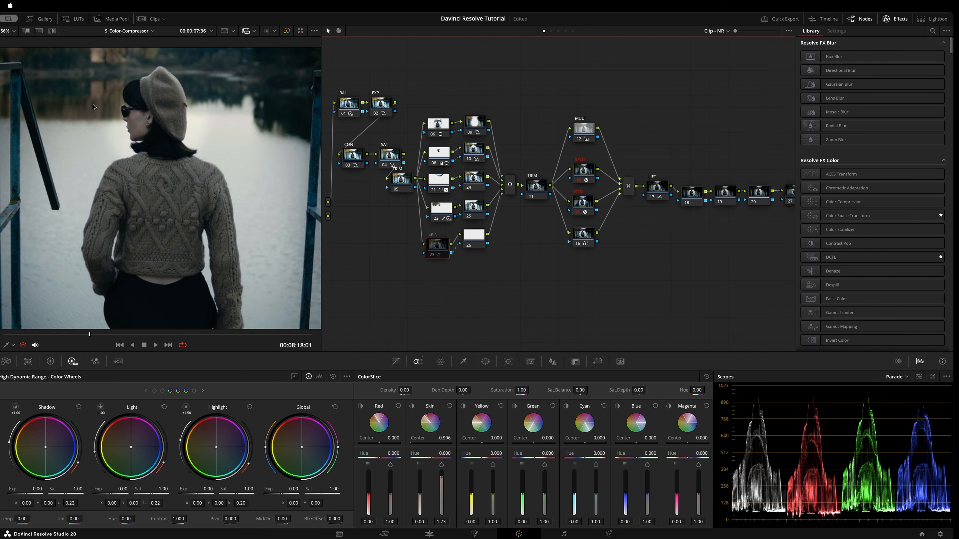
pyautogui.hotkey('ctrl', 'd')
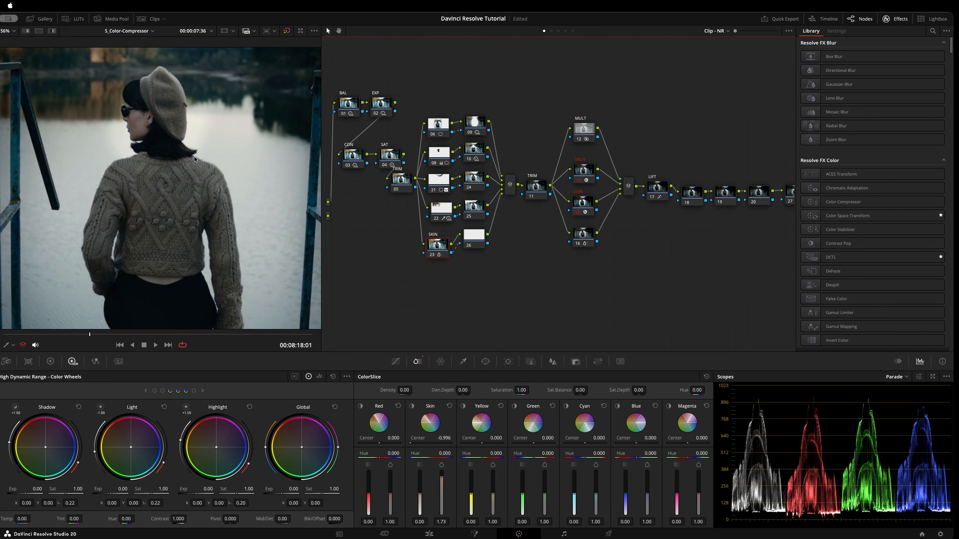
# Step: Move to an earlier frame of the clip and reset all ColorSlice adjustments on the SKIN node
pyautogui.scroll(-5, 194, 156)
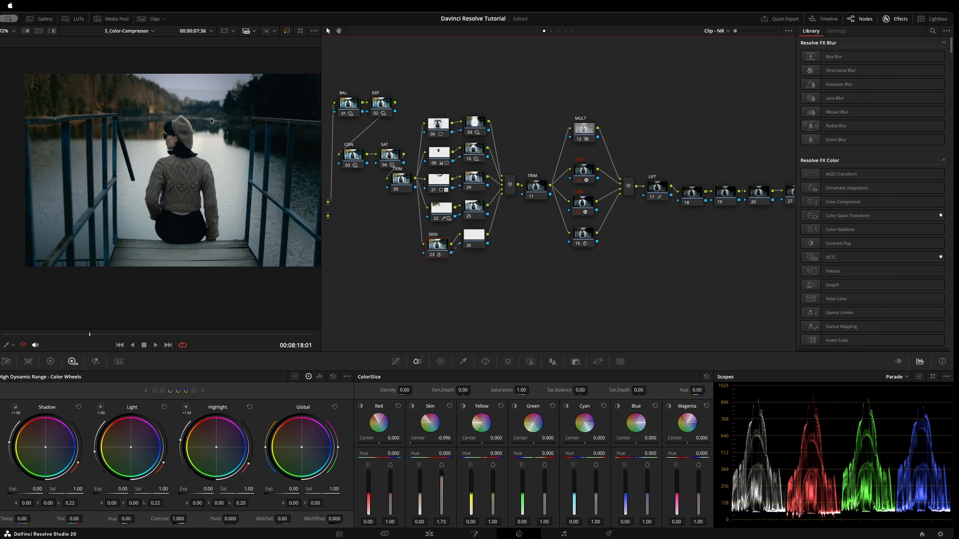
pyautogui.scroll(4, 168, 204)
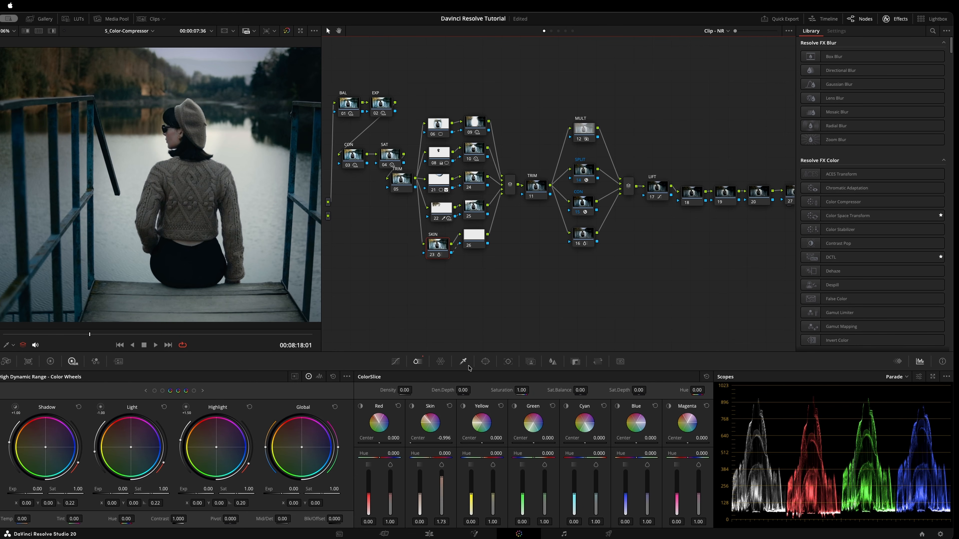
pyautogui.click(485, 363)
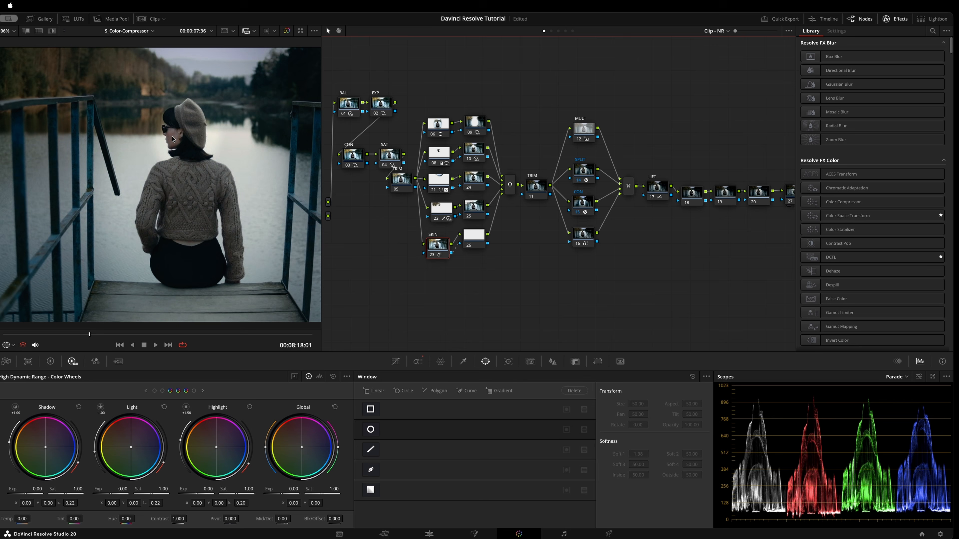
pyautogui.moveTo(84, 334)
pyautogui.mouseDown()
pyautogui.moveTo(199, 331)
pyautogui.moveTo(2, 337)
pyautogui.moveTo(125, 333)
pyautogui.moveTo(57, 334)
pyautogui.moveTo(138, 318)
pyautogui.moveTo(155, 325)
pyautogui.moveTo(67, 333)
pyautogui.mouseUp()
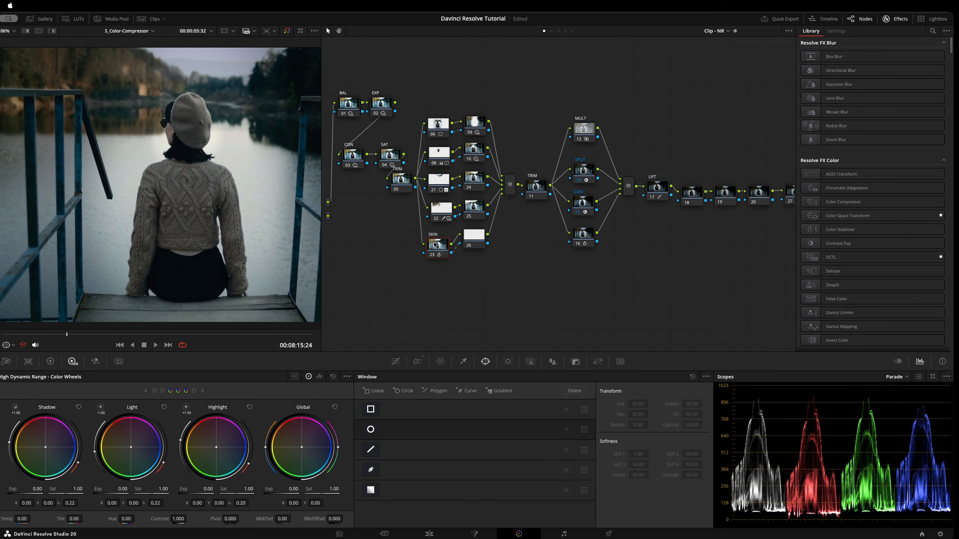
pyautogui.moveTo(435, 245); pyautogui.dragTo(434, 245)
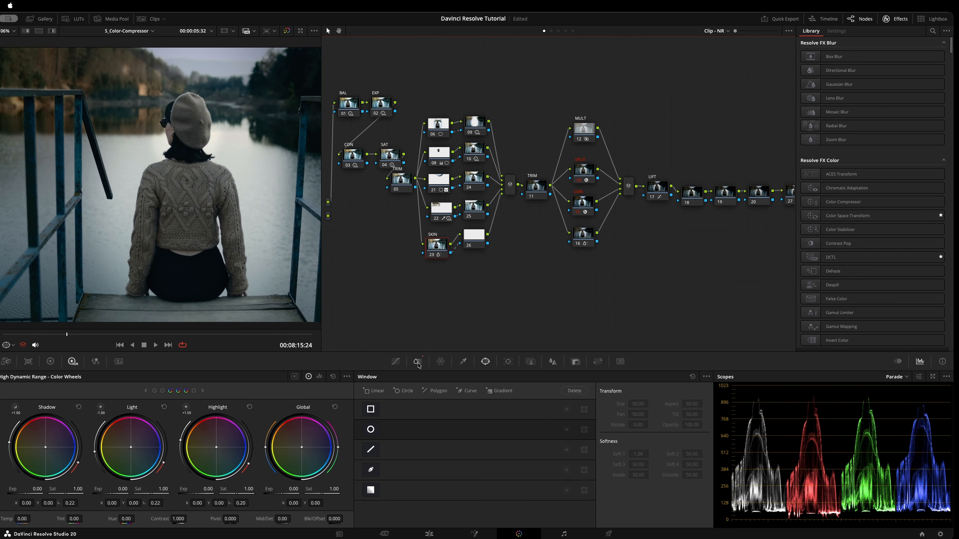
pyautogui.click(417, 362)
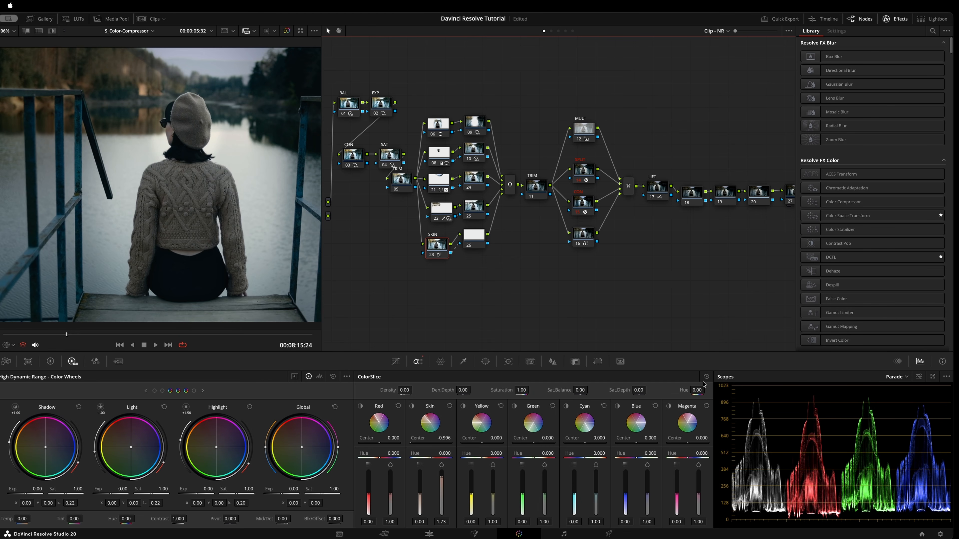
pyautogui.click(707, 376)
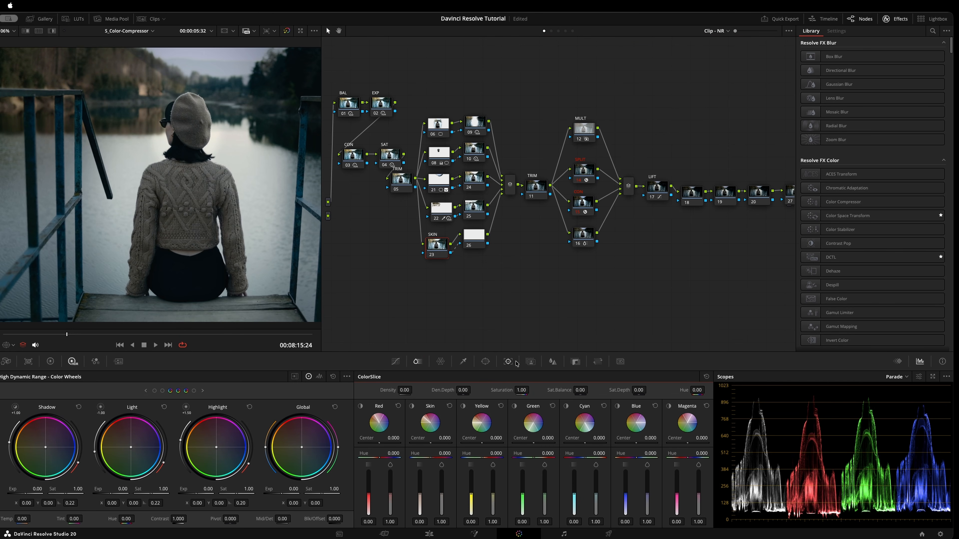
# Step: Create an AI Magic Mask on the SKIN node at Better quality, including the woman's bare lower back and cheek and excluding her sunglasses
pyautogui.click(531, 362)
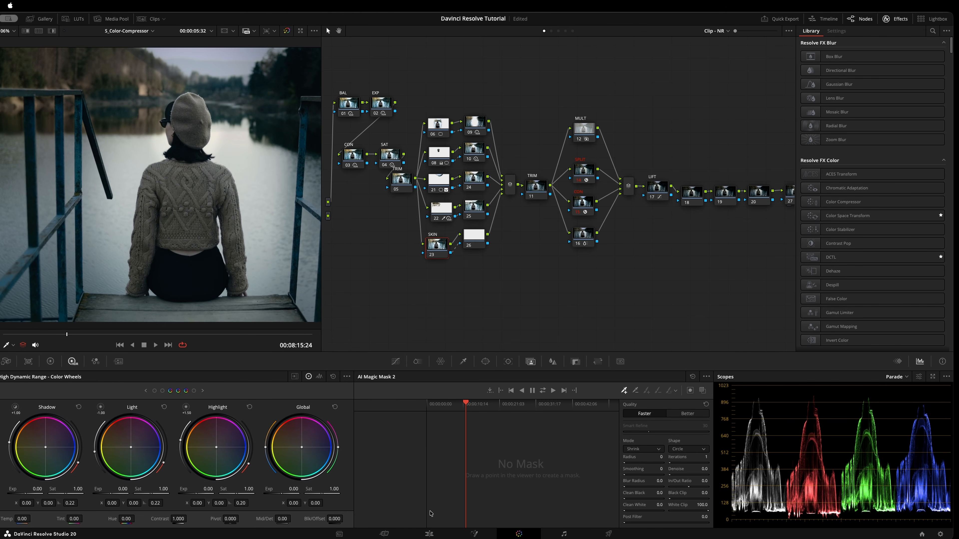
pyautogui.click(189, 253)
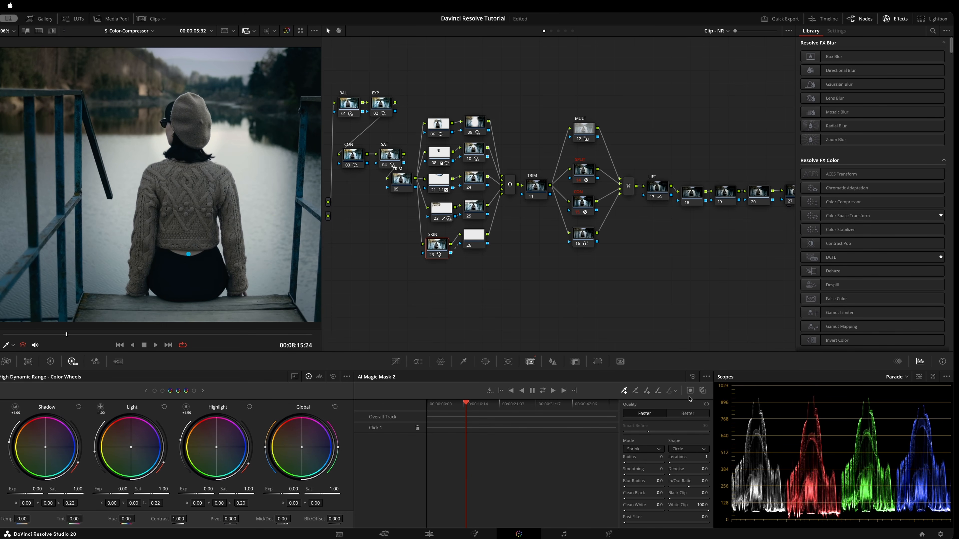
pyautogui.click(692, 376)
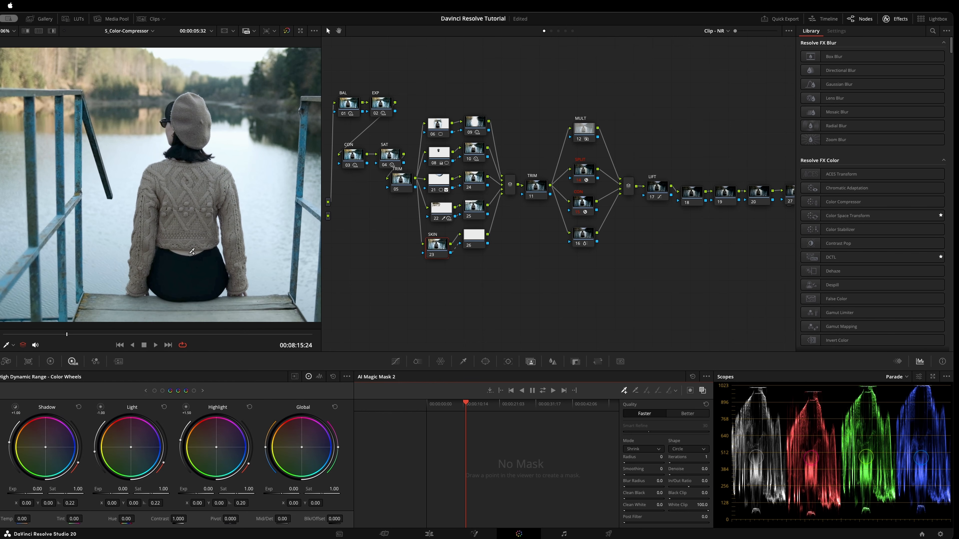
pyautogui.click(685, 417)
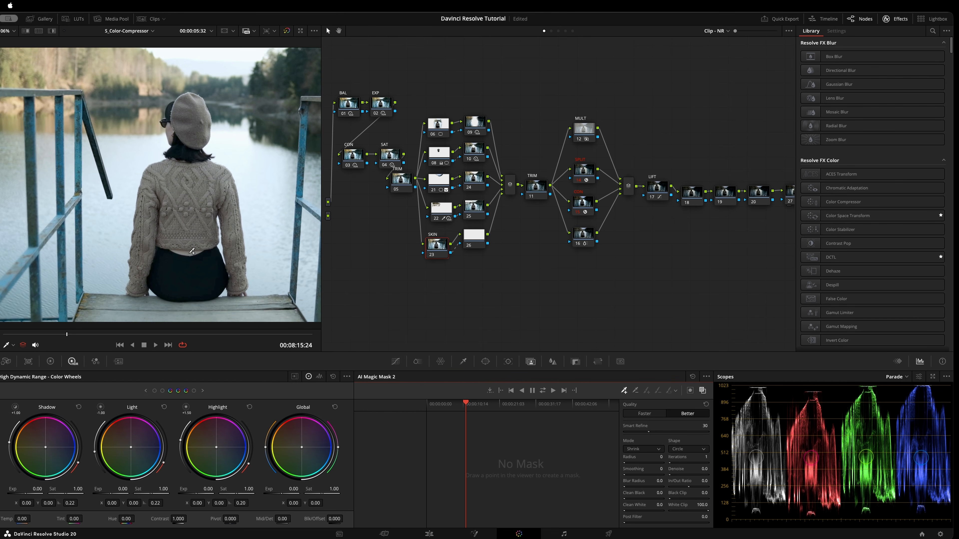
pyautogui.click(191, 253)
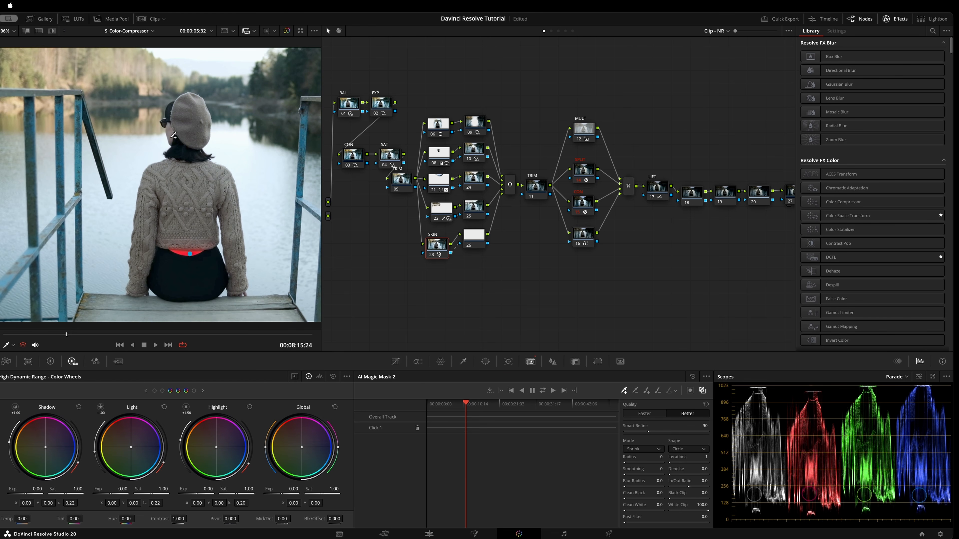
pyautogui.click(170, 130)
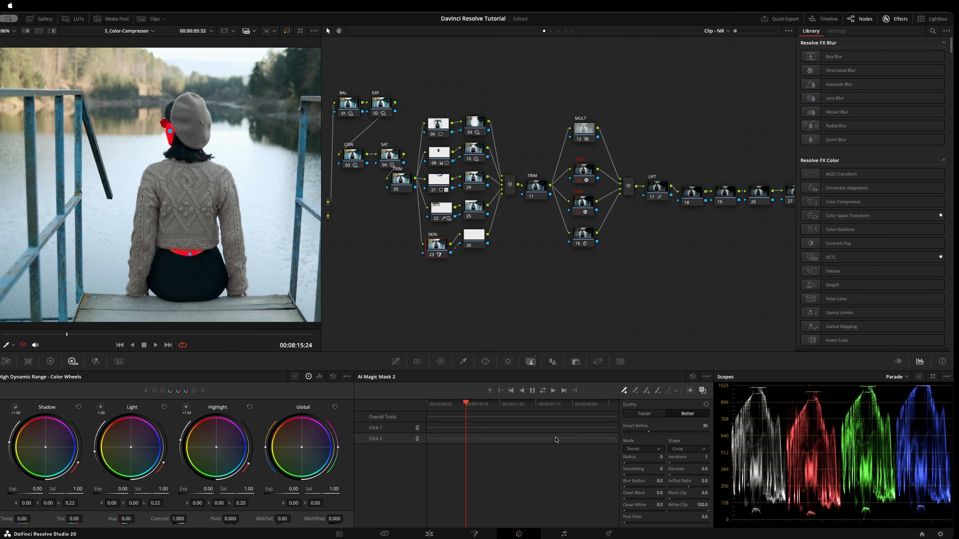
pyautogui.click(635, 391)
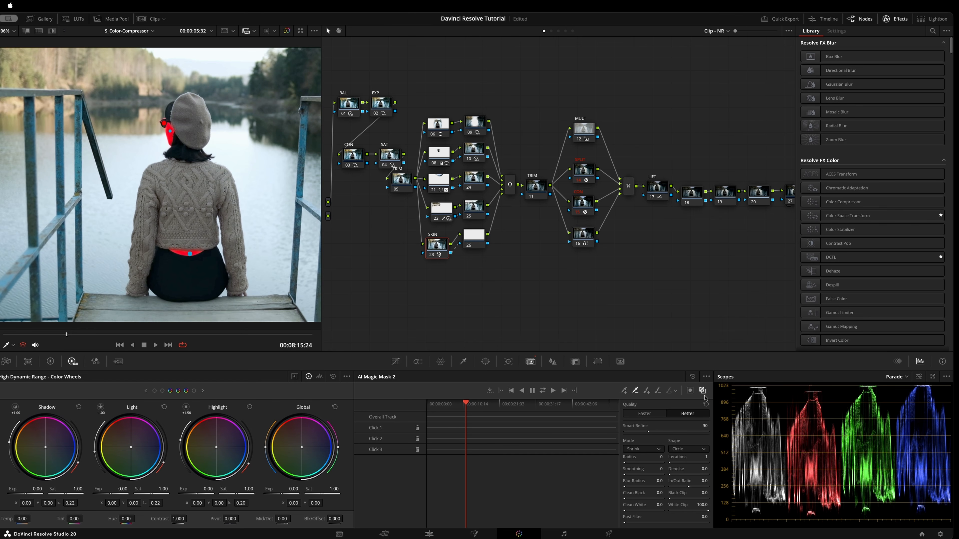
# Step: Try shifting the Global color wheel to X -0.12 with the mask overlay hidden, reset it, and show the overlay again
pyautogui.click(703, 391)
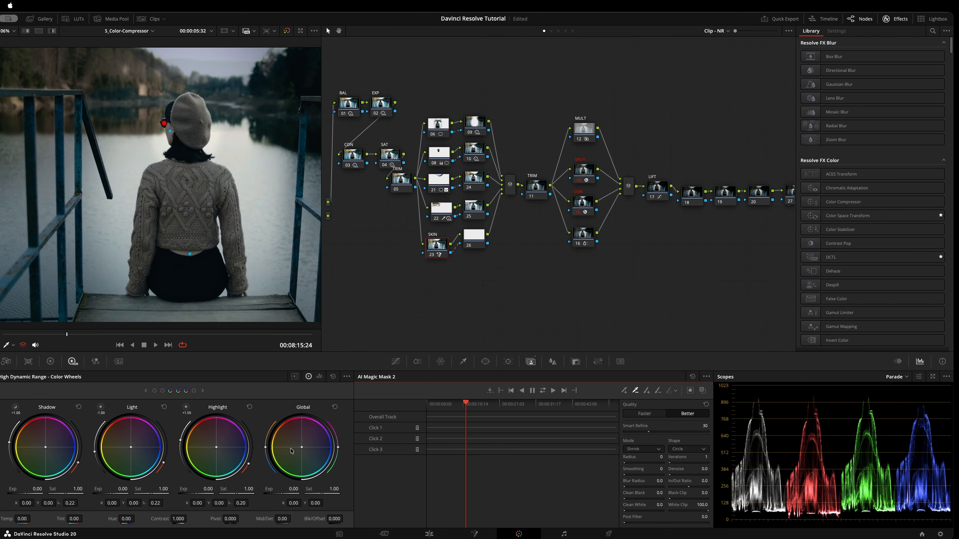
pyautogui.moveTo(292, 451)
pyautogui.mouseDown()
pyautogui.moveTo(306, 447)
pyautogui.moveTo(296, 448)
pyautogui.mouseUp()
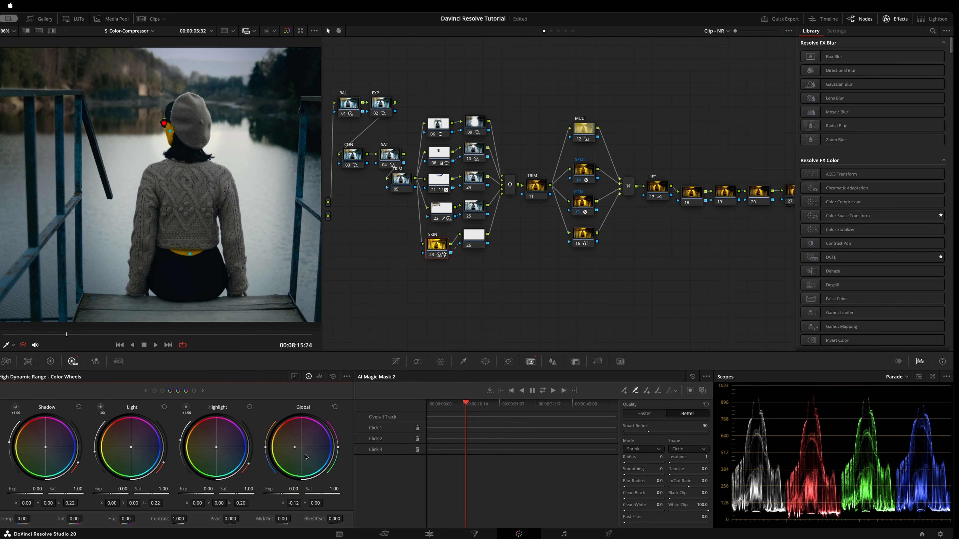
pyautogui.click(335, 407)
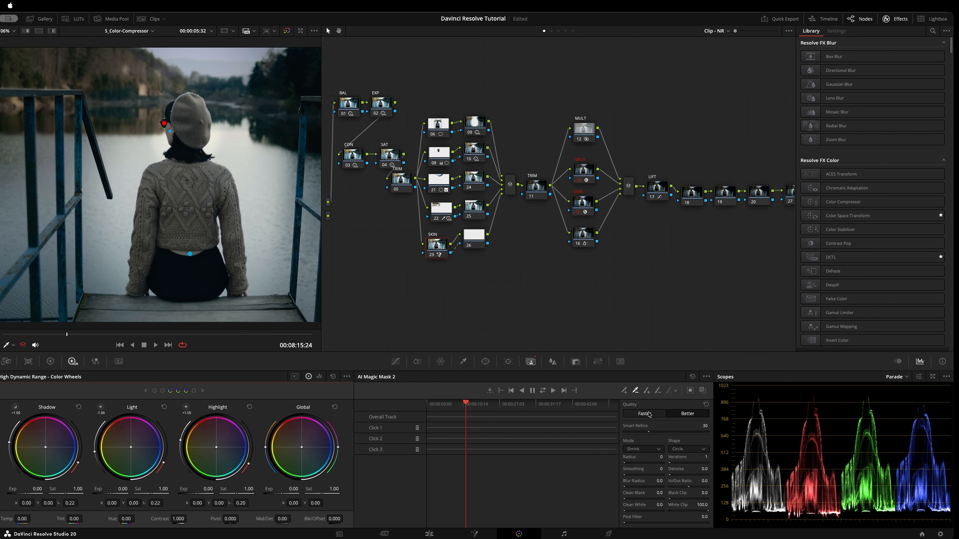
pyautogui.click(703, 391)
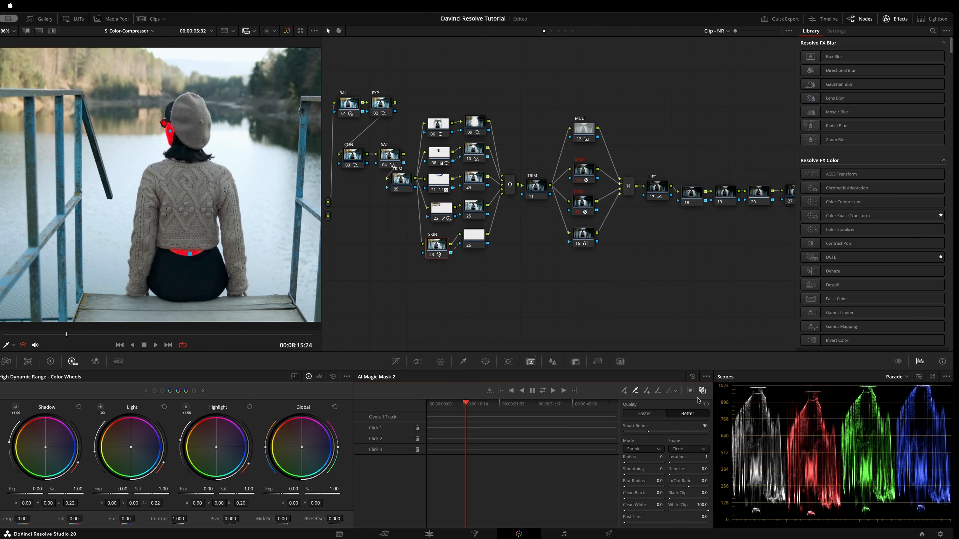
# Step: Track the skin mask in both directions through the clip and check it on several frames
pyautogui.click(542, 390)
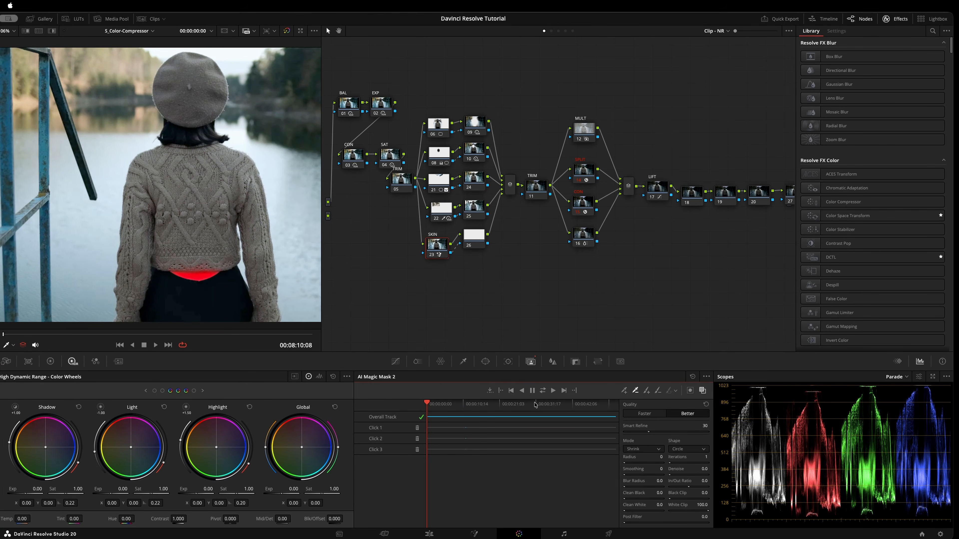
pyautogui.moveTo(427, 404); pyautogui.dragTo(469, 427)
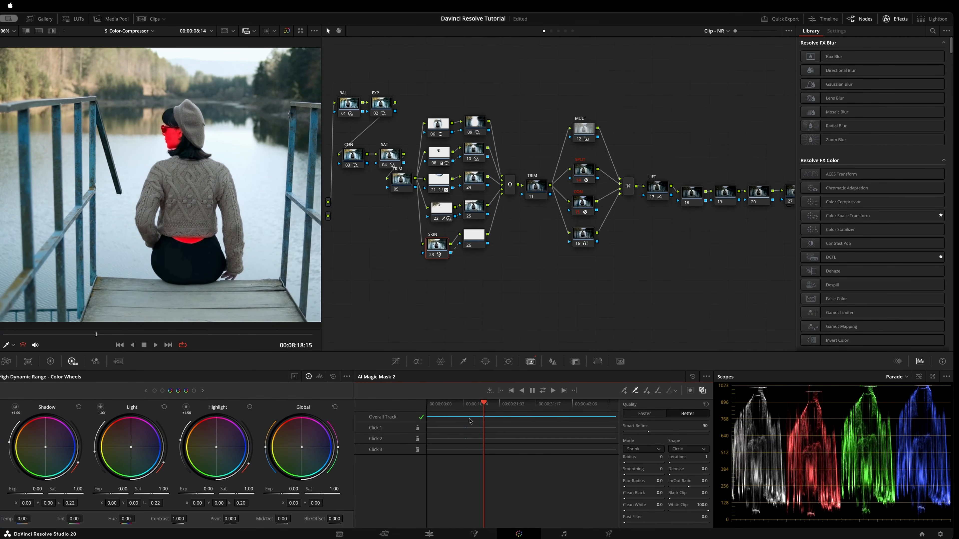
pyautogui.moveTo(483, 406); pyautogui.dragTo(461, 406)
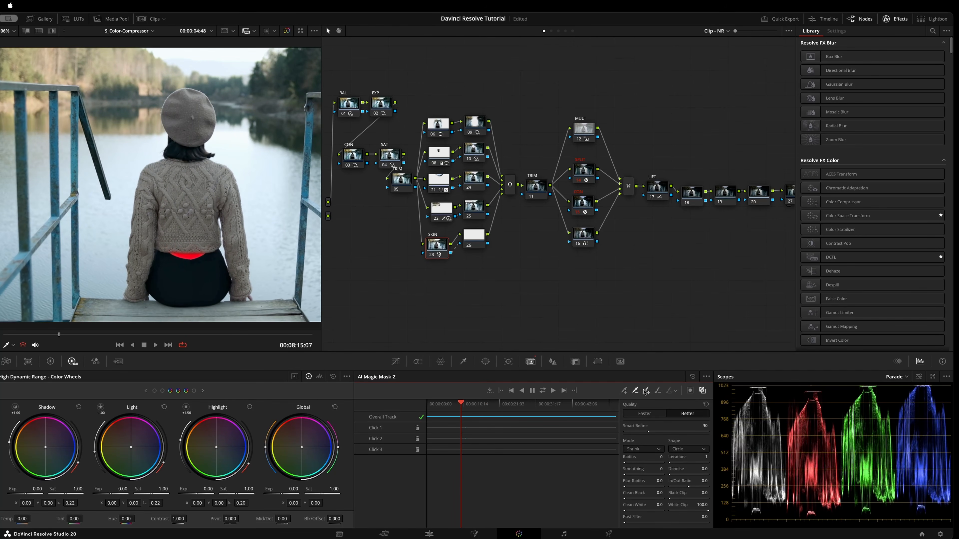
# Step: Return to the mask's reference frame, exclude more of the sunglasses with subtract points, and retrack the mask in both directions
pyautogui.click(490, 391)
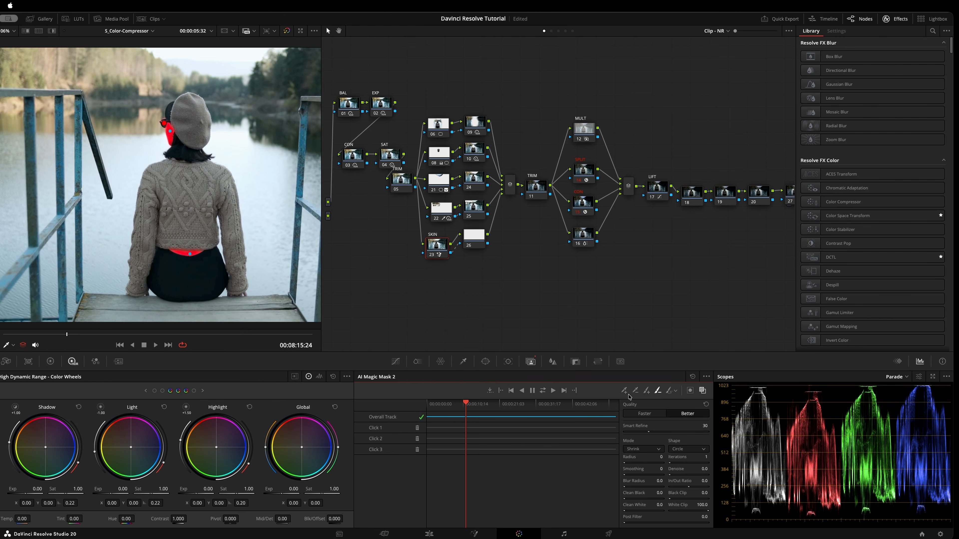
pyautogui.click(636, 390)
pyautogui.click(165, 125)
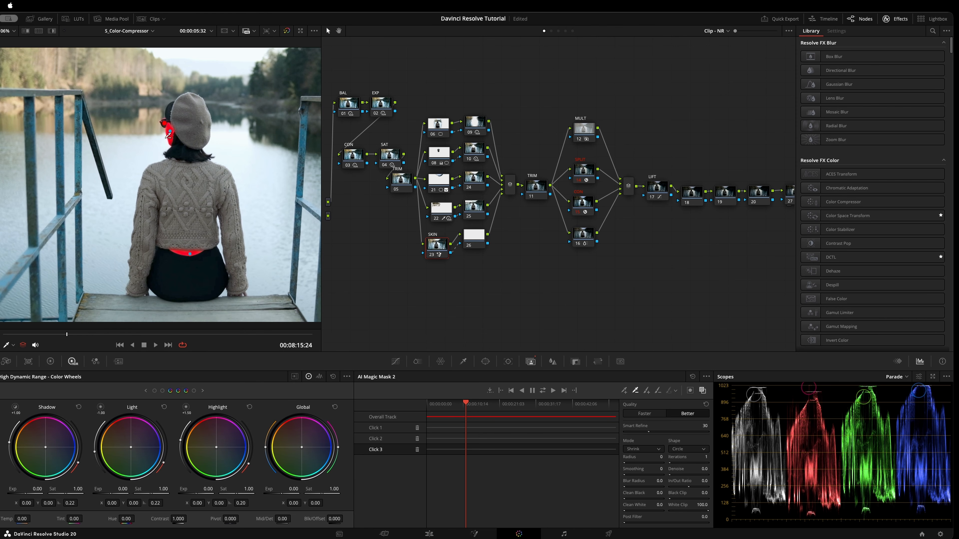
pyautogui.scroll(5, 168, 135)
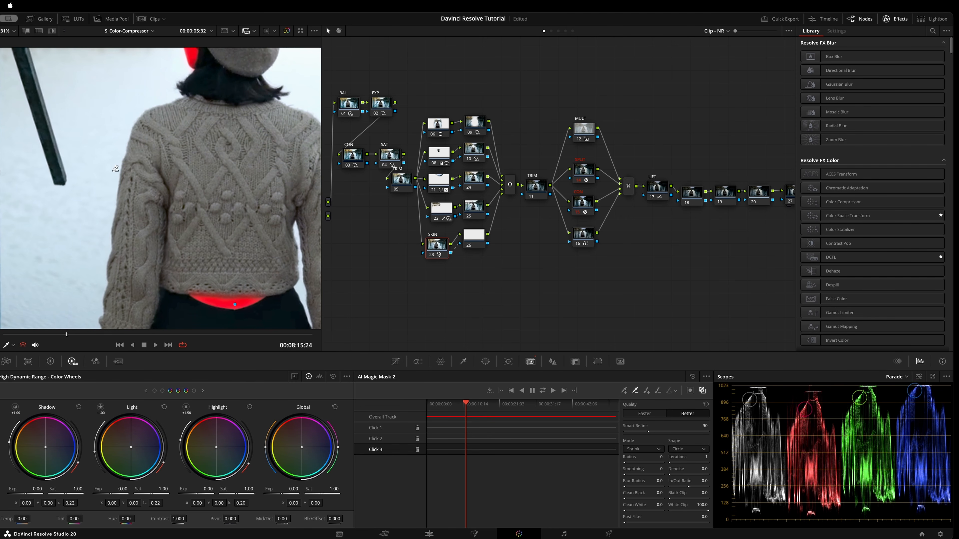
pyautogui.moveTo(195, 92); pyautogui.dragTo(205, 284)
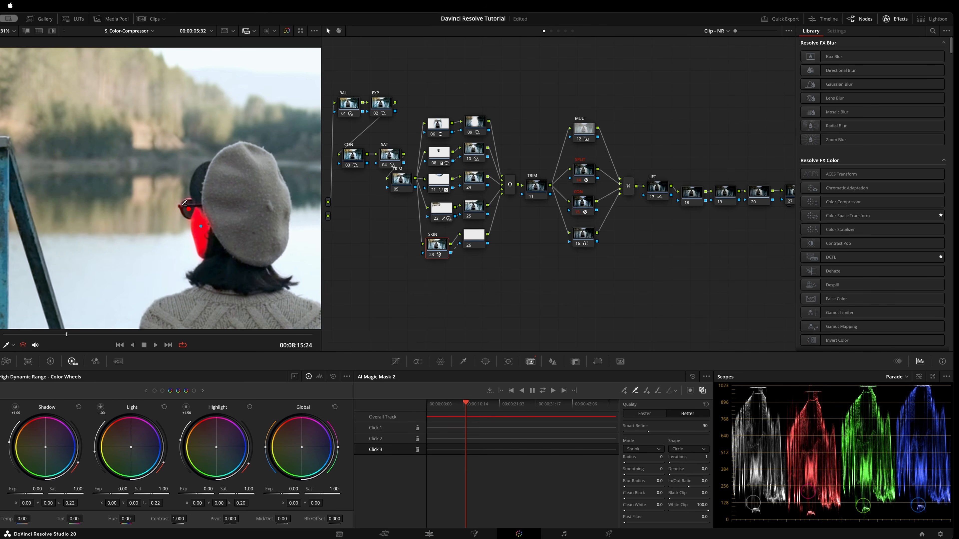
pyautogui.click(189, 208)
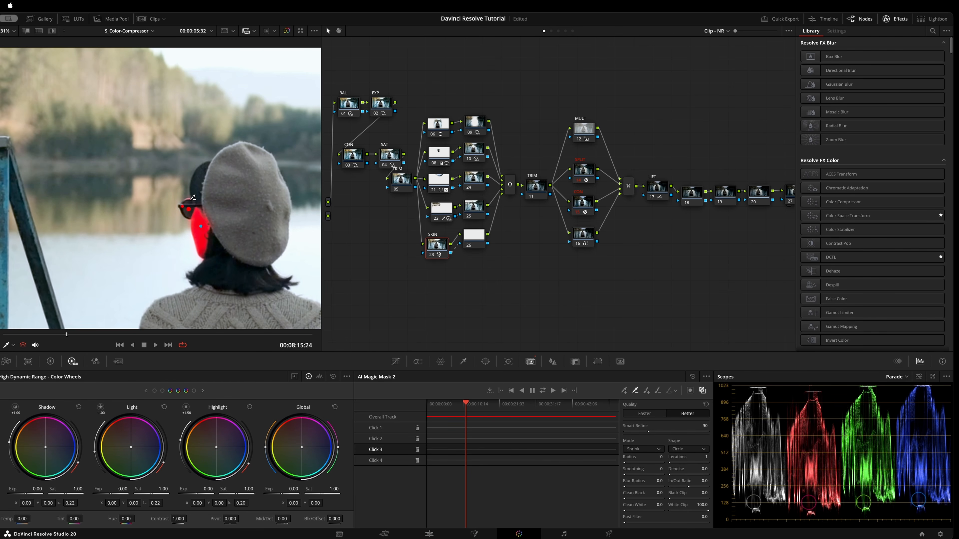
pyautogui.click(190, 201)
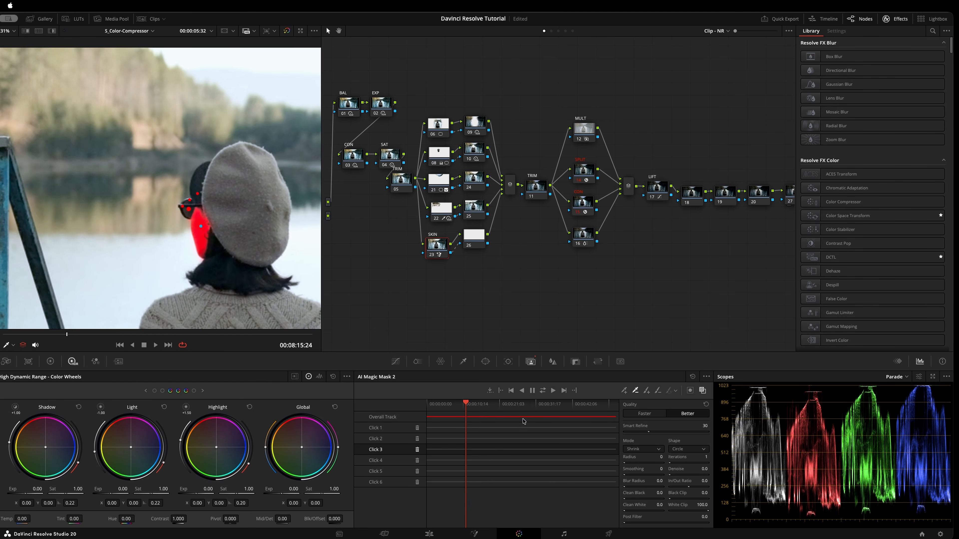
pyautogui.click(544, 392)
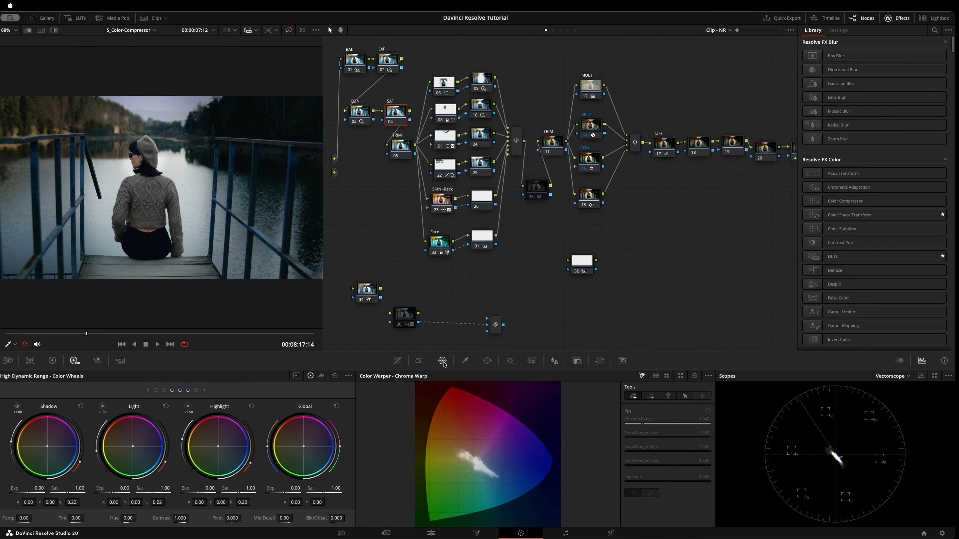
# Step: Examine the Magic Masks on the SKIN -Back and Face nodes, comparing the areas each one covers
pyautogui.click(441, 204)
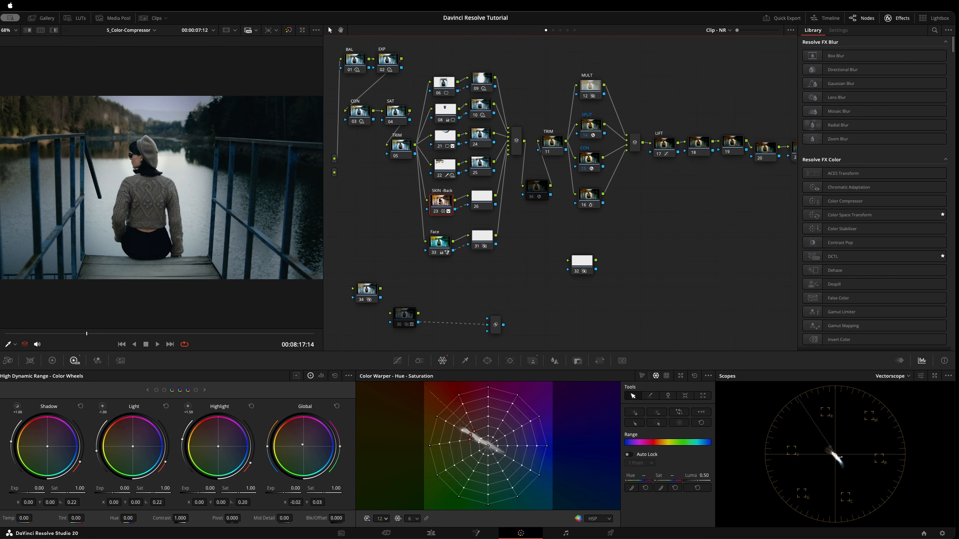
pyautogui.click(532, 361)
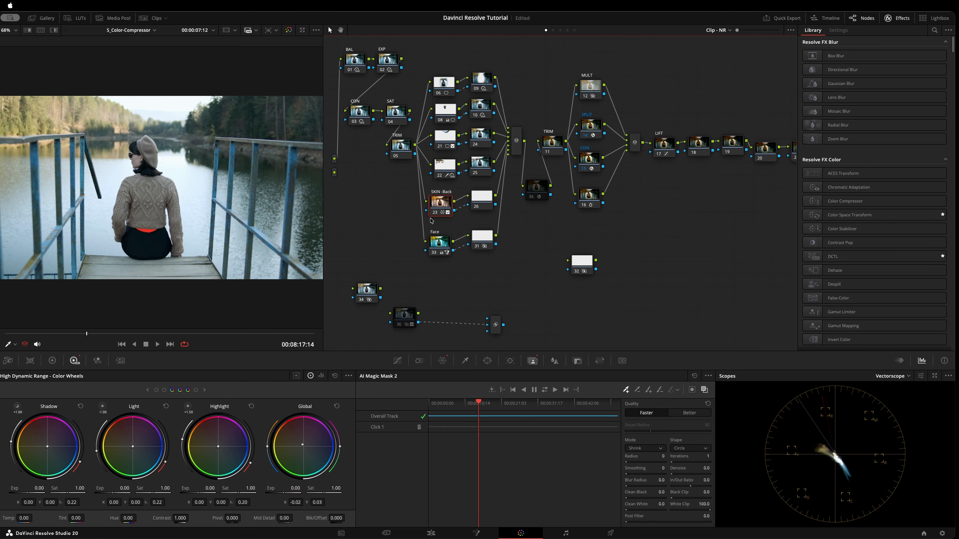
pyautogui.click(438, 246)
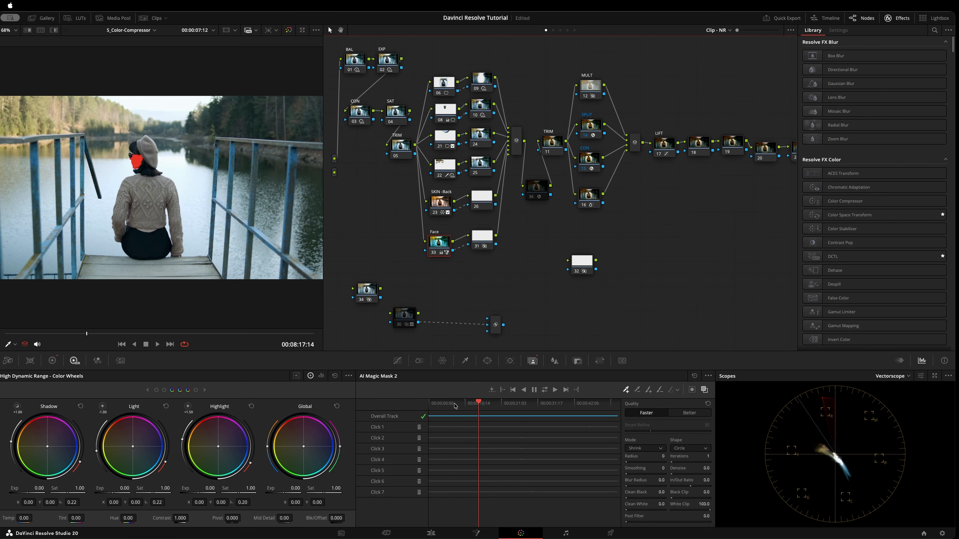
pyautogui.click(444, 202)
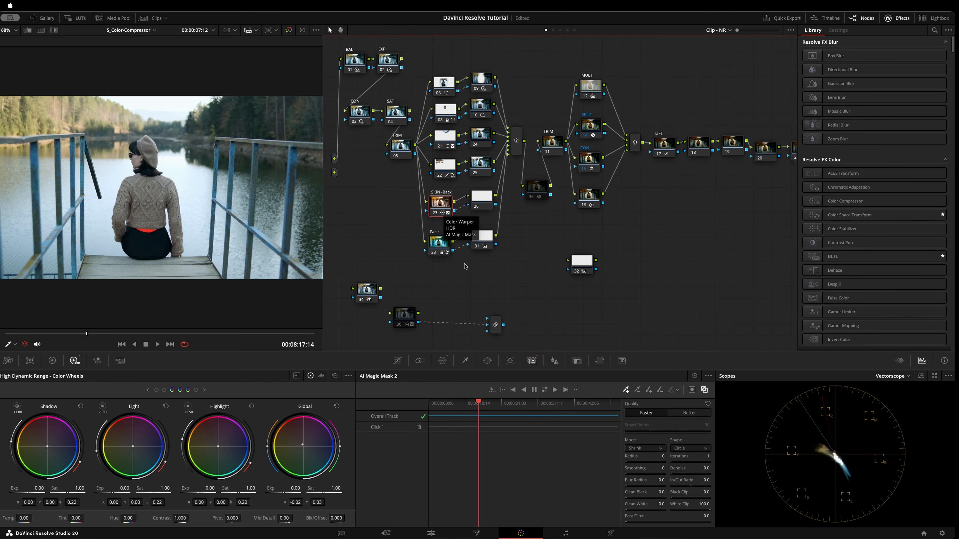
# Step: Move the Face node and its neighboring node 31 further down in the node graph, away from the SKIN -Back row
pyautogui.moveTo(488, 247); pyautogui.dragTo(494, 257)
pyautogui.moveTo(440, 243); pyautogui.dragTo(439, 247)
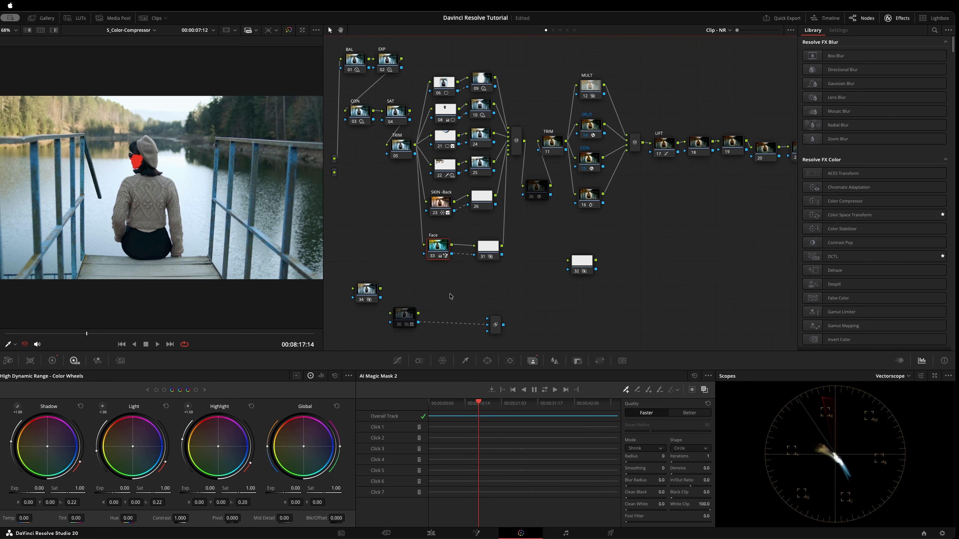
pyautogui.rightClick(439, 284)
# Step: Create a new local version of the lake clip's grade from the clip thumbnails, and hide the thumbnails again
pyautogui.click(161, 22)
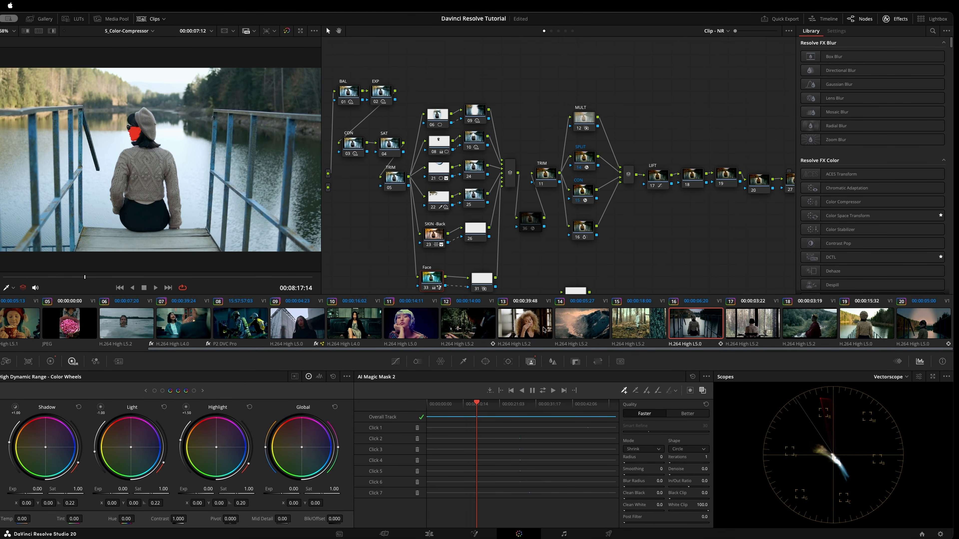
pyautogui.rightClick(704, 330)
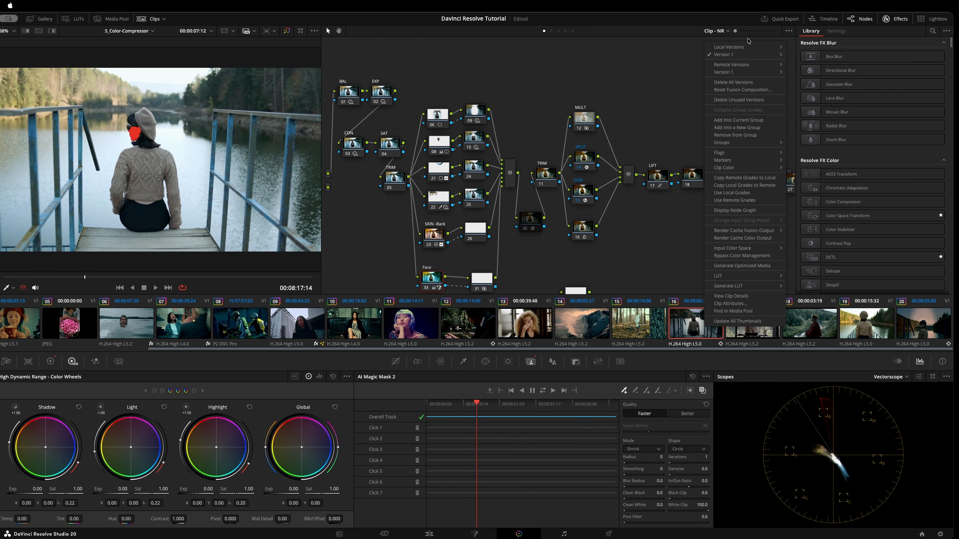
pyautogui.moveTo(755, 55)
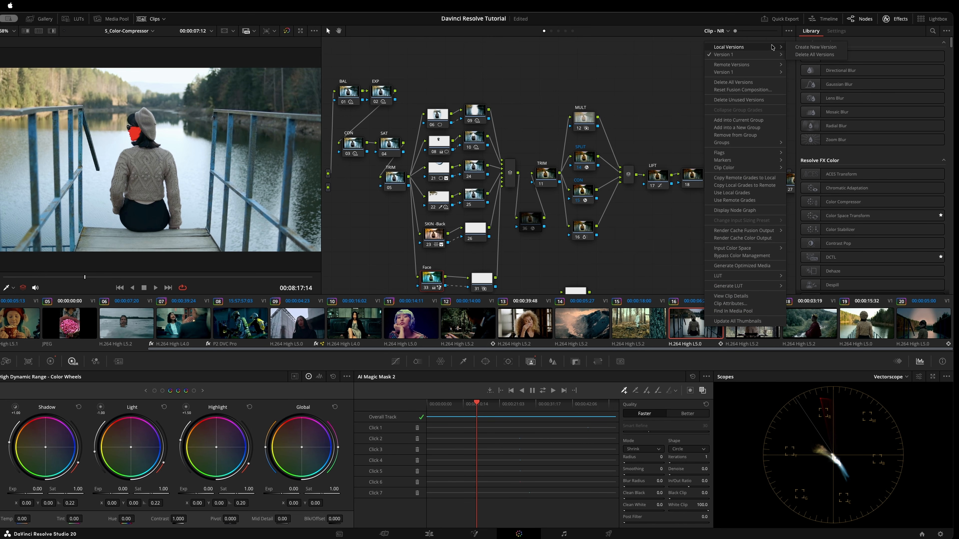
pyautogui.click(824, 47)
pyautogui.click(521, 294)
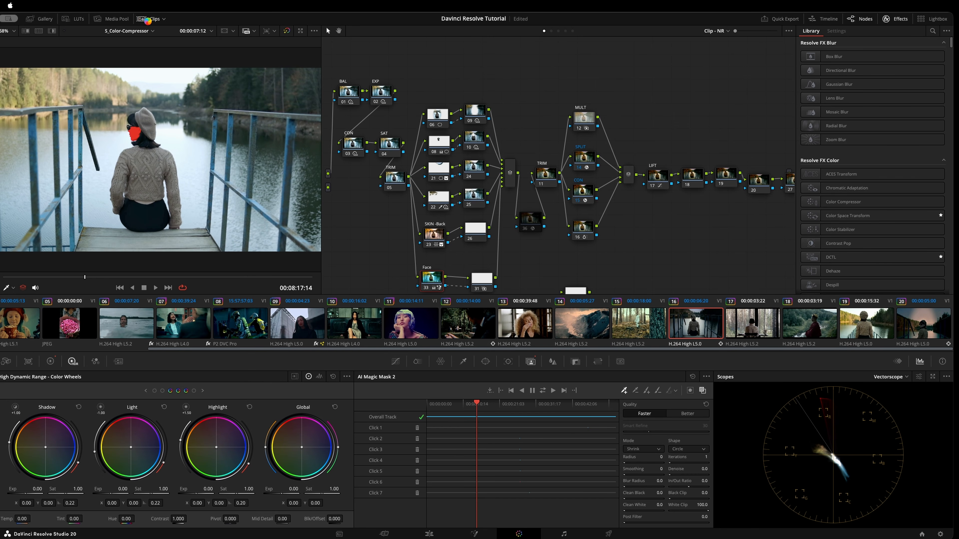
pyautogui.click(163, 19)
pyautogui.moveTo(248, 16); pyautogui.dragTo(248, 16)
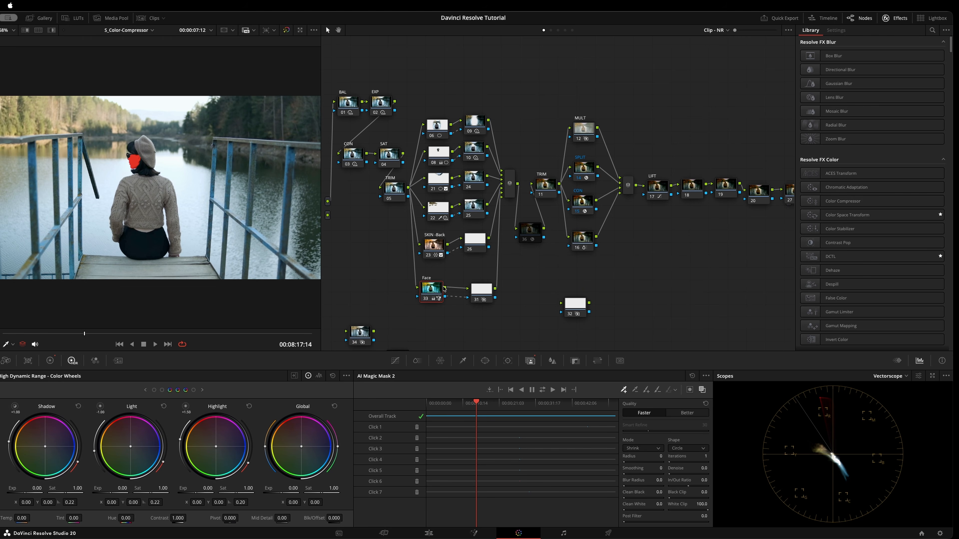
# Step: Compare the Magic Mask areas of the Face and SKIN -Back nodes on the current frame
pyautogui.moveTo(434, 290); pyautogui.dragTo(488, 293)
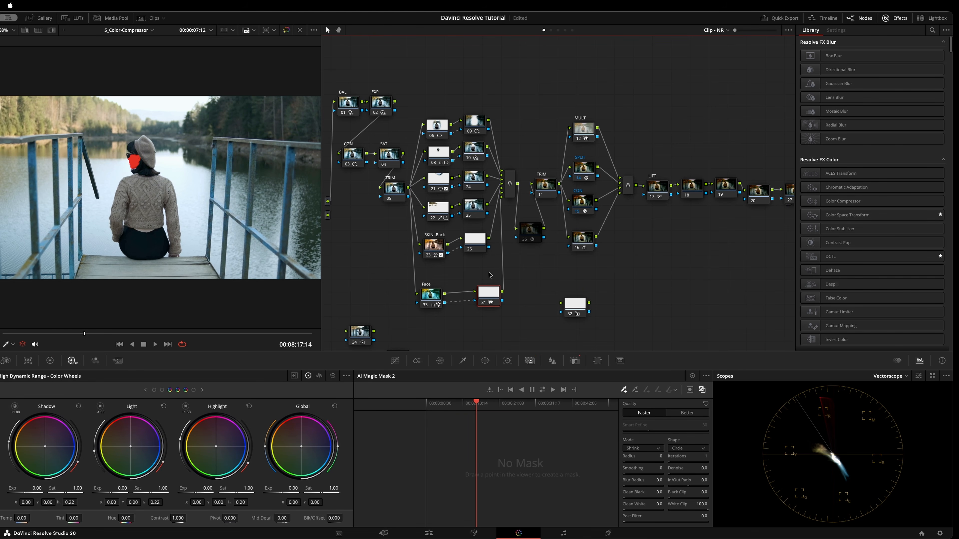
pyautogui.moveTo(477, 241); pyautogui.dragTo(434, 254)
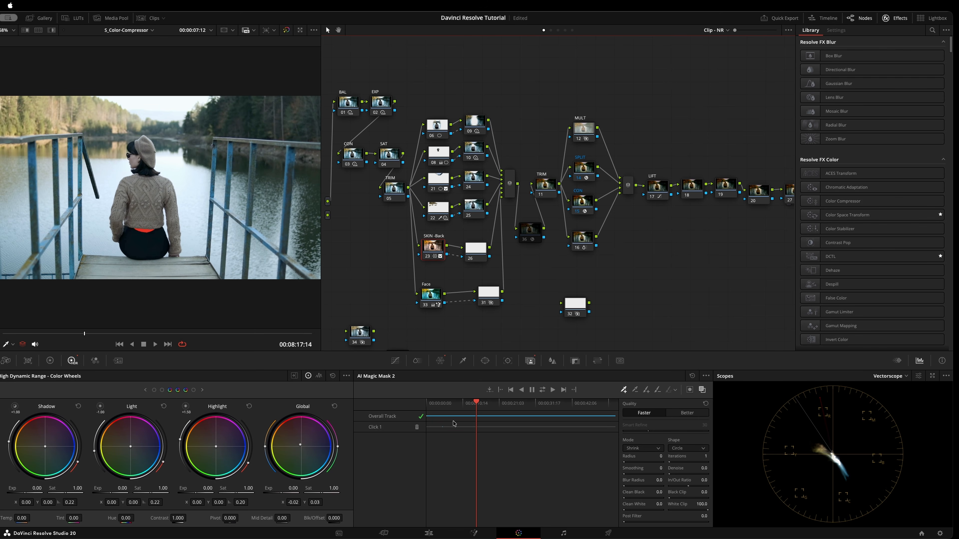
pyautogui.click(431, 293)
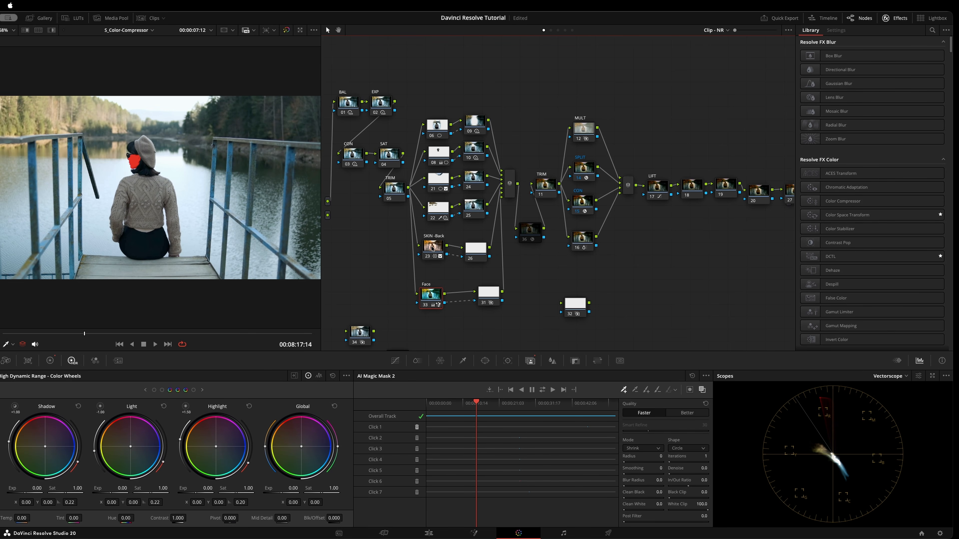
pyautogui.moveTo(429, 253); pyautogui.dragTo(426, 251)
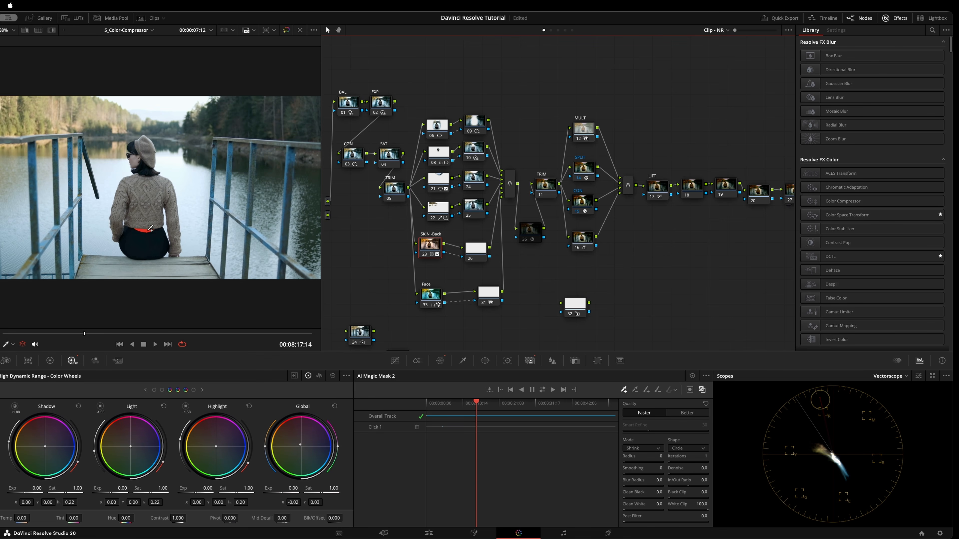
pyautogui.click(436, 298)
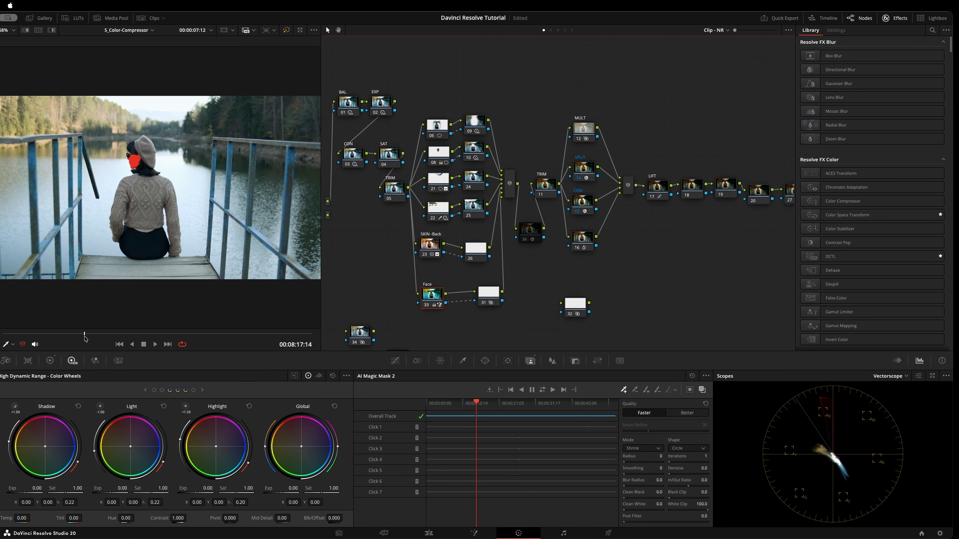
# Step: Check the Face node's mask on early, middle and late frames of the clip and close up on the woman's head
pyautogui.moveTo(84, 338); pyautogui.dragTo(293, 311)
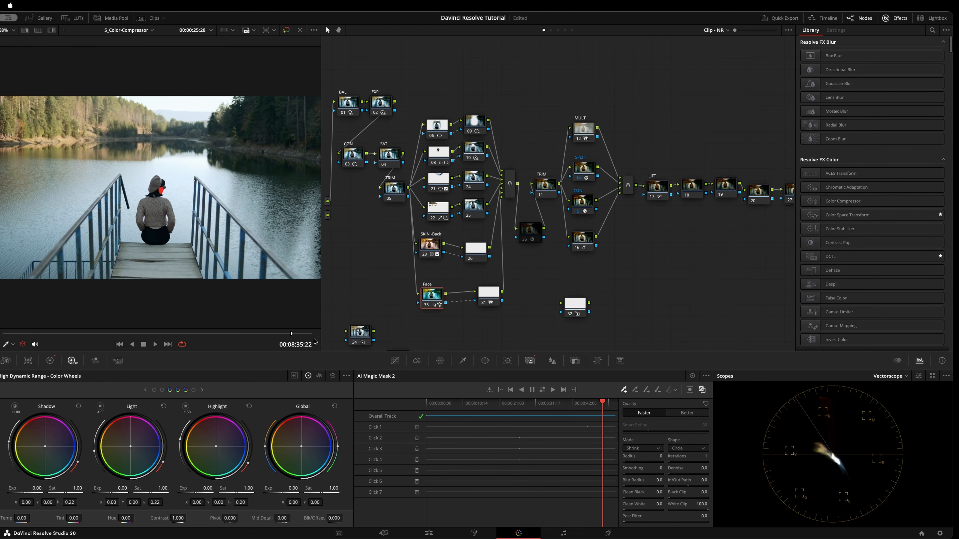
pyautogui.moveTo(220, 333); pyautogui.dragTo(94, 329)
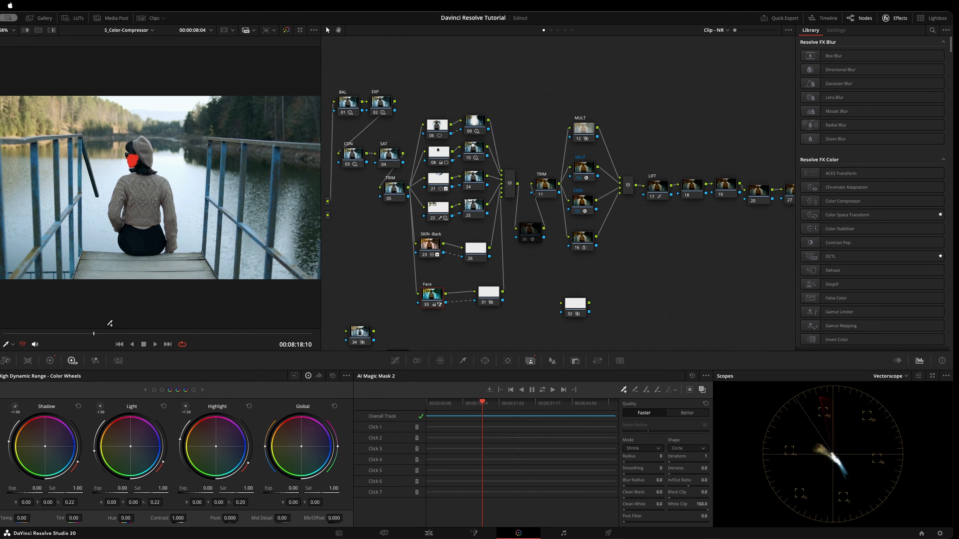
pyautogui.click(92, 334)
pyautogui.moveTo(91, 334); pyautogui.dragTo(130, 334)
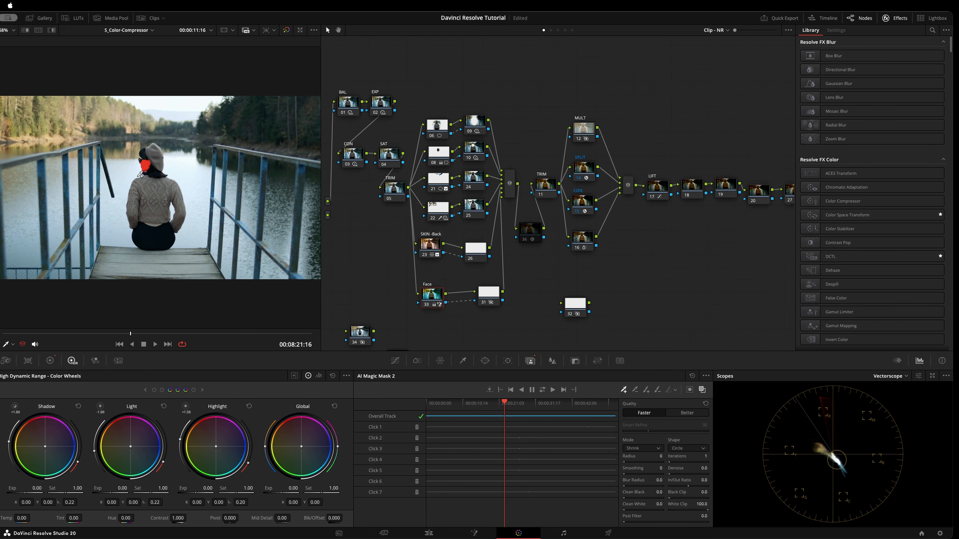
pyautogui.scroll(3, 142, 170)
pyautogui.scroll(5, 143, 170)
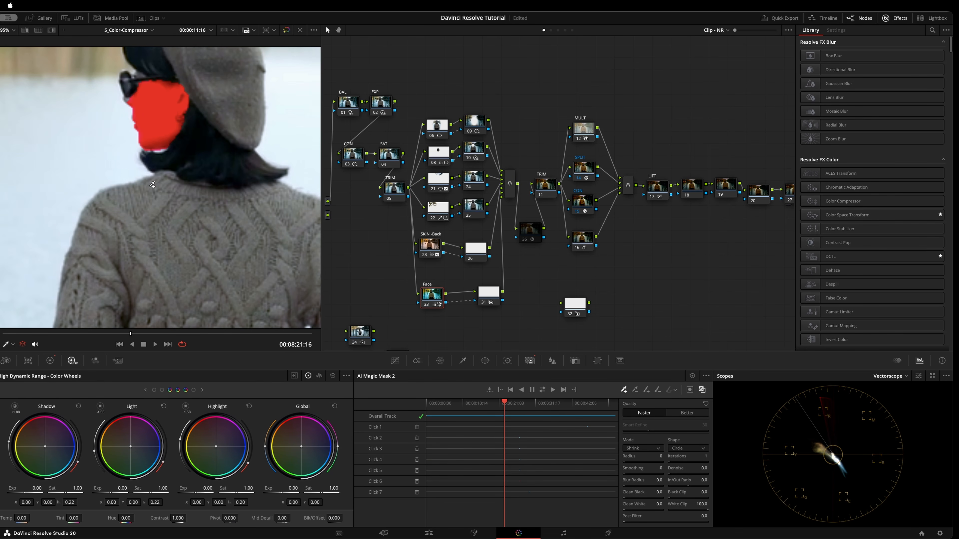
pyautogui.scroll(2, 178, 166)
pyautogui.moveTo(157, 131); pyautogui.dragTo(190, 230)
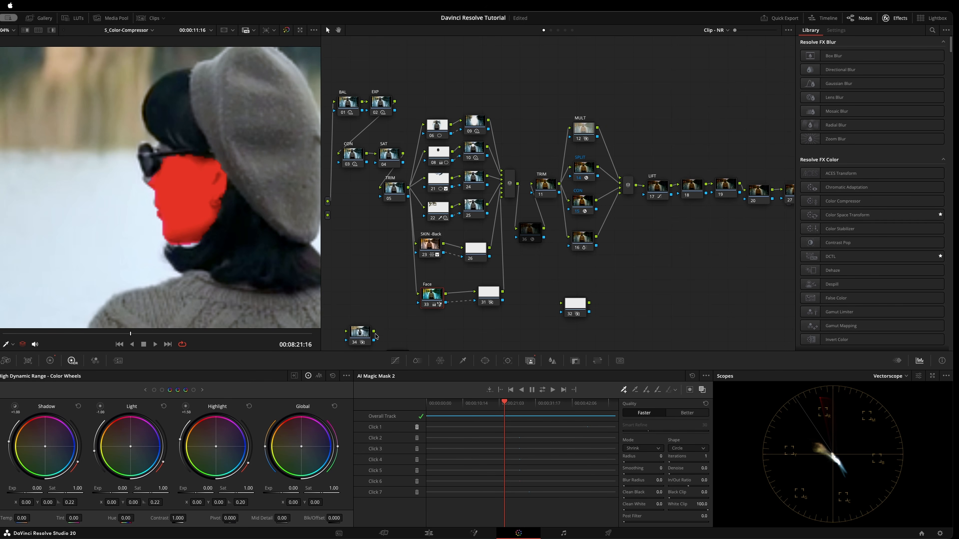
# Step: Reset the Magic Masks on the Face and SKIN -Back nodes and fit the whole frame in the viewer
pyautogui.moveTo(428, 249); pyautogui.dragTo(431, 249)
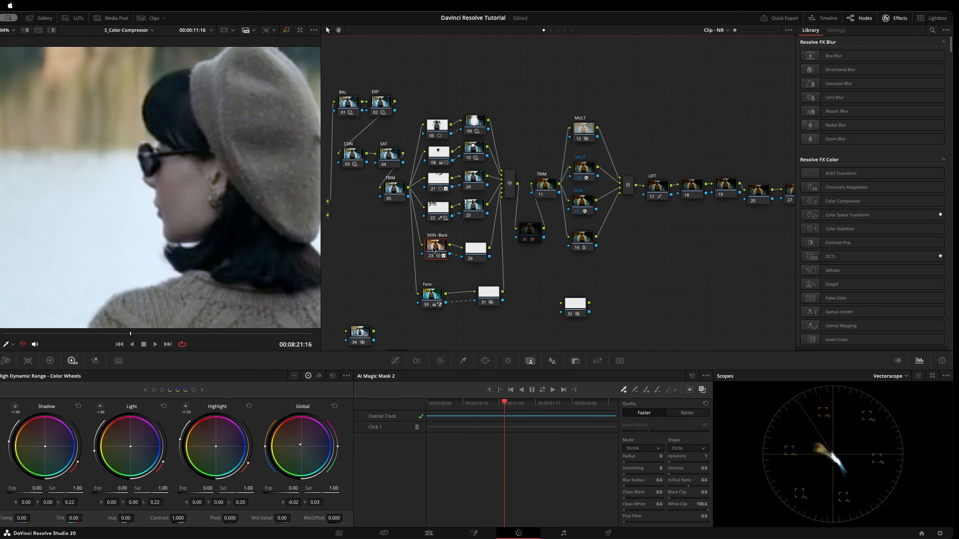
pyautogui.click(438, 301)
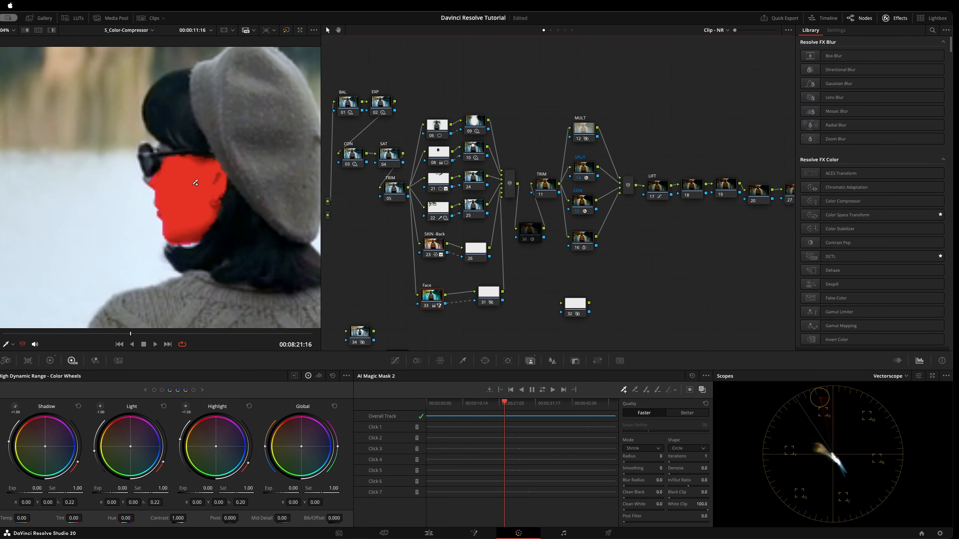
pyautogui.click(702, 390)
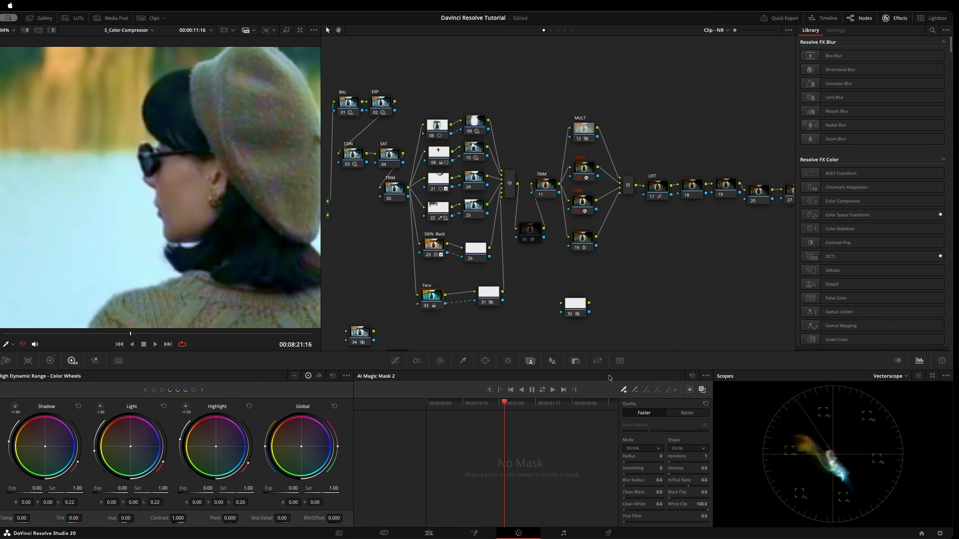
pyautogui.click(434, 244)
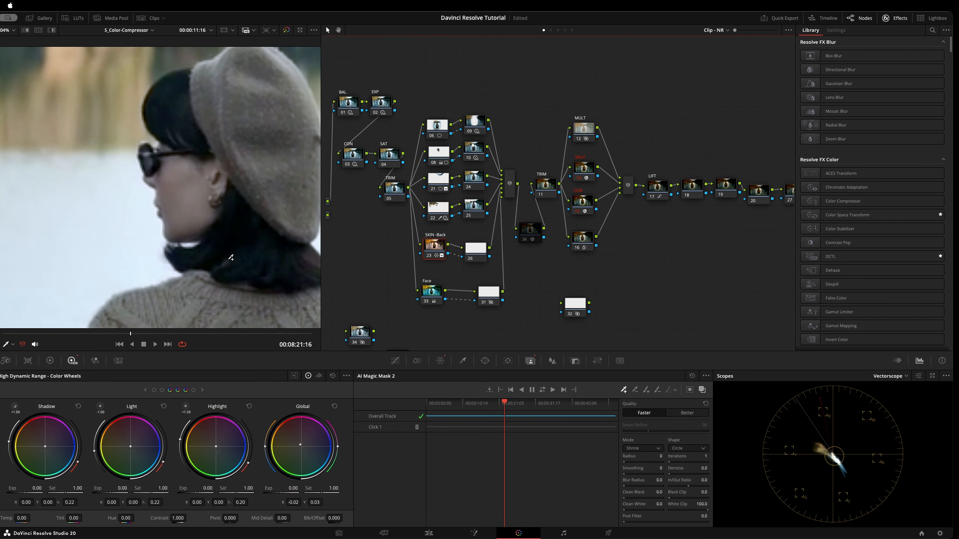
pyautogui.hotkey('shift', 'z')
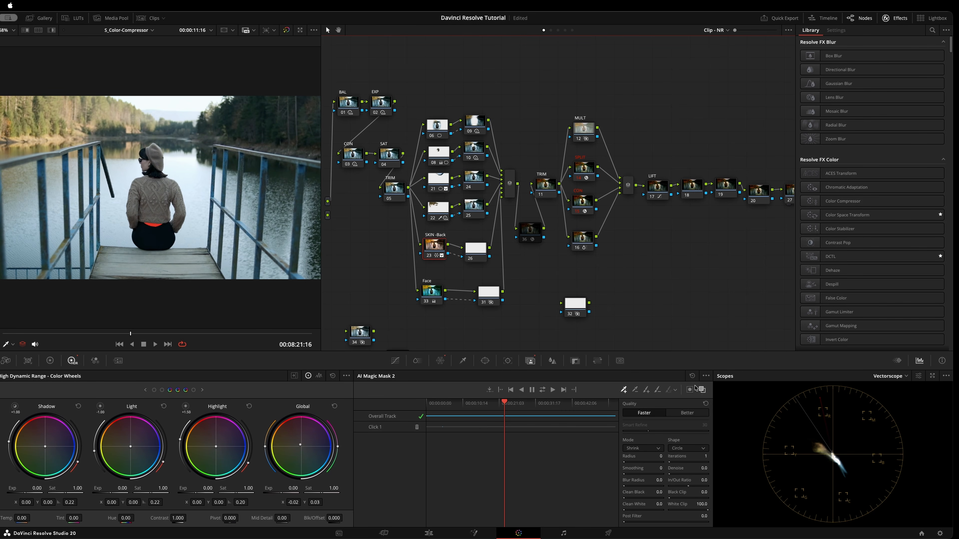
pyautogui.click(693, 375)
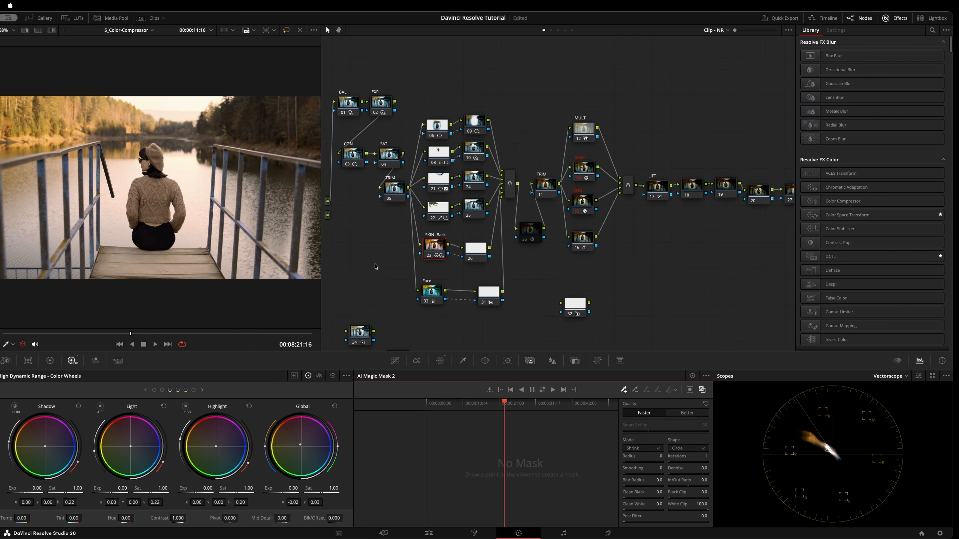
# Step: Shift all the parallel branch nodes together slightly away from TRIM node 05, and move SKIN -Back a little lower
pyautogui.click(431, 254)
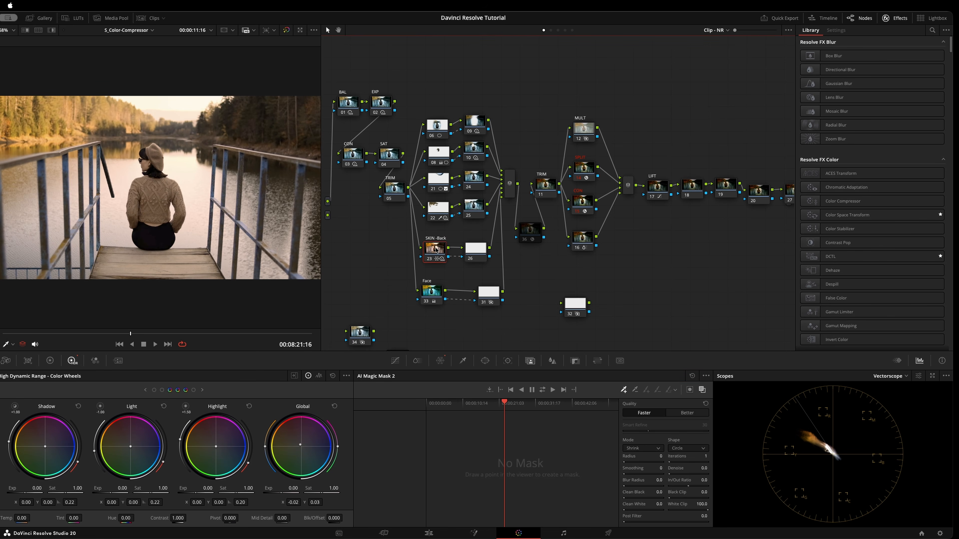
pyautogui.moveTo(434, 70); pyautogui.dragTo(481, 338)
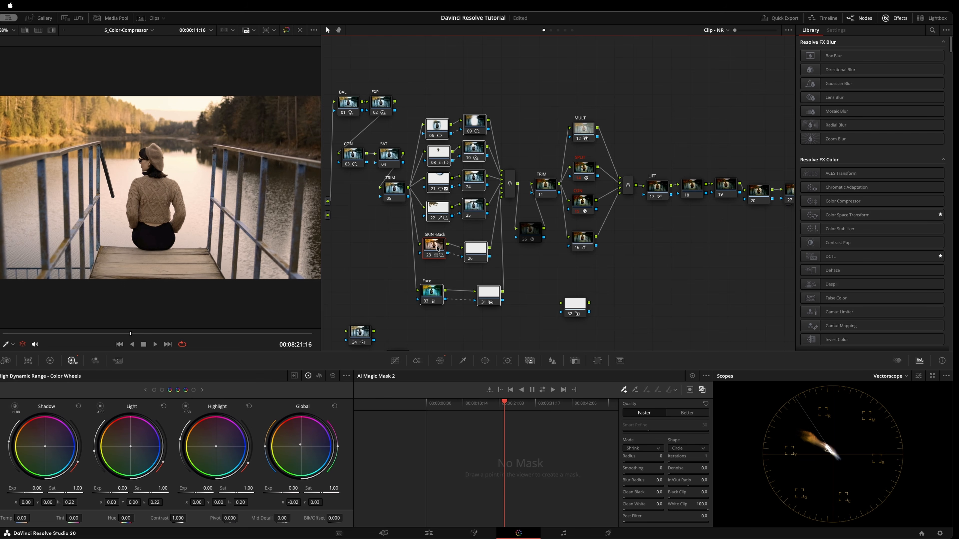
pyautogui.moveTo(437, 248); pyautogui.dragTo(438, 249)
pyautogui.moveTo(433, 294); pyautogui.dragTo(437, 294)
pyautogui.click(391, 304)
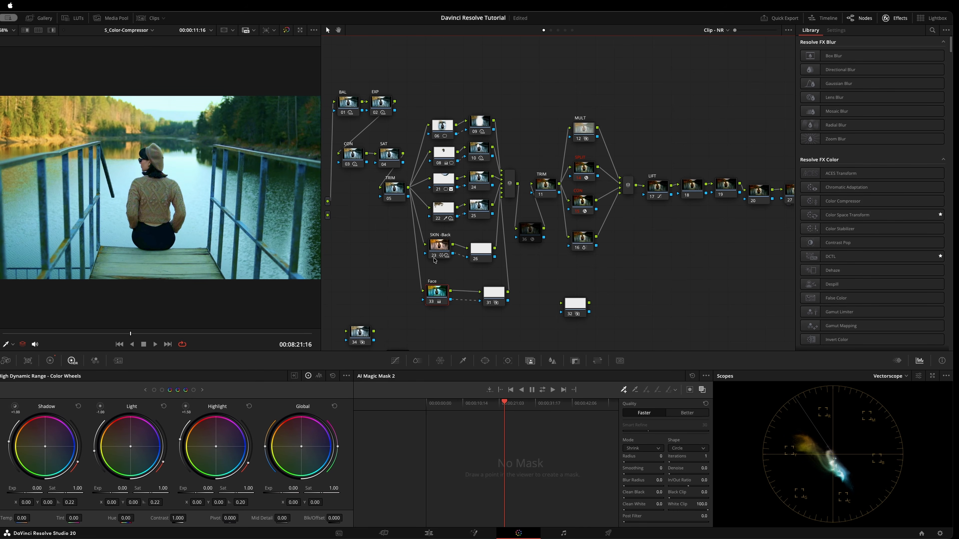
pyautogui.moveTo(435, 261); pyautogui.dragTo(435, 266)
# Step: Review the selections of nodes 22, 21, 08 and 06 with the mask overlay, and turn the overlay off
pyautogui.click(440, 208)
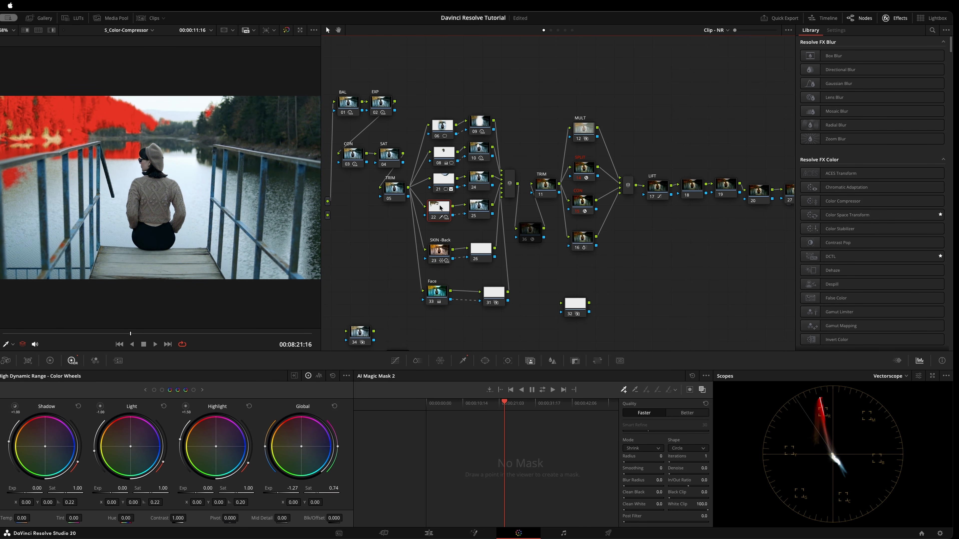
pyautogui.click(444, 179)
pyautogui.click(445, 148)
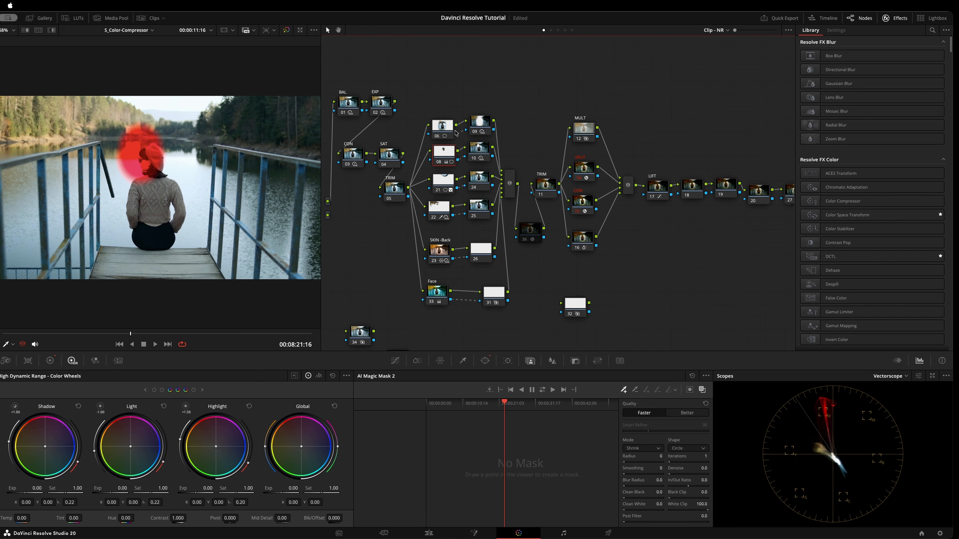
pyautogui.click(444, 129)
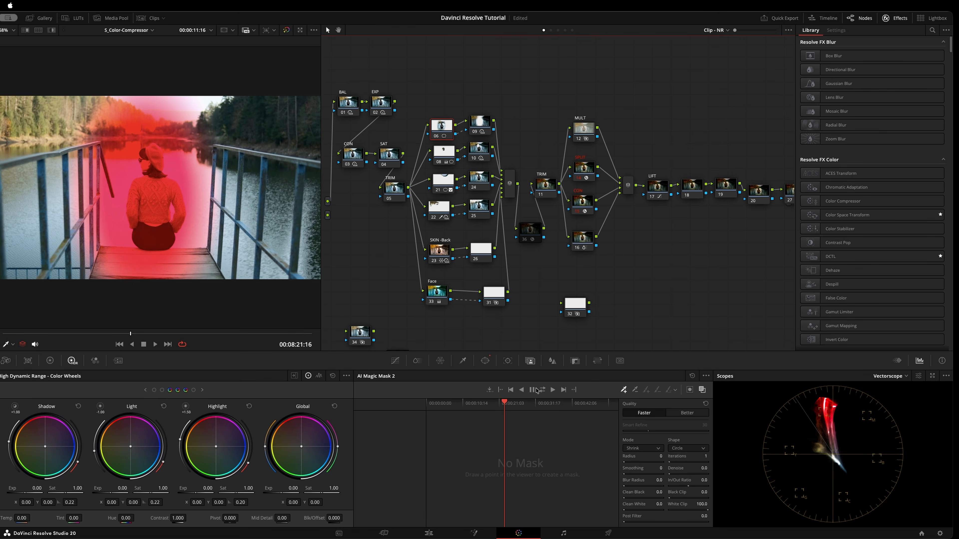
pyautogui.click(702, 389)
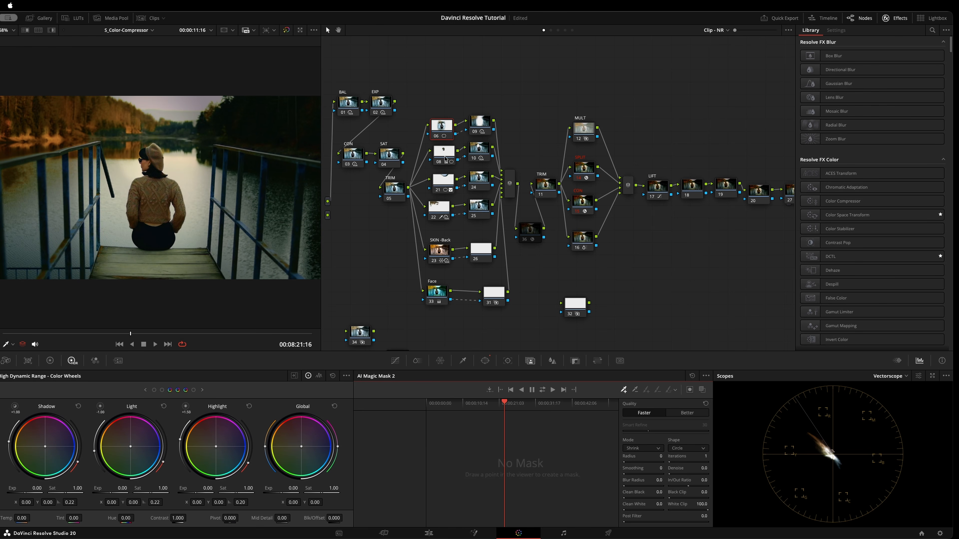
# Step: Move nodes 06 and 08 slightly higher in the graph and go through nodes 21, 22, SKIN -Back and Face without the overlay
pyautogui.moveTo(440, 125); pyautogui.dragTo(437, 113)
pyautogui.moveTo(447, 161); pyautogui.dragTo(439, 157)
pyautogui.click(445, 187)
pyautogui.click(441, 209)
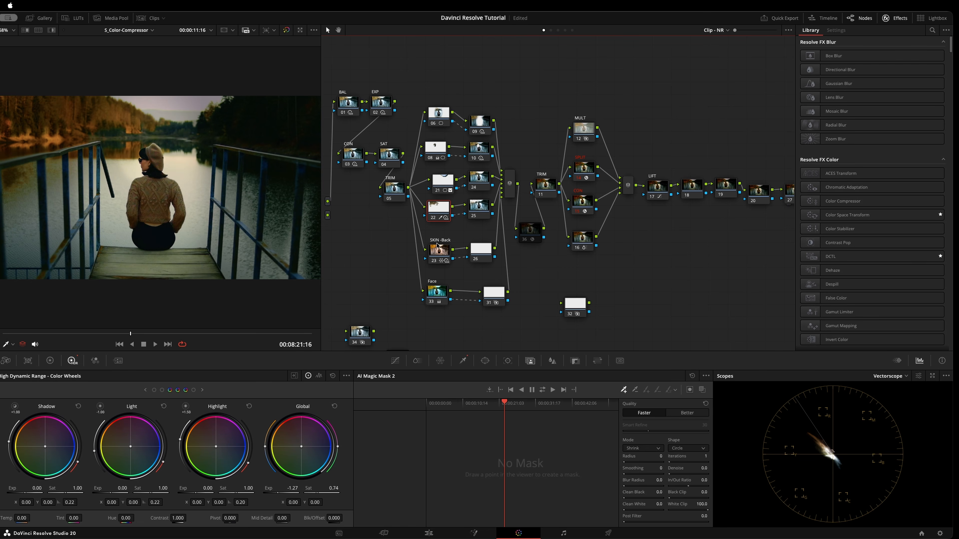
pyautogui.click(439, 250)
pyautogui.moveTo(437, 302); pyautogui.dragTo(439, 303)
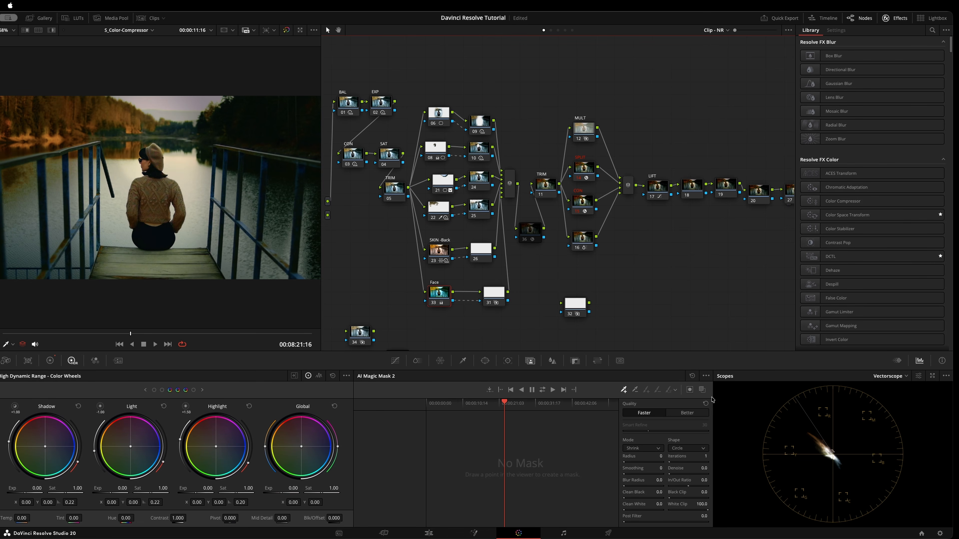
# Step: Check the SKIN -Back node and node 22 with the mask overlay, and switch to the viewer's Highlight mode for node 22
pyautogui.click(703, 390)
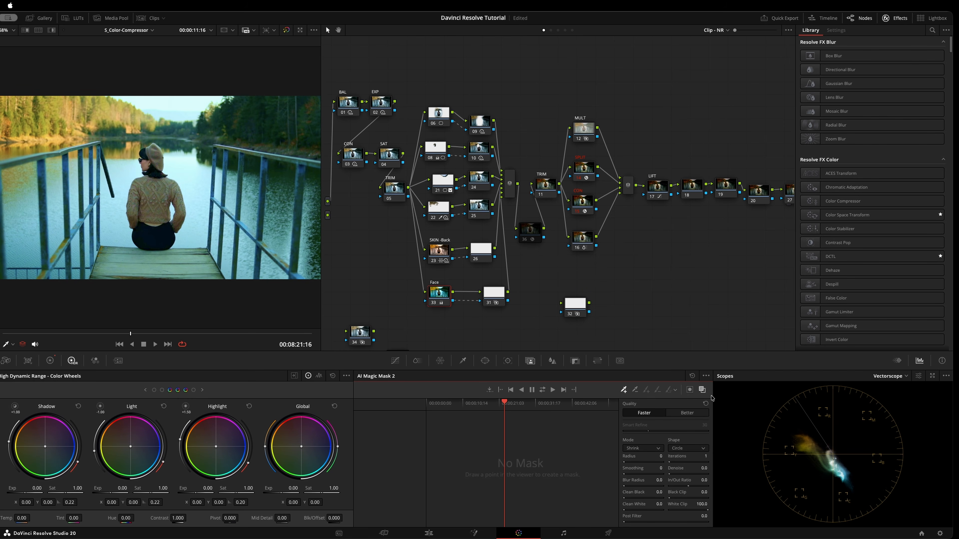
pyautogui.click(445, 243)
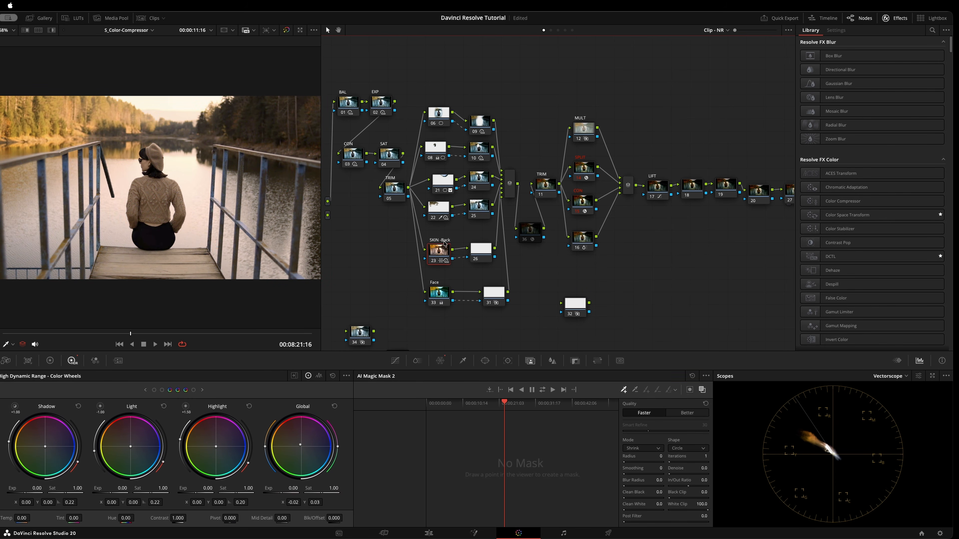
pyautogui.click(440, 204)
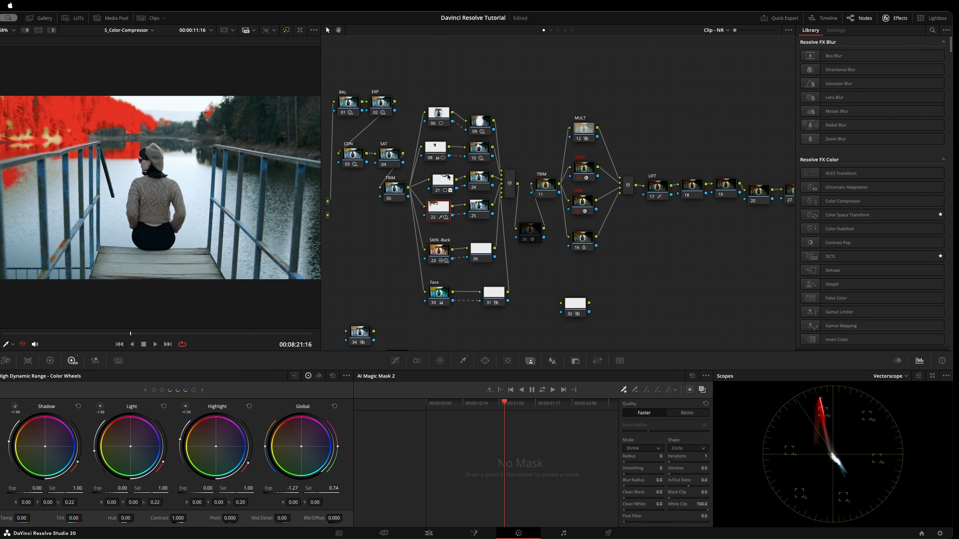
pyautogui.click(702, 391)
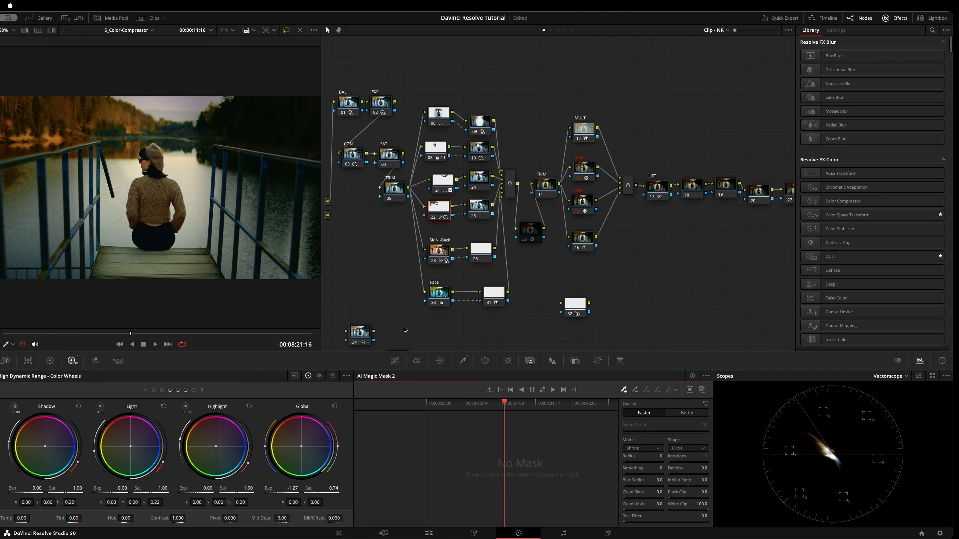
pyautogui.click(51, 30)
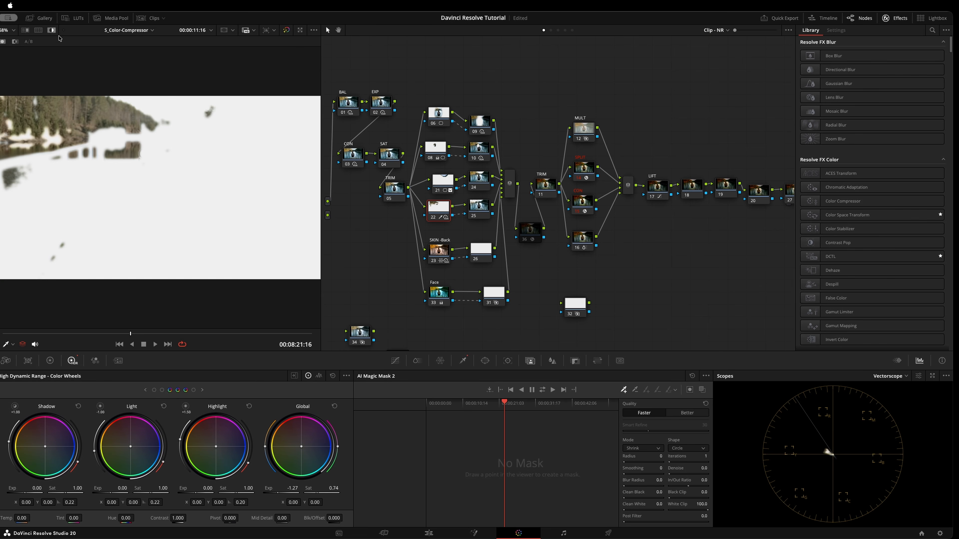
# Step: Review SKIN -Back and nodes 22, 21, 08 and 06 in Highlight mode, turn it off, and revisit nodes 08, 21 and 22
pyautogui.click(438, 251)
pyautogui.click(437, 206)
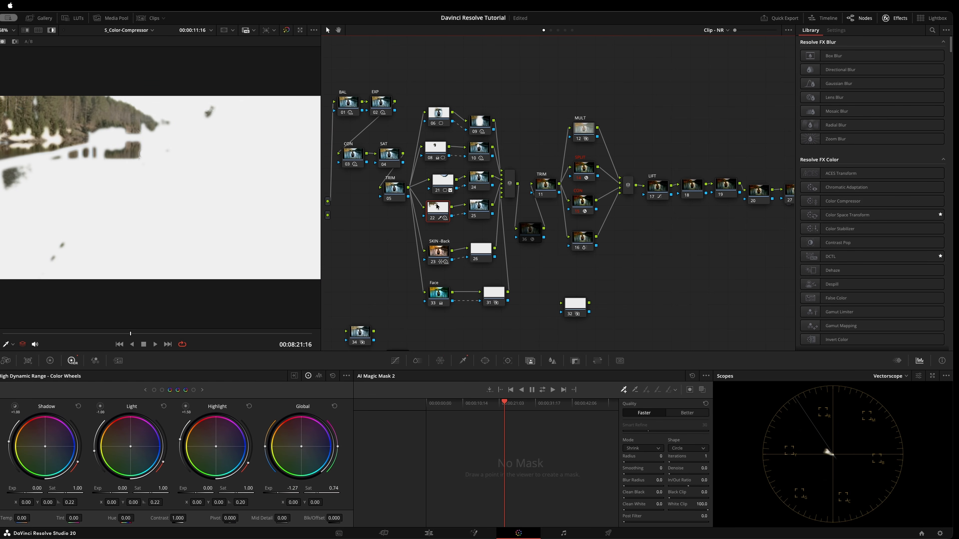
pyautogui.click(445, 180)
pyautogui.click(436, 147)
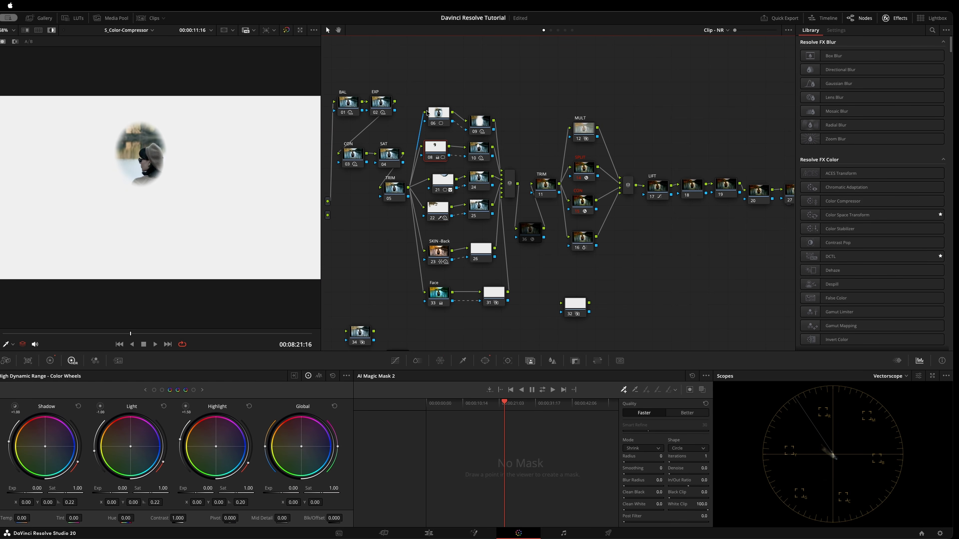
pyautogui.click(440, 115)
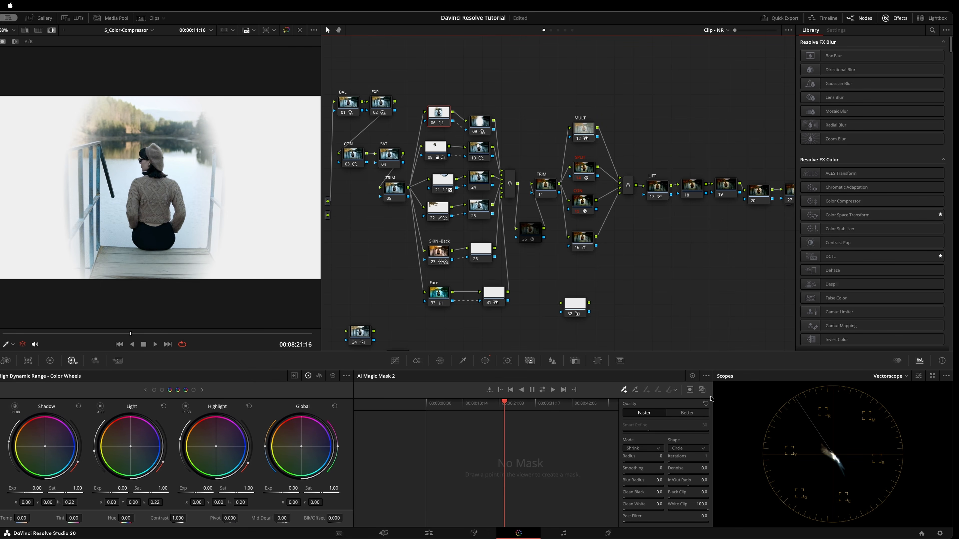
pyautogui.click(52, 29)
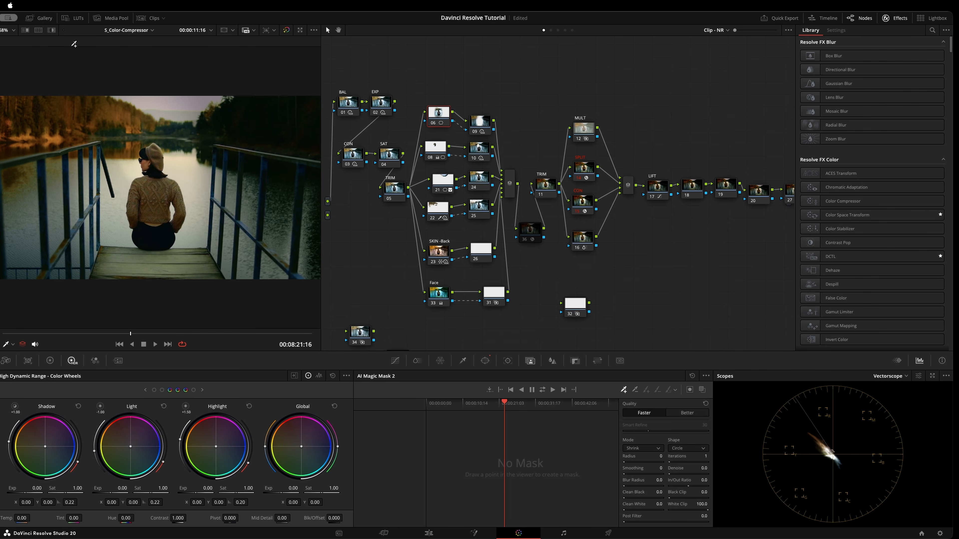
pyautogui.click(439, 142)
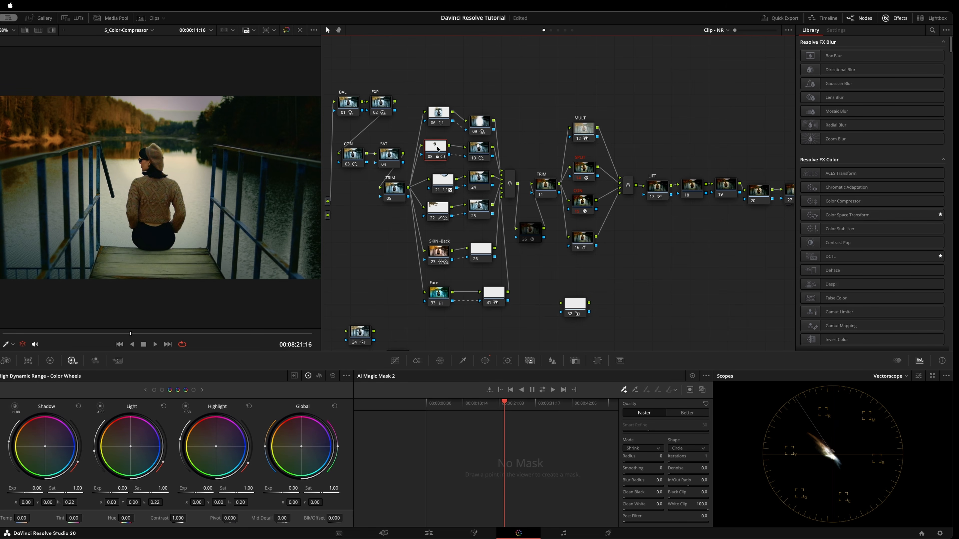
pyautogui.click(443, 184)
pyautogui.moveTo(437, 210); pyautogui.dragTo(437, 212)
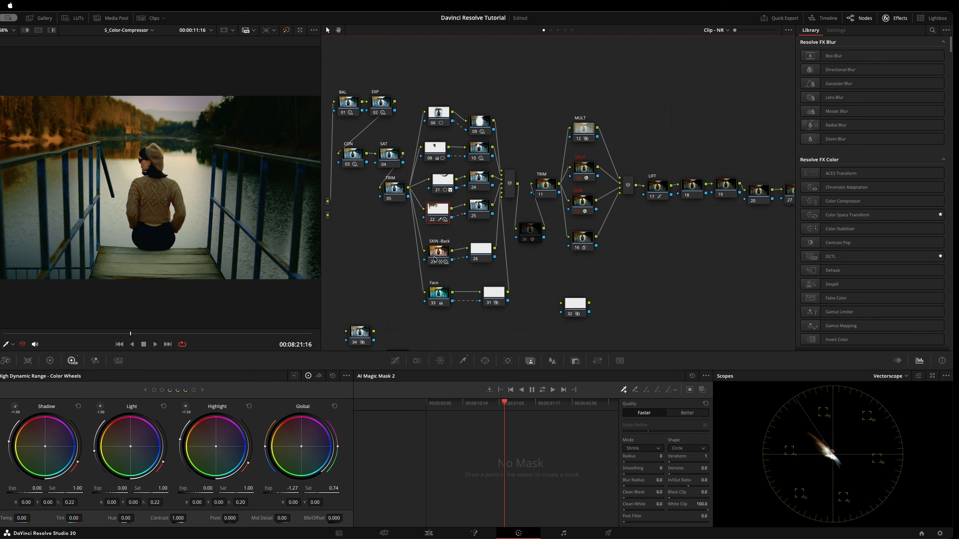
# Step: In the SKIN -Back node, mask the bare skin of the lower back with Magic Mask at Better quality, with the mask overlay shown
pyautogui.click(438, 258)
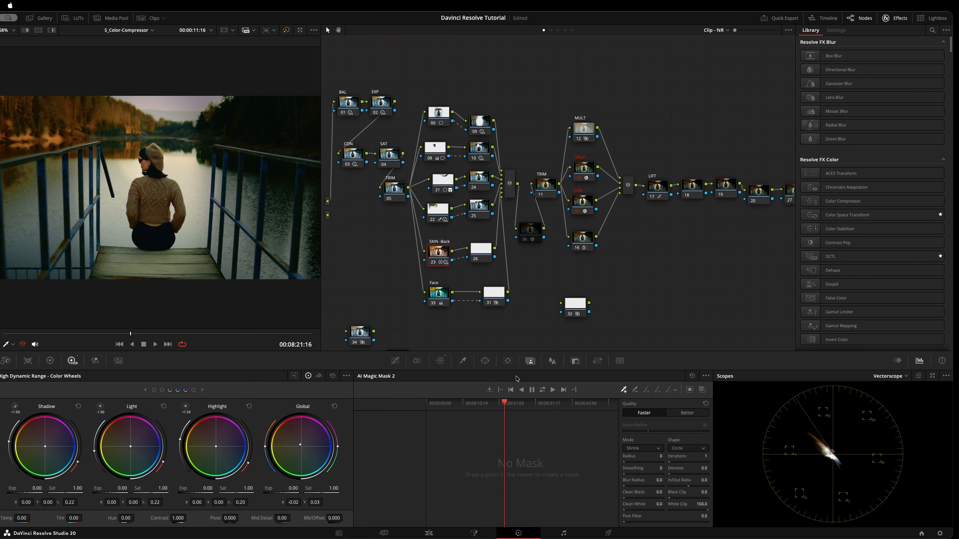
pyautogui.click(702, 391)
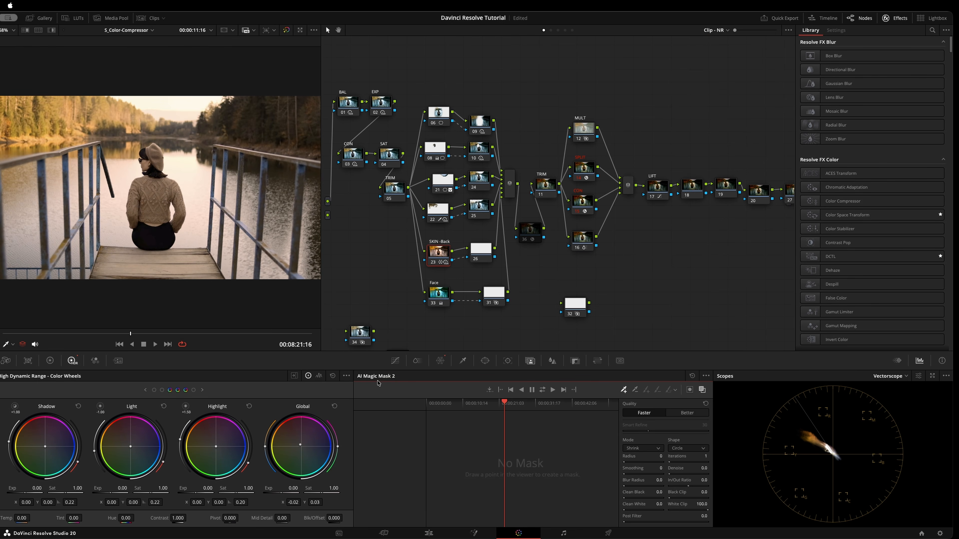
pyautogui.moveTo(438, 255); pyautogui.dragTo(436, 251)
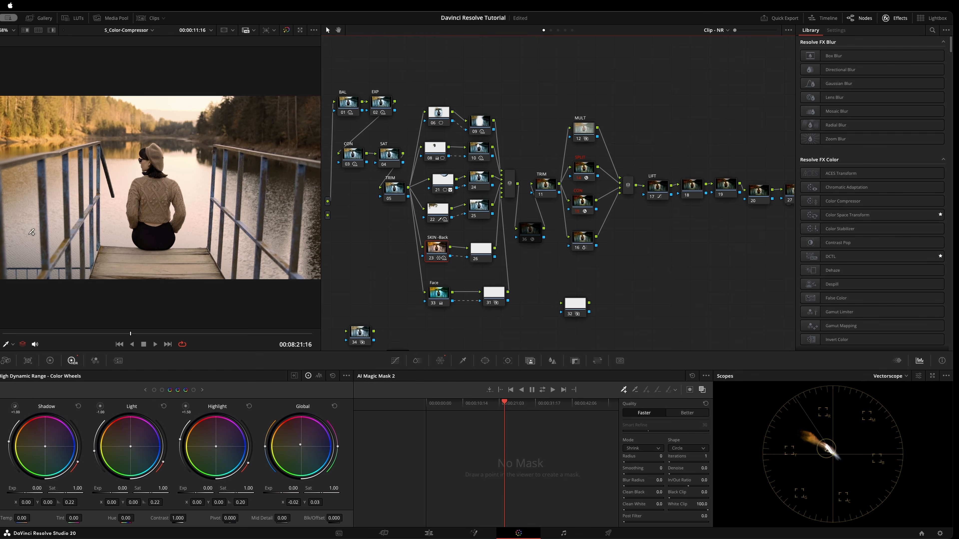
pyautogui.scroll(2, 161, 213)
pyautogui.scroll(5, 160, 214)
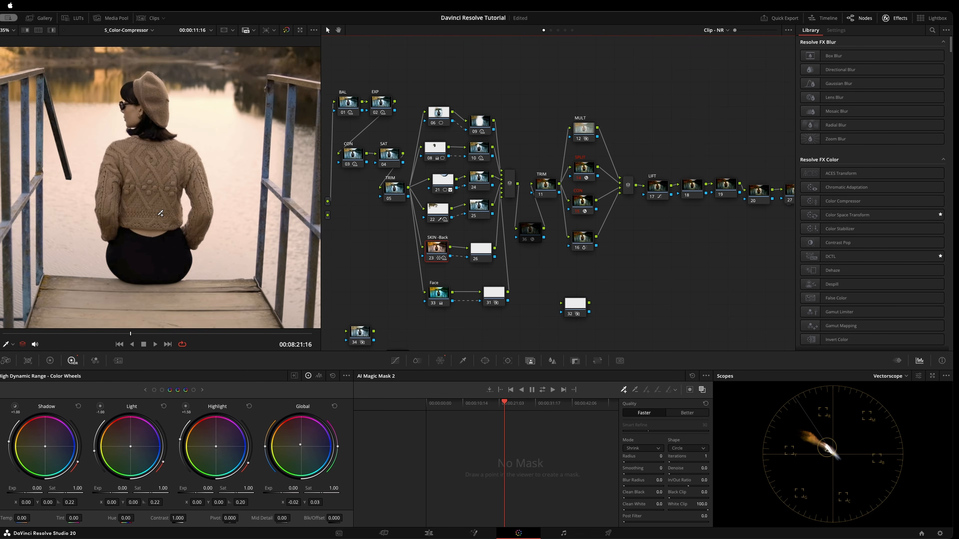
pyautogui.click(684, 414)
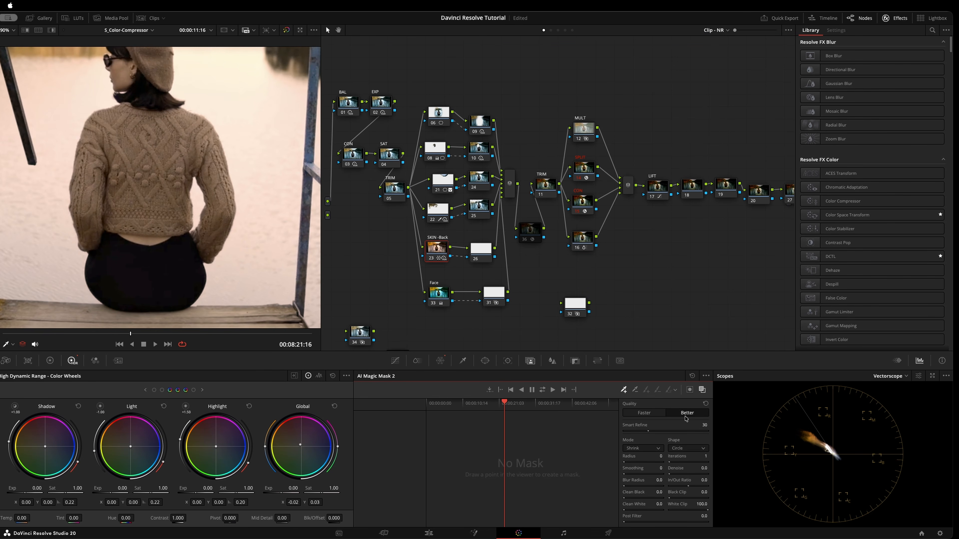
pyautogui.click(702, 389)
pyautogui.click(146, 241)
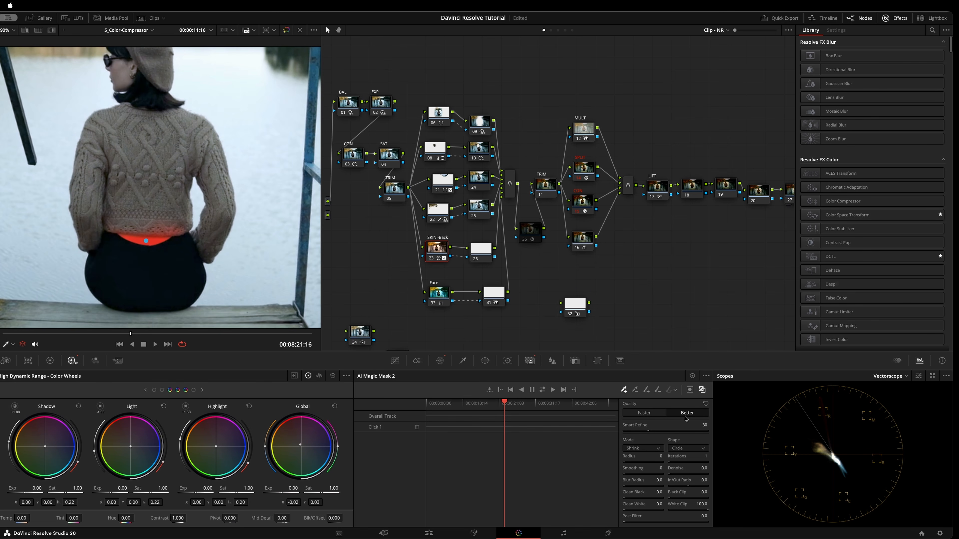
# Step: Set the lower-back mask to Faster quality, Clean White 5.1, Iterations 9, and Grow mode with a radius of 1
pyautogui.click(650, 417)
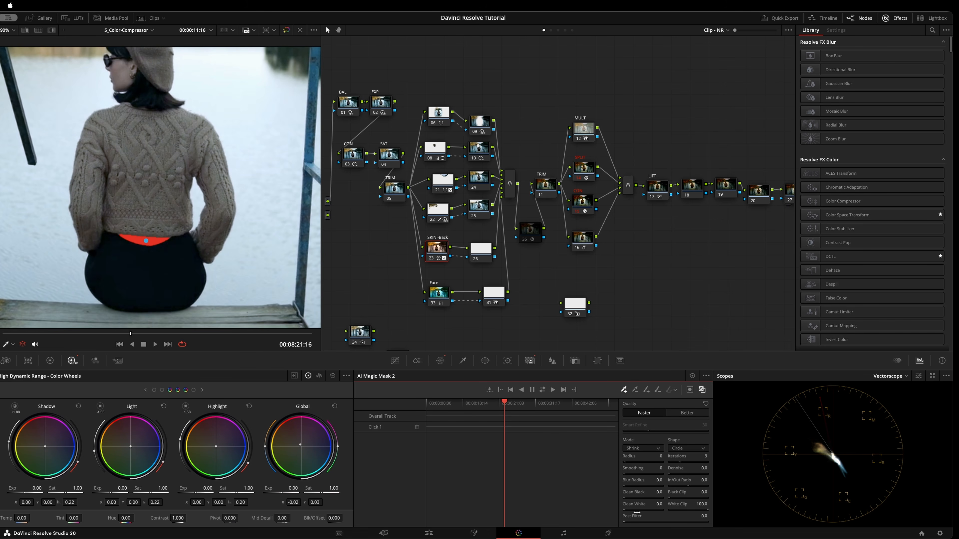
pyautogui.moveTo(659, 504); pyautogui.dragTo(669, 504)
pyautogui.click(652, 450)
pyautogui.click(645, 462)
pyautogui.scroll(-4, 130, 208)
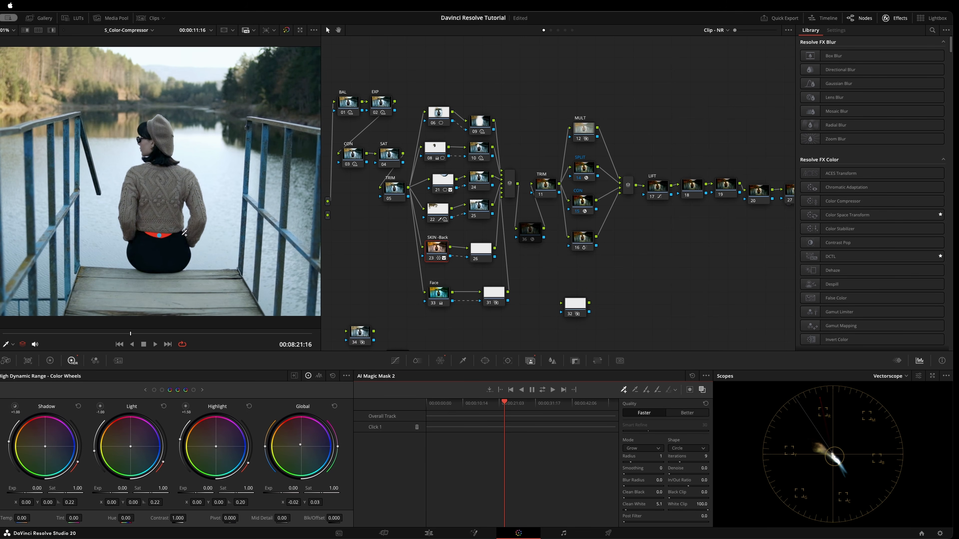
# Step: Turn off the mask overlay and scrub through the clip to examine the graded image without it
pyautogui.click(702, 390)
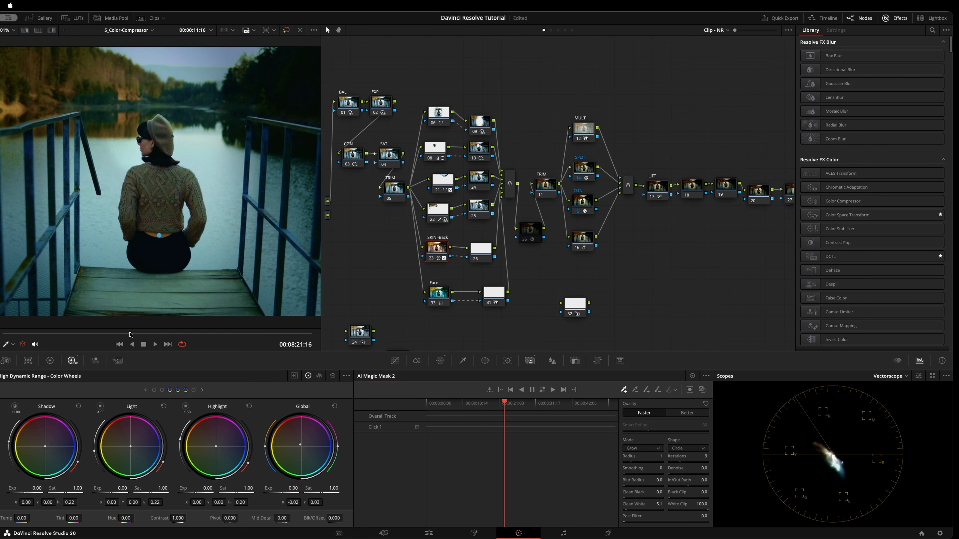
pyautogui.moveTo(130, 334); pyautogui.dragTo(272, 351)
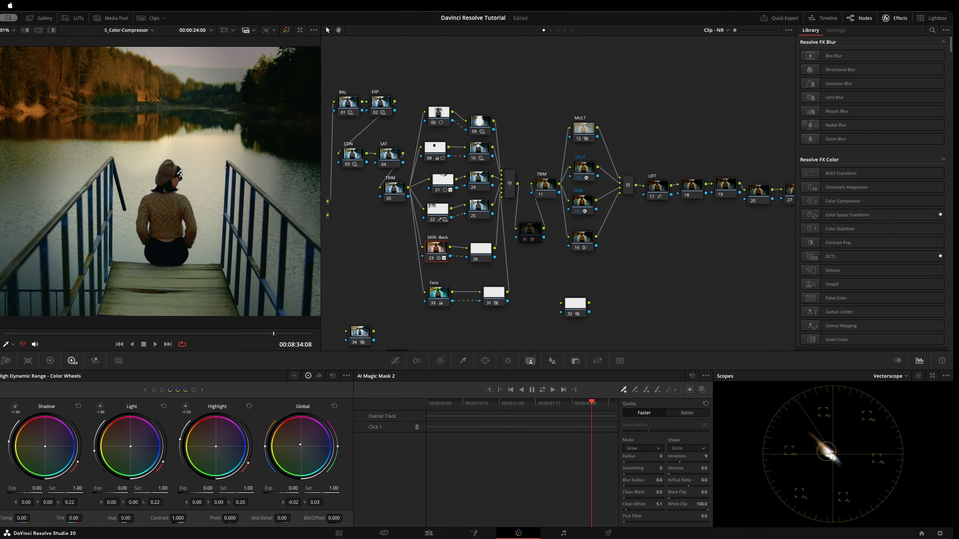
pyautogui.moveTo(257, 335); pyautogui.dragTo(123, 342)
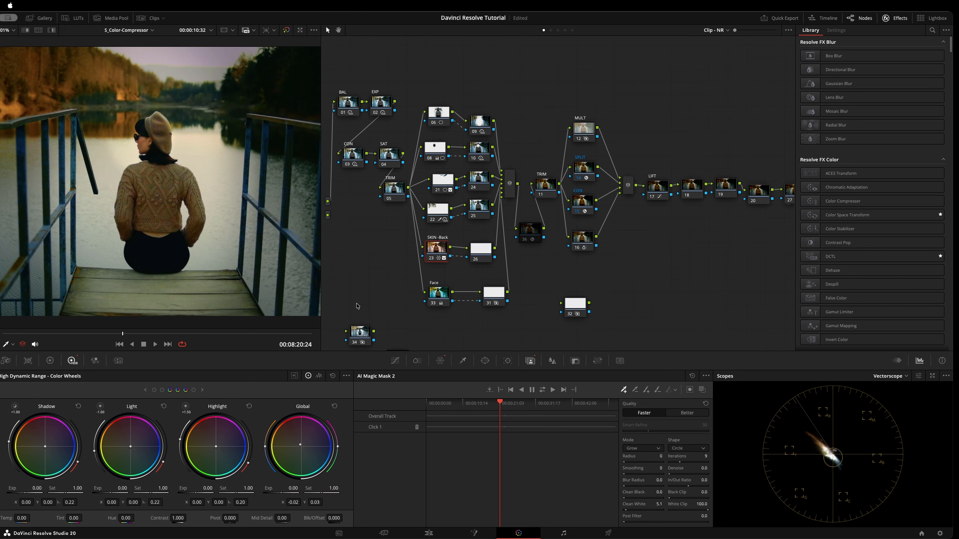
# Step: Shift the Face and SKIN -Back nodes slightly in the graph, leaving the Face node selected
pyautogui.moveTo(442, 293); pyautogui.dragTo(437, 288)
pyautogui.moveTo(434, 242); pyautogui.dragTo(435, 247)
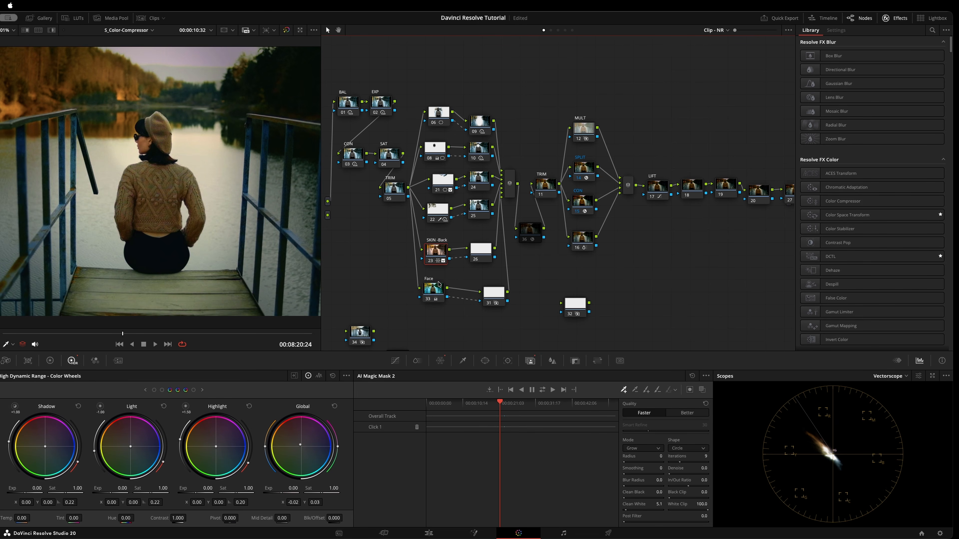
pyautogui.moveTo(437, 289); pyautogui.dragTo(438, 289)
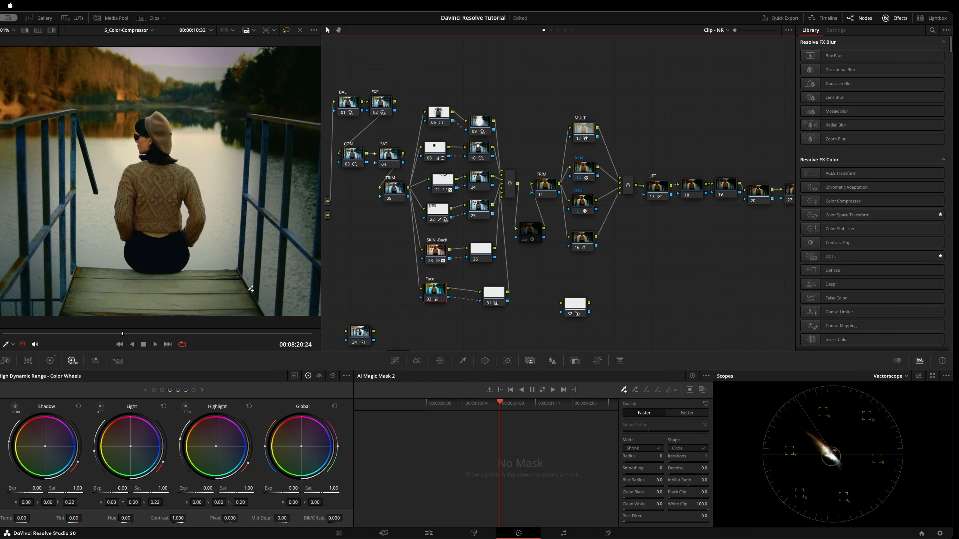
# Step: Mask the woman's face in the Face node near 00:08:21:23 with the overlay shown, comparing Better quality with Faster
pyautogui.moveTo(121, 335)
pyautogui.mouseDown()
pyautogui.moveTo(305, 317)
pyautogui.moveTo(2, 347)
pyautogui.moveTo(133, 332)
pyautogui.mouseUp()
pyautogui.click(678, 417)
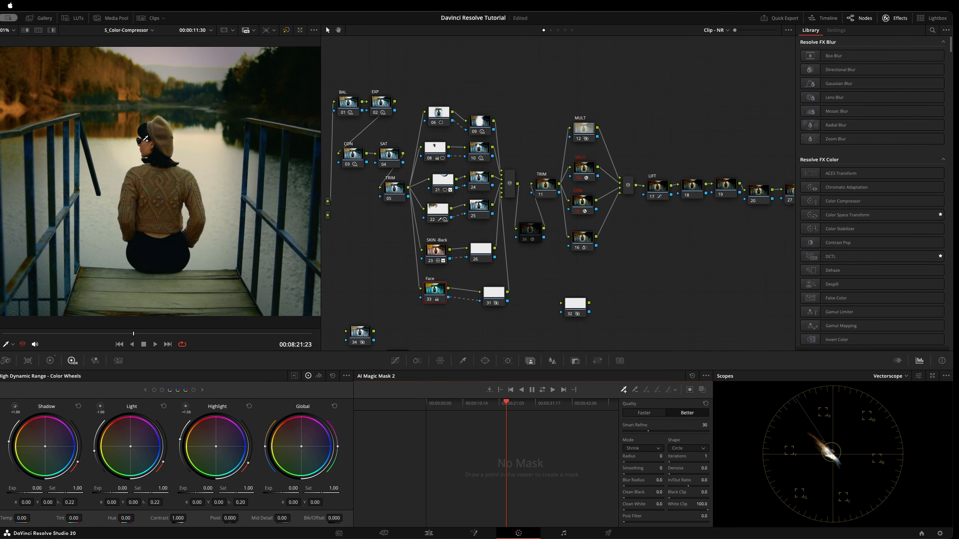
pyautogui.click(702, 392)
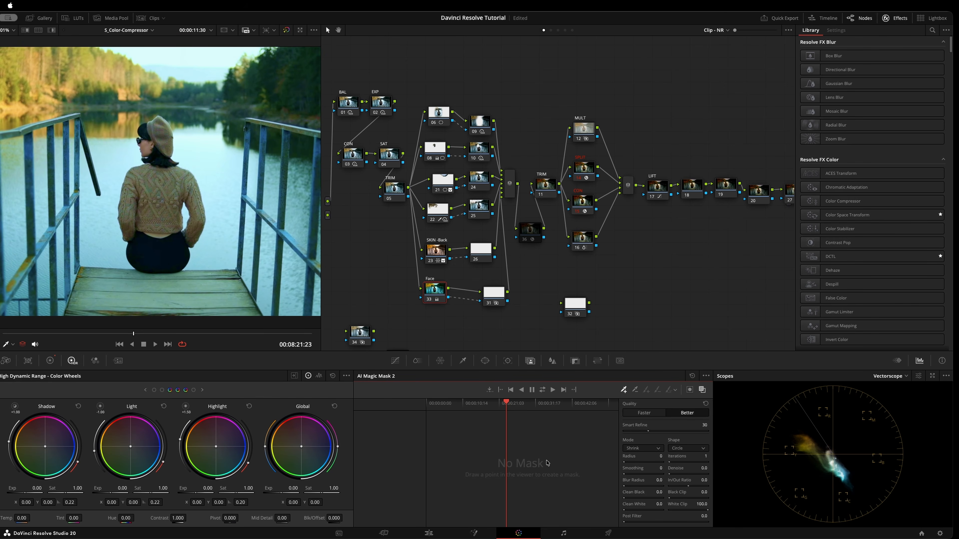
pyautogui.click(146, 146)
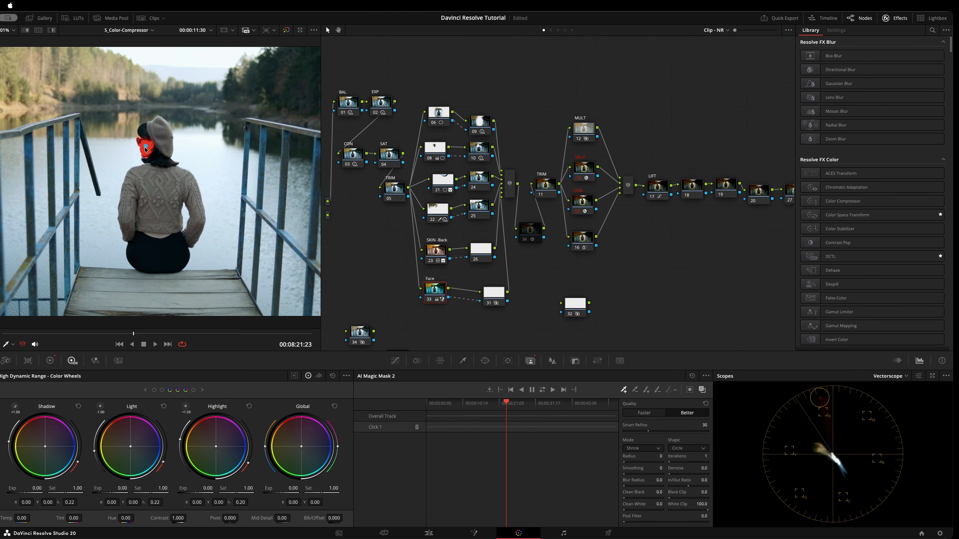
pyautogui.scroll(2, 147, 150)
pyautogui.scroll(5, 146, 151)
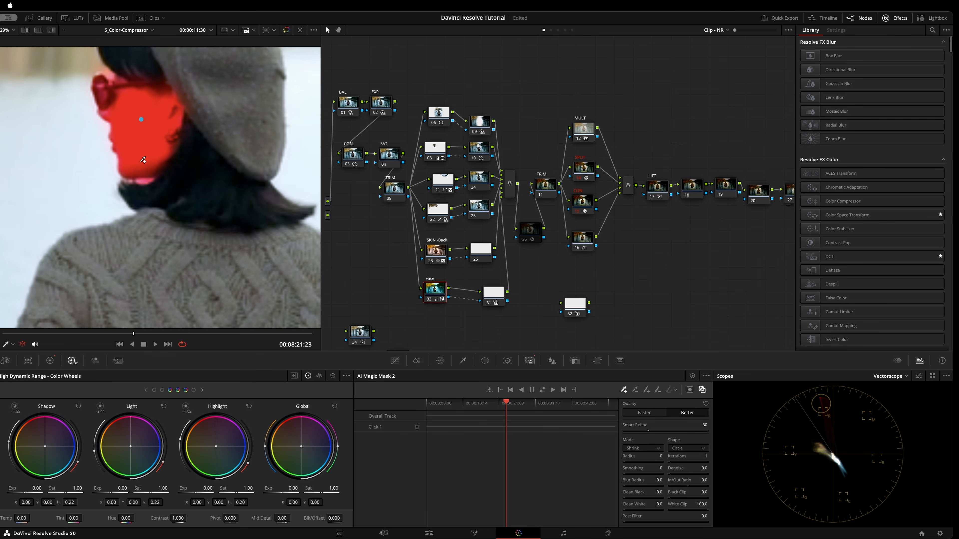
pyautogui.click(649, 412)
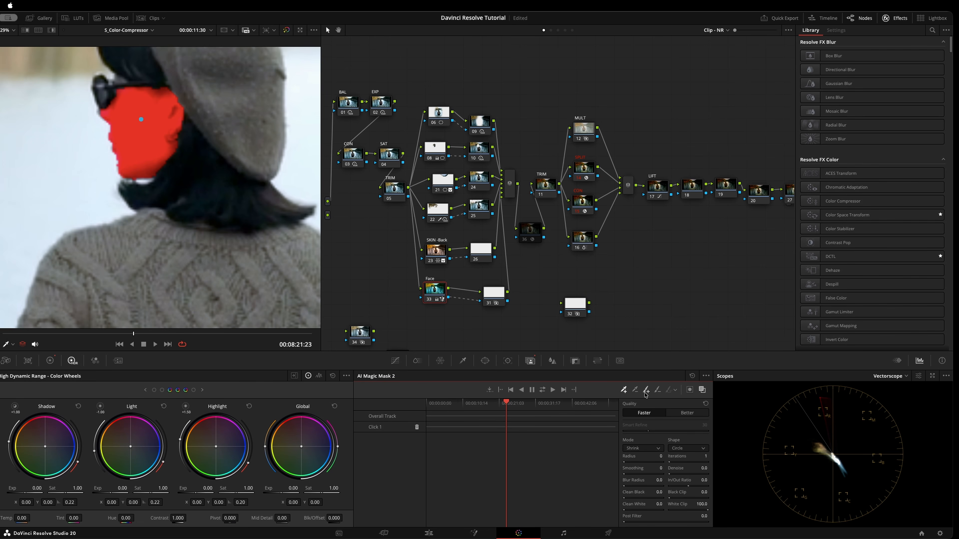
# Step: Try to add another Magic Mask point on the face at 00:08:21:22
pyautogui.click(133, 334)
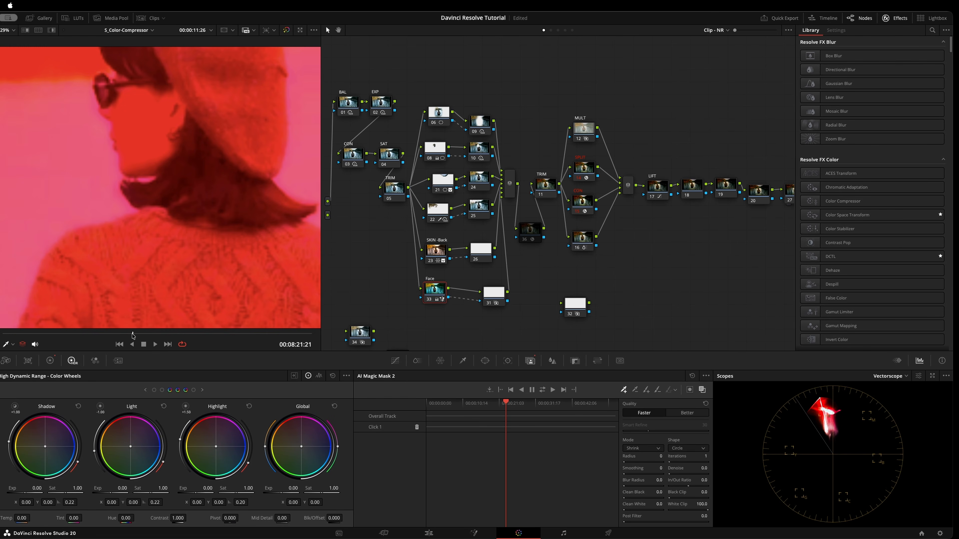
pyautogui.moveTo(133, 334); pyautogui.dragTo(133, 334)
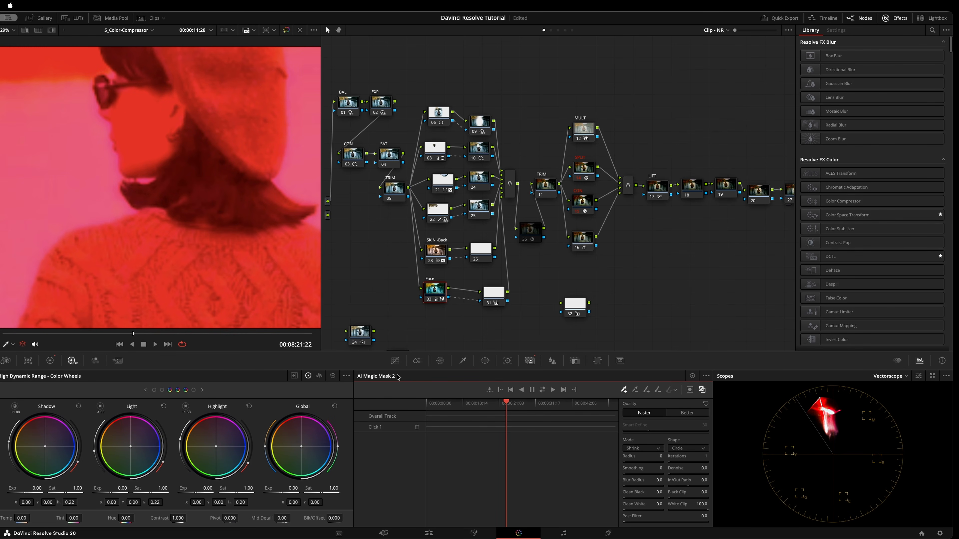
pyautogui.click(149, 130)
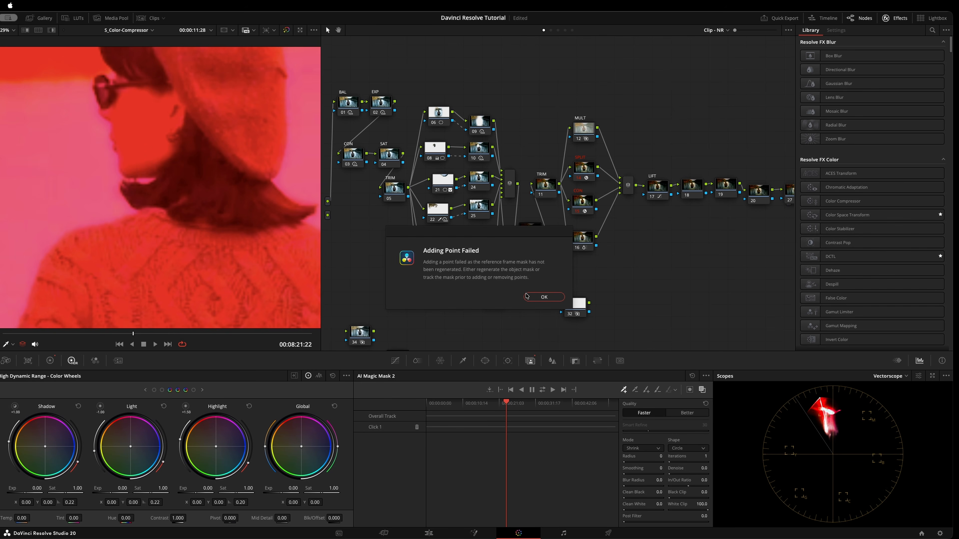
pyautogui.click(536, 297)
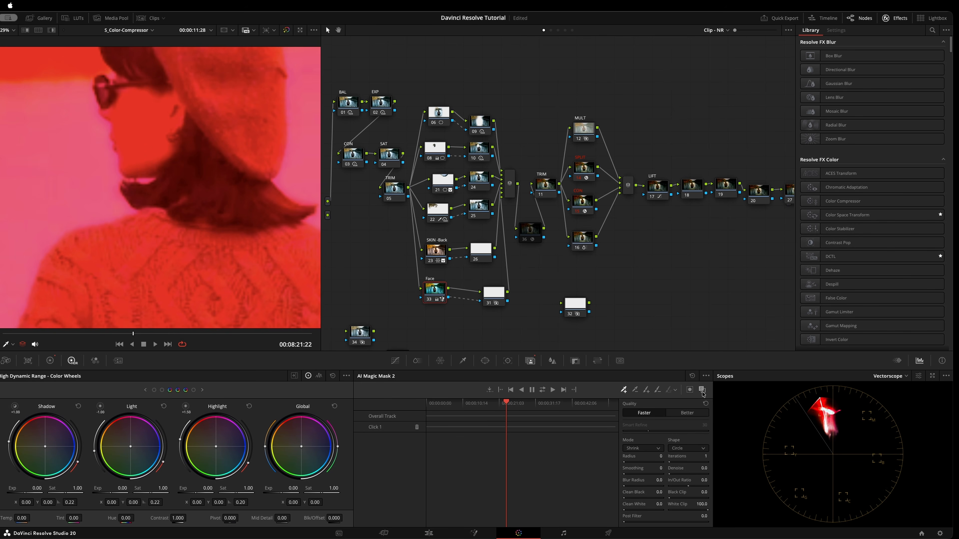
# Step: Reset the Face node's Magic Mask, place a new mask point on the cheek, and go through the other mask selection tools
pyautogui.click(692, 376)
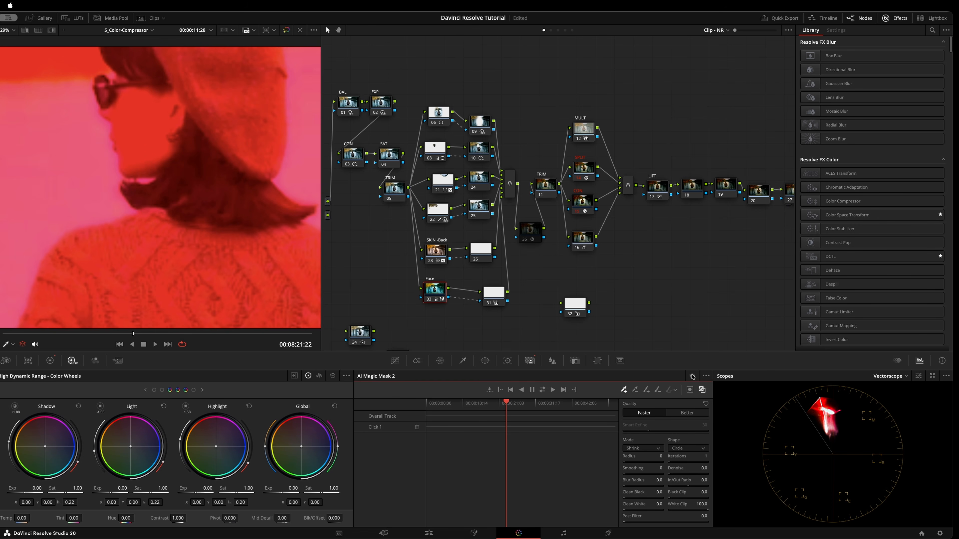
pyautogui.click(140, 127)
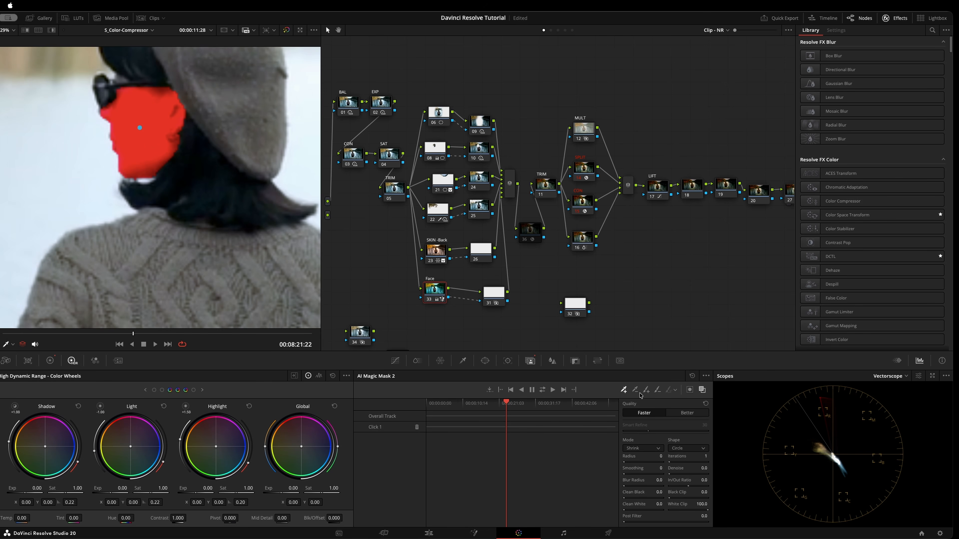
pyautogui.click(636, 392)
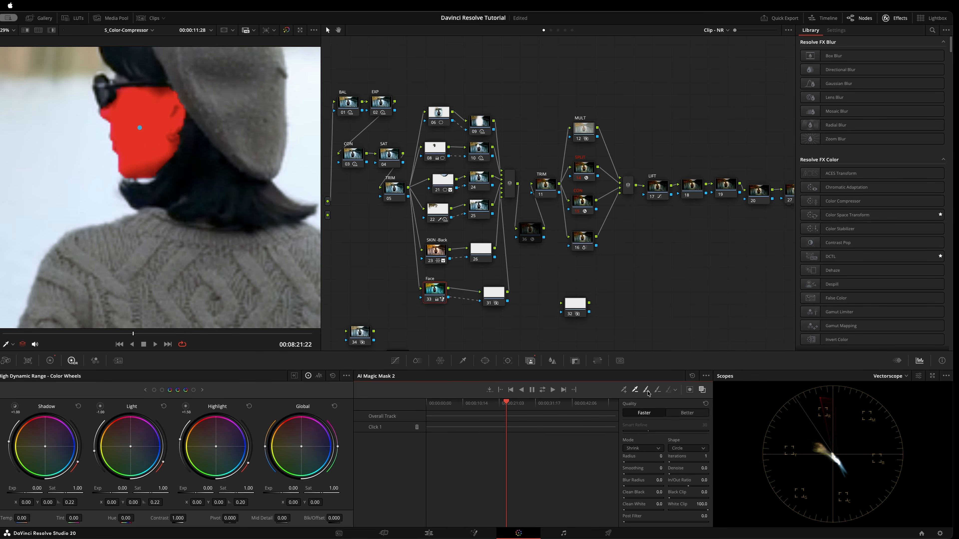
pyautogui.click(648, 393)
pyautogui.click(656, 392)
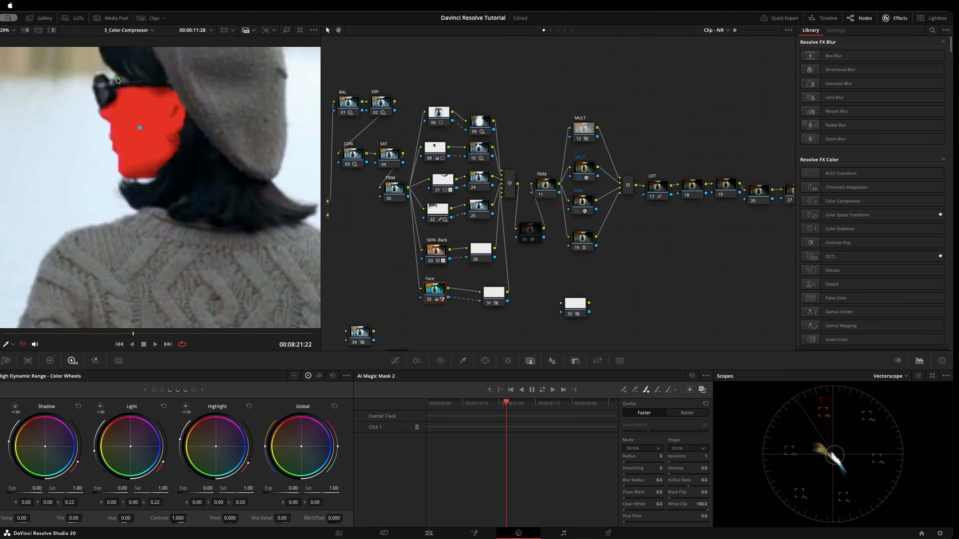
# Step: Inspect the face mask around the sunglasses up close, and scrub to a much later frame with the overlay shown
pyautogui.scroll(5, 143, 142)
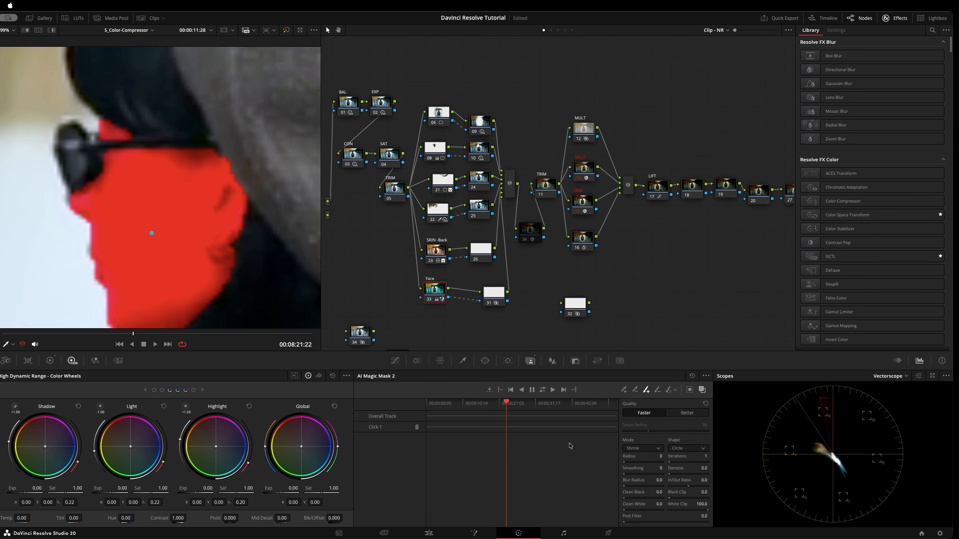
pyautogui.hotkey('shift', 'z')
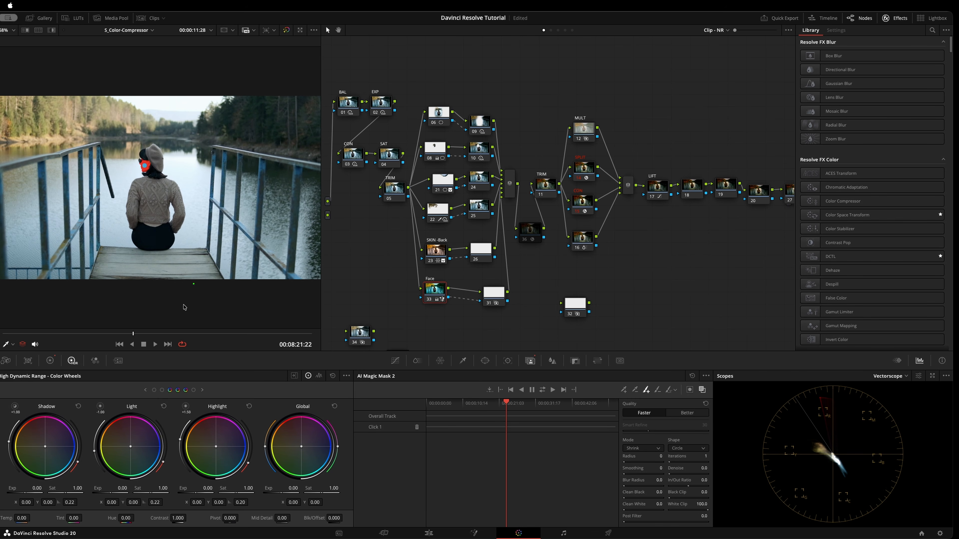
pyautogui.moveTo(151, 334); pyautogui.dragTo(254, 332)
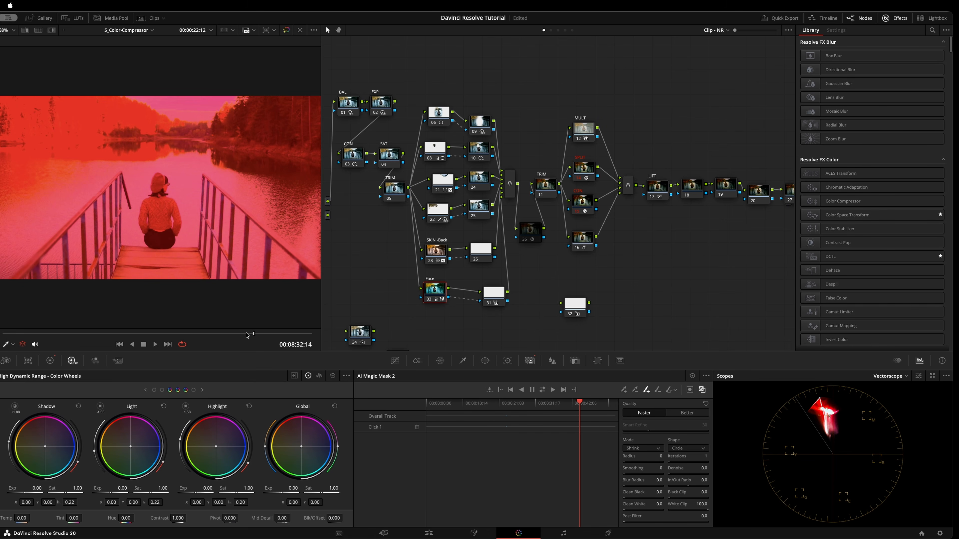
# Step: Go back to 00:08:18:17, reset the Face node's Magic Mask, and try a mask point on the woman's black trousers before deleting it
pyautogui.click(253, 334)
pyautogui.moveTo(253, 335); pyautogui.dragTo(97, 334)
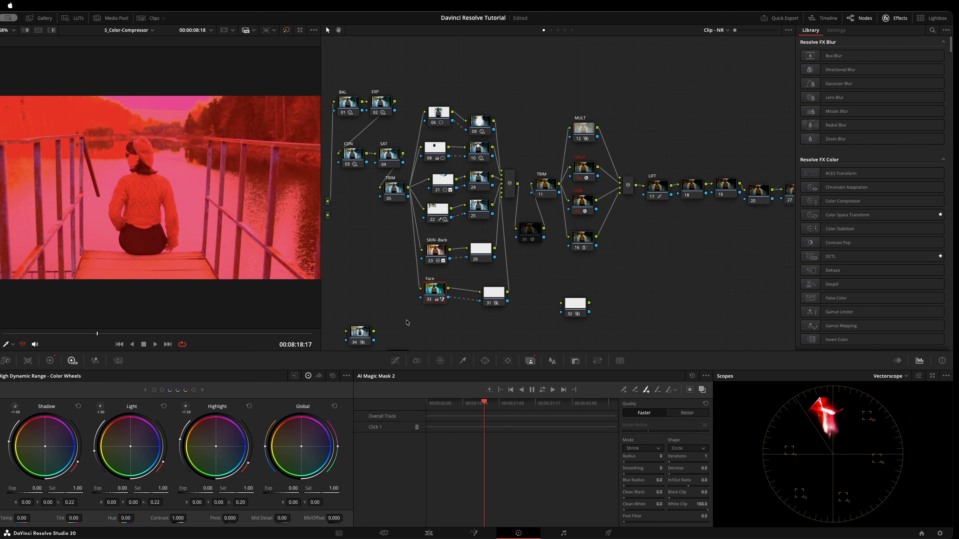
pyautogui.click(692, 377)
pyautogui.click(149, 235)
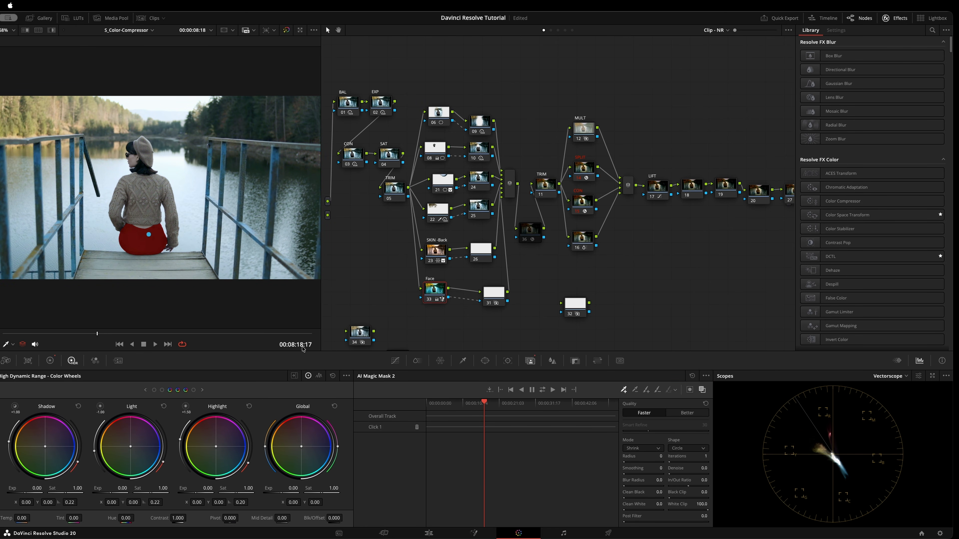
pyautogui.click(416, 427)
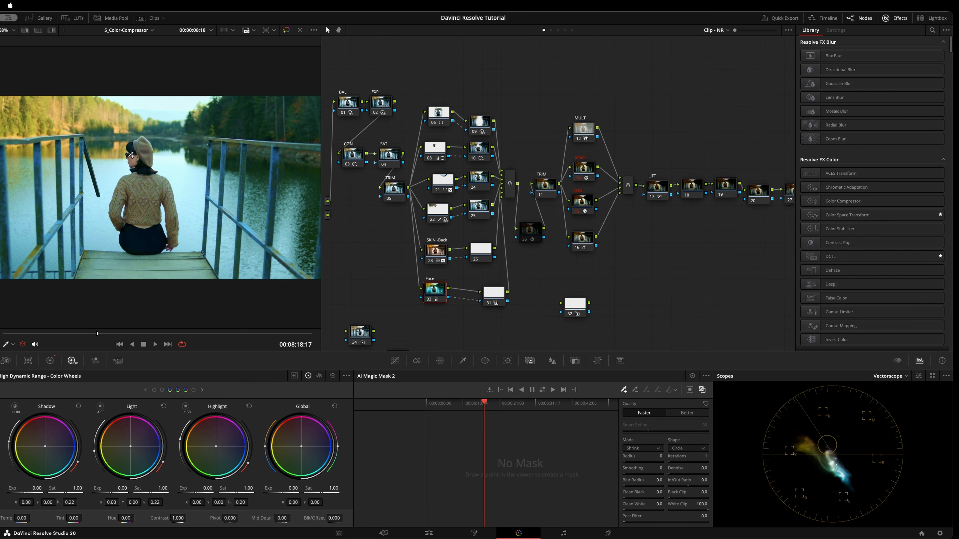
# Step: Examine the unmasked image of the woman's face, beret and sweater collar up close
pyautogui.scroll(4, 137, 161)
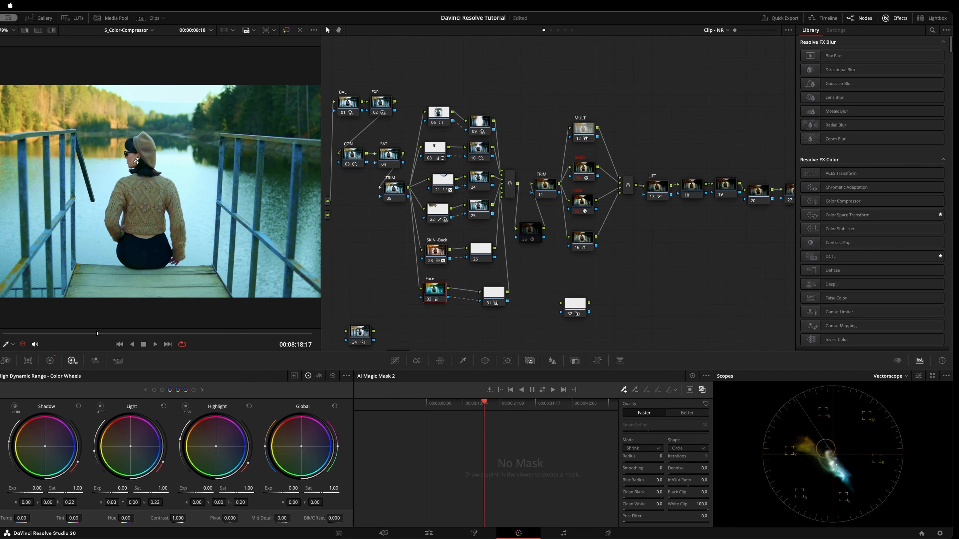
pyautogui.scroll(3, 137, 161)
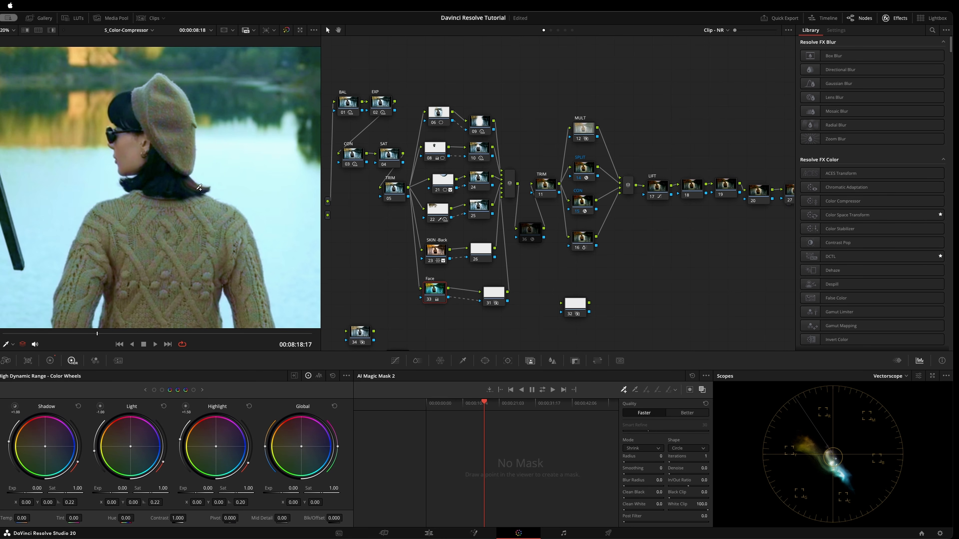
pyautogui.scroll(3, 199, 187)
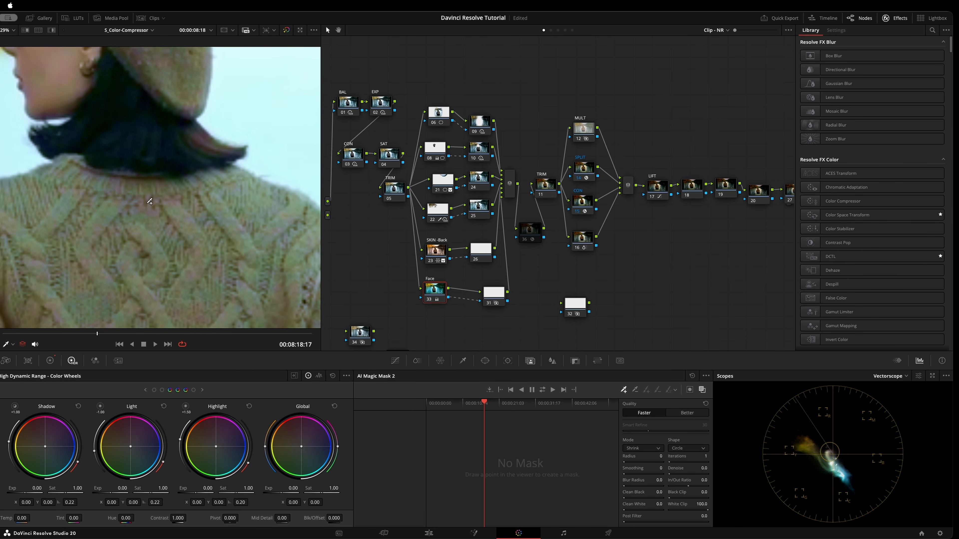
pyautogui.scroll(-3, 150, 202)
pyautogui.scroll(1, 93, 245)
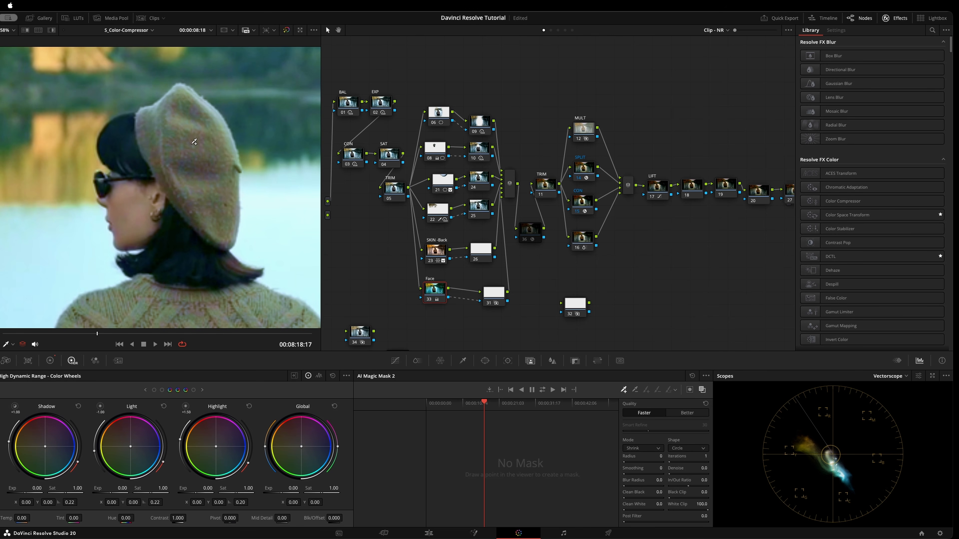
pyautogui.scroll(-5, 180, 223)
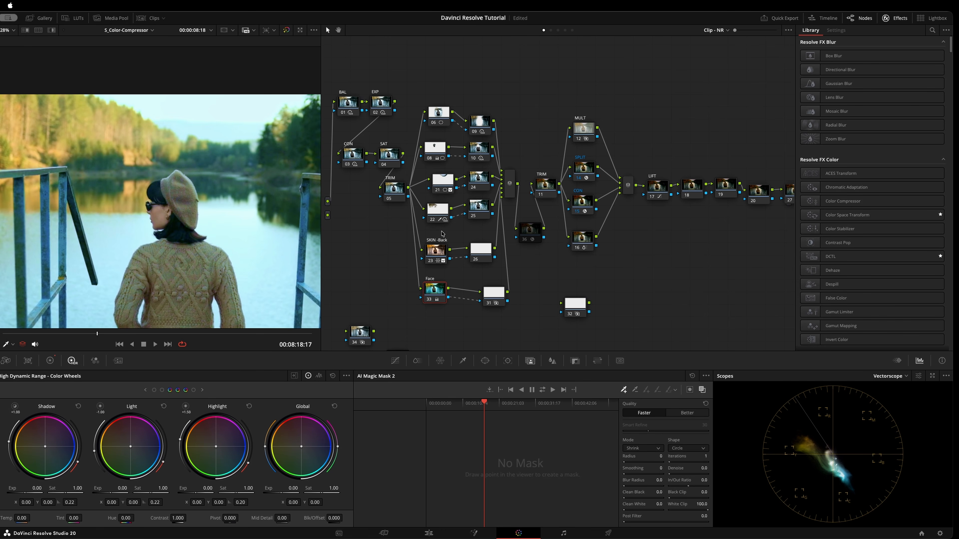
# Step: Load Version 1 of the grade to bring back the tracked face mask, and turn off the mask overlay
pyautogui.moveTo(434, 292); pyautogui.dragTo(436, 297)
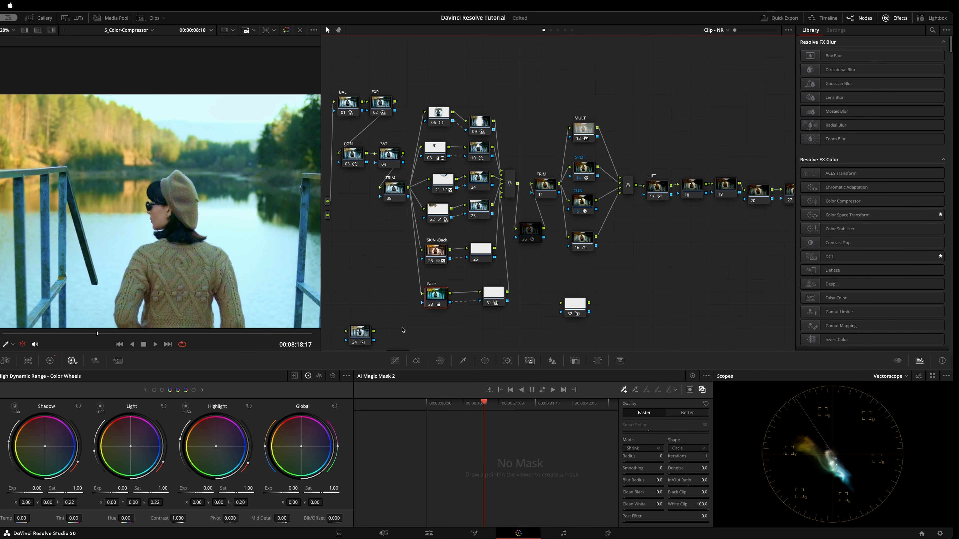
pyautogui.press('super+b')
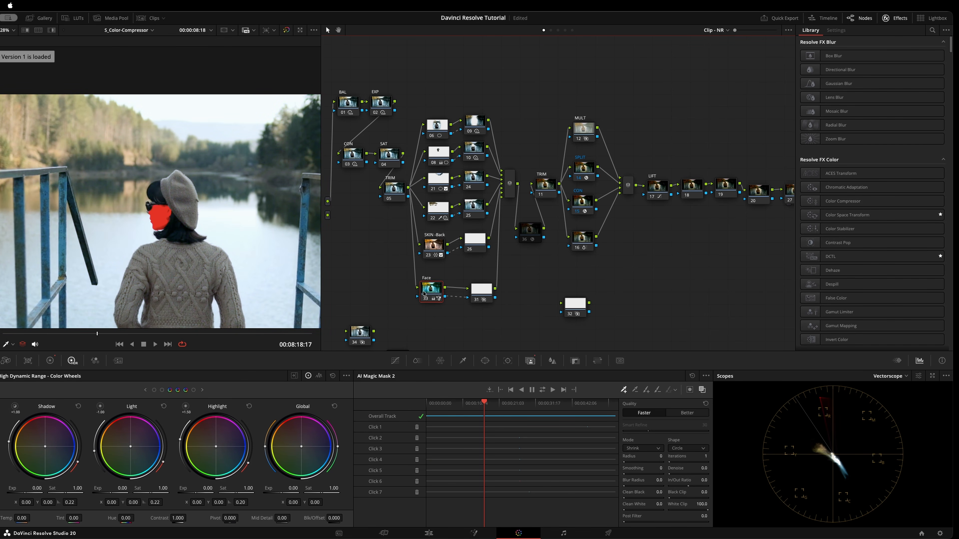
pyautogui.click(702, 390)
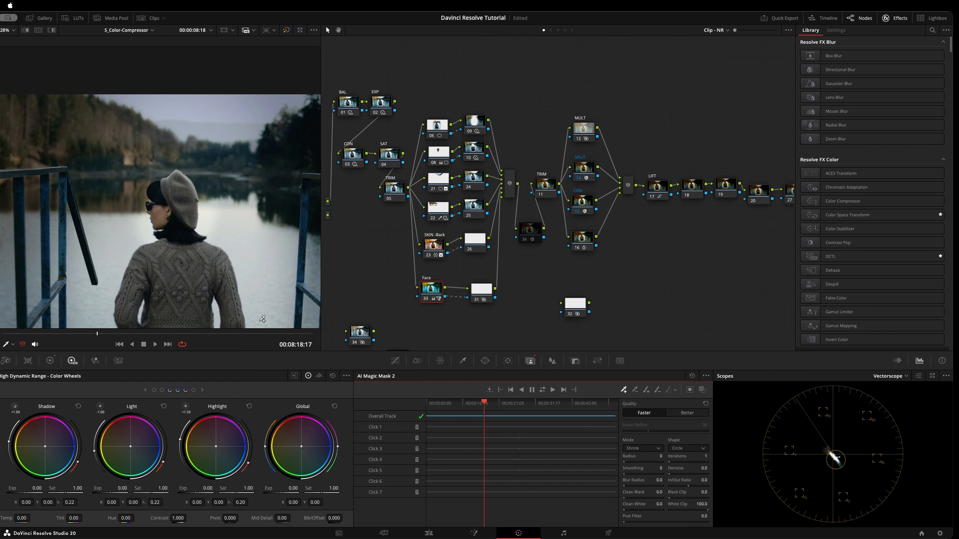
pyautogui.scroll(-5, 170, 254)
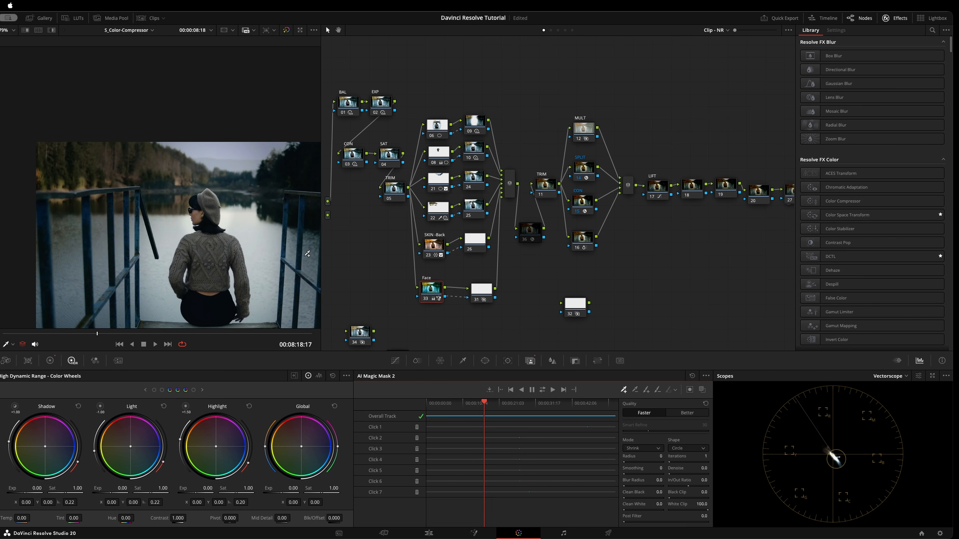
pyautogui.scroll(2, 97, 196)
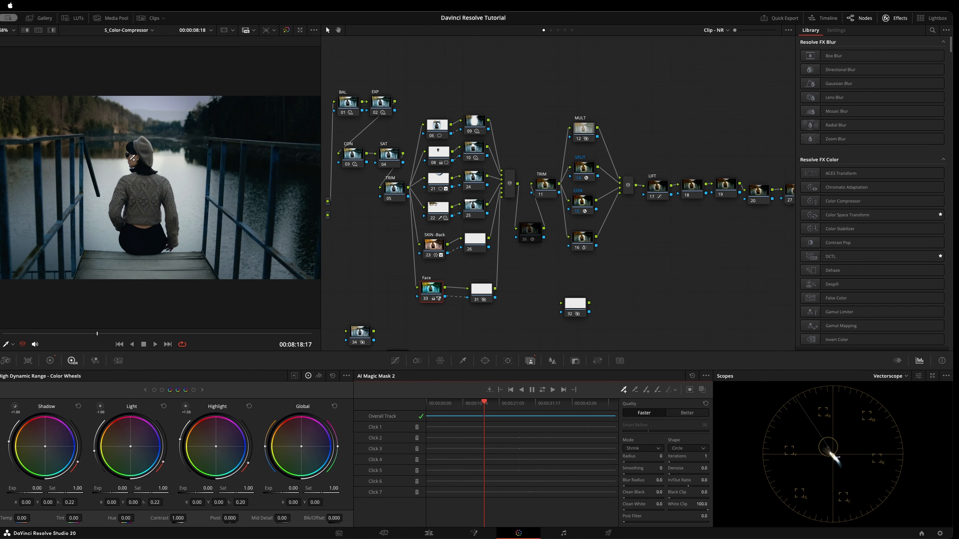
# Step: Disable and re-enable the SKIN-Back and Face nodes to compare the image with and without the skin corrections
pyautogui.click(431, 244)
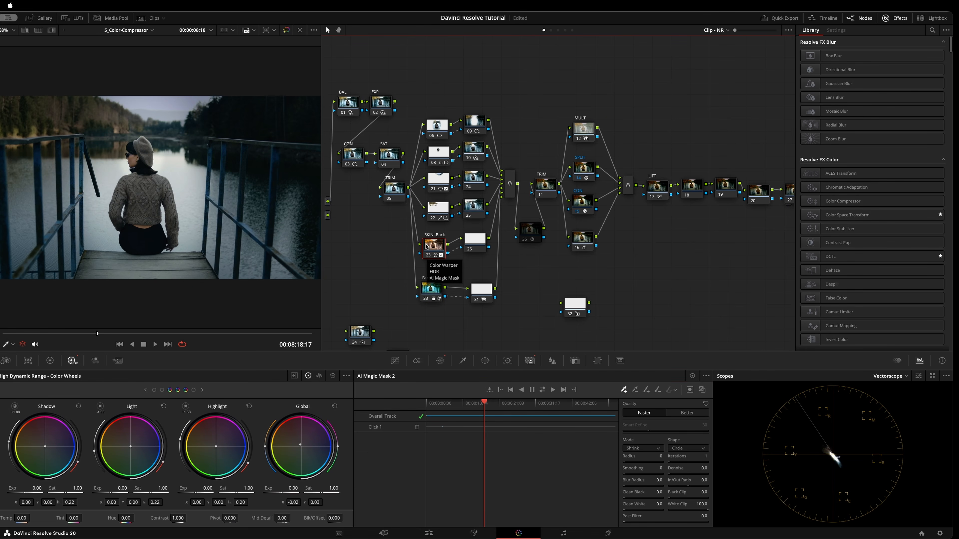
pyautogui.hotkey('ctrl', 'd')
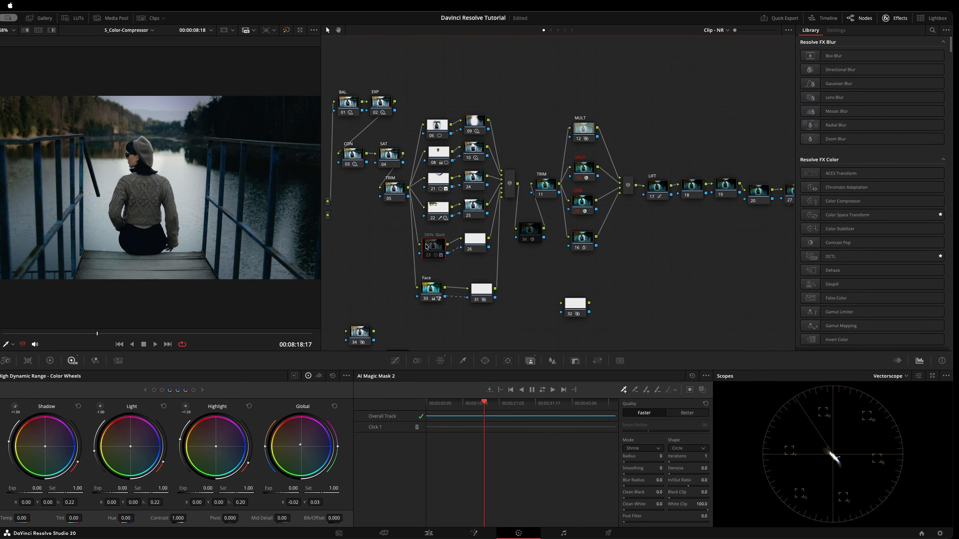
pyautogui.click(433, 293)
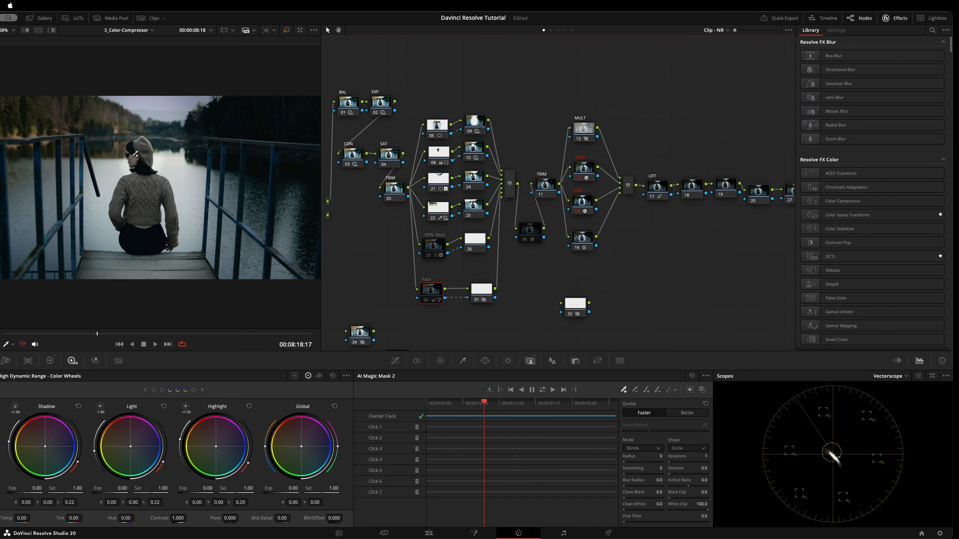
pyautogui.hotkey('ctrl', 'd')
pyautogui.click(436, 249)
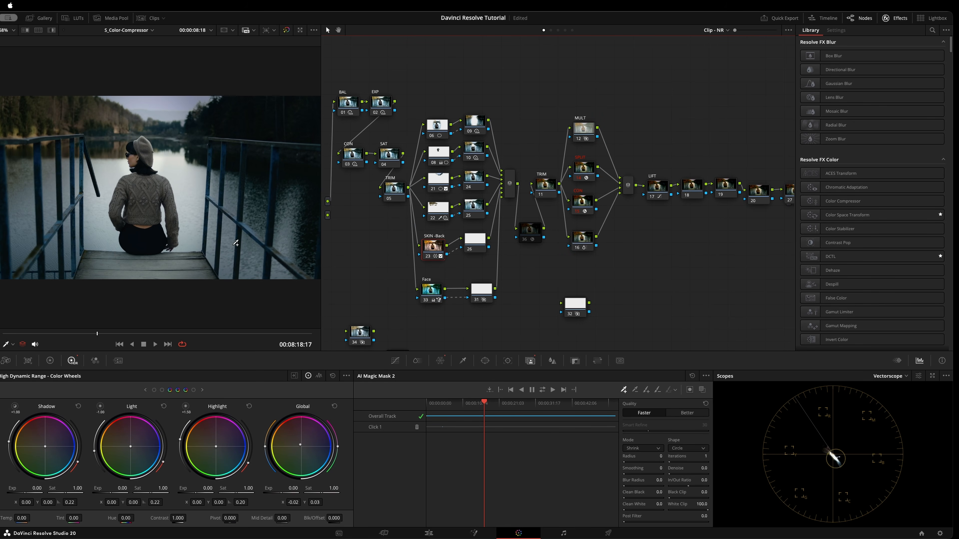
# Step: Try a -0.01 saturation shift on a warm-tone point in the SKIN-Back node's Hue - Saturation Color Warper mesh
pyautogui.moveTo(433, 258); pyautogui.dragTo(432, 259)
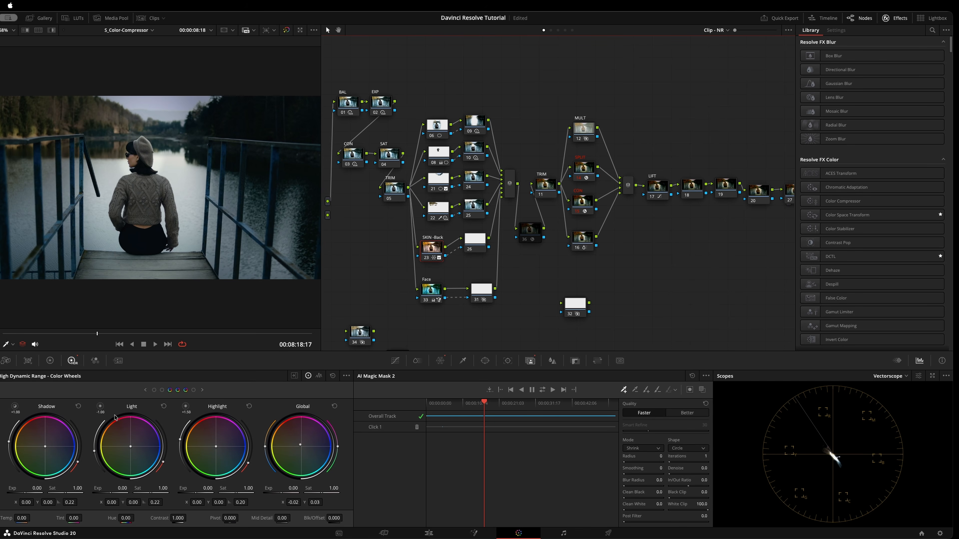
pyautogui.click(442, 364)
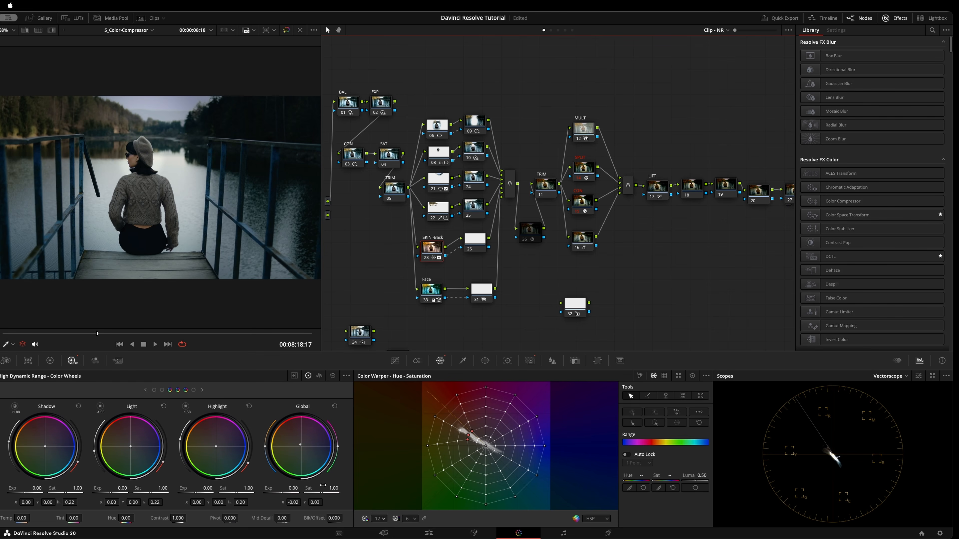
pyautogui.click(469, 435)
pyautogui.moveTo(666, 478); pyautogui.dragTo(667, 478)
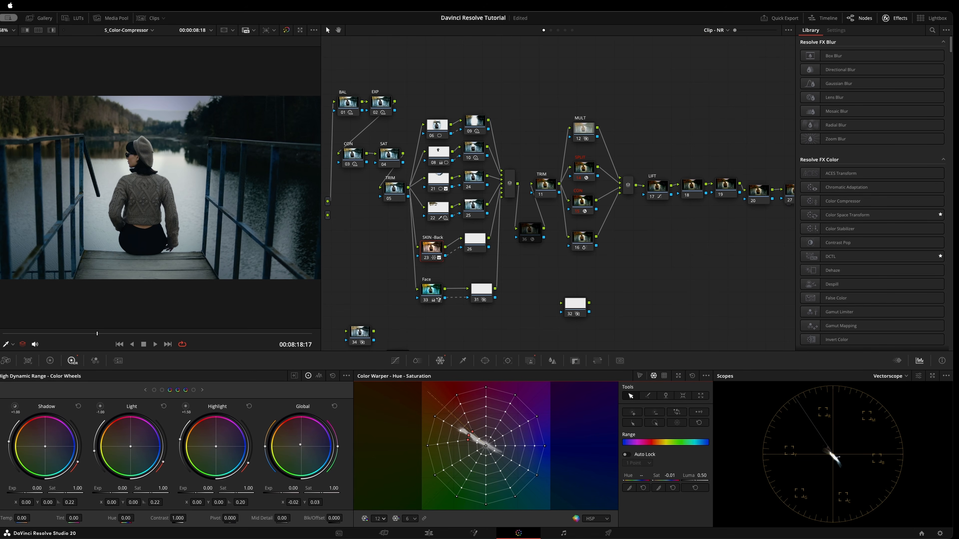
pyautogui.moveTo(666, 478); pyautogui.dragTo(663, 478)
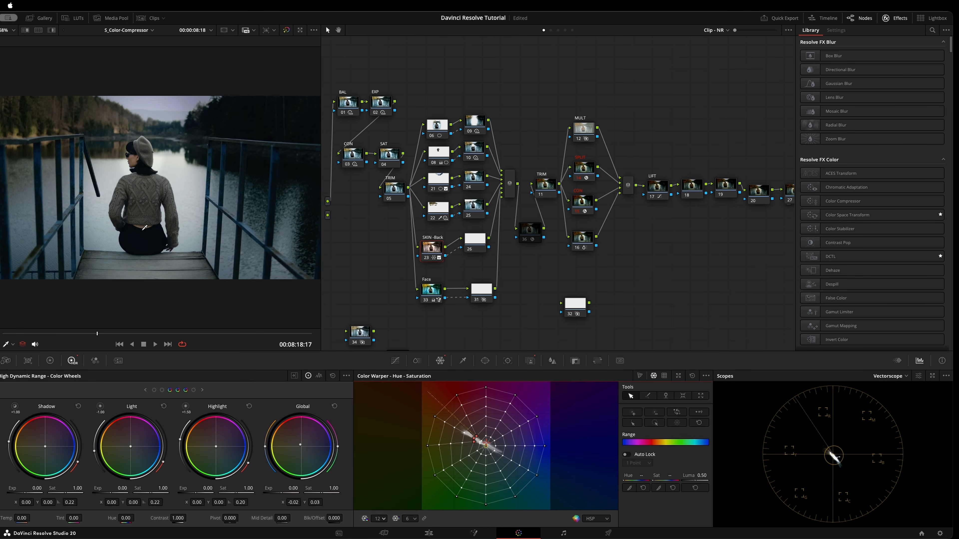
# Step: Check the SKIN-Back node's Magic Mask on the lower back with the overlay, and return to its Color Warper
pyautogui.scroll(5, 177, 223)
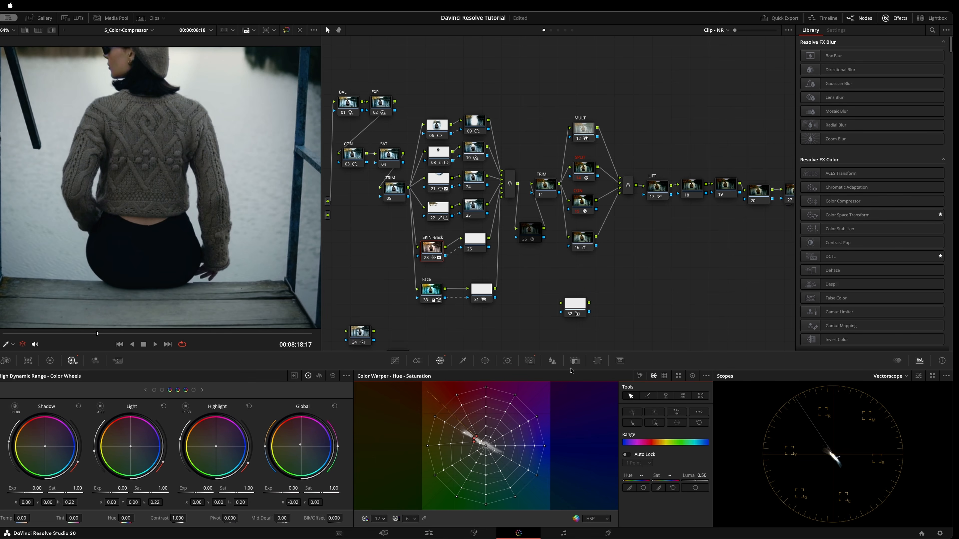
pyautogui.click(530, 362)
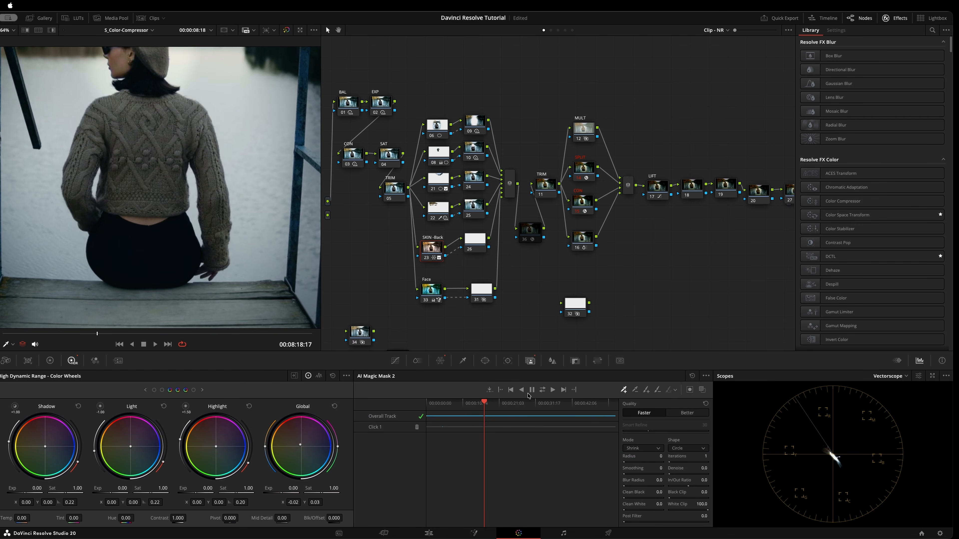
pyautogui.click(702, 391)
pyautogui.click(702, 390)
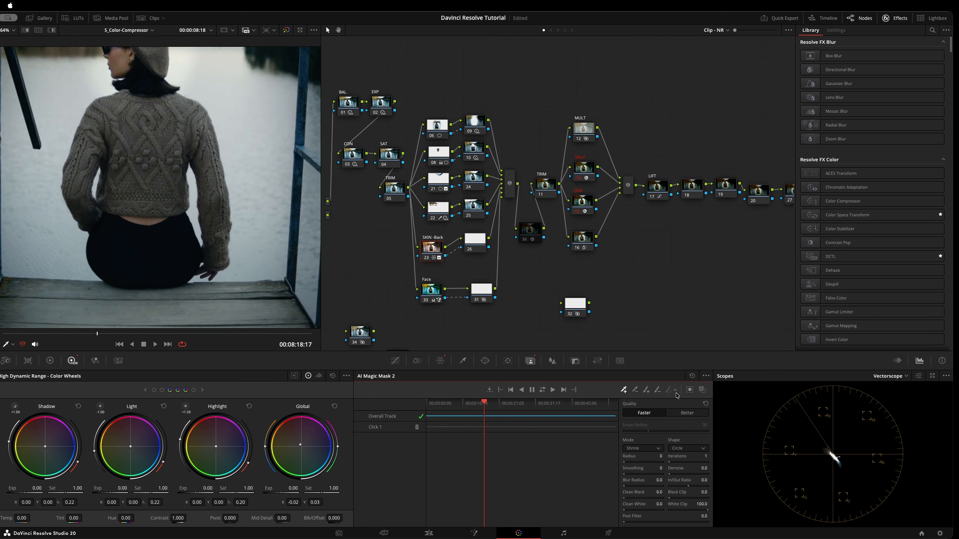
pyautogui.click(440, 361)
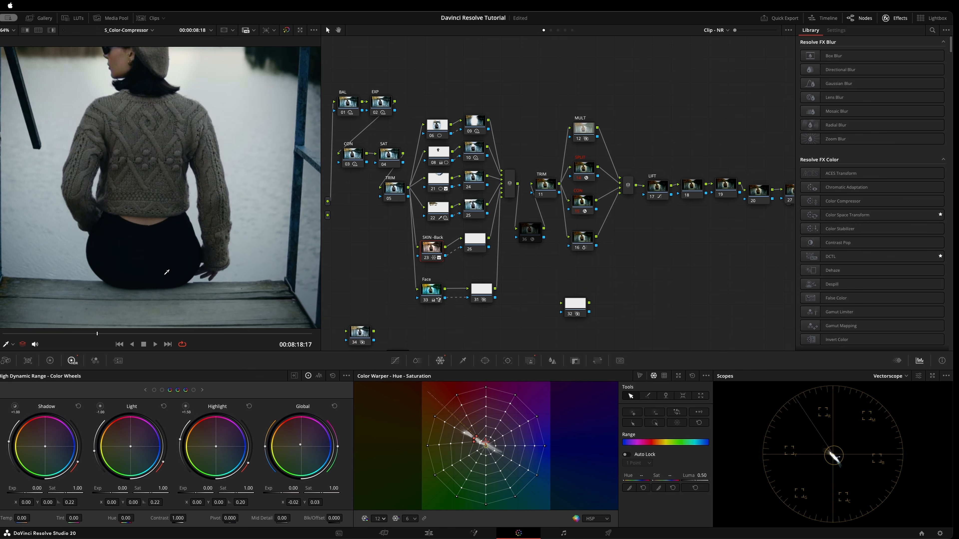
# Step: Compare the skin of the lower back with the SKIN-Back node bypassed and enabled, up close and in the wide frame
pyautogui.moveTo(432, 248); pyautogui.dragTo(434, 247)
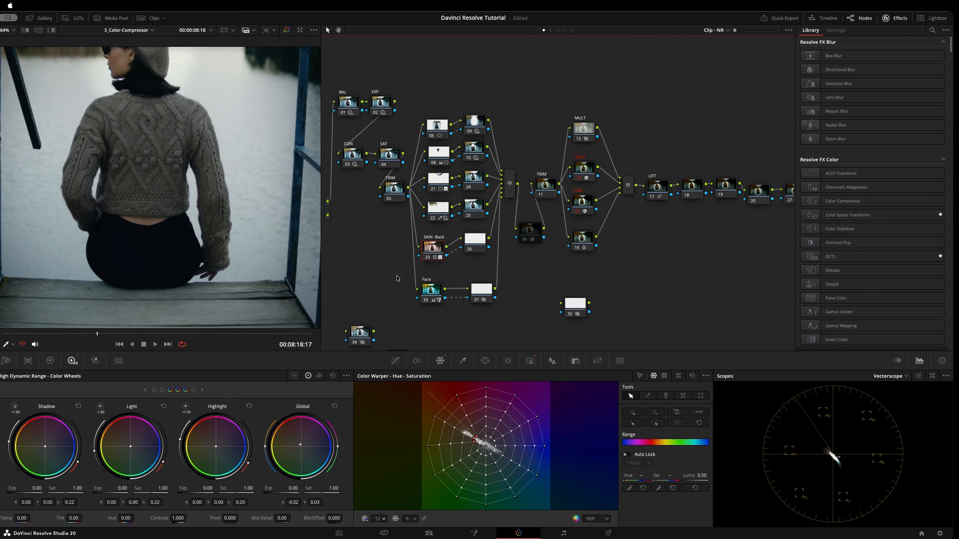
pyautogui.hotkey('ctrl', 'd')
pyautogui.hotkey('ctrl', 'd')
pyautogui.hotkey('ctrl', 'd')
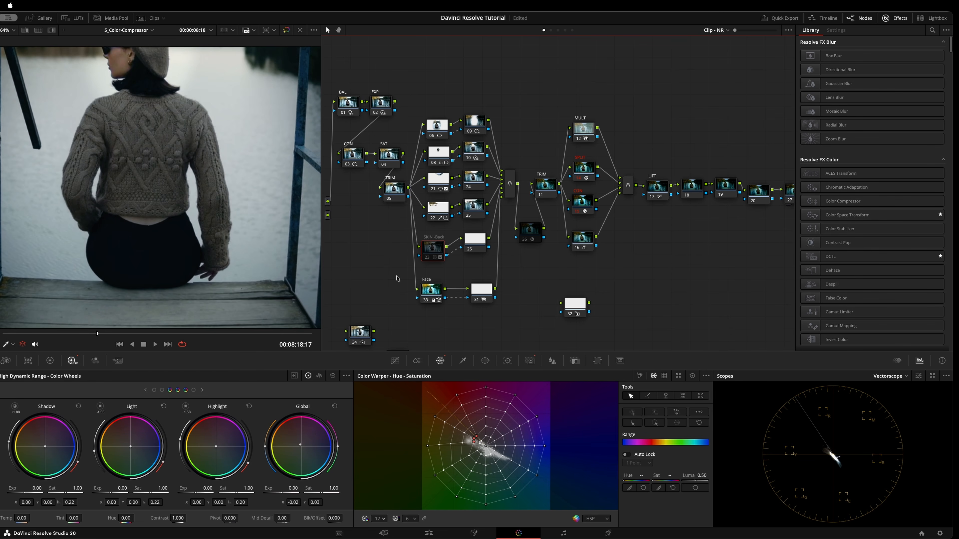
pyautogui.hotkey('ctrl', 'd')
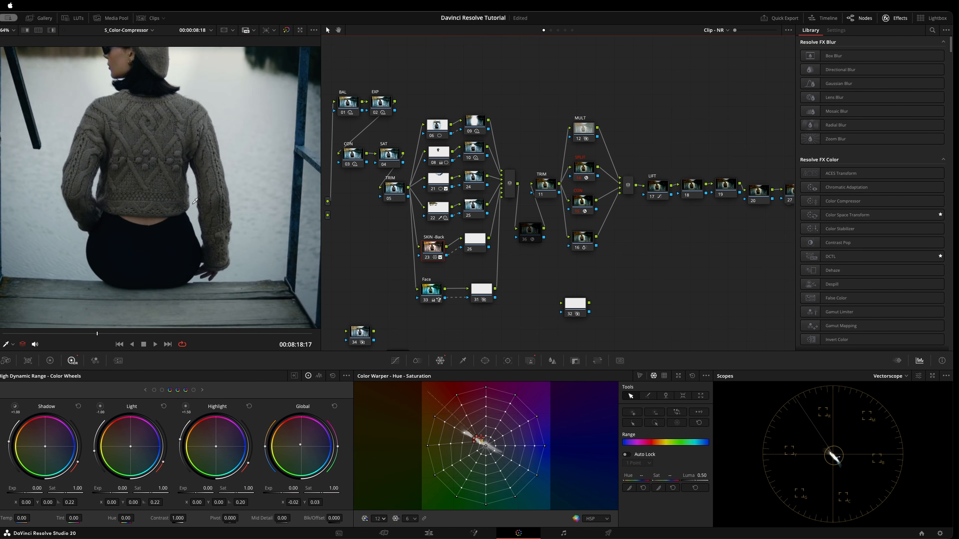
pyautogui.scroll(-5, 192, 206)
pyautogui.scroll(5, 179, 235)
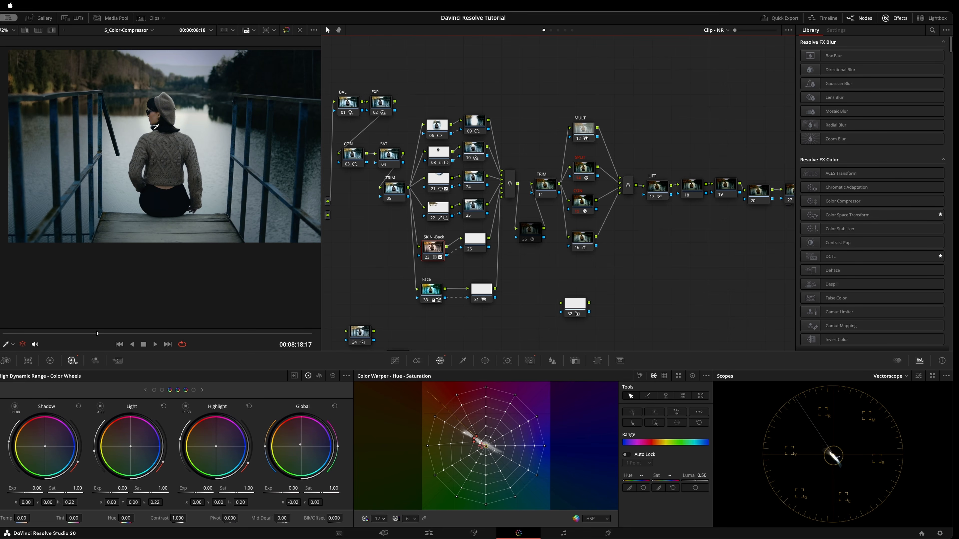
# Step: Compare the woman's face up close with the Face node bypassed and enabled
pyautogui.click(433, 291)
pyautogui.press('super+d')
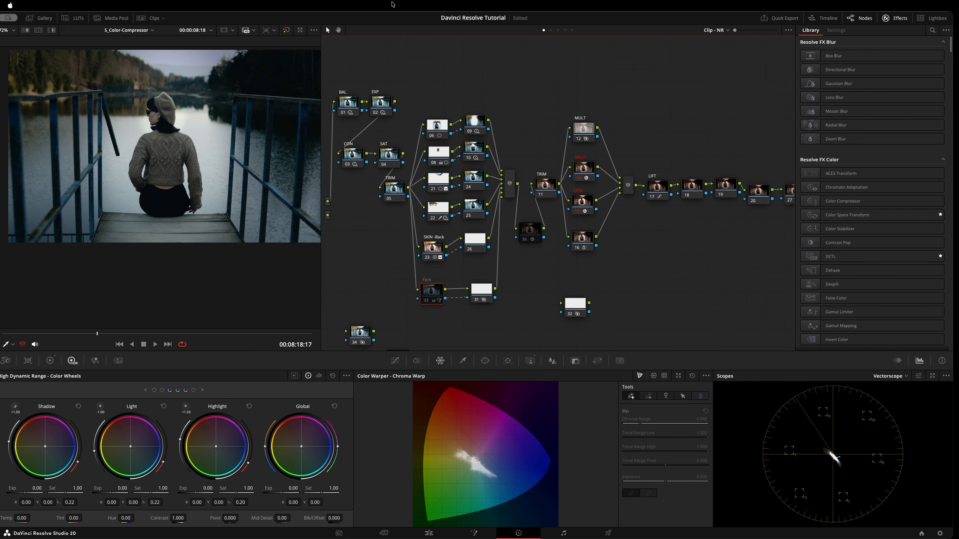
pyautogui.scroll(2, 144, 109)
pyautogui.scroll(3, 144, 109)
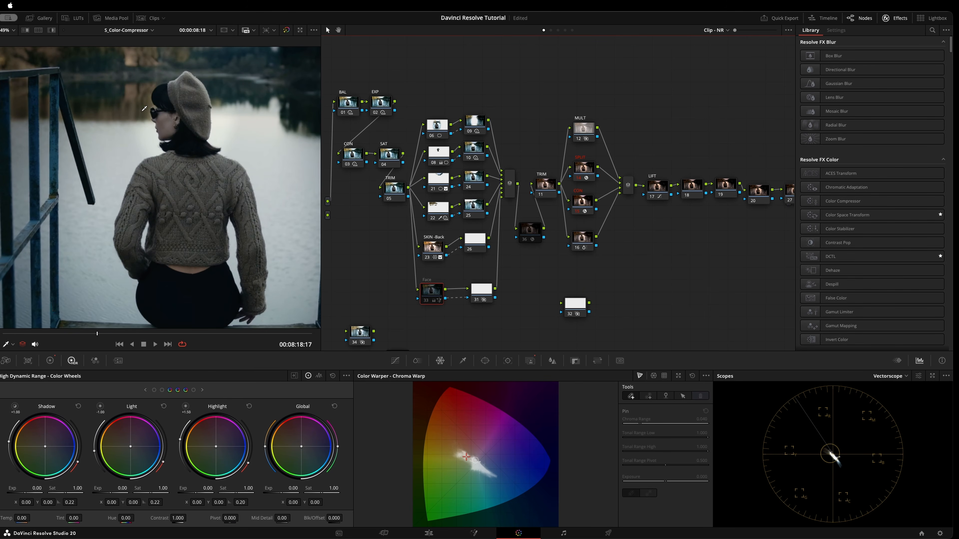
pyautogui.press('super+d')
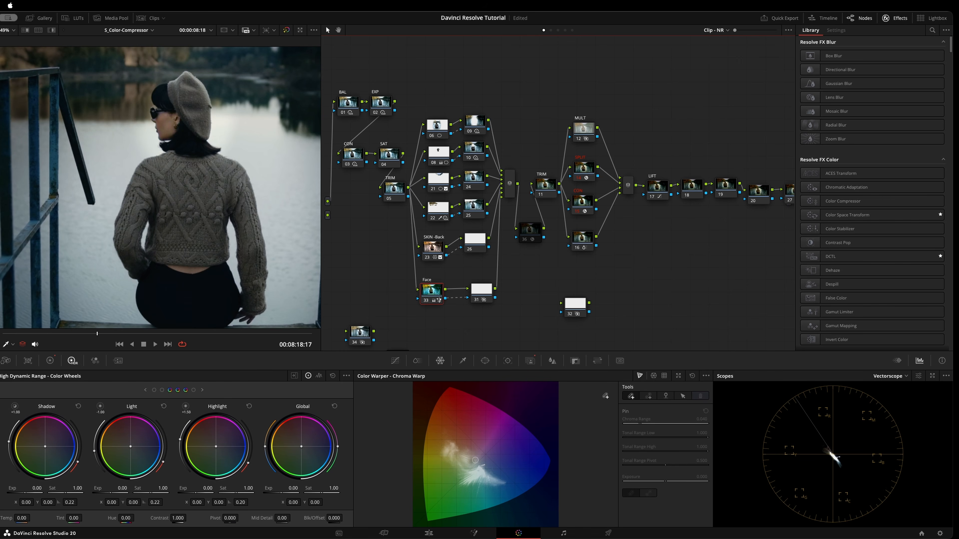
# Step: Check the Face node's Color Warper in Hue - Saturation mode, return it to Chroma Warp, and save the project
pyautogui.click(654, 375)
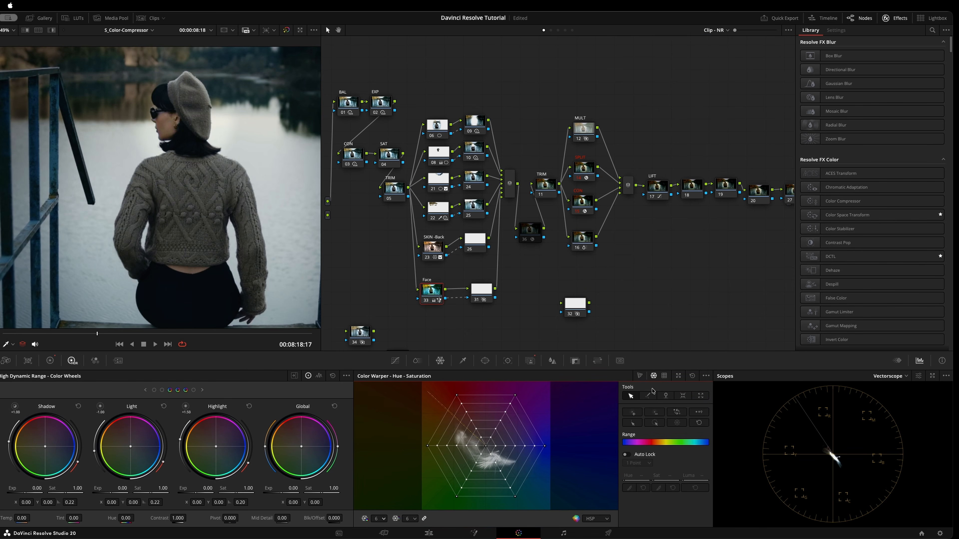
pyautogui.click(640, 377)
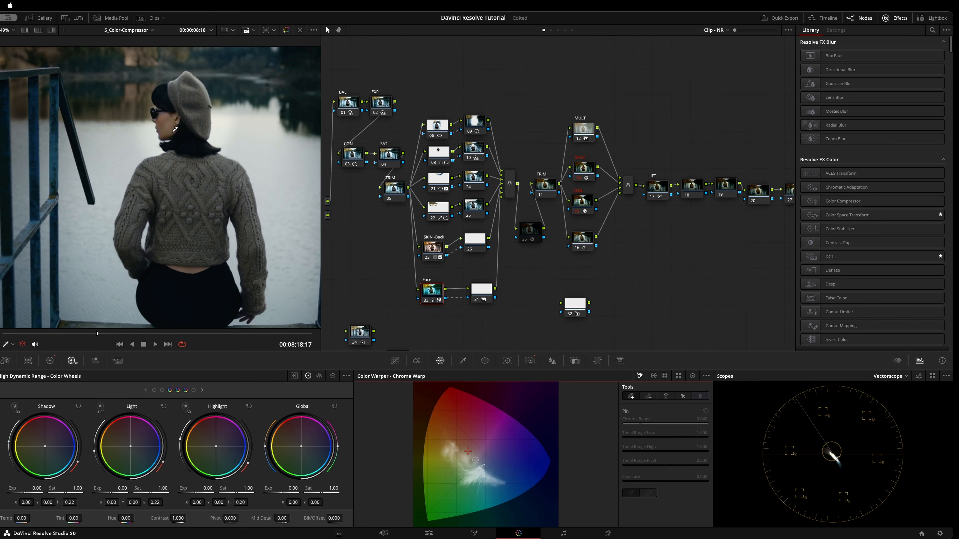
pyautogui.press('super+s')
pyautogui.scroll(-2, 171, 201)
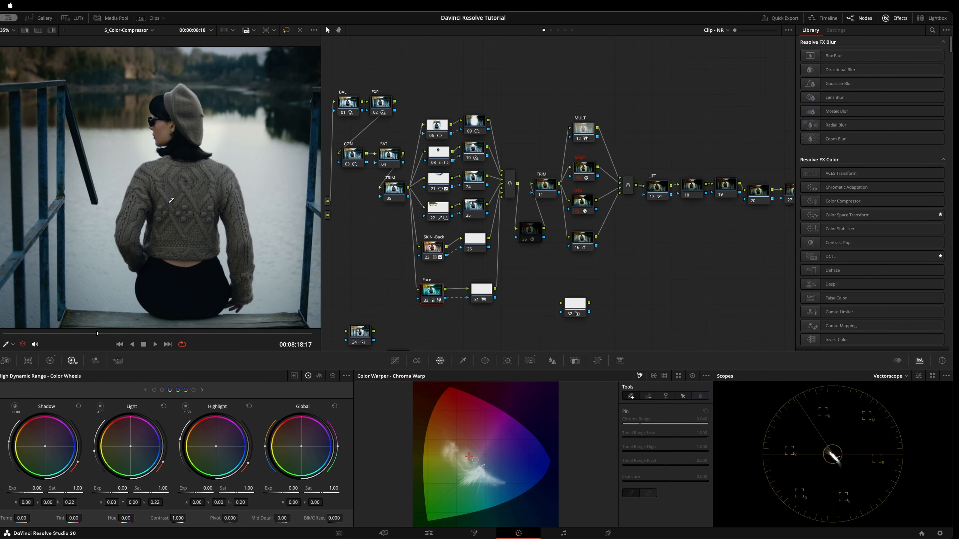
pyautogui.scroll(-1, 171, 200)
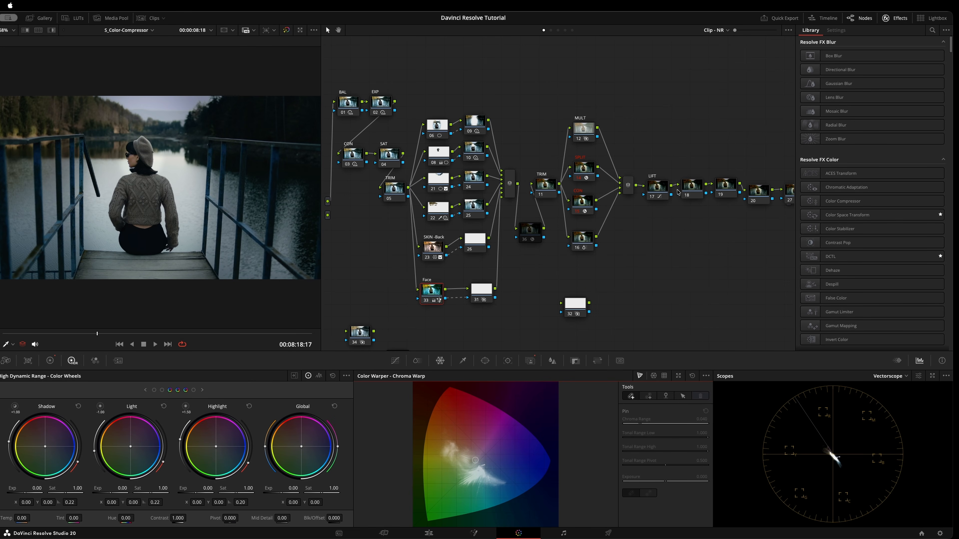
pyautogui.click(691, 187)
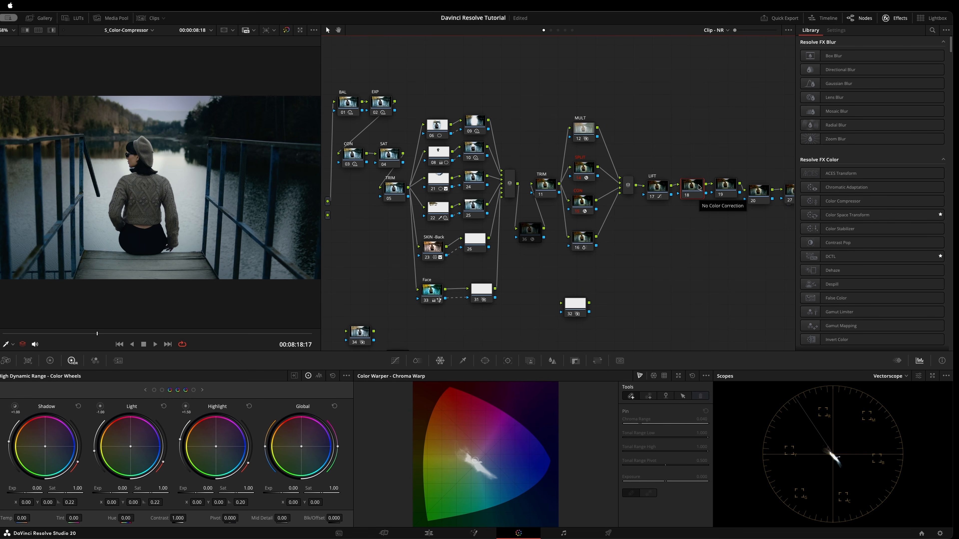
pyautogui.hotkey('shift', 'space')
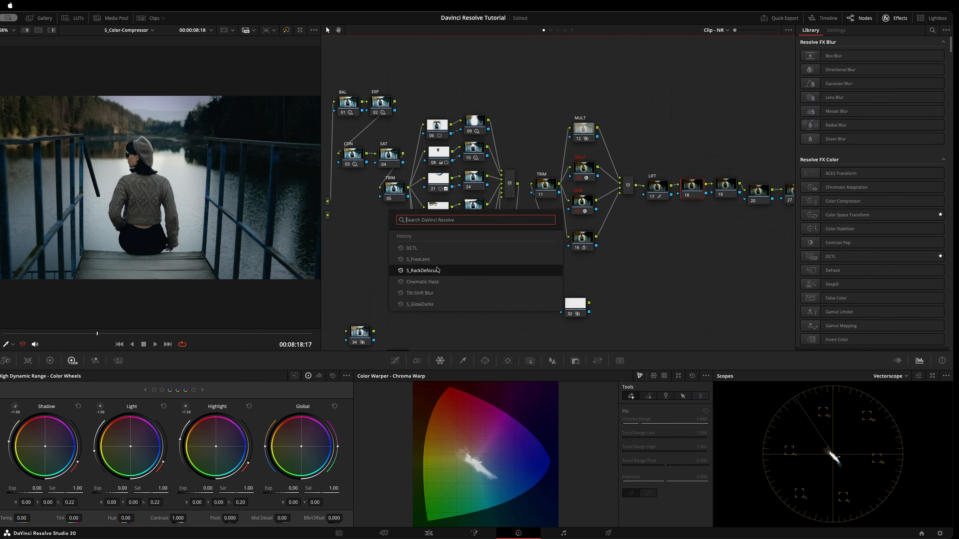
pyautogui.click(434, 294)
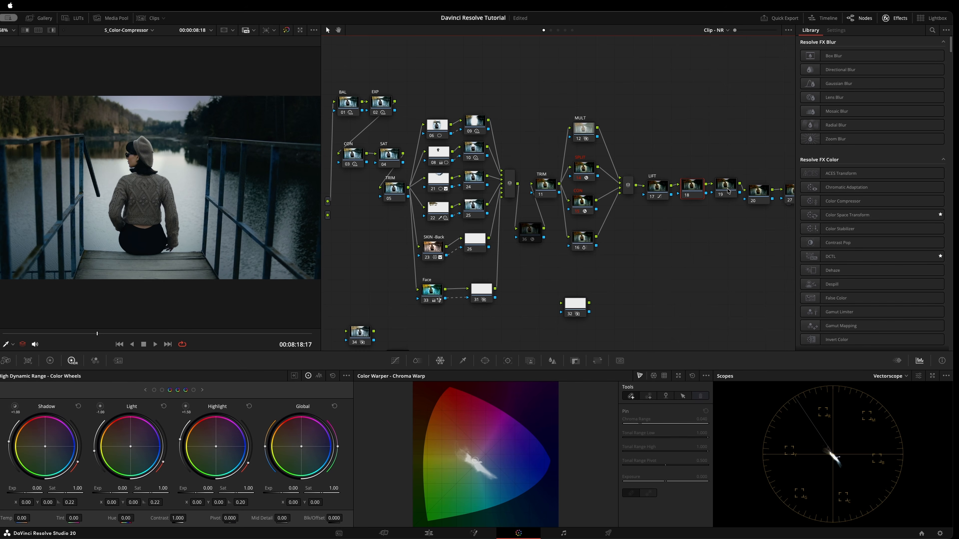
# Step: Move node 19 up out of the row and apply the Tilt-Shift Blur effect to it
pyautogui.moveTo(728, 191); pyautogui.dragTo(726, 148)
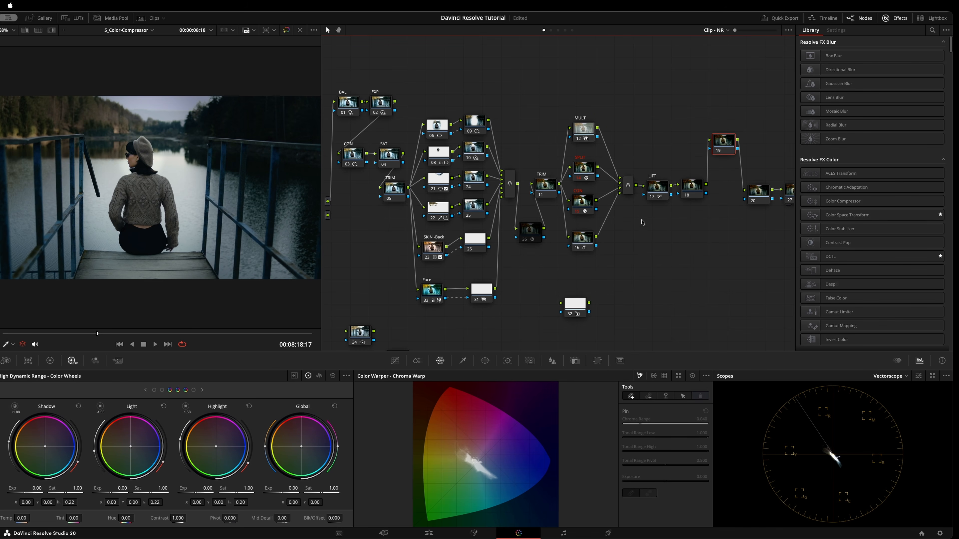
pyautogui.hotkey('shift', 'space')
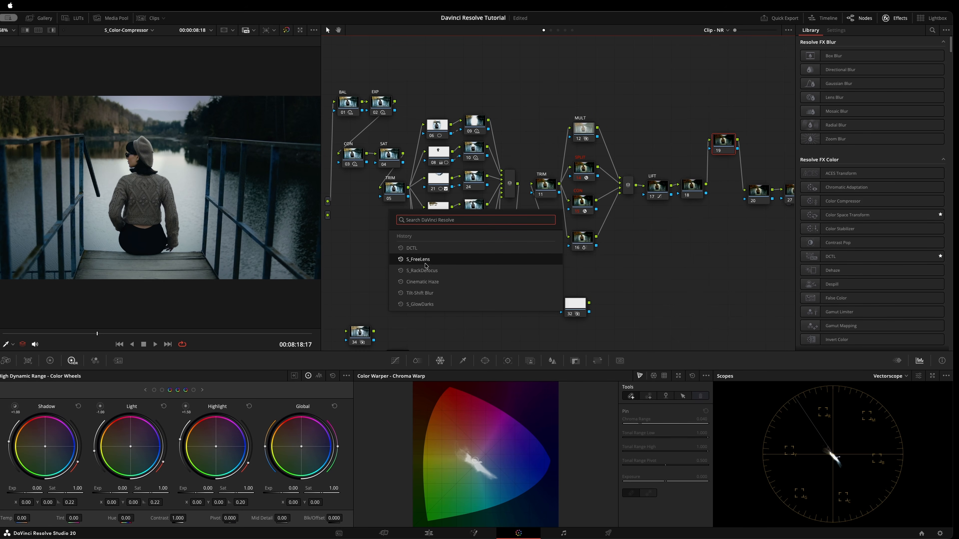
pyautogui.click(436, 293)
pyautogui.click(437, 238)
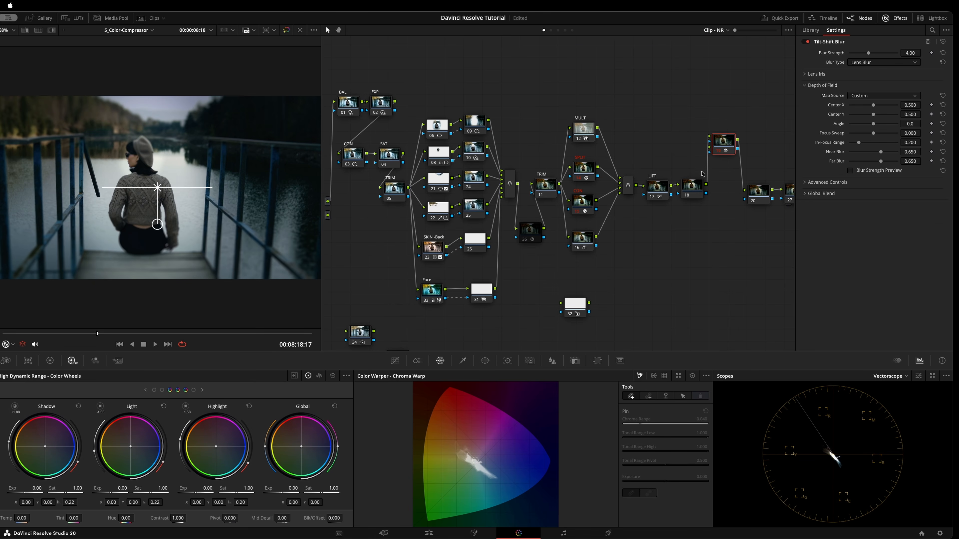
# Step: Compare the wide shot with node 19's Tilt-Shift Blur bypassed and enabled
pyautogui.moveTo(724, 145); pyautogui.dragTo(725, 145)
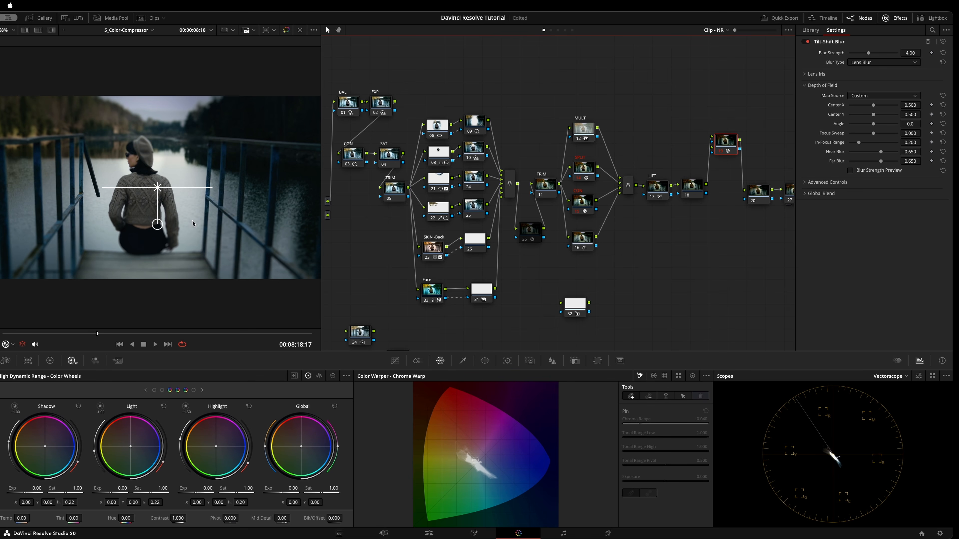
pyautogui.moveTo(718, 141); pyautogui.dragTo(718, 141)
pyautogui.moveTo(728, 144); pyautogui.dragTo(728, 142)
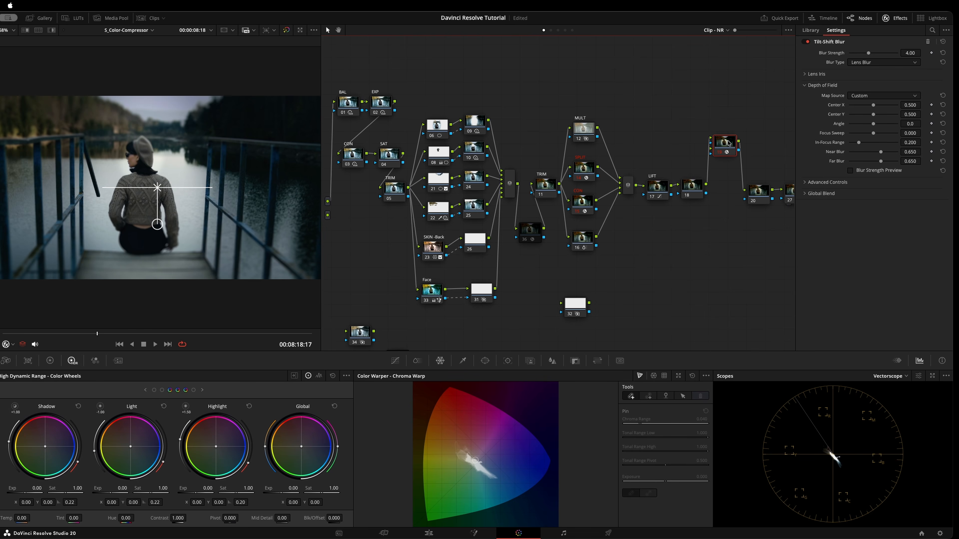
pyautogui.hotkey('ctrl', 'd')
pyautogui.press('super+d')
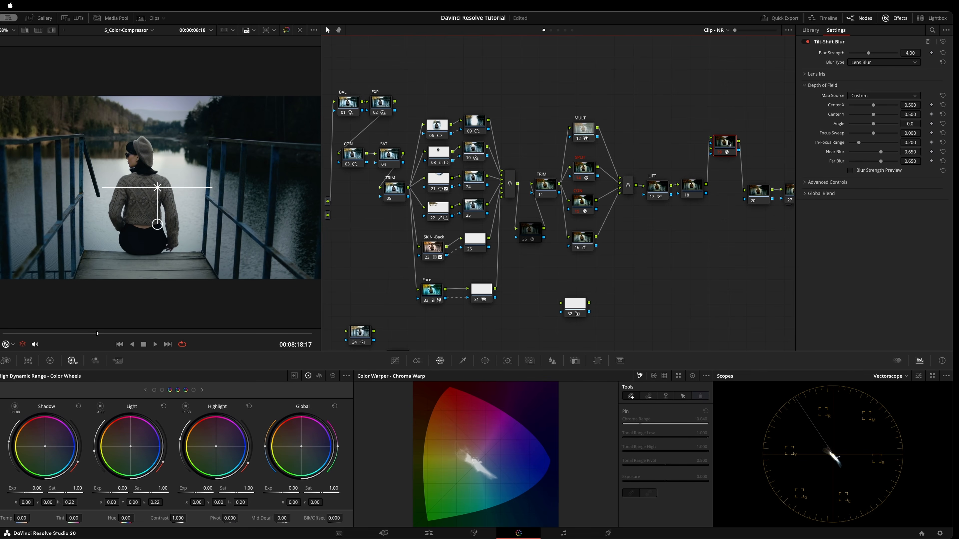
pyautogui.press('super+d')
pyautogui.press('super+d')
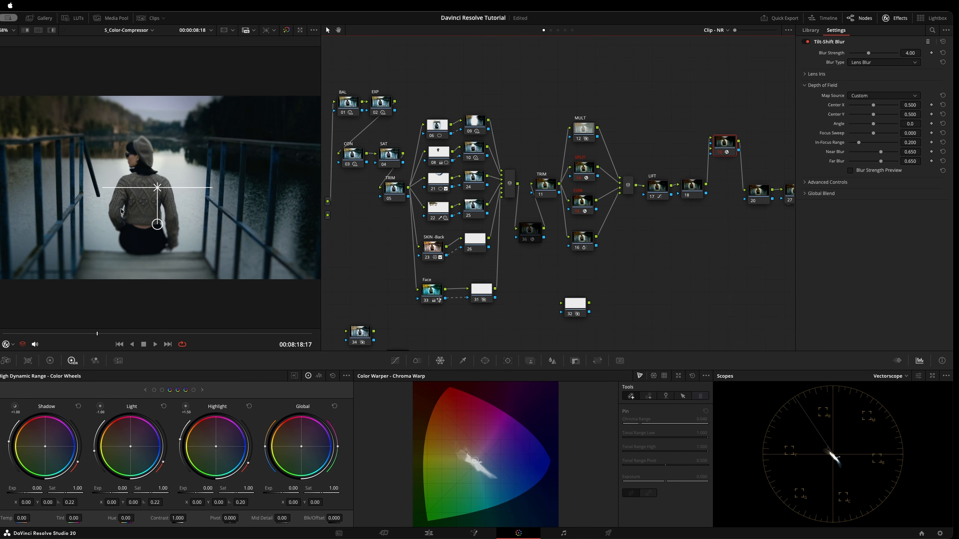
pyautogui.moveTo(717, 149); pyautogui.dragTo(723, 149)
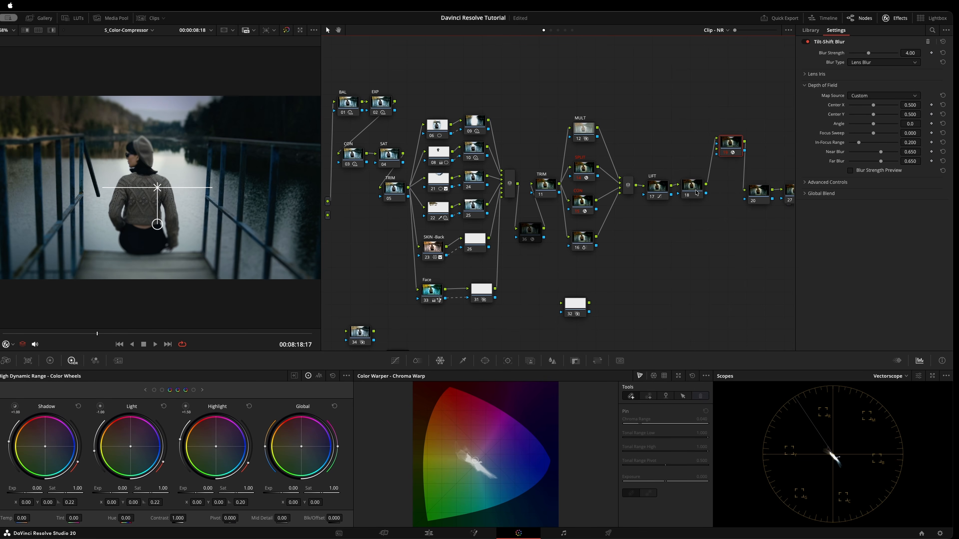
# Step: Add a circle window around the woman on node 18, shaped as a tall ellipse with size about 56.33, aspect 27.09 and softness 7.55
pyautogui.click(692, 190)
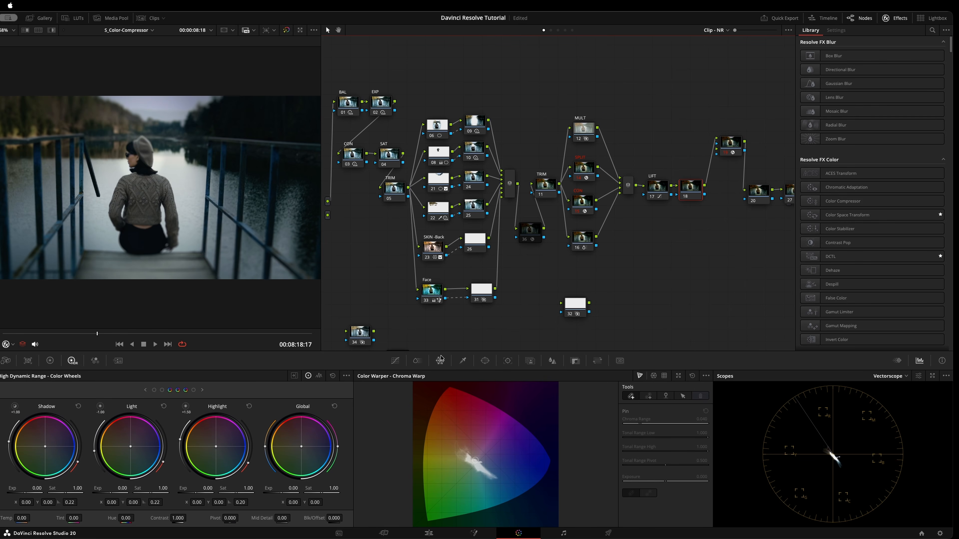
pyautogui.click(486, 361)
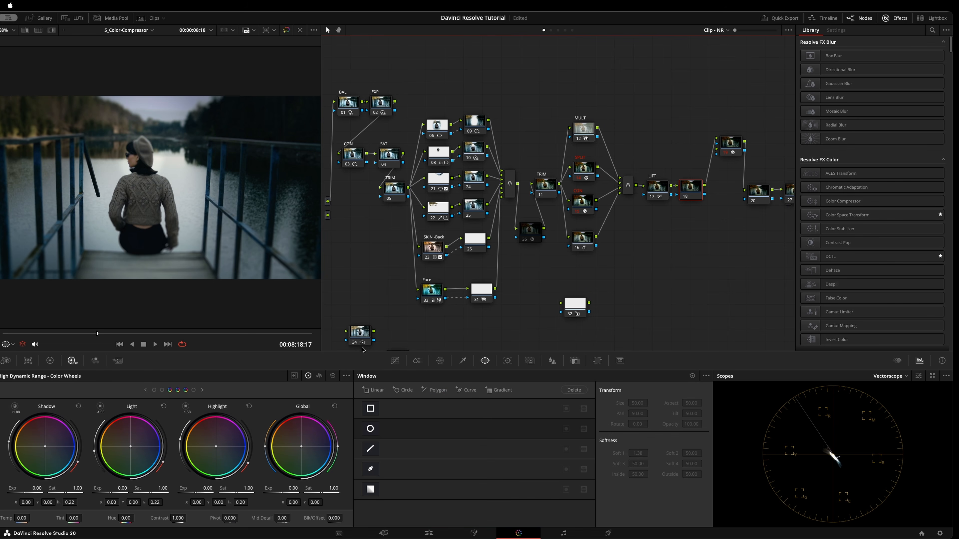
pyautogui.click(370, 429)
pyautogui.moveTo(158, 187); pyautogui.dragTo(138, 186)
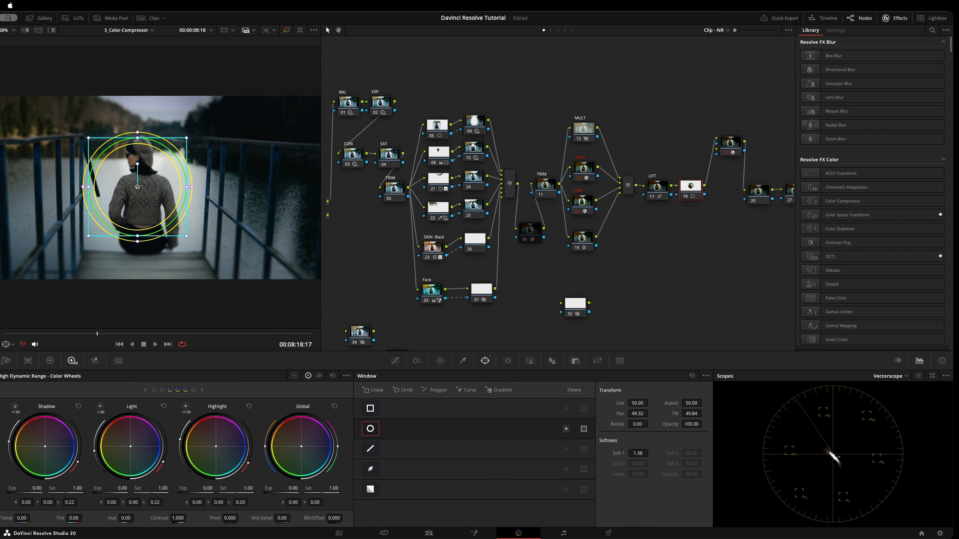
pyautogui.moveTo(143, 235); pyautogui.dragTo(142, 321)
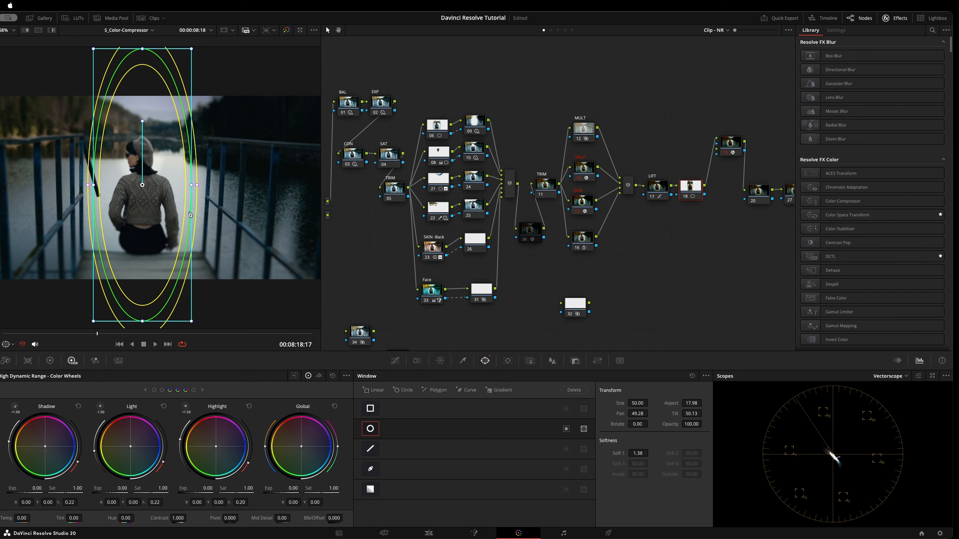
pyautogui.moveTo(192, 185); pyautogui.dragTo(262, 185)
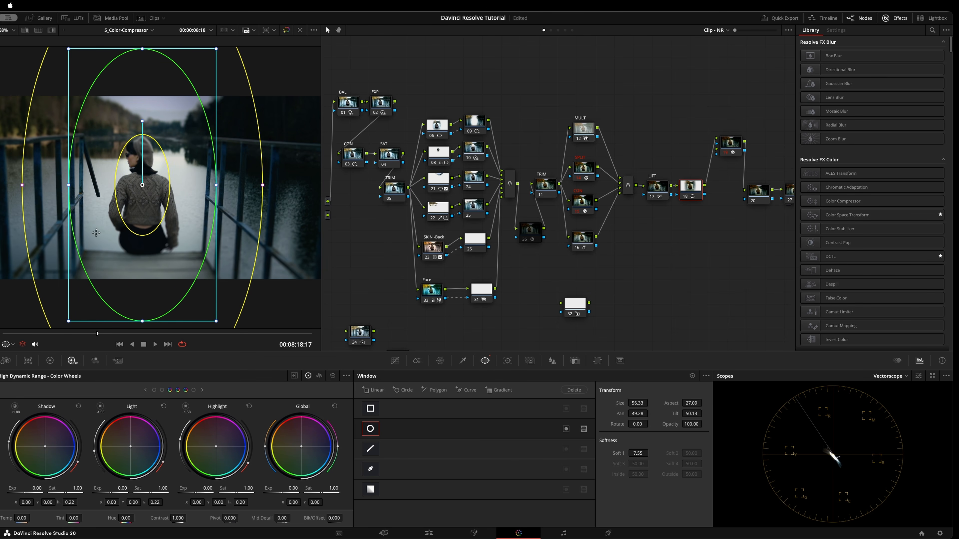
# Step: Connect node 18's alpha output to the extra input of node 19 and spread the two nodes apart
pyautogui.moveTo(731, 143); pyautogui.dragTo(735, 150)
pyautogui.moveTo(705, 194); pyautogui.dragTo(725, 152)
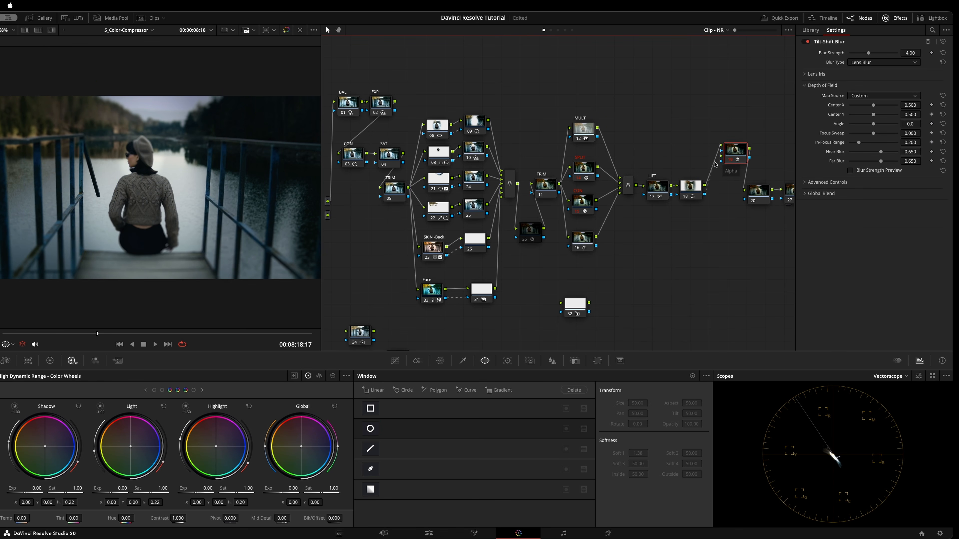
pyautogui.moveTo(737, 155); pyautogui.dragTo(735, 159)
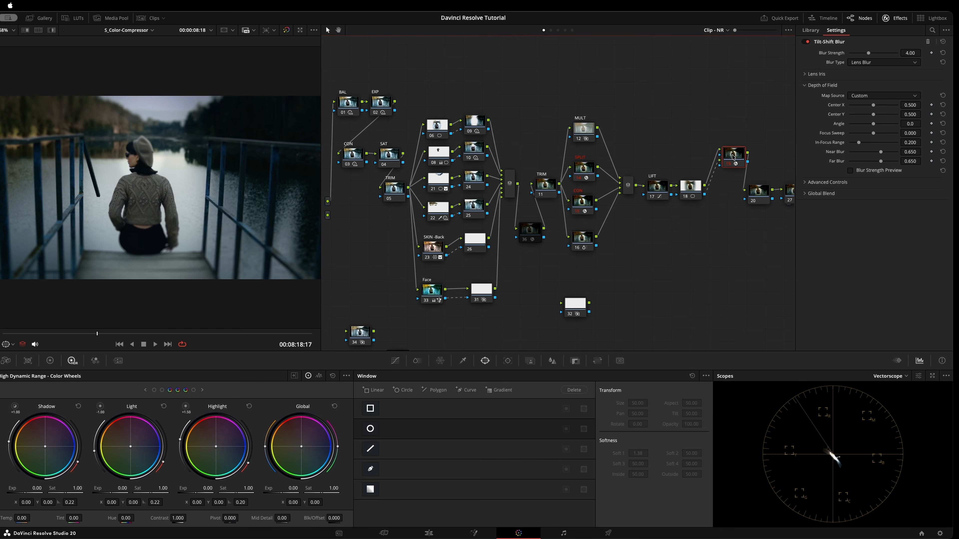
pyautogui.click(869, 95)
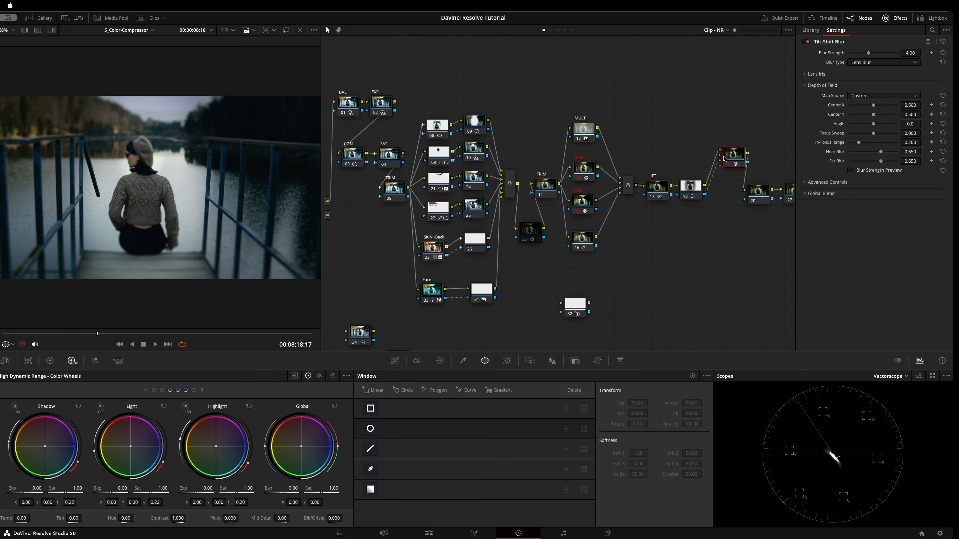
pyautogui.moveTo(692, 192); pyautogui.dragTo(684, 134)
pyautogui.moveTo(736, 158); pyautogui.dragTo(747, 148)
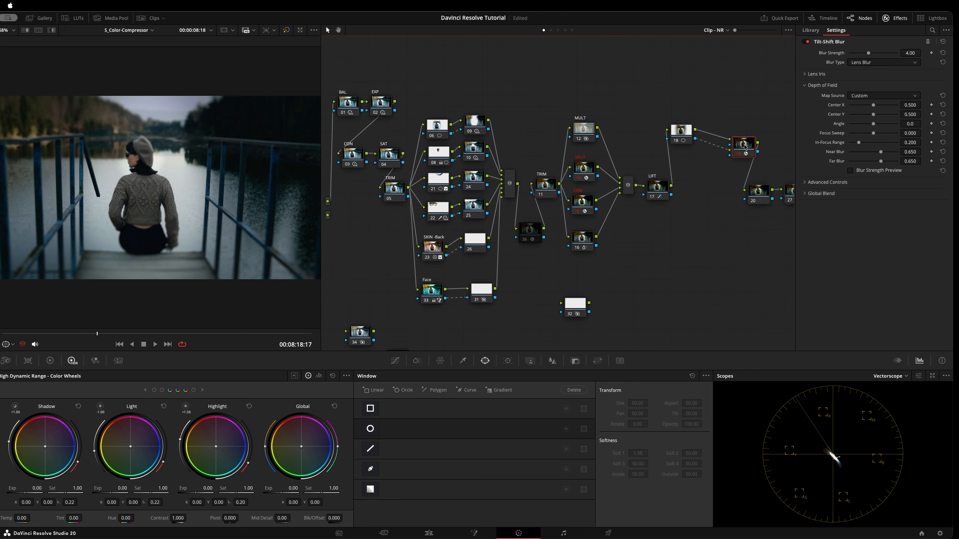
# Step: Set the Tilt-Shift Blur's depth map source to Second RGB Input and its Focus Sweep to -1.000
pyautogui.click(876, 96)
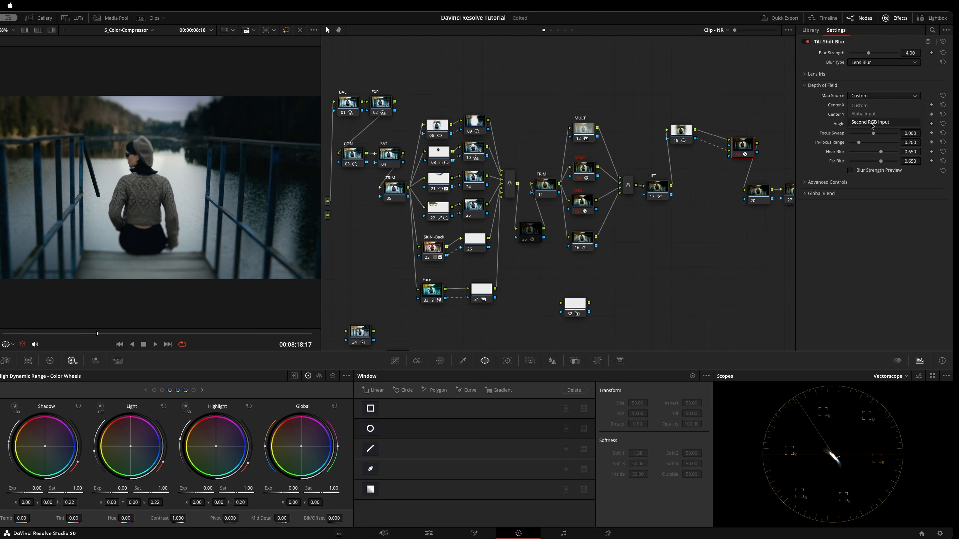
pyautogui.click(884, 122)
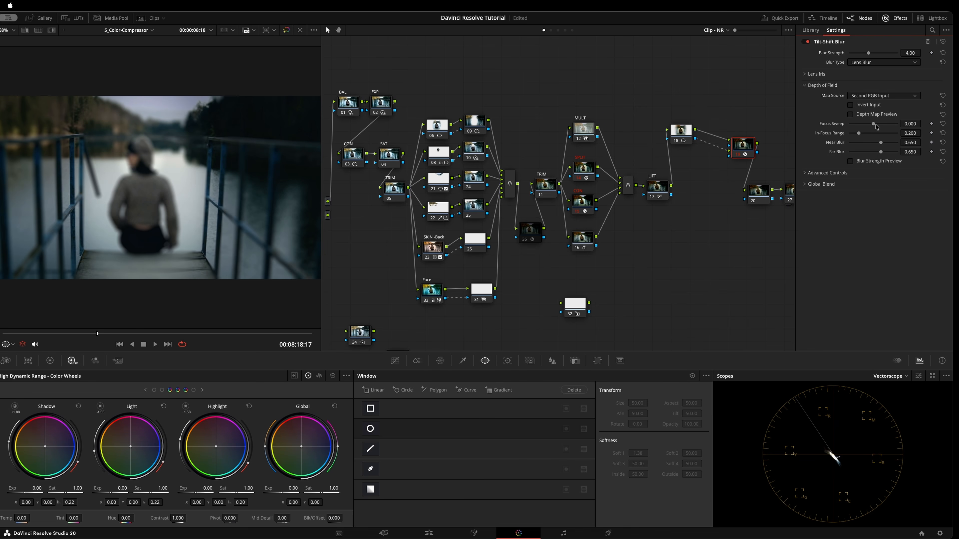
pyautogui.moveTo(876, 127); pyautogui.dragTo(848, 132)
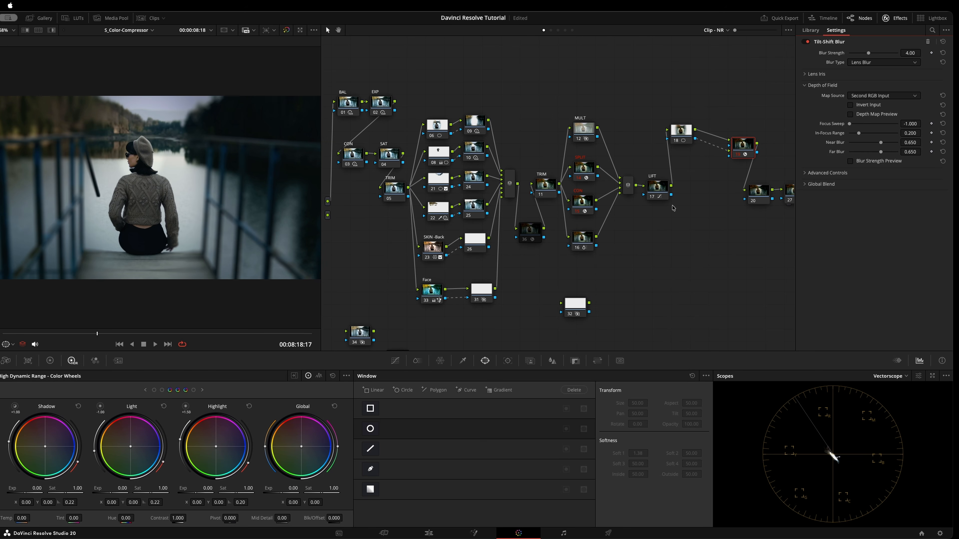
# Step: Enlarge node 18's circle window until the ellipse spans nearly the full width of the frame
pyautogui.moveTo(684, 137); pyautogui.dragTo(688, 141)
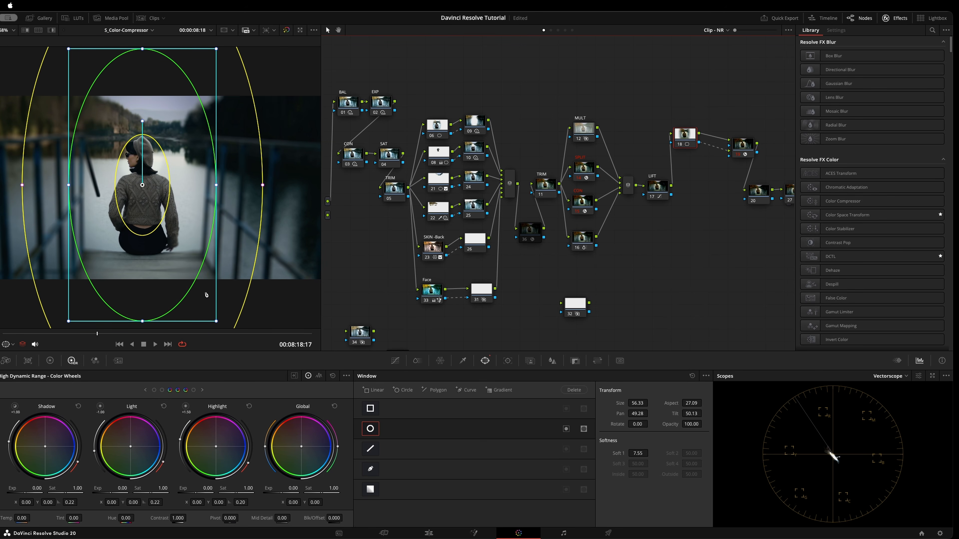
pyautogui.scroll(-3, 206, 294)
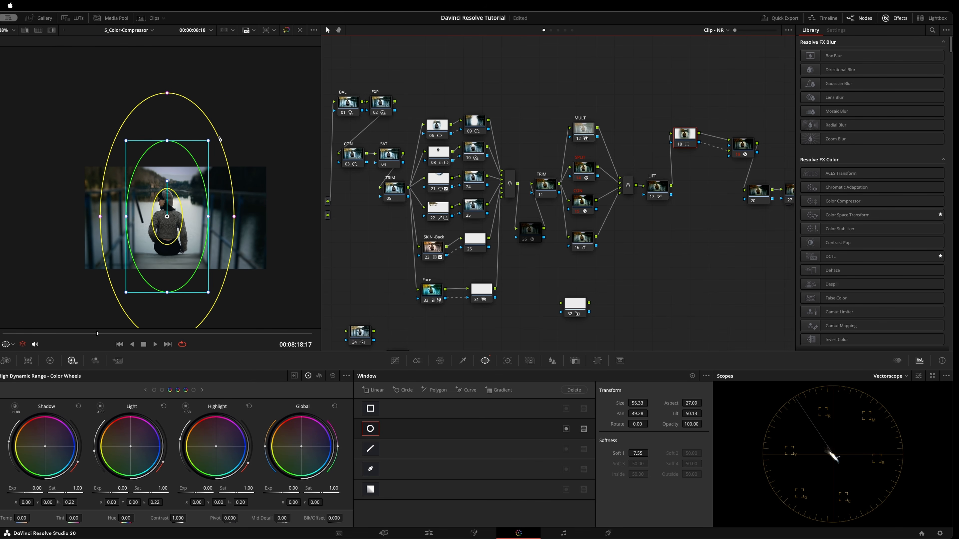
pyautogui.moveTo(208, 142); pyautogui.dragTo(288, 140)
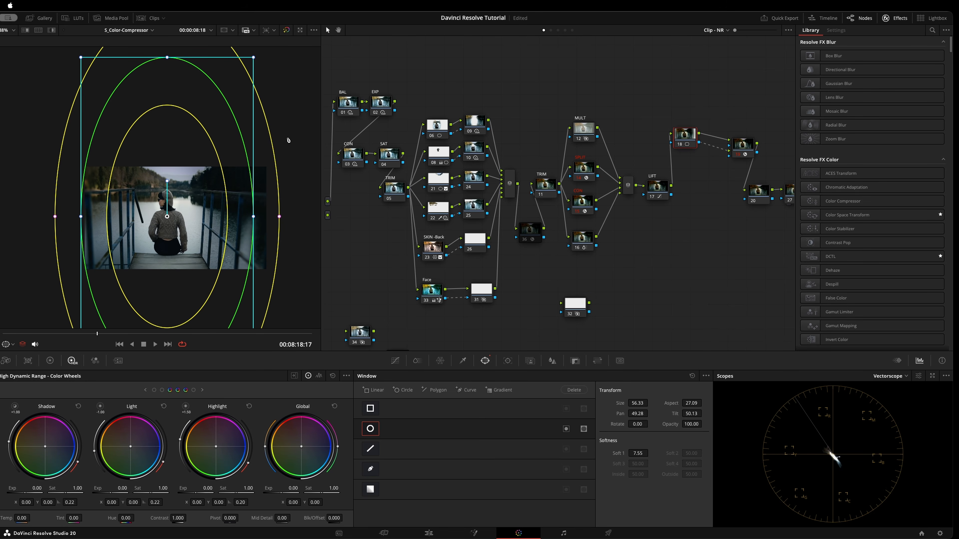
pyautogui.moveTo(253, 59); pyautogui.dragTo(250, 65)
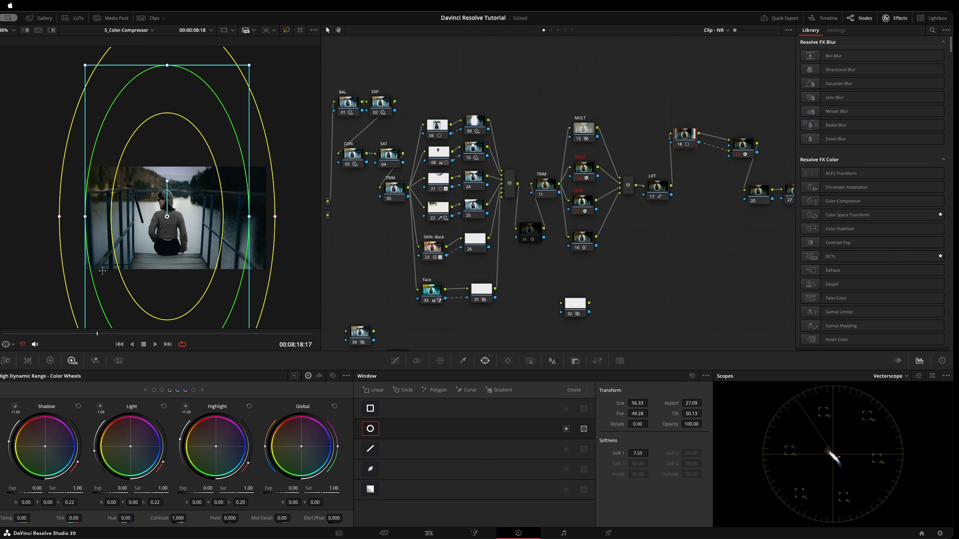
pyautogui.scroll(2, 102, 274)
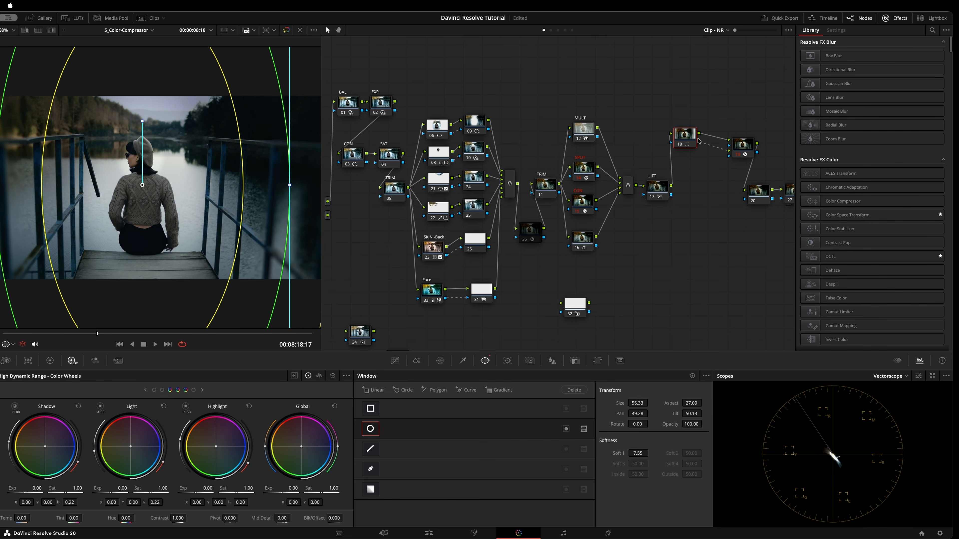
# Step: Lower node 19's Blur Strength to about 2.71 and compare the shot with the node bypassed and enabled
pyautogui.moveTo(689, 141); pyautogui.dragTo(740, 146)
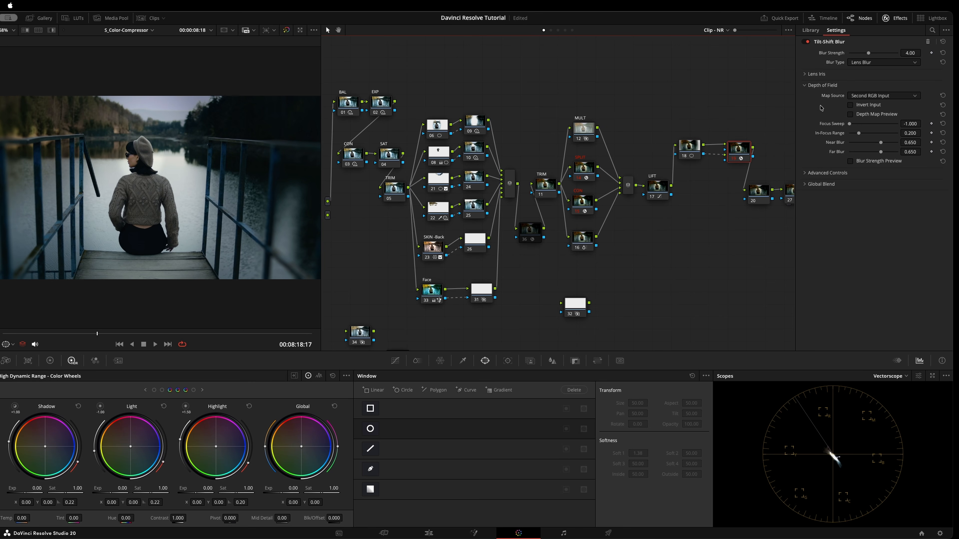
pyautogui.moveTo(869, 54); pyautogui.dragTo(862, 56)
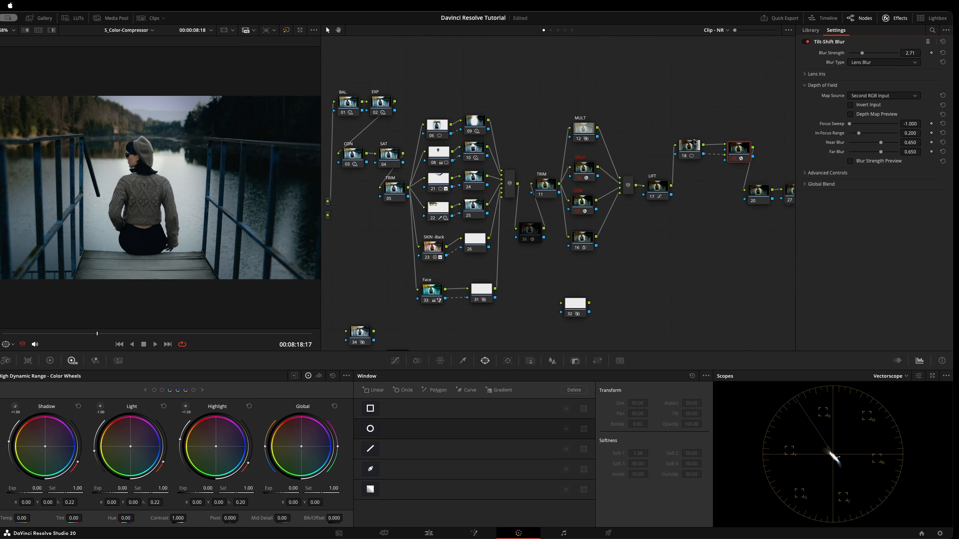
pyautogui.click(737, 147)
pyautogui.hotkey('ctrl', 'd')
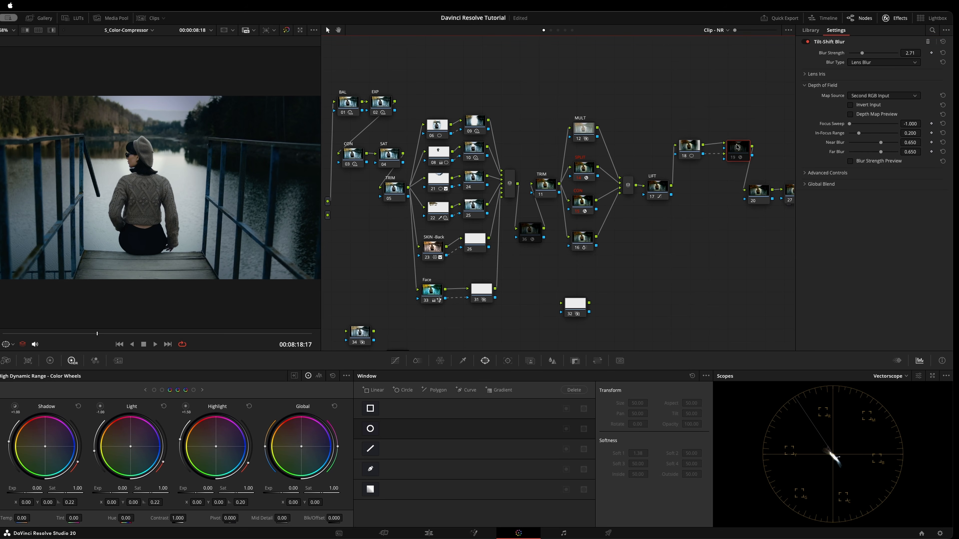
pyautogui.press('super+d')
pyautogui.press('super+d')
pyautogui.press('super+d')
pyautogui.press('super+d')
pyautogui.press('super+d')
# Step: Fine-tune the Tilt-Shift Blur's Blur Strength to 2.77 and save the project
pyautogui.moveTo(909, 53); pyautogui.dragTo(906, 53)
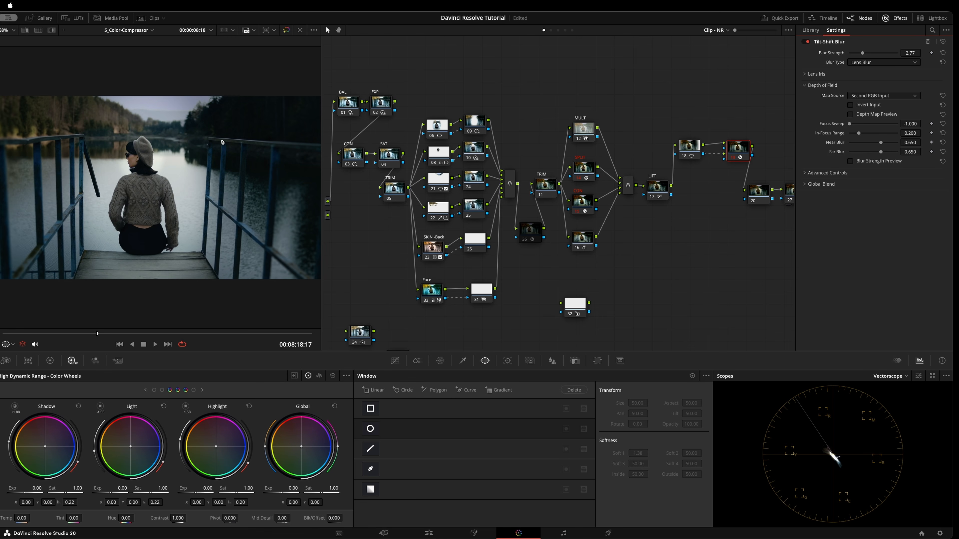
pyautogui.press('super+s')
# Step: Compare the shot at 00:00:25:20 with the Tilt-Shift Blur node repeatedly bypassed and enabled
pyautogui.moveTo(97, 334); pyautogui.dragTo(289, 333)
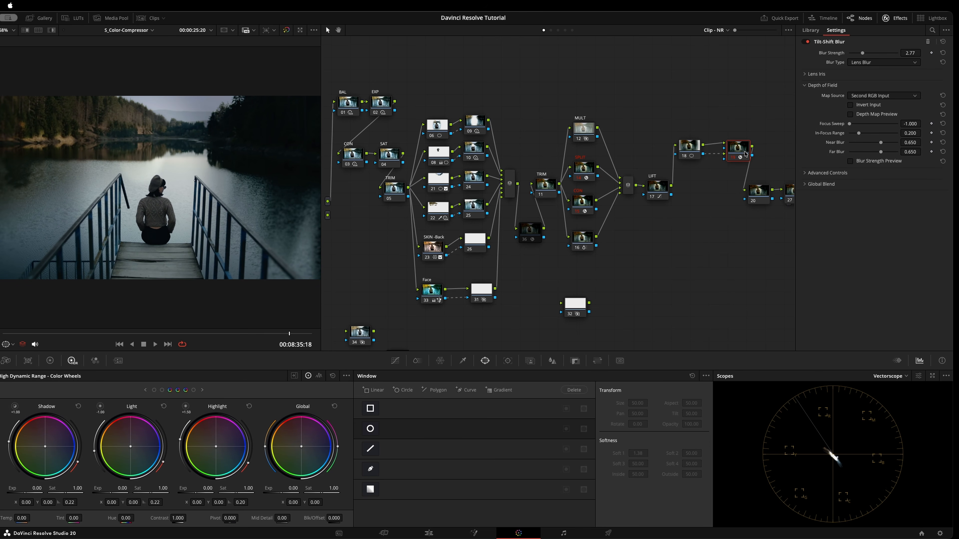
pyautogui.moveTo(741, 146); pyautogui.dragTo(742, 146)
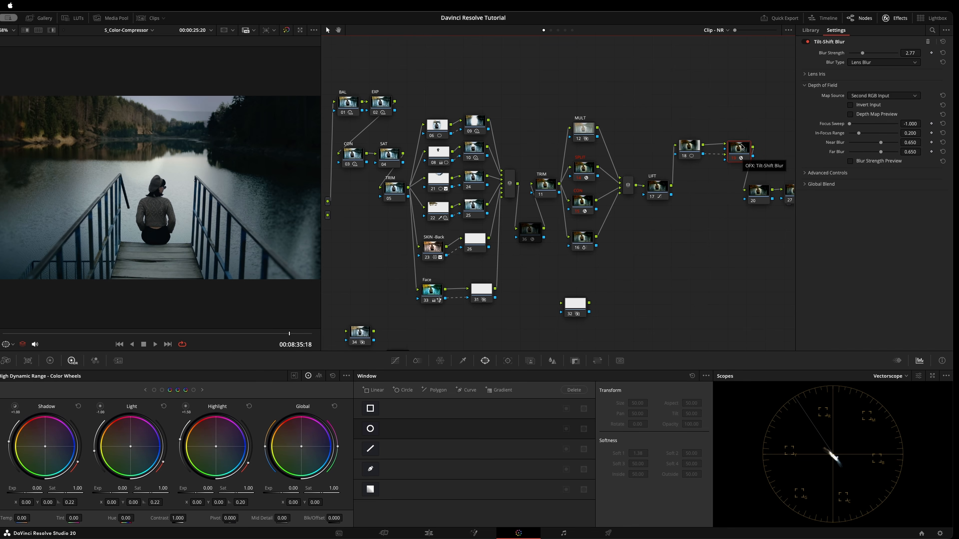
pyautogui.hotkey('ctrl', 'd')
pyautogui.hotkey('ctrl', 'd')
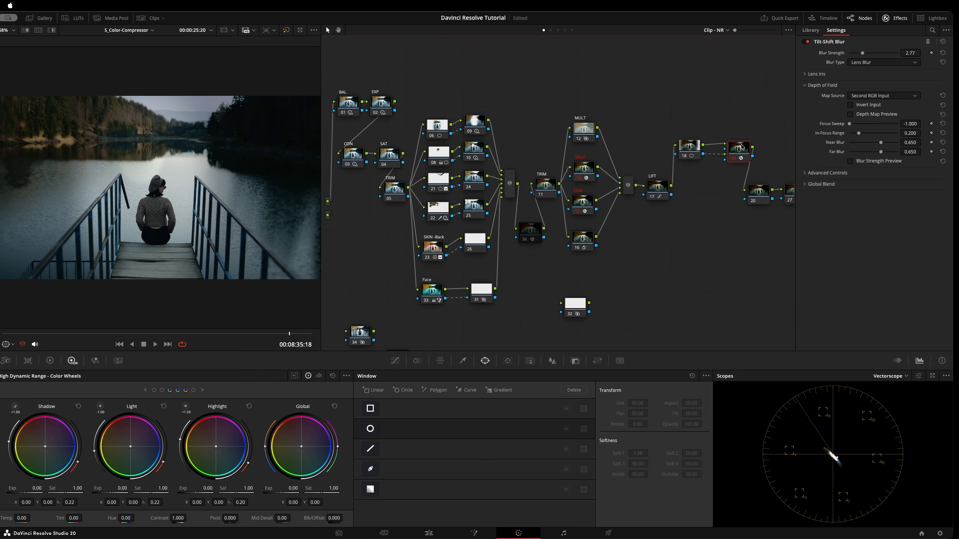
pyautogui.hotkey('ctrl', 'd')
pyautogui.hotkey('ctrl', 'd')
pyautogui.hotkey('ctrl', 'd')
pyautogui.hotkey('ctrl', 'd')
pyautogui.hotkey('ctrl', 'd')
pyautogui.hotkey('ctrl', 'd')
pyautogui.hotkey('ctrl', 'd')
pyautogui.hotkey('ctrl', 'd')
# Step: Review how node 18's circle window frames the woman at the end of the clip and near its start
pyautogui.click(678, 152)
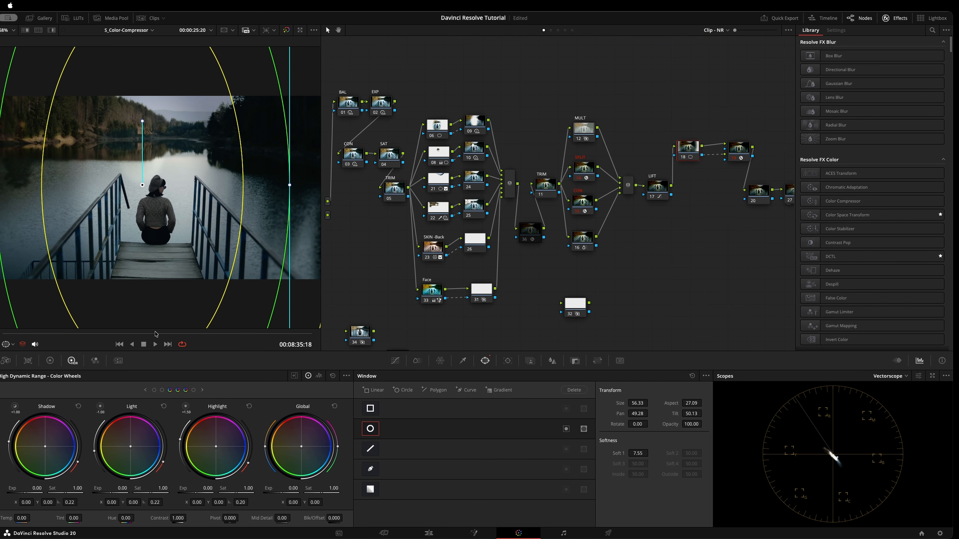
pyautogui.moveTo(145, 333); pyautogui.dragTo(346, 287)
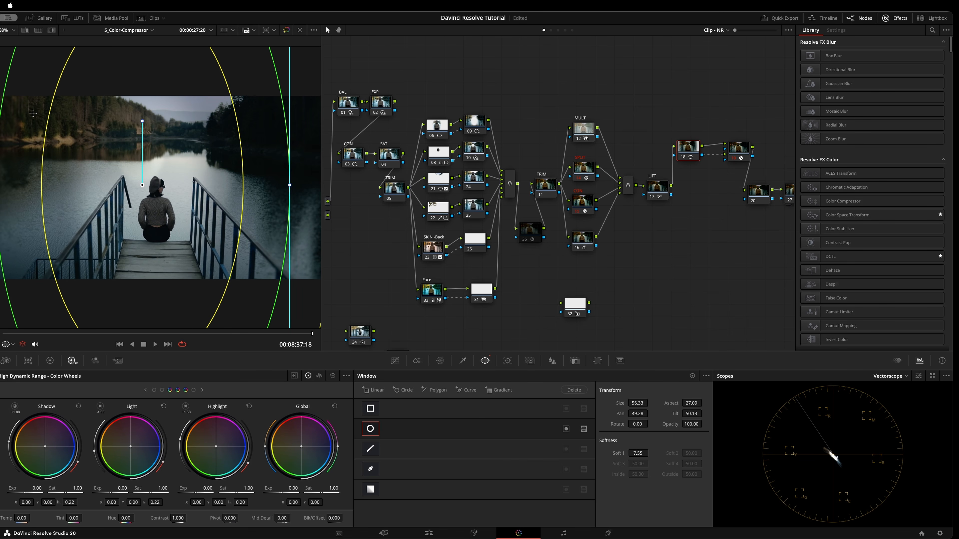
pyautogui.moveTo(114, 337); pyautogui.dragTo(15, 337)
# Step: Add a standalone corrector node below the Tilt-Shift Blur branch and feed it from the LIFT node's output
pyautogui.moveTo(739, 146); pyautogui.dragTo(731, 157)
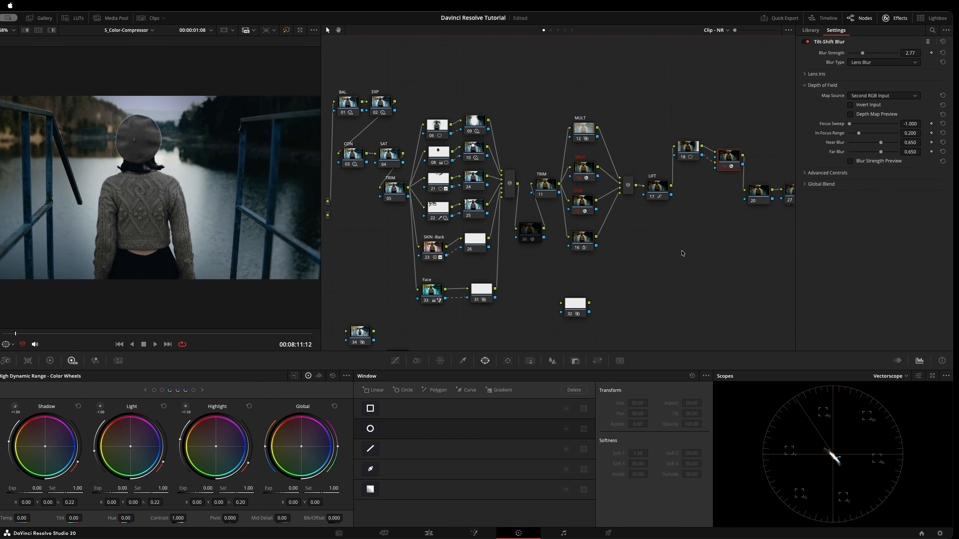
pyautogui.moveTo(734, 160); pyautogui.dragTo(736, 151)
pyautogui.rightClick(694, 254)
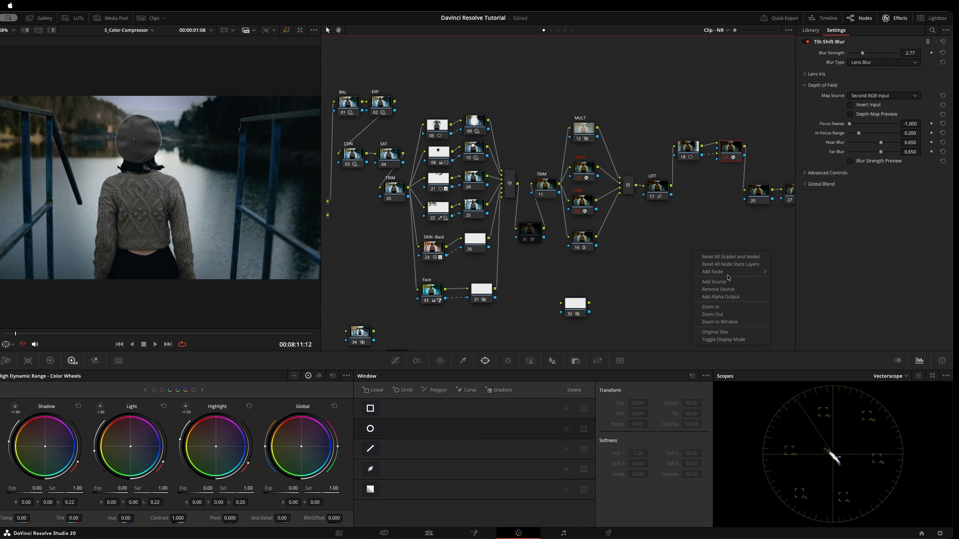
pyautogui.moveTo(730, 274)
pyautogui.click(660, 277)
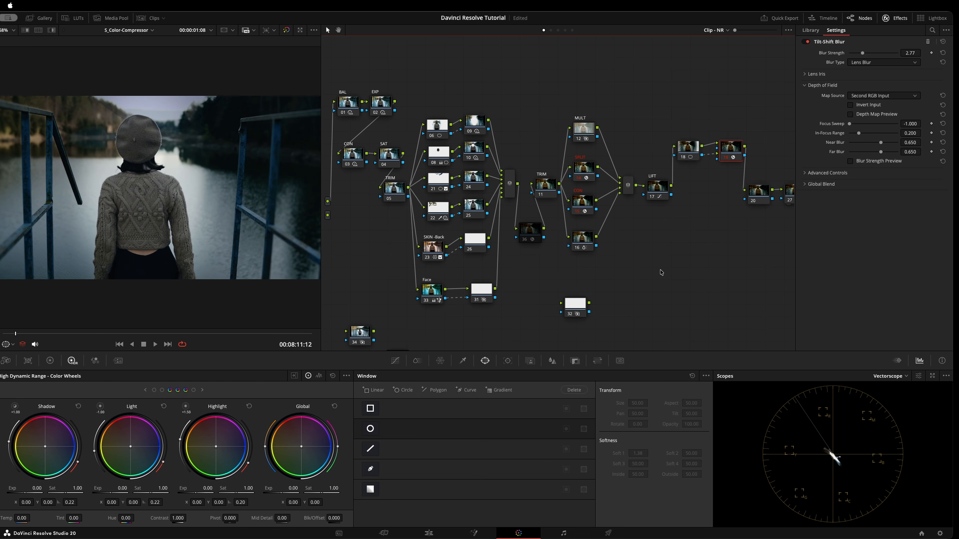
pyautogui.rightClick(680, 262)
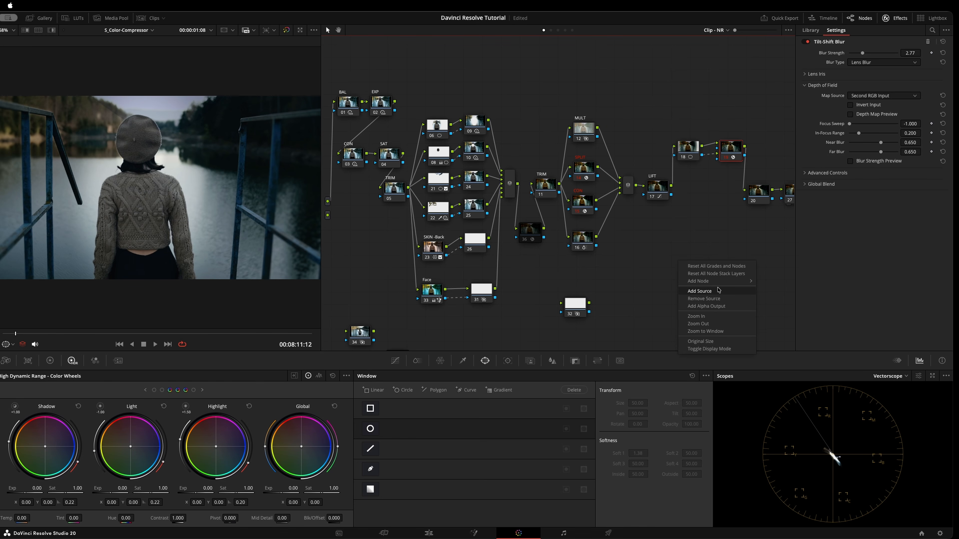
pyautogui.moveTo(722, 283)
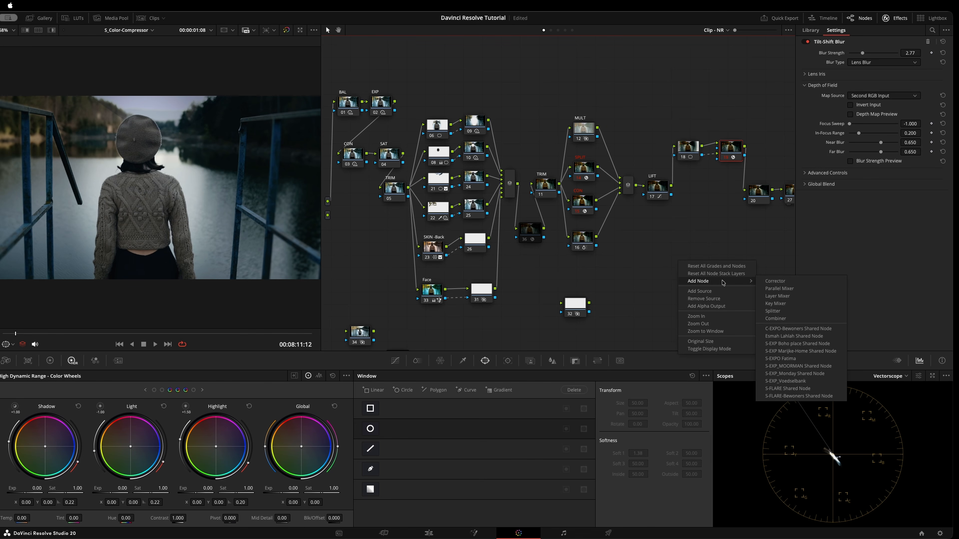
pyautogui.click(783, 282)
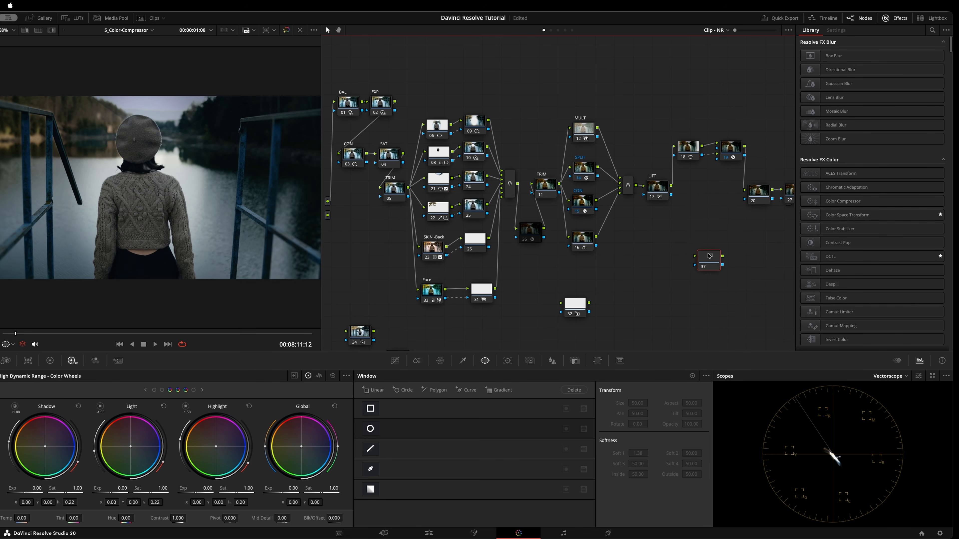
pyautogui.moveTo(671, 186); pyautogui.dragTo(706, 239)
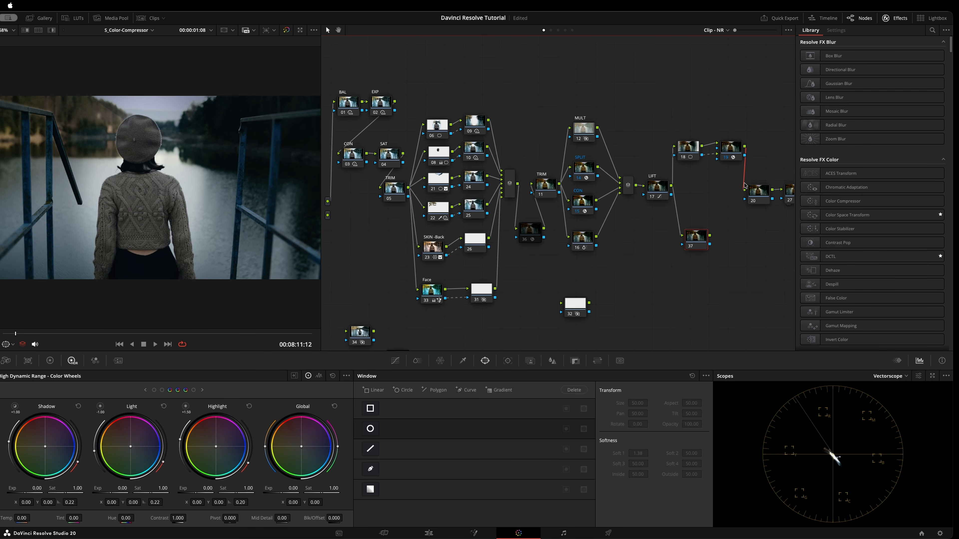
# Step: Detach the Tilt-Shift Blur branch from node 20, move it higher in the graph, and route node 37 into node 20 instead
pyautogui.press('Delete')
pyautogui.moveTo(684, 109); pyautogui.dragTo(725, 148)
pyautogui.moveTo(727, 152); pyautogui.dragTo(725, 130)
pyautogui.moveTo(710, 235); pyautogui.dragTo(744, 191)
pyautogui.click(698, 236)
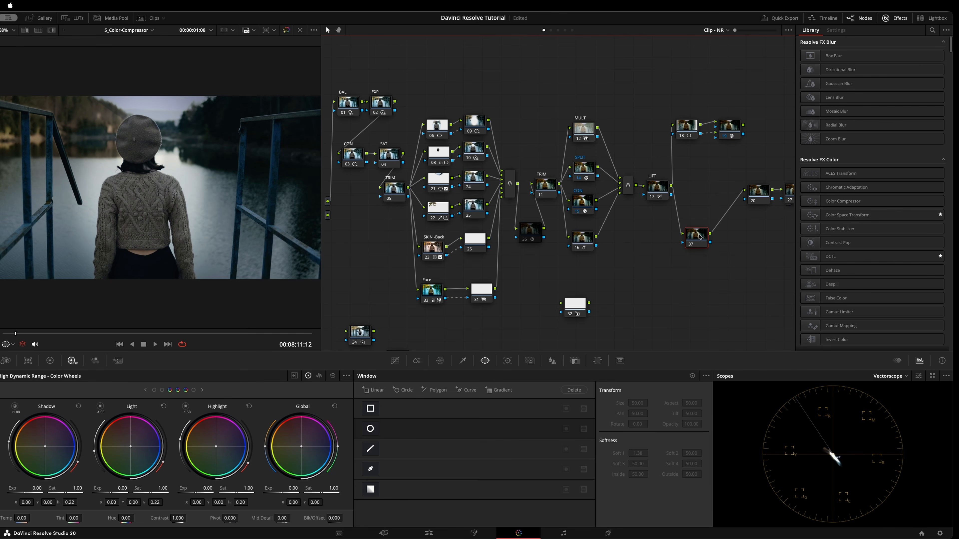
# Step: Add a serial node after node 37 and apply the S_FreeLens effect to it
pyautogui.hotkey('shift', 'space')
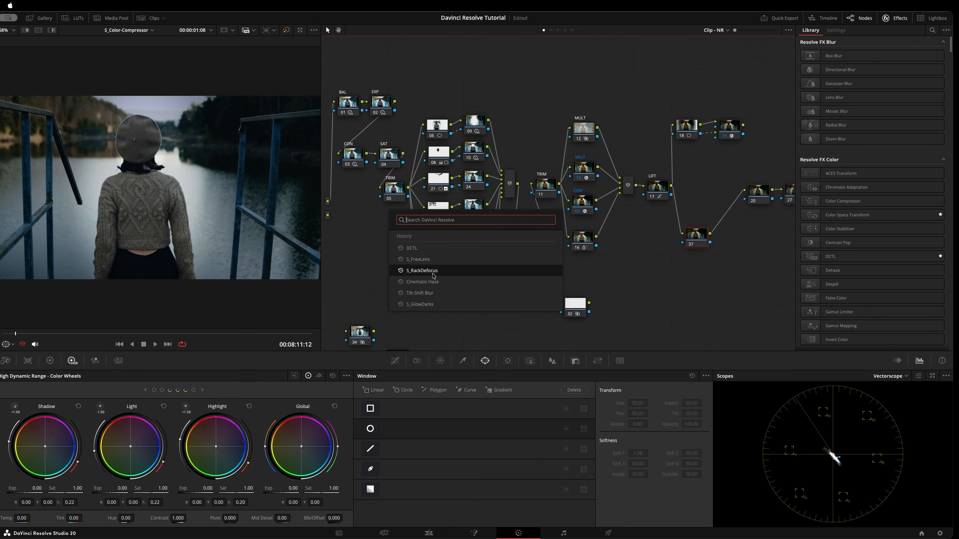
pyautogui.click(691, 286)
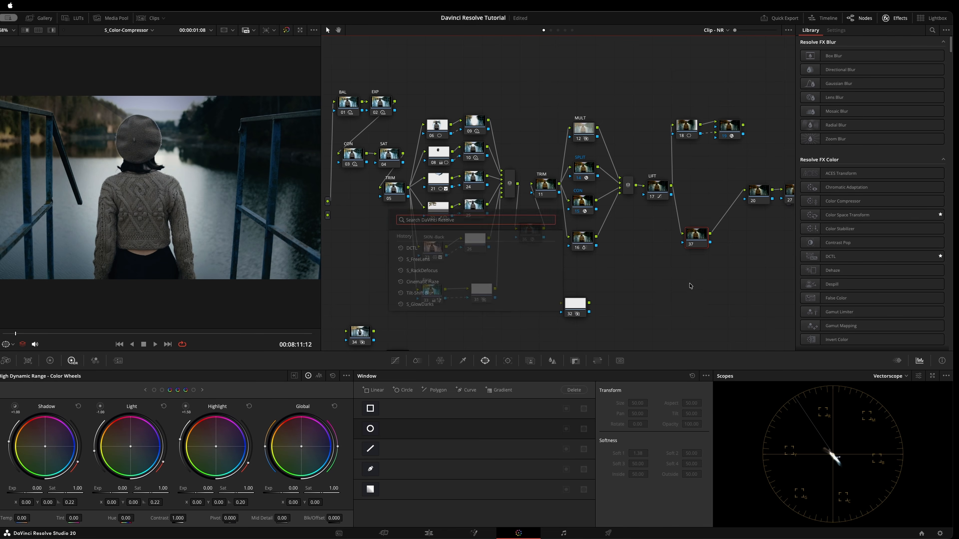
pyautogui.moveTo(696, 238); pyautogui.dragTo(685, 241)
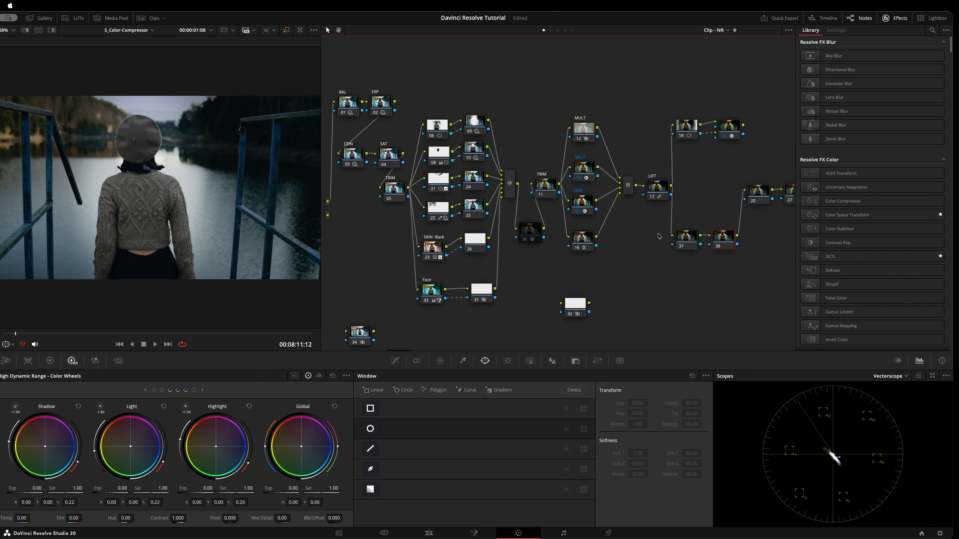
pyautogui.hotkey('alt', 's')
pyautogui.click(727, 240)
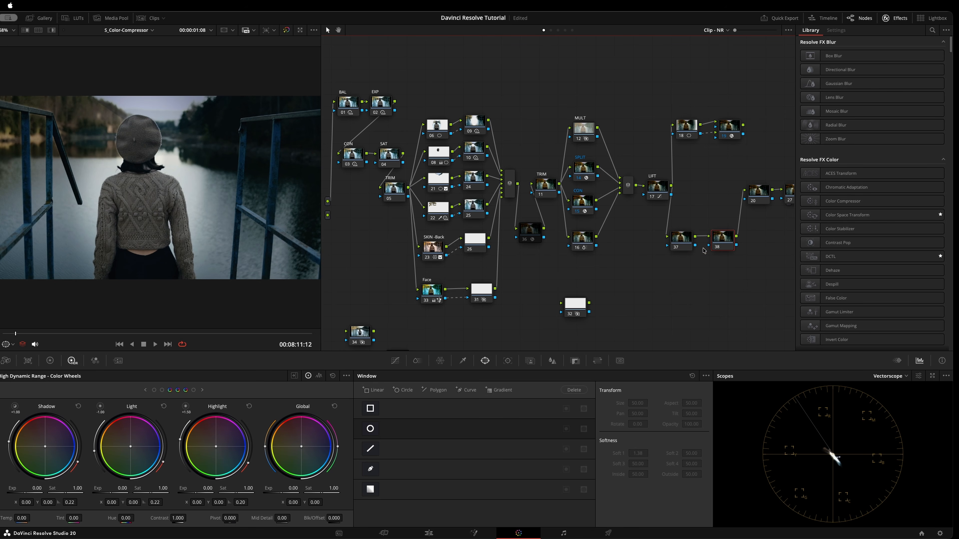
pyautogui.hotkey('shift', 'space')
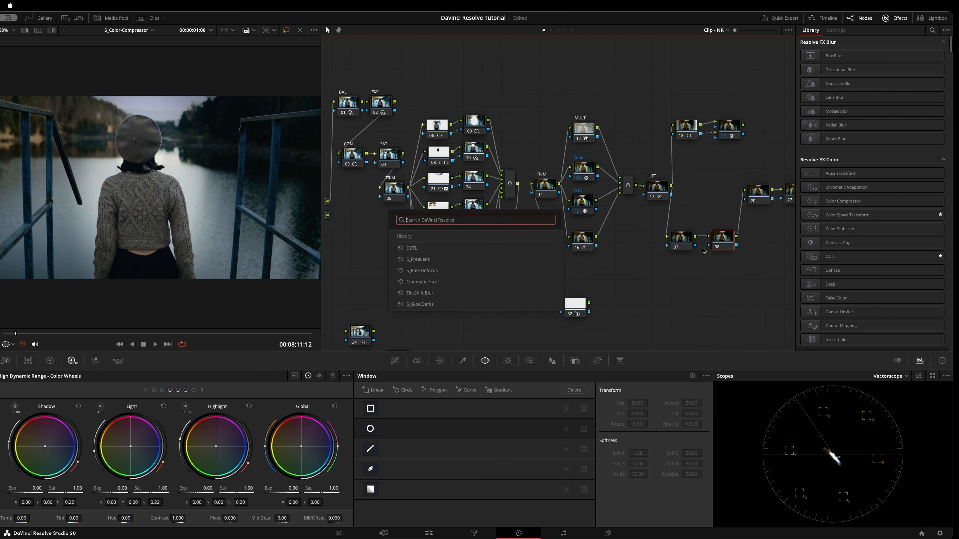
pyautogui.click(439, 262)
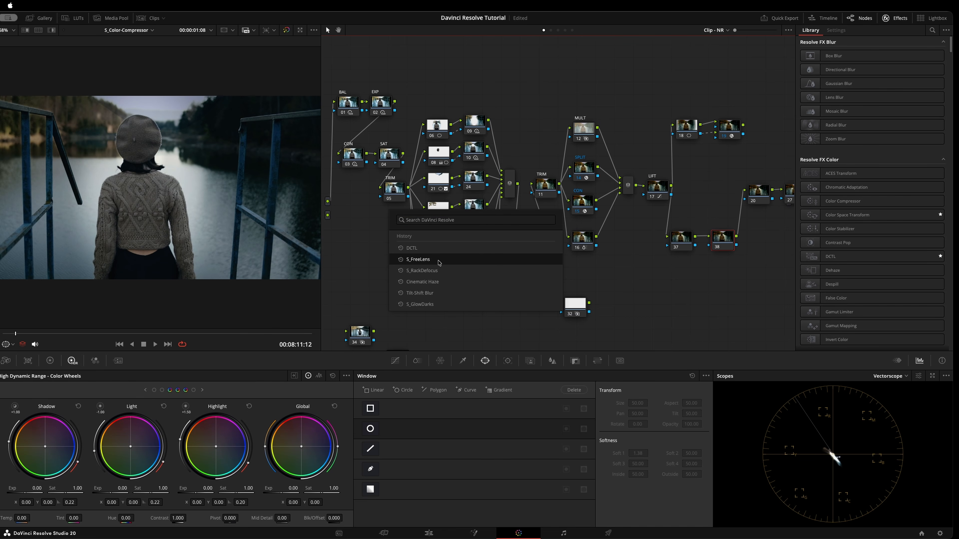
pyautogui.click(426, 238)
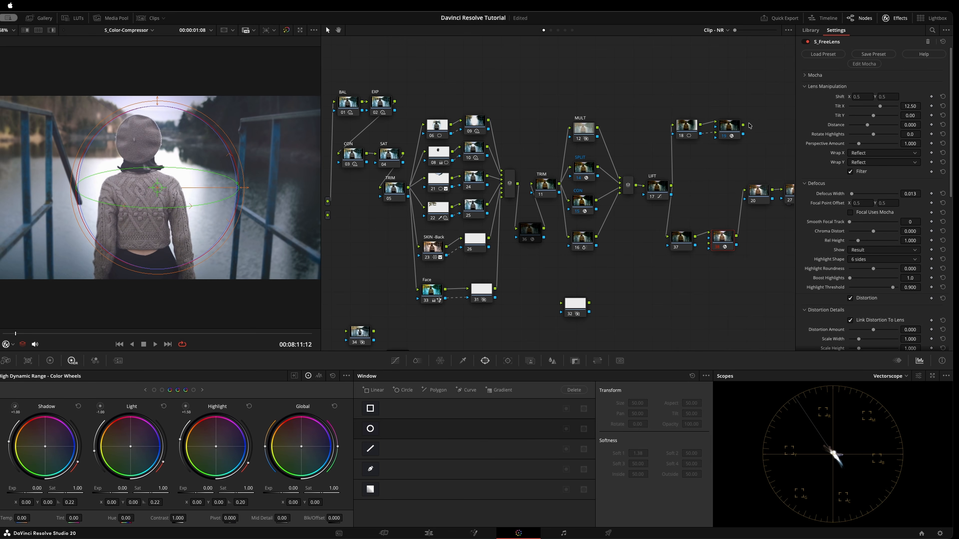
# Step: Compare the settings of the Tilt-Shift Blur node with those of the S_FreeLens node
pyautogui.click(733, 129)
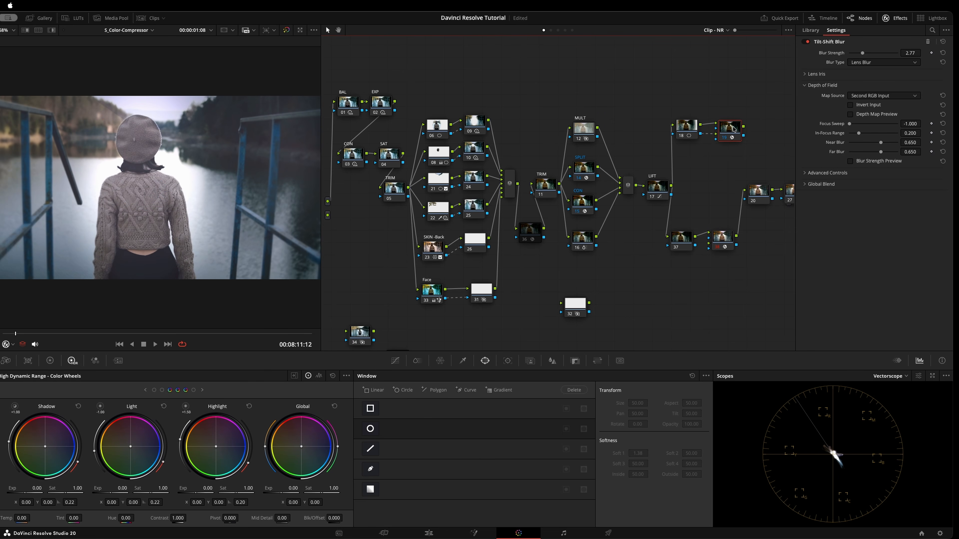
pyautogui.click(725, 238)
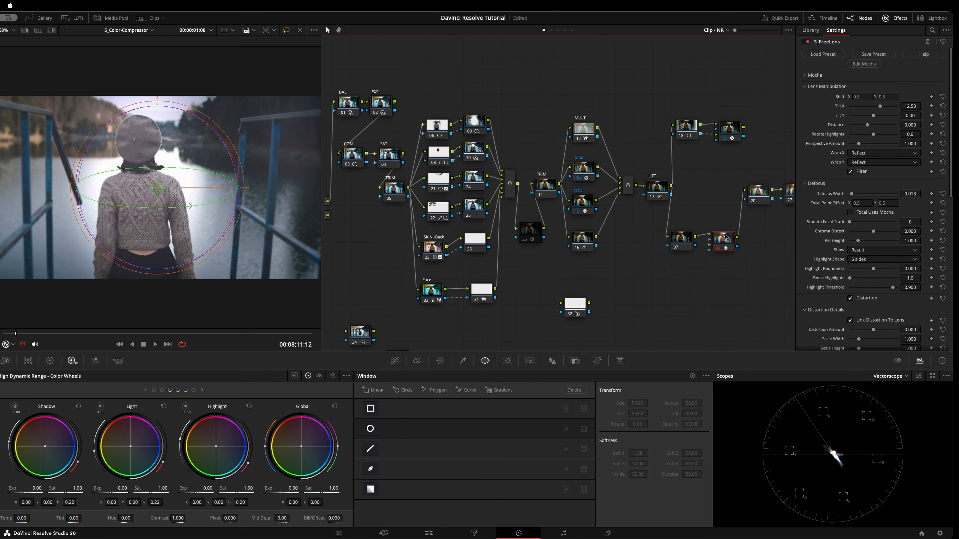
pyautogui.click(731, 133)
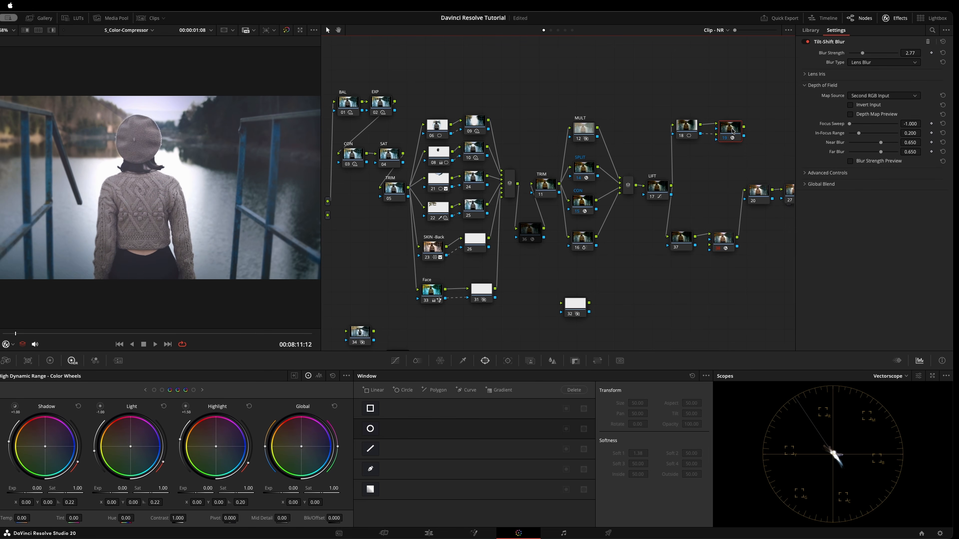
pyautogui.click(724, 240)
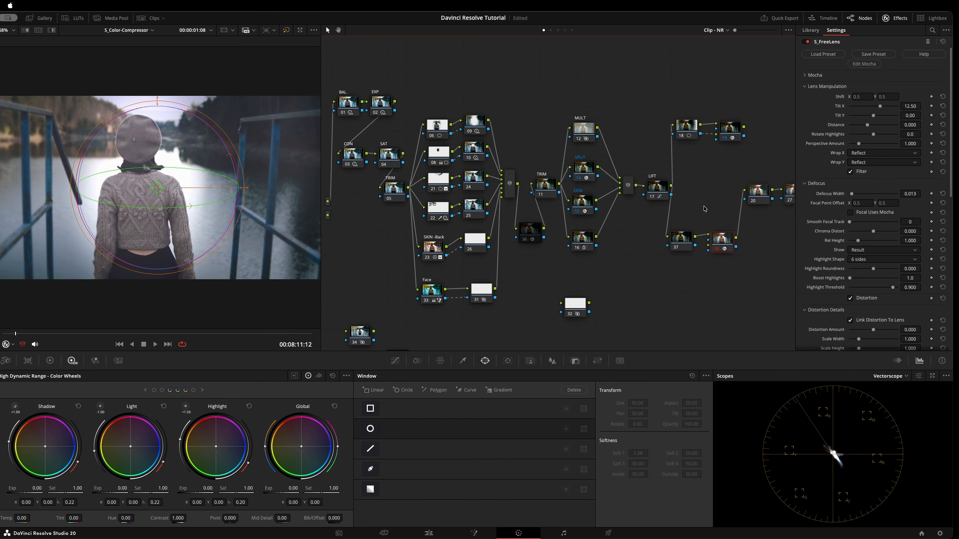
# Step: Set S_FreeLens Tilt X to -2.44, Tilt Y to -1.05 and Defocus Width to 0.149
pyautogui.moveTo(880, 109); pyautogui.dragTo(865, 104)
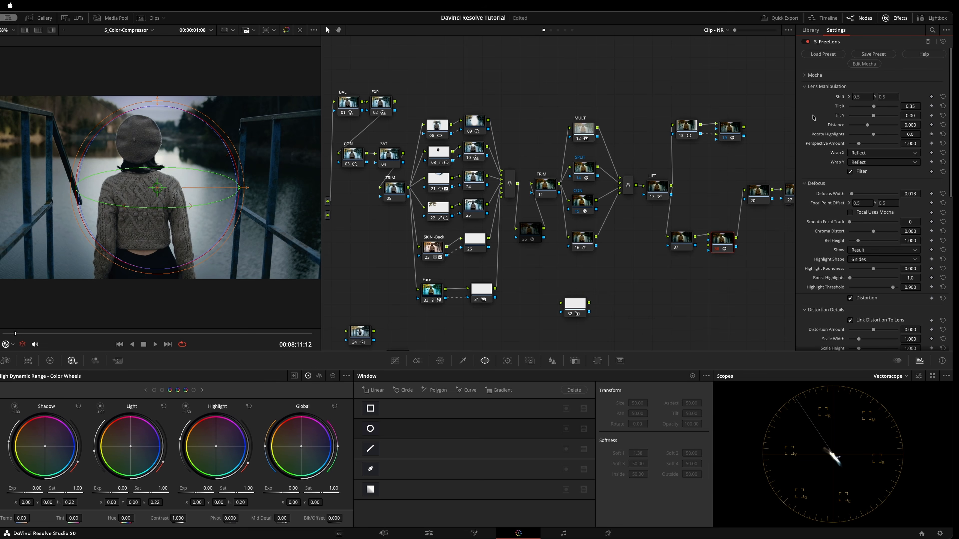
pyautogui.moveTo(874, 109)
pyautogui.mouseDown()
pyautogui.moveTo(880, 120)
pyautogui.moveTo(872, 116)
pyautogui.mouseUp()
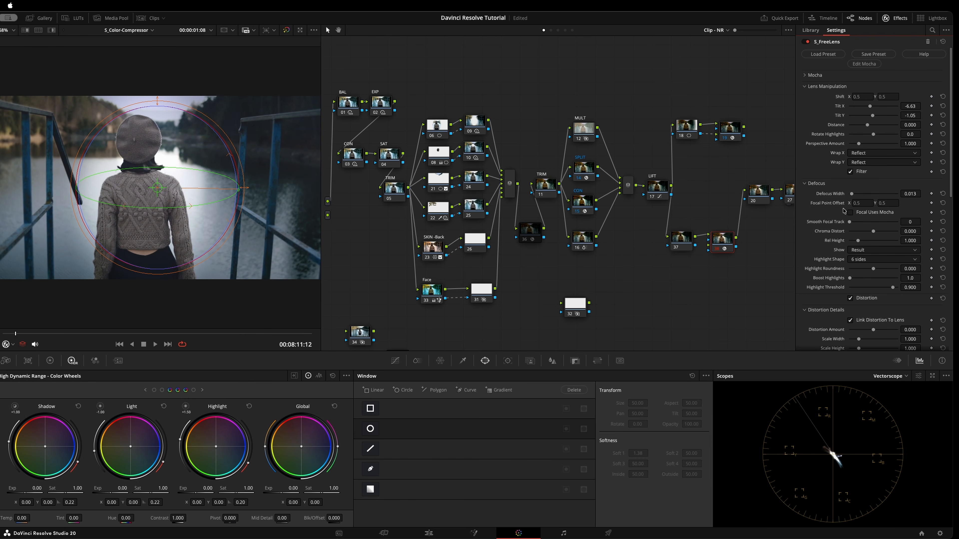
pyautogui.moveTo(853, 196); pyautogui.dragTo(866, 196)
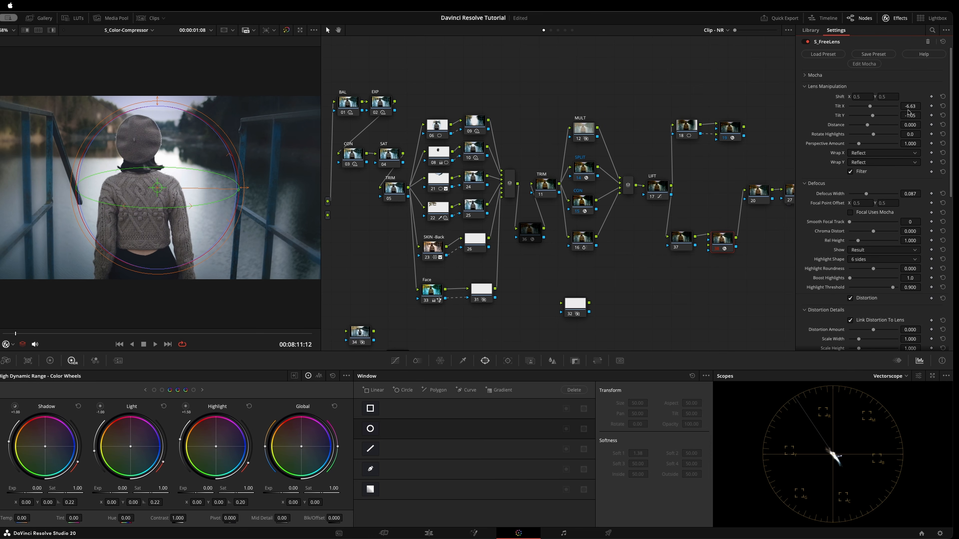
pyautogui.moveTo(868, 108); pyautogui.dragTo(871, 107)
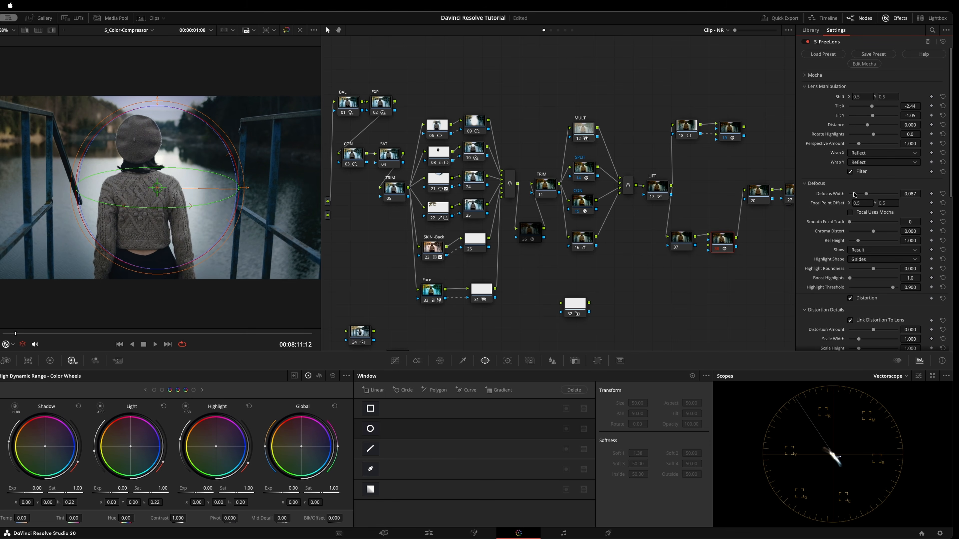
pyautogui.moveTo(867, 195); pyautogui.dragTo(877, 194)
# Step: Go to the frame at 00:00:09:26 and hide the S_FreeLens on-screen overlay in the viewer
pyautogui.click(91, 334)
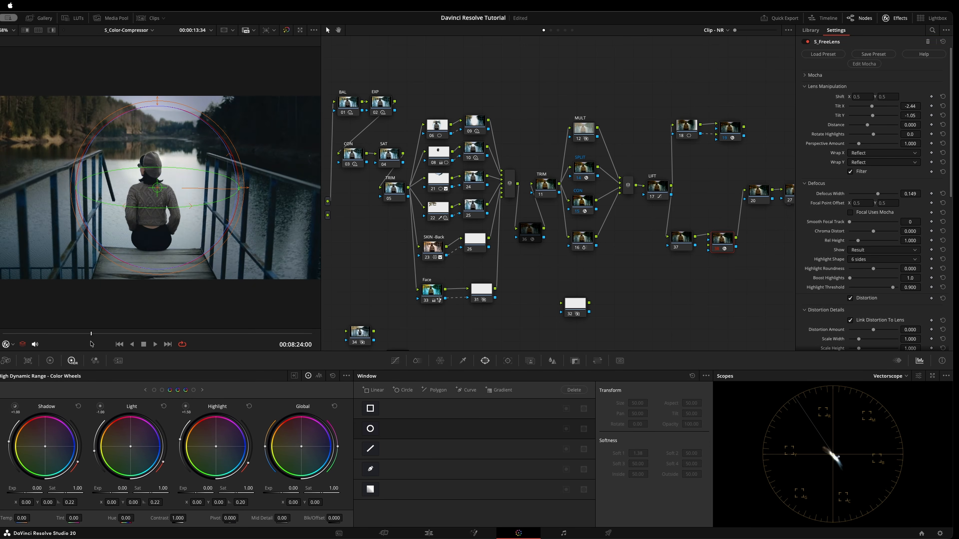
pyautogui.moveTo(91, 344); pyautogui.dragTo(110, 340)
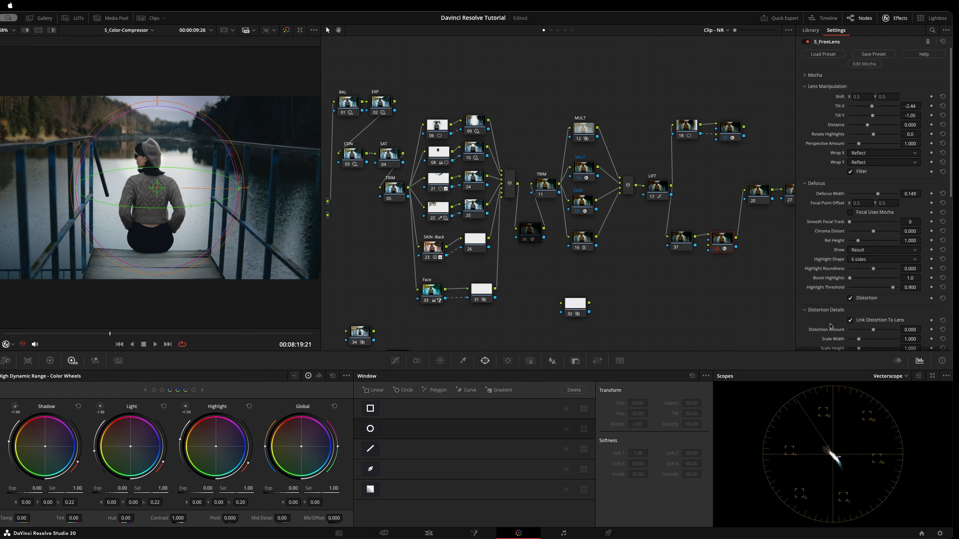
pyautogui.scroll(-15, 830, 302)
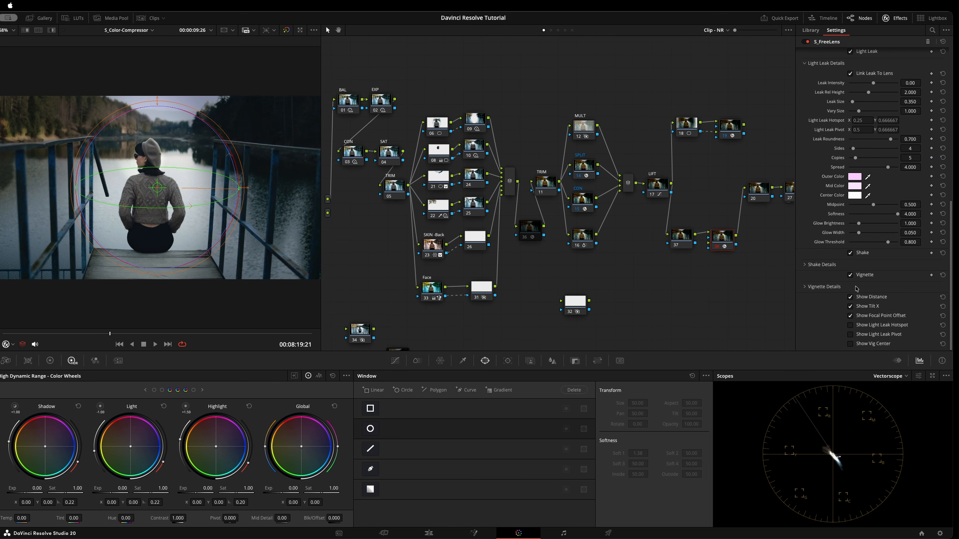
pyautogui.click(848, 298)
pyautogui.click(849, 315)
pyautogui.click(13, 344)
pyautogui.click(15, 364)
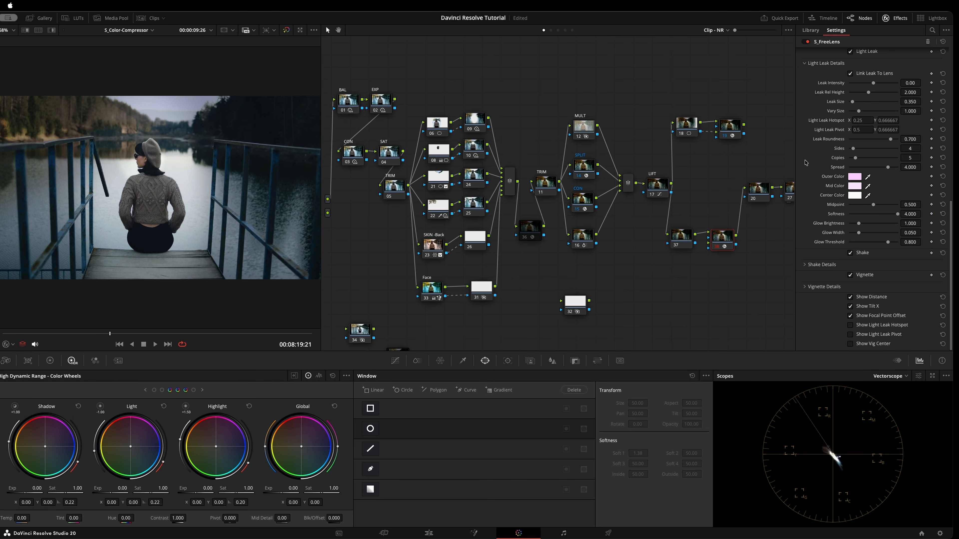
# Step: Refine S_FreeLens with Defocus Width 0.074, Tilt X -0.35, Distance 0.010 and Rotate Highlights -1.4
pyautogui.scroll(10, 805, 162)
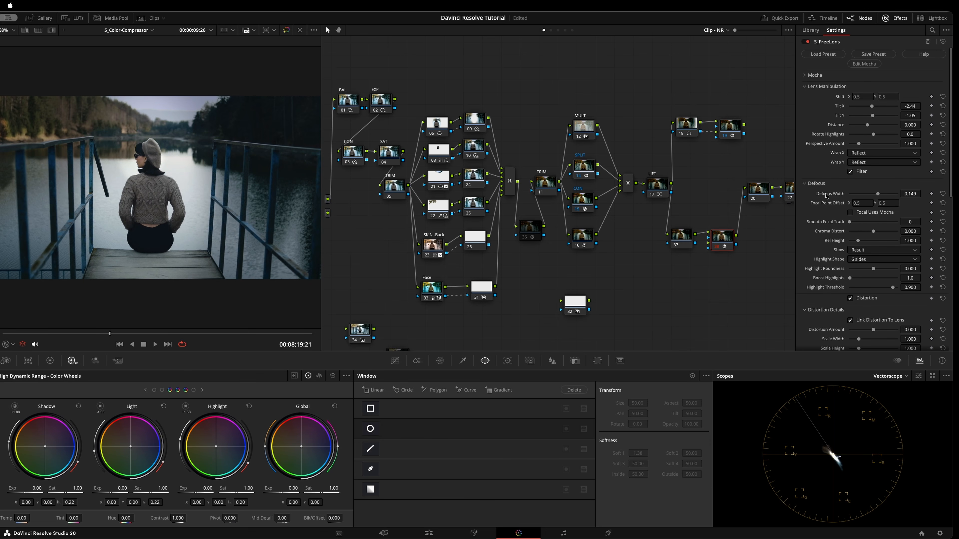
pyautogui.moveTo(878, 196)
pyautogui.mouseDown()
pyautogui.moveTo(854, 196)
pyautogui.moveTo(864, 195)
pyautogui.mouseUp()
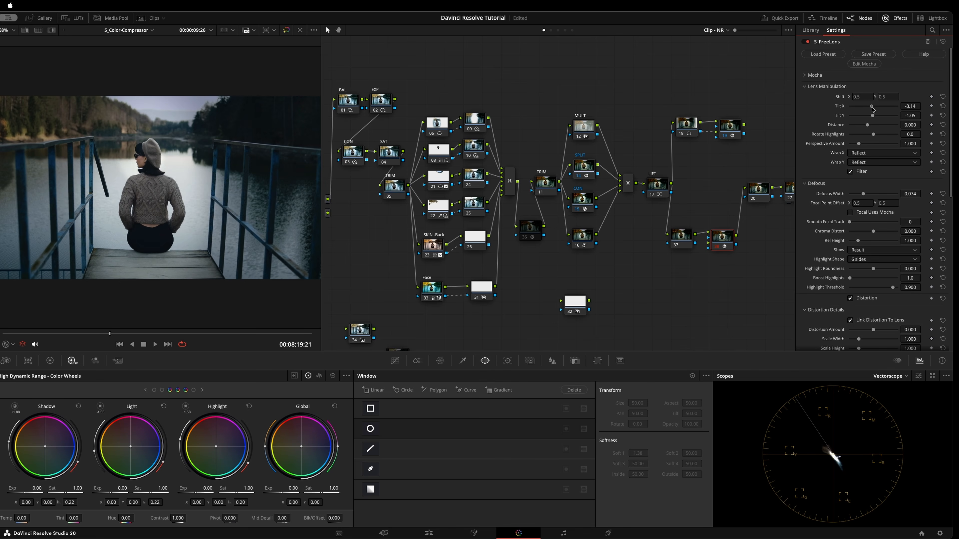
pyautogui.moveTo(872, 110); pyautogui.dragTo(872, 109)
pyautogui.moveTo(872, 135); pyautogui.dragTo(868, 128)
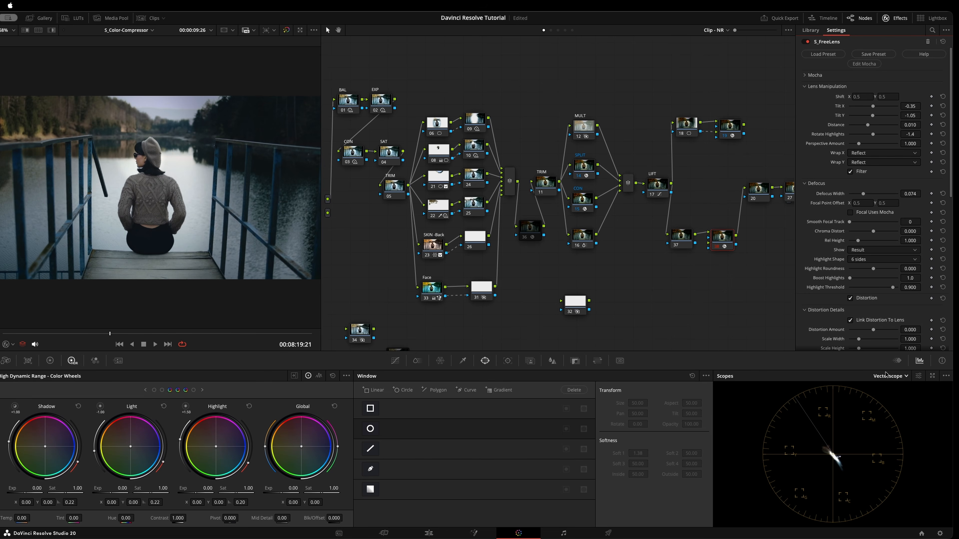
# Step: Set the S_FreeLens Distortion Amount to -0.078
pyautogui.click(898, 362)
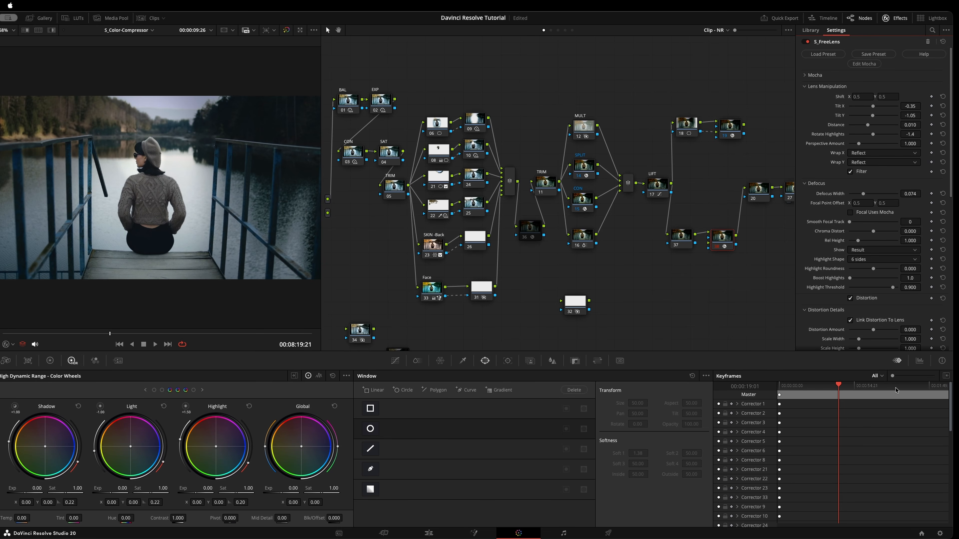
pyautogui.click(920, 361)
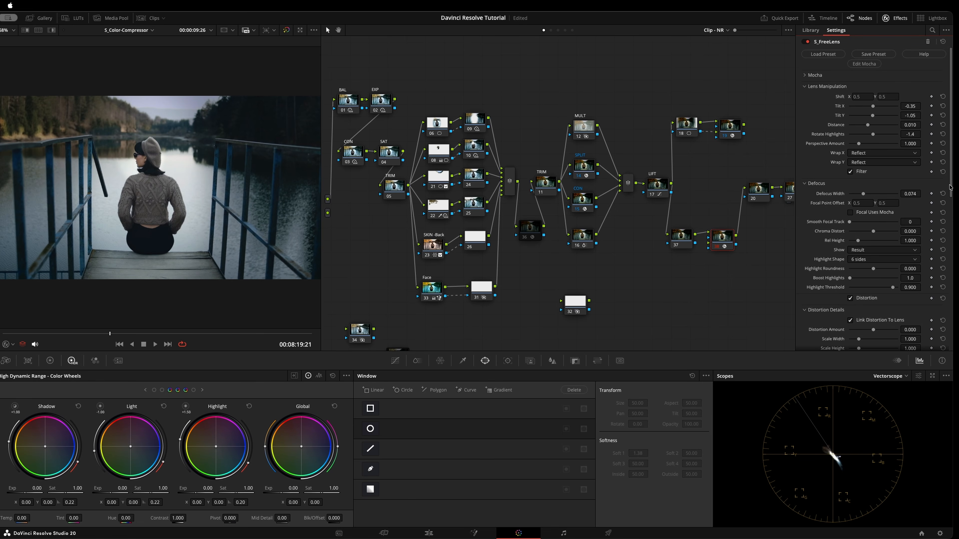
pyautogui.scroll(-8, 944, 188)
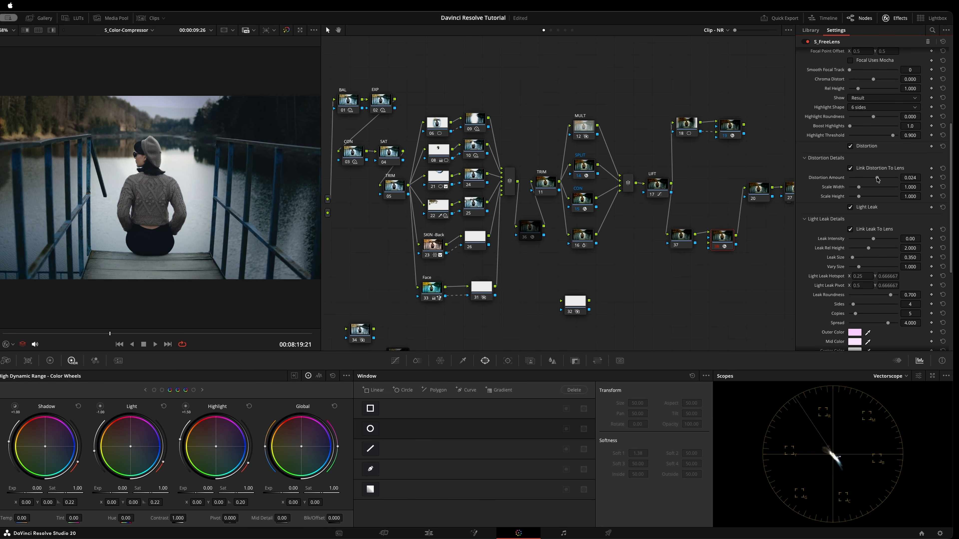
pyautogui.moveTo(875, 179); pyautogui.dragTo(861, 179)
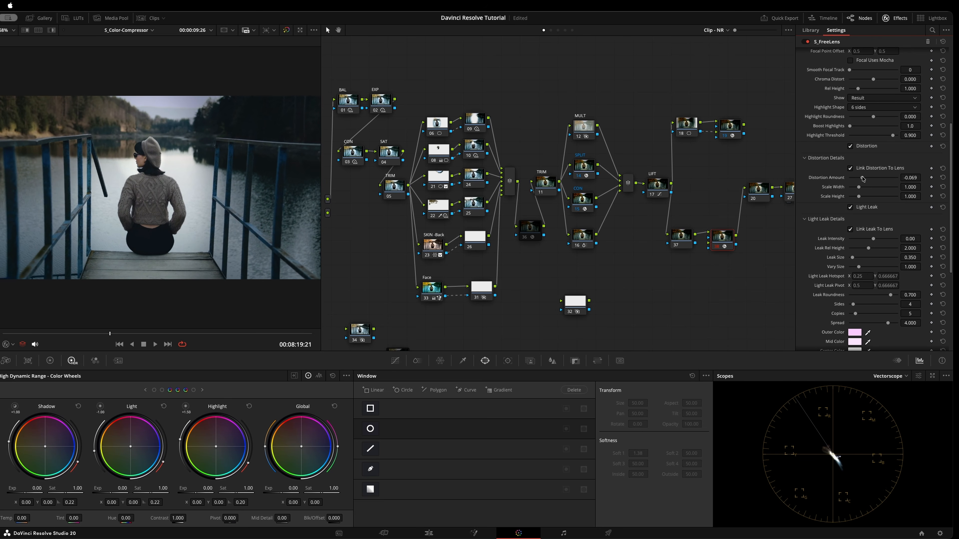
# Step: Compare the frame at 00:00:17:38 with and without the S_FreeLens node, and go to the frame at 00:00:12:36
pyautogui.moveTo(109, 334); pyautogui.dragTo(205, 335)
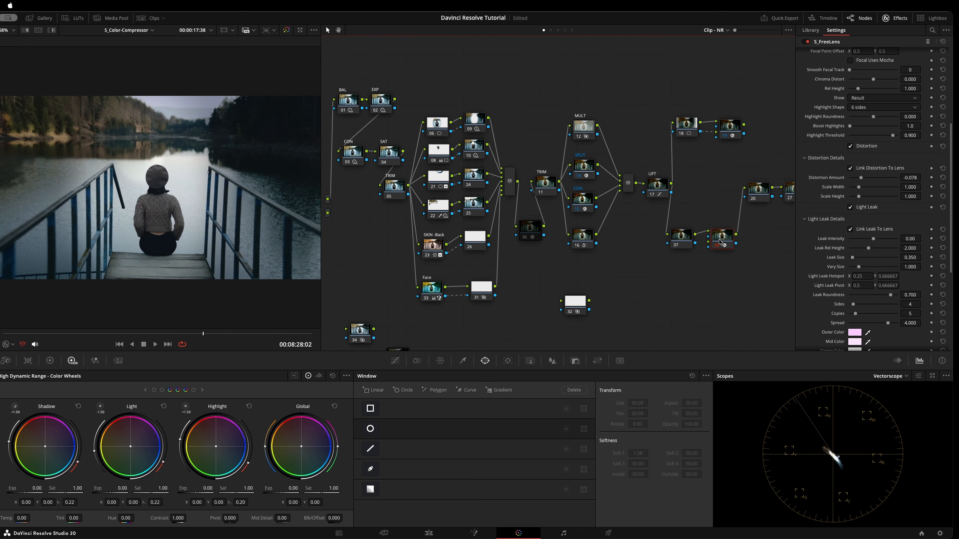
pyautogui.hotkey('ctrl', 'd')
pyautogui.hotkey('ctrl', 'd')
pyautogui.hotkey('ctrl', 'd')
pyautogui.hotkey('ctrl', 'd')
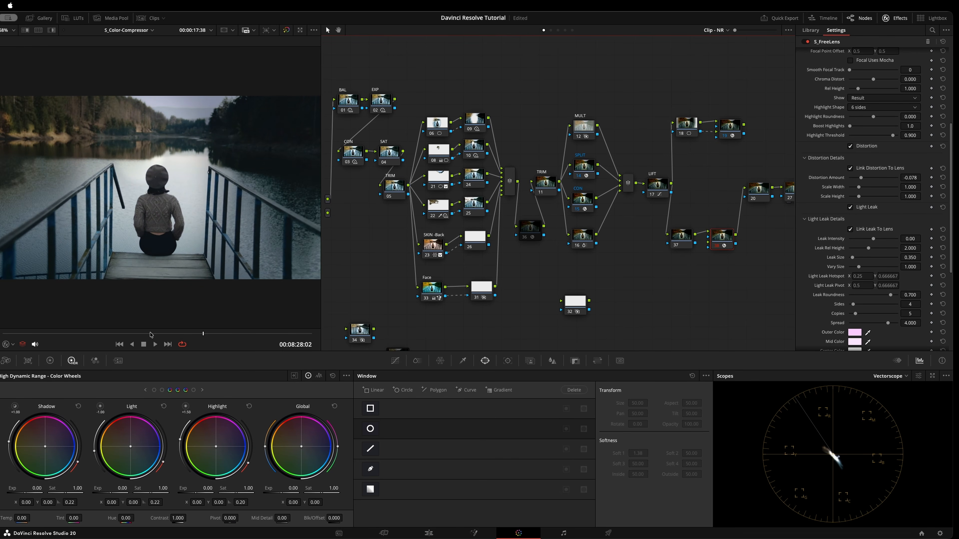
pyautogui.moveTo(177, 335); pyautogui.dragTo(146, 334)
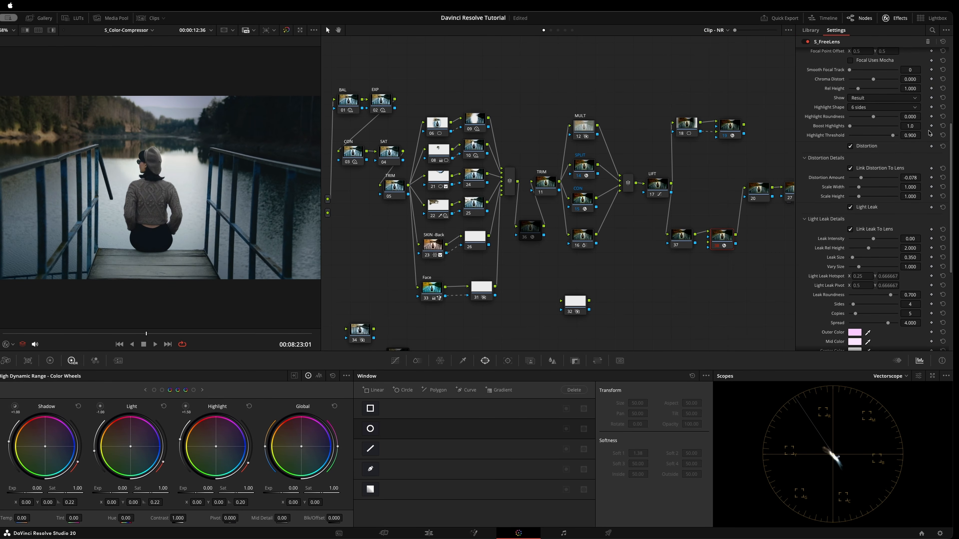
# Step: Try S_FreeLens Tilt X at -1.05 and at its default, and return it to -0.35
pyautogui.scroll(5, 858, 97)
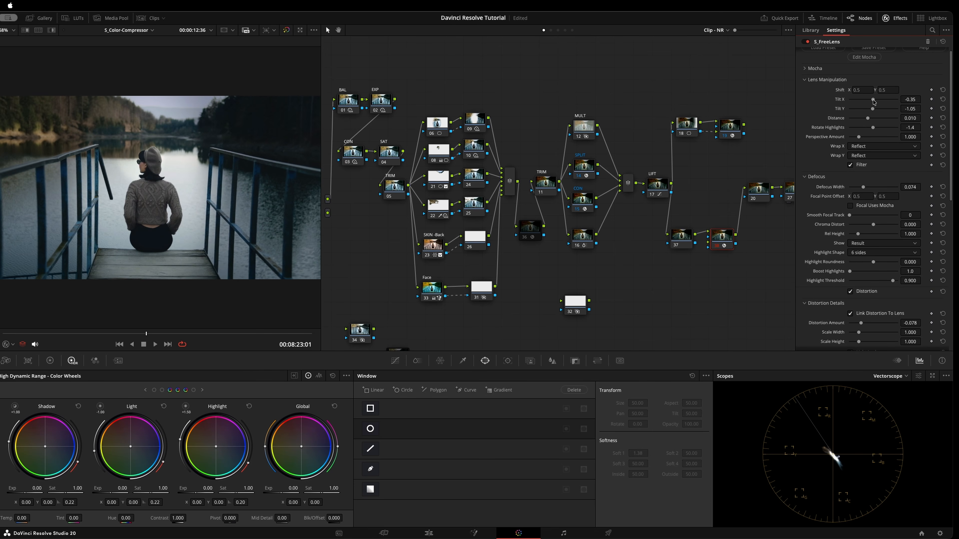
pyautogui.moveTo(873, 100); pyautogui.dragTo(873, 99)
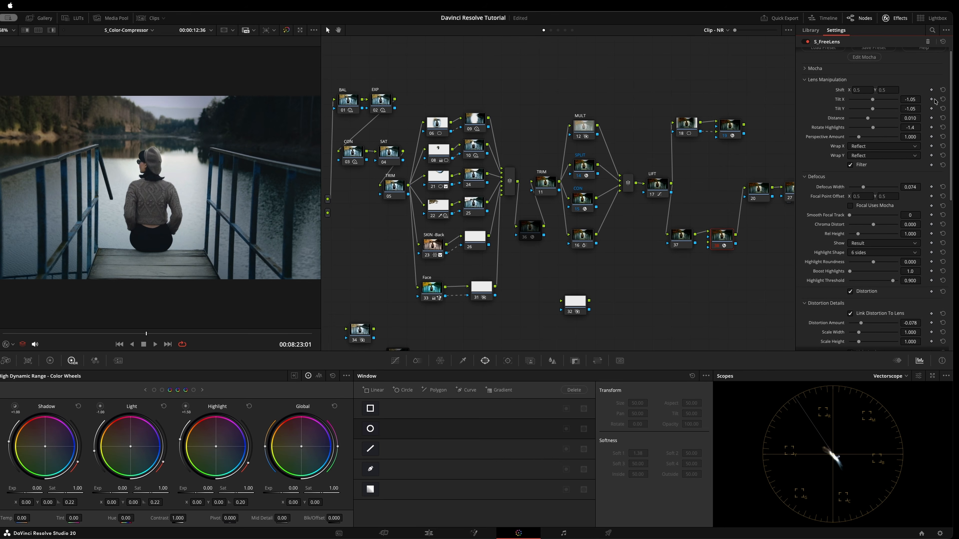
pyautogui.click(942, 99)
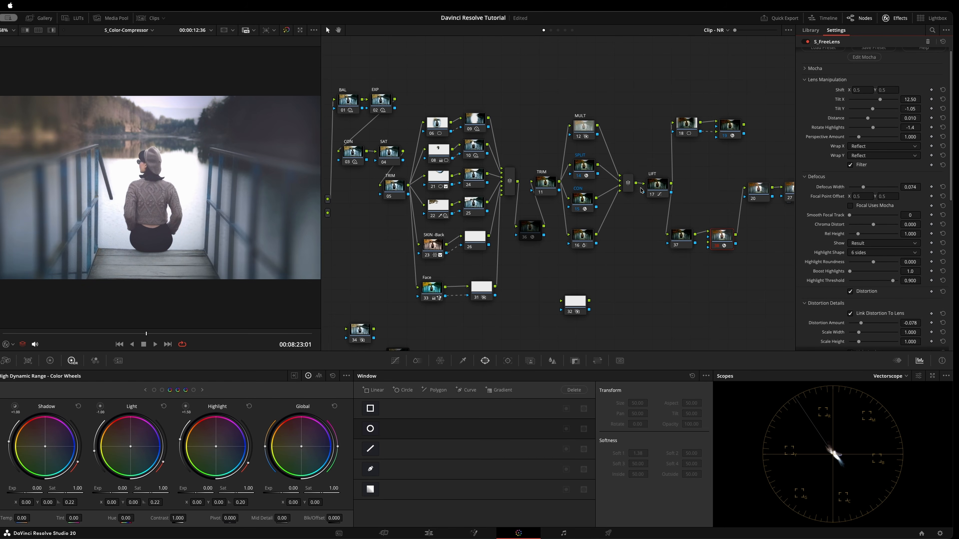
pyautogui.moveTo(880, 100); pyautogui.dragTo(874, 101)
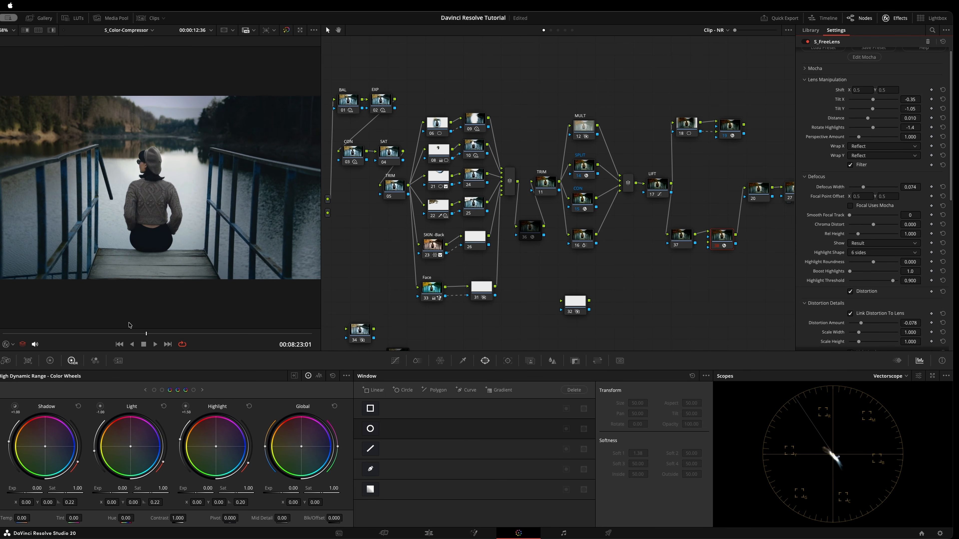
# Step: At the frame 00:00:02:40, set S_FreeLens Defocus Width to 0.076 and Distance to -0.009
pyautogui.moveTo(146, 335); pyautogui.dragTo(34, 321)
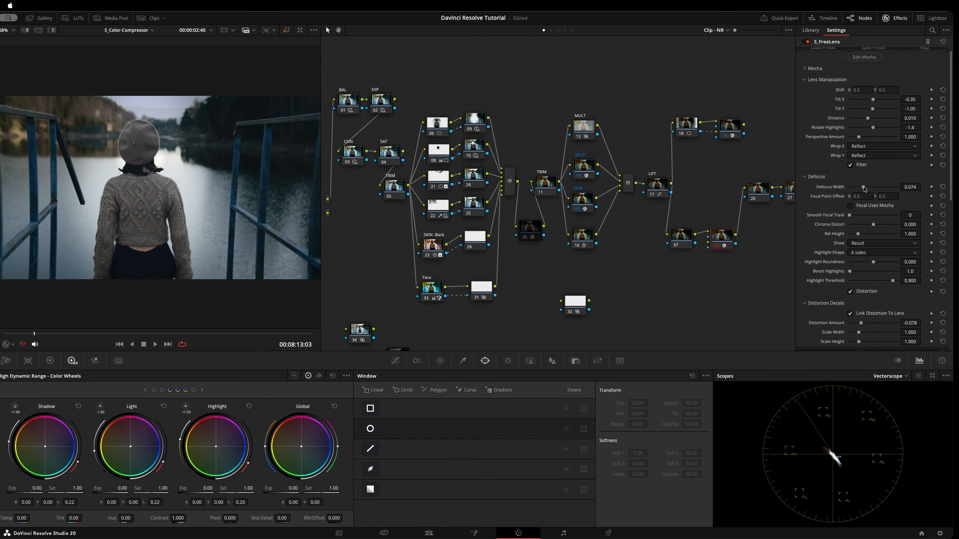
pyautogui.moveTo(864, 189); pyautogui.dragTo(864, 190)
pyautogui.moveTo(950, 201); pyautogui.dragTo(872, 239)
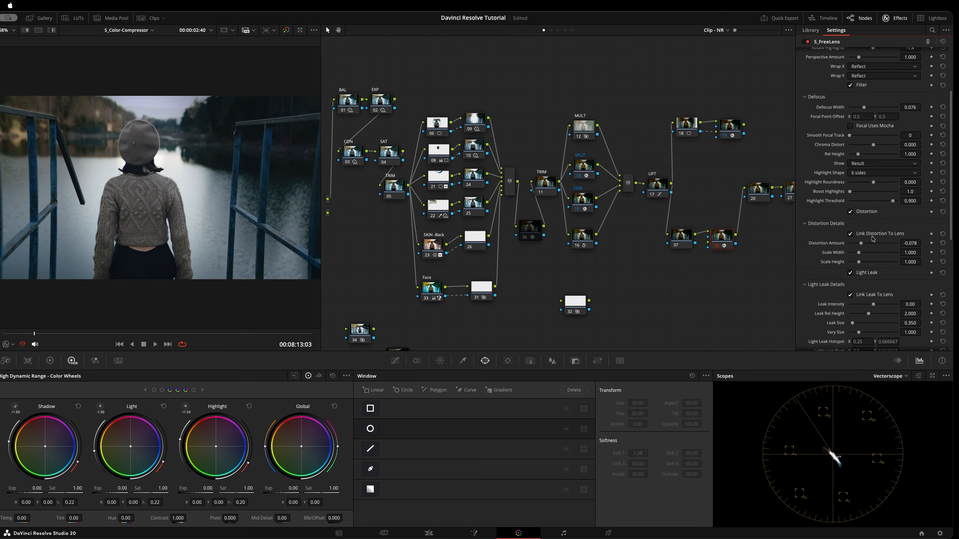
pyautogui.scroll(5, 872, 212)
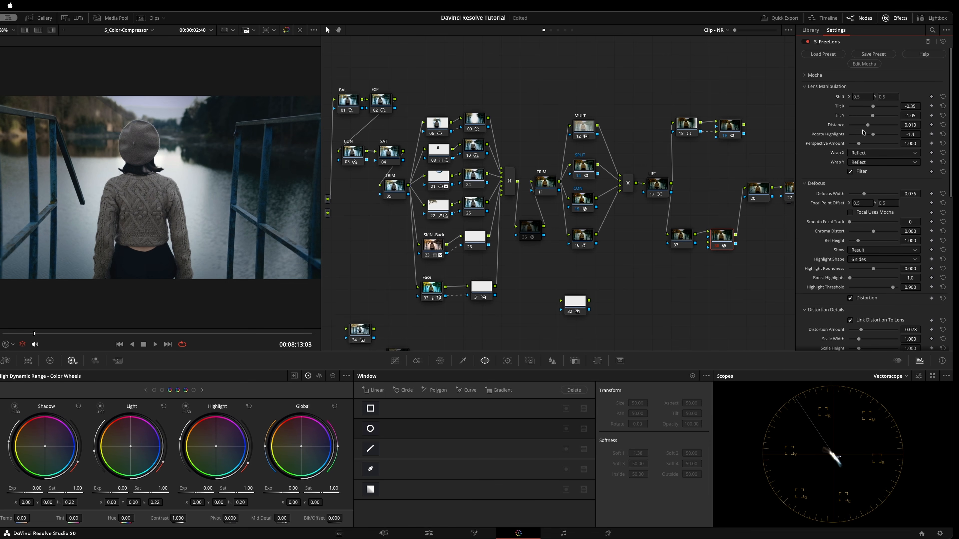
pyautogui.moveTo(868, 128); pyautogui.dragTo(868, 127)
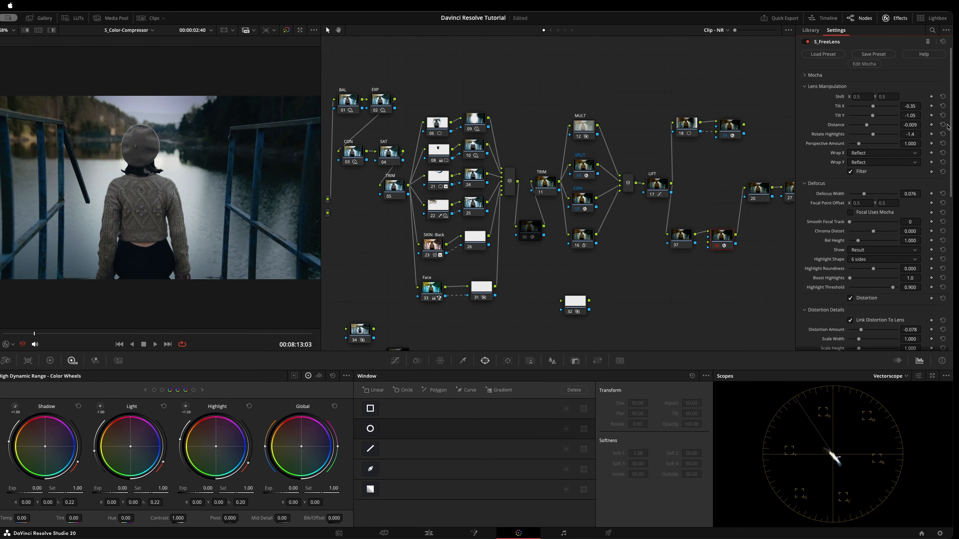
# Step: Reset the grade of node 38 to remove S_FreeLens, and apply the S_RackDefocus effect to it instead
pyautogui.rightClick(722, 235)
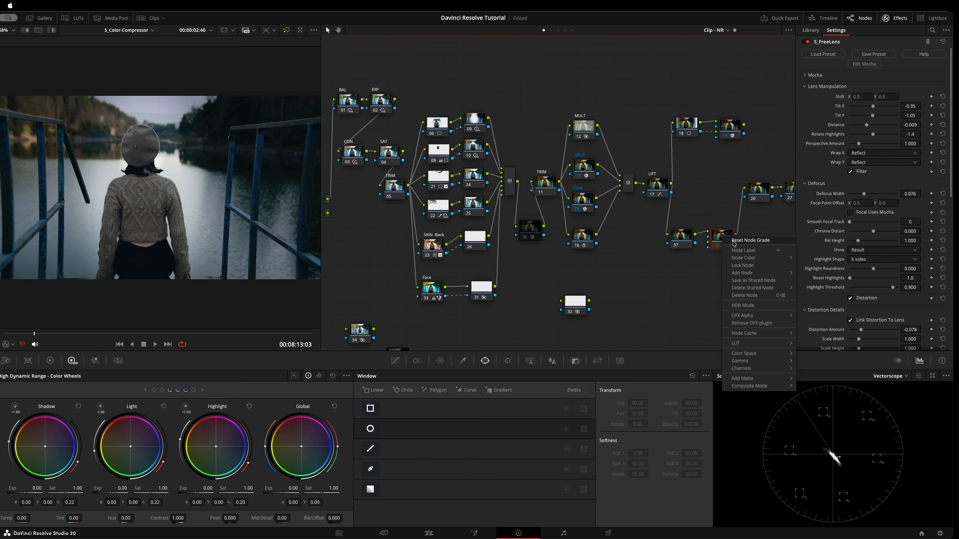
pyautogui.click(734, 243)
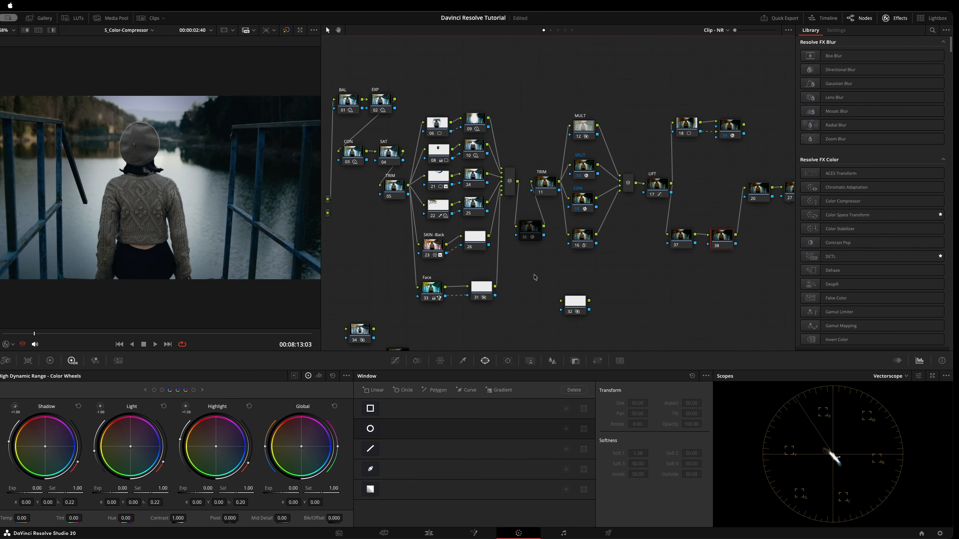
pyautogui.hotkey('shift', 'space')
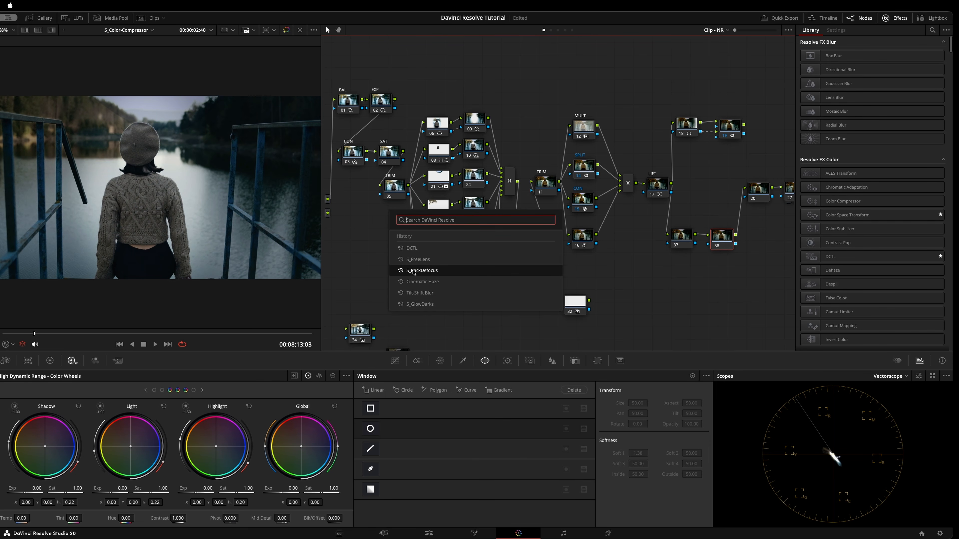
pyautogui.click(426, 271)
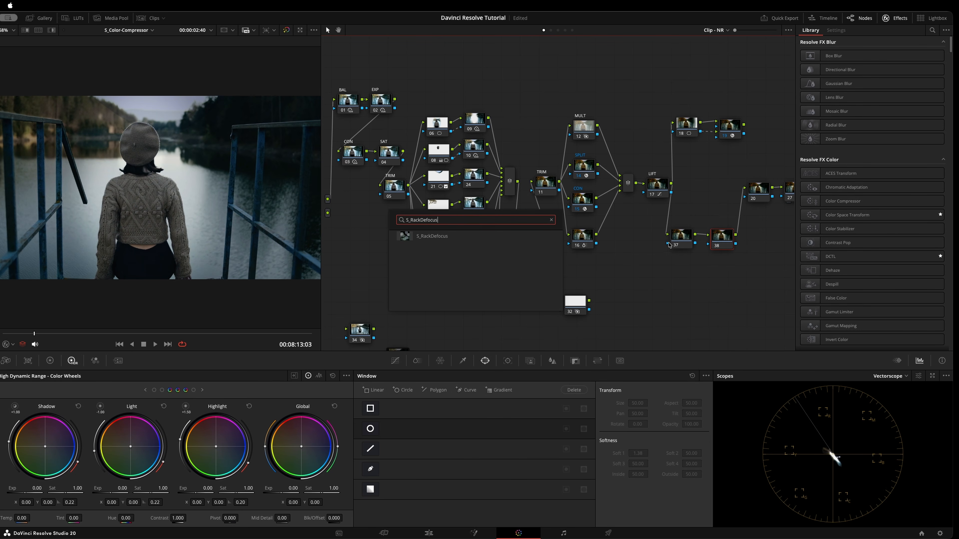
pyautogui.click(441, 235)
pyautogui.moveTo(732, 235); pyautogui.dragTo(733, 236)
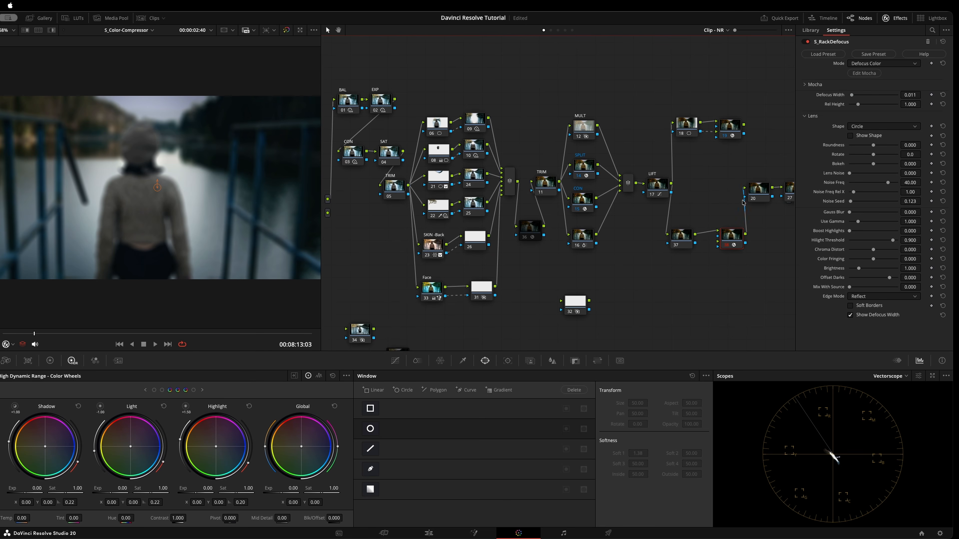
# Step: Connect the key output of node 18 to the key input of node 38, the S_RackDefocus node
pyautogui.moveTo(701, 131); pyautogui.dragTo(717, 231)
pyautogui.click(882, 130)
pyautogui.click(823, 130)
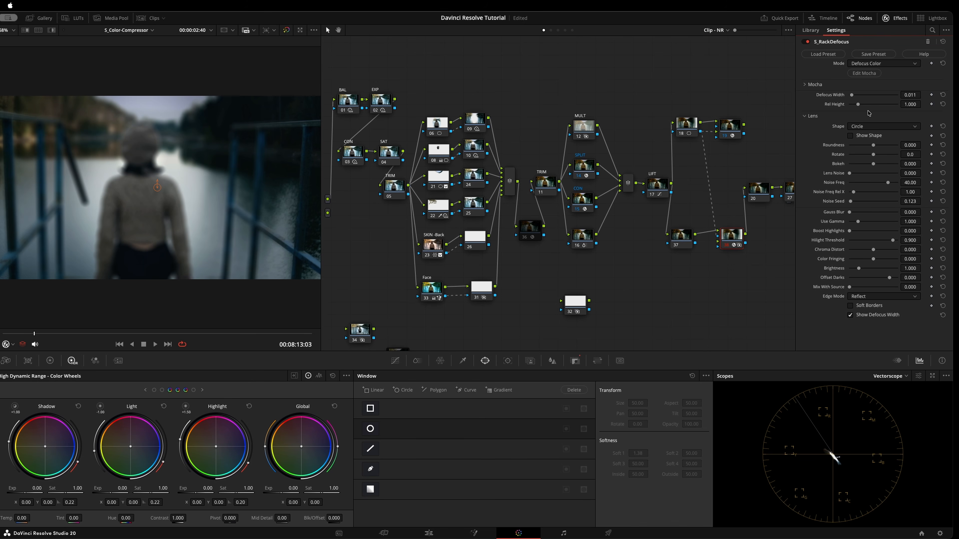
pyautogui.moveTo(729, 243); pyautogui.dragTo(732, 243)
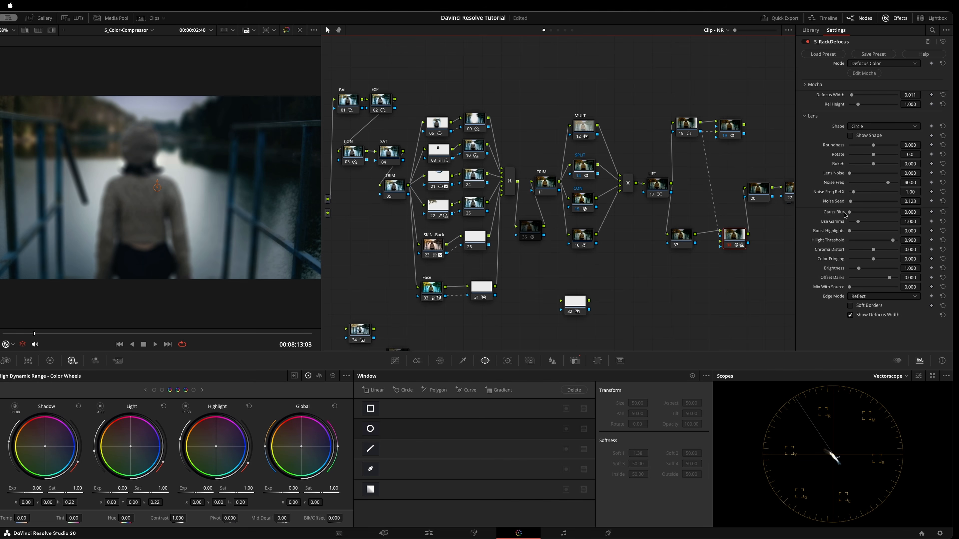
# Step: Show the circular power window of node 18 in the viewer, and set S_RackDefocus Defocus Width on node 38 to 0.017
pyautogui.click(686, 124)
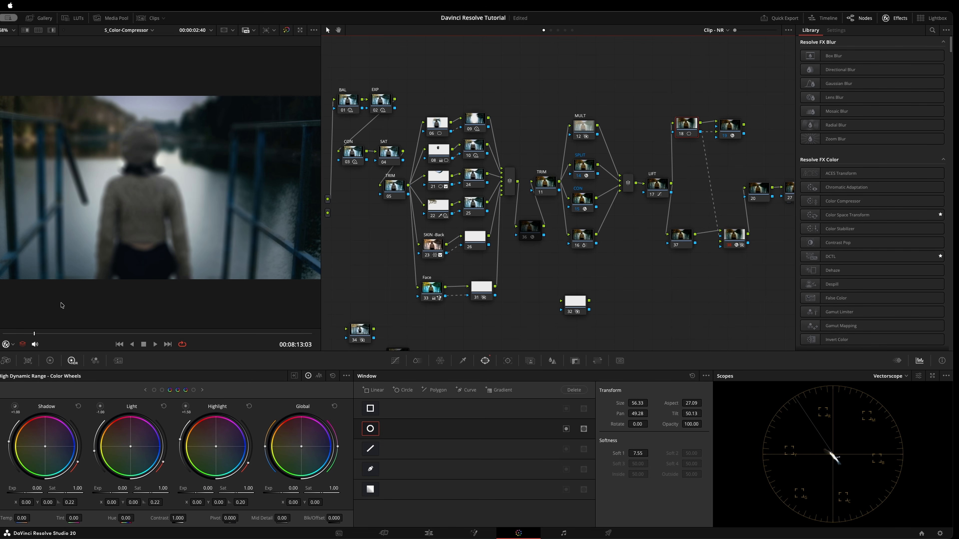
pyautogui.click(5, 344)
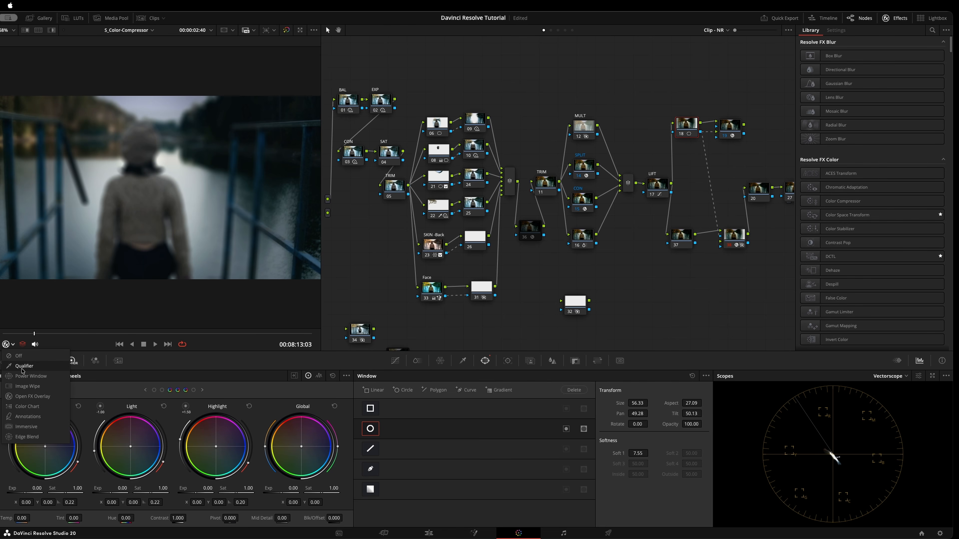
pyautogui.click(25, 376)
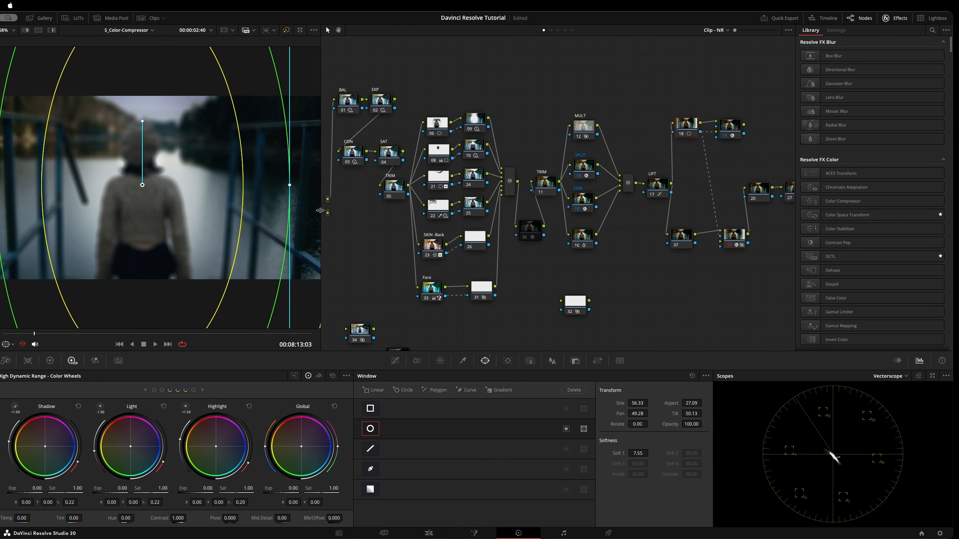
pyautogui.click(725, 237)
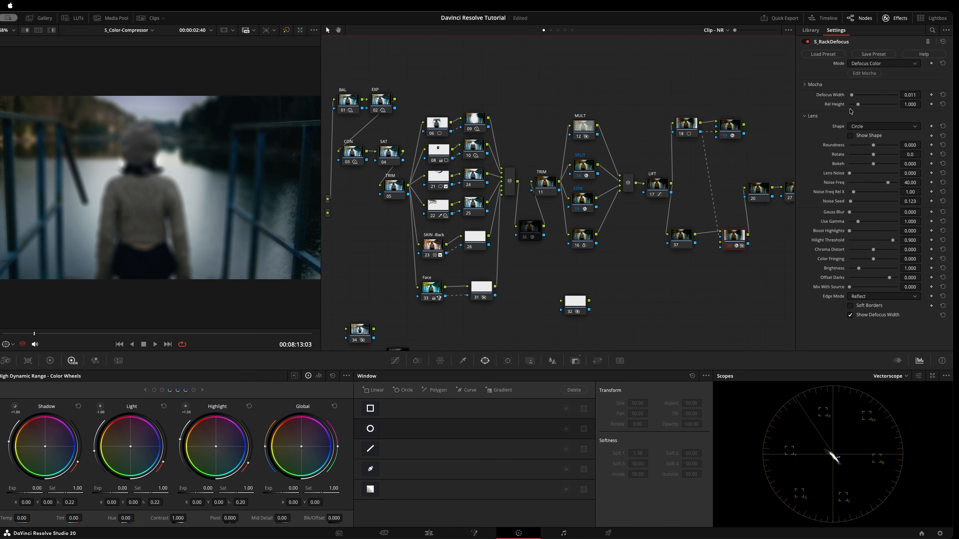
pyautogui.moveTo(852, 95); pyautogui.dragTo(852, 99)
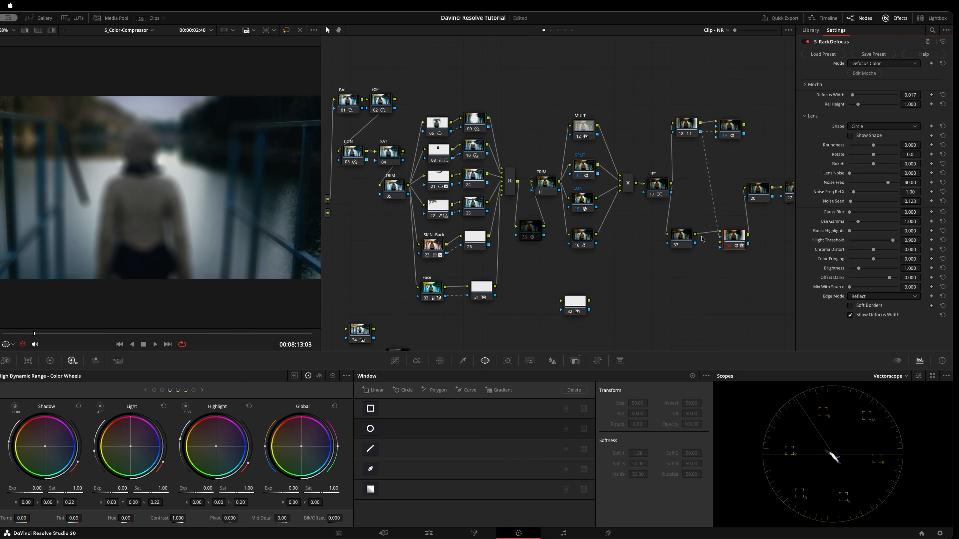
# Step: Remove and remake the key link from node 18 to node 38, and invert the key input of node 38
pyautogui.click(717, 223)
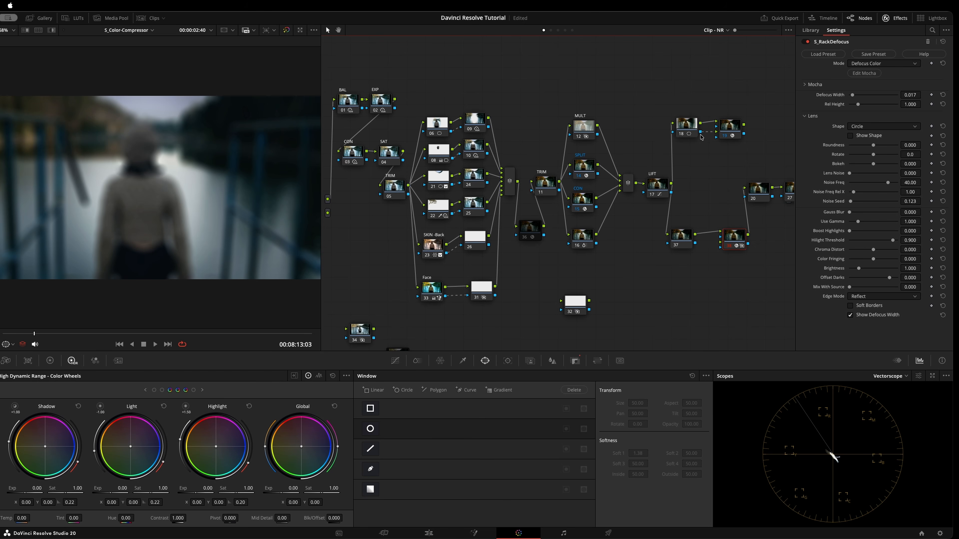
pyautogui.moveTo(700, 133); pyautogui.dragTo(721, 240)
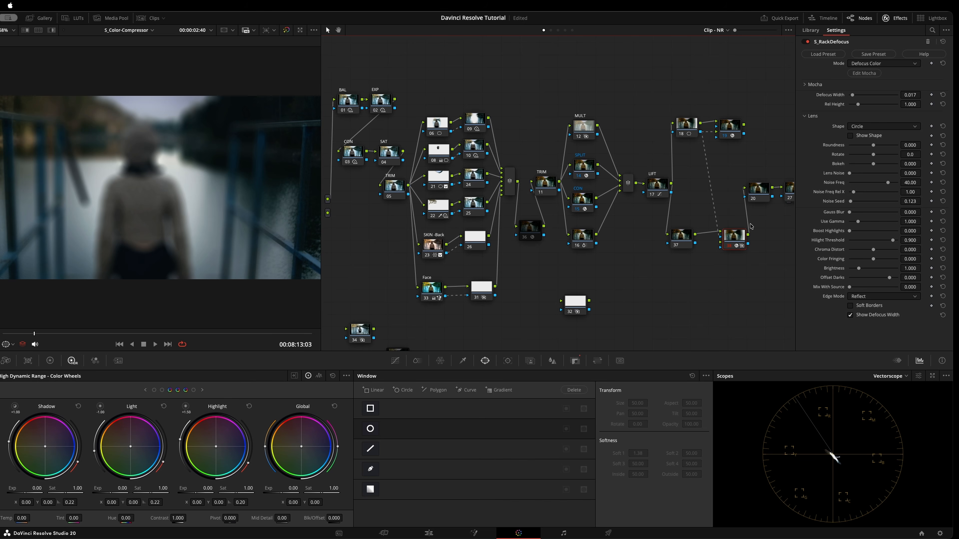
pyautogui.click(575, 360)
pyautogui.click(701, 391)
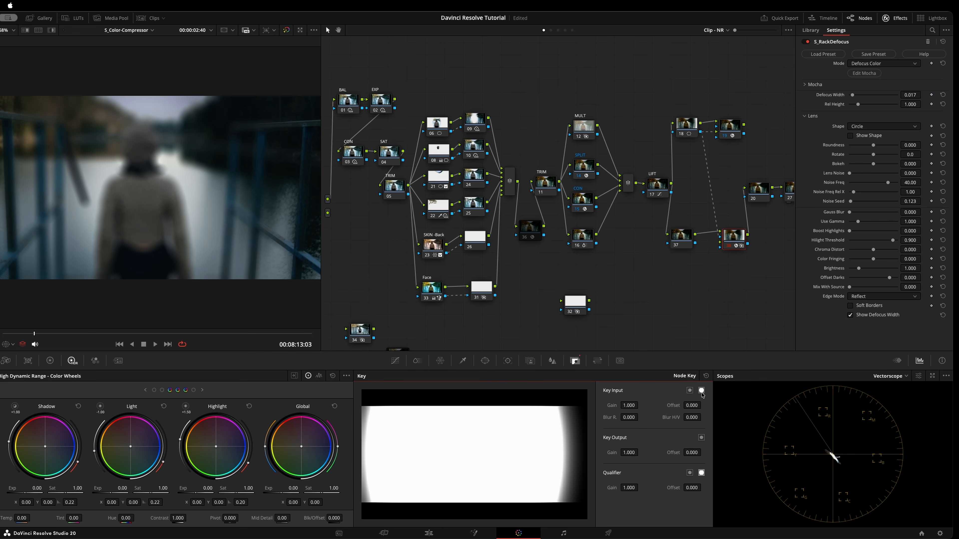
pyautogui.click(689, 390)
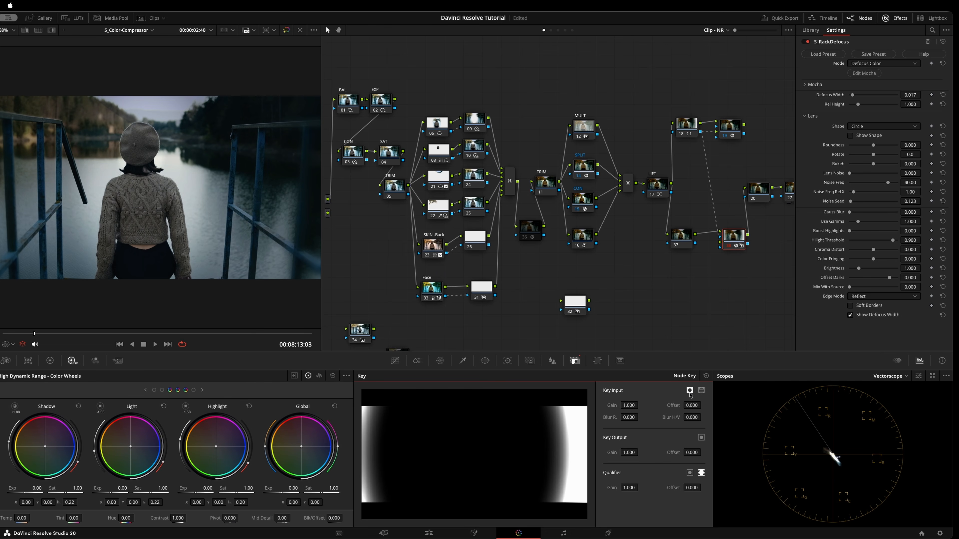
pyautogui.moveTo(735, 236); pyautogui.dragTo(732, 238)
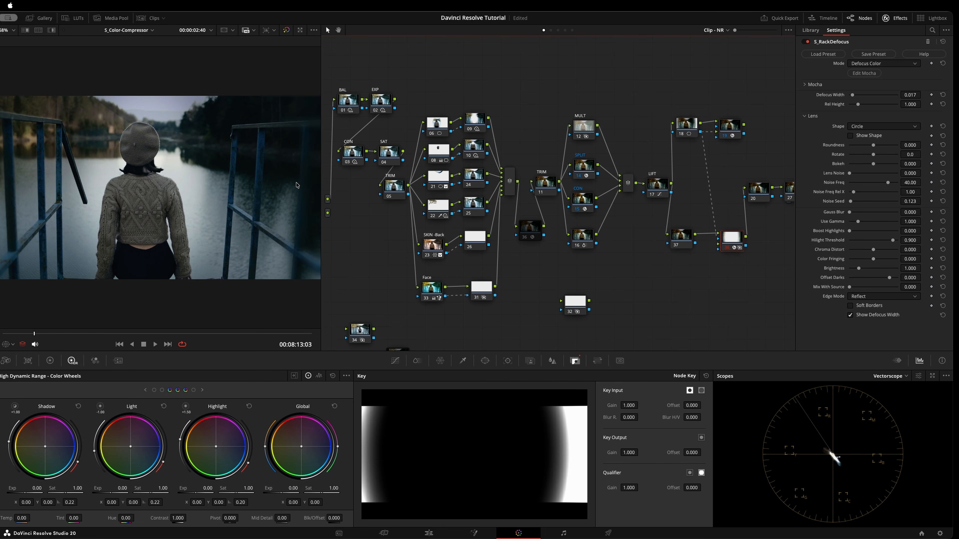
# Step: Check the masked S_RackDefocus blur at the frame edges at 00:00:17:28
pyautogui.moveTo(147, 334); pyautogui.dragTo(201, 338)
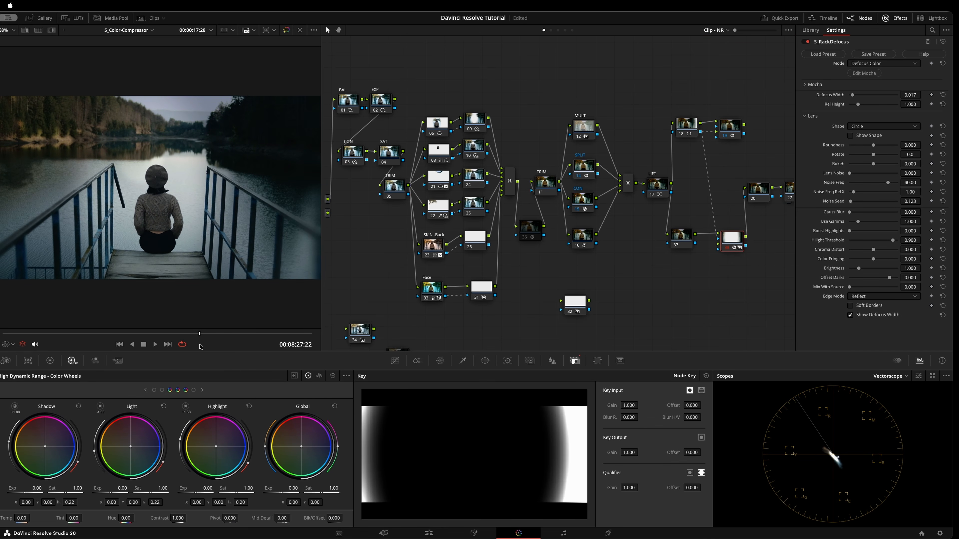
pyautogui.click(733, 252)
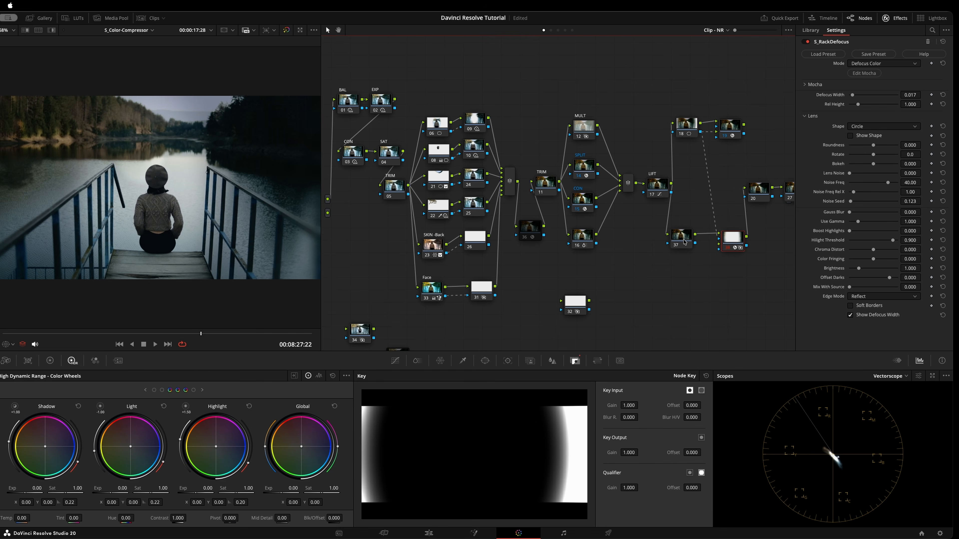
pyautogui.moveTo(731, 238); pyautogui.dragTo(733, 232)
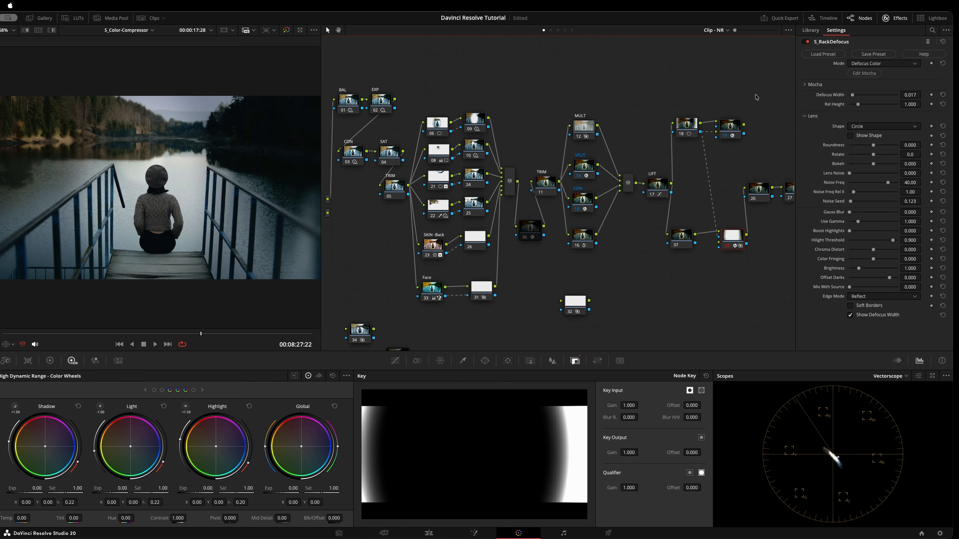
# Step: Set S_RackDefocus Defocus Width to 0.002, Rel Height to 1.003 and Roundness to 0.163, trying 3 sides before returning the lens Shape to Circle
pyautogui.moveTo(915, 93); pyautogui.dragTo(906, 93)
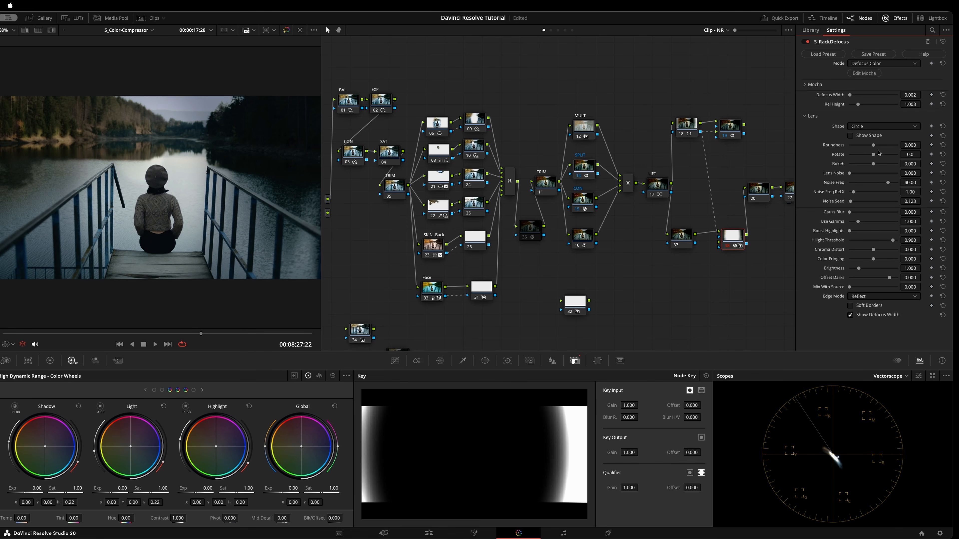
pyautogui.click(893, 130)
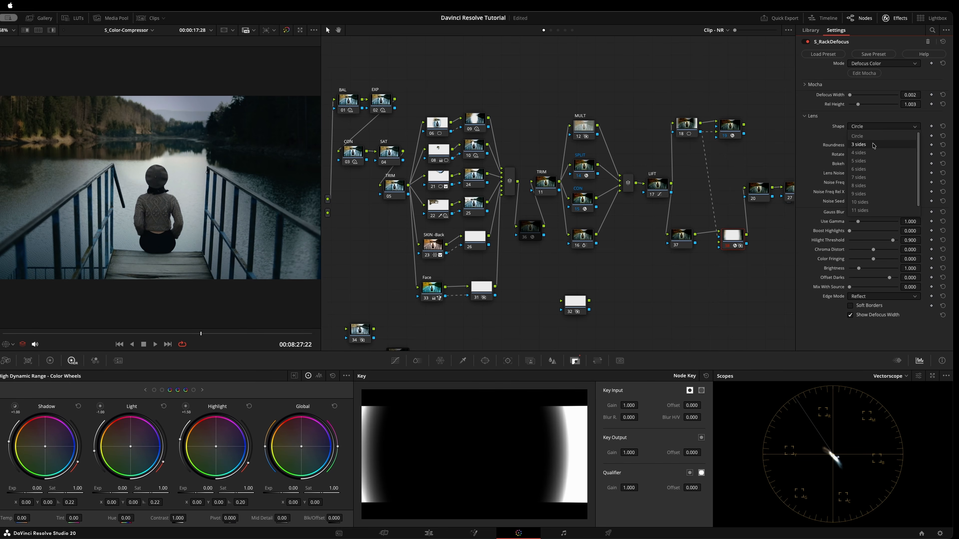
pyautogui.click(874, 145)
pyautogui.click(889, 130)
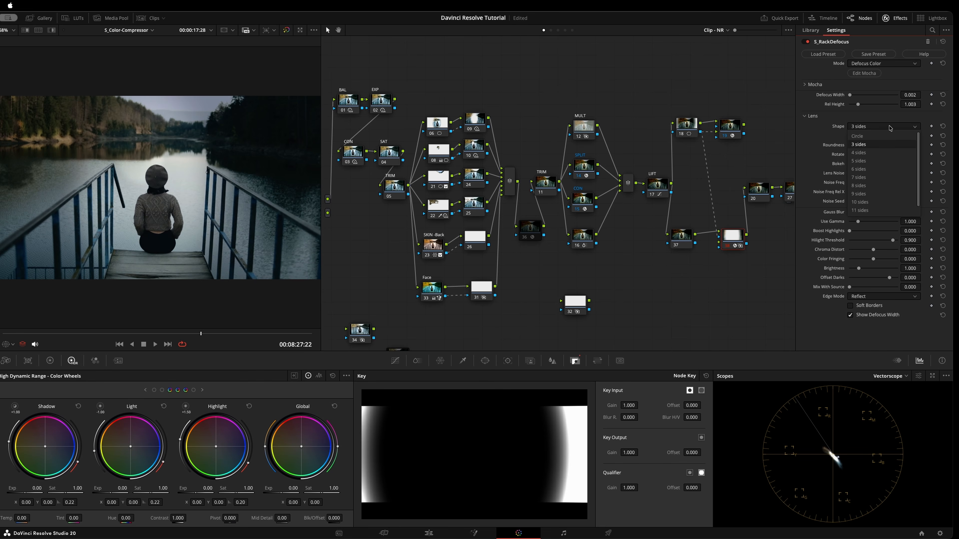
pyautogui.click(878, 141)
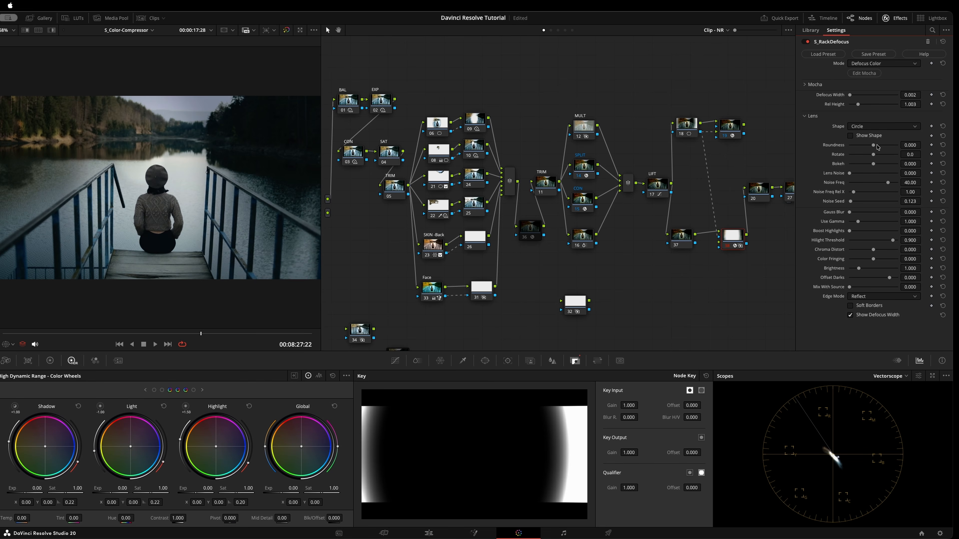
pyautogui.moveTo(876, 148); pyautogui.dragTo(878, 147)
pyautogui.moveTo(853, 215); pyautogui.dragTo(849, 215)
# Step: Review the Tilt-Shift Blur node's settings against S_RackDefocus on node 38, and check the edge blur at 00:00:18:38
pyautogui.click(733, 128)
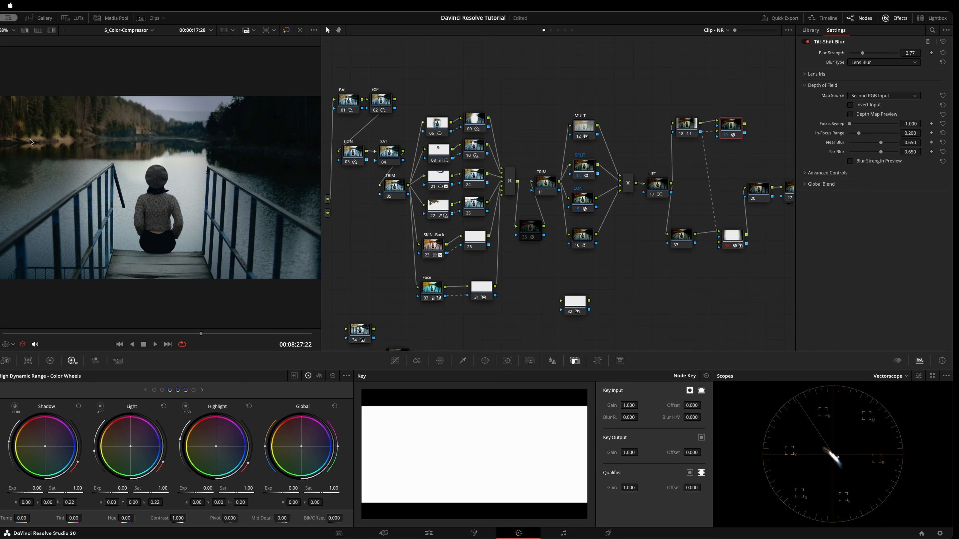
pyautogui.click(732, 235)
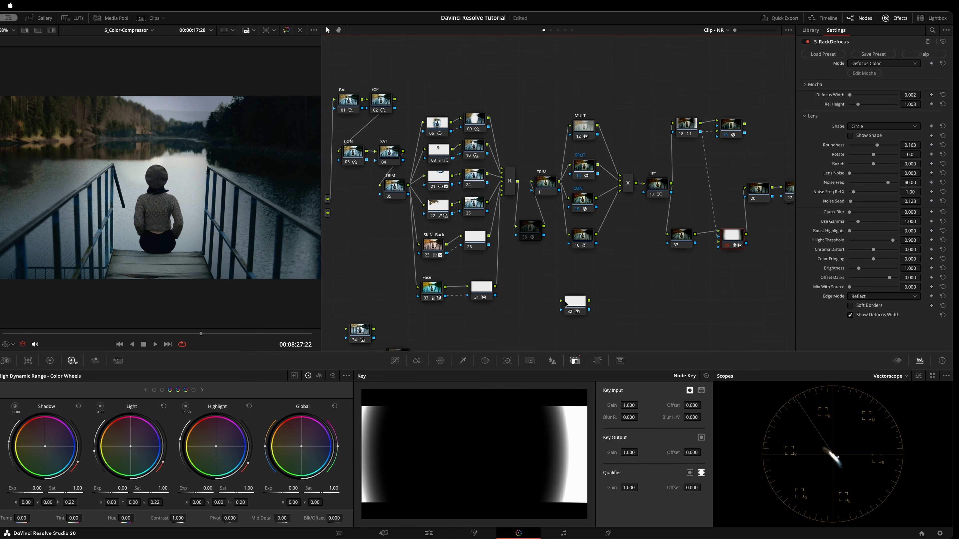
pyautogui.moveTo(179, 333); pyautogui.dragTo(234, 334)
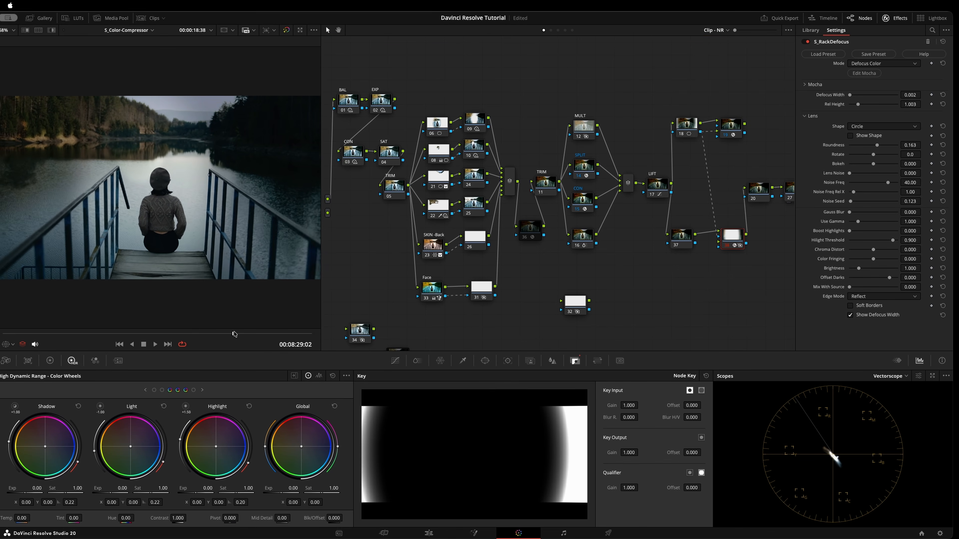
pyautogui.moveTo(725, 236); pyautogui.dragTo(745, 186)
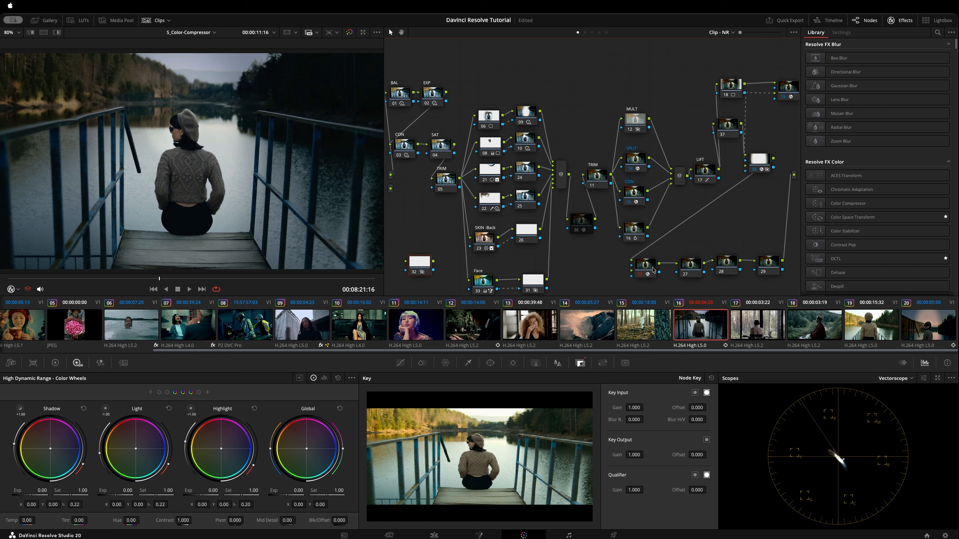
# Step: Set S_FreeLens Chroma Distort to 0.174 on node 20, and shift nodes 20 and 37 slightly in the node graph
pyautogui.click(653, 268)
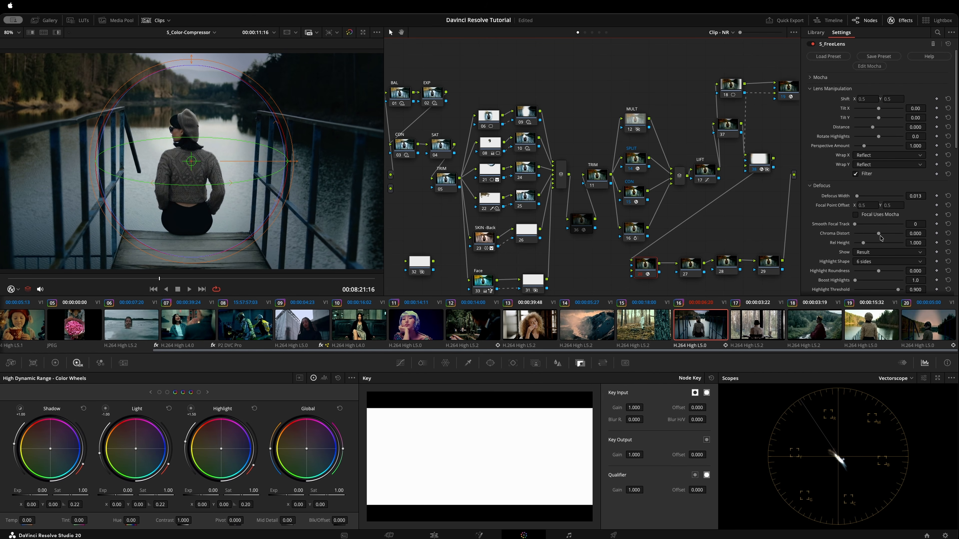
pyautogui.moveTo(879, 234); pyautogui.dragTo(886, 234)
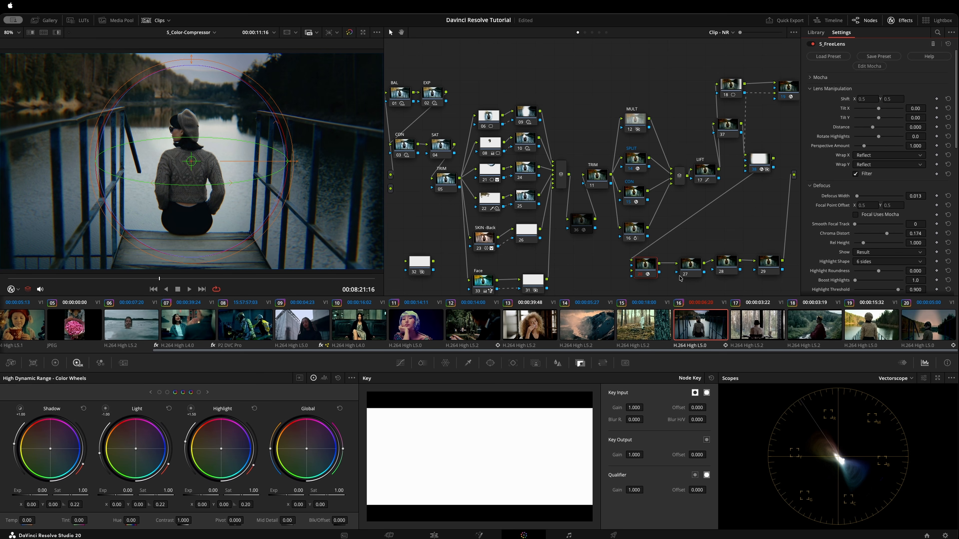
pyautogui.moveTo(646, 268); pyautogui.dragTo(656, 267)
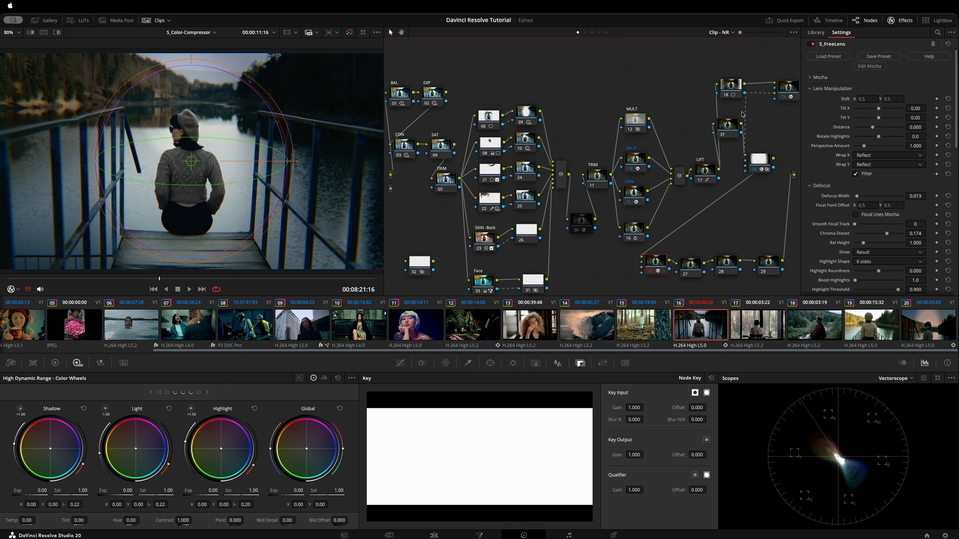
pyautogui.moveTo(733, 120); pyautogui.dragTo(738, 115)
# Step: Rearrange the nodes around node 18, and show its circular power window in the viewer at 00:00:20:34
pyautogui.click(736, 91)
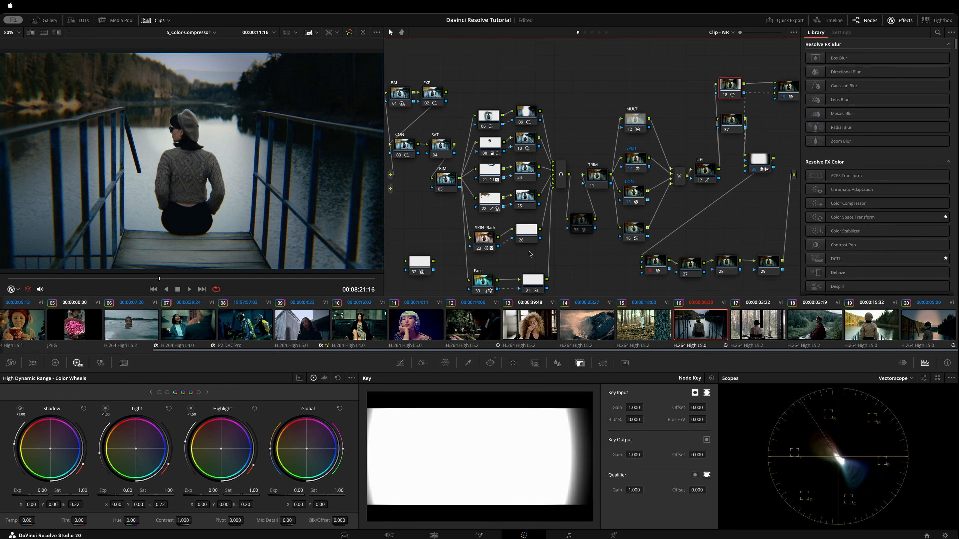
pyautogui.moveTo(220, 279); pyautogui.dragTo(285, 278)
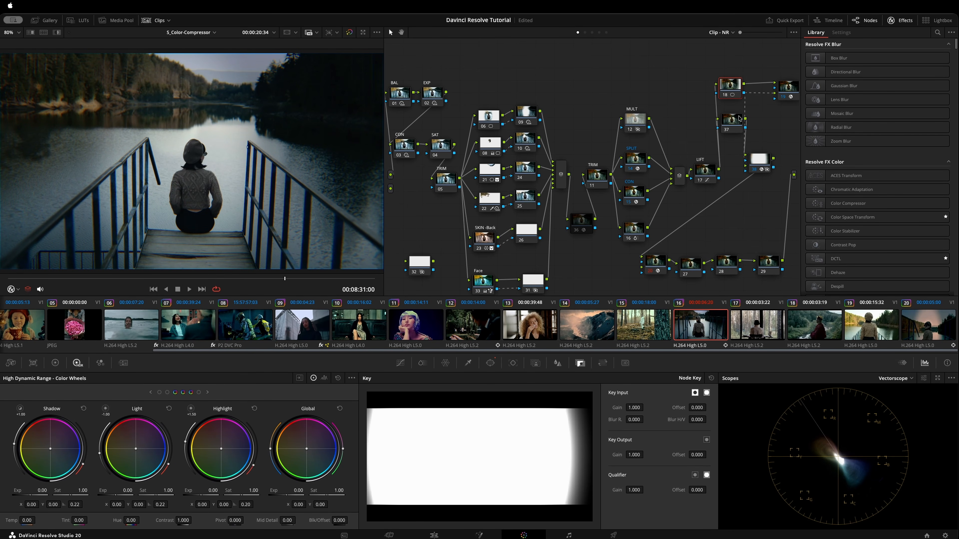
pyautogui.moveTo(785, 92); pyautogui.dragTo(769, 80)
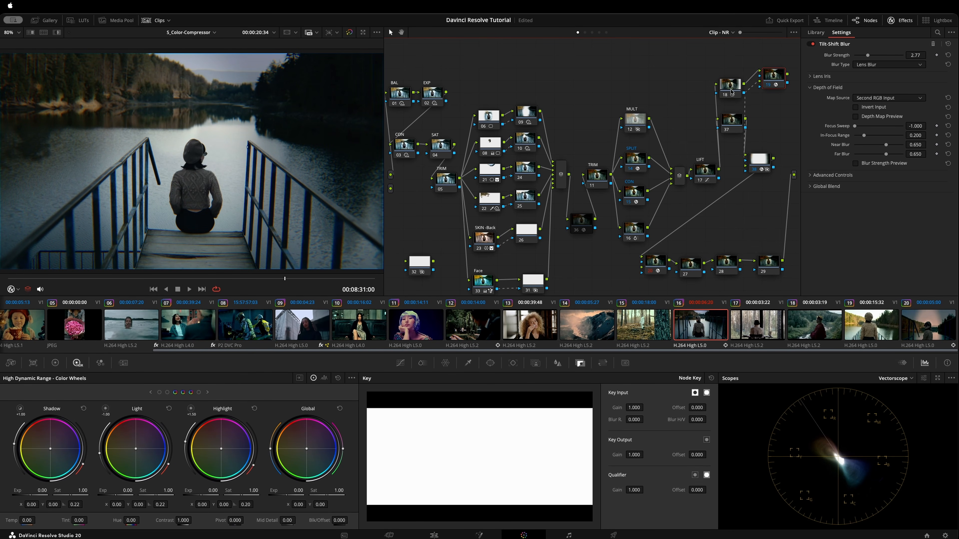
pyautogui.moveTo(732, 120); pyautogui.dragTo(735, 130)
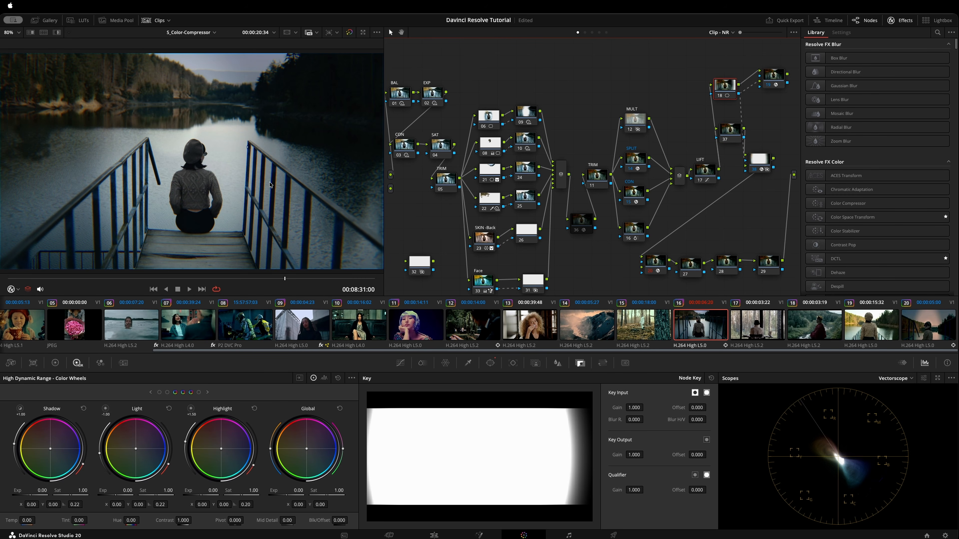
pyautogui.click(17, 290)
pyautogui.click(25, 322)
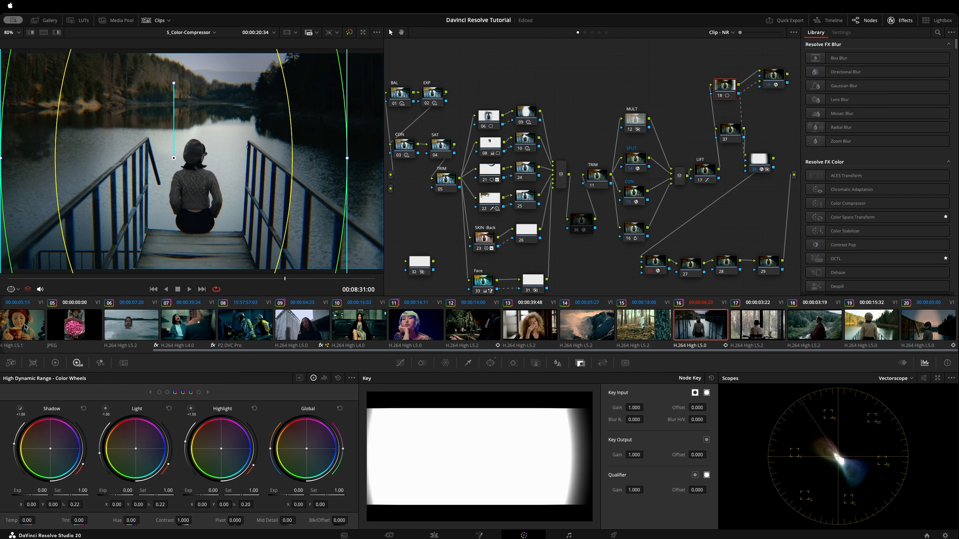
# Step: Connect the key output of node 18 to the key input of S_FreeLens node 20, and move node 20 closer to the LIFT node
pyautogui.click(739, 98)
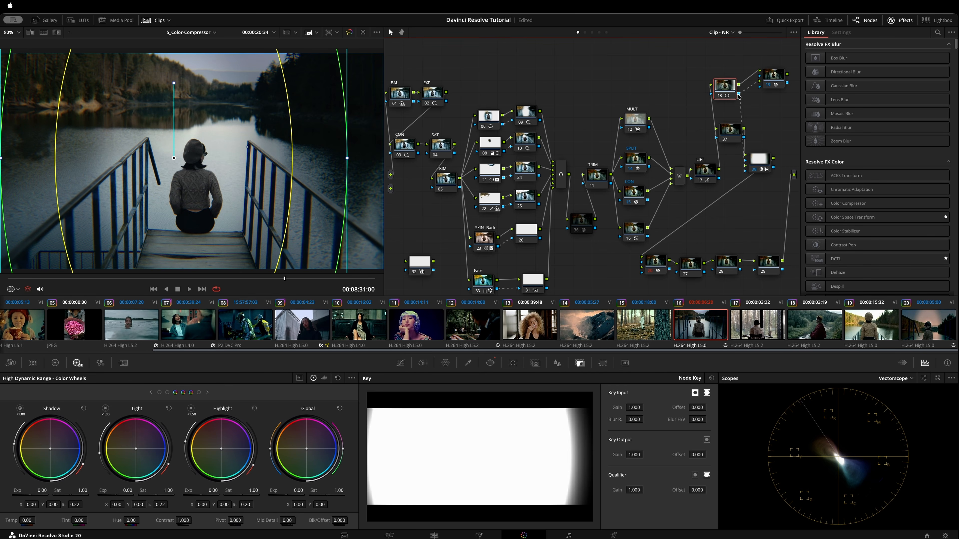
pyautogui.moveTo(739, 97); pyautogui.dragTo(659, 263)
pyautogui.click(661, 265)
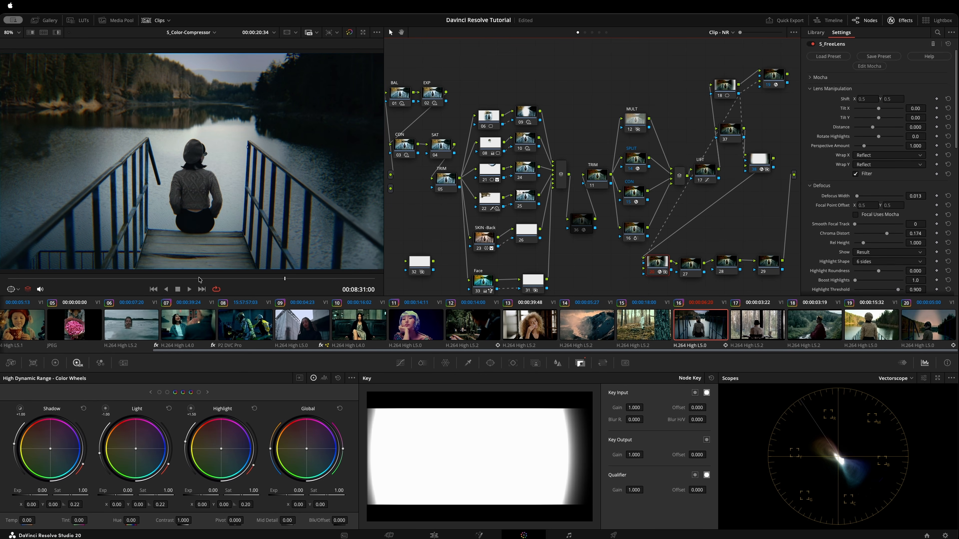
pyautogui.moveTo(191, 279); pyautogui.dragTo(86, 287)
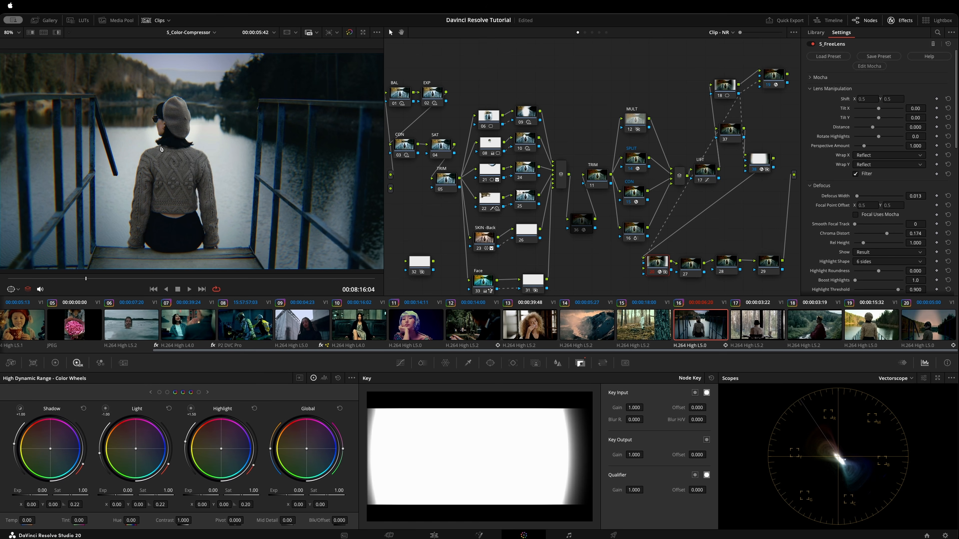
pyautogui.click(658, 267)
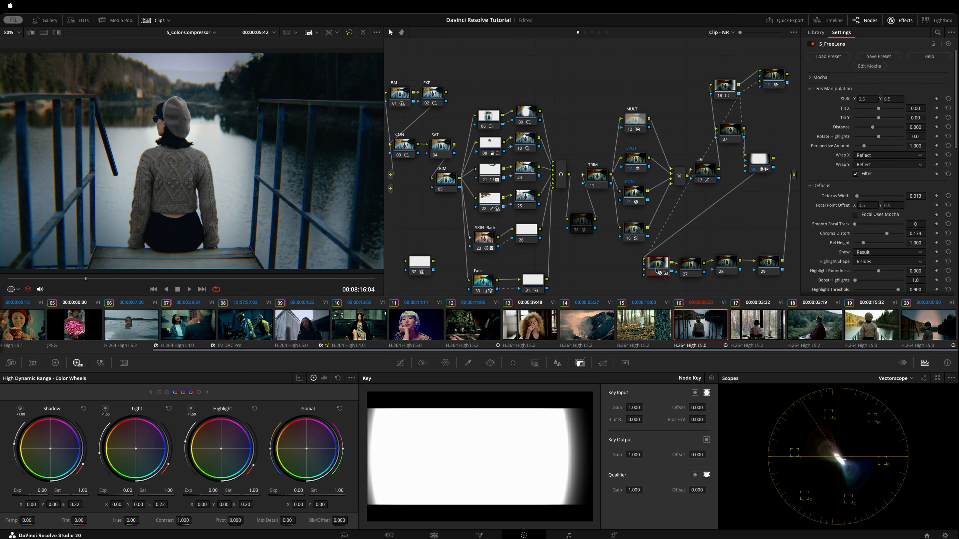
pyautogui.moveTo(658, 262); pyautogui.dragTo(703, 215)
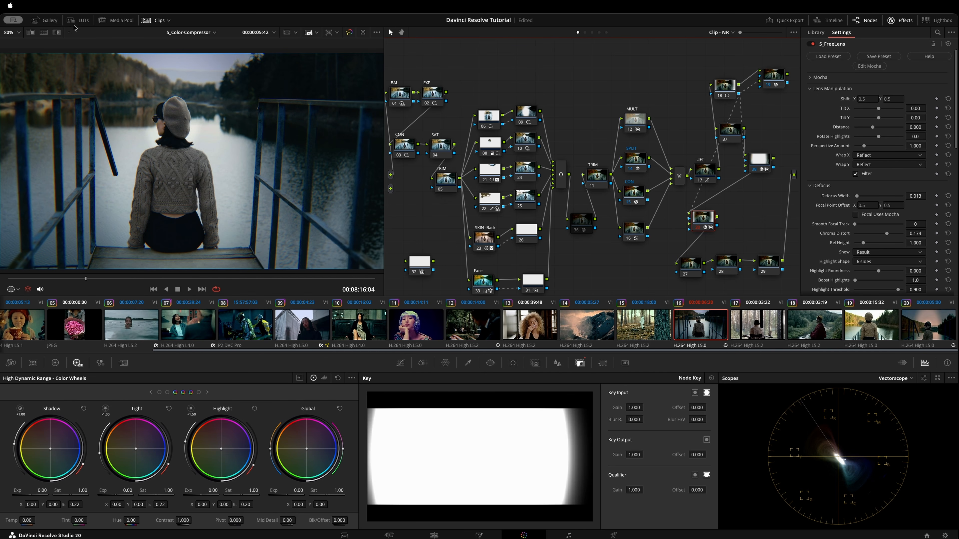
# Step: Try inverting the key input of node 20 with the image wipe toggled in the viewer, and restore the original key
pyautogui.press('super+w')
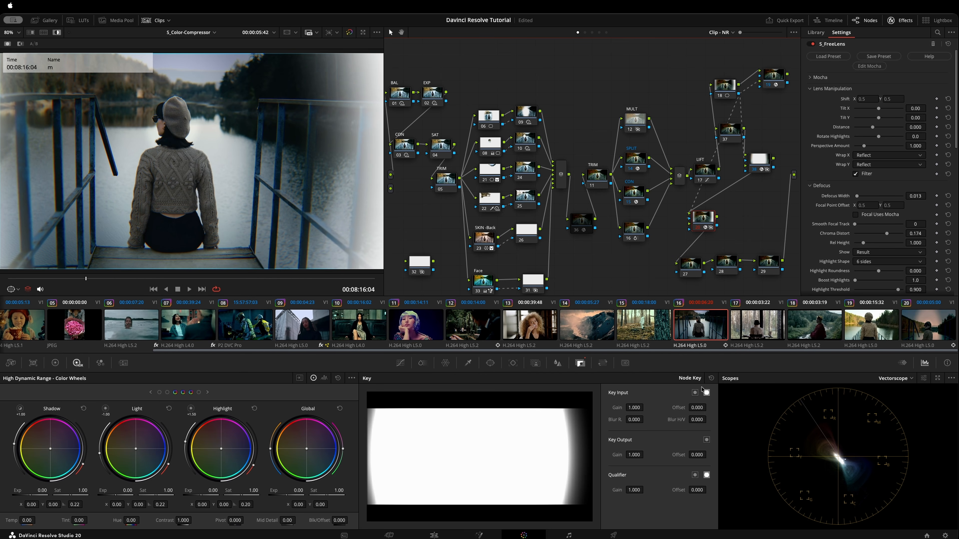
pyautogui.click(695, 393)
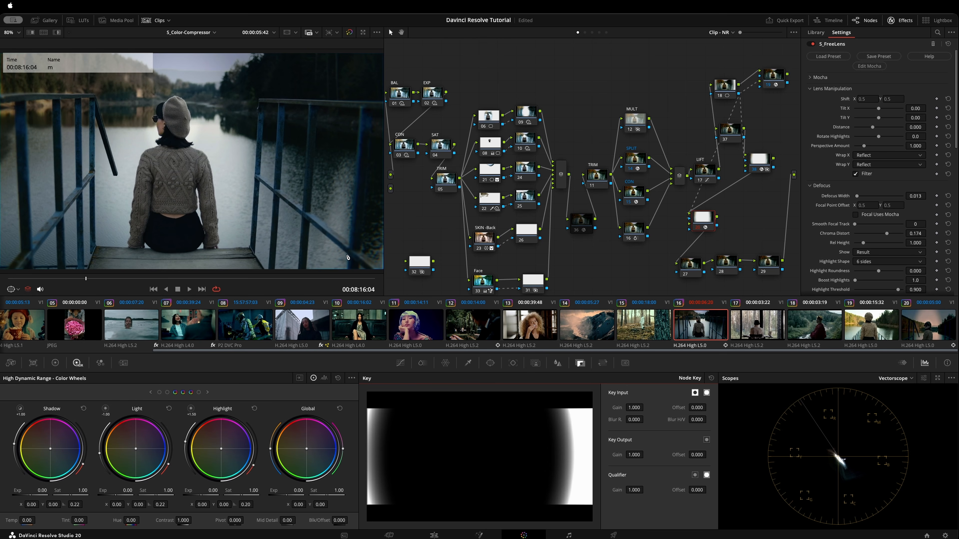
pyautogui.click(694, 393)
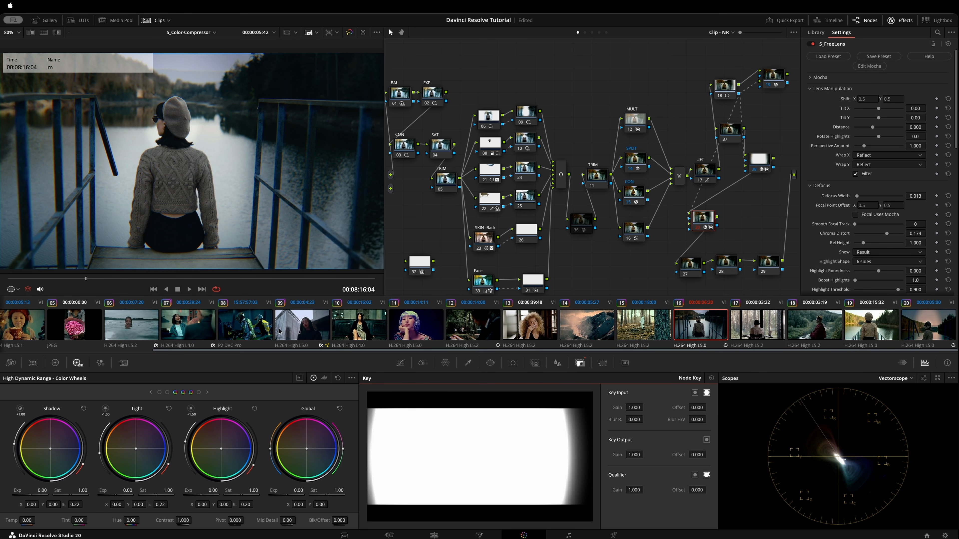
# Step: Compare the image at 00:00:22:26 with S_FreeLens node 20 disabled and enabled
pyautogui.moveTo(162, 279); pyautogui.dragTo(306, 245)
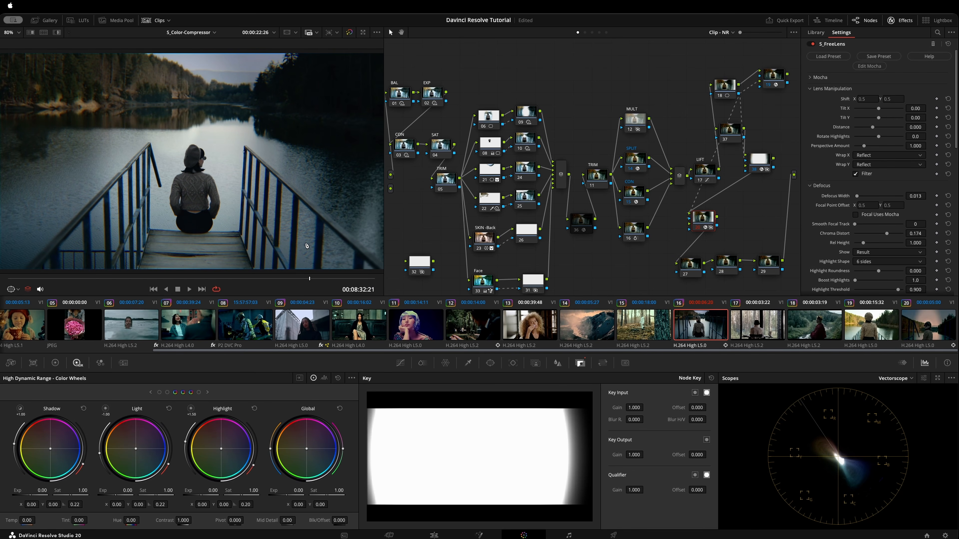
pyautogui.moveTo(703, 220); pyautogui.dragTo(681, 223)
pyautogui.hotkey('ctrl', 'd')
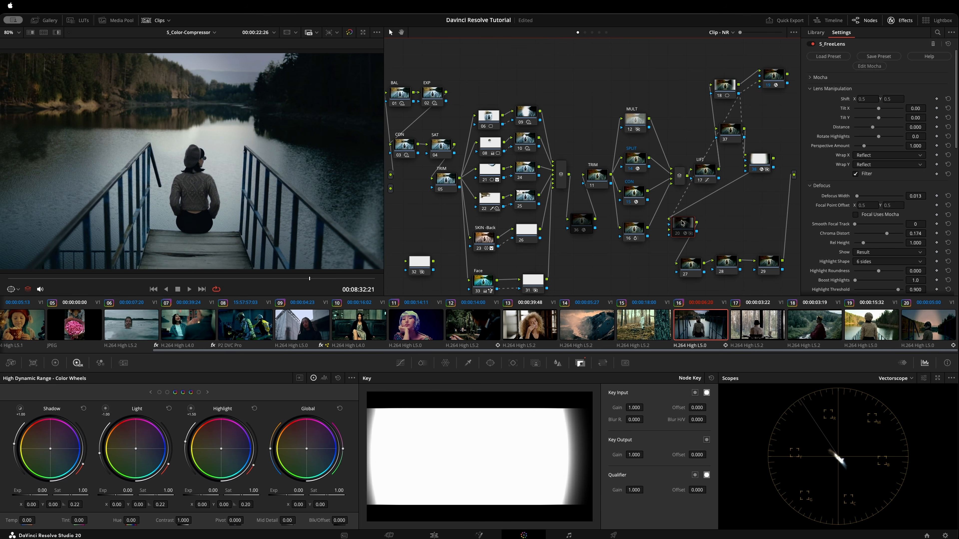
pyautogui.hotkey('ctrl', 'd')
pyautogui.hotkey('ctrl', 'd')
pyautogui.hotkey('ctrl', 'd')
pyautogui.hotkey('ctrl', 'd')
pyautogui.hotkey('ctrl', 'd')
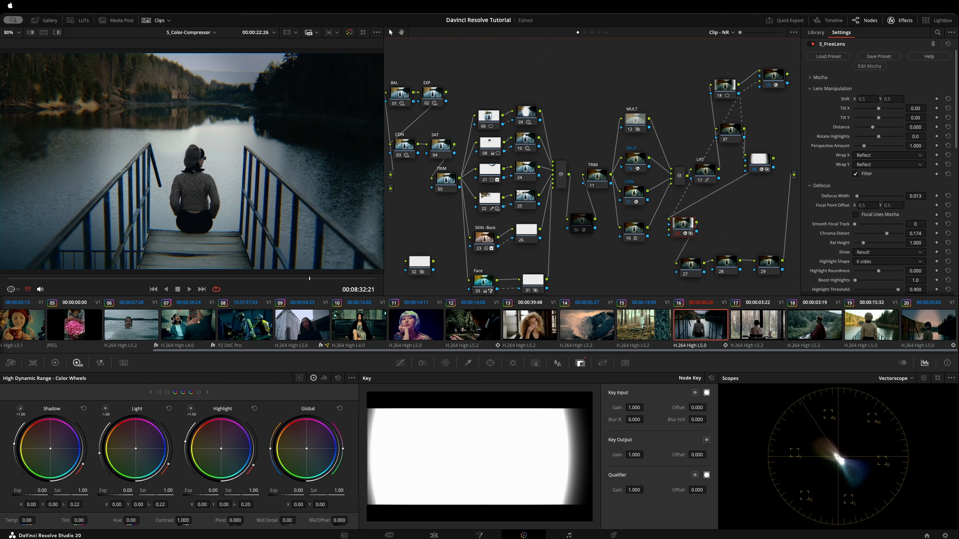
# Step: Save the project, and recheck the chromatic edge effect by toggling node 20 off and on
pyautogui.hotkey('ctrl', 's')
pyautogui.click(240, 70)
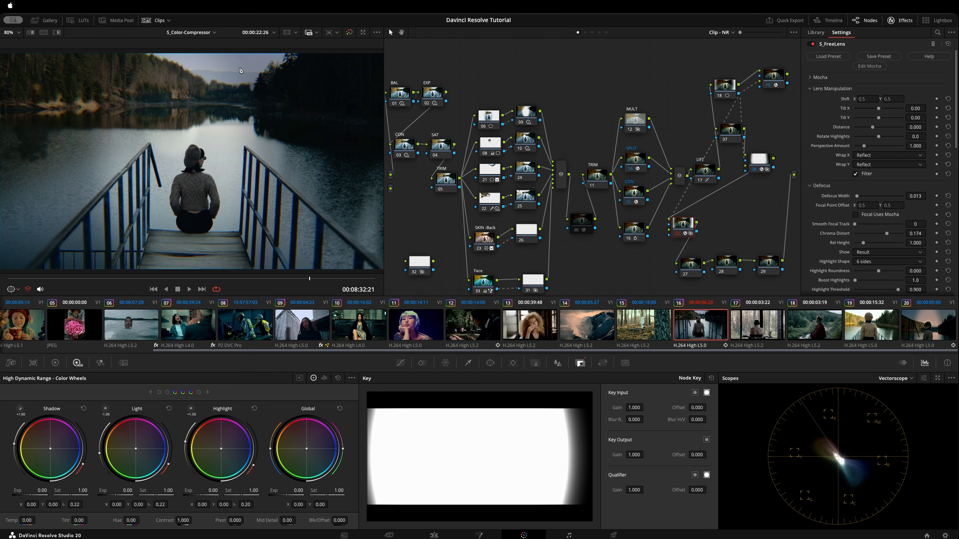
pyautogui.hotkey('ctrl', 'd')
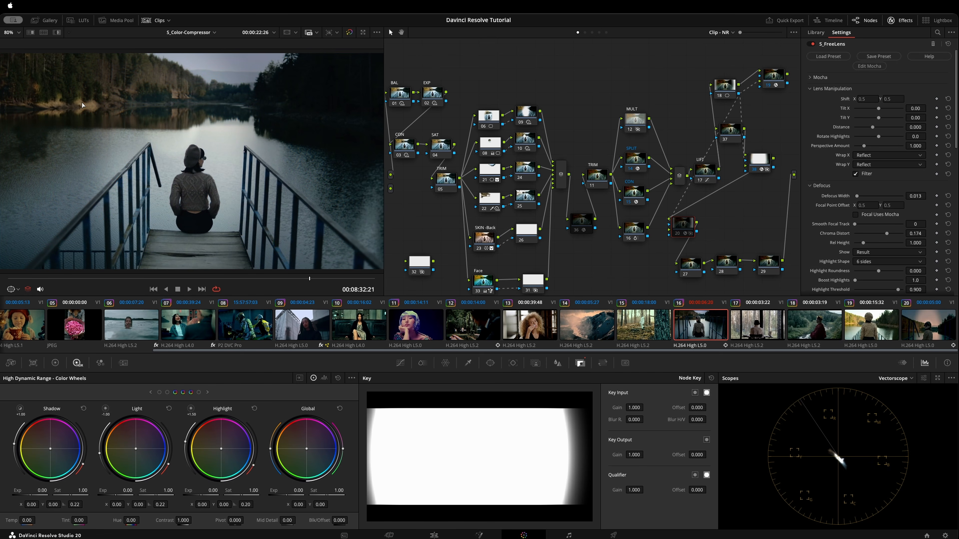
pyautogui.hotkey('ctrl', 'd')
pyautogui.hotkey('ctrl', 'd')
pyautogui.hotkey('ctrl', 'd')
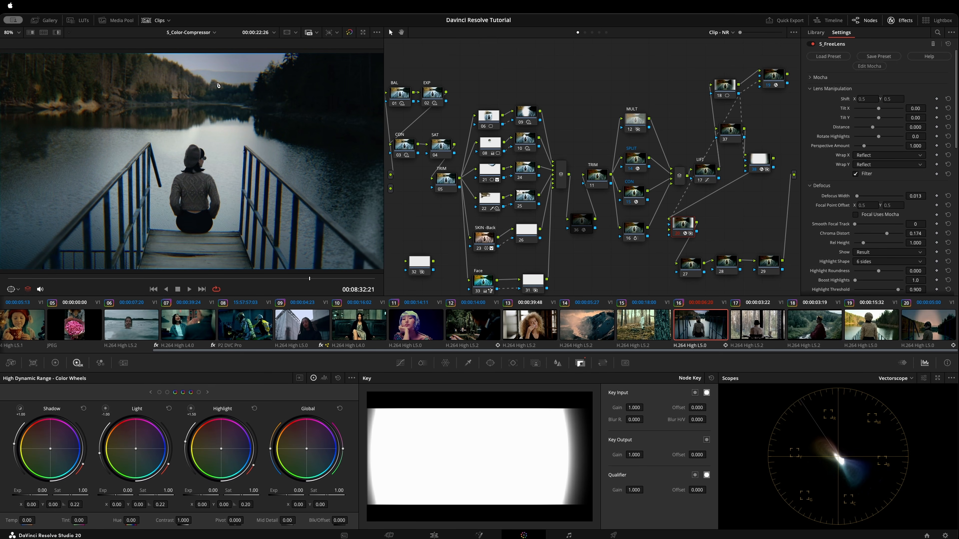
pyautogui.hotkey('ctrl', 'd')
pyautogui.hotkey('ctrl', 'd')
# Step: Compare the full grade with the bypassed original at about 00:00:09:48 and at 00:00:20:06
pyautogui.moveTo(171, 279); pyautogui.dragTo(140, 251)
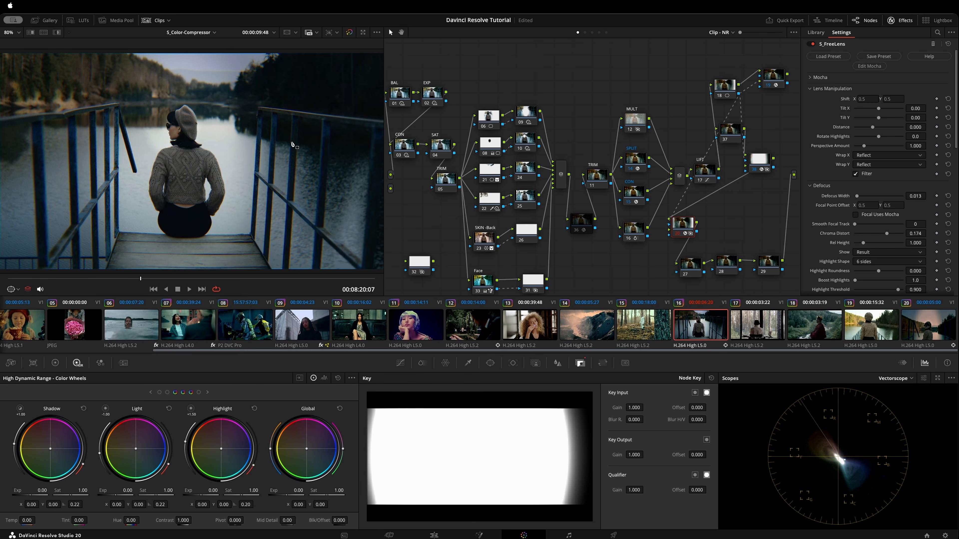
pyautogui.hotkey('shift', 'd')
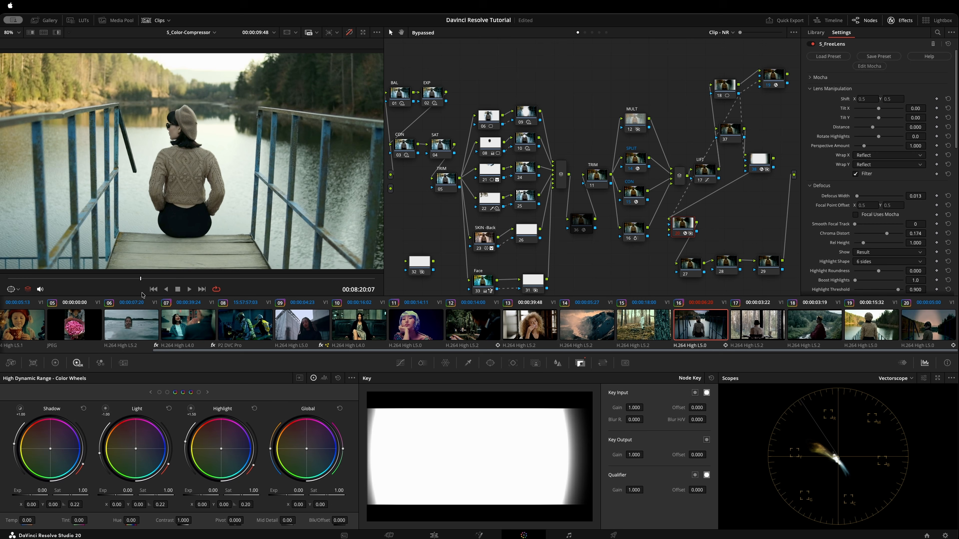
pyautogui.moveTo(140, 279); pyautogui.dragTo(278, 236)
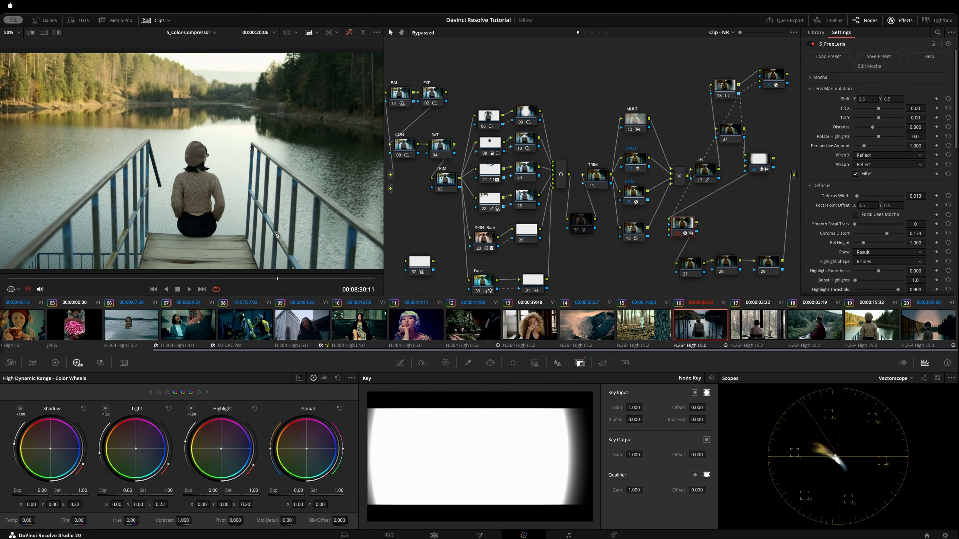
pyautogui.hotkey('shift', 'd')
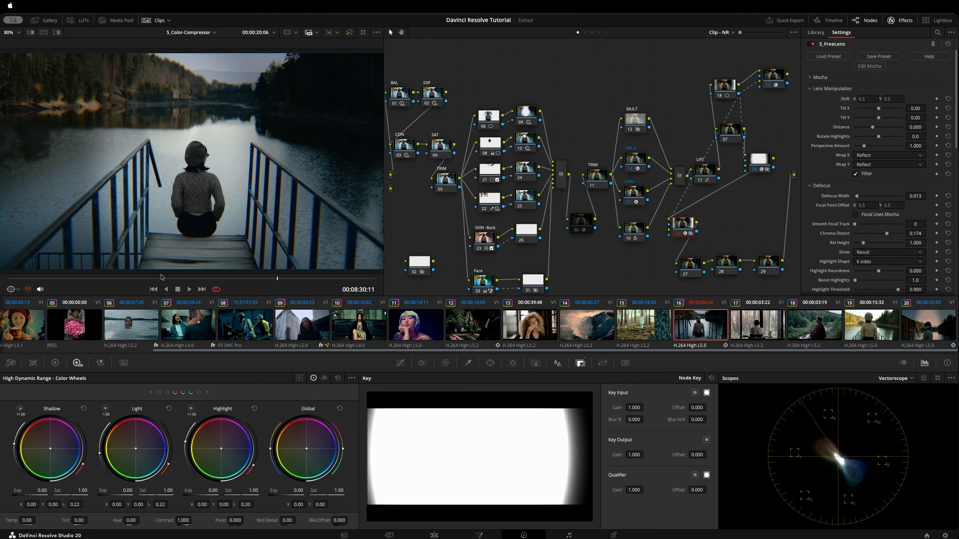
pyautogui.moveTo(161, 279); pyautogui.dragTo(141, 269)
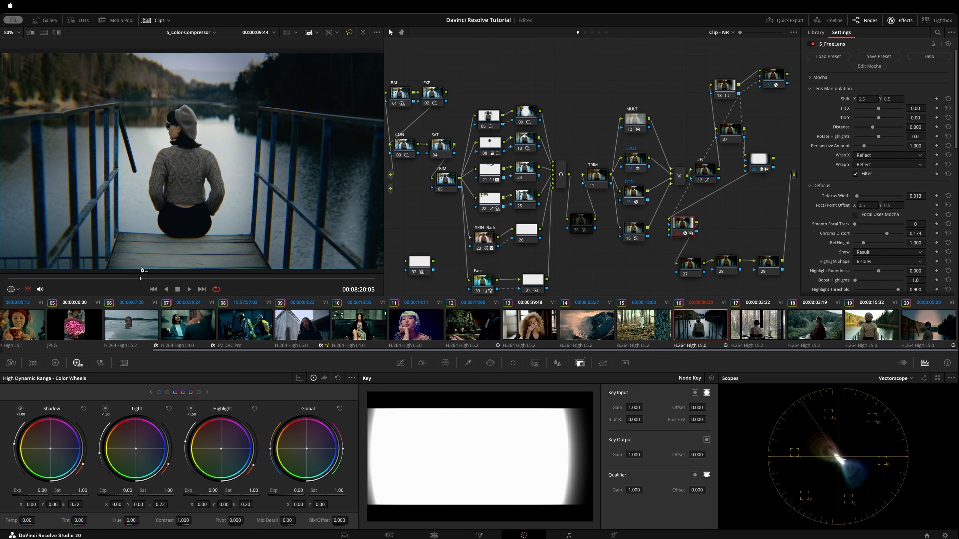
pyautogui.hotkey('shift', 'd')
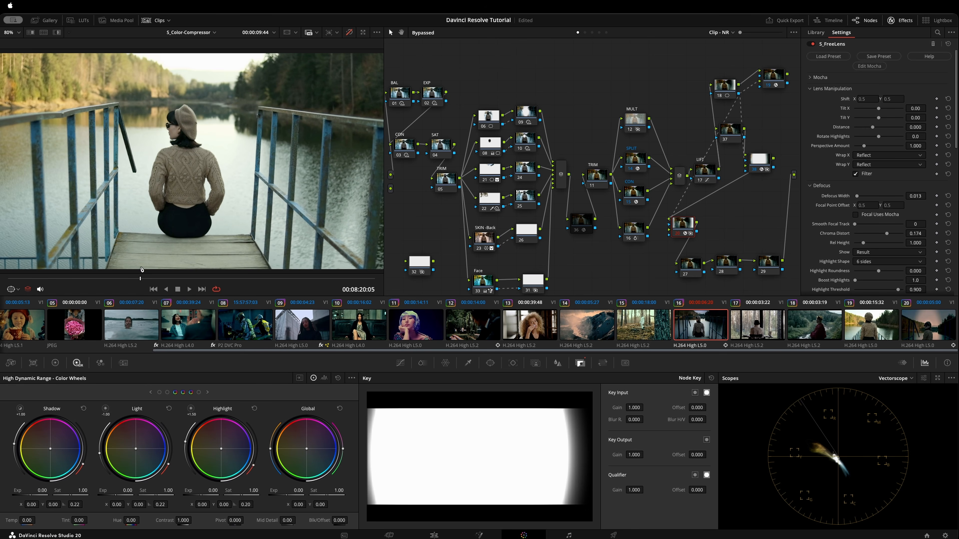
pyautogui.hotkey('shift', 'd')
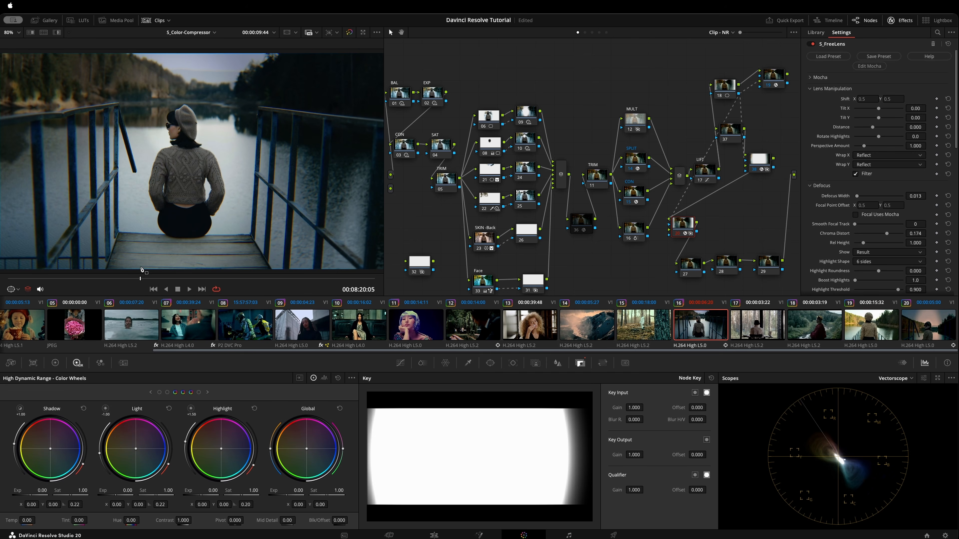